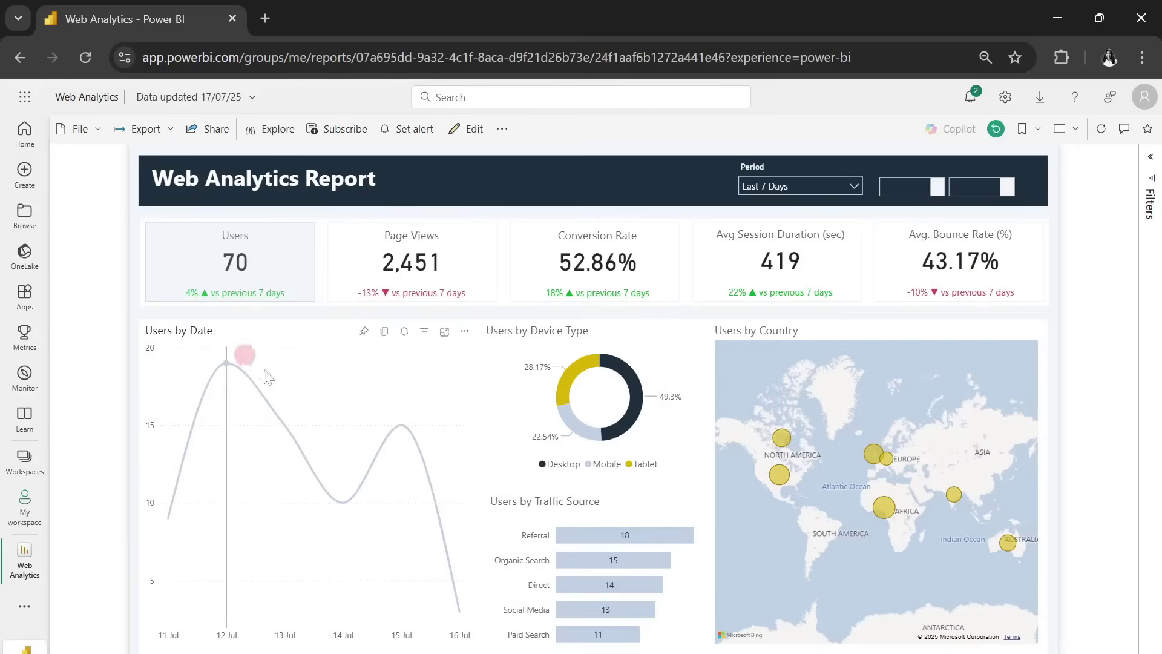
# Step: Examine the Web Analytics report with the period set to Last 30 Days and to Custom, including its start and end date pickers
pyautogui.moveTo(204, 391)
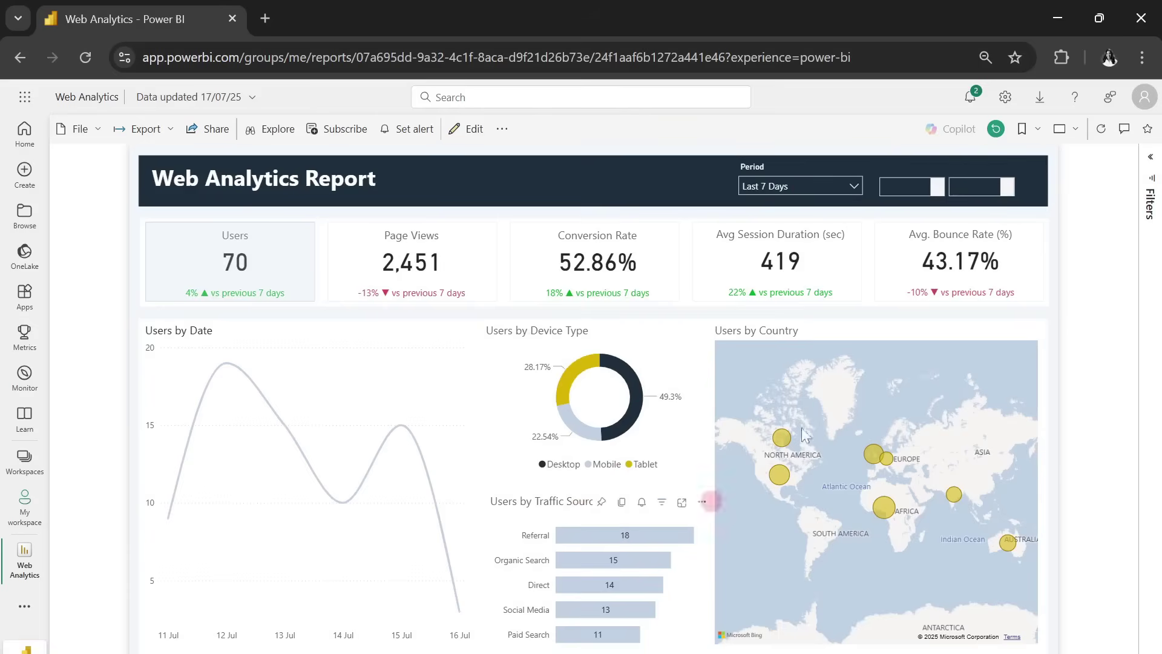
pyautogui.click(828, 185)
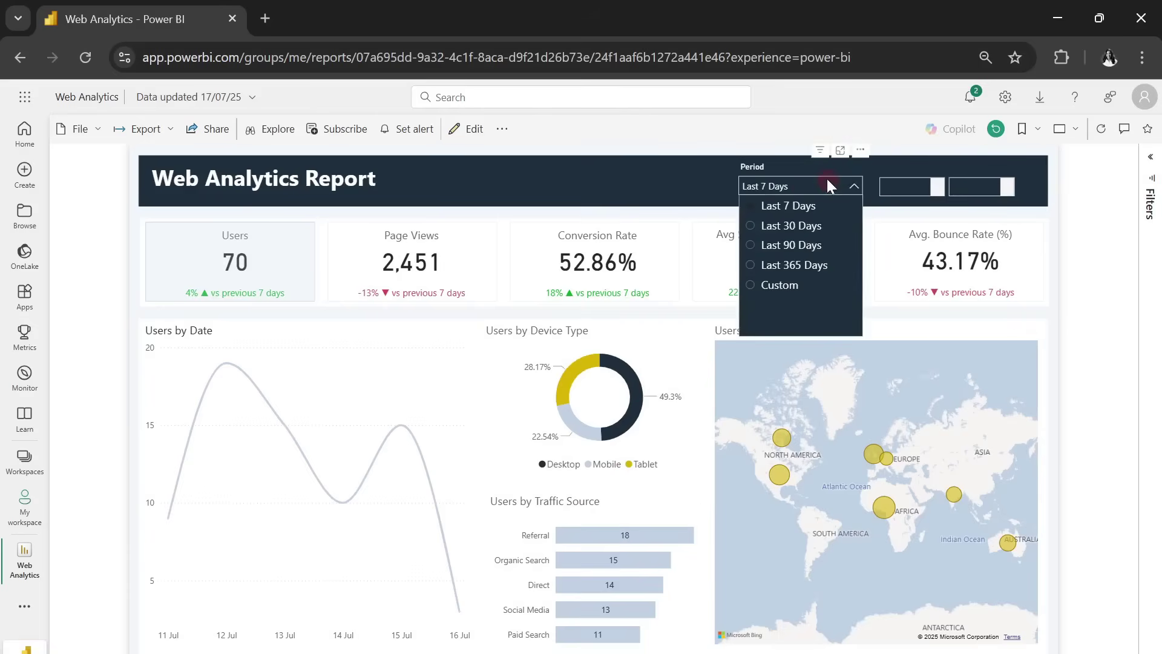
pyautogui.click(803, 230)
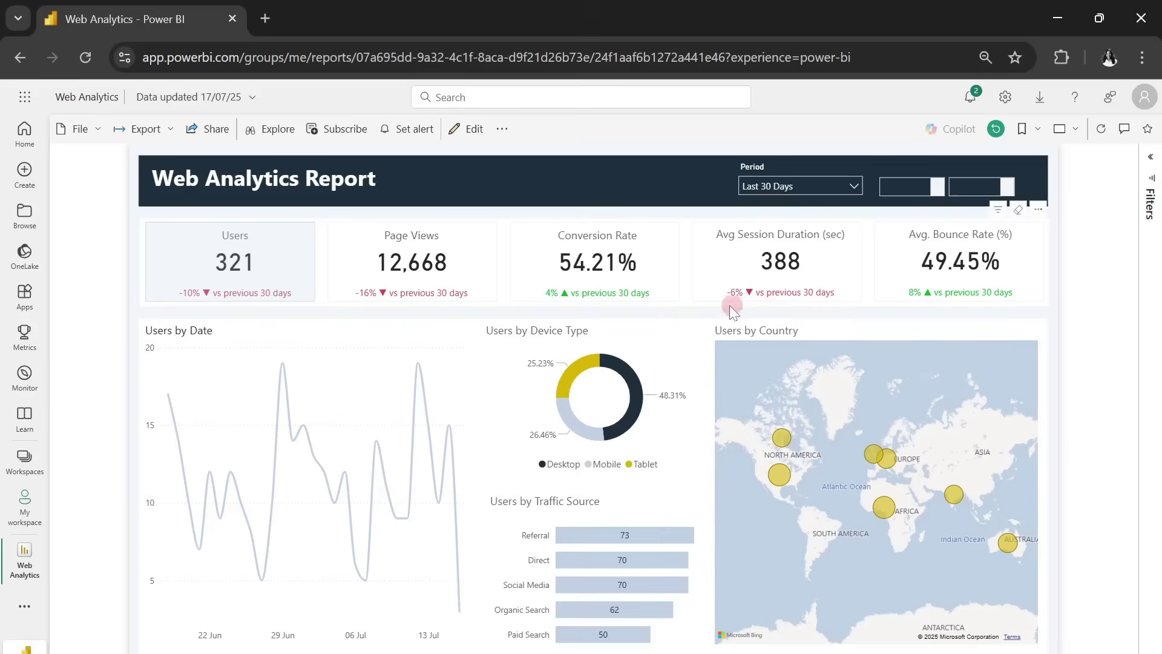
pyautogui.click(805, 185)
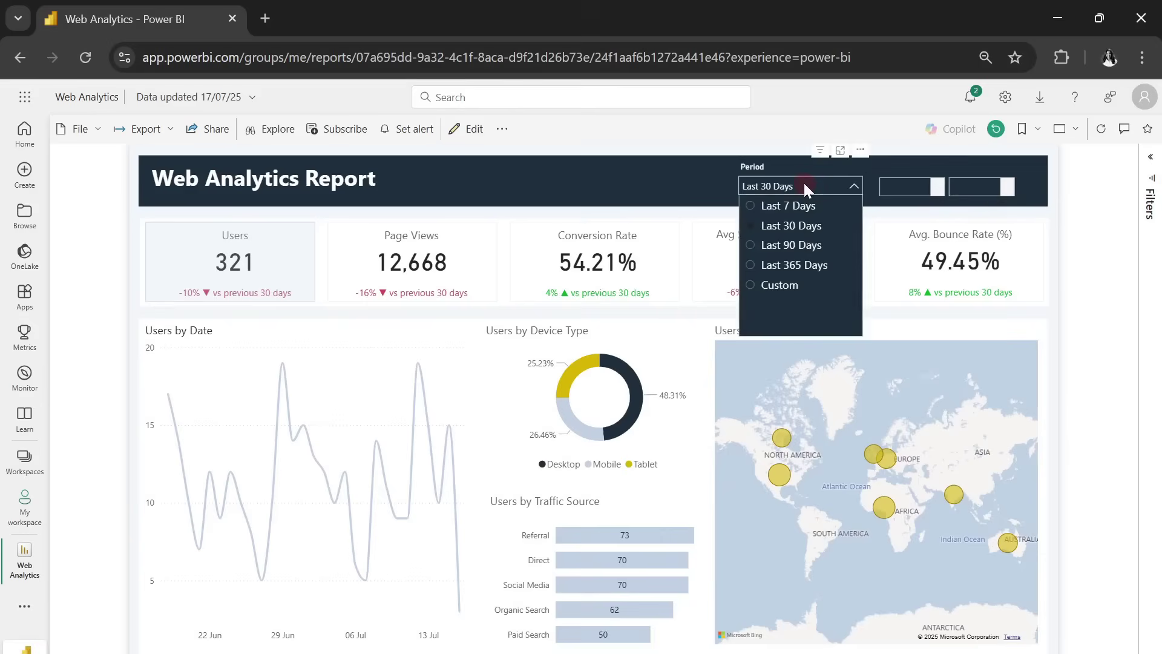
pyautogui.click(779, 285)
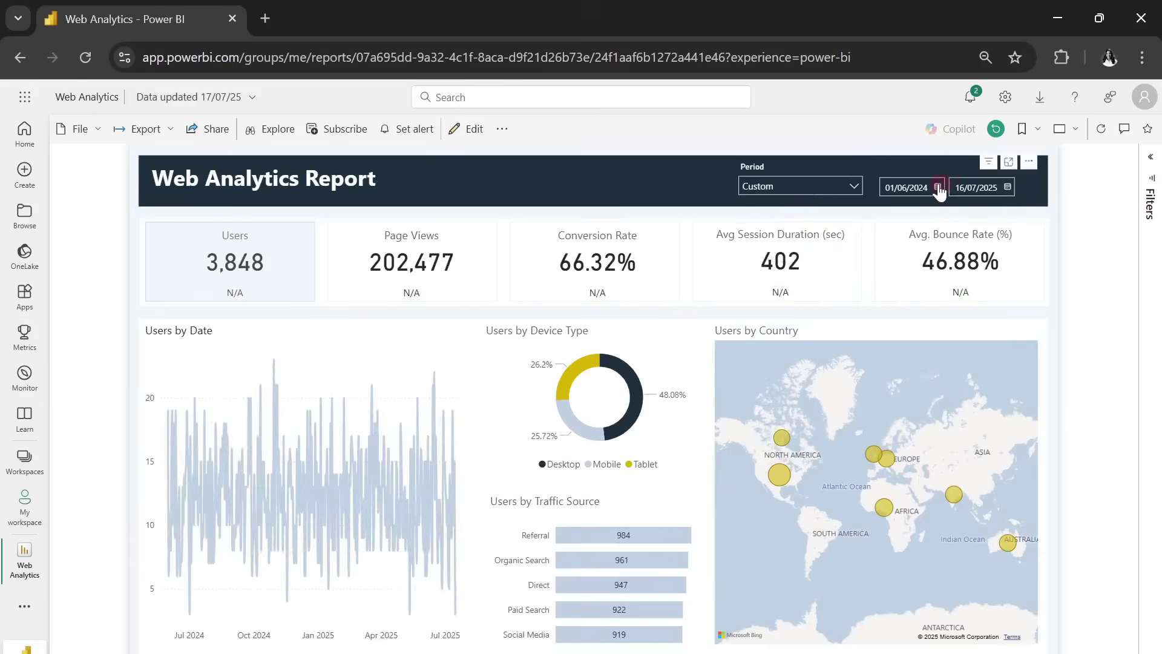
pyautogui.click(937, 187)
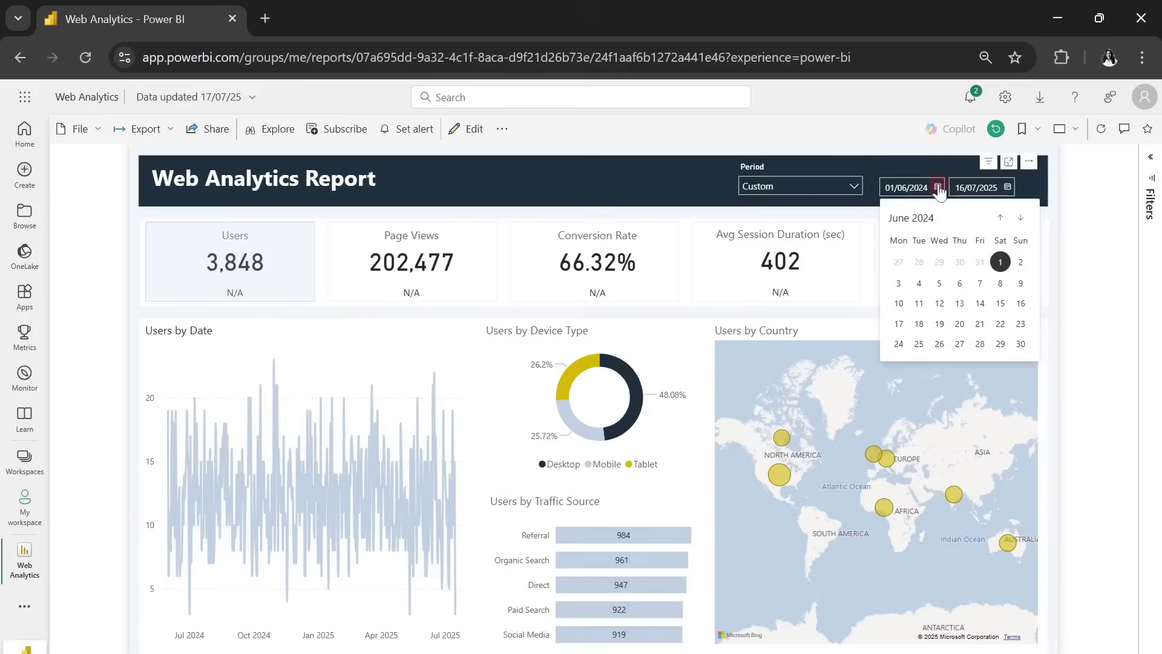
pyautogui.click(1007, 188)
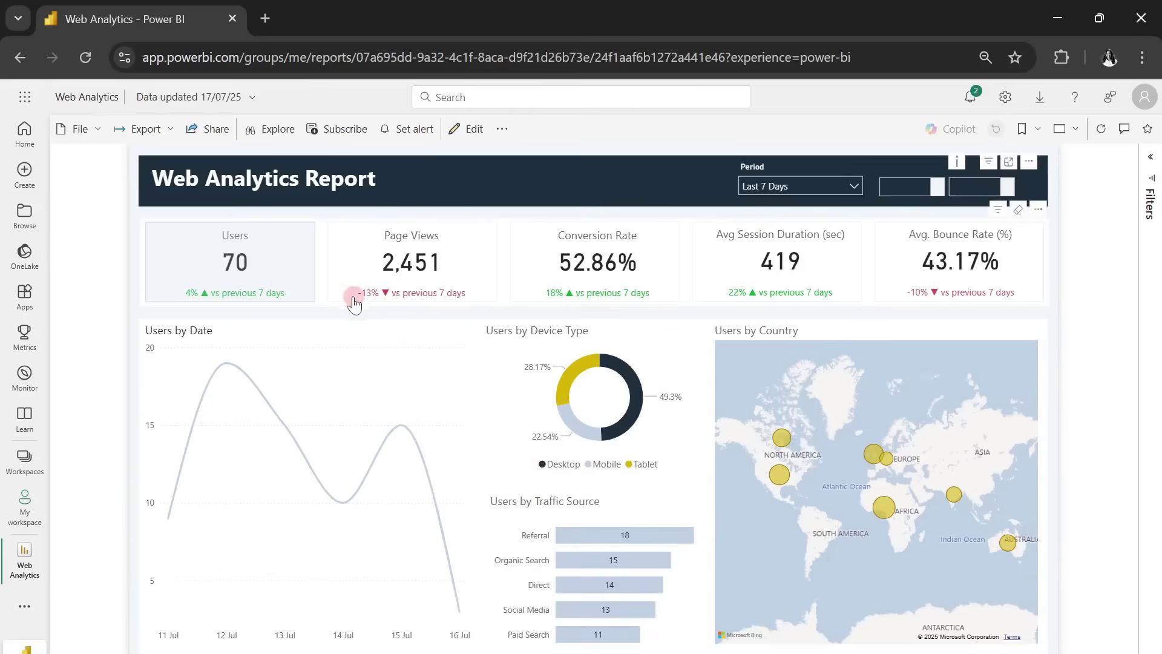
# Step: View the charts by Page Views, Conversion Rate, Avg Session Duration and Avg. Bounce Rate using the metric cards
pyautogui.click(359, 264)
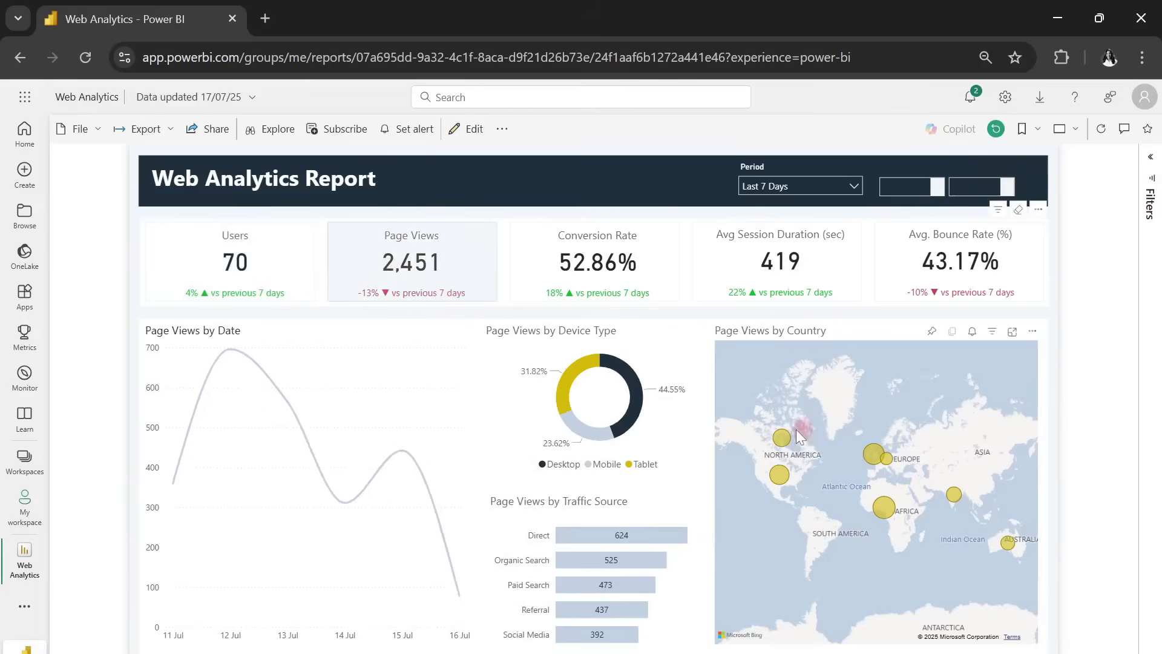
pyautogui.click(662, 256)
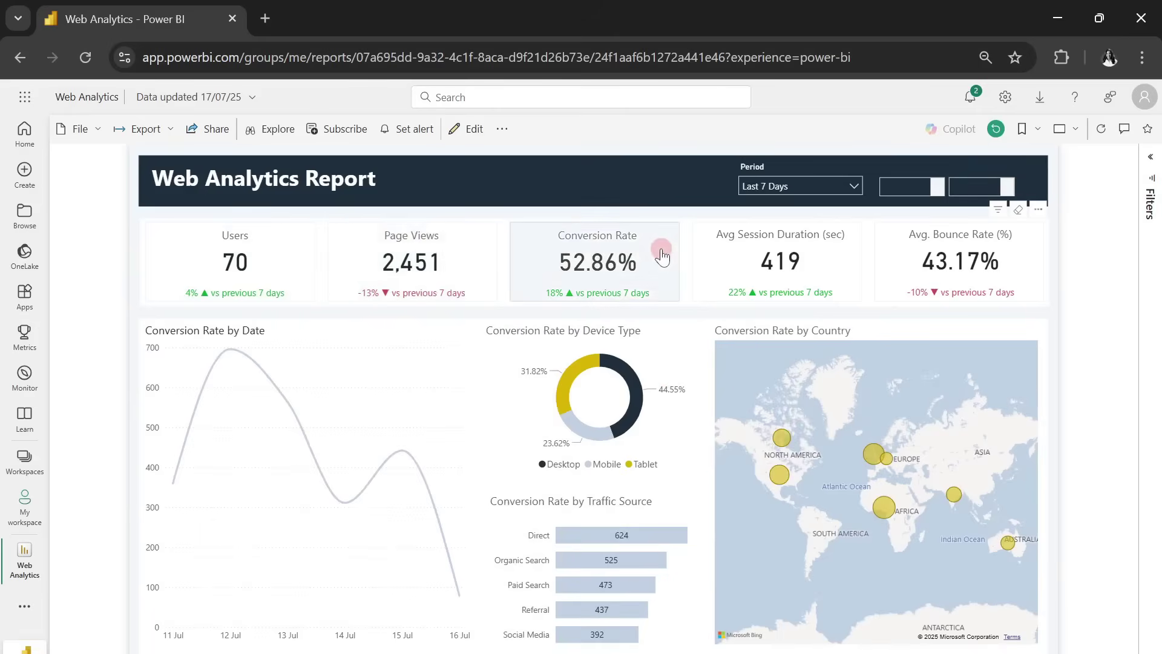
pyautogui.click(829, 277)
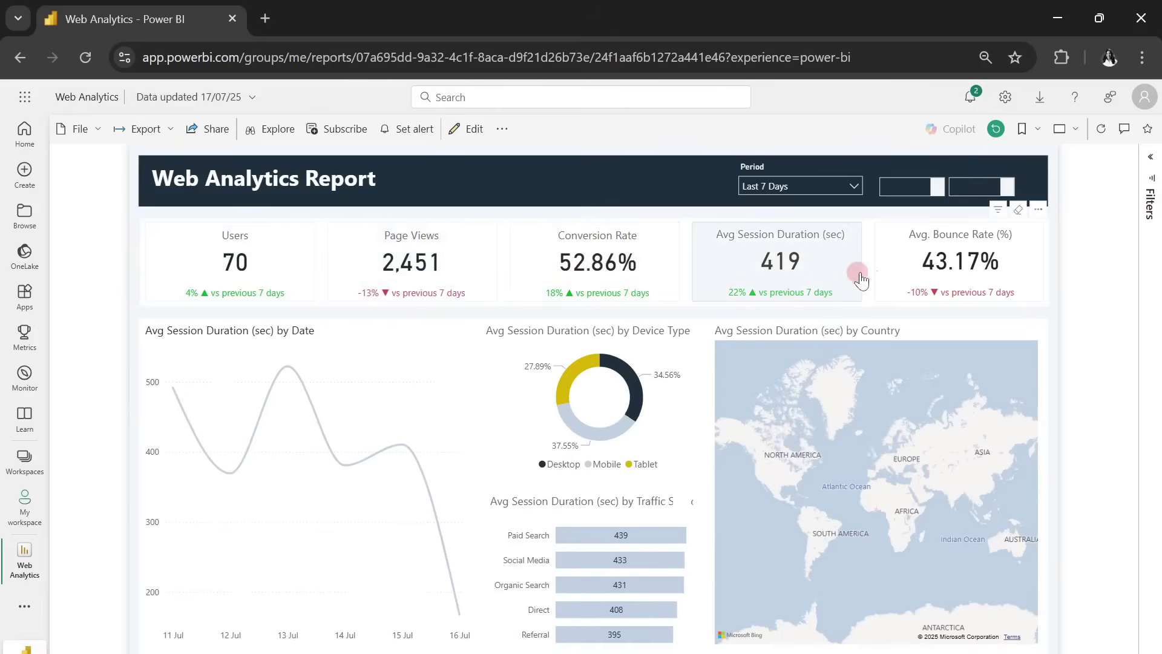
pyautogui.click(900, 264)
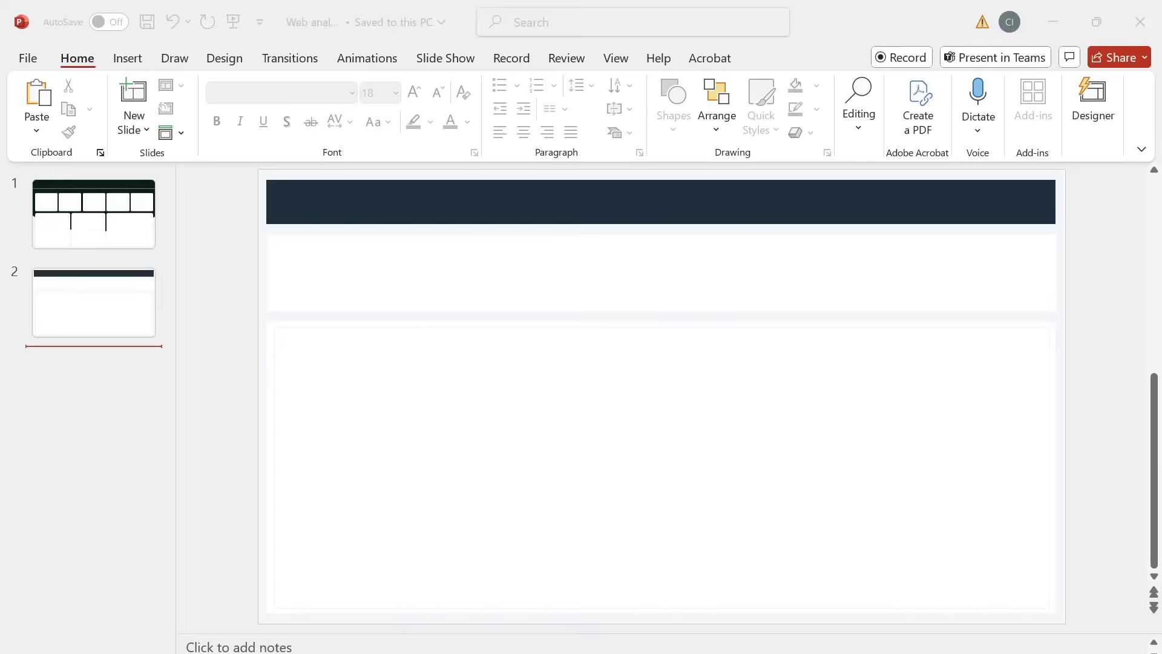
# Step: Switch to PowerPoint, add a blank third slide and cover it completely with a 13.33 by 7.5 inch rectangle
pyautogui.click(437, 372)
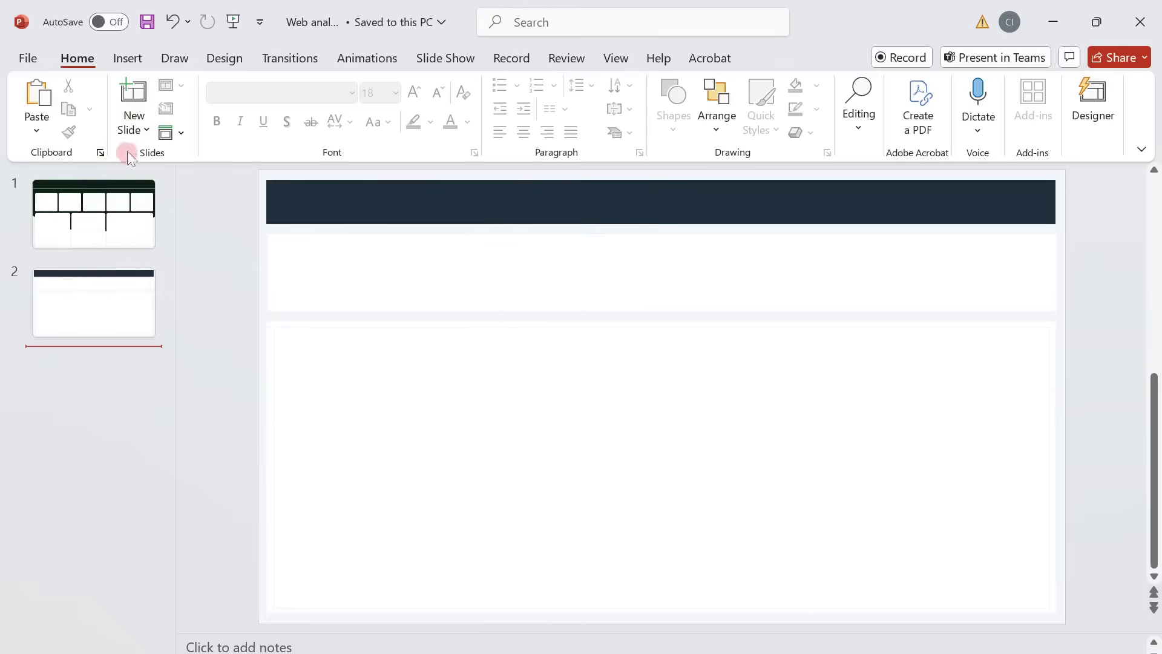
pyautogui.click(134, 135)
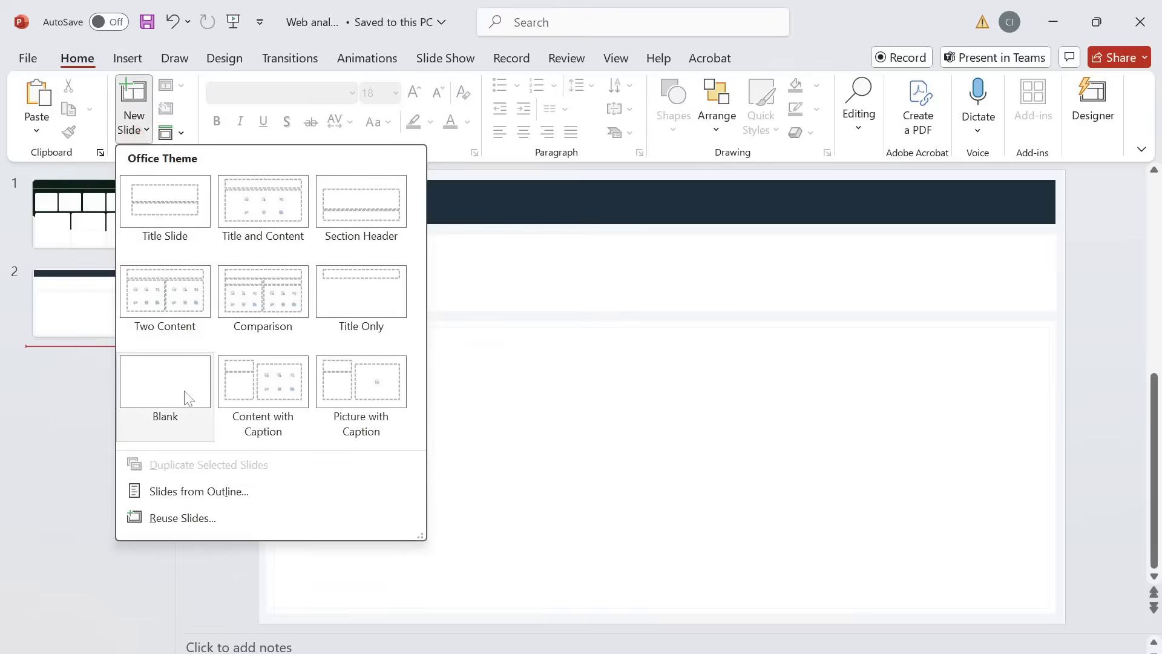
pyautogui.click(175, 383)
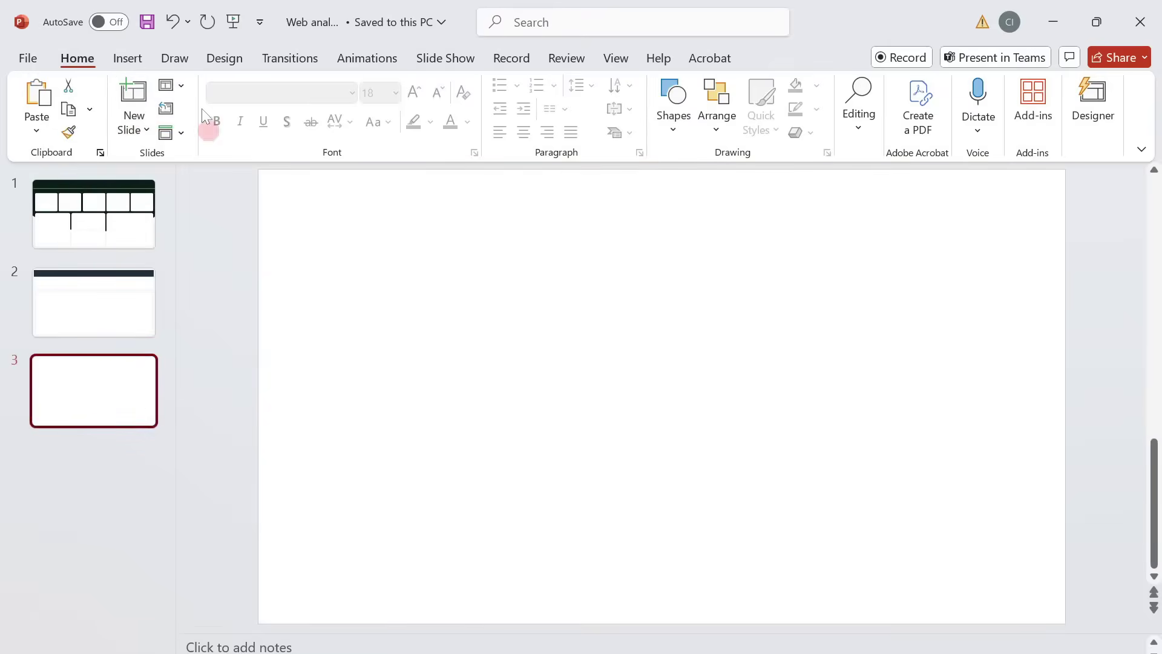
pyautogui.click(662, 123)
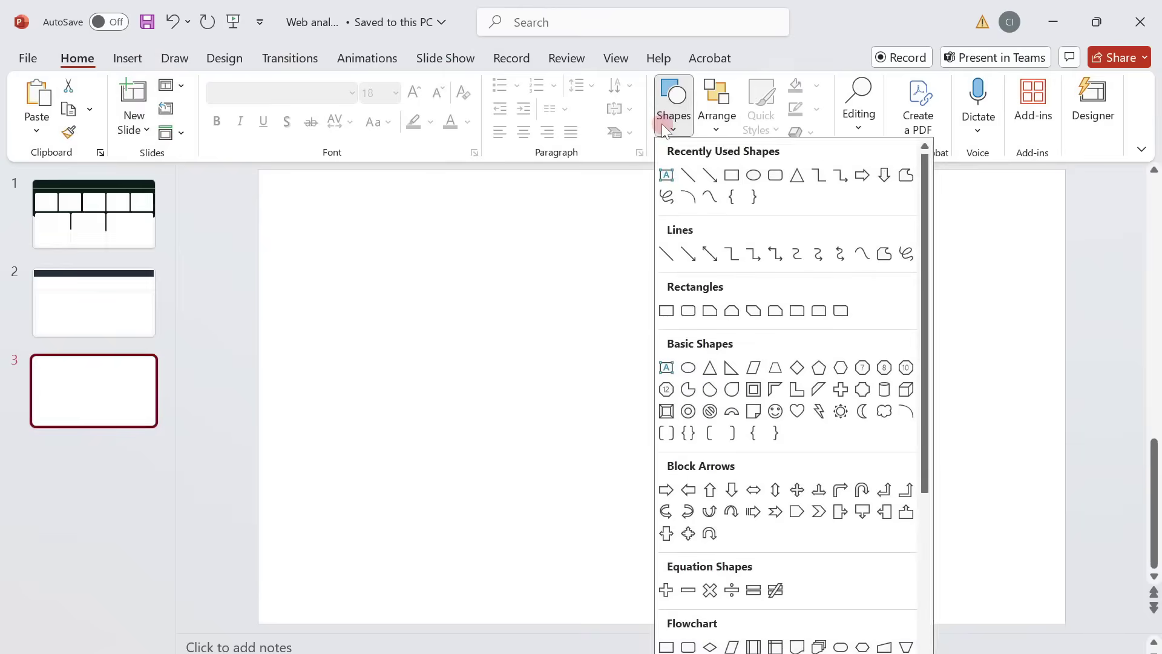
pyautogui.click(731, 179)
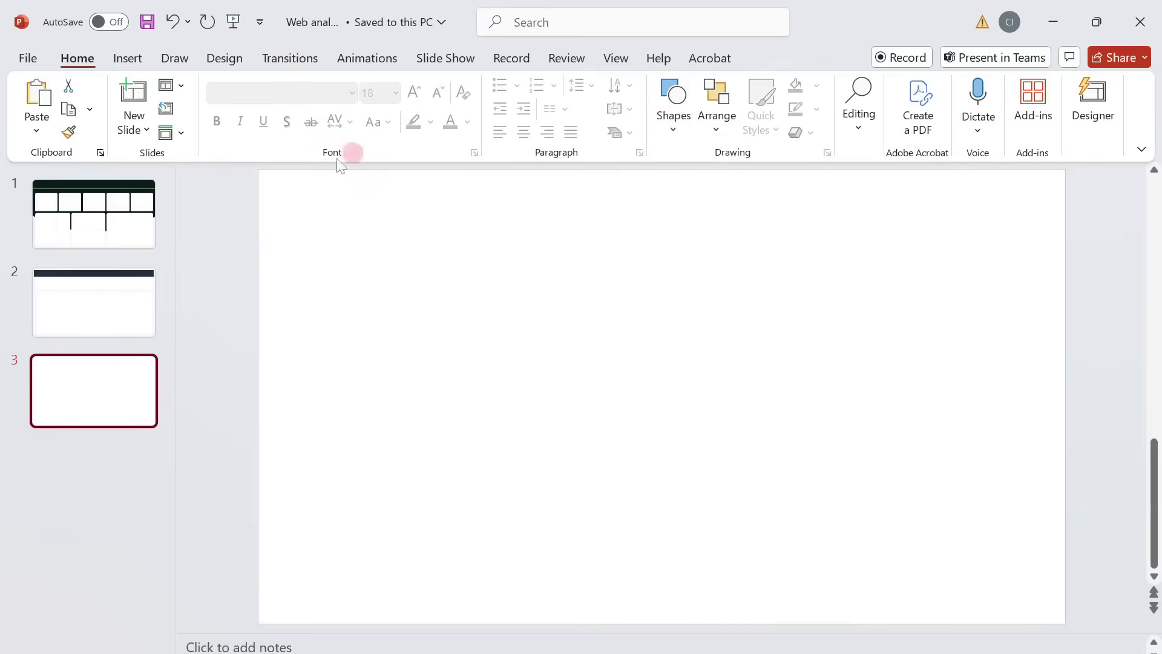
pyautogui.moveTo(261, 170); pyautogui.dragTo(1065, 623)
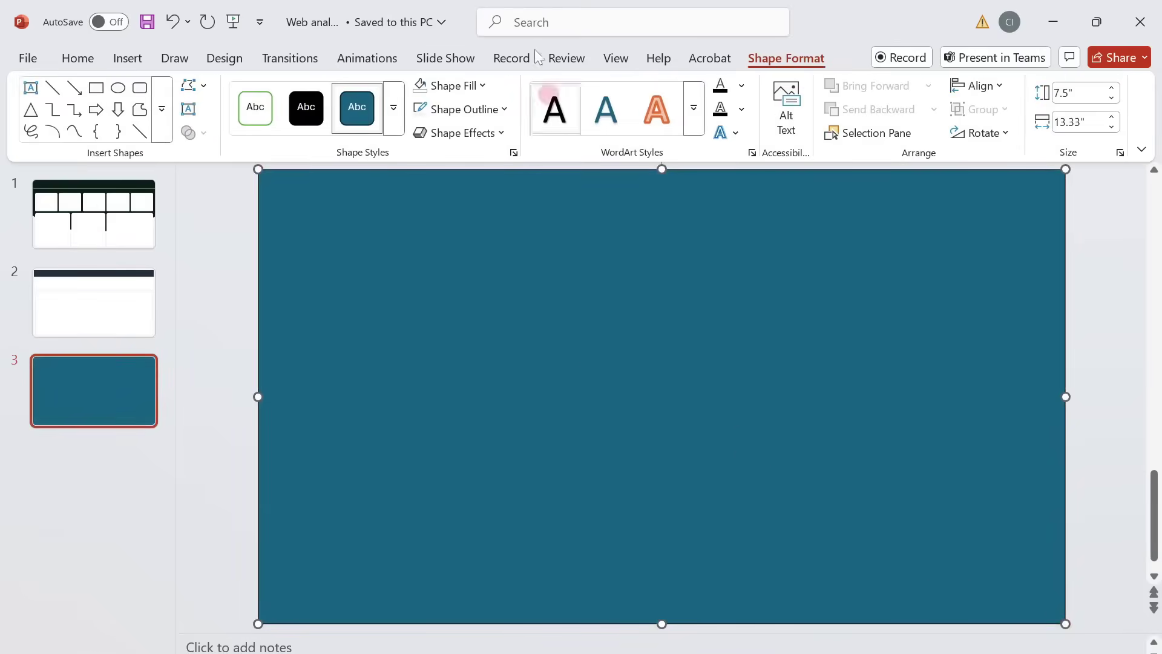
# Step: Fill the slide-sized rectangle with light blue #C0D0E3 at 80% transparency and remove its outline
pyautogui.click(486, 80)
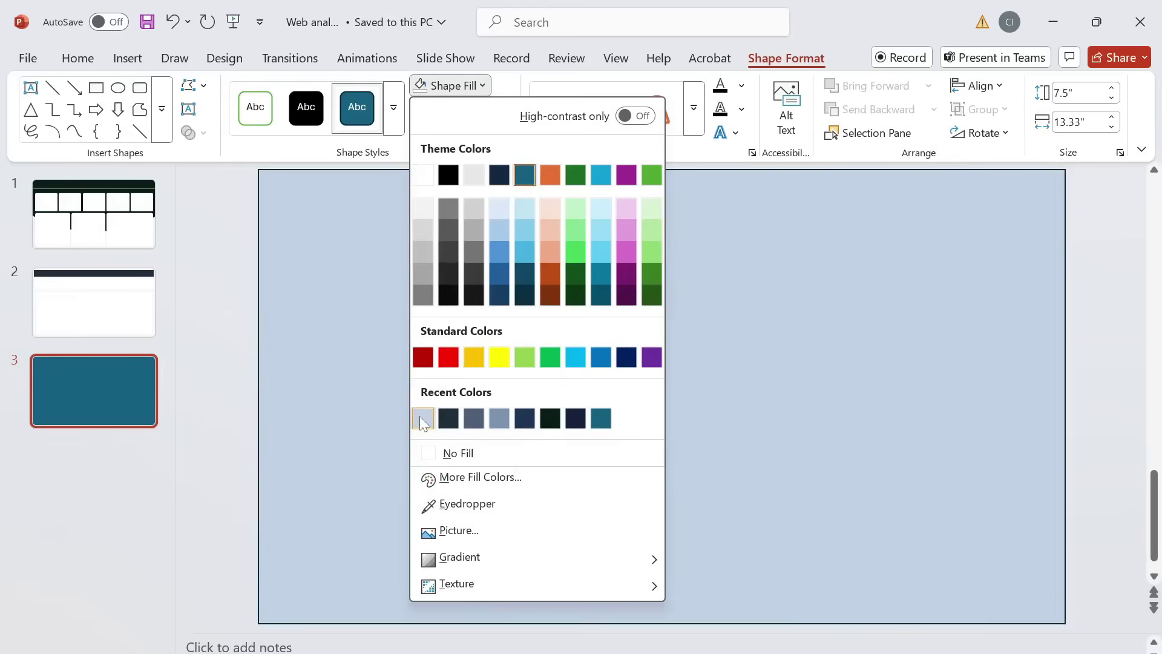
pyautogui.click(423, 418)
pyautogui.click(482, 86)
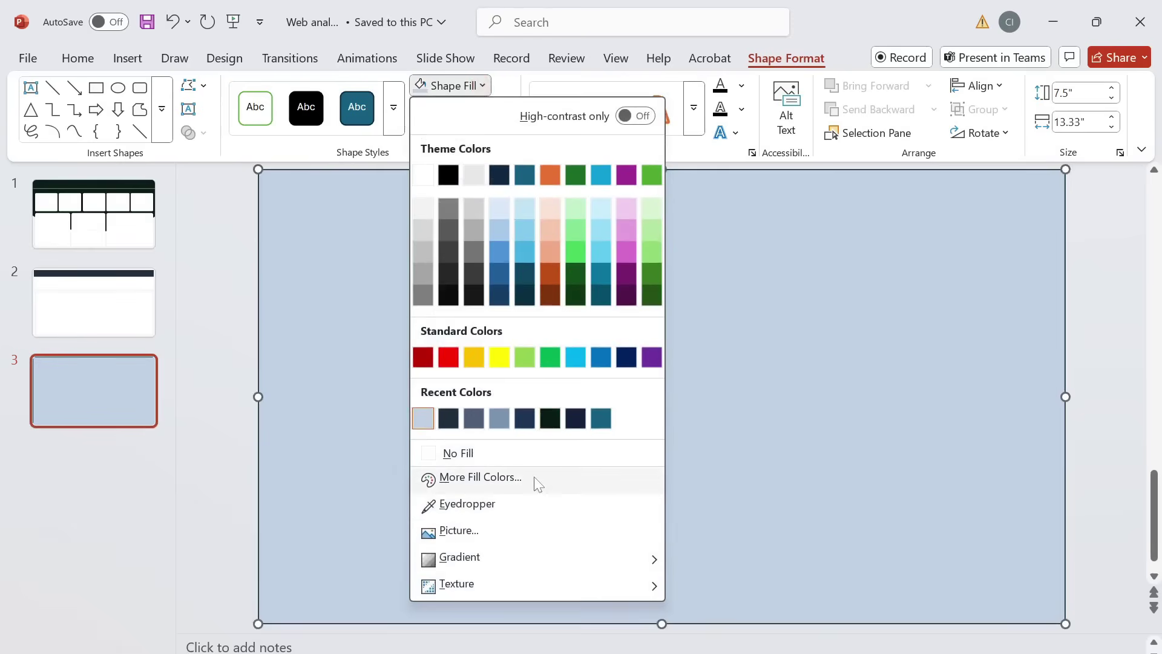
pyautogui.click(536, 481)
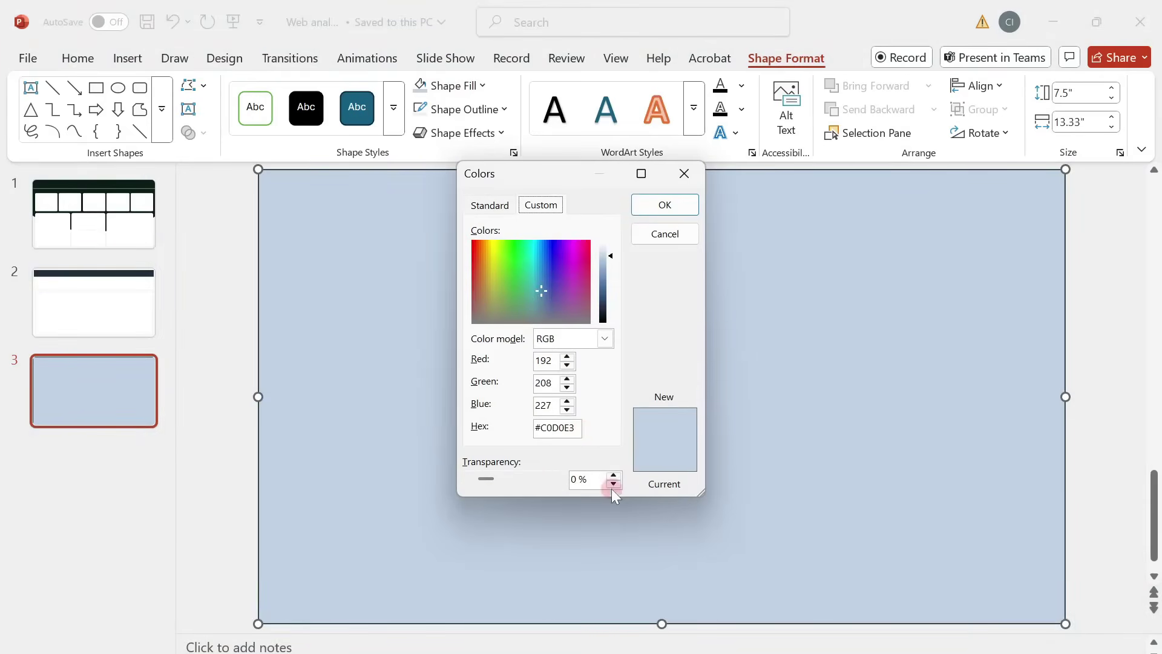
pyautogui.click(584, 475)
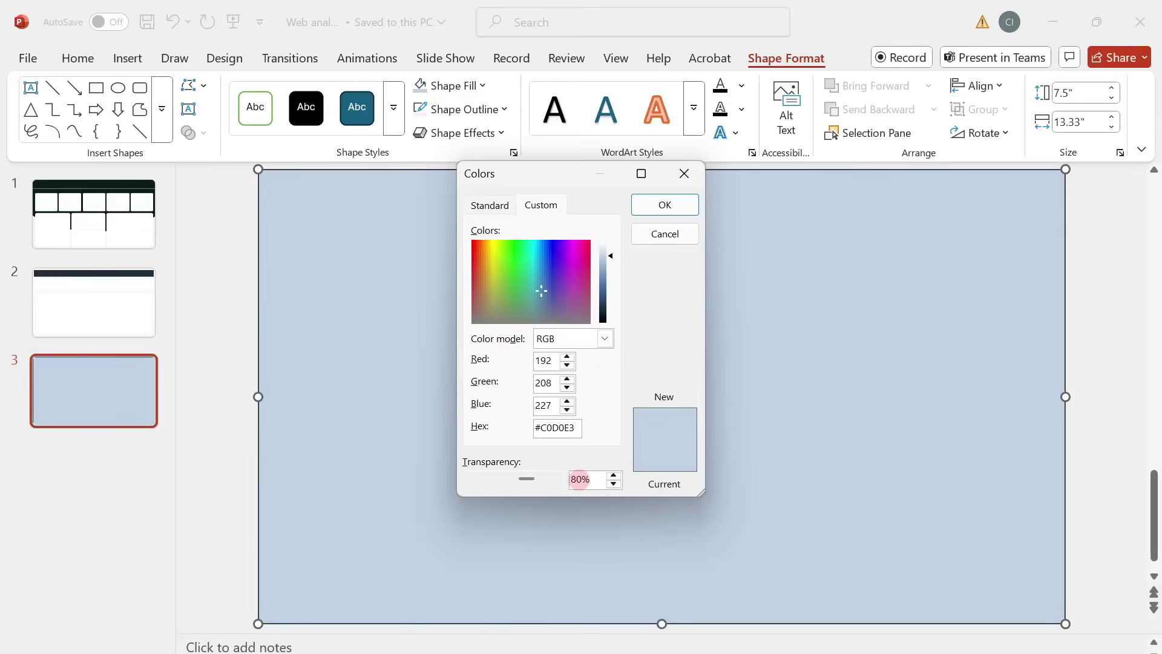
pyautogui.click(668, 206)
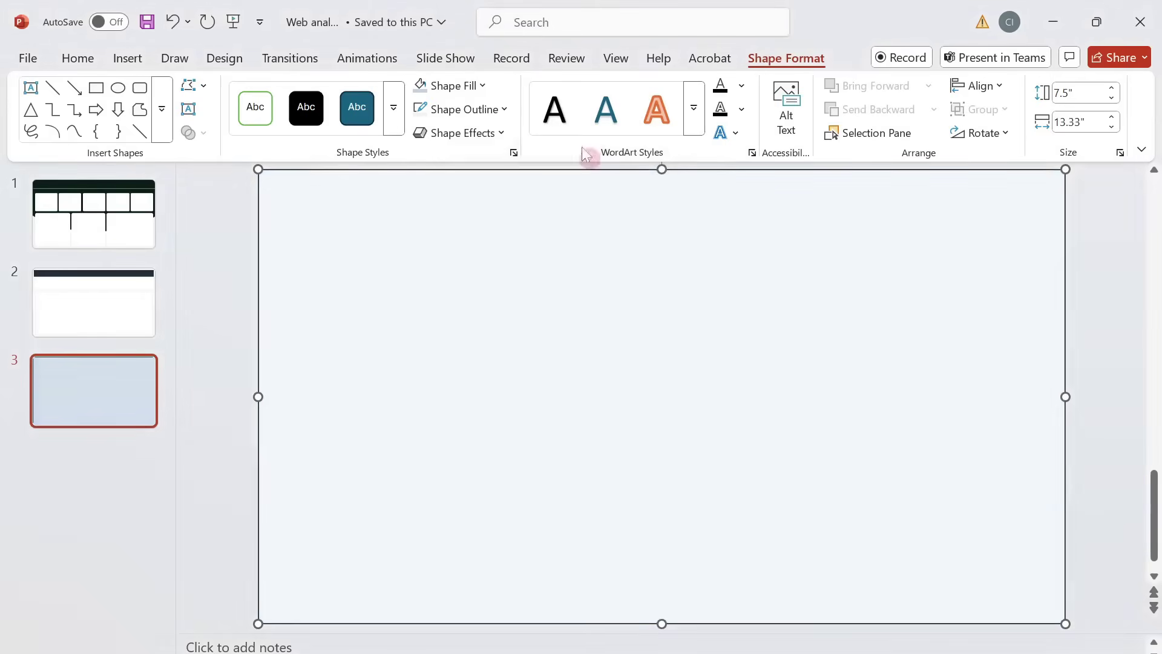
pyautogui.click(504, 109)
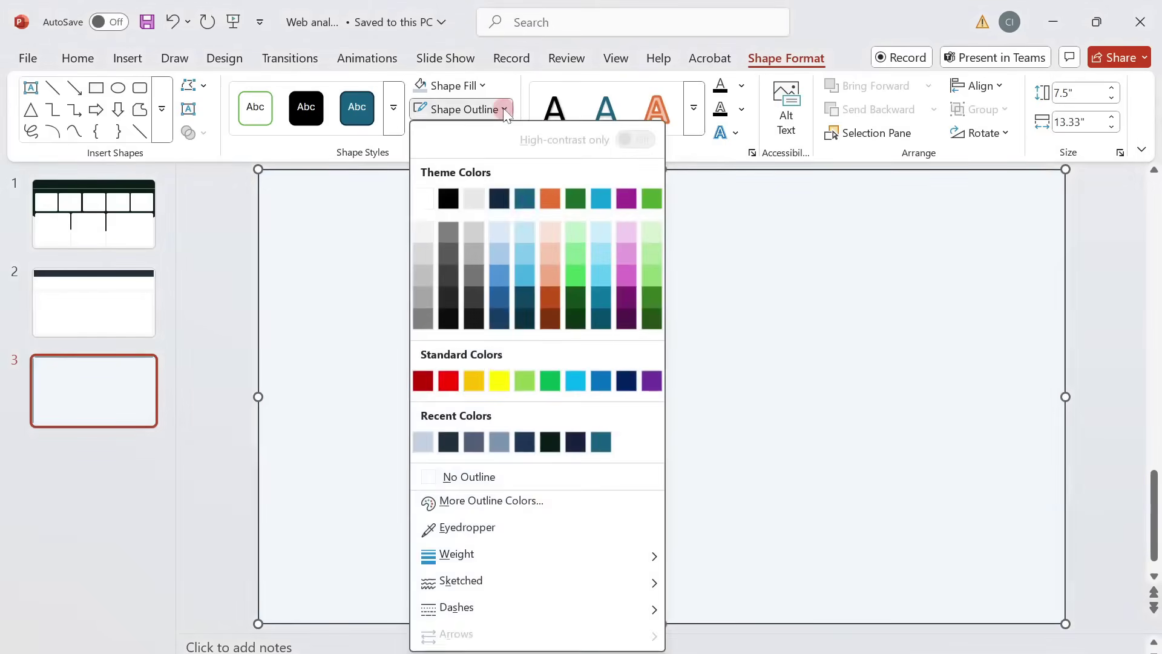
pyautogui.click(471, 477)
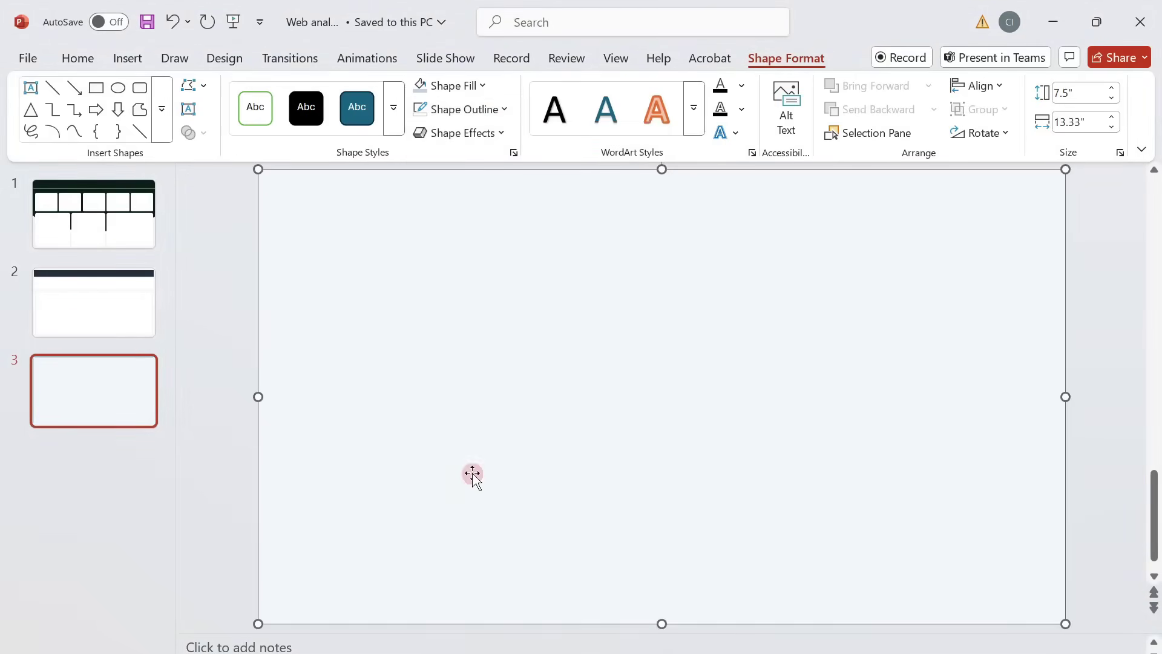
# Step: Draw a header bar about 12.95 by 0.68 inches and position it along the slide's upper edge
pyautogui.click(100, 91)
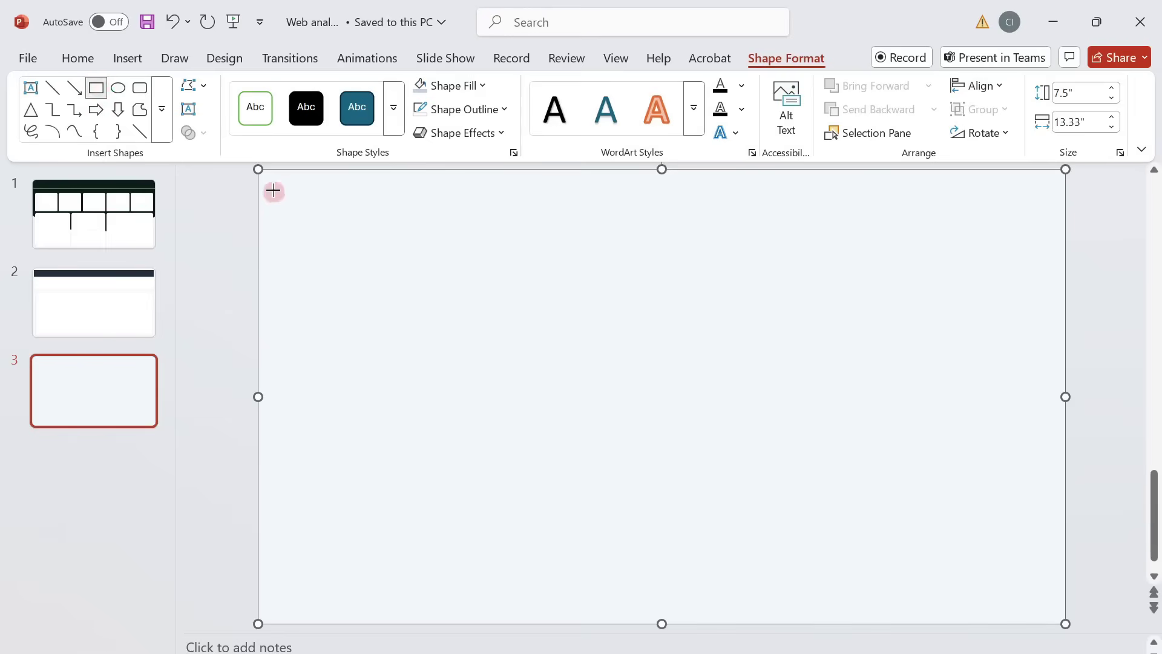
pyautogui.moveTo(272, 183)
pyautogui.mouseDown()
pyautogui.moveTo(391, 210)
pyautogui.moveTo(812, 254)
pyautogui.moveTo(936, 220)
pyautogui.moveTo(1074, 226)
pyautogui.moveTo(1055, 226)
pyautogui.mouseUp()
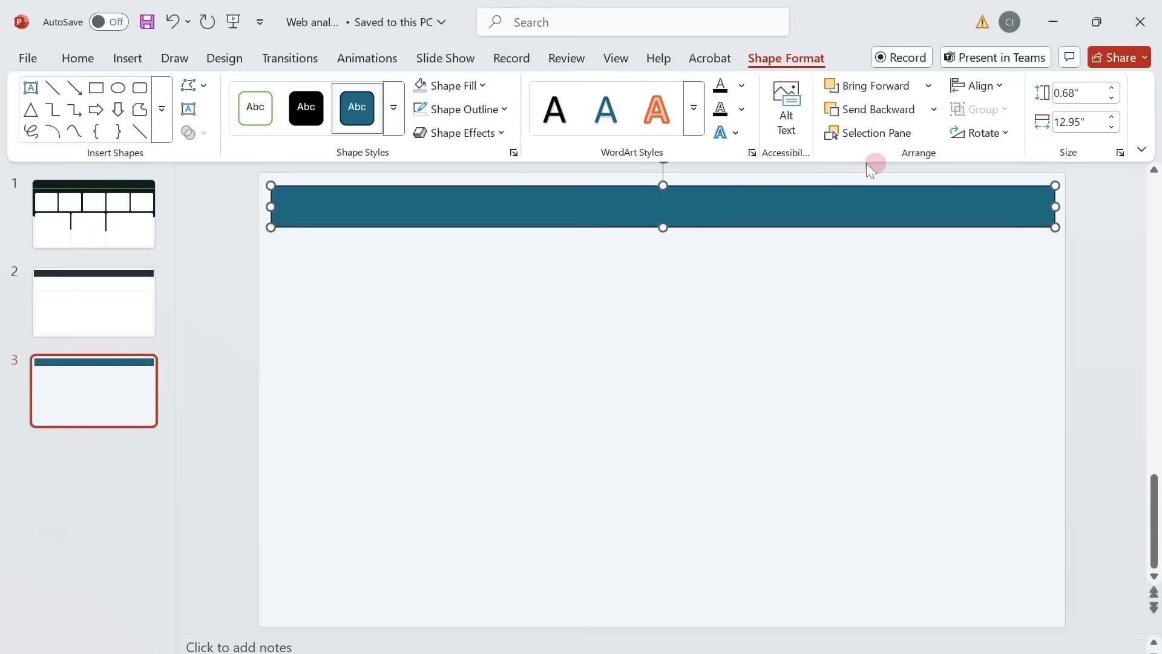
pyautogui.moveTo(770, 202); pyautogui.dragTo(768, 198)
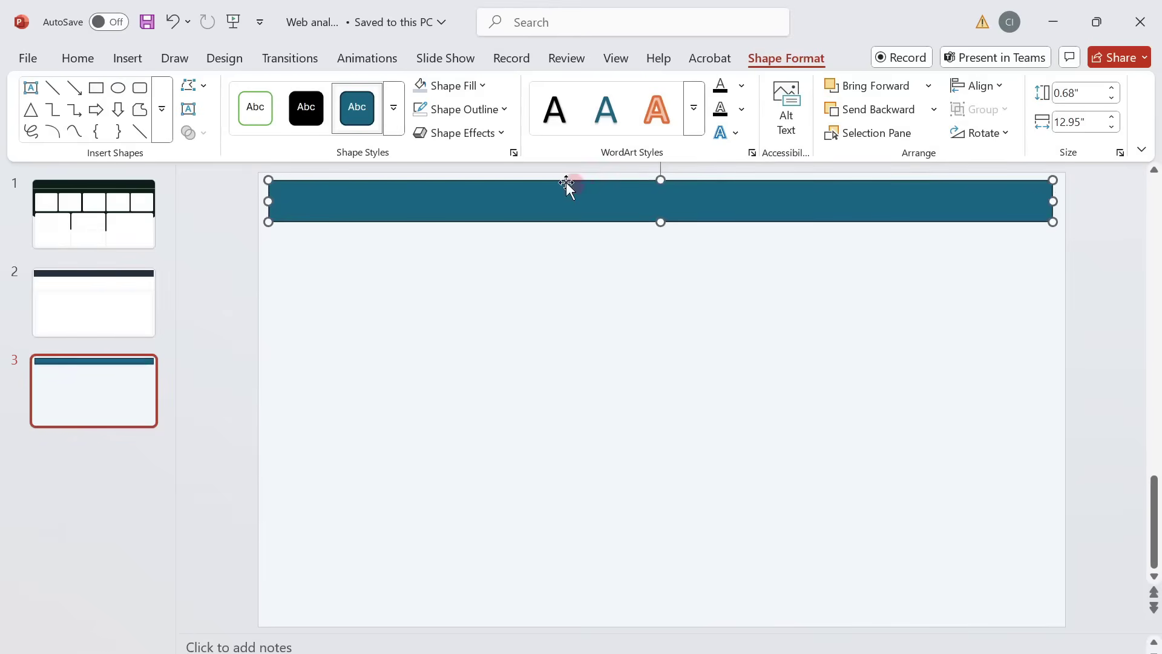
# Step: Fill the header bar with the recently used dark navy color and remove its outline
pyautogui.click(474, 85)
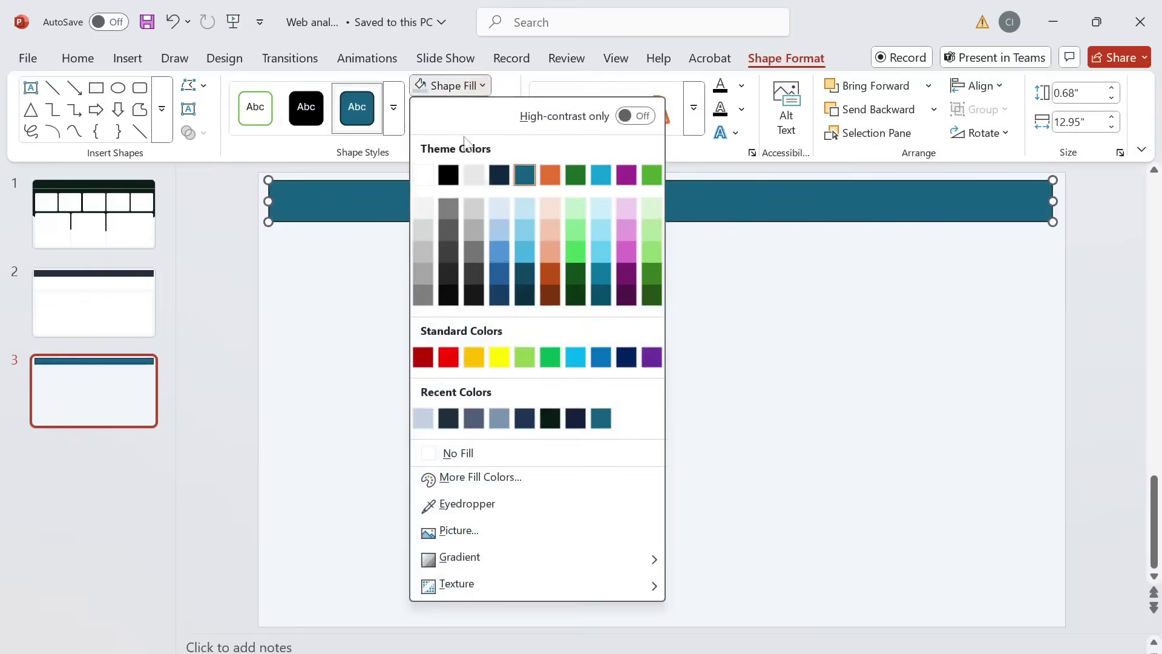
pyautogui.click(448, 419)
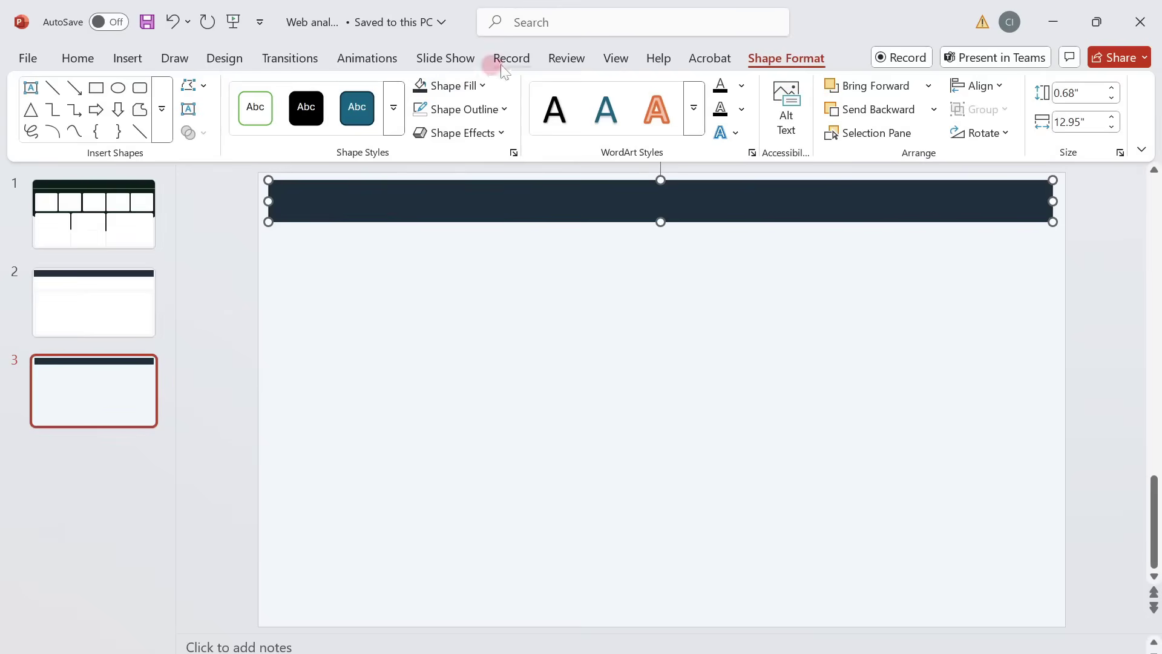
pyautogui.click(492, 112)
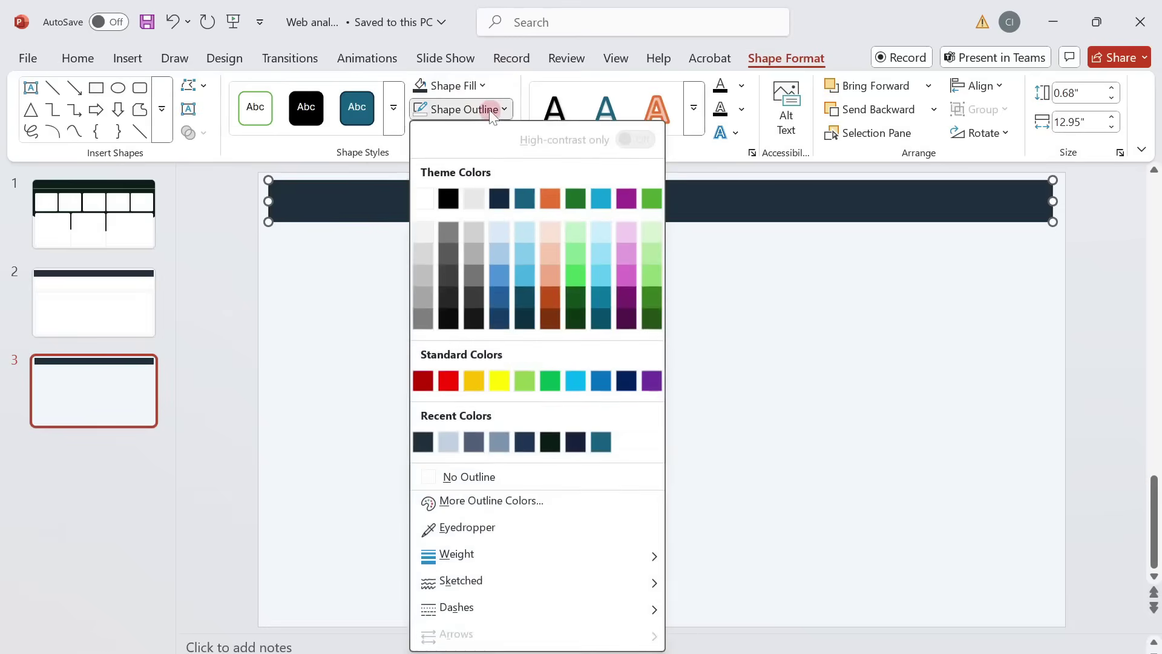
pyautogui.click(484, 478)
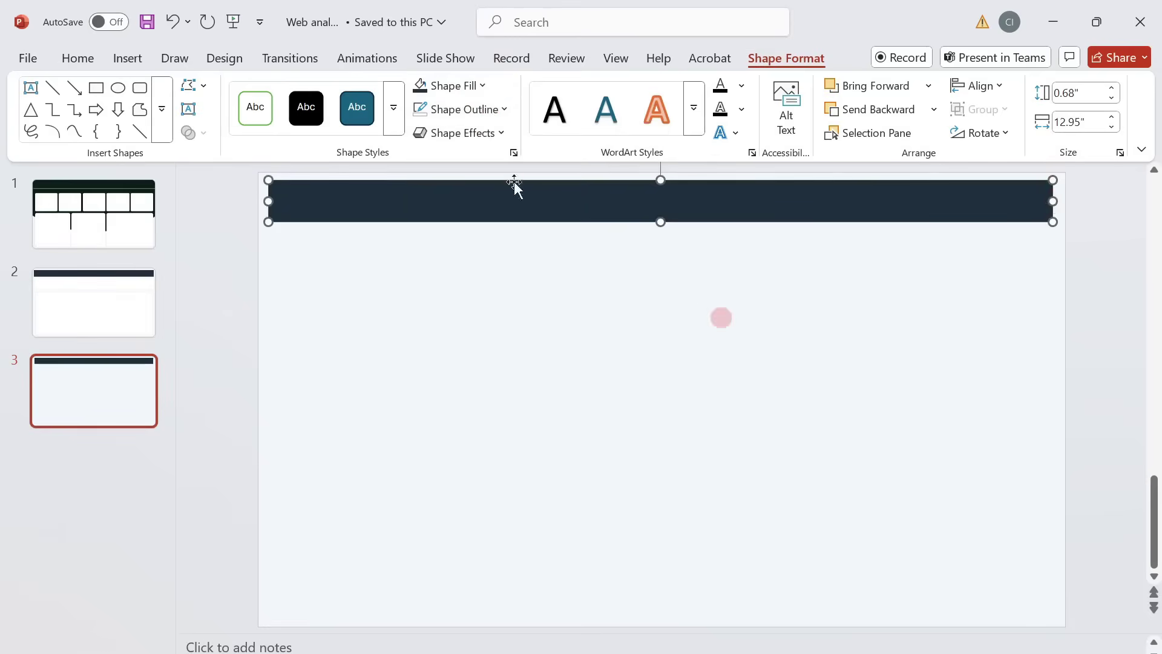
# Step: Draw a rectangle about 12.98 by 1.18 inches just below the header bar, fill it white and remove its outline
pyautogui.click(95, 88)
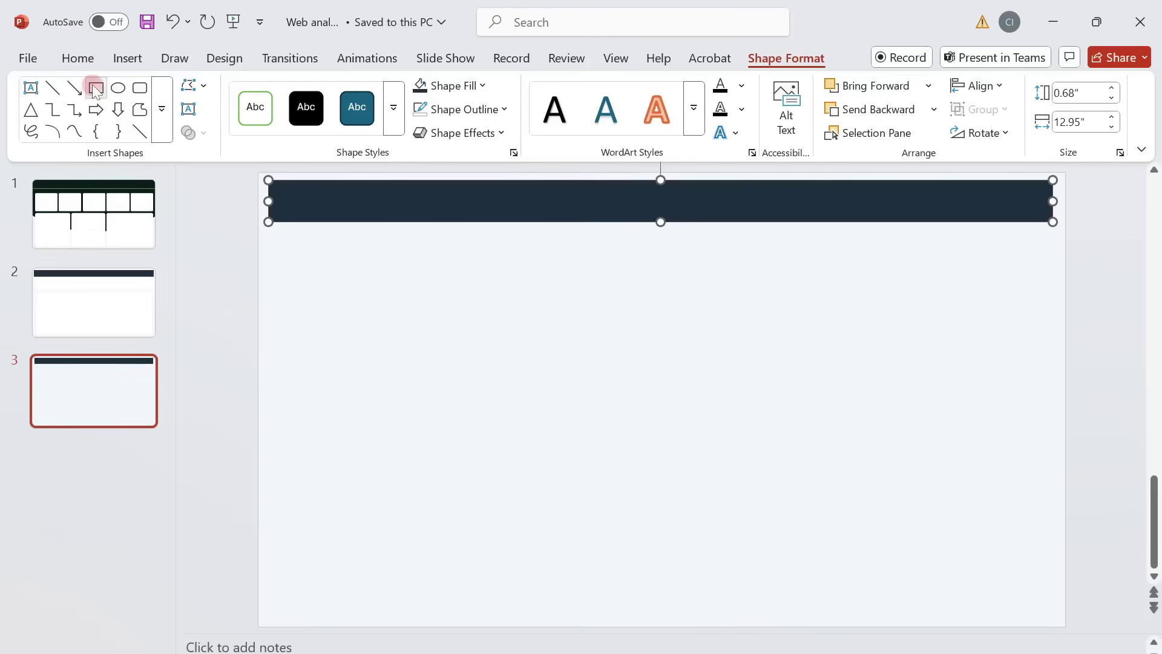
pyautogui.moveTo(270, 234)
pyautogui.mouseDown()
pyautogui.moveTo(471, 322)
pyautogui.moveTo(692, 392)
pyautogui.moveTo(835, 335)
pyautogui.moveTo(1071, 308)
pyautogui.moveTo(1056, 307)
pyautogui.mouseUp()
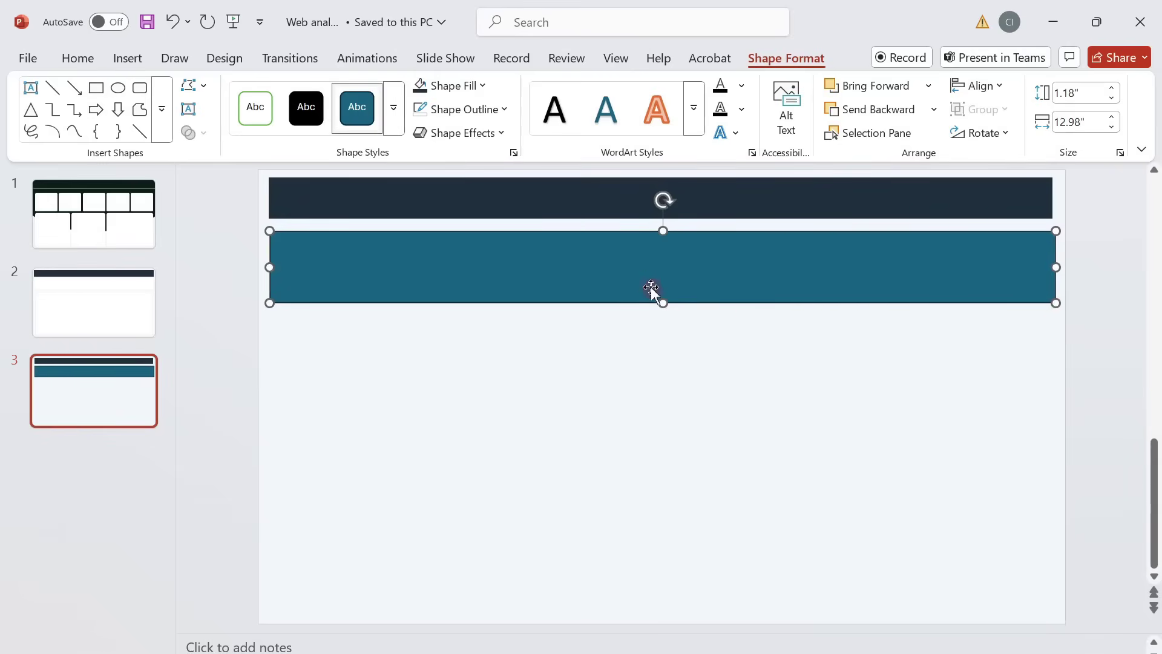
pyautogui.click(481, 87)
pyautogui.click(429, 173)
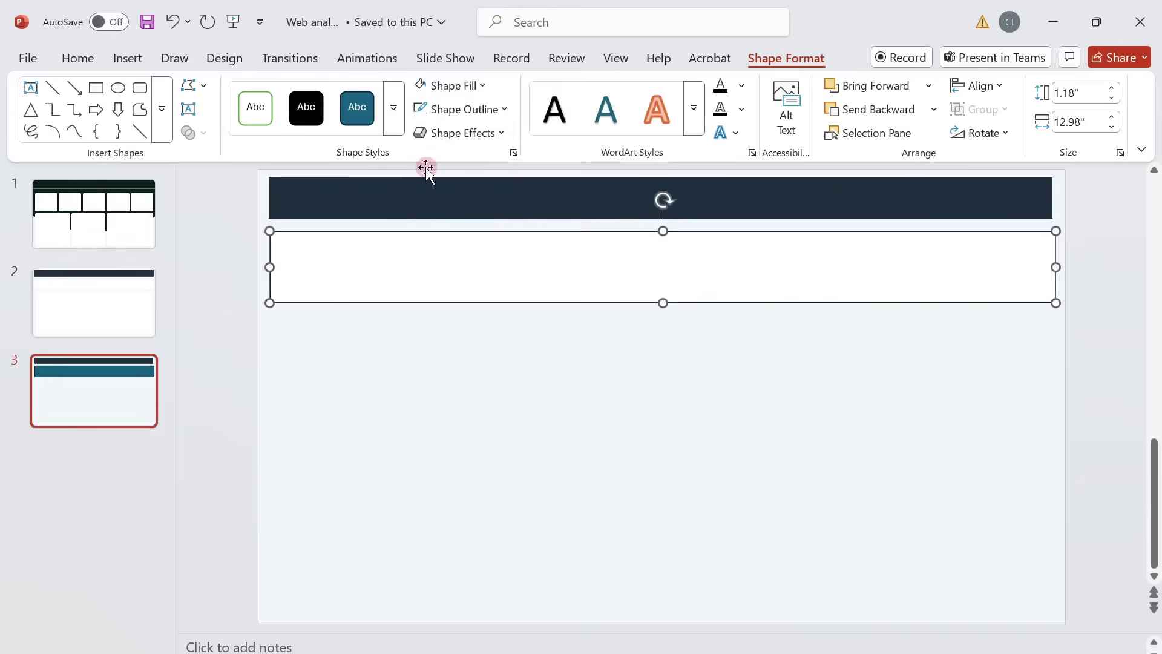
pyautogui.click(503, 109)
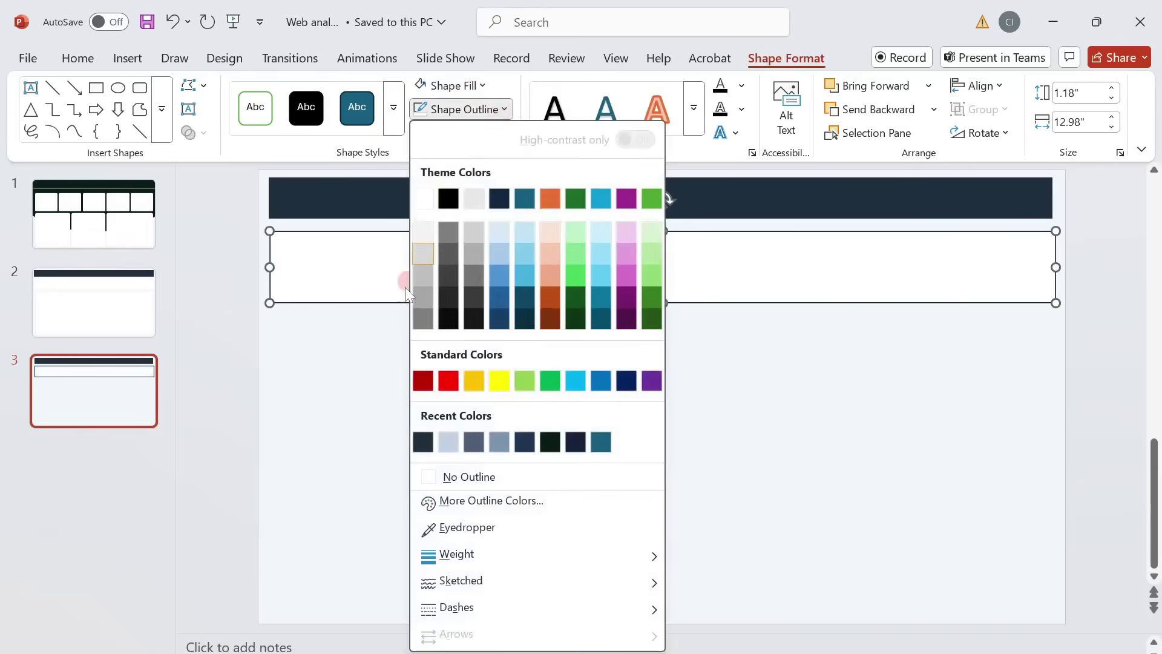
pyautogui.click(483, 477)
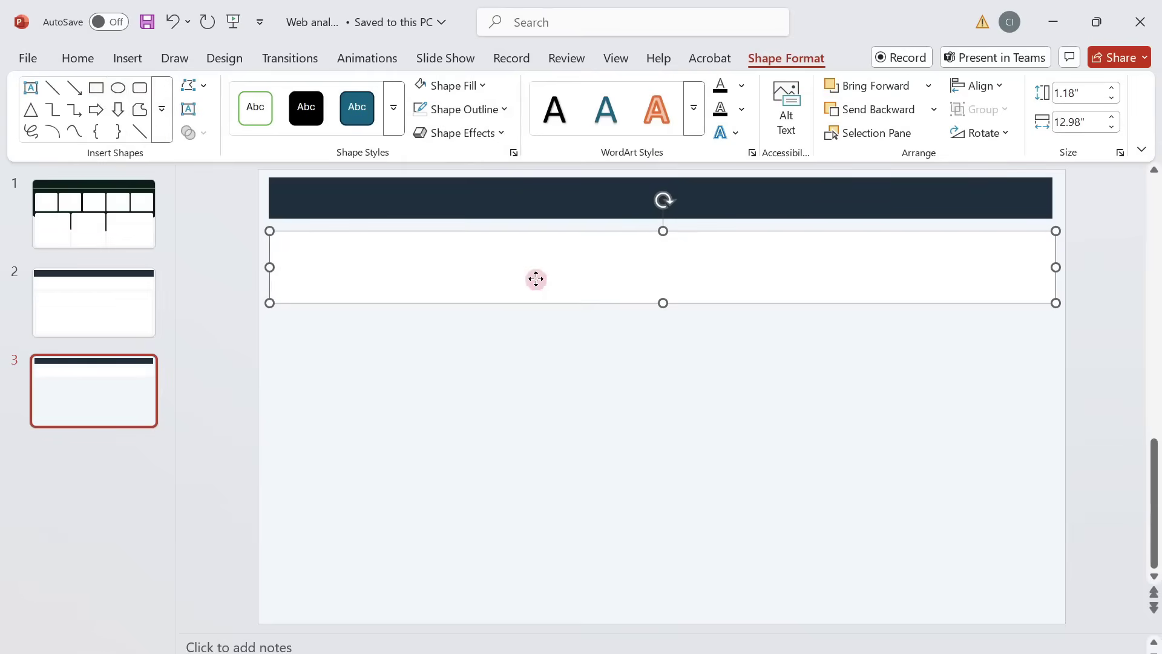
# Step: Duplicate the white panel, place the copy directly beneath it and stretch it down to near the slide's lower edge
pyautogui.hotkey('ctrl', 'v')
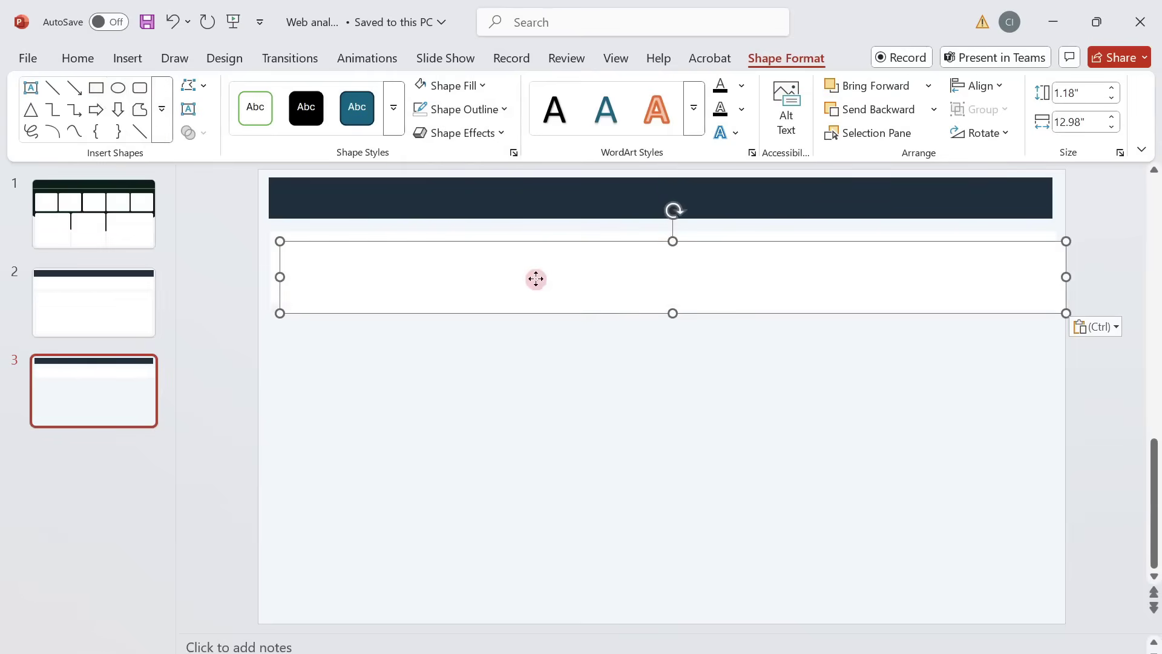
pyautogui.moveTo(536, 278); pyautogui.dragTo(527, 357)
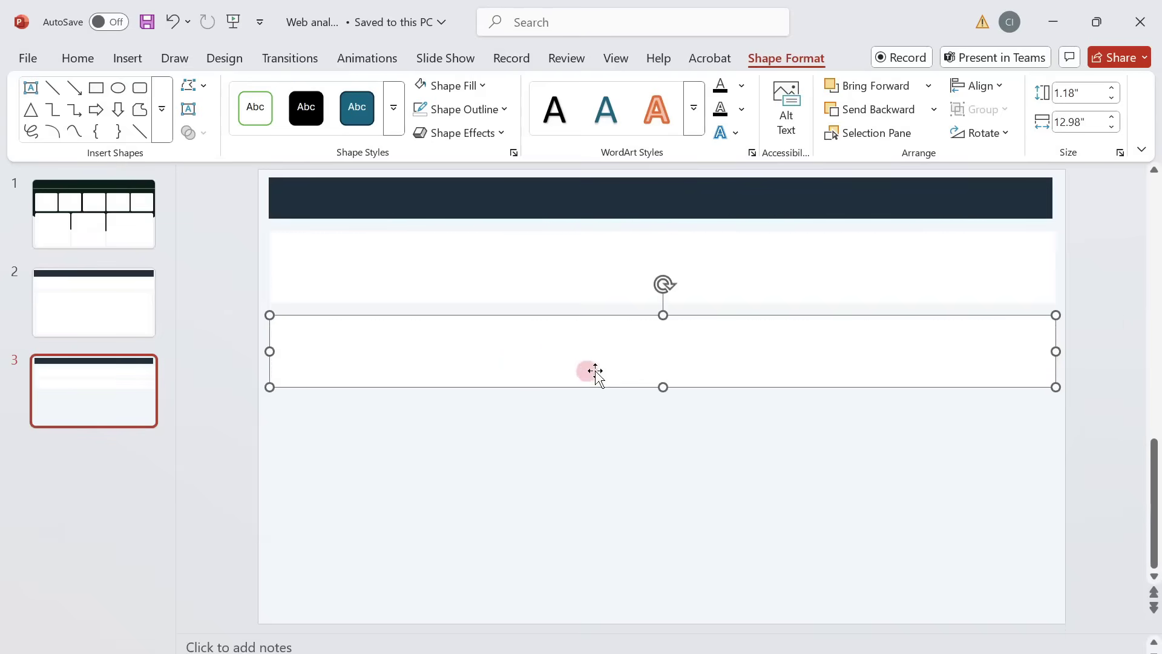
pyautogui.moveTo(666, 386); pyautogui.dragTo(652, 620)
pyautogui.click(1107, 538)
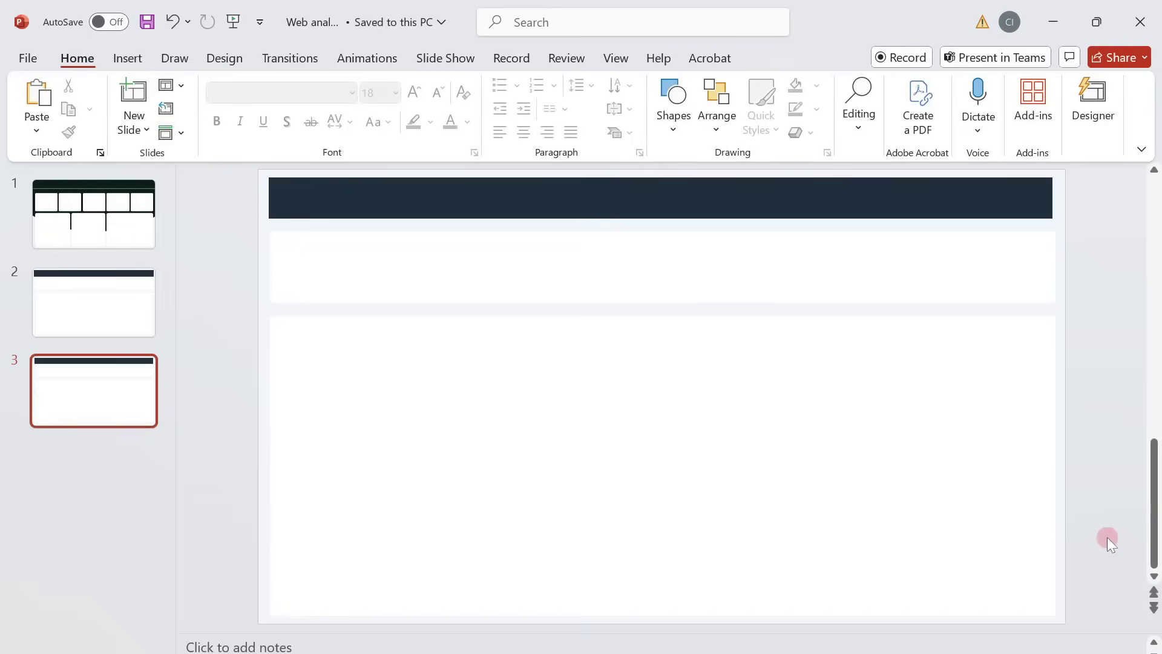
# Step: Group all shapes on the slide and save the group as a picture
pyautogui.hotkey('ctrl', 'a')
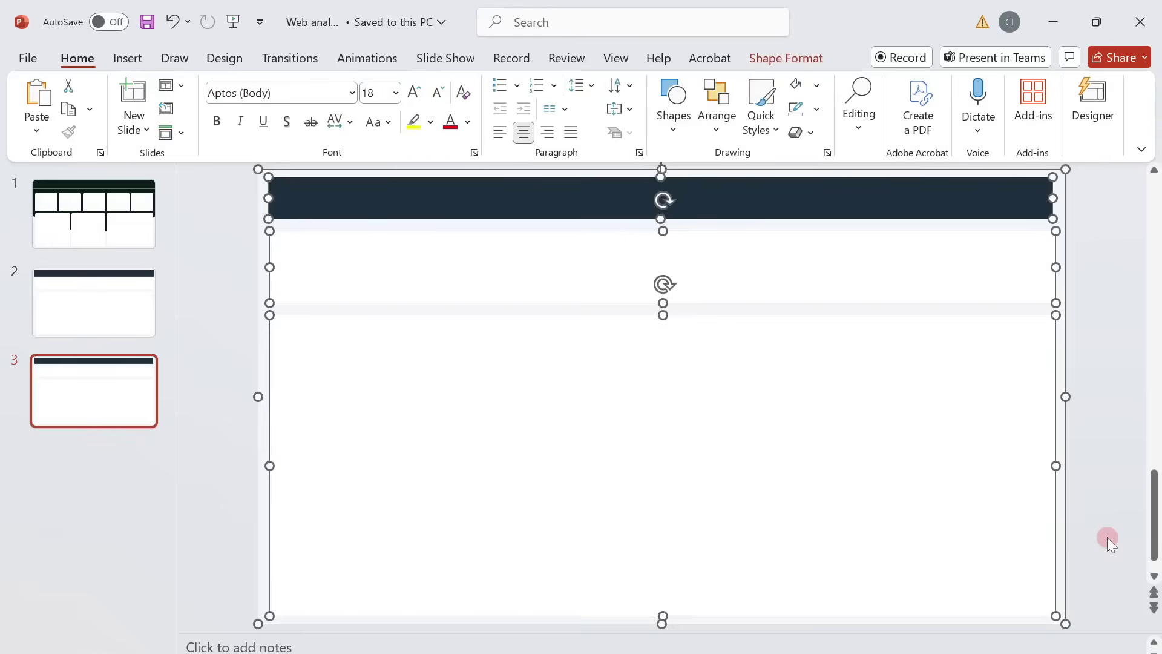
pyautogui.hotkey('ctrl', 'g')
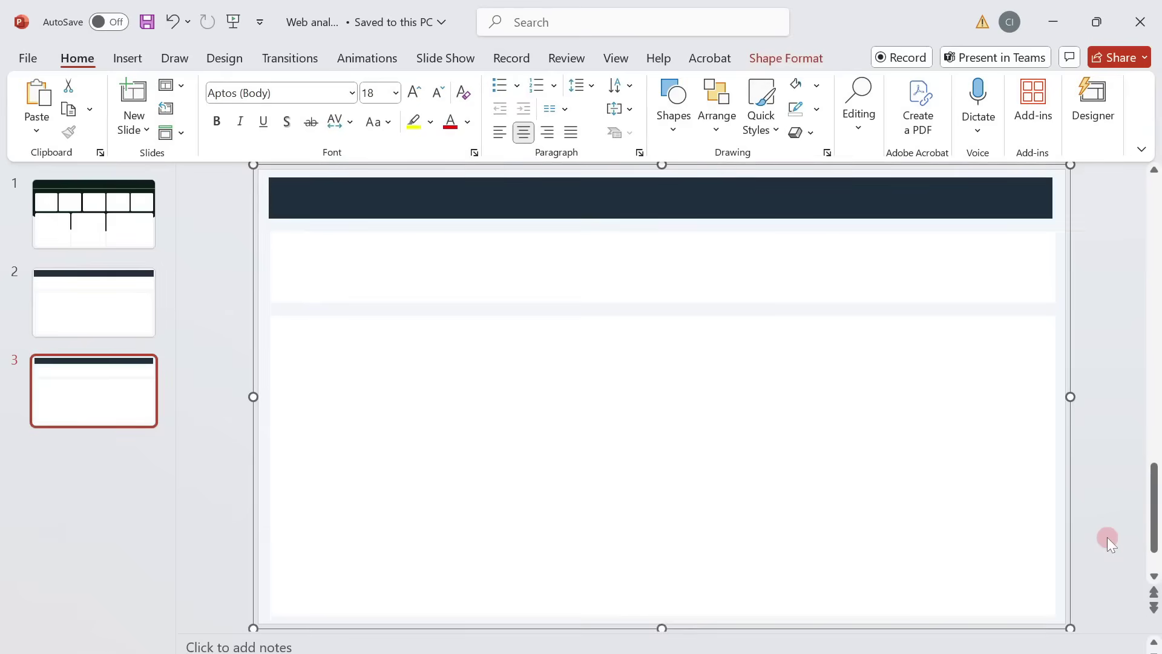
pyautogui.rightClick(683, 411)
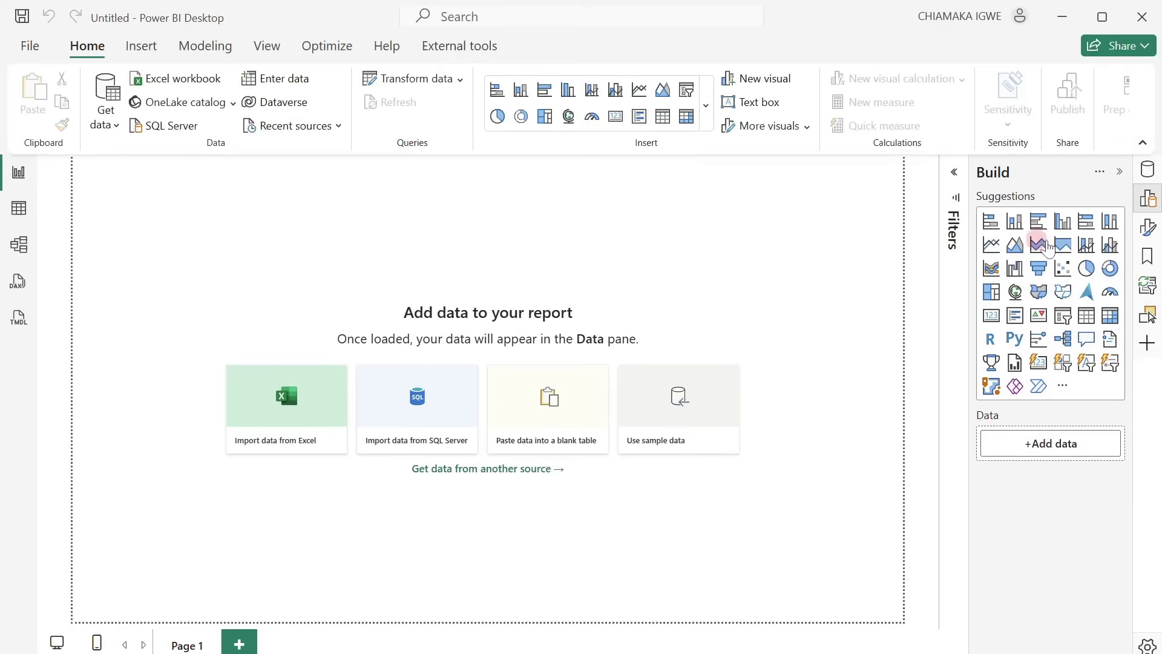
# Step: Load the picture web6.png as the canvas background image of the blank report page
pyautogui.click(1144, 230)
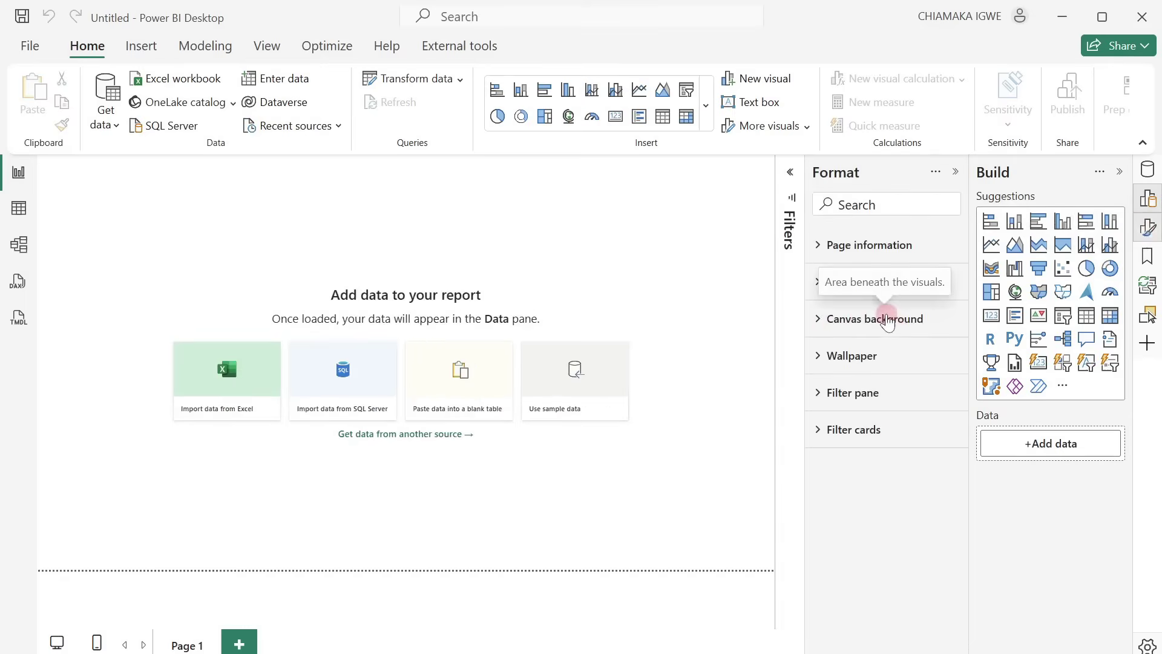
pyautogui.click(887, 319)
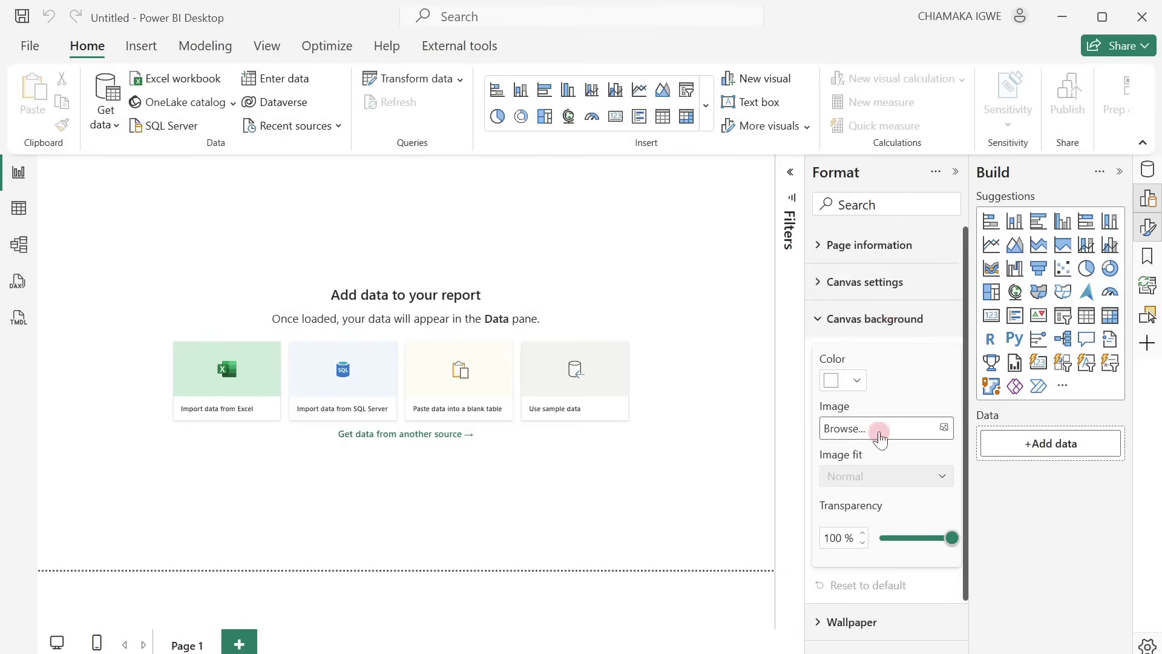
pyautogui.click(881, 430)
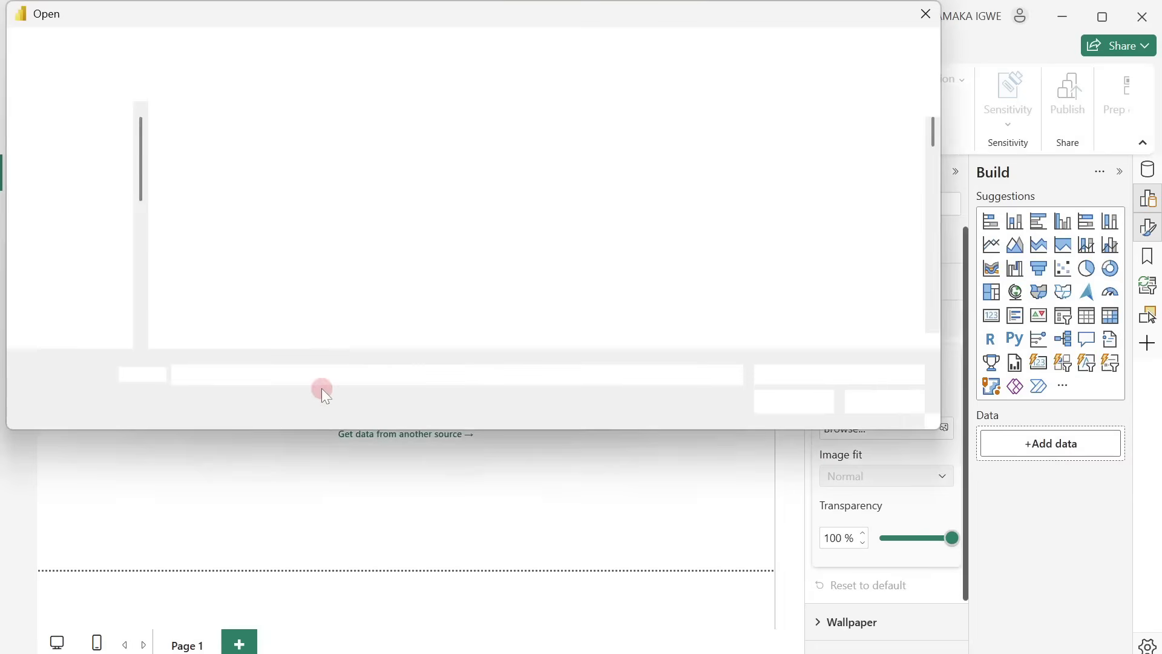
pyautogui.write('web')
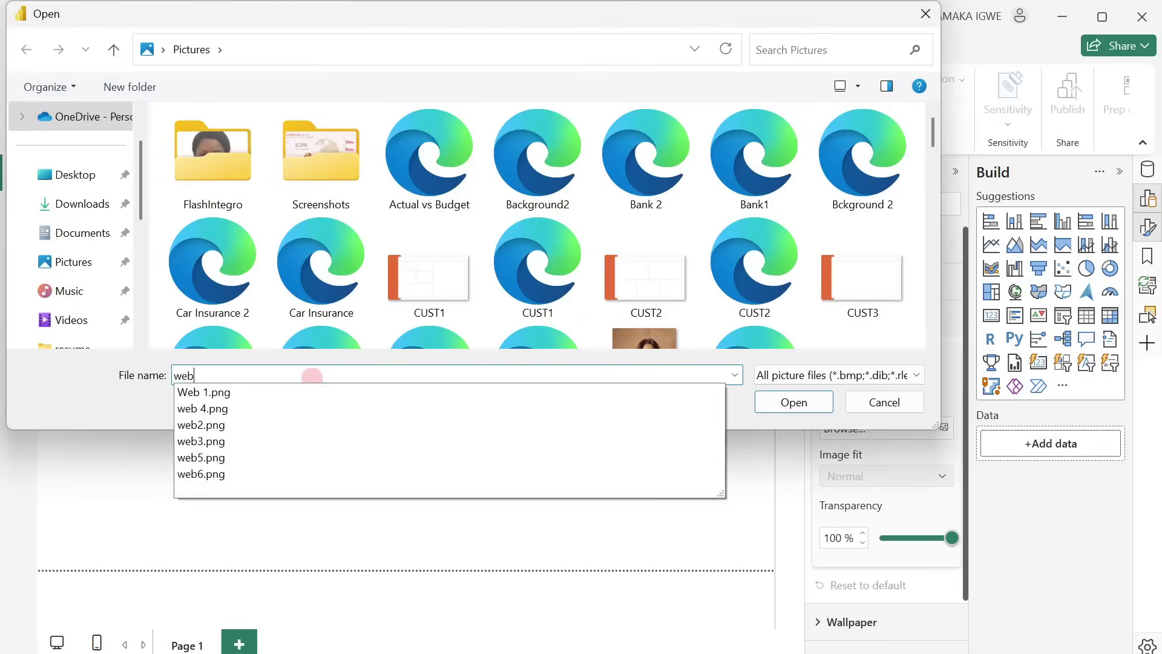
pyautogui.write('6')
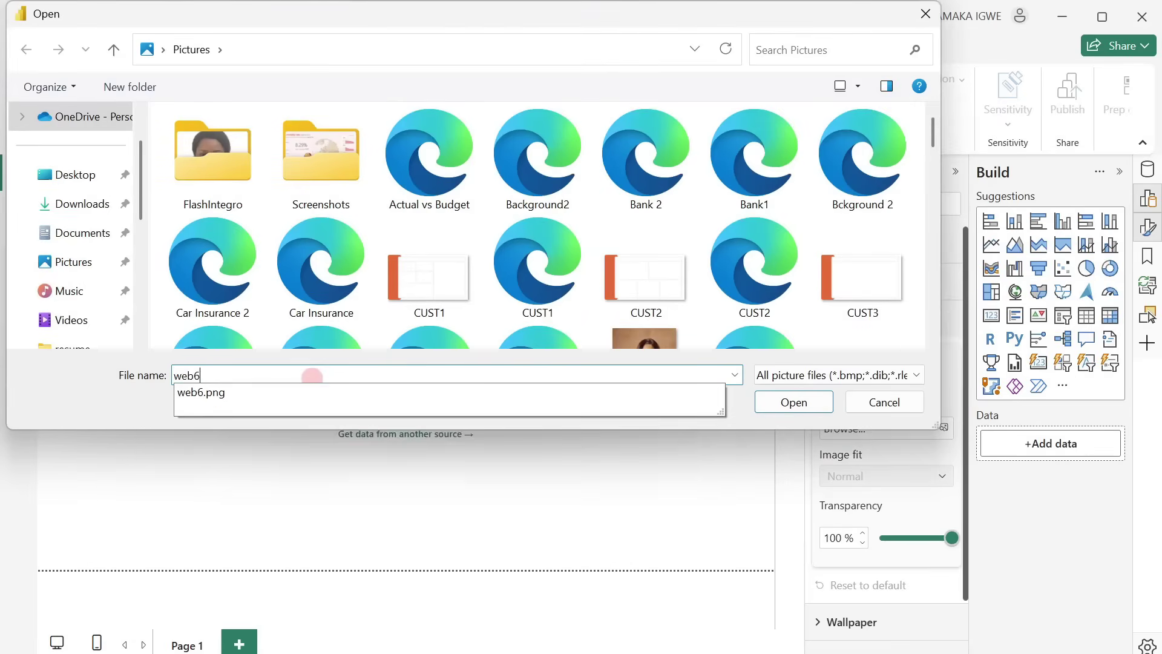
pyautogui.click(297, 393)
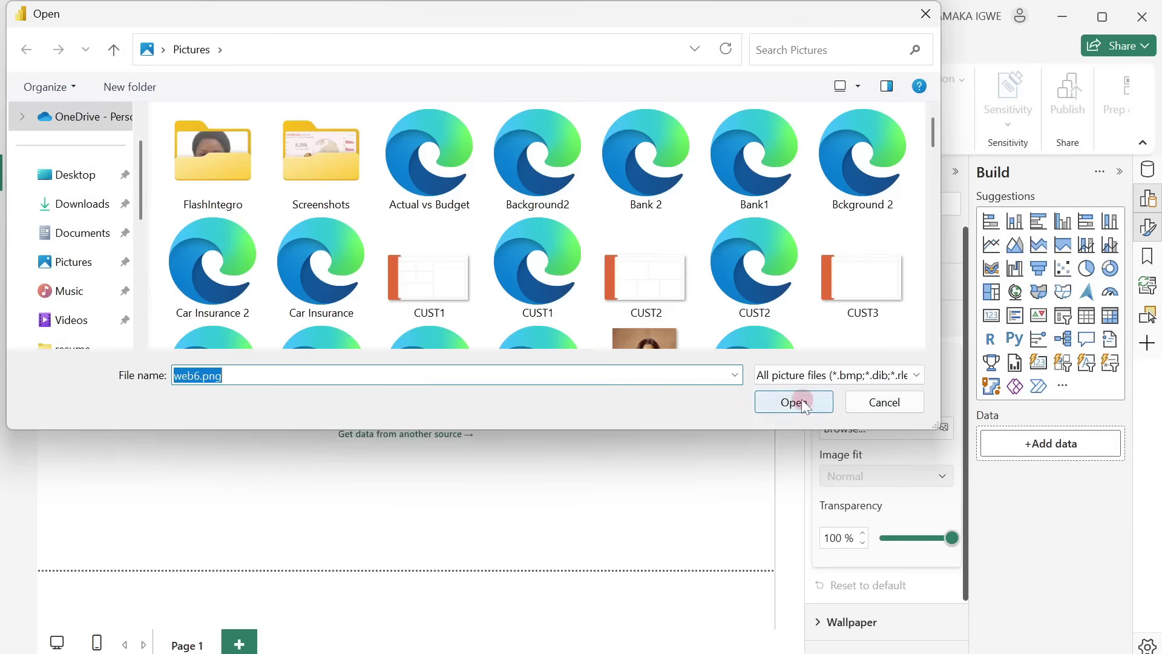
pyautogui.click(800, 401)
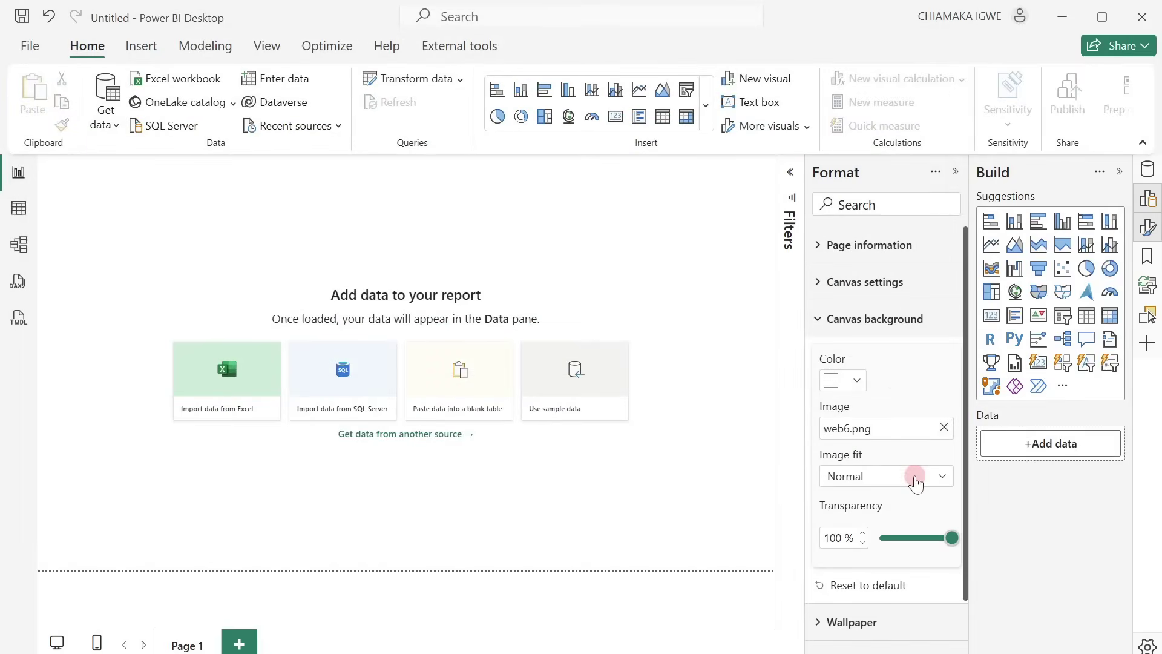
# Step: Set the canvas background's image fit to Fit and its transparency to 0%
pyautogui.click(911, 475)
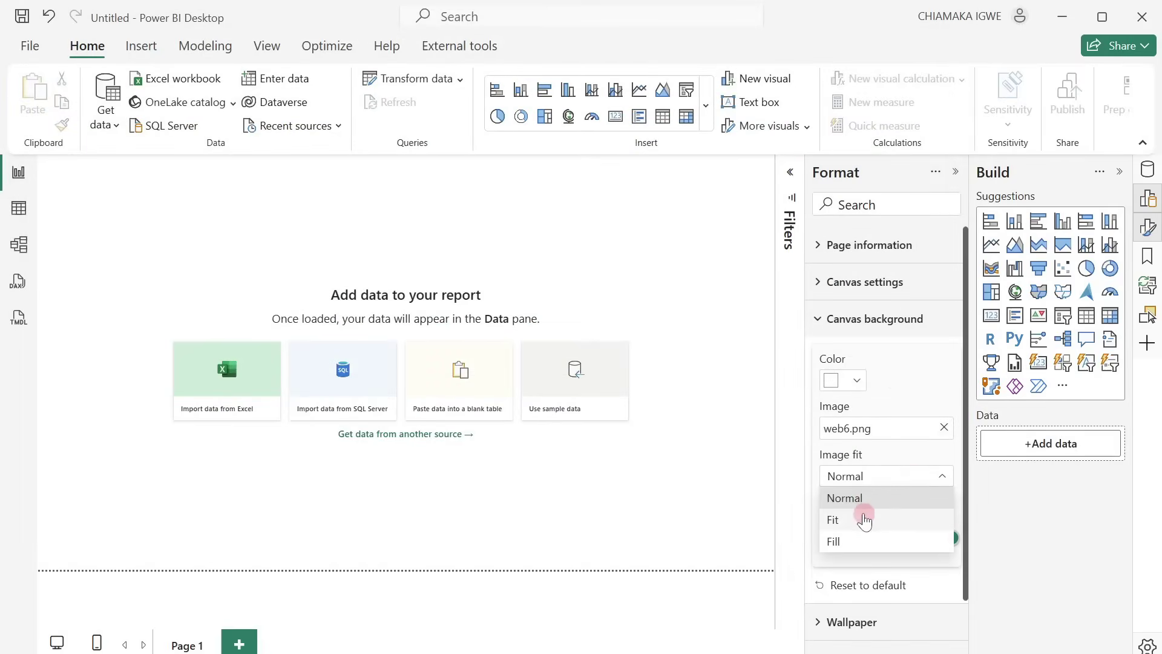
pyautogui.click(864, 519)
pyautogui.moveTo(954, 546); pyautogui.dragTo(773, 571)
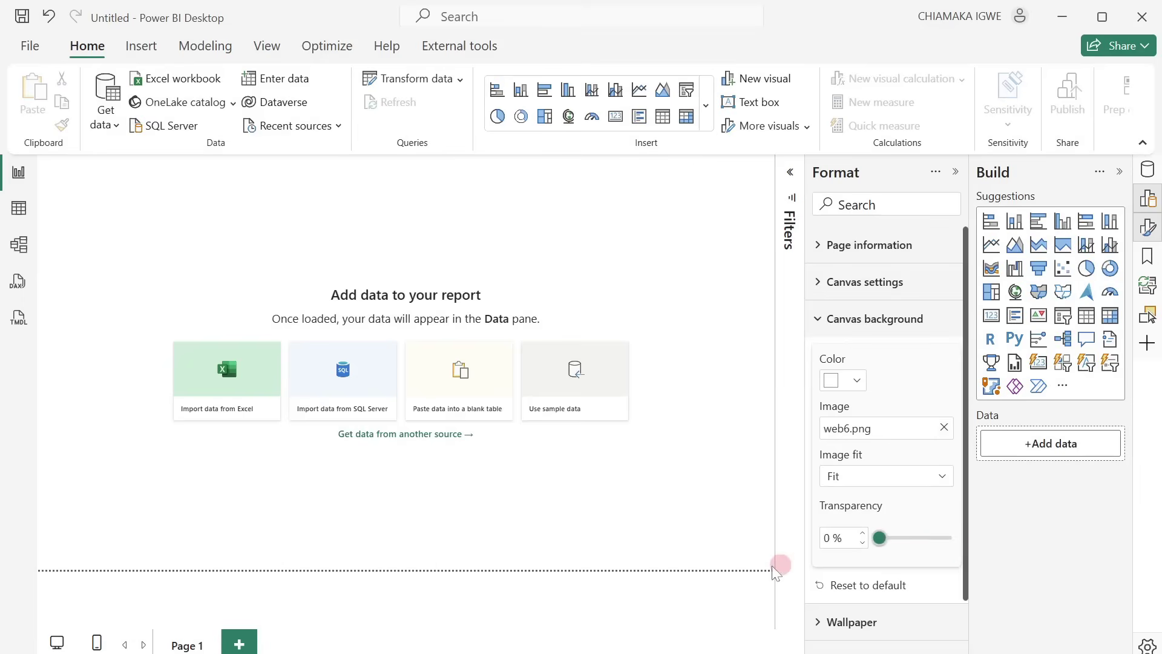
pyautogui.click(652, 394)
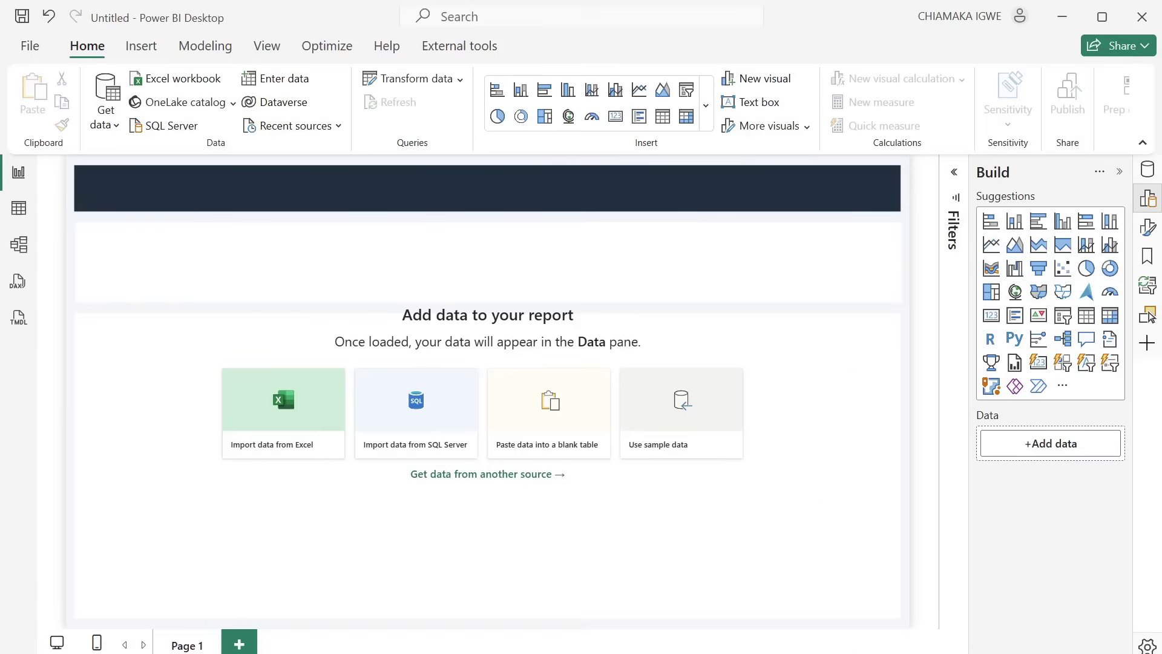
# Step: Switch to the web_analytics_data workbook in Excel and autofit the Page Views, Session Duration (sec) and Traffic Source columns
pyautogui.moveTo(854, 652)
pyautogui.click(853, 605)
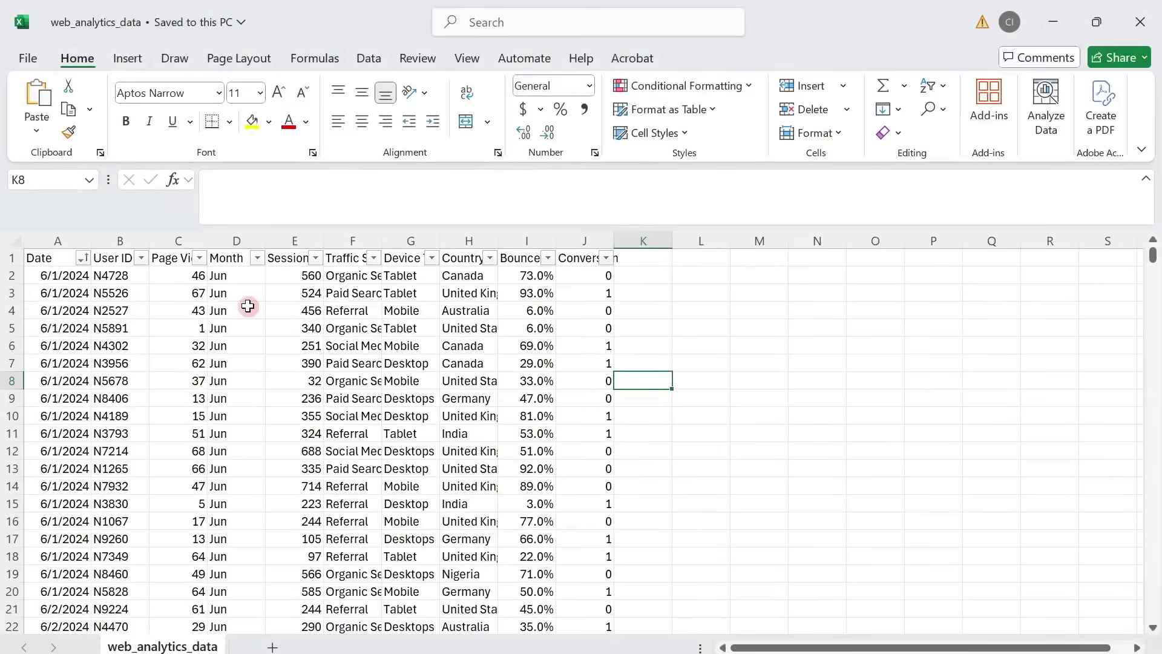
pyautogui.scroll(-1, 245, 342)
pyautogui.scroll(1, 247, 340)
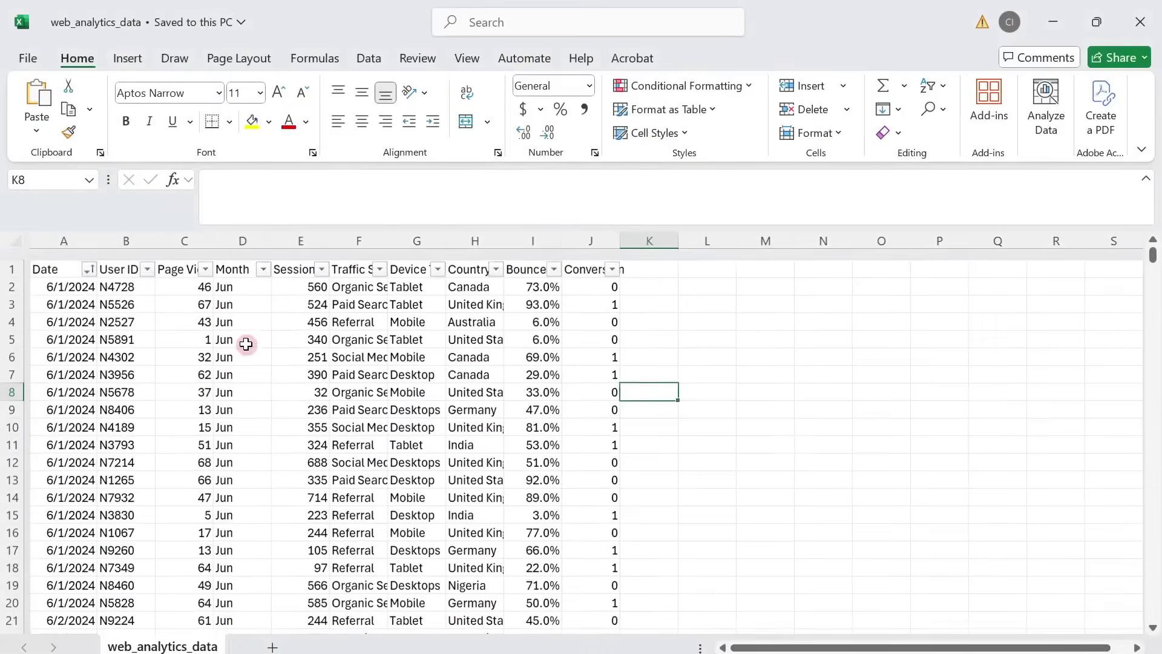
pyautogui.doubleClick(208, 235)
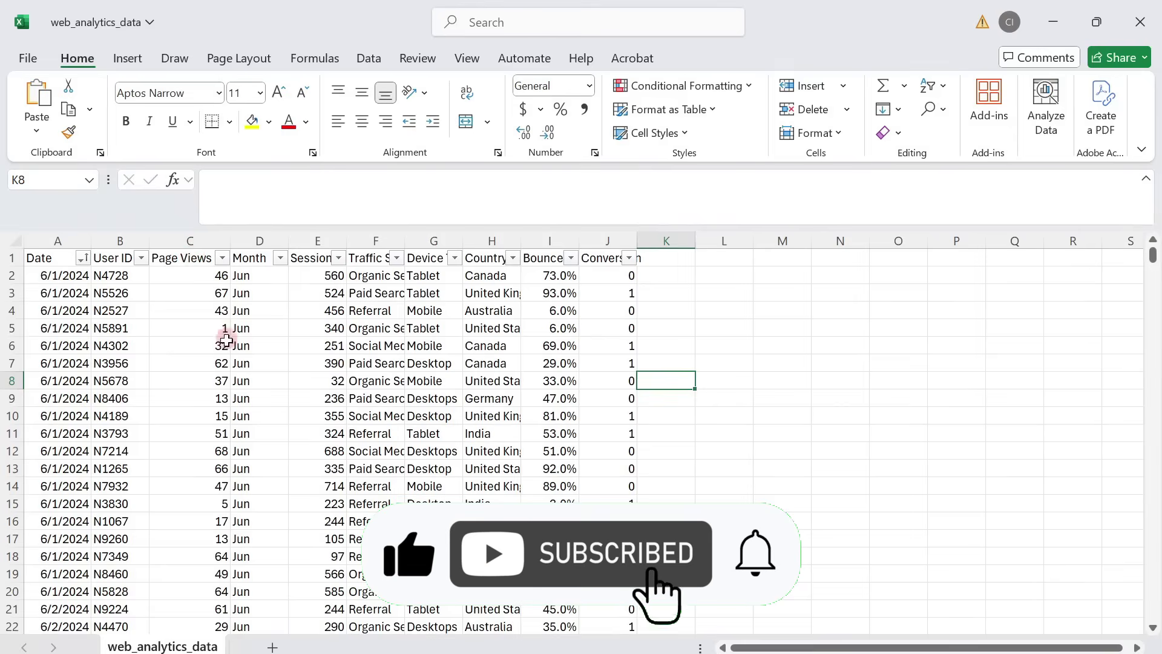
pyautogui.doubleClick(346, 238)
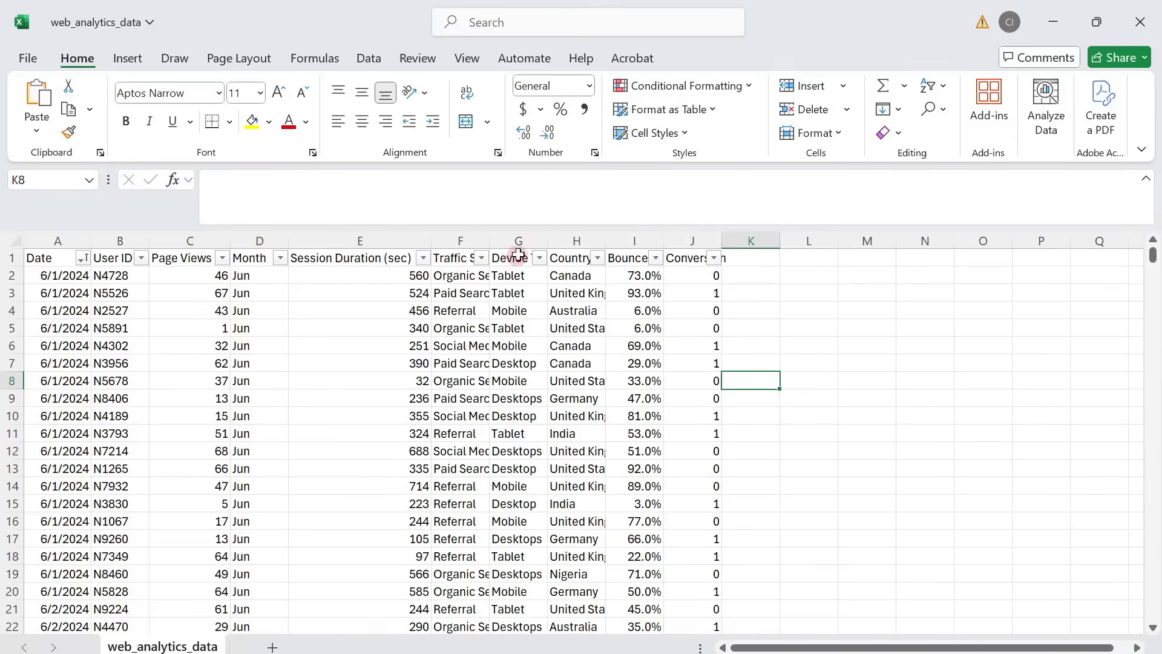
pyautogui.doubleClick(490, 244)
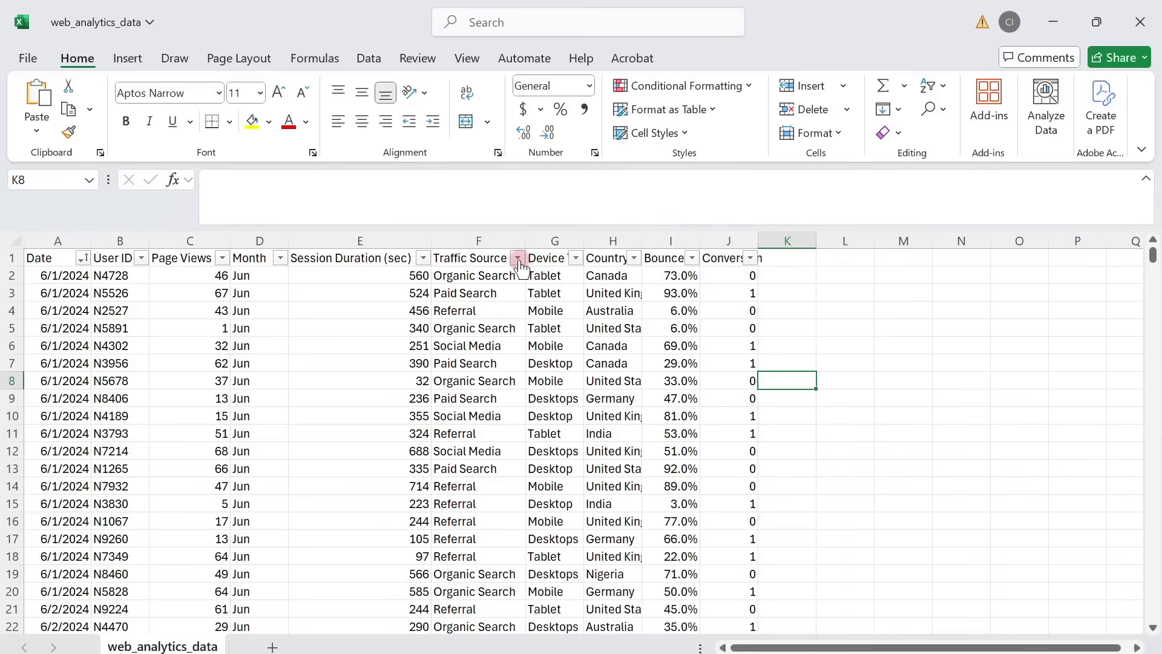
# Step: Inspect the distinct filter values of the Traffic Source, Device Type and Country columns
pyautogui.click(518, 259)
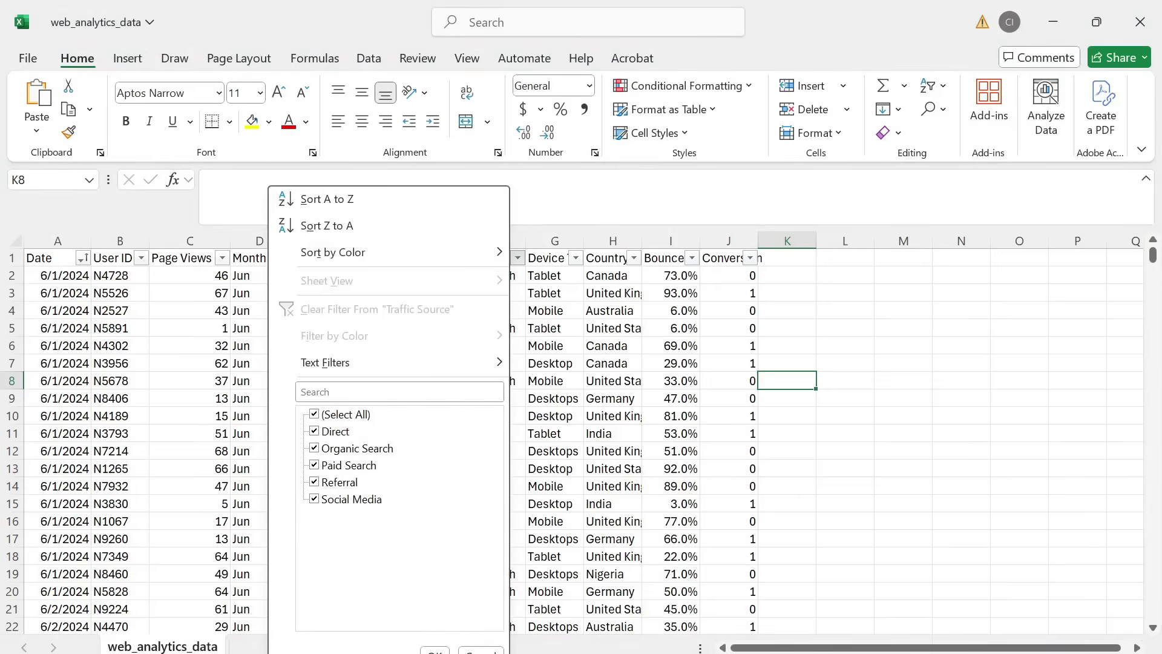
pyautogui.click(481, 650)
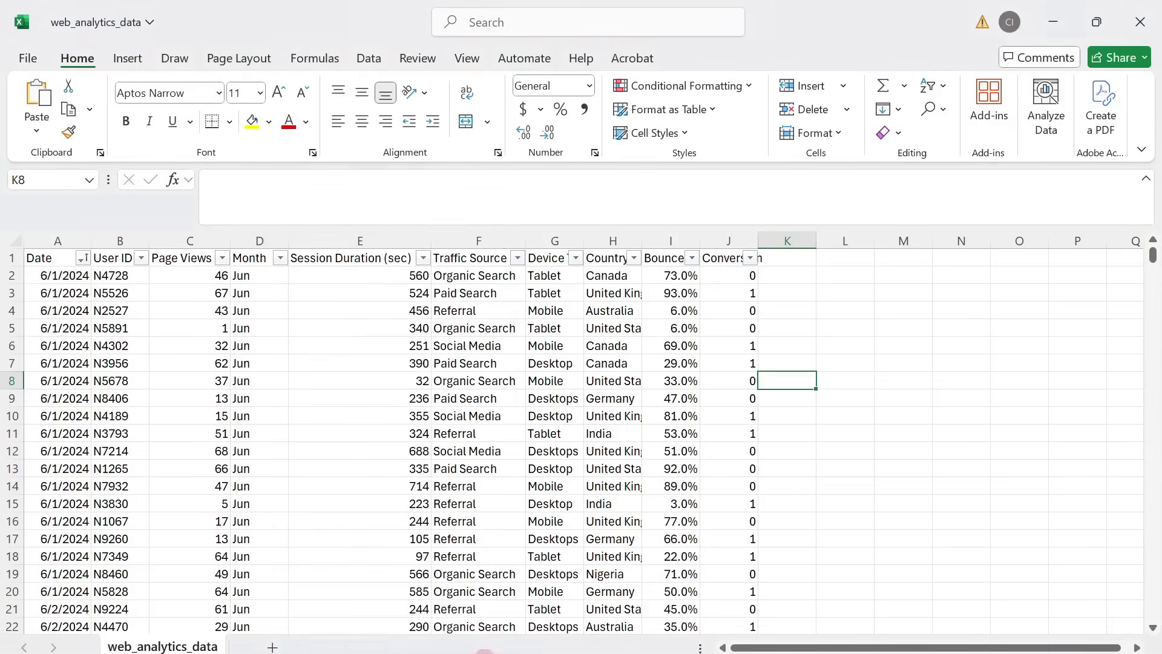
pyautogui.click(575, 259)
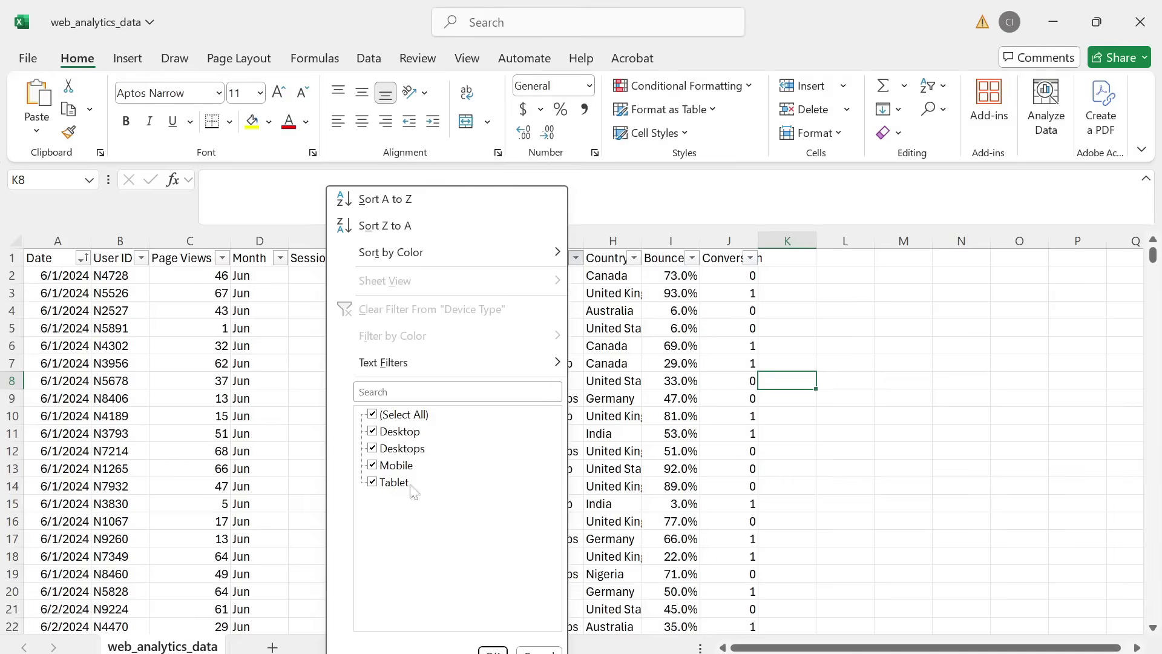
pyautogui.click(493, 651)
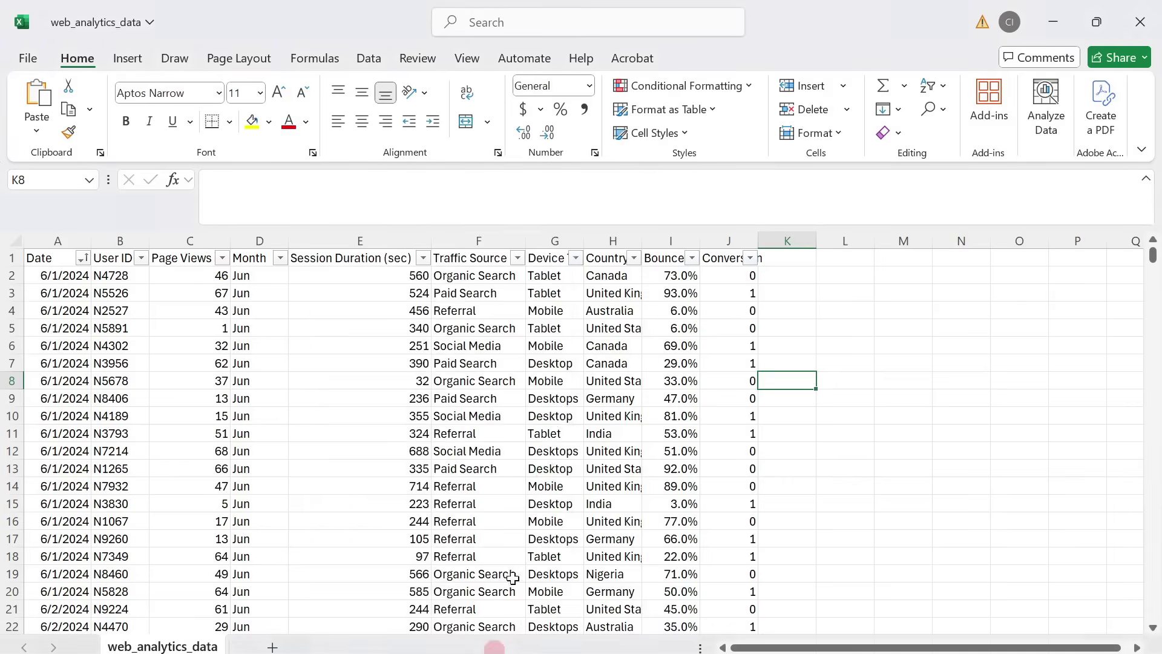
pyautogui.click(635, 258)
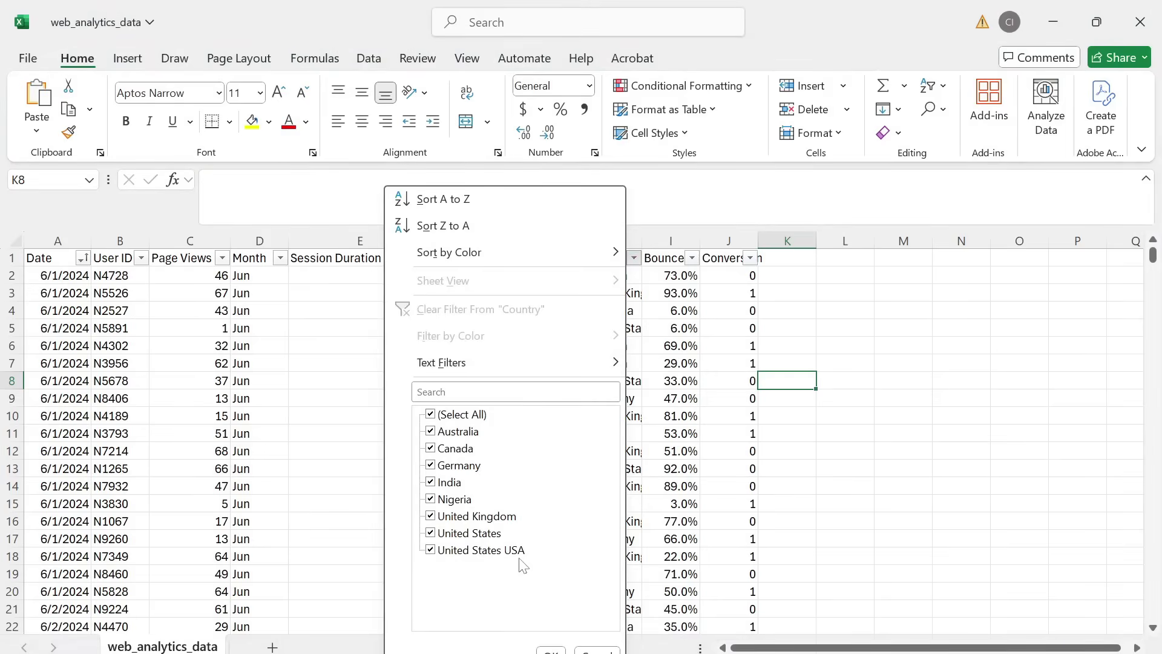
pyautogui.click(601, 650)
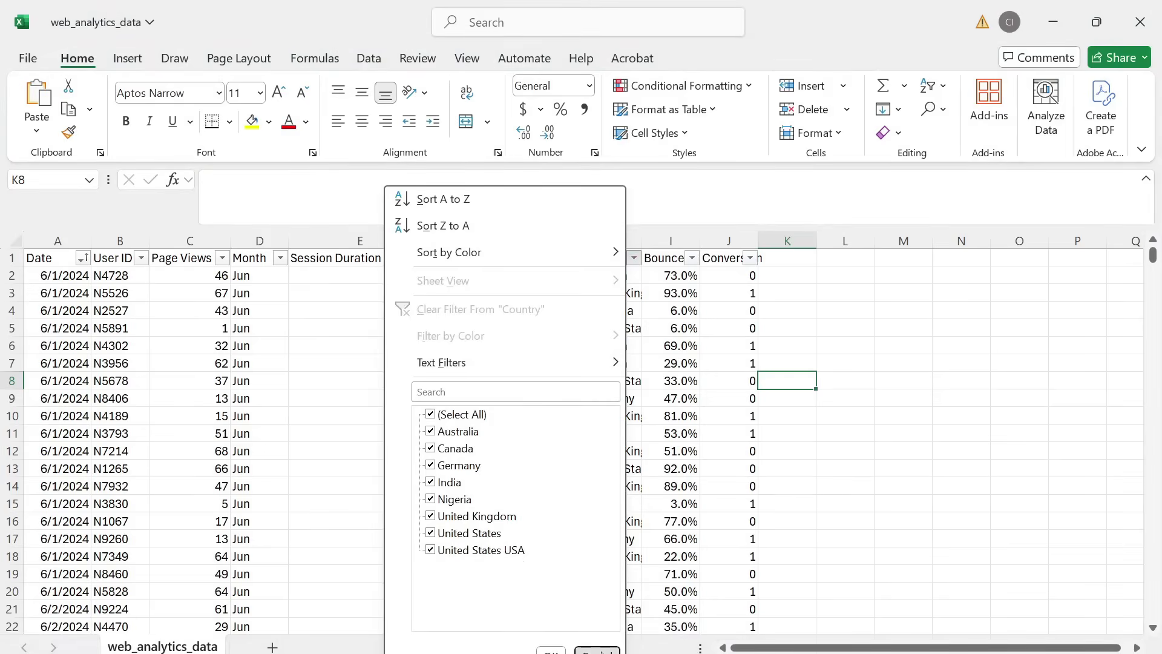
# Step: Inspect the filter values of the Bounce Rate (%) and Conversion columns
pyautogui.click(692, 259)
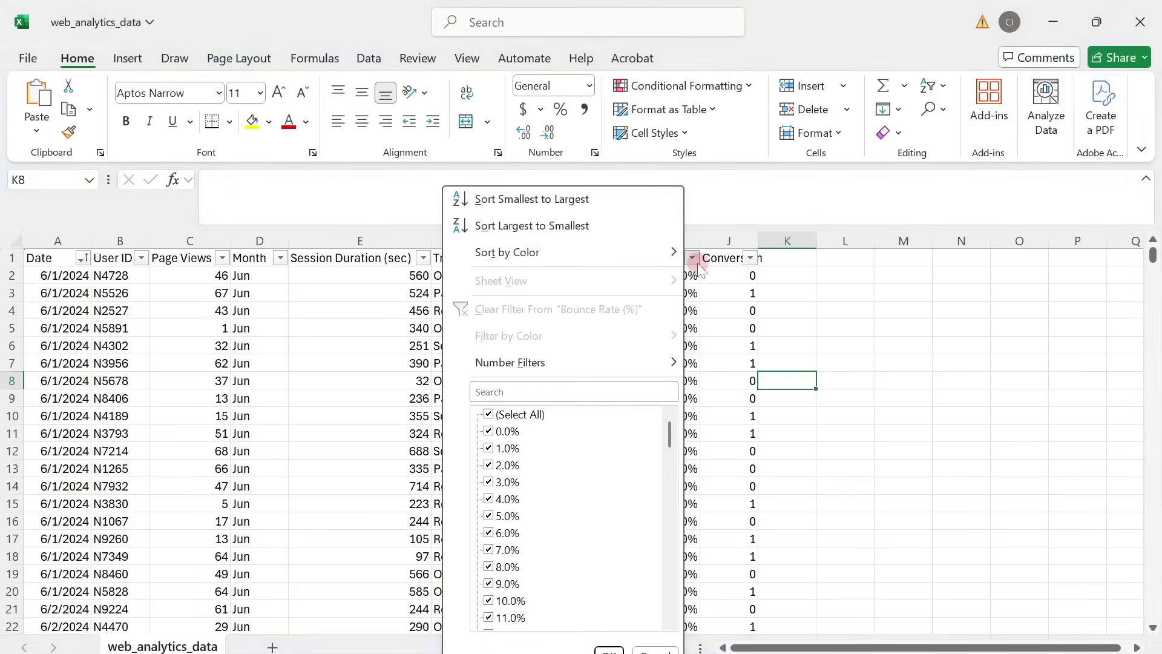
pyautogui.click(728, 258)
pyautogui.click(726, 256)
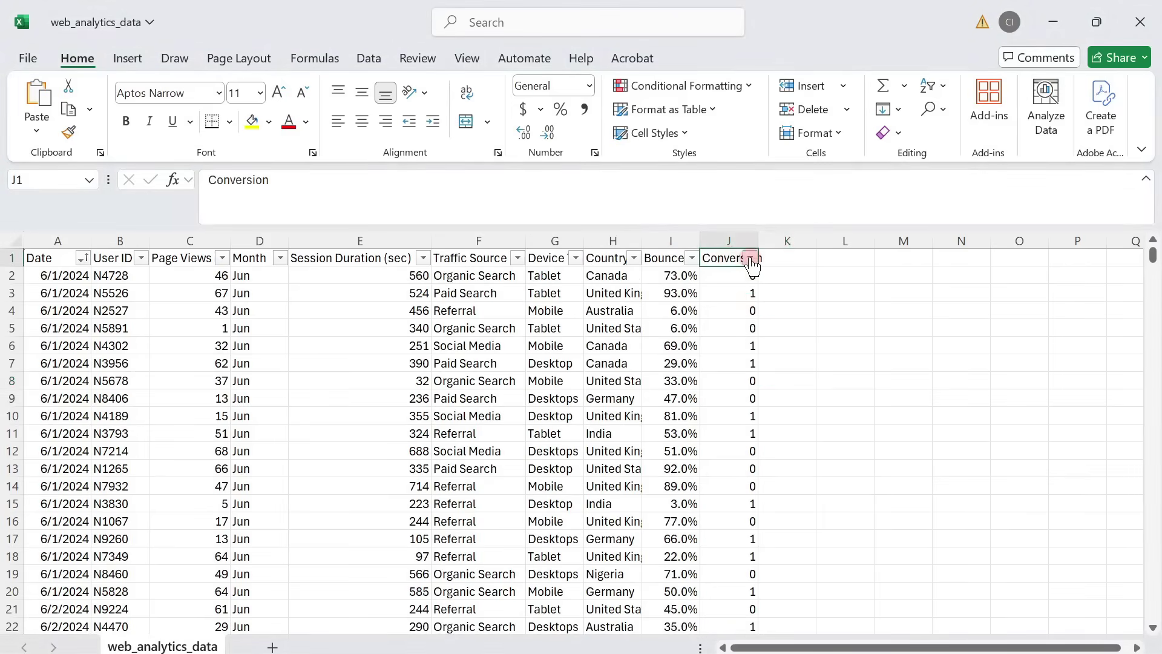
pyautogui.click(750, 259)
pyautogui.click(798, 398)
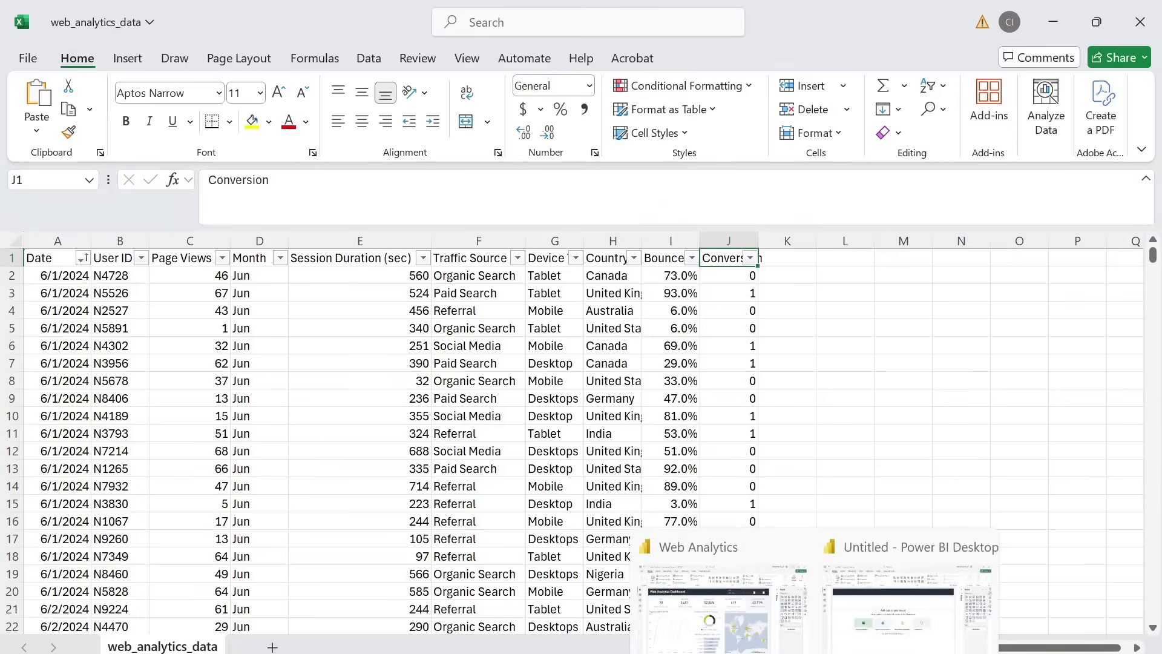
# Step: Switch to the untitled Power BI Desktop report and load the web_analytics_data sheet from the Downloads Excel workbook into Power Query for transformation
pyautogui.click(894, 623)
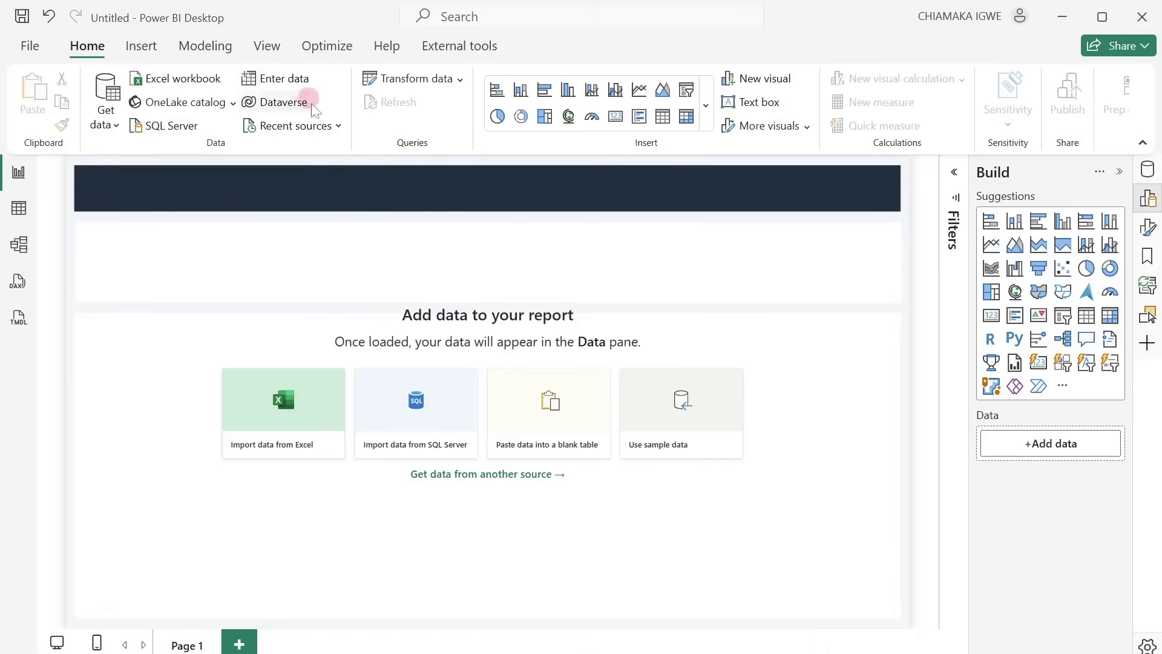
pyautogui.click(180, 80)
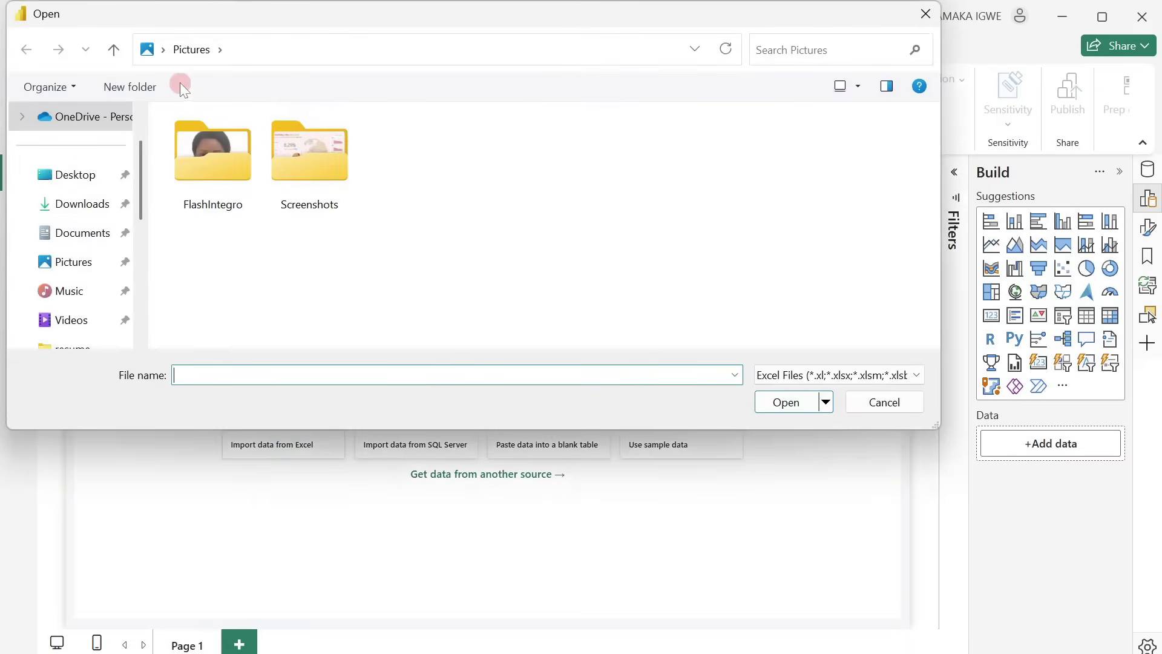
pyautogui.click(67, 204)
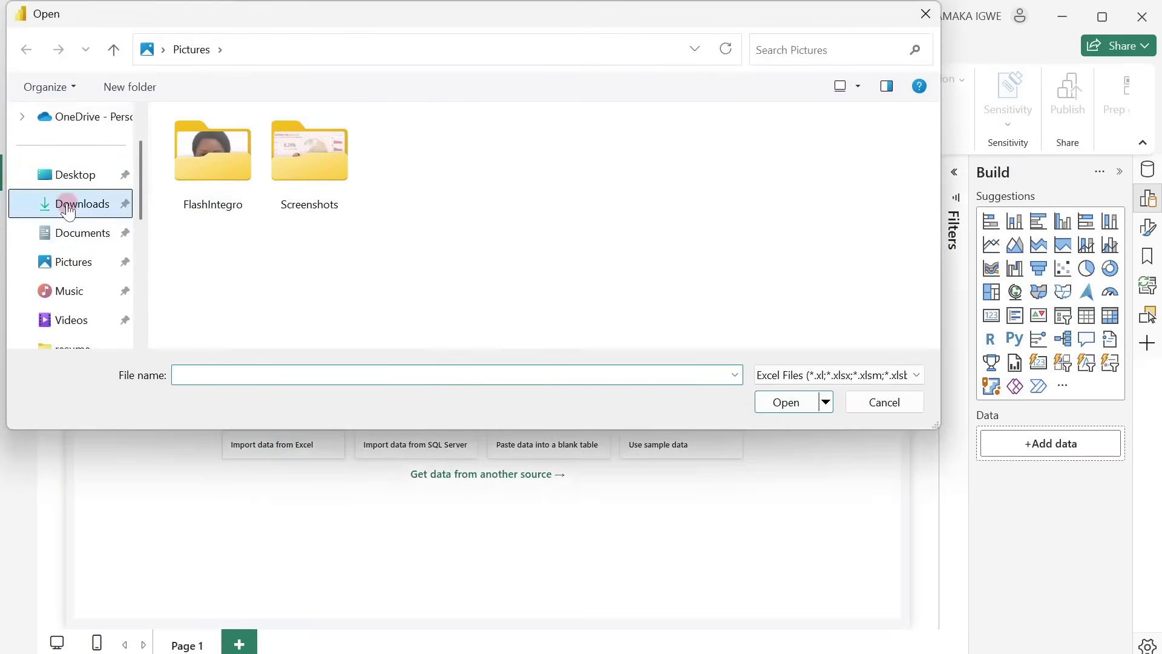
pyautogui.click(199, 182)
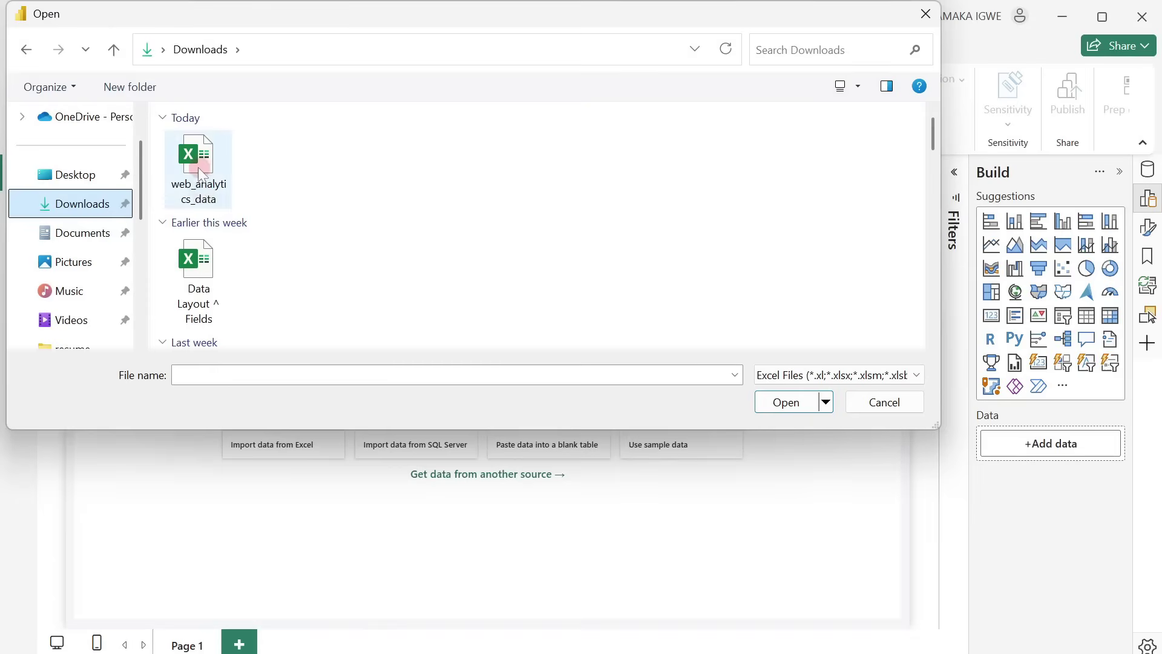
pyautogui.click(789, 412)
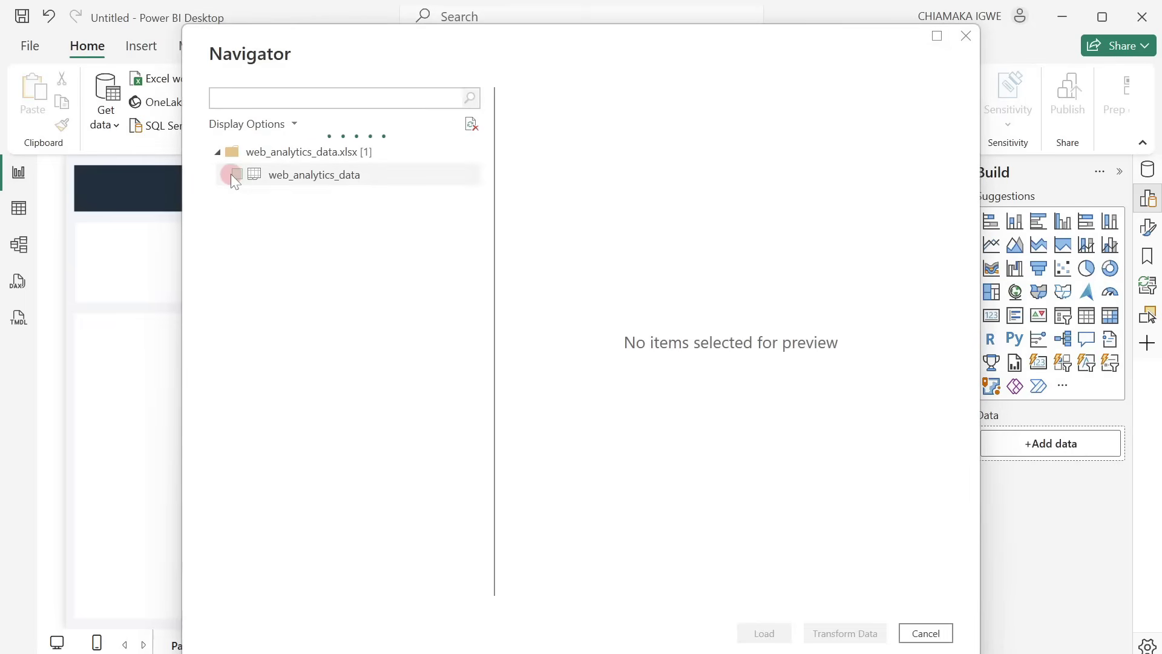
pyautogui.click(237, 175)
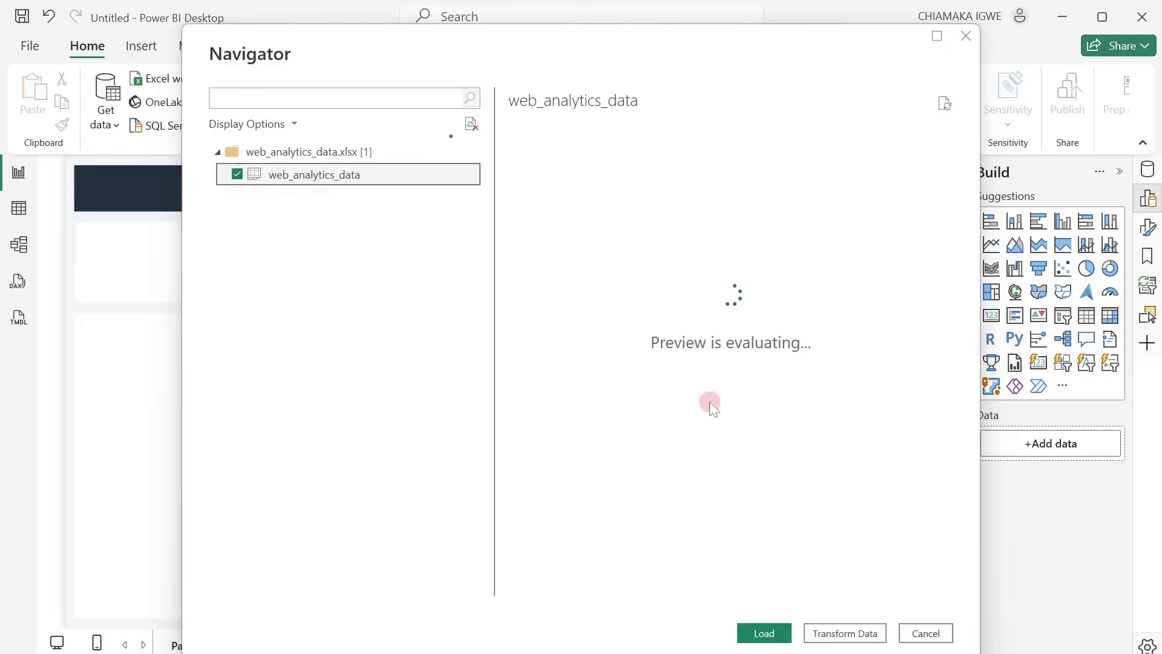
pyautogui.click(853, 633)
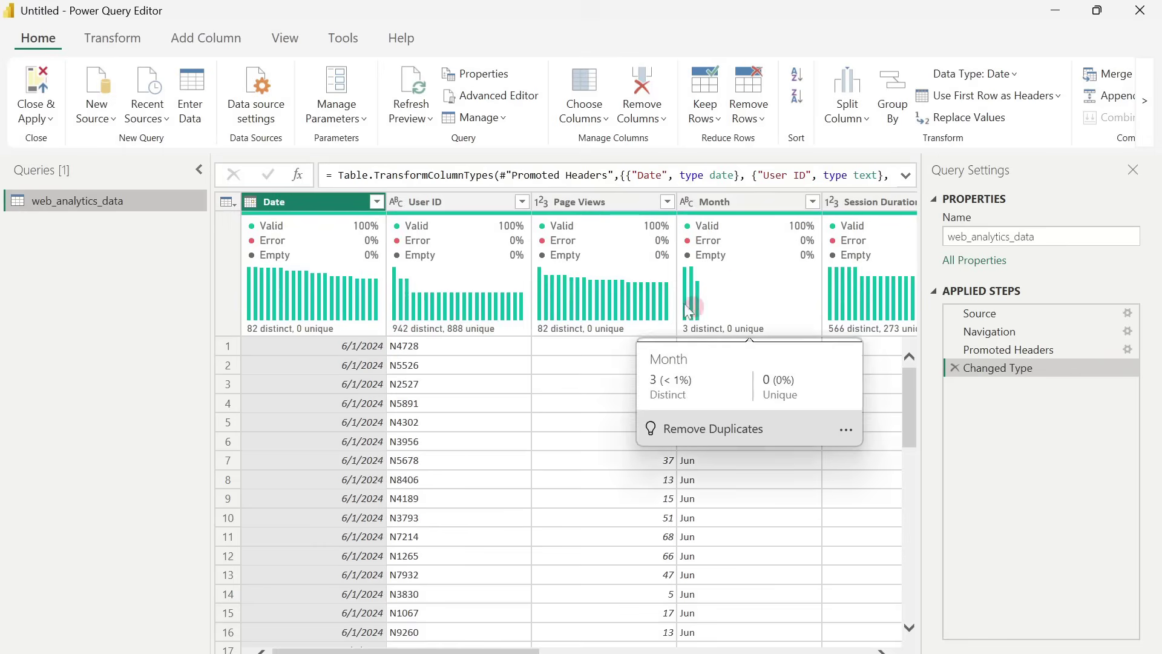
# Step: Review the column profiles and remove the Month column from the web_analytics_data query
pyautogui.moveTo(751, 311)
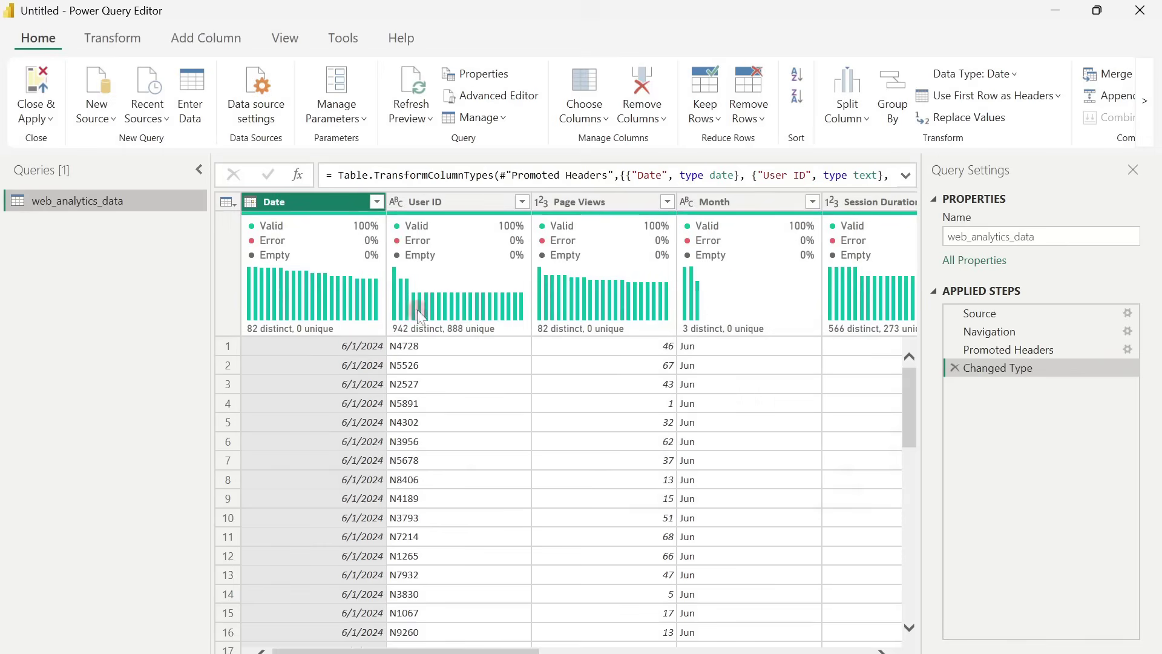
pyautogui.click(280, 43)
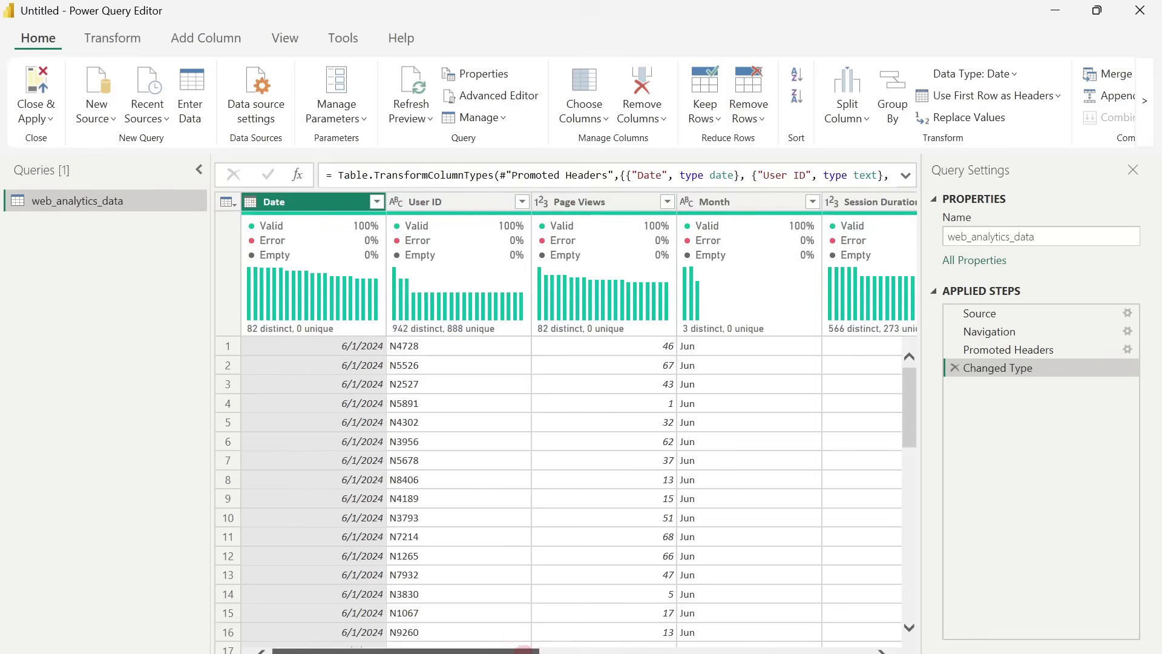
pyautogui.moveTo(524, 649); pyautogui.dragTo(642, 649)
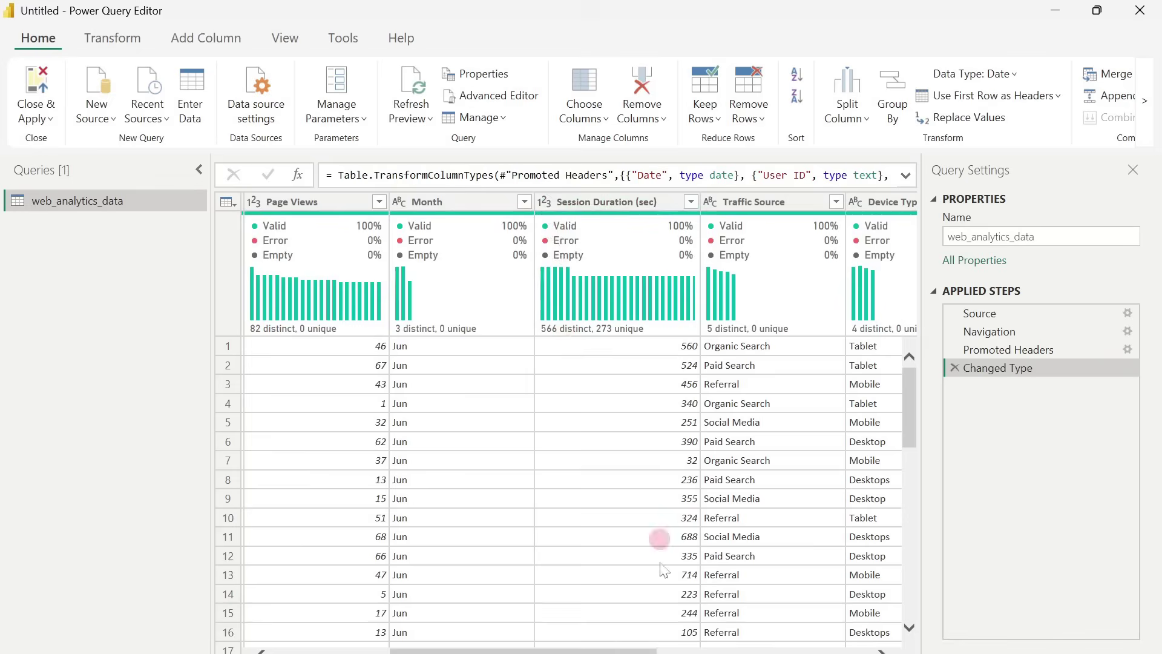
pyautogui.moveTo(642, 649); pyautogui.dragTo(521, 615)
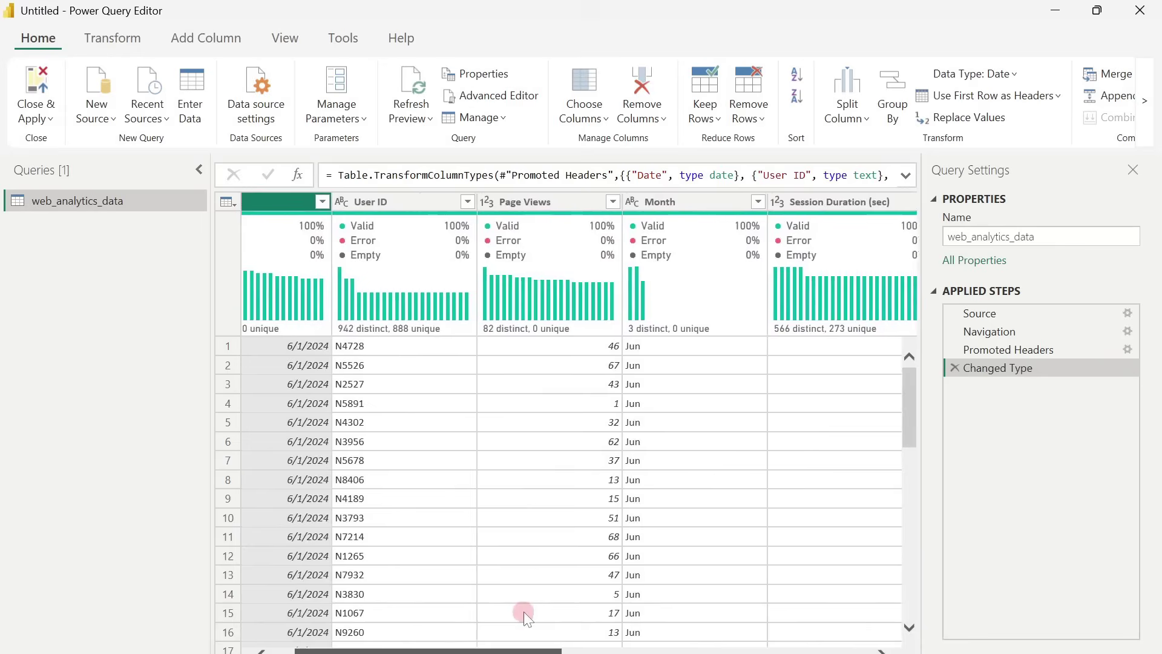
pyautogui.rightClick(667, 206)
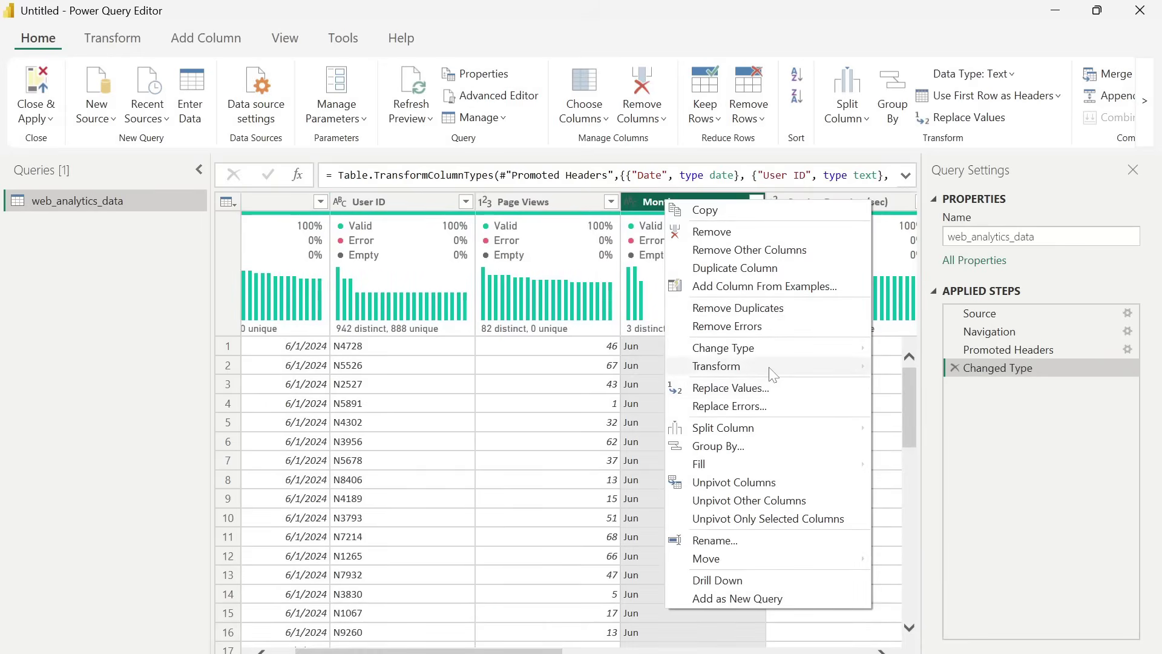
pyautogui.click(740, 240)
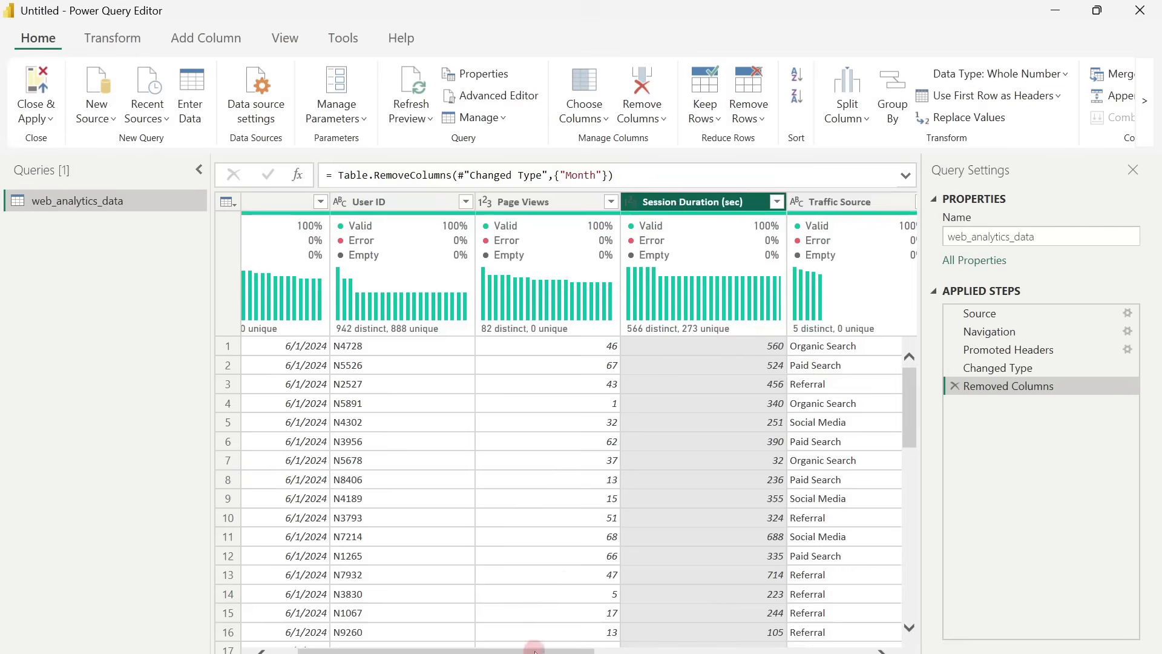
# Step: Inspect the distinct filter values of the Device Type column for inconsistent entries
pyautogui.moveTo(525, 650); pyautogui.dragTo(707, 647)
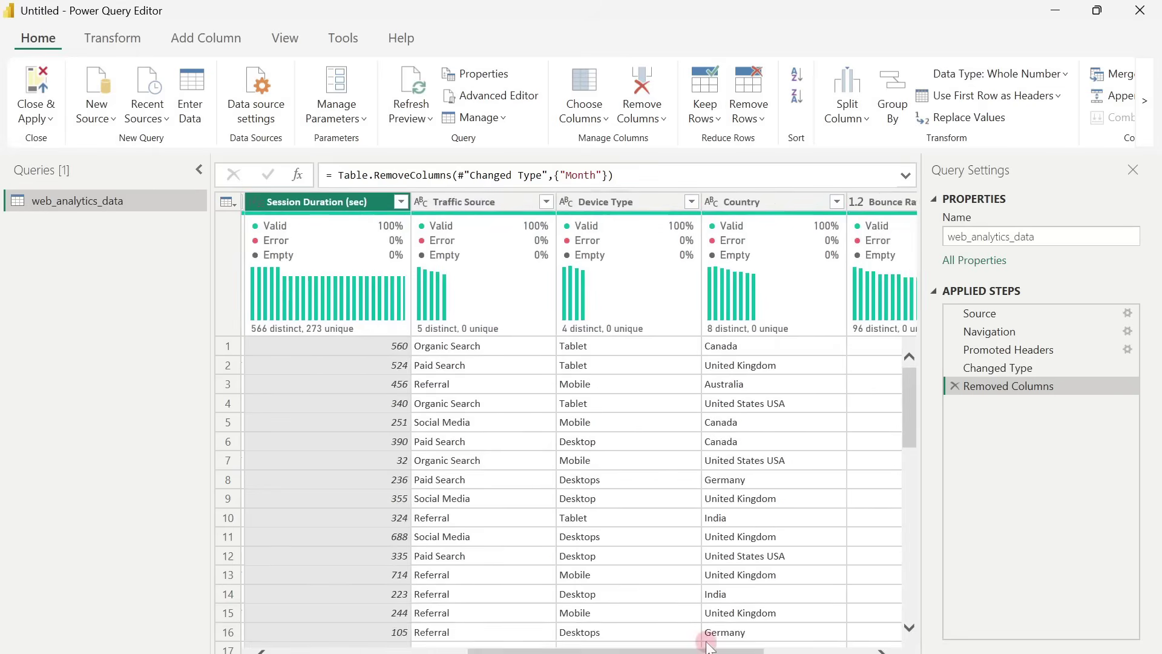
pyautogui.click(691, 202)
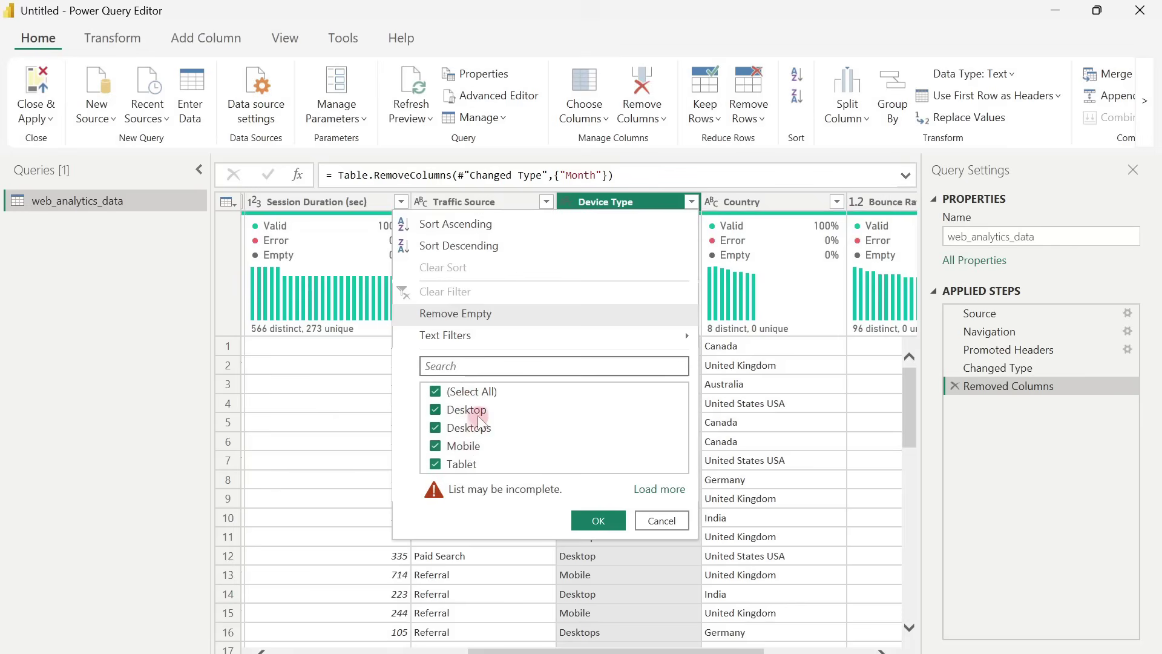
pyautogui.click(661, 520)
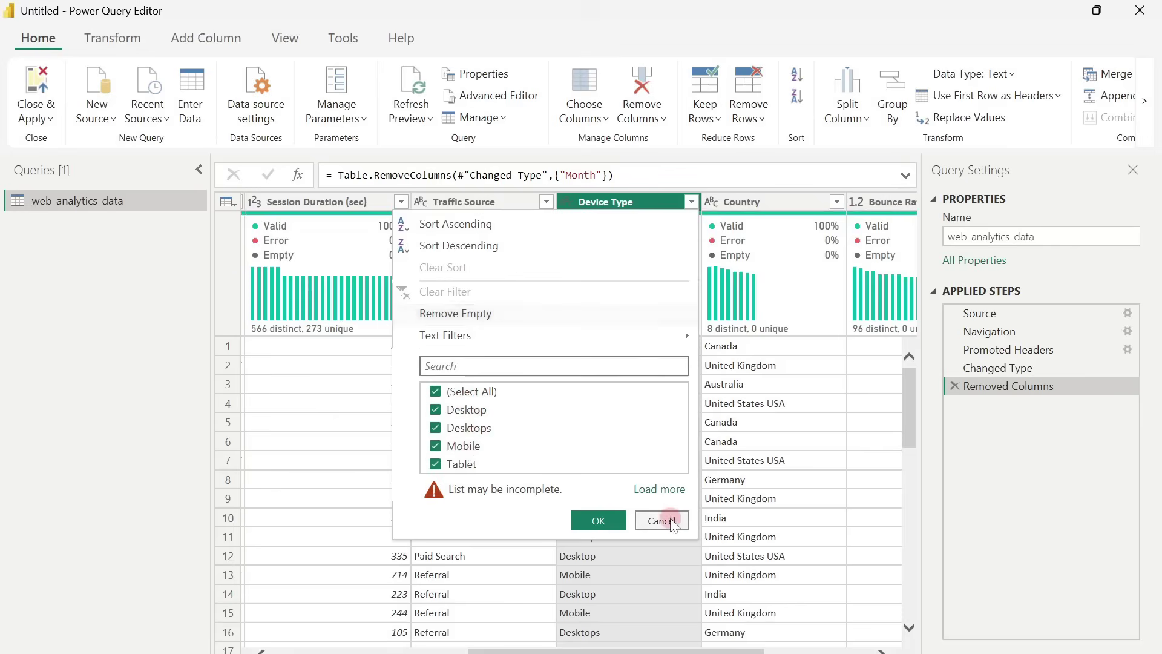
# Step: Replace the value "Desktops" with "Desktop" in the Device Type column
pyautogui.rightClick(616, 208)
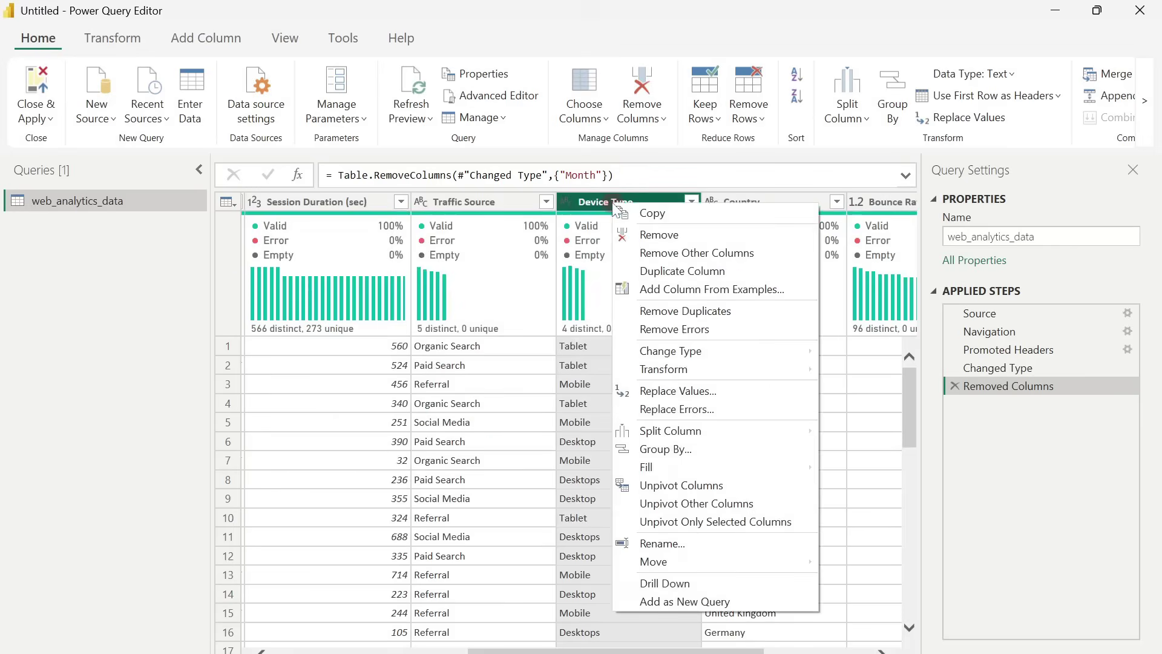
pyautogui.click(702, 394)
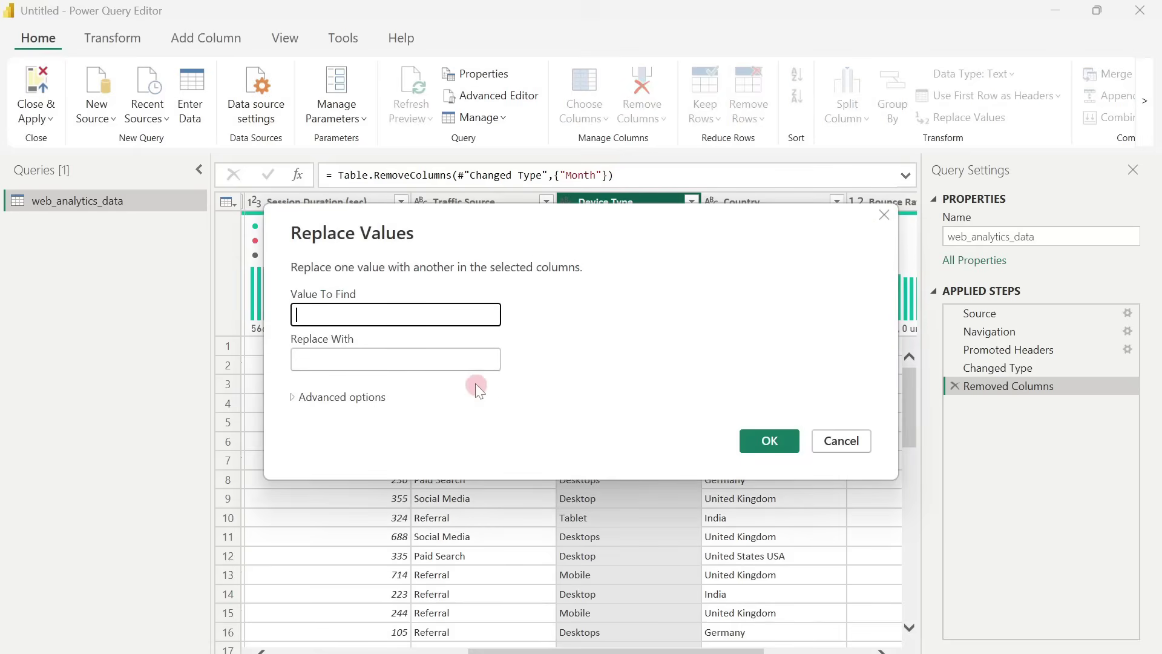
pyautogui.write('Deskt')
pyautogui.write('yops')
pyautogui.press('BackSpace')
pyautogui.press('BackSpace')
pyautogui.press('BackSpace')
pyautogui.press('BackSpace')
pyautogui.write('ops')
pyautogui.click(419, 358)
pyautogui.write('D')
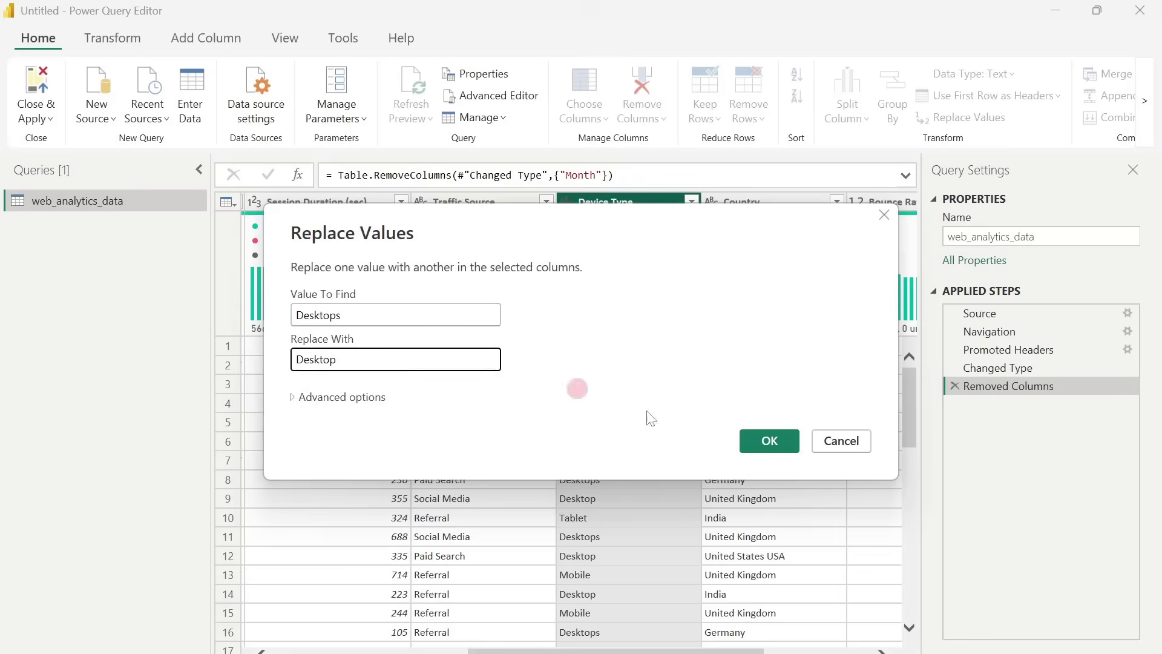
pyautogui.click(769, 440)
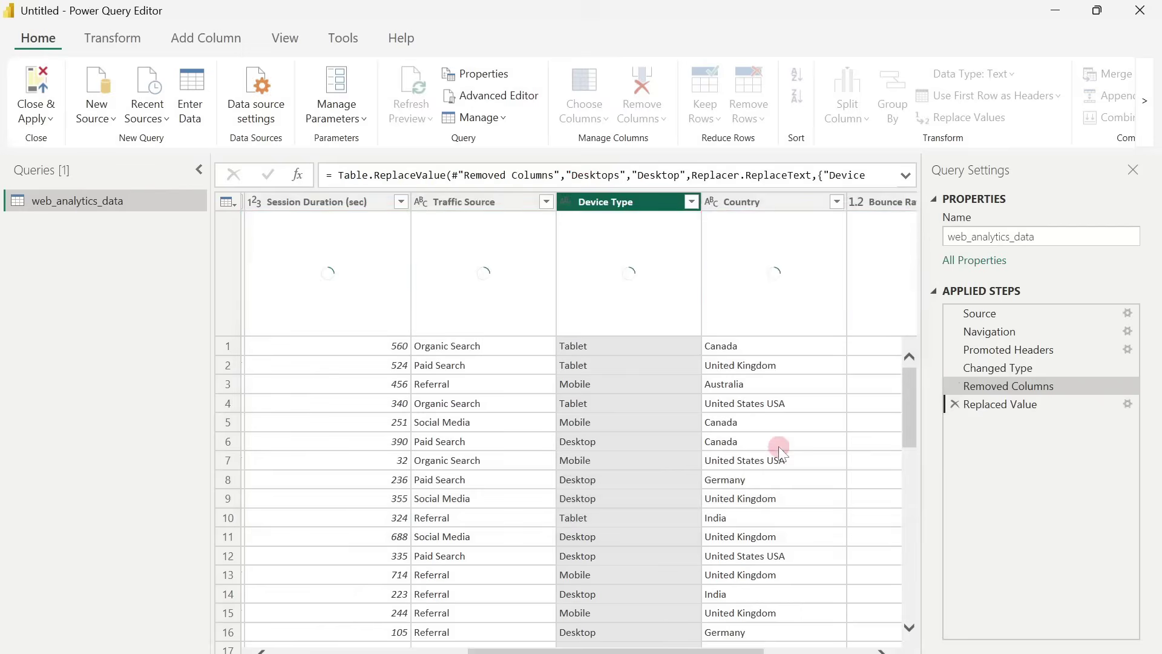
# Step: Recheck the Device Type column's distinct values and inspect those of the Country column
pyautogui.click(691, 203)
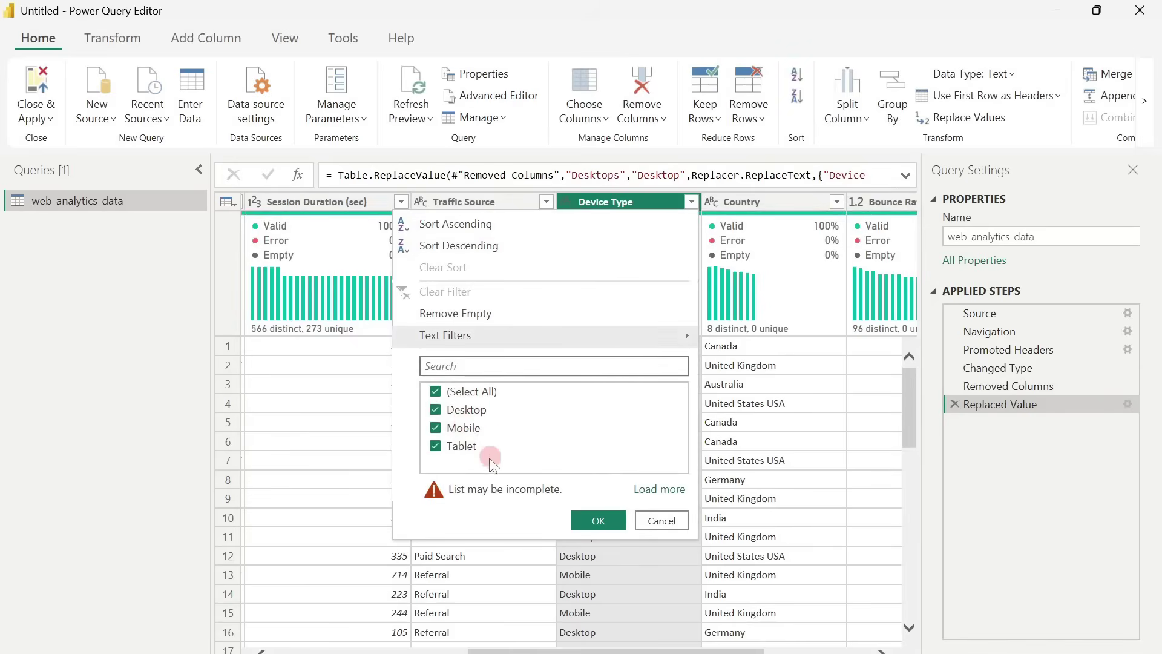
pyautogui.click(643, 522)
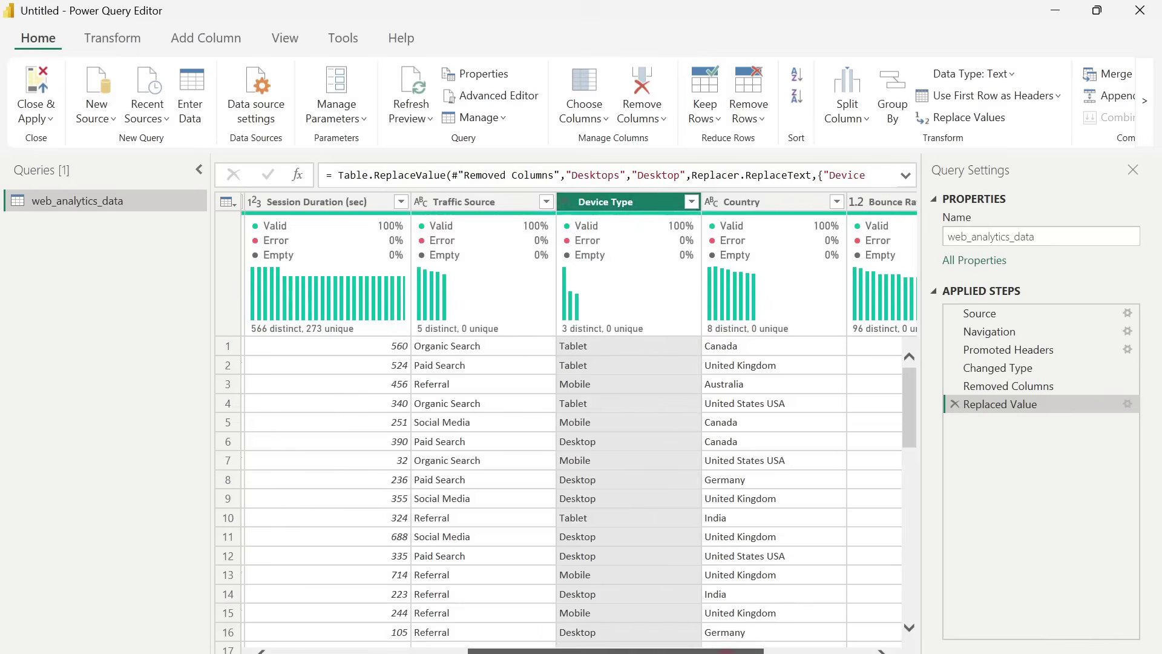
pyautogui.hscroll(3, 702, 447)
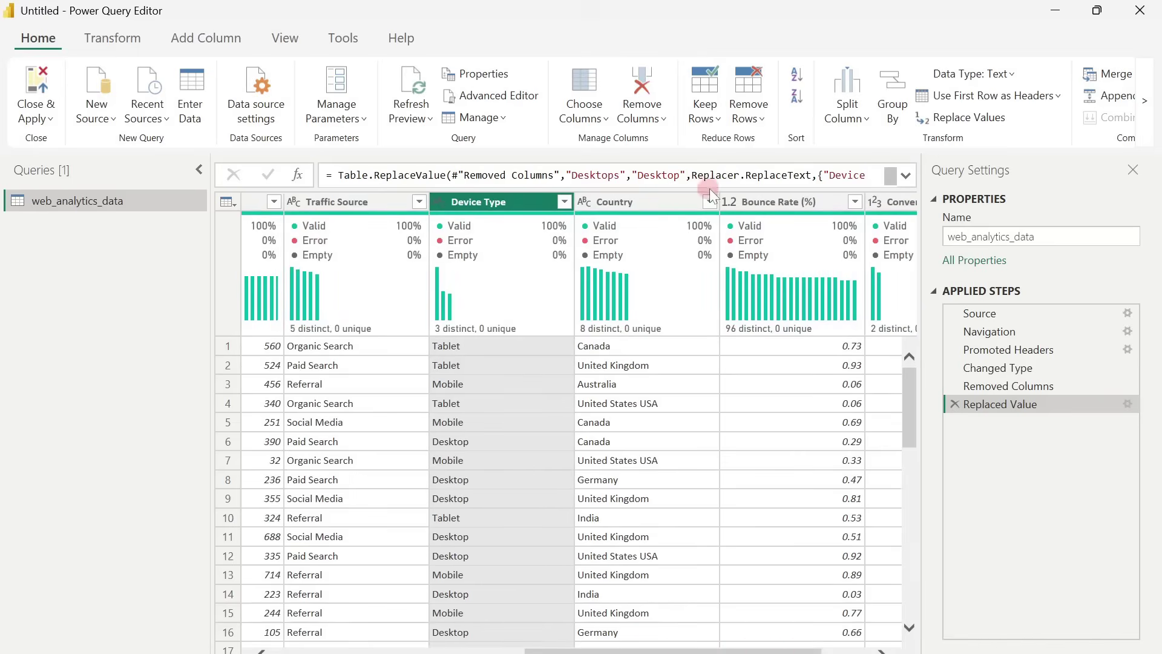
pyautogui.click(709, 200)
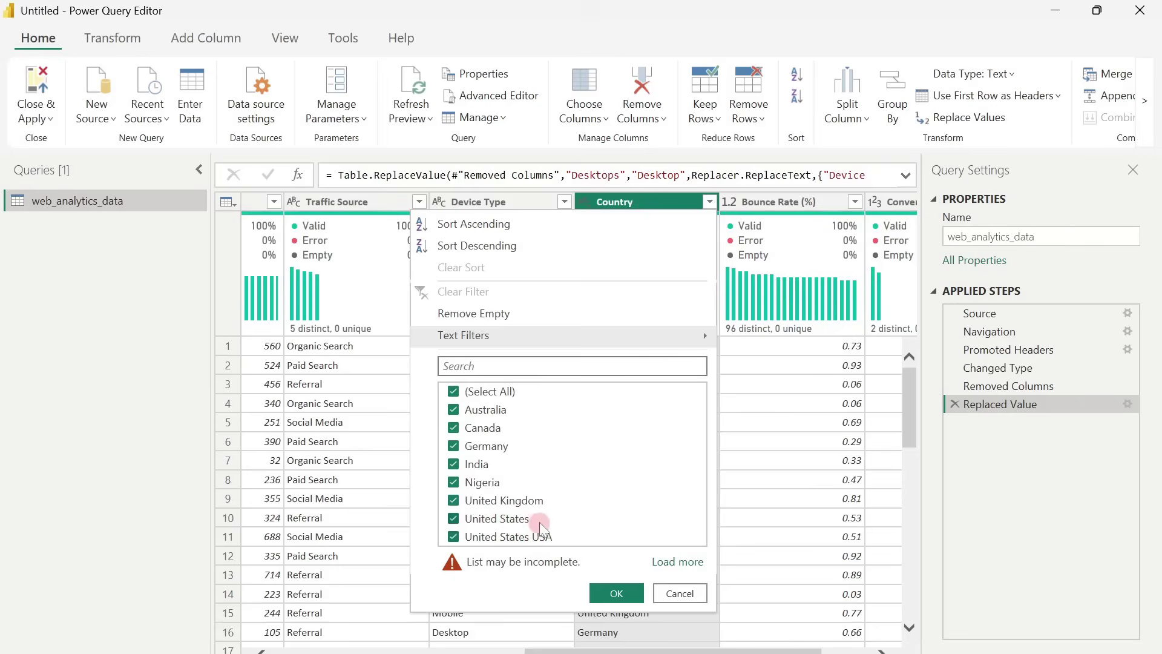
pyautogui.click(679, 593)
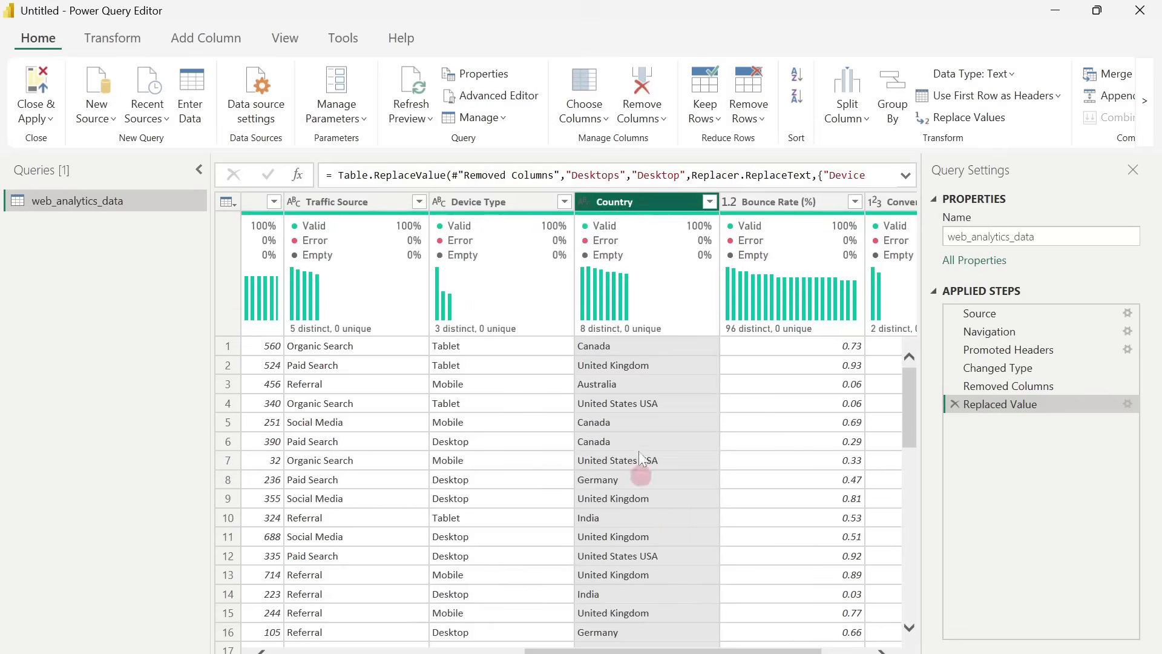
# Step: Replace the value "United States USA" with "United States" in the Country column, copying the search text from a matching cell
pyautogui.click(649, 401)
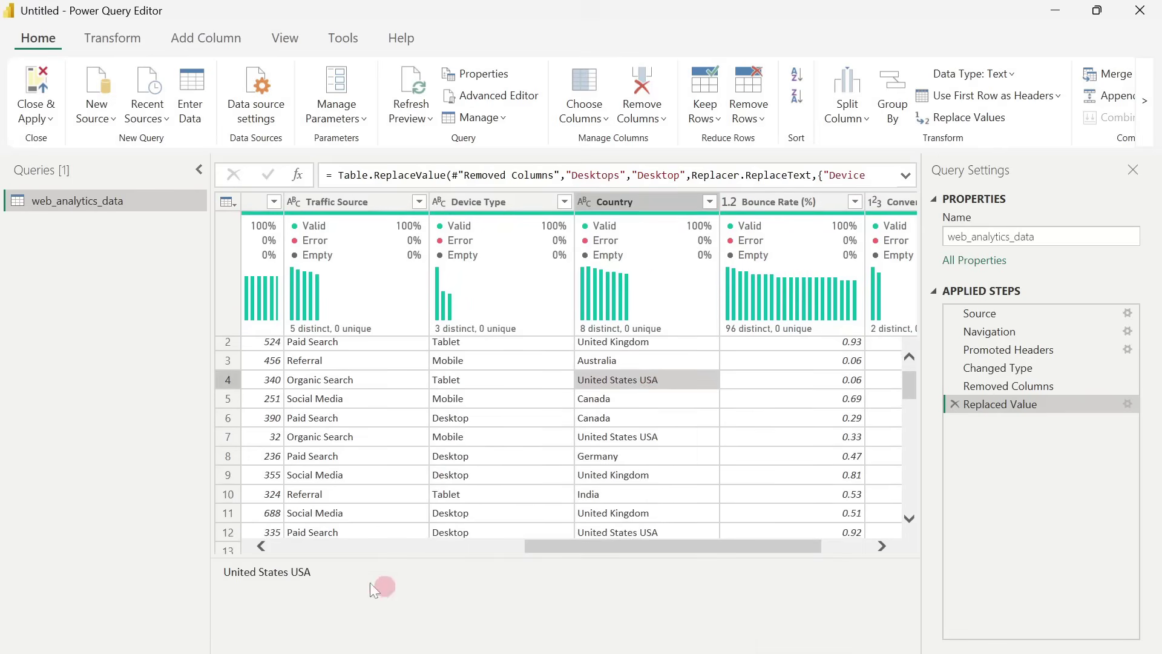
pyautogui.moveTo(325, 572); pyautogui.dragTo(235, 575)
pyautogui.hotkey('ctrl', 'c')
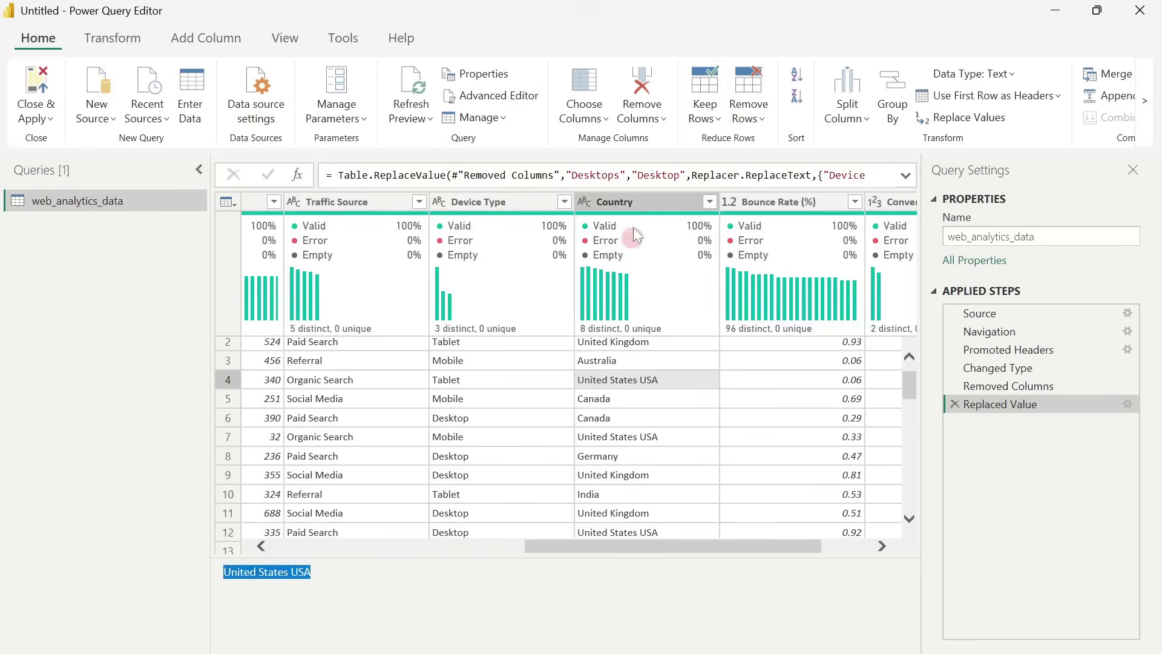
pyautogui.rightClick(626, 202)
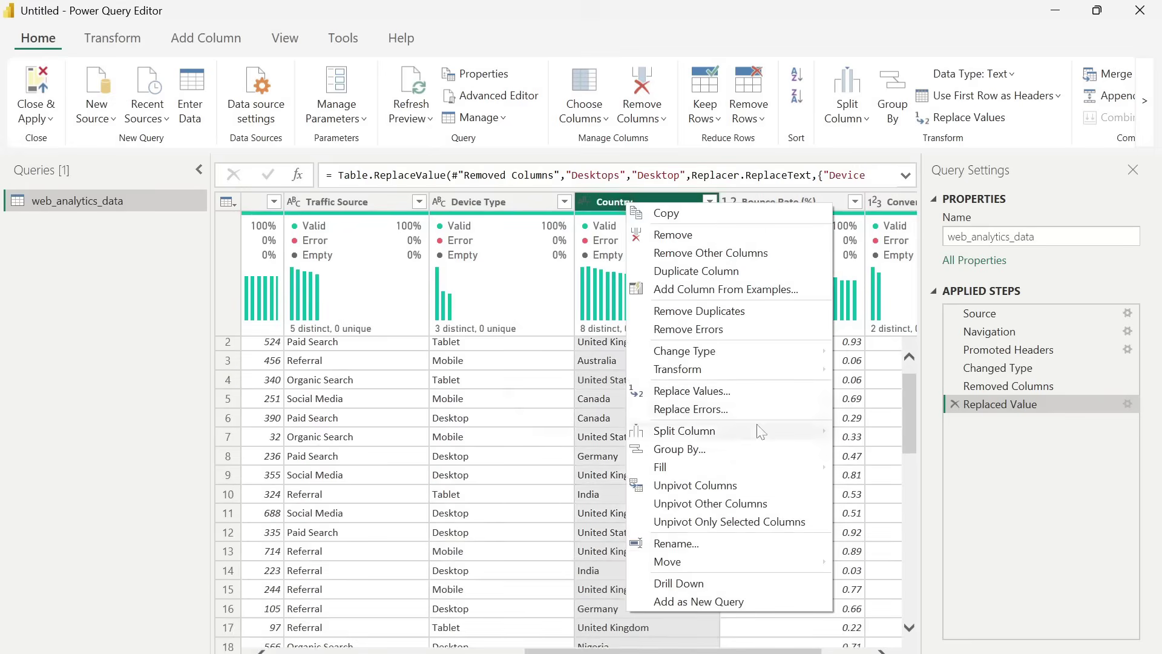
pyautogui.click(716, 391)
pyautogui.click(410, 320)
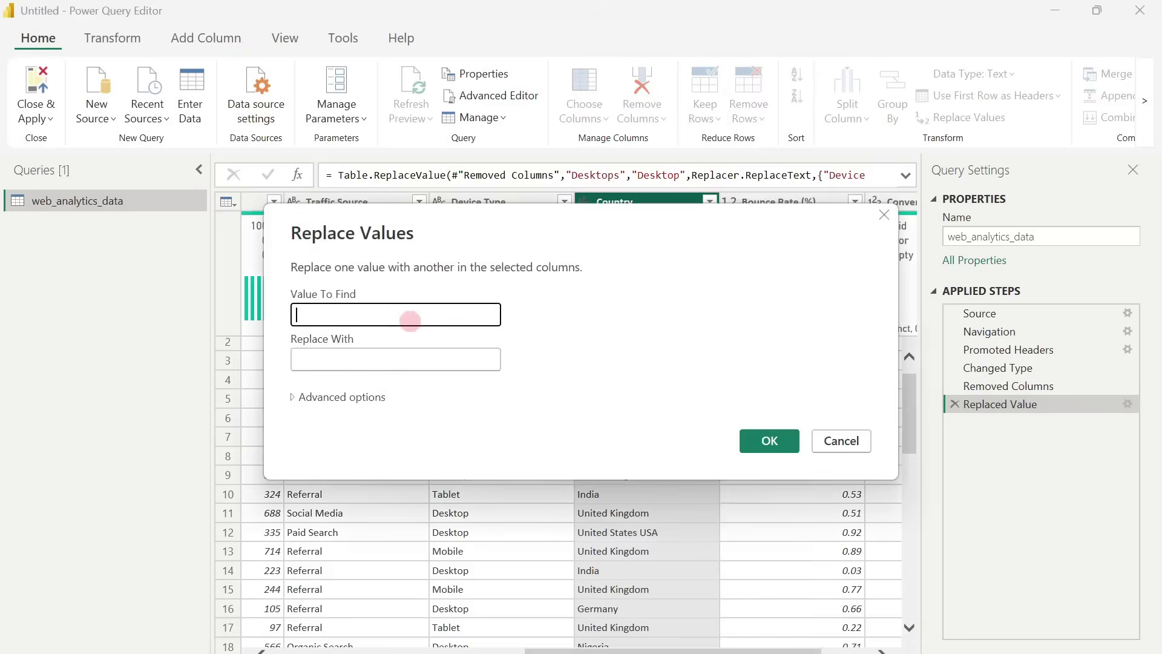
pyautogui.hotkey('ctrl', 'v')
pyautogui.click(351, 360)
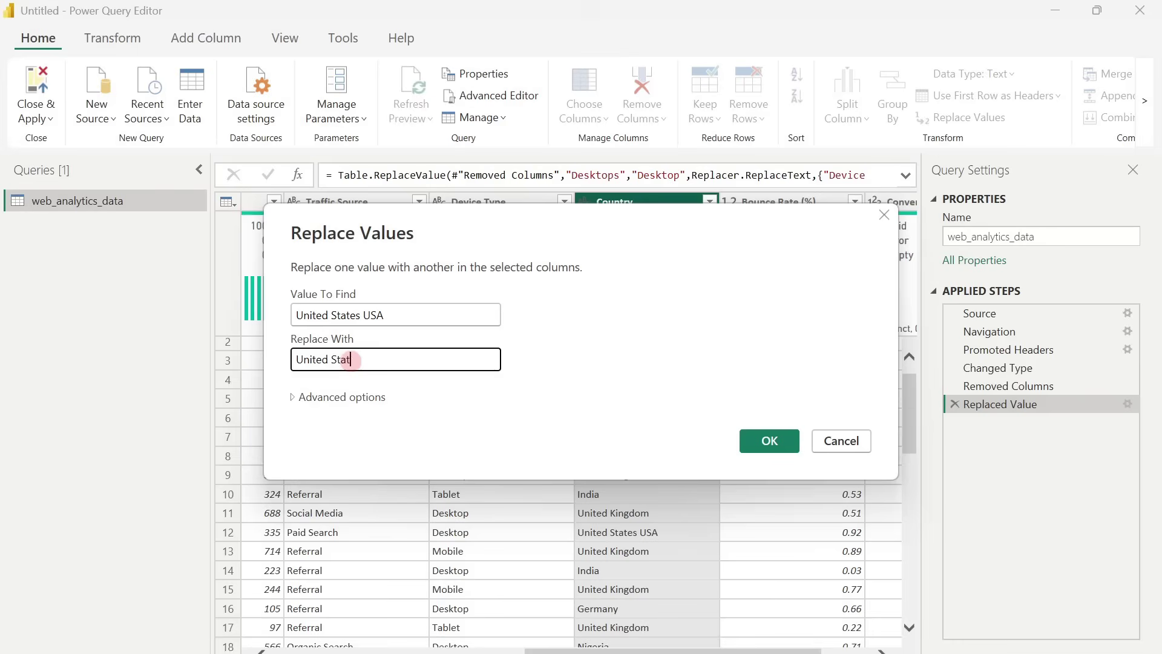
pyautogui.click(782, 438)
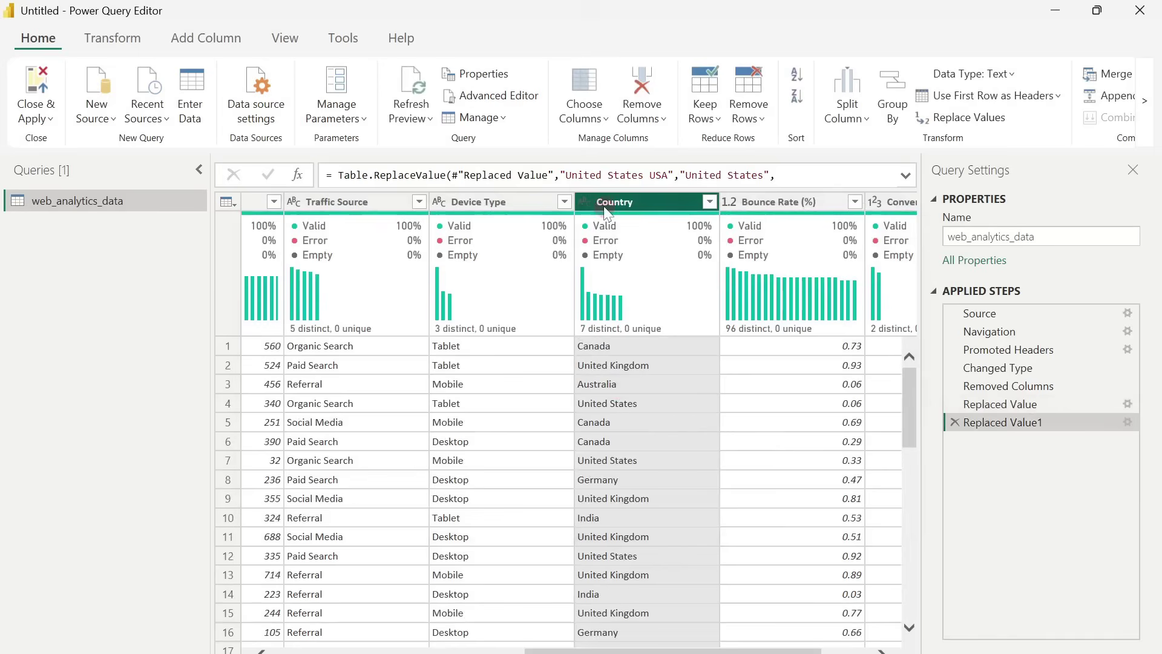
# Step: Load the full list of distinct Country values and check it for duplicate country names
pyautogui.click(709, 204)
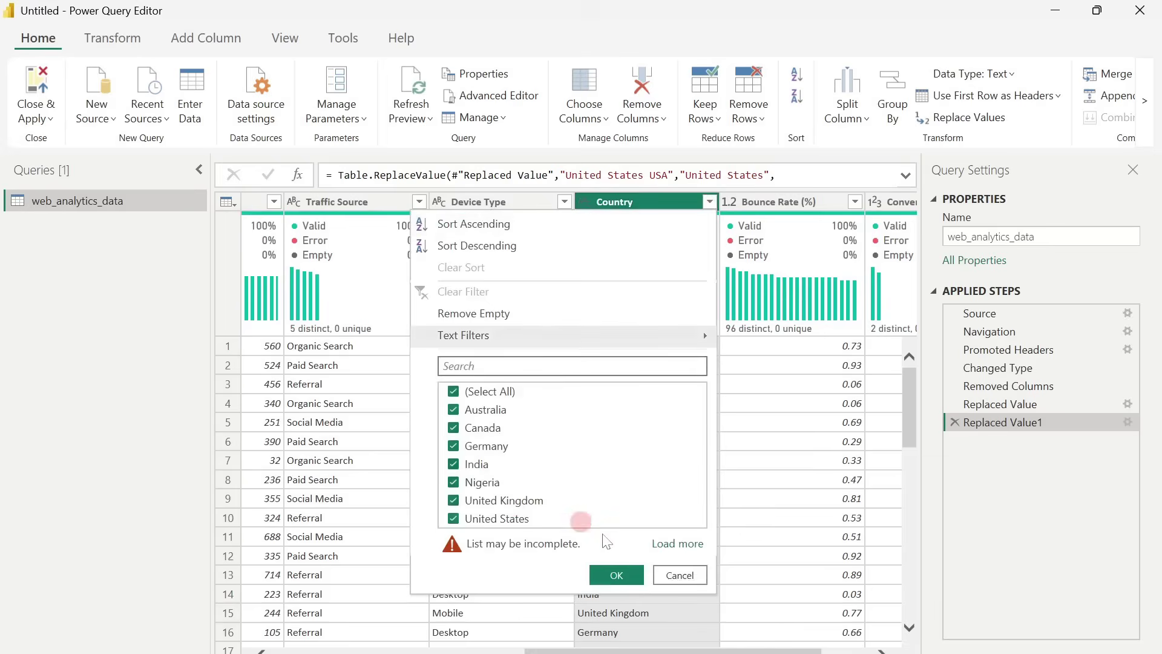
pyautogui.click(678, 544)
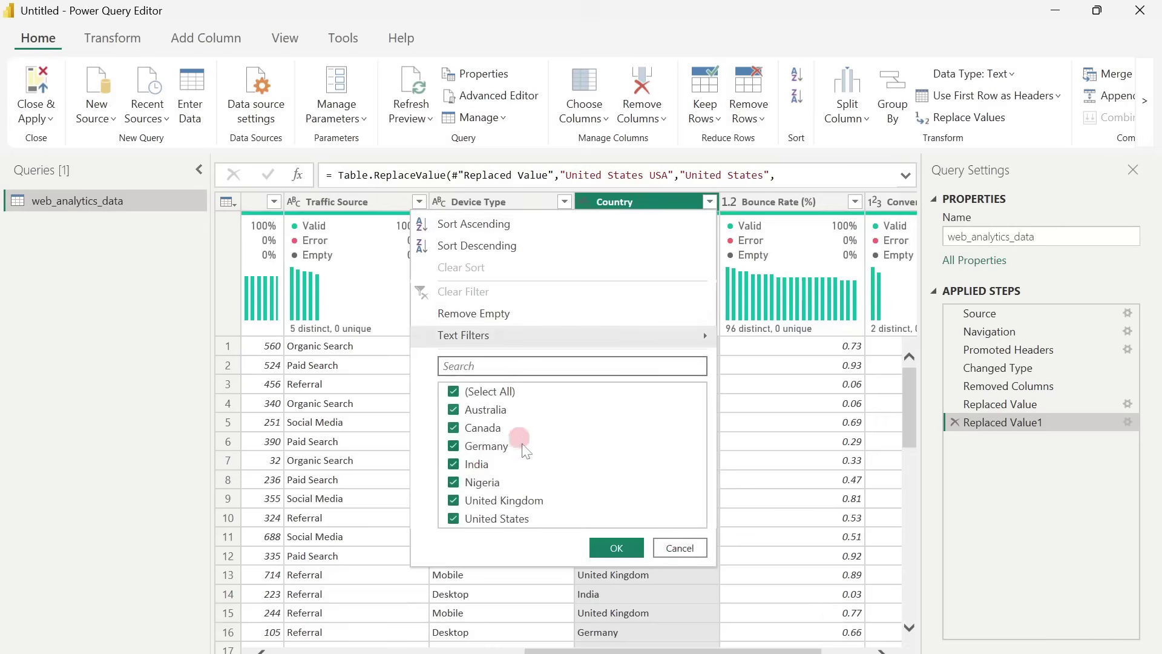
pyautogui.click(676, 548)
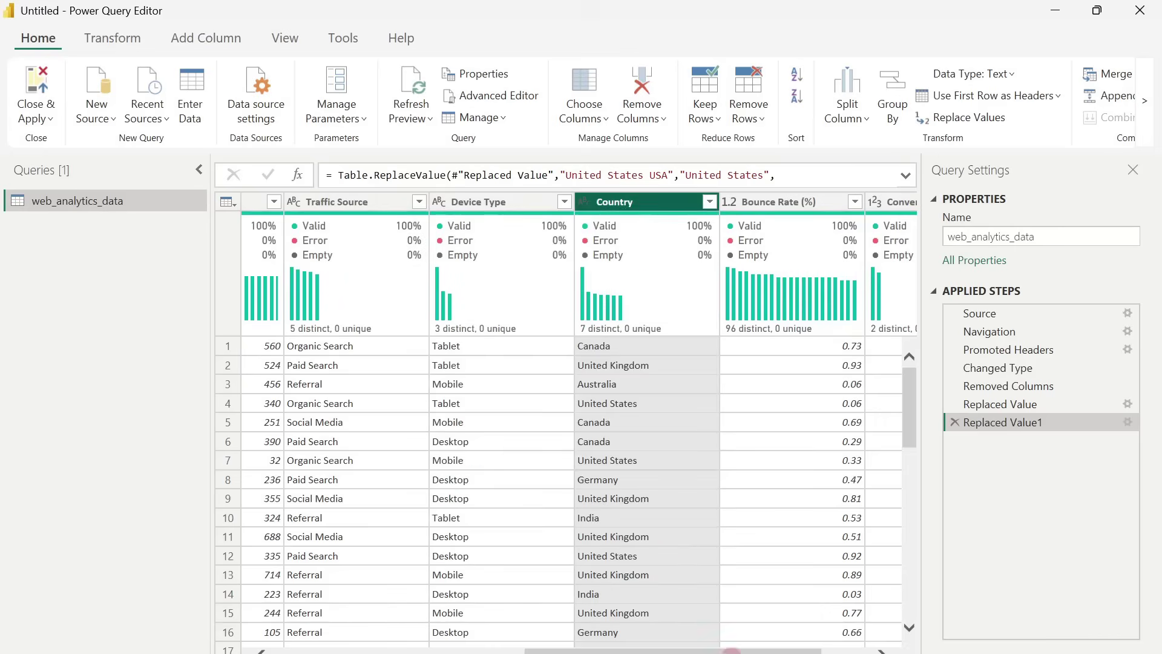
# Step: Rename the web_analytics_data query as Data and apply the query changes to load it into the report
pyautogui.moveTo(732, 650); pyautogui.dragTo(423, 637)
pyautogui.click(1042, 235)
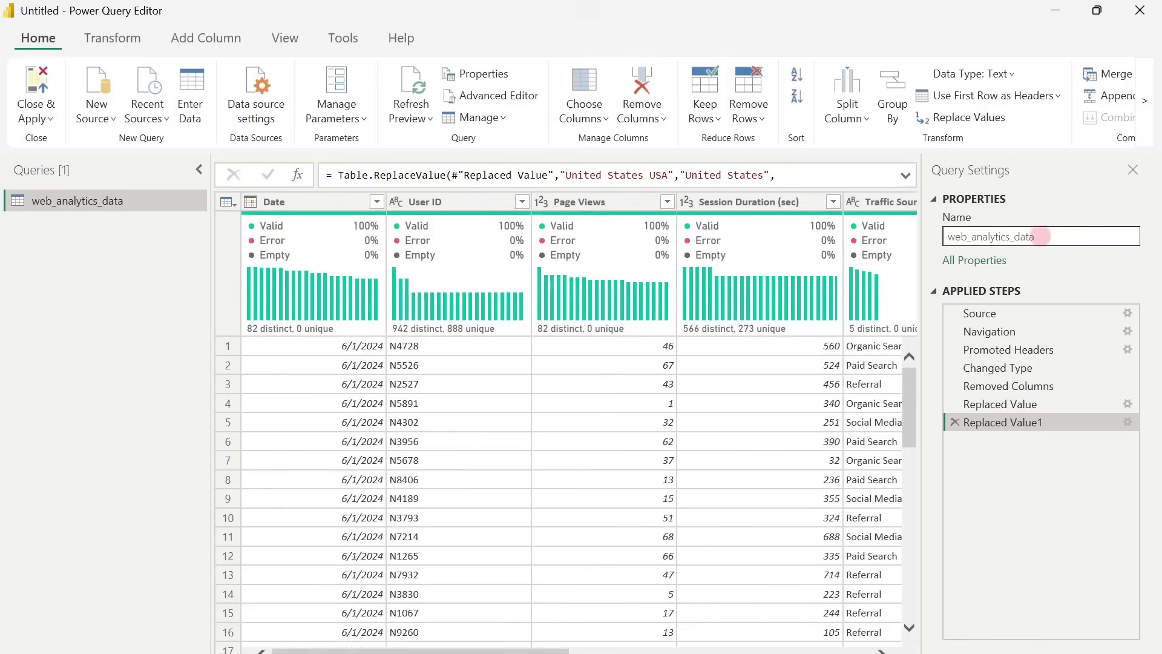
pyautogui.write('D')
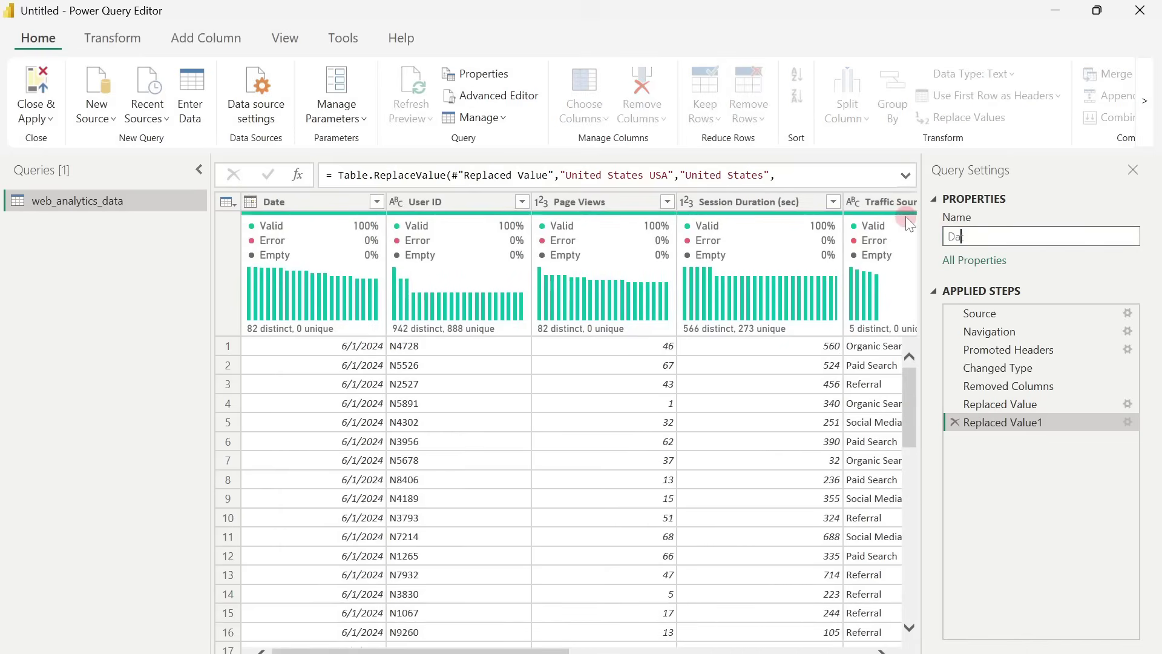
pyautogui.press('Return')
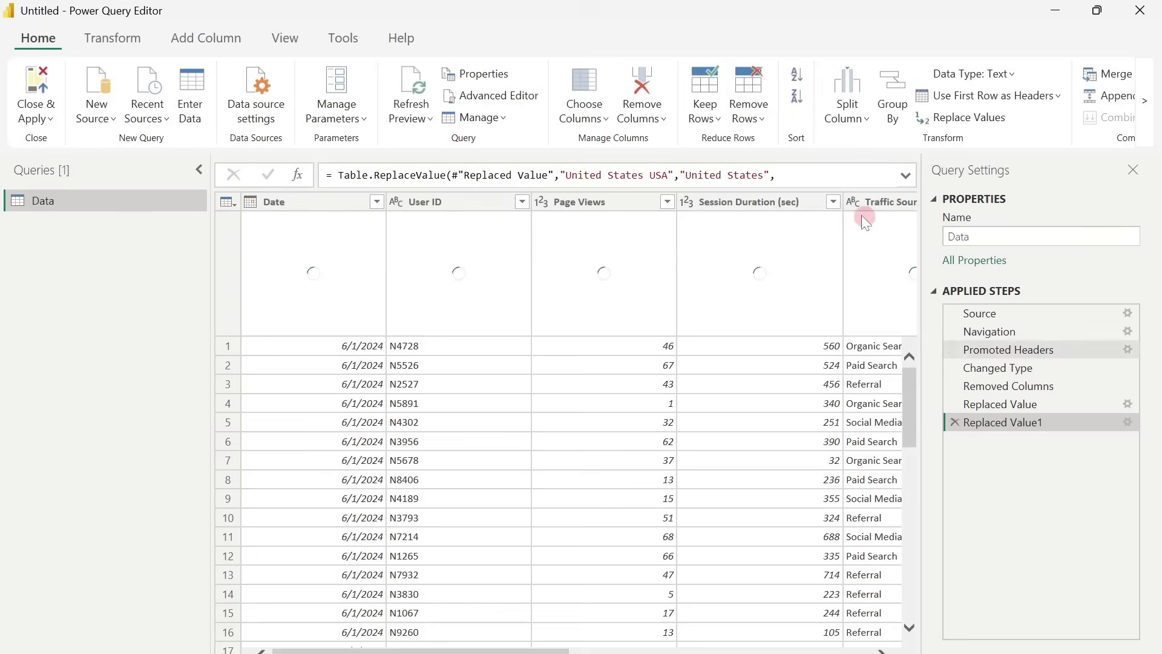
pyautogui.click(37, 120)
pyautogui.click(48, 143)
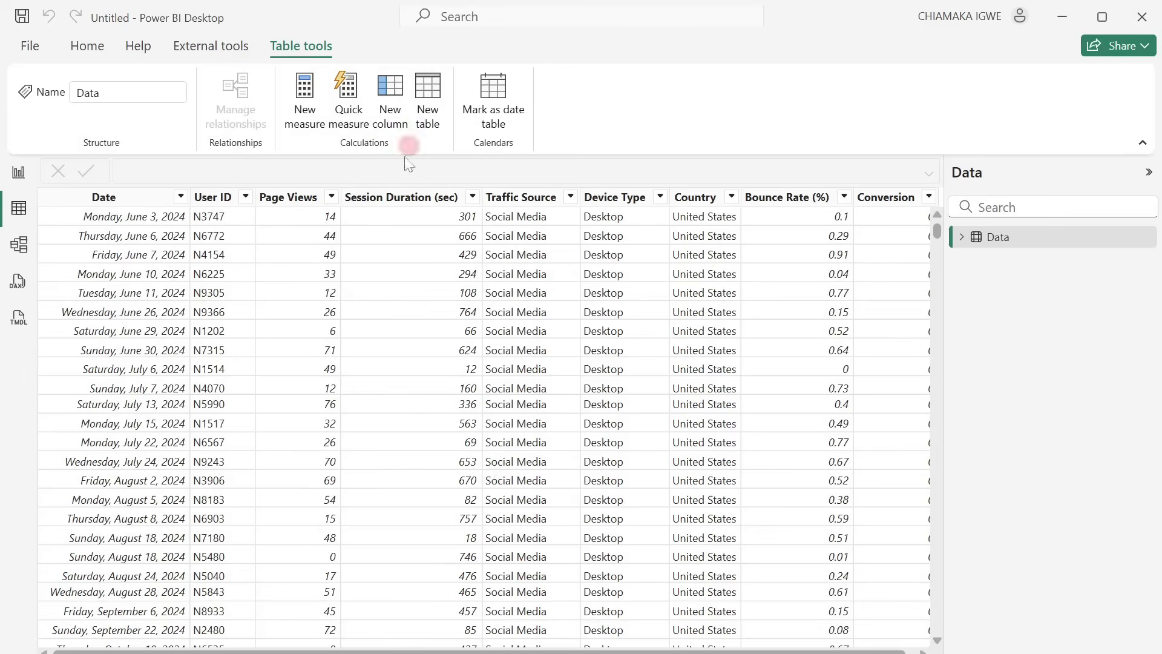
# Step: Sort the Data table by Date ascending, then descending, to check the earliest and latest dates
pyautogui.click(180, 200)
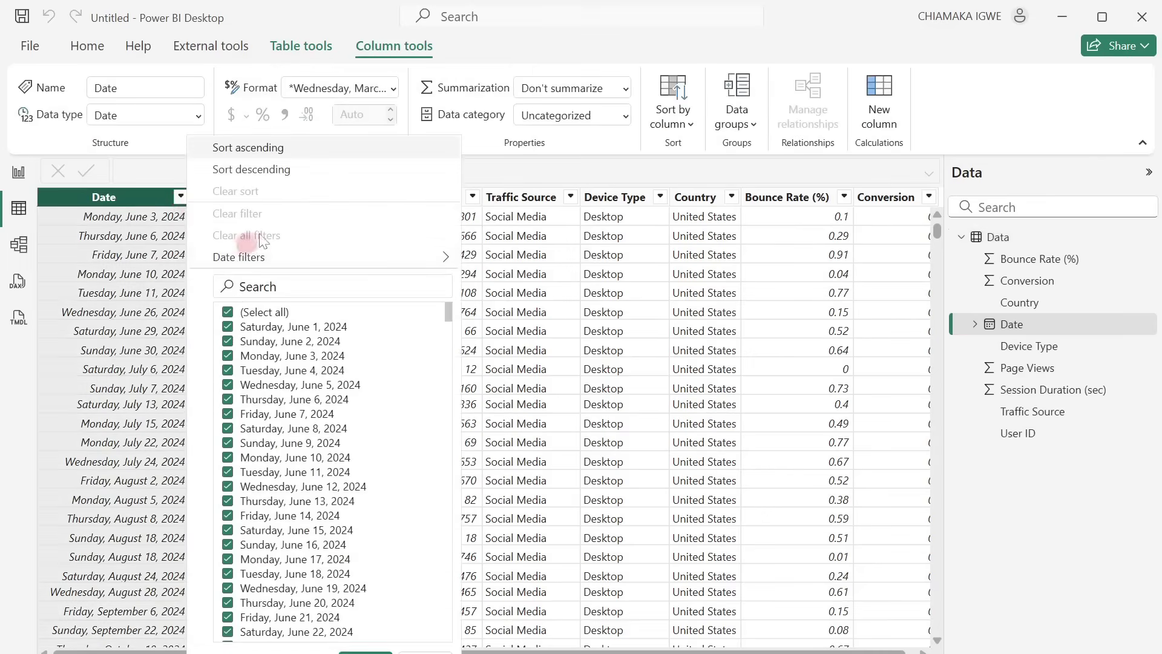
pyautogui.click(274, 145)
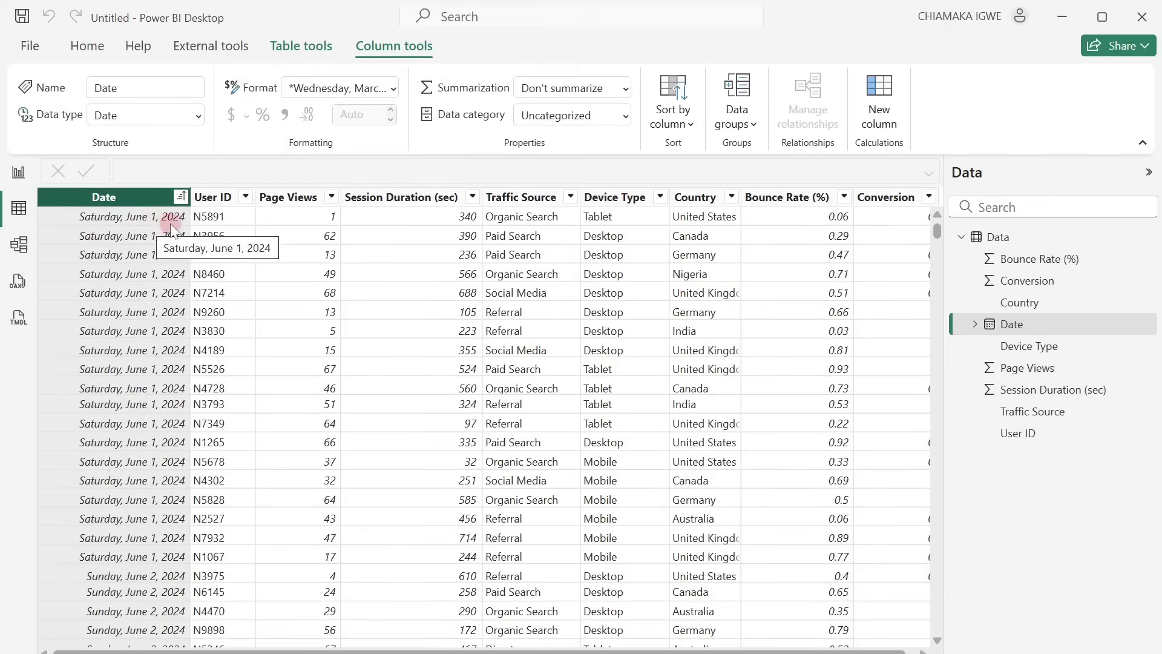
pyautogui.click(180, 197)
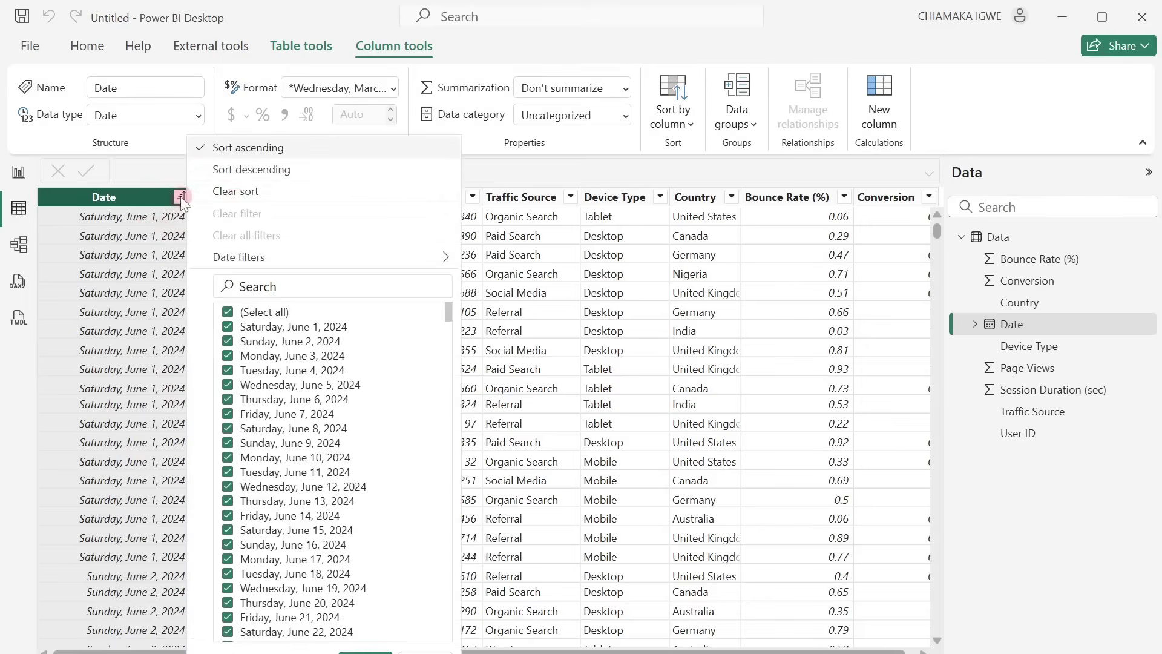
pyautogui.click(264, 169)
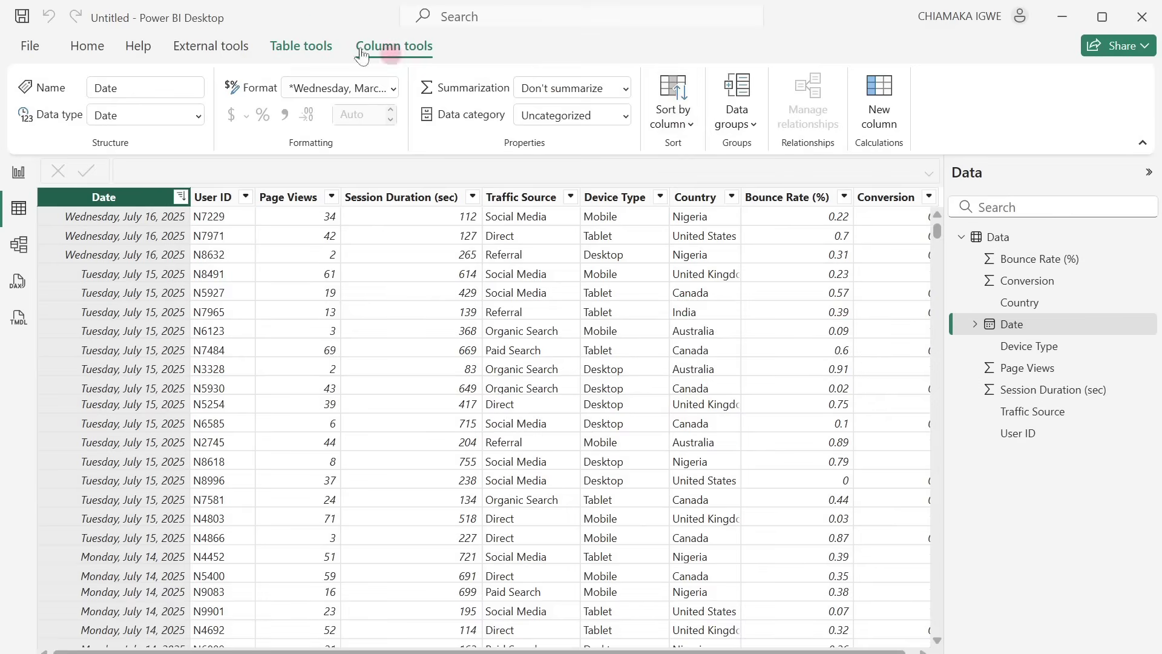
# Step: Start a new calculated table named Date Table with a formula that uses the CALENDAR function
pyautogui.click(308, 46)
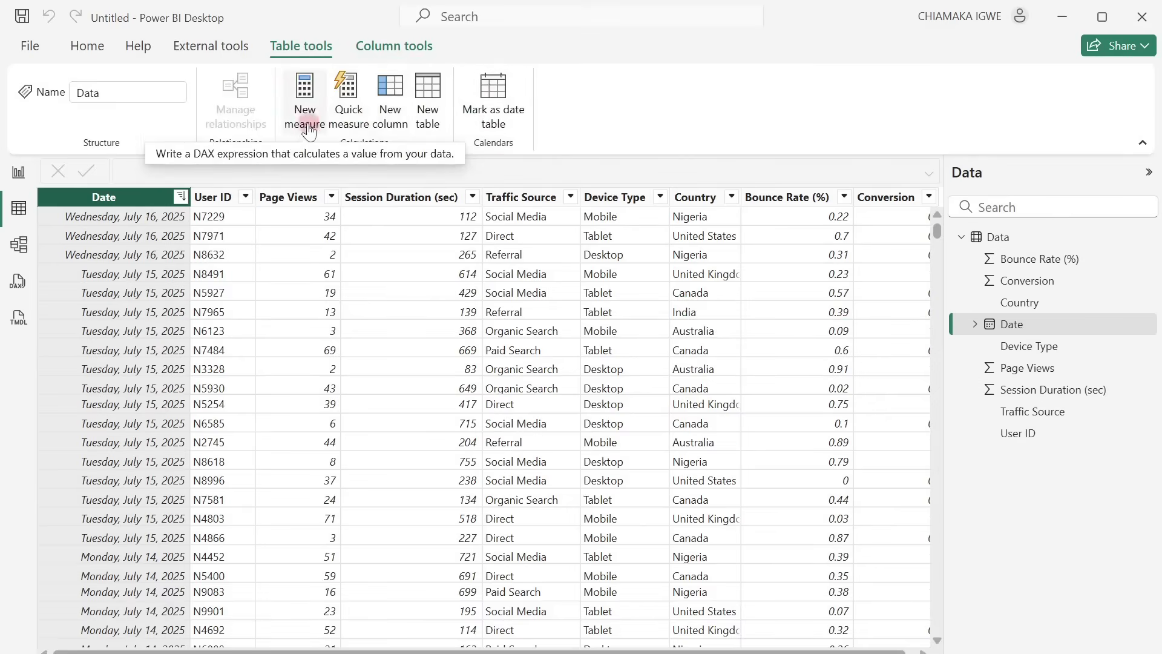
pyautogui.click(427, 118)
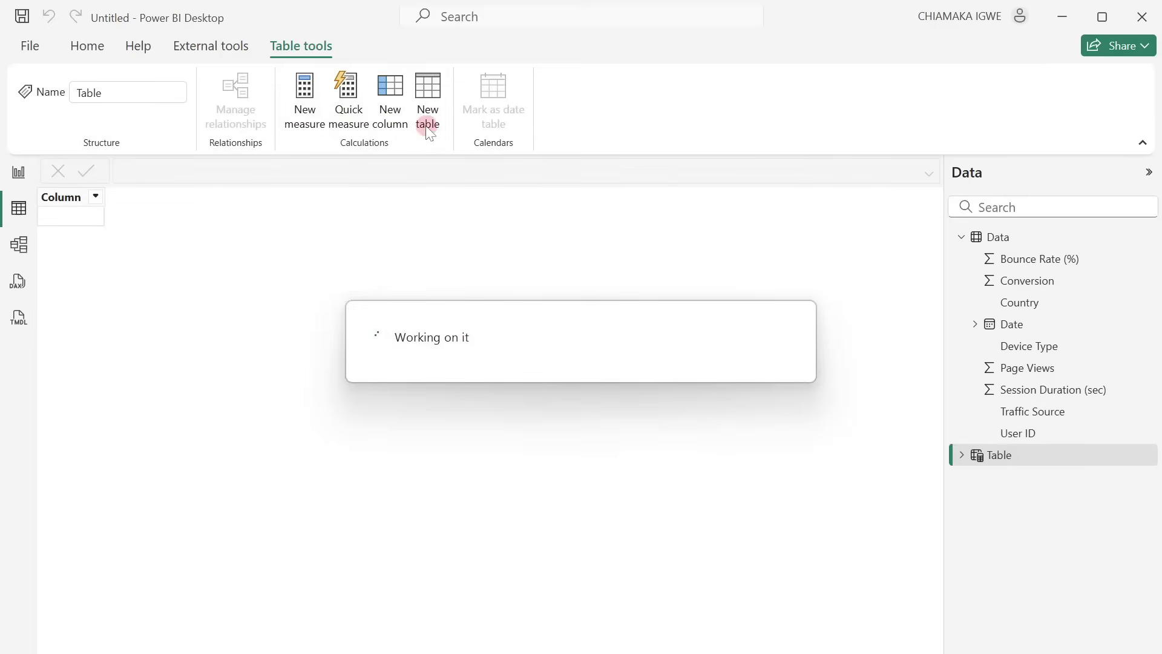
pyautogui.write('Date Tab')
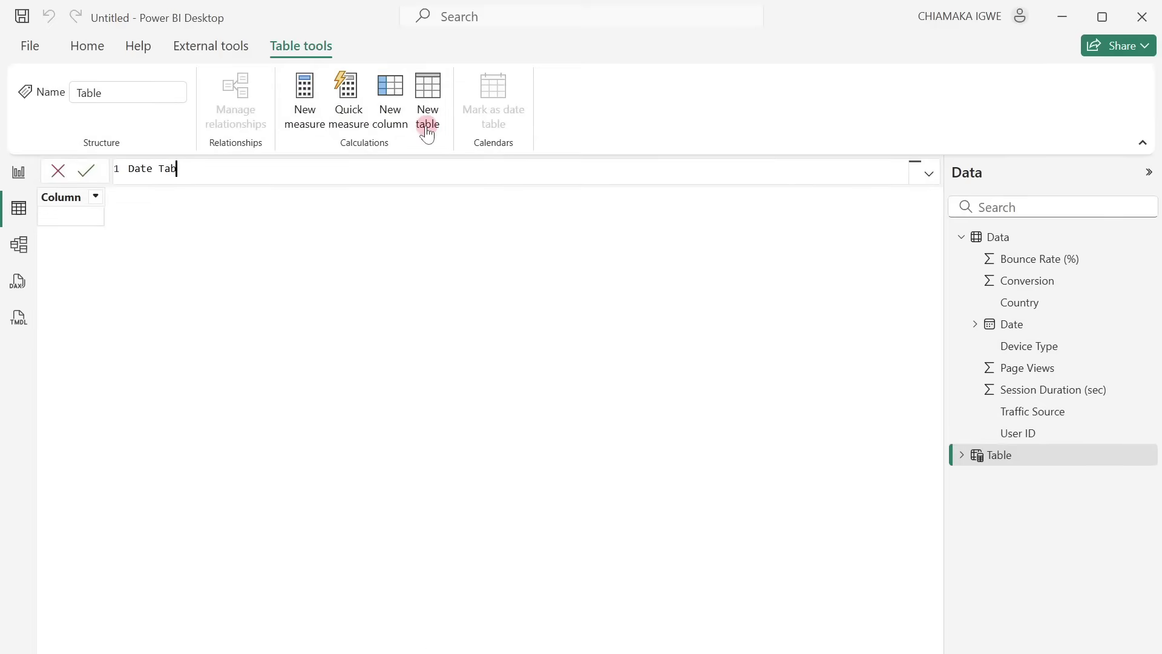
pyautogui.write('le = ')
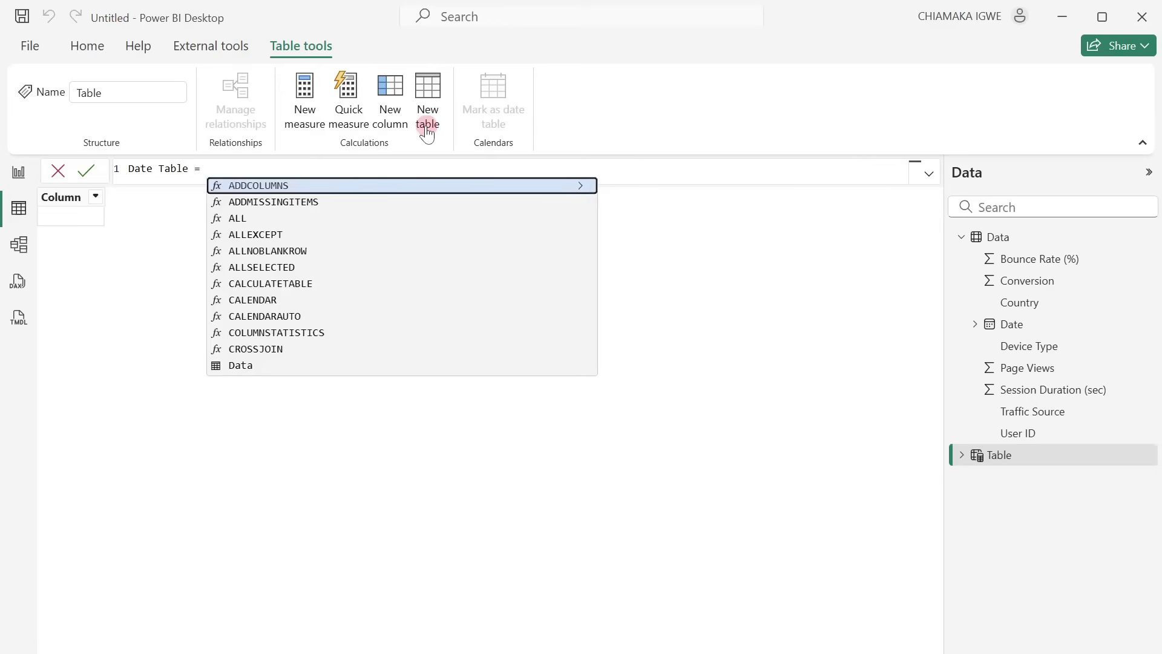
pyautogui.write('cal')
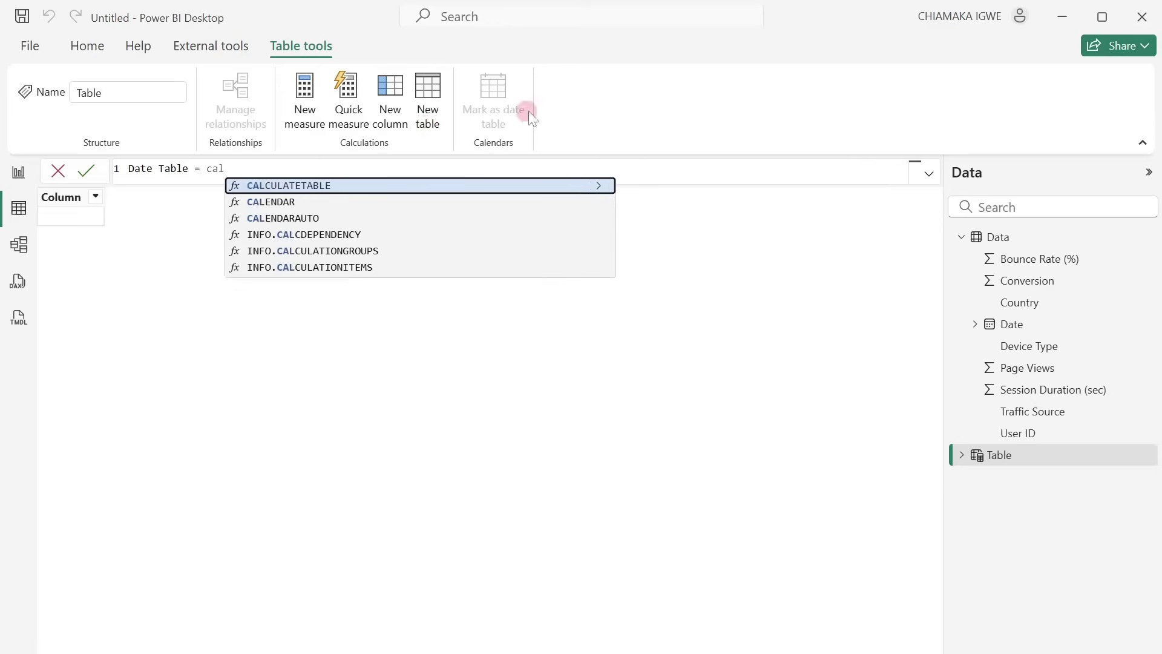
pyautogui.click(320, 202)
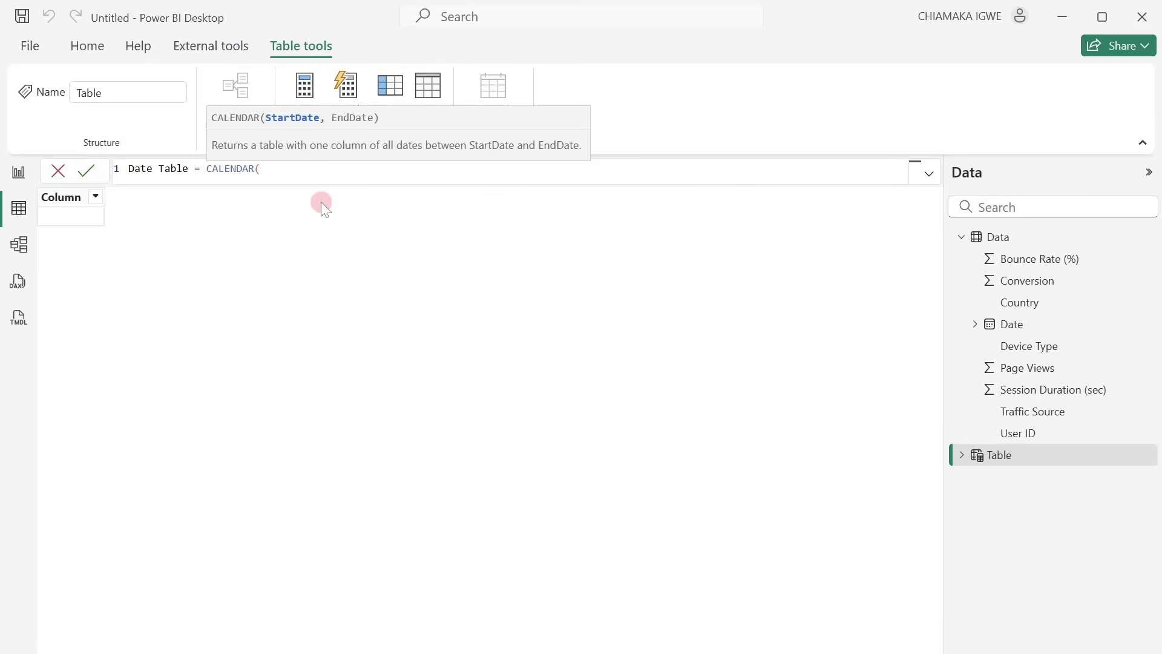
# Step: Complete the CALENDAR formula with MIN(Data[Date]) as the start date and TODAY() as the end date
pyautogui.write('min')
pyautogui.press('Tab')
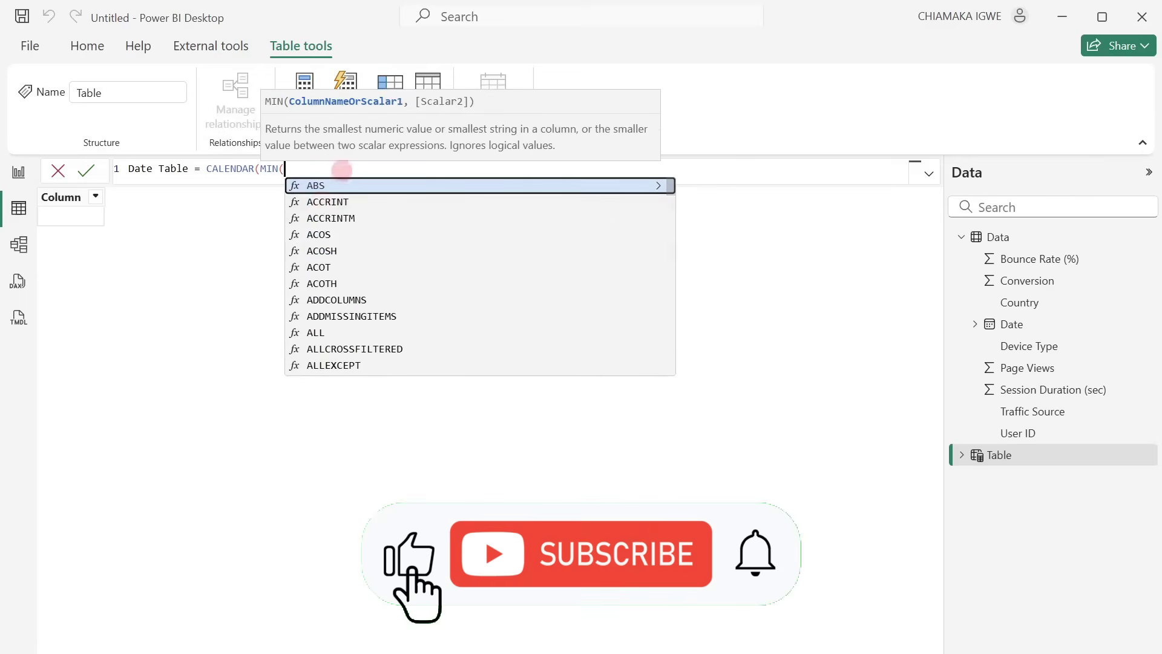
pyautogui.write('date')
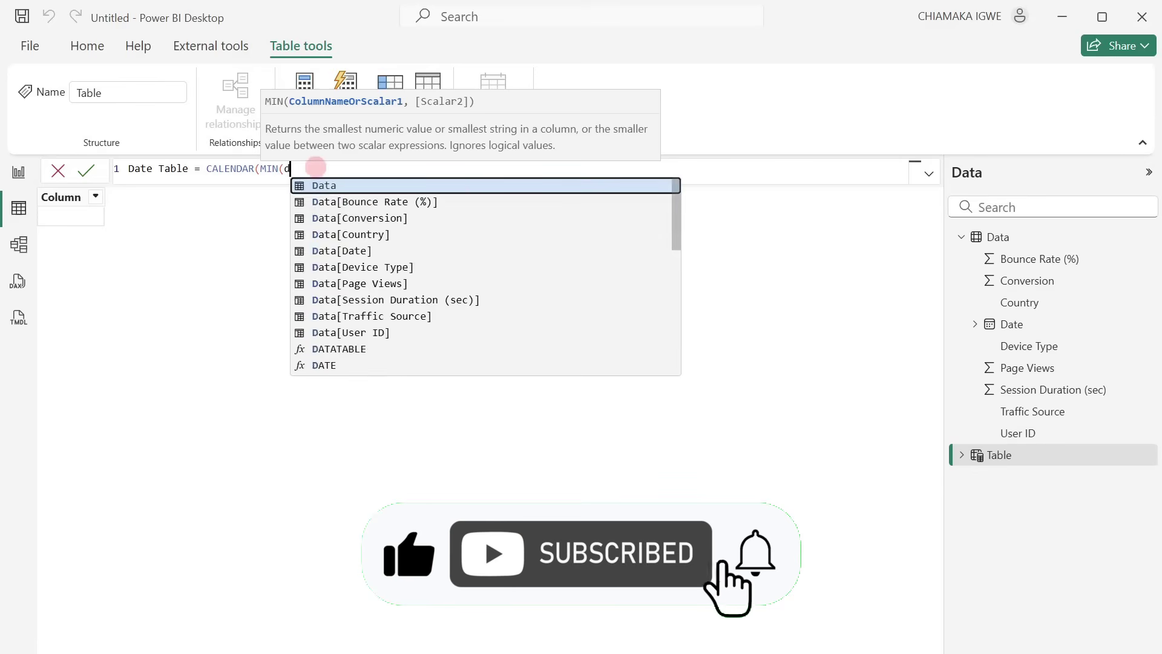
pyautogui.press('BackSpace')
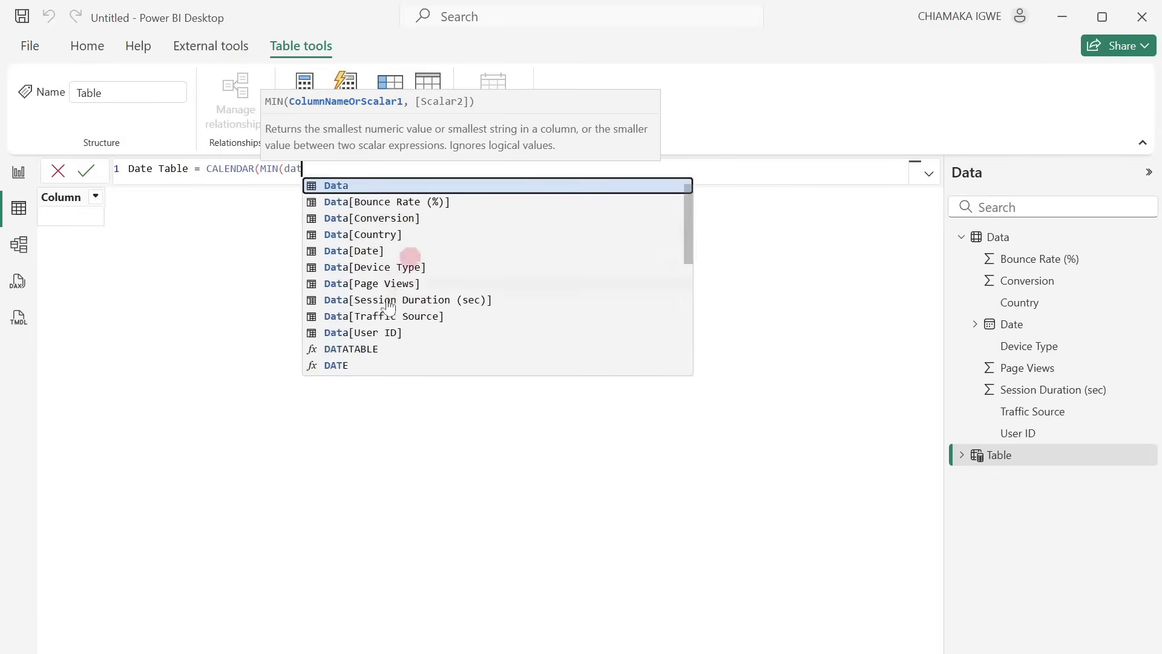
pyautogui.click(358, 250)
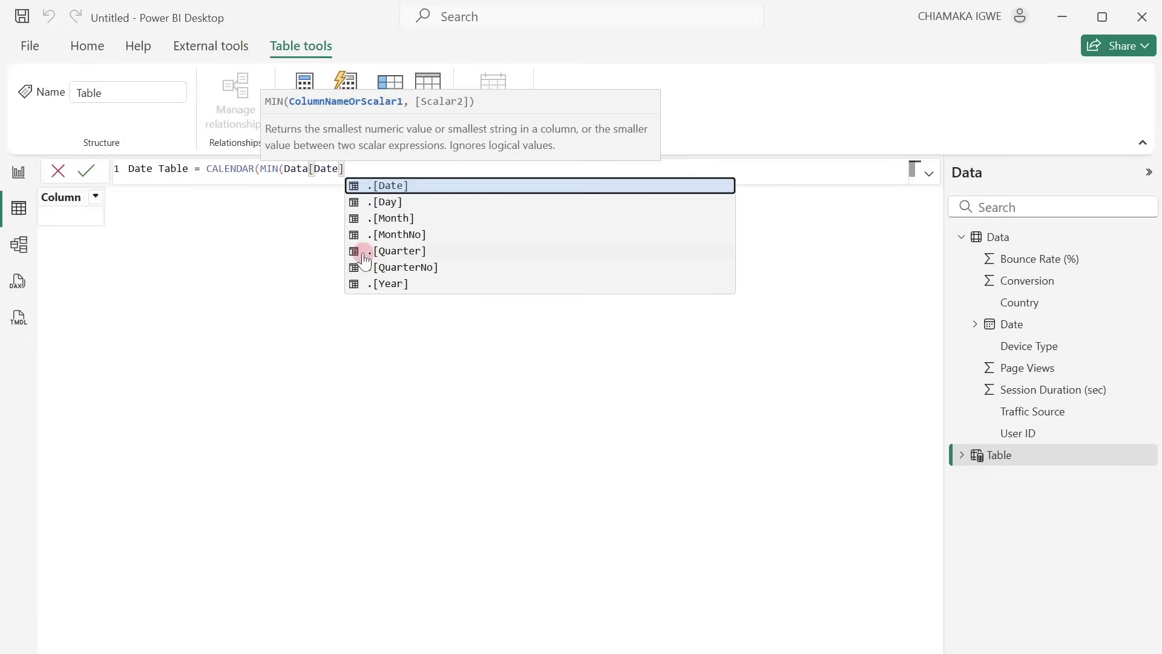
pyautogui.write(')')
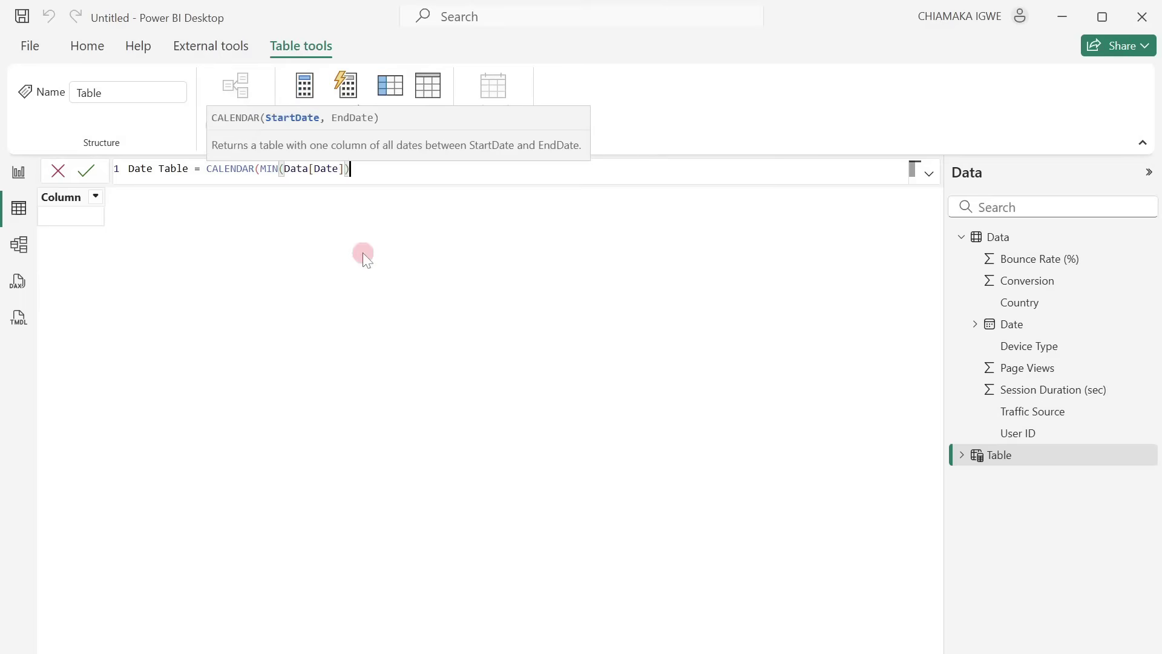
pyautogui.write(',tod')
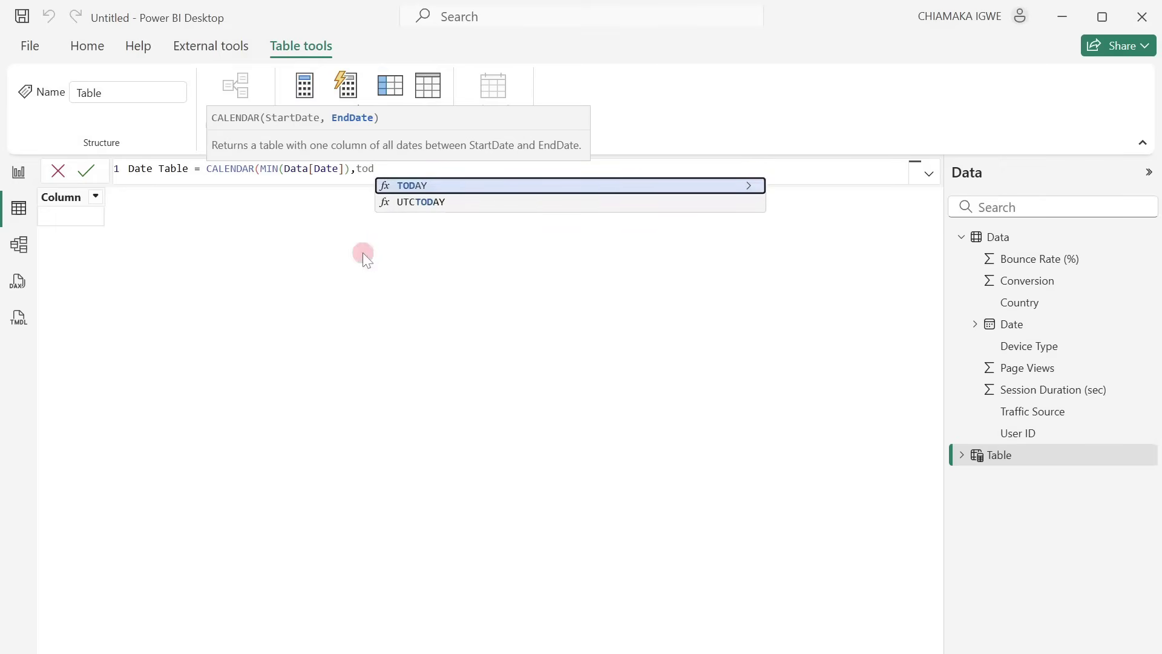
pyautogui.press('Tab')
pyautogui.write('))')
pyautogui.press('Return')
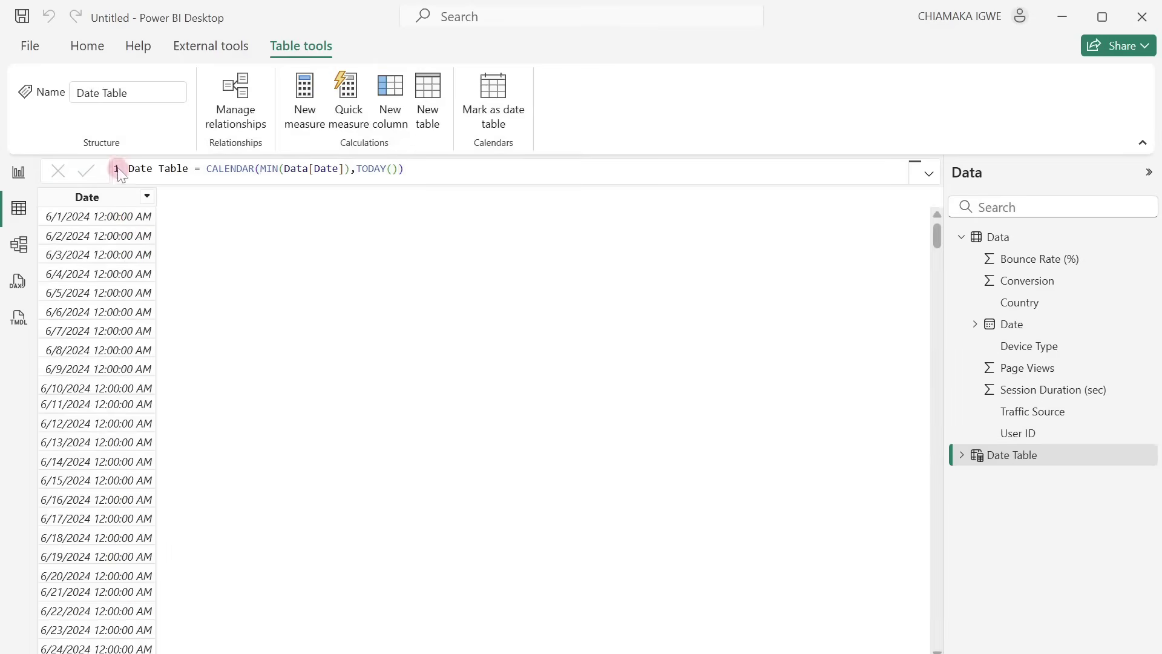
# Step: Set the Date Table's Date column to the Date data type with the dd/mm/yyyy format
pyautogui.click(103, 200)
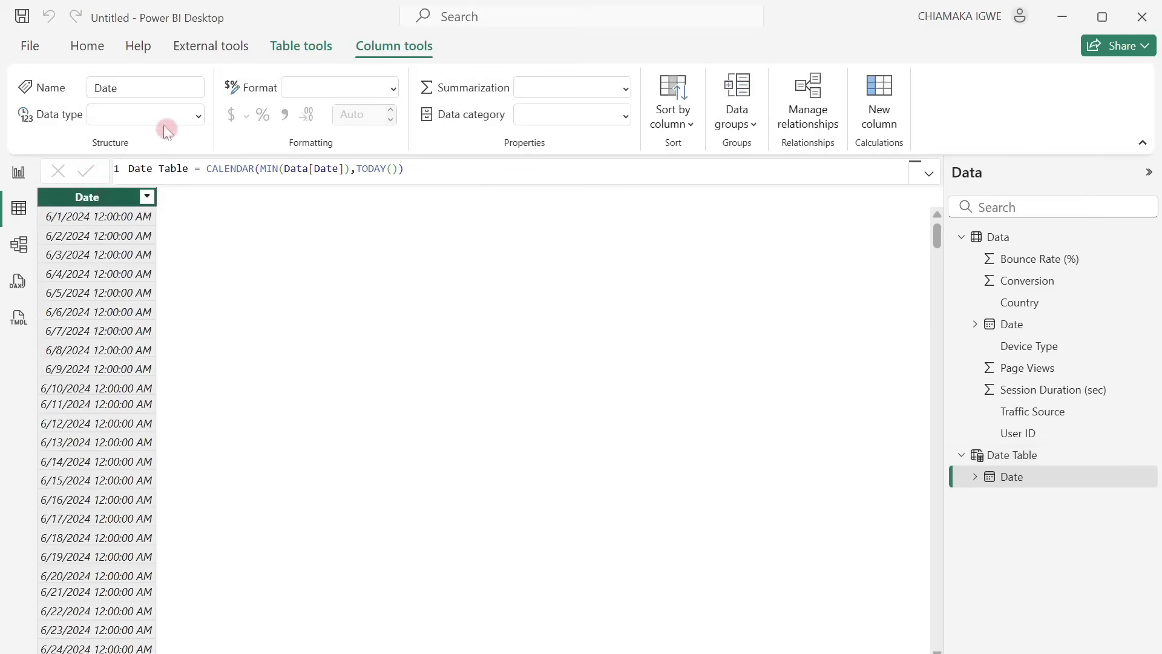
pyautogui.click(188, 115)
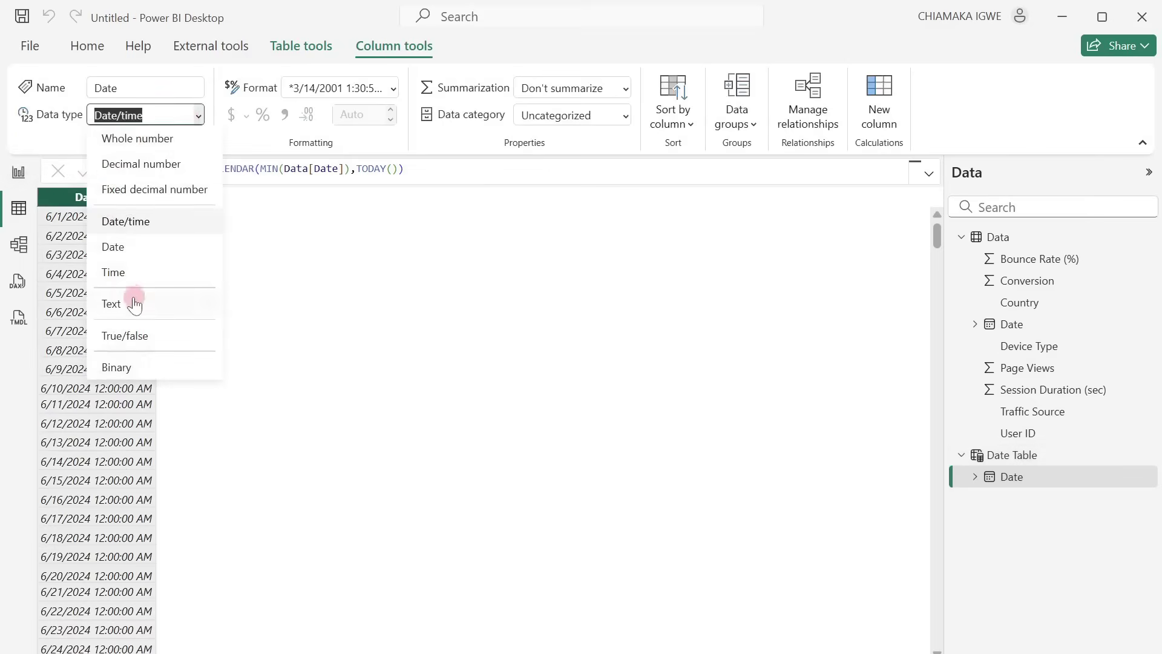
pyautogui.click(153, 245)
pyautogui.click(394, 38)
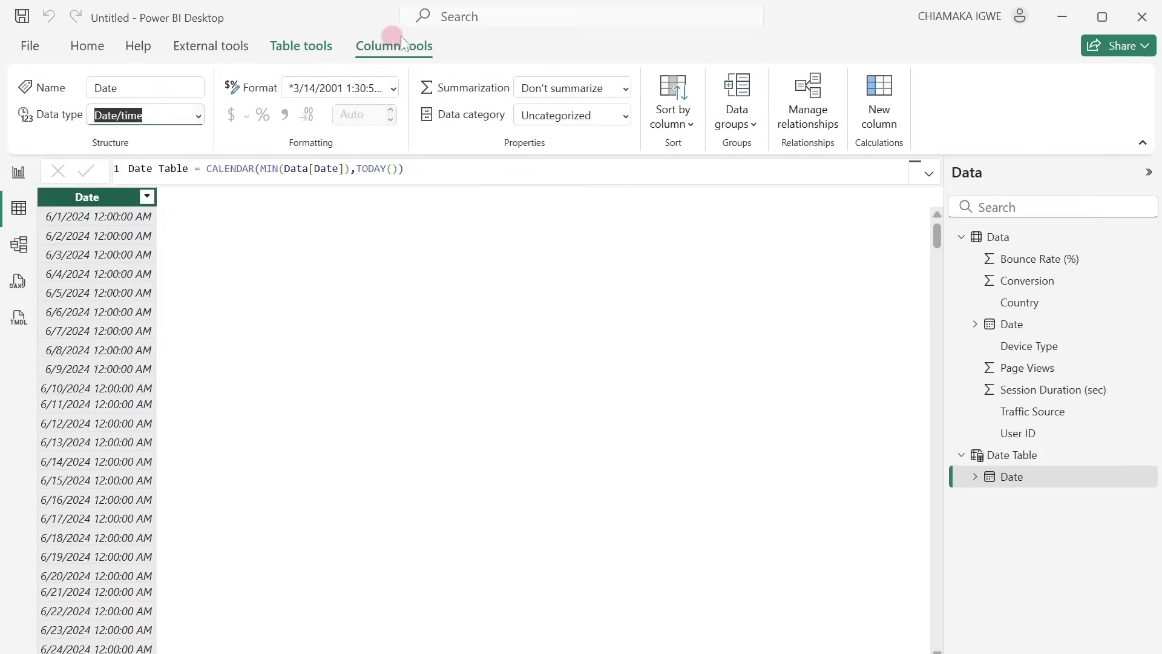
pyautogui.click(392, 88)
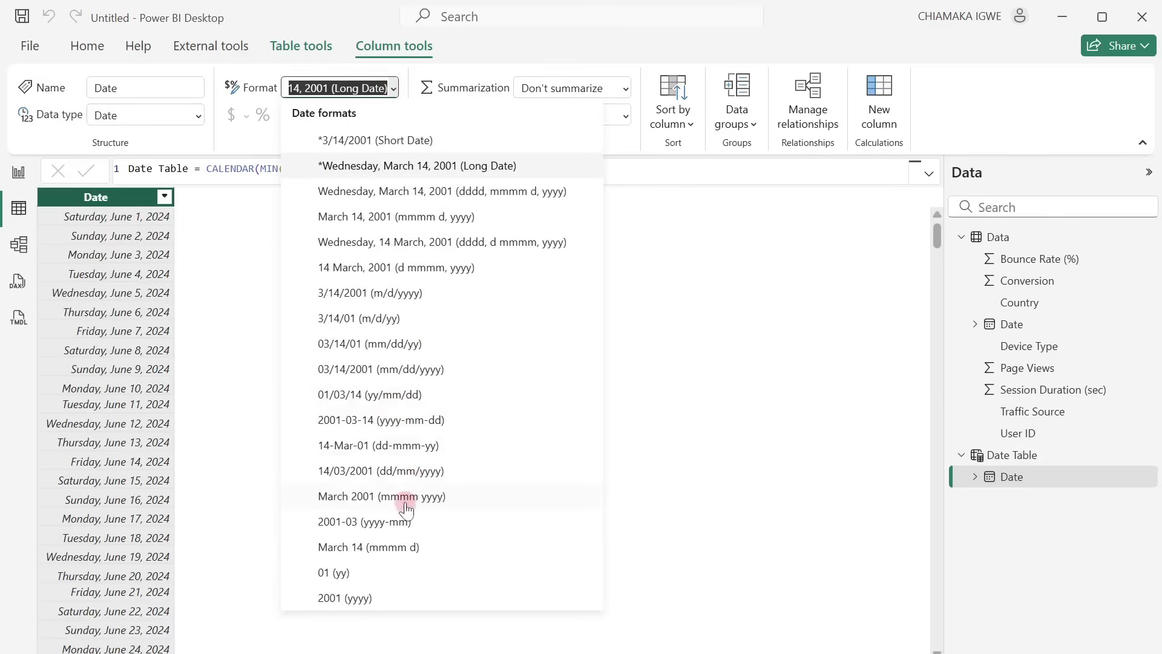
pyautogui.click(404, 471)
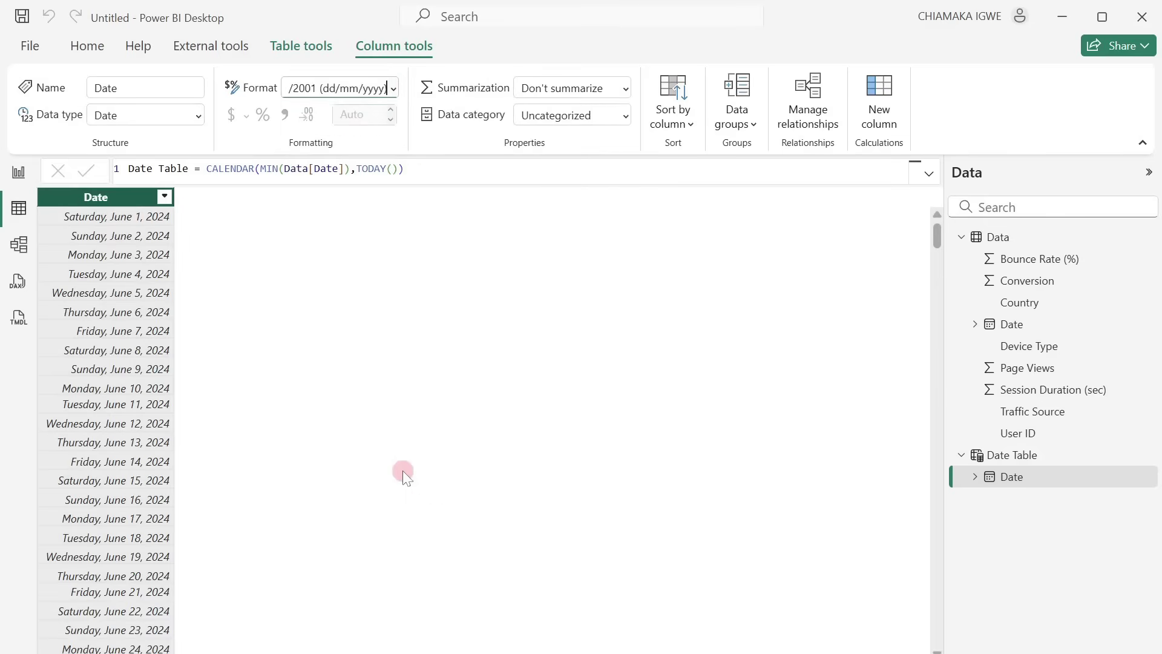
pyautogui.click(215, 298)
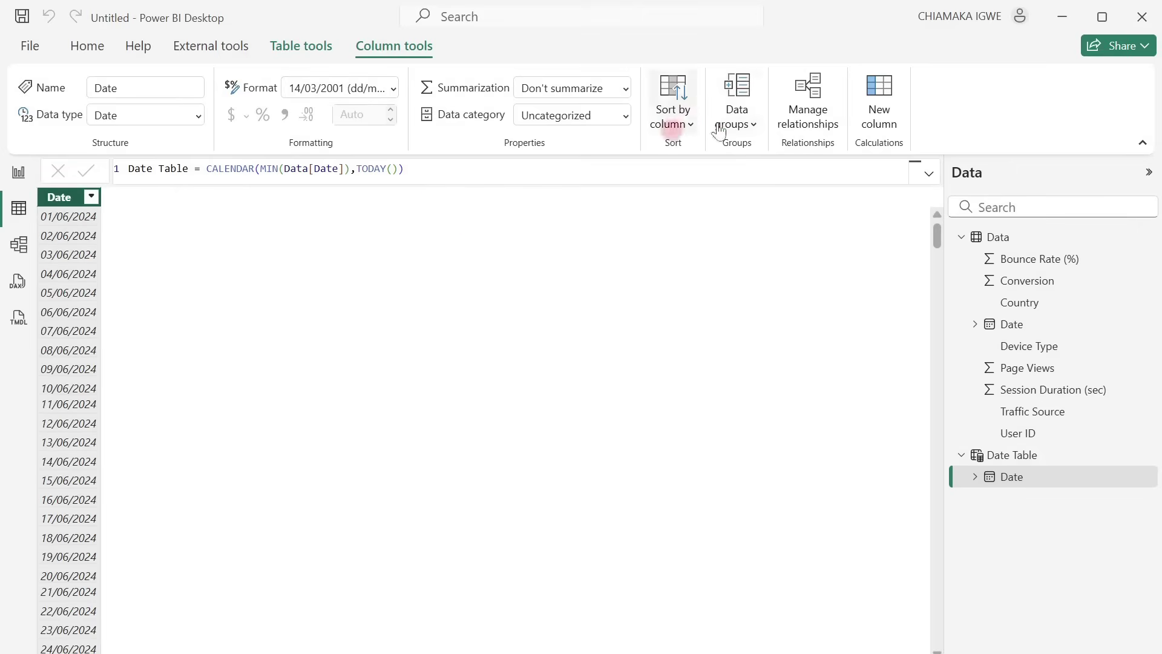
# Step: Add a calculated column to Date Table with the formula Year = YEAR('Date Table'[Date])
pyautogui.click(878, 127)
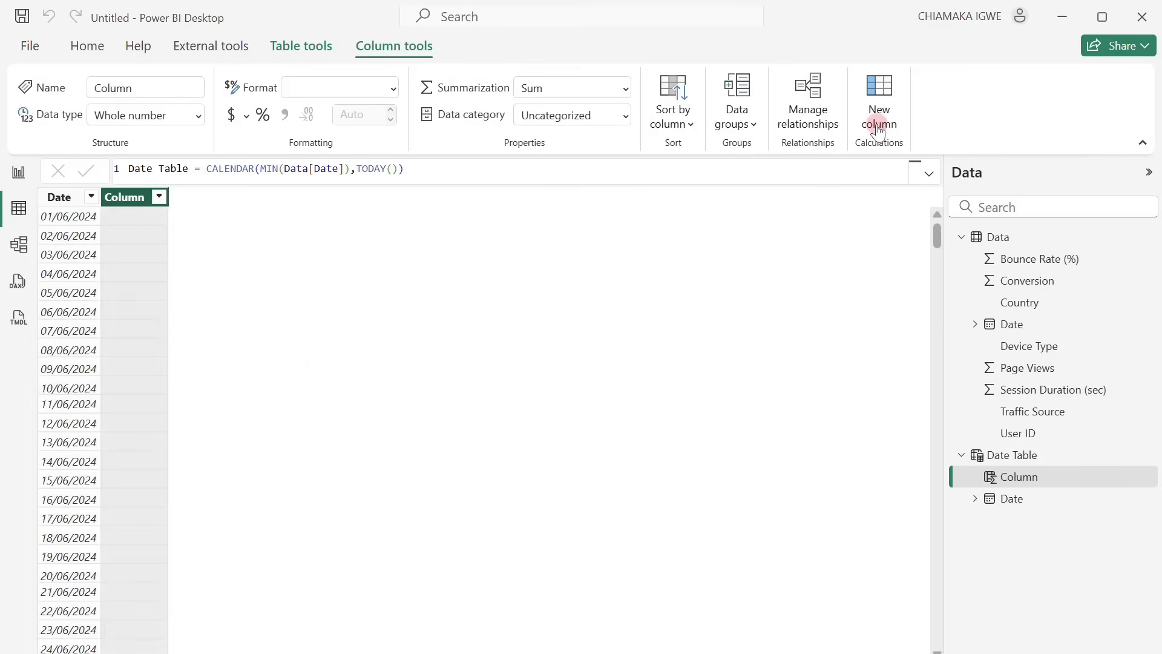
pyautogui.write('Year =')
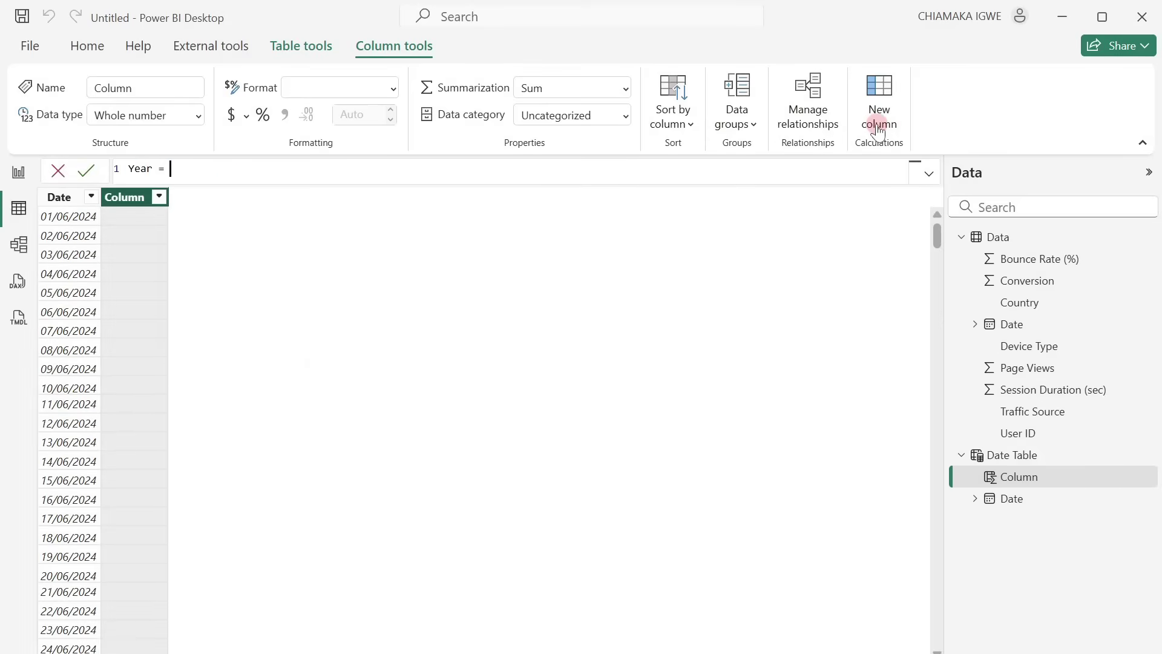
pyautogui.write(' year')
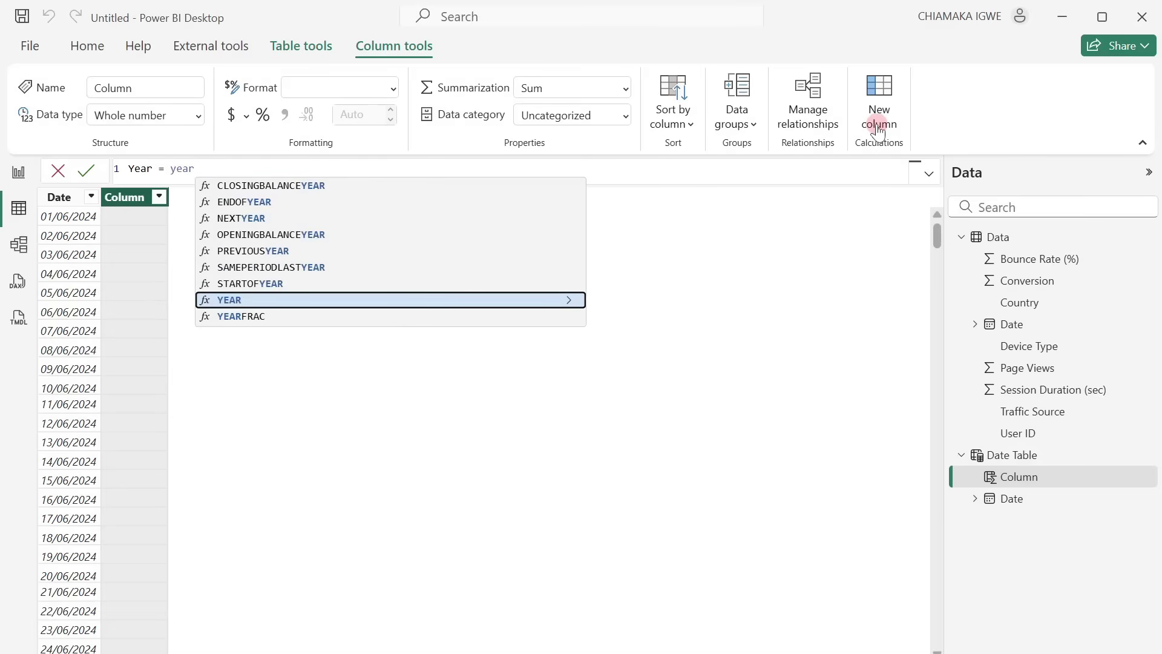
pyautogui.press('Tab')
pyautogui.write('dat')
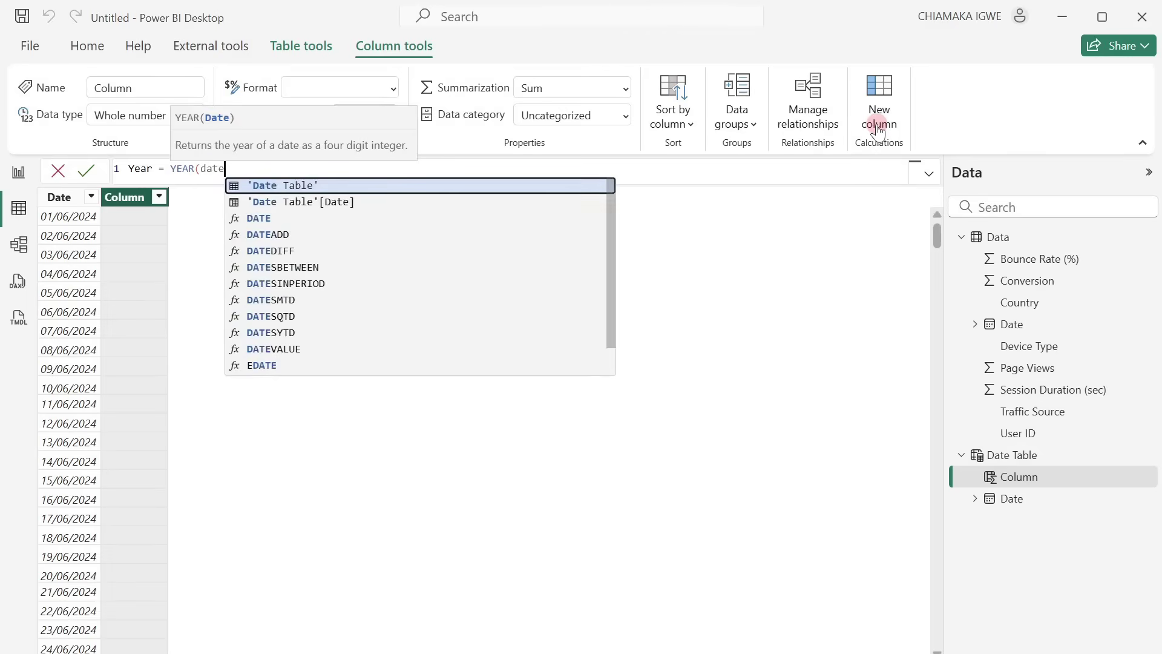
pyautogui.press('Down')
pyautogui.press('Tab')
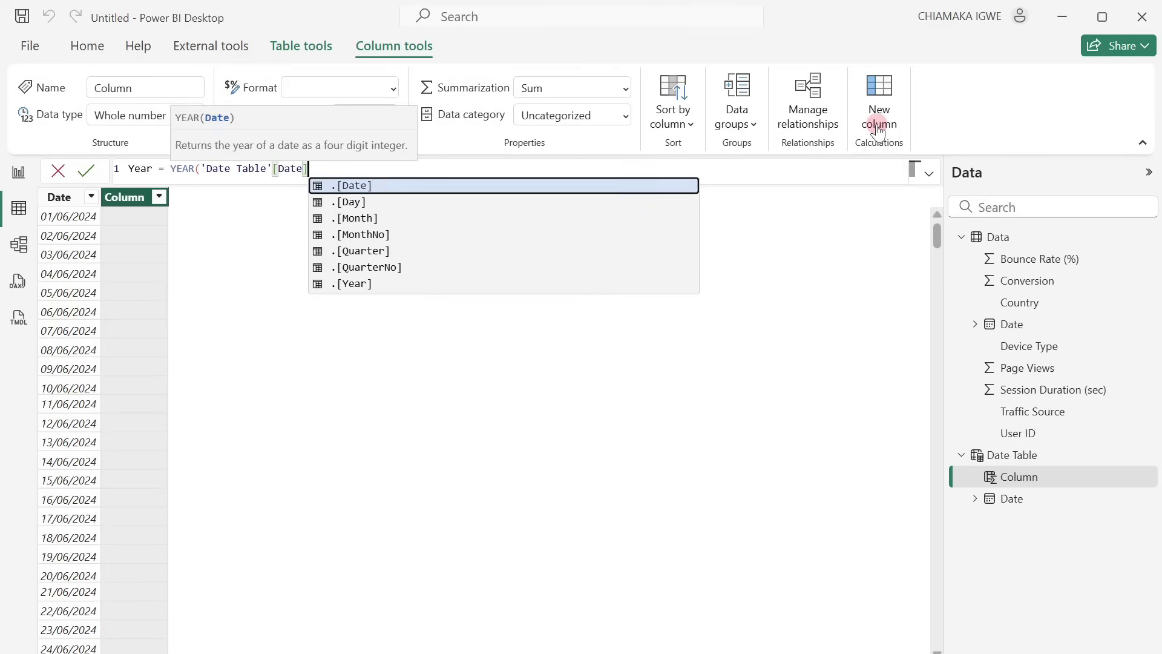
pyautogui.write(')')
pyautogui.press('Return')
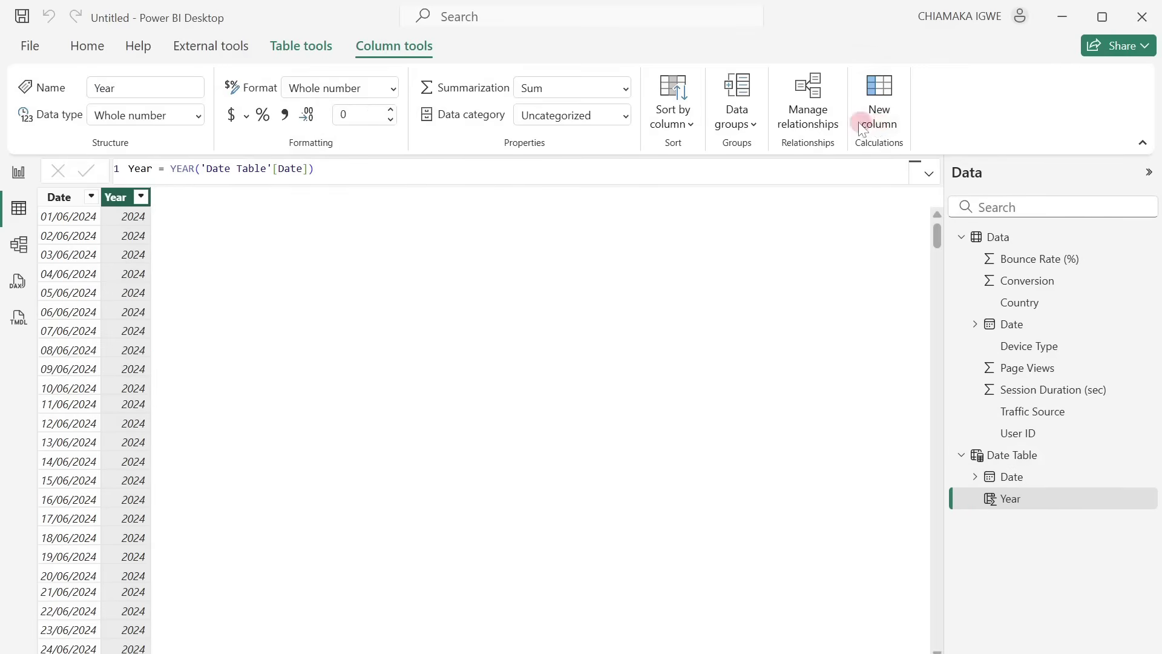
# Step: Add a calculated column to Date Table with the formula Month = MONTH('Date Table'[Date])
pyautogui.click(877, 122)
pyautogui.write('Month')
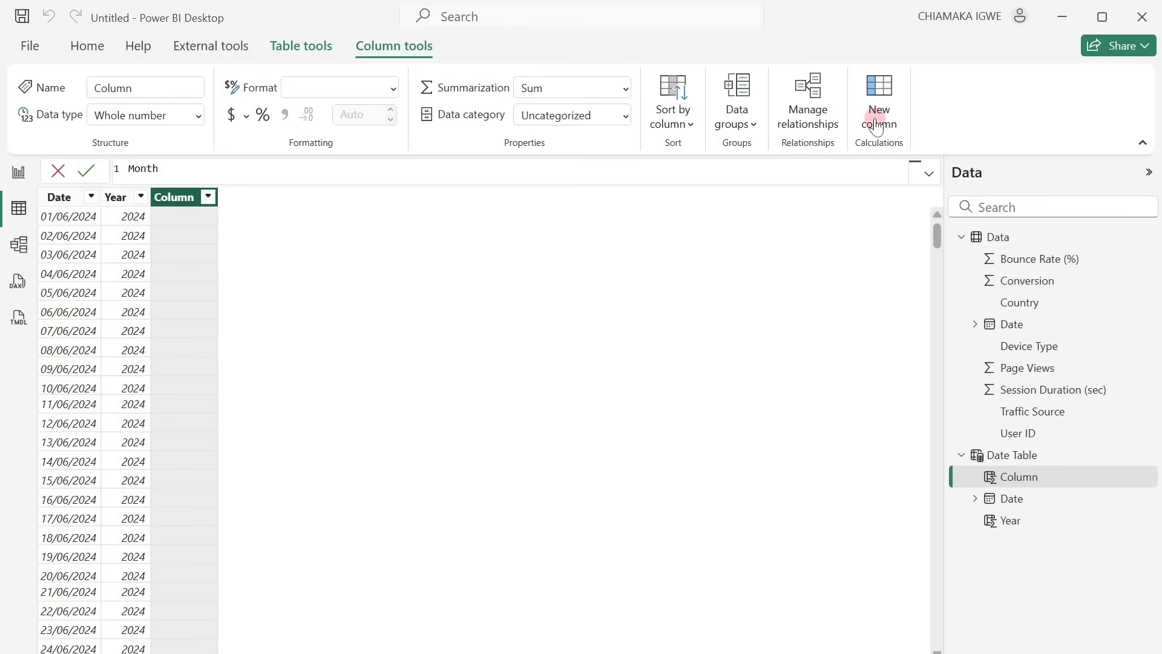
pyautogui.write(' = month')
pyautogui.press('Tab')
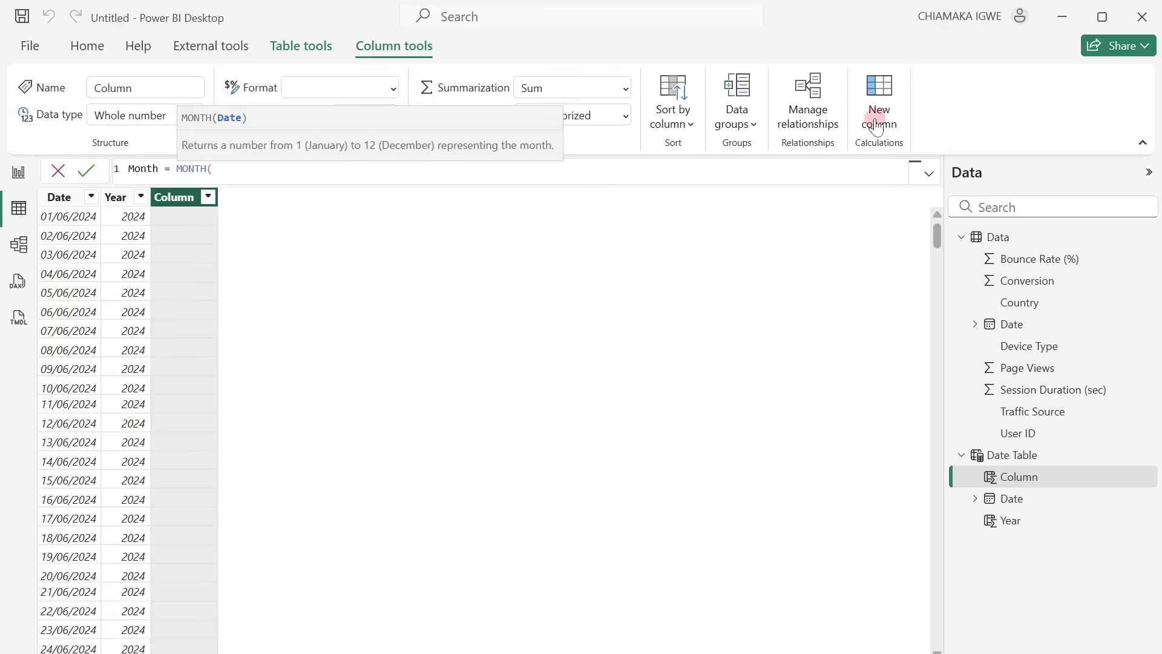
pyautogui.write('date')
pyautogui.press('Down')
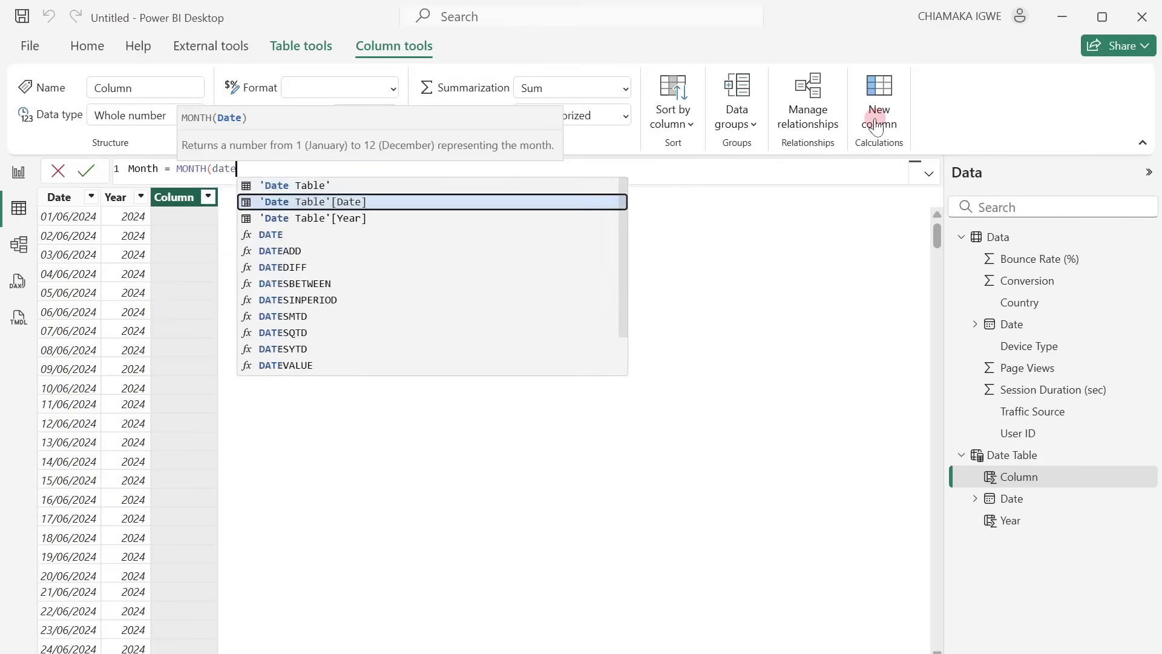
pyautogui.press('Tab')
pyautogui.write(')')
pyautogui.press('Return')
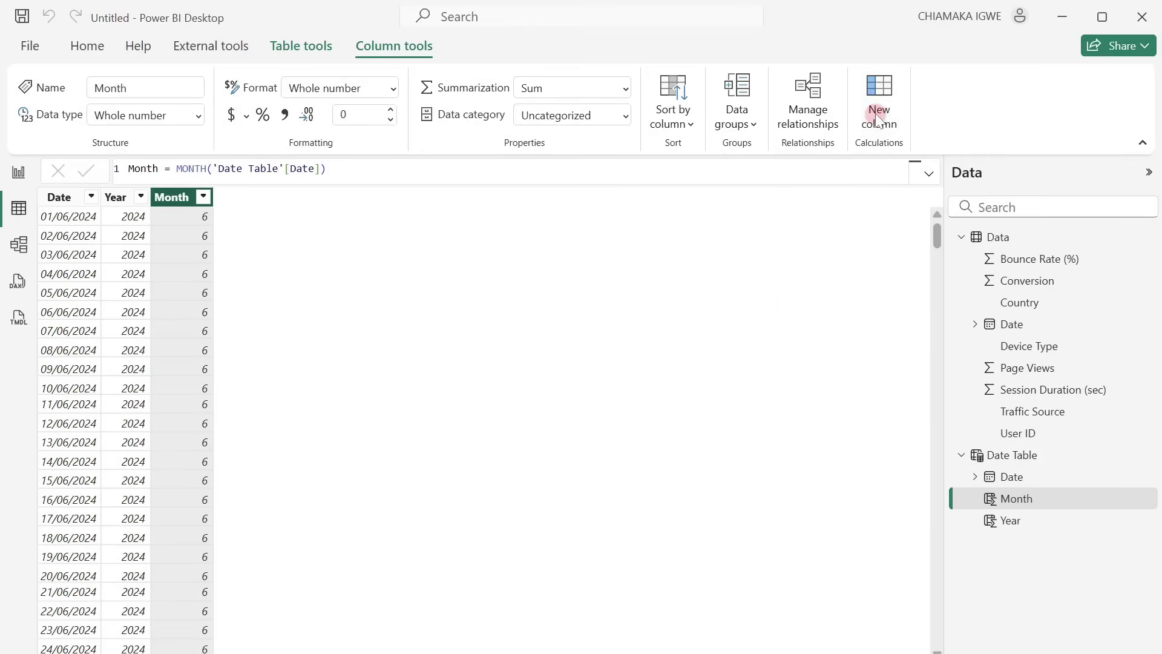
# Step: Add a calculated column to Date Table with the formula Month Name = FORMAT('Date Table'[Date],"mmm")
pyautogui.click(877, 118)
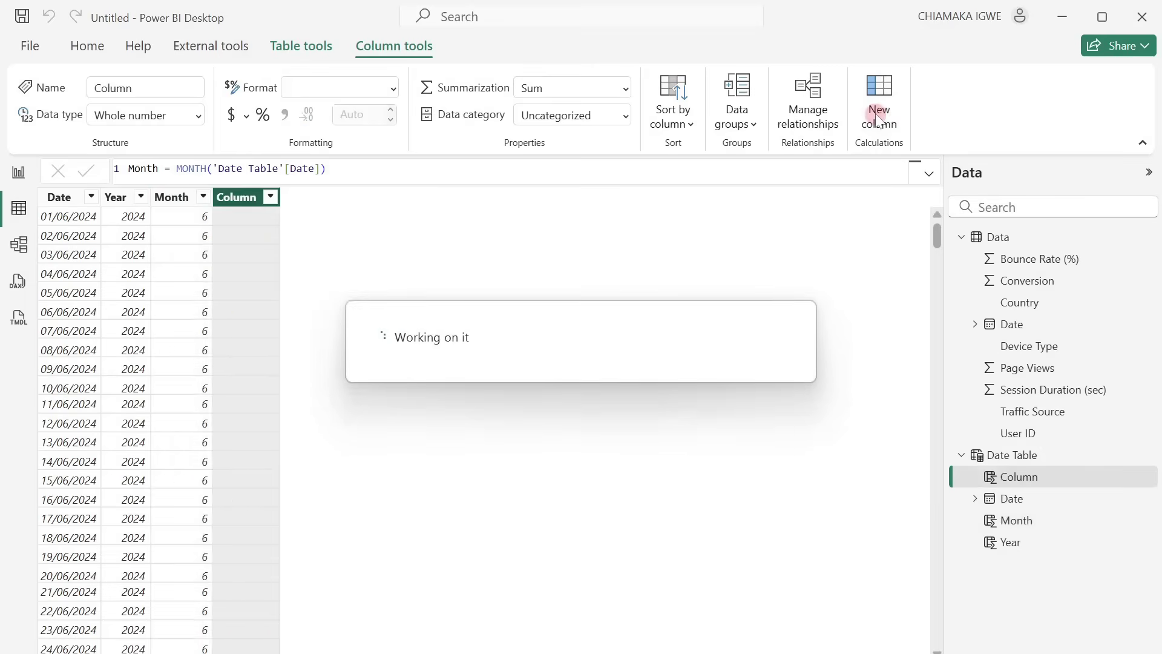
pyautogui.write('Month Name')
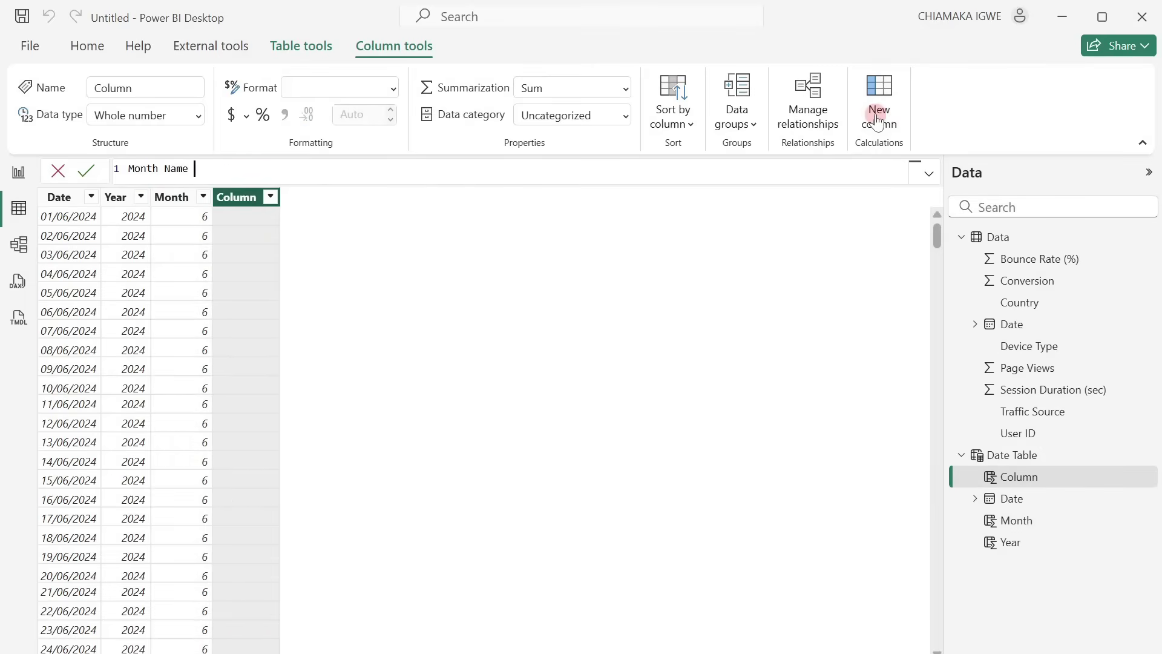
pyautogui.write(' = for')
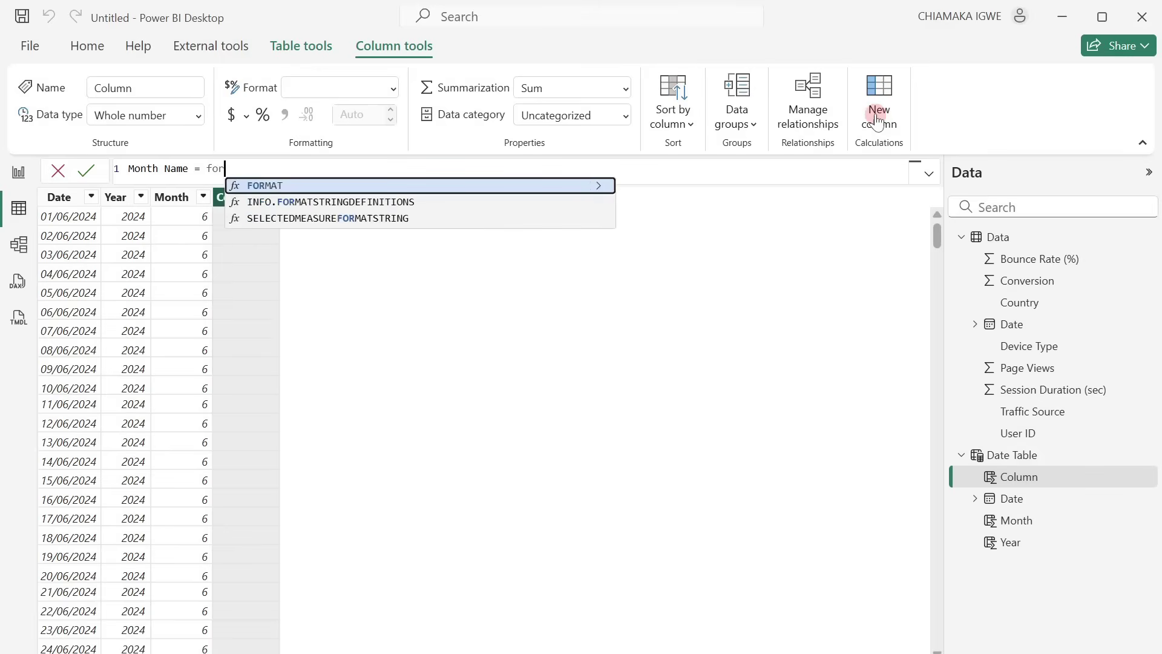
pyautogui.press('Tab')
pyautogui.write('date')
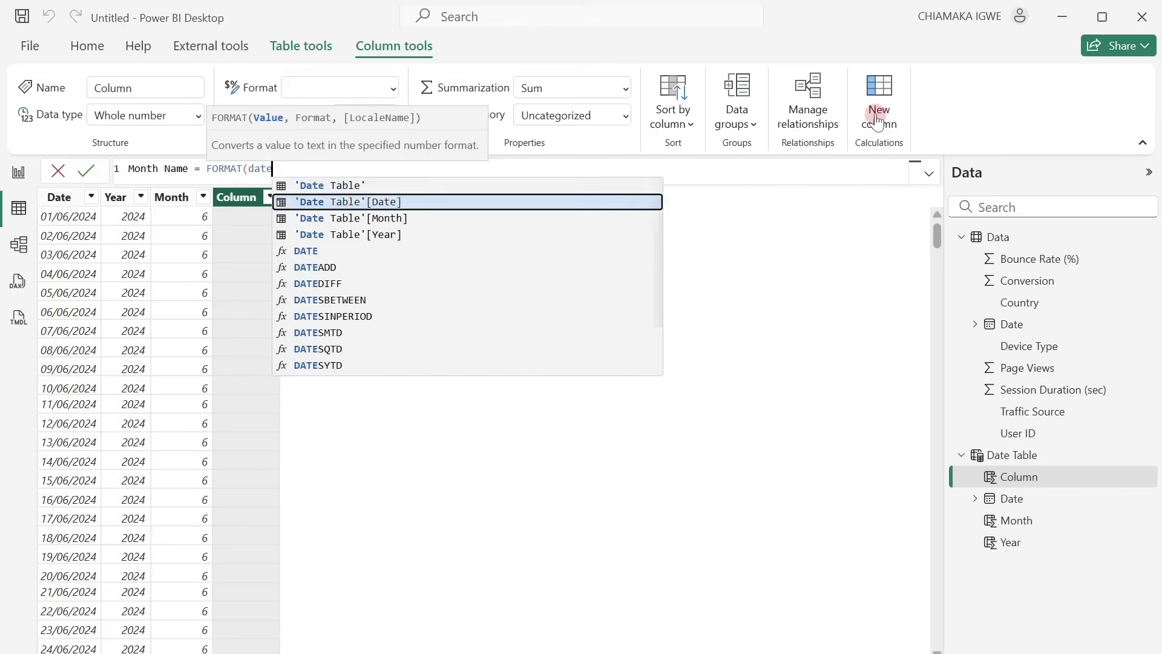
pyautogui.press('Tab')
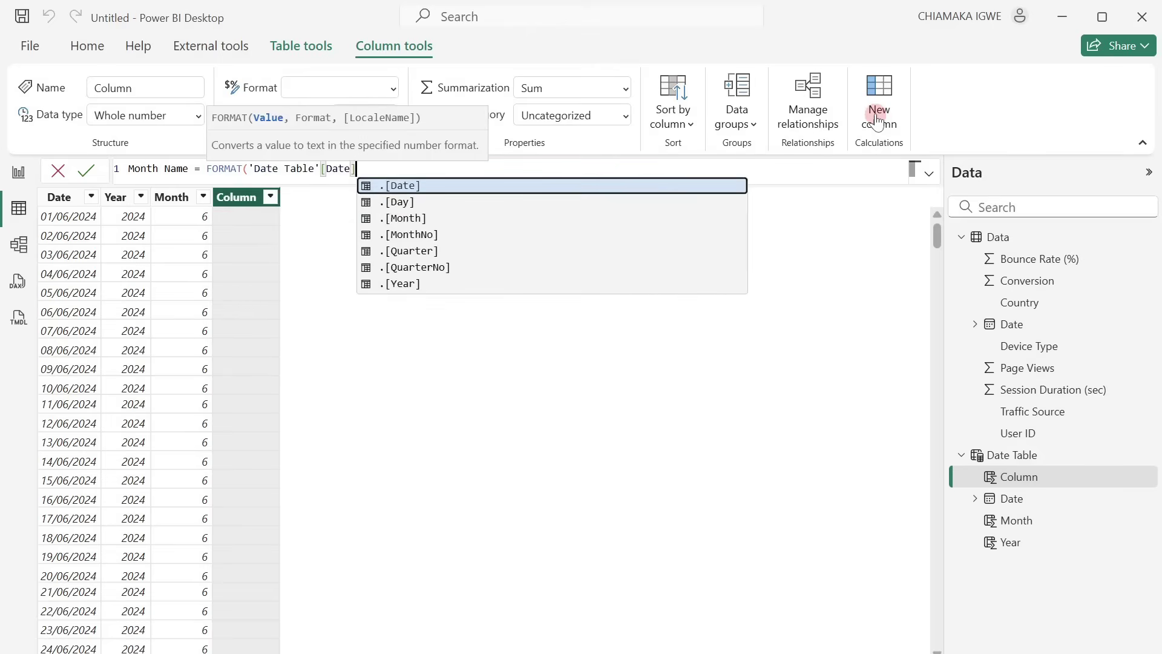
pyautogui.press('Escape')
pyautogui.write(',"mmm')
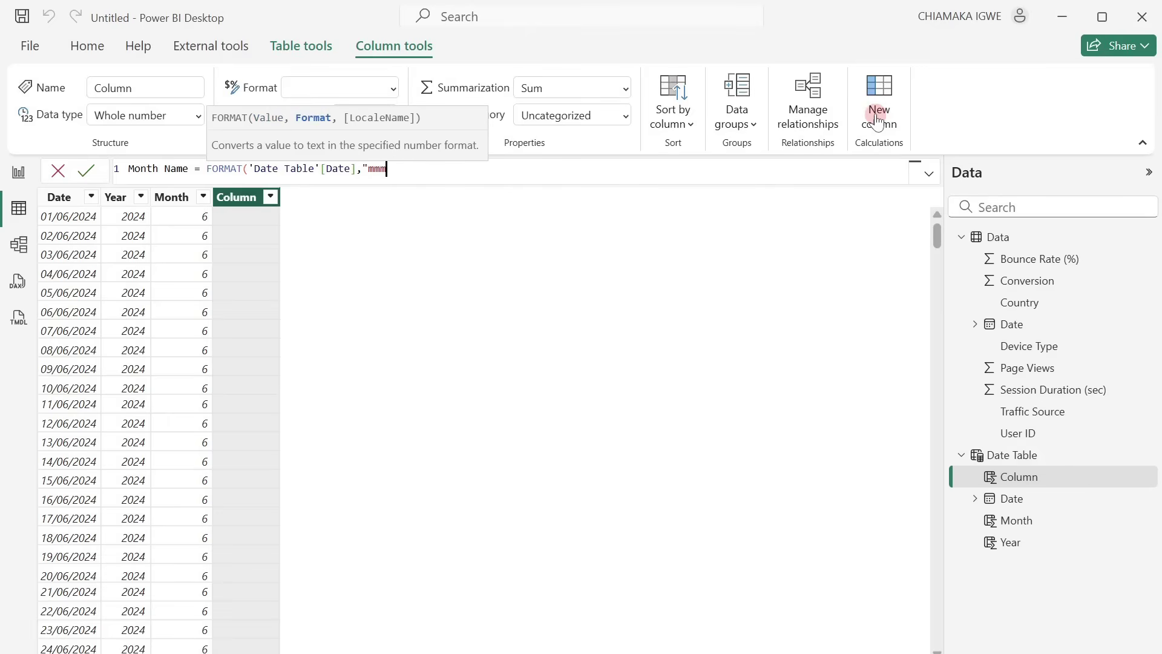
pyautogui.write('")')
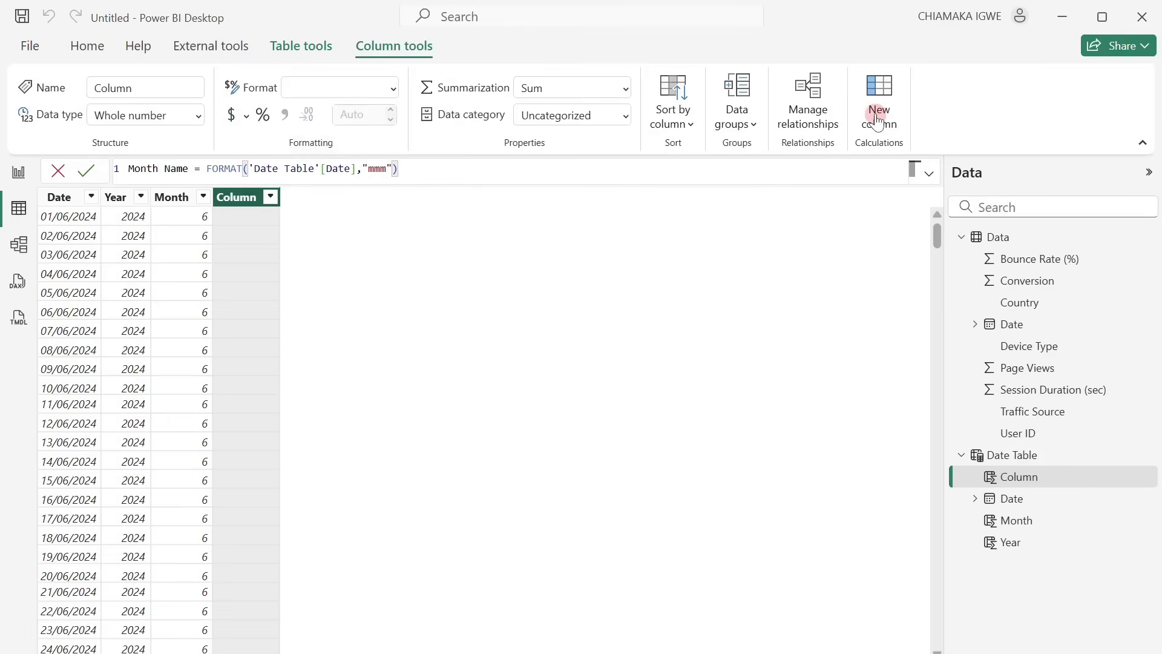
pyautogui.press('Return')
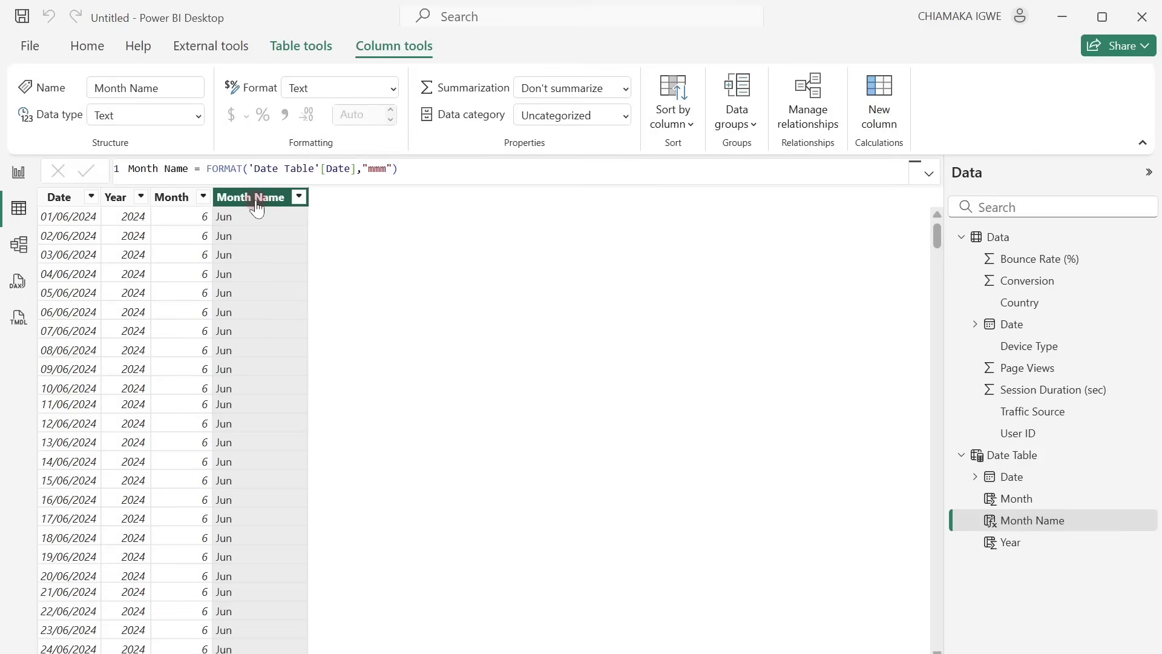
# Step: Sort the Month Name column by the Month column
pyautogui.click(679, 118)
pyautogui.click(685, 212)
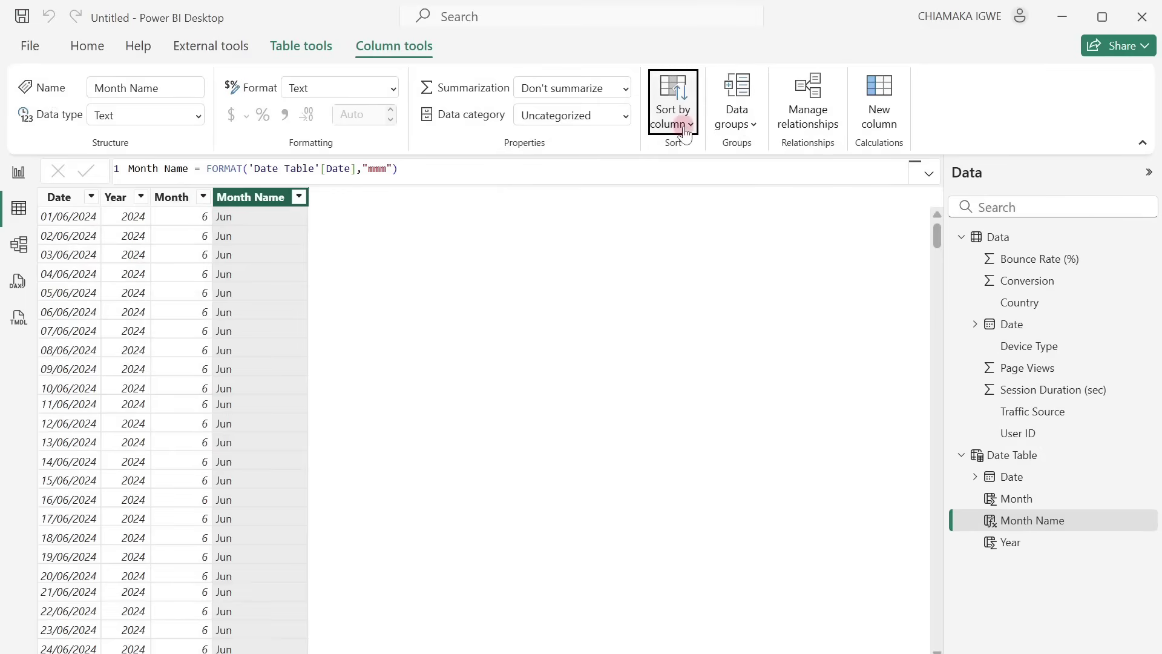
# Step: Create a relationship from the Date column of the Data table to the Date column of Date Table
pyautogui.click(809, 118)
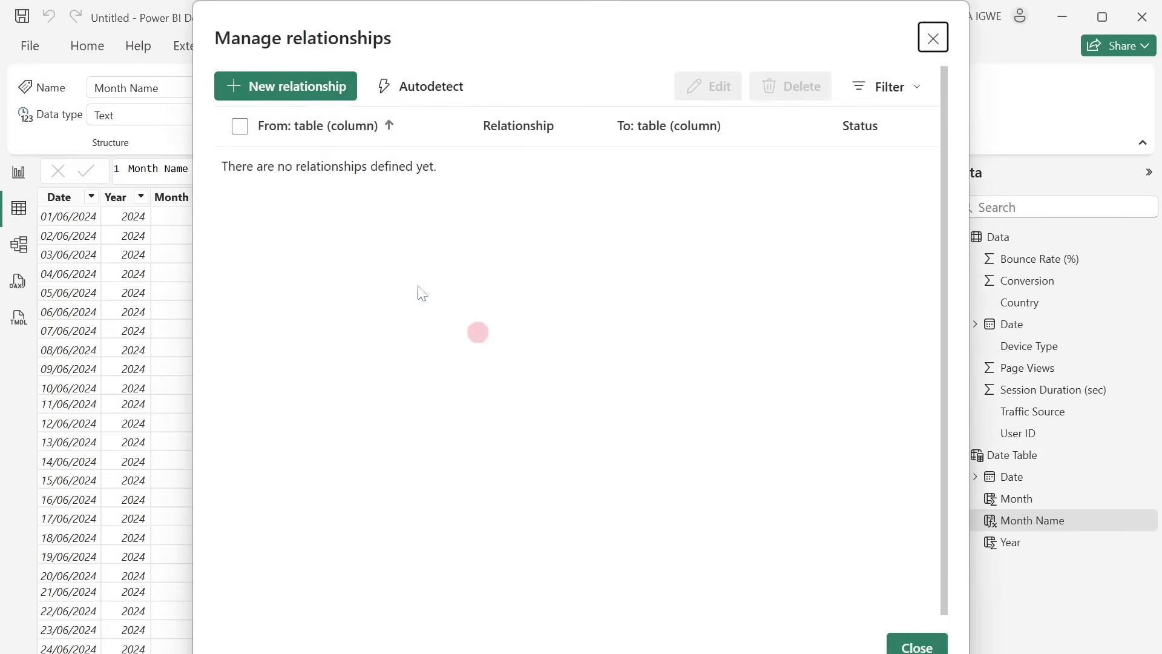
pyautogui.click(291, 91)
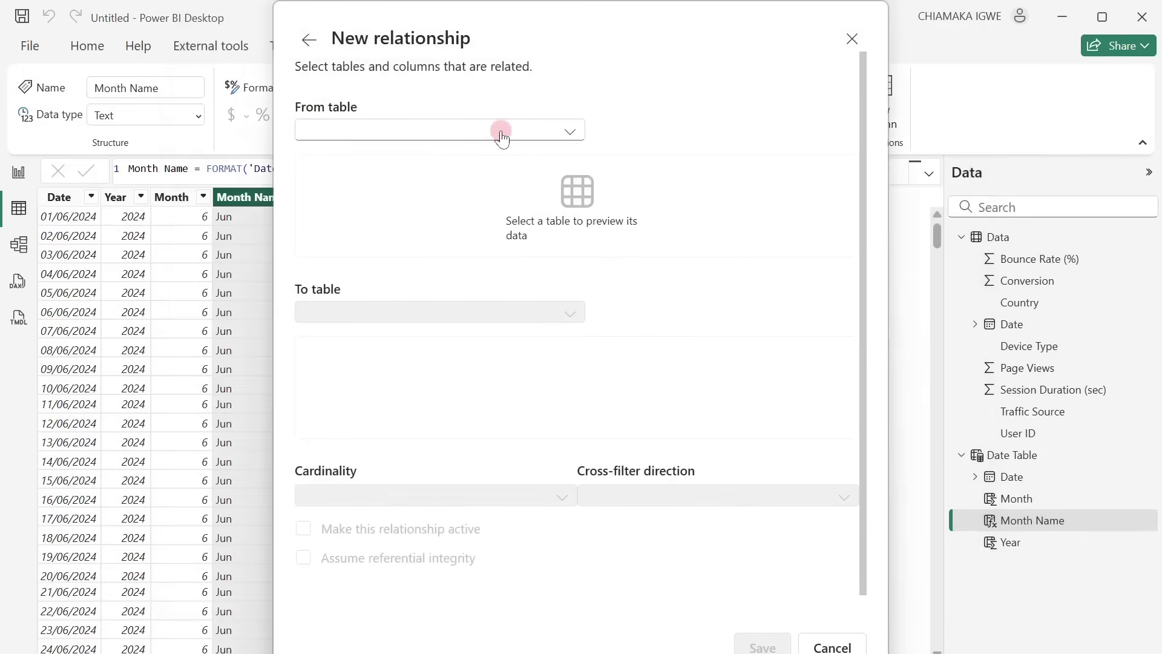
pyautogui.click(501, 130)
pyautogui.click(409, 155)
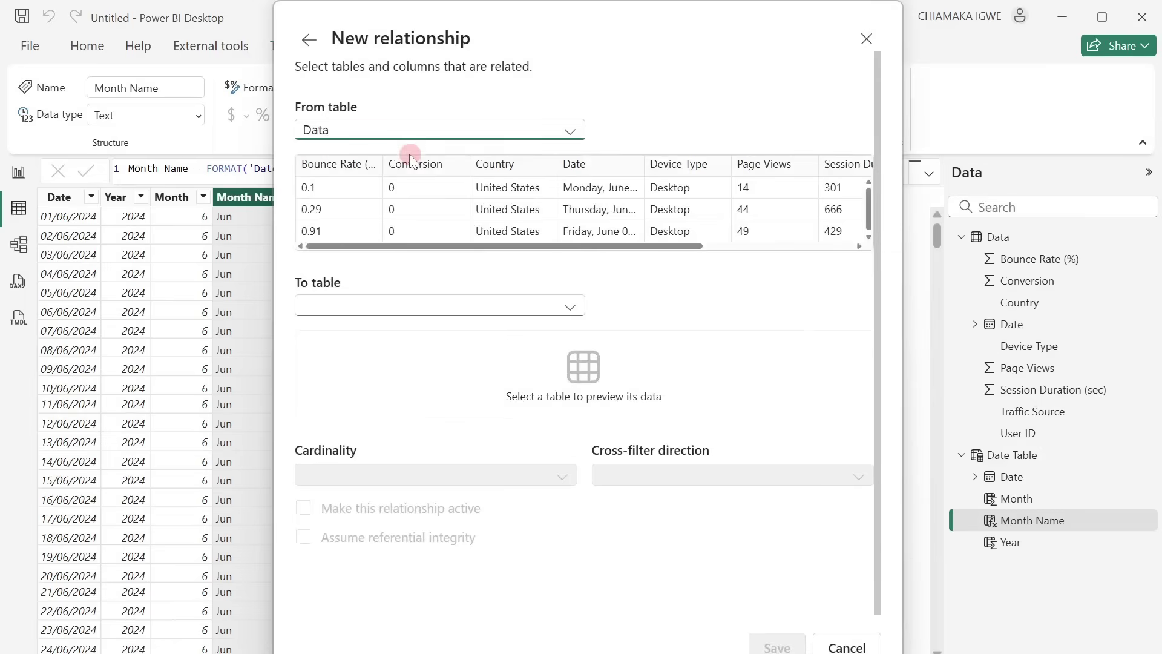
pyautogui.click(436, 306)
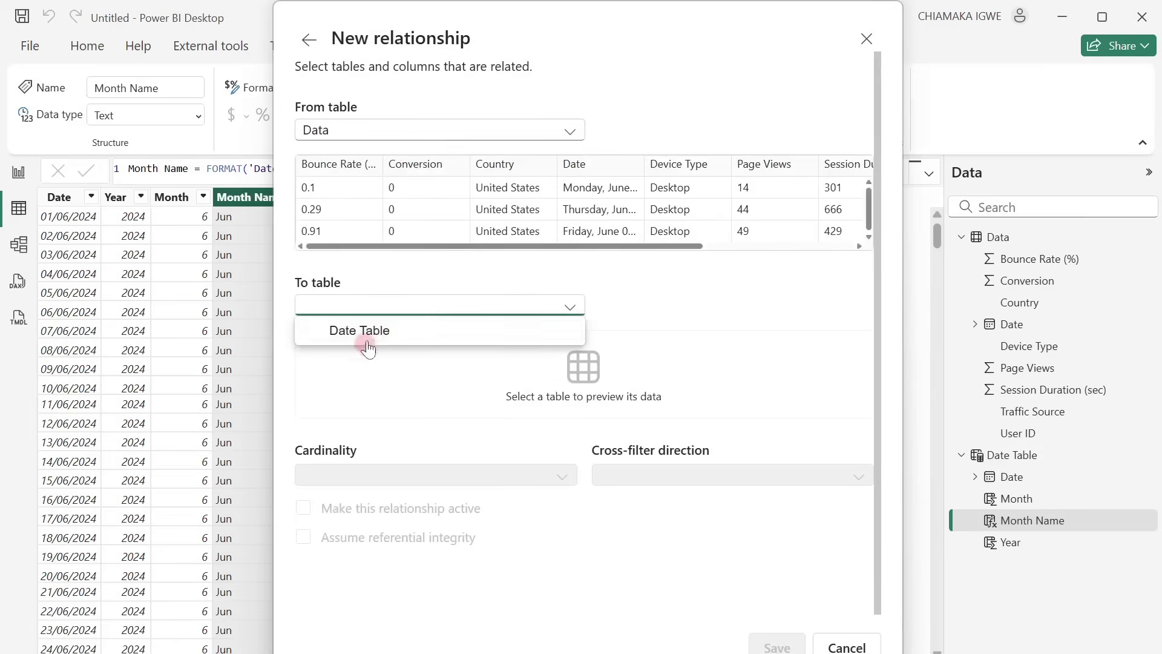
pyautogui.click(380, 332)
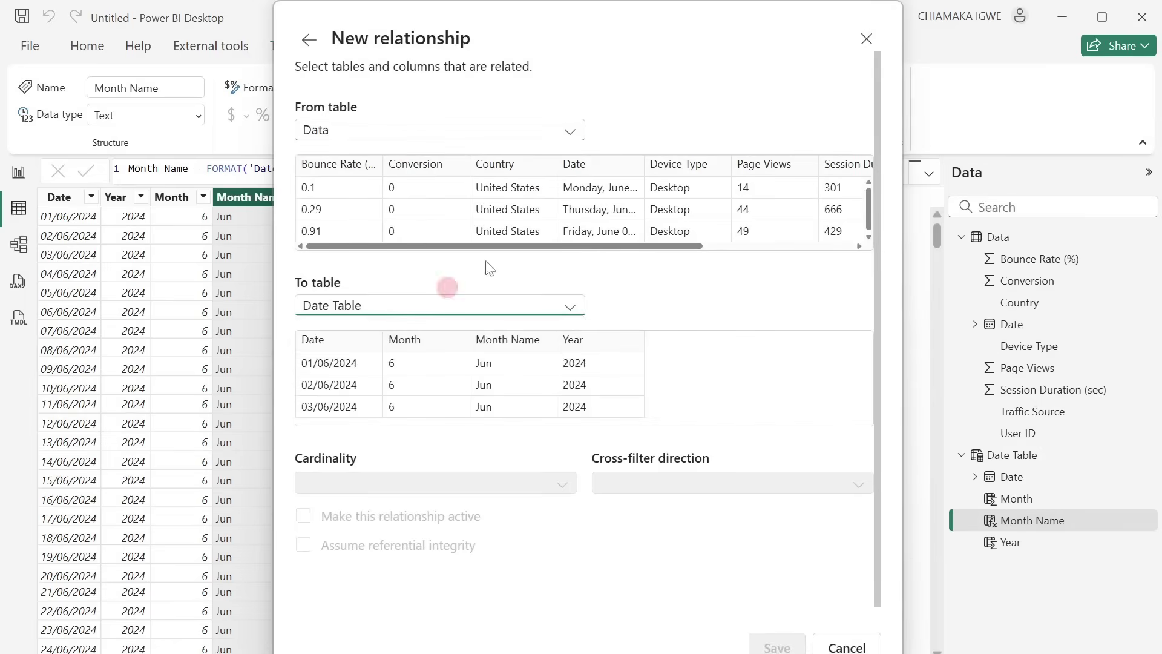
pyautogui.click(588, 166)
pyautogui.click(324, 340)
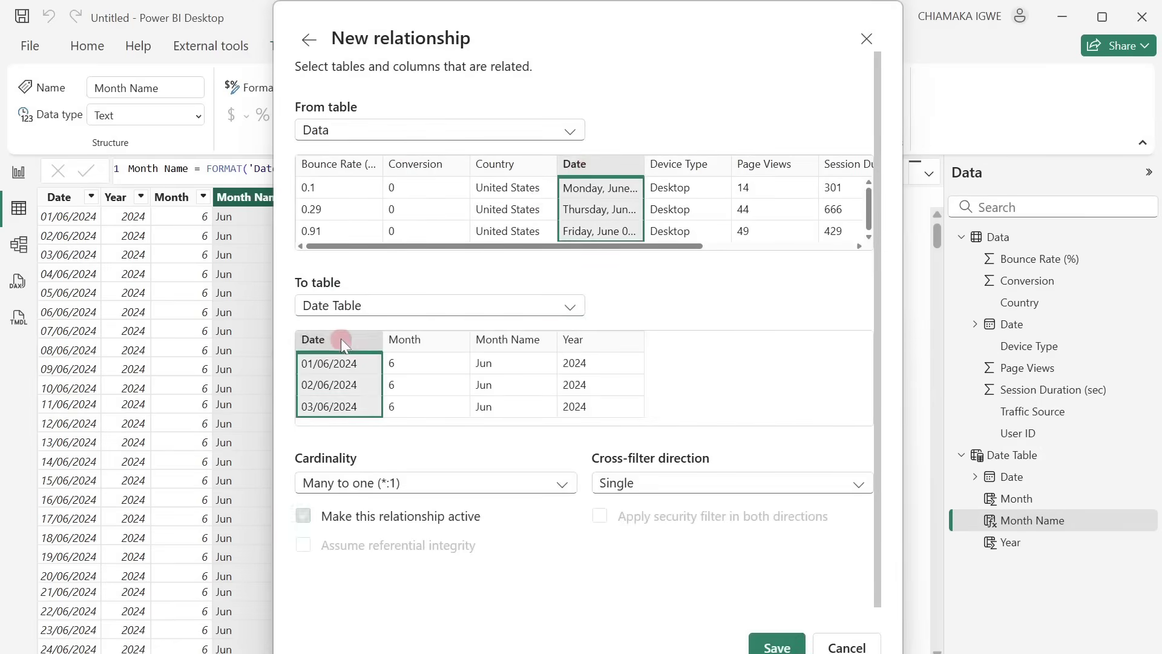
pyautogui.click(773, 644)
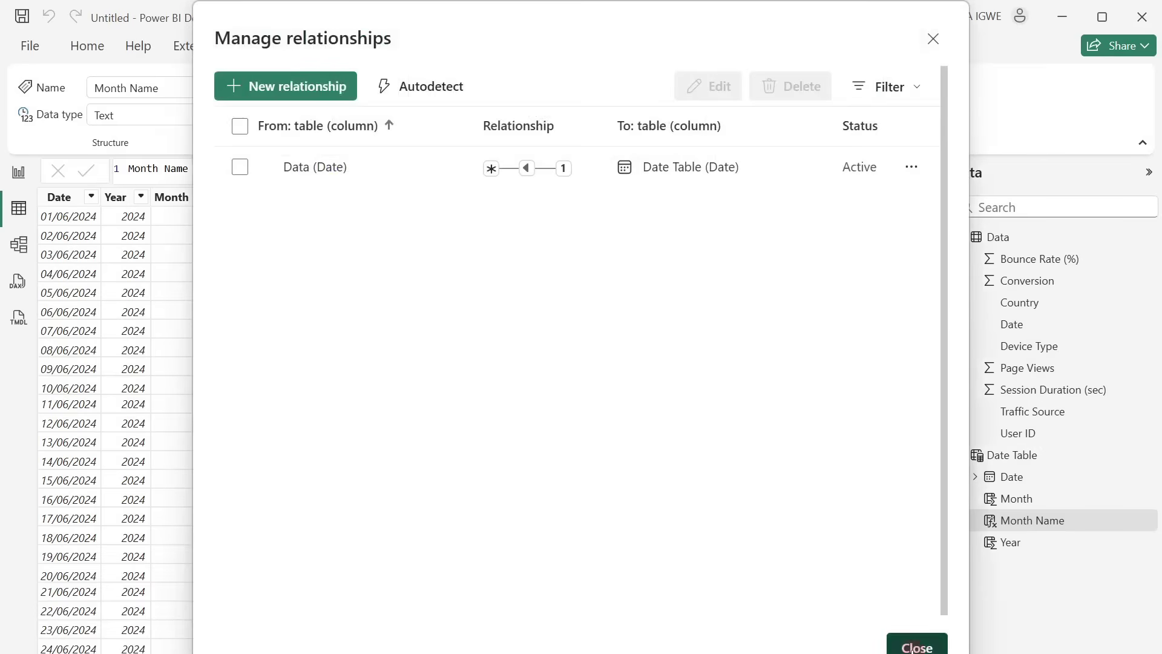
pyautogui.click(912, 647)
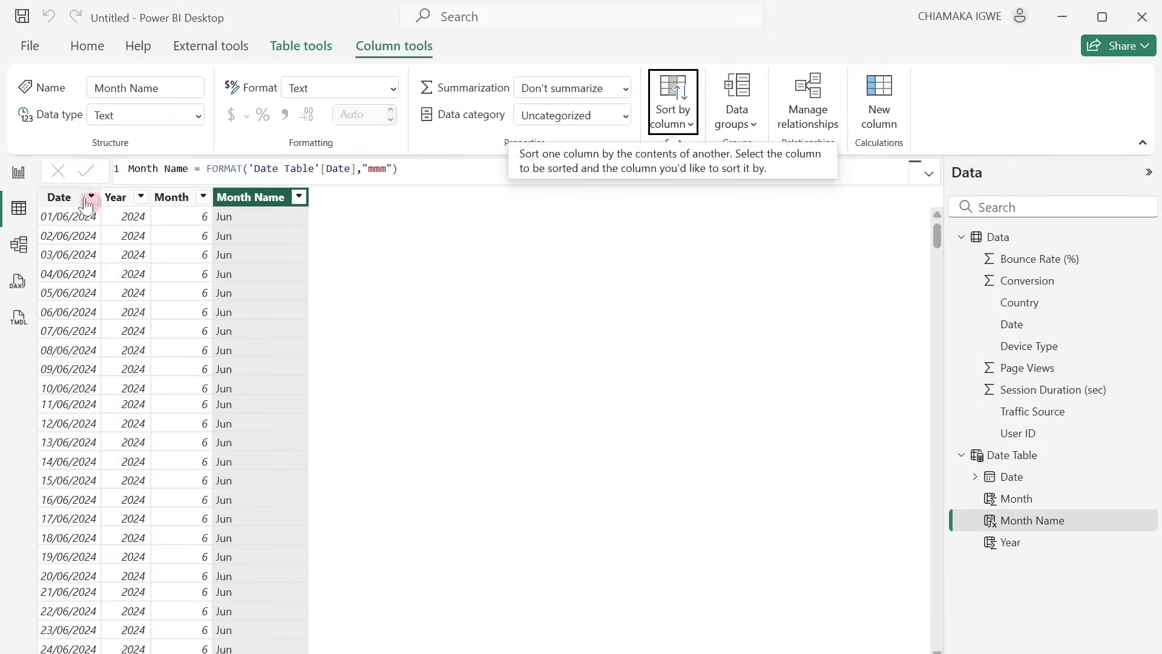
# Step: View the data model, and switch to the published Web Analytics report in the browser to inspect its Period slicer
pyautogui.click(19, 244)
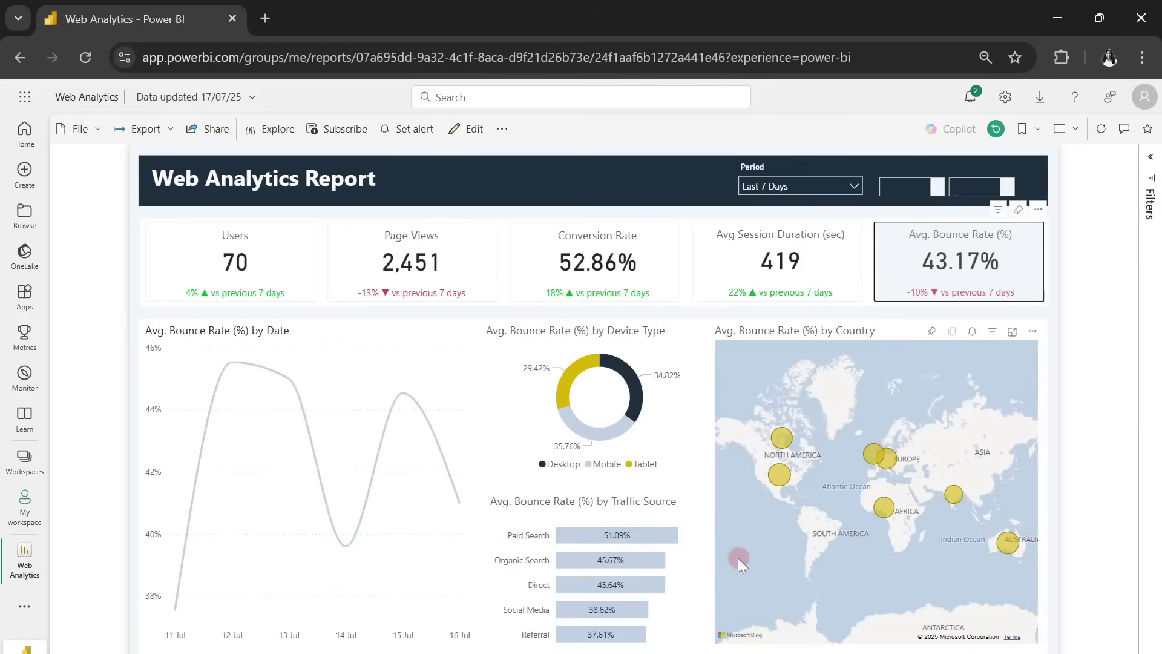
pyautogui.click(817, 183)
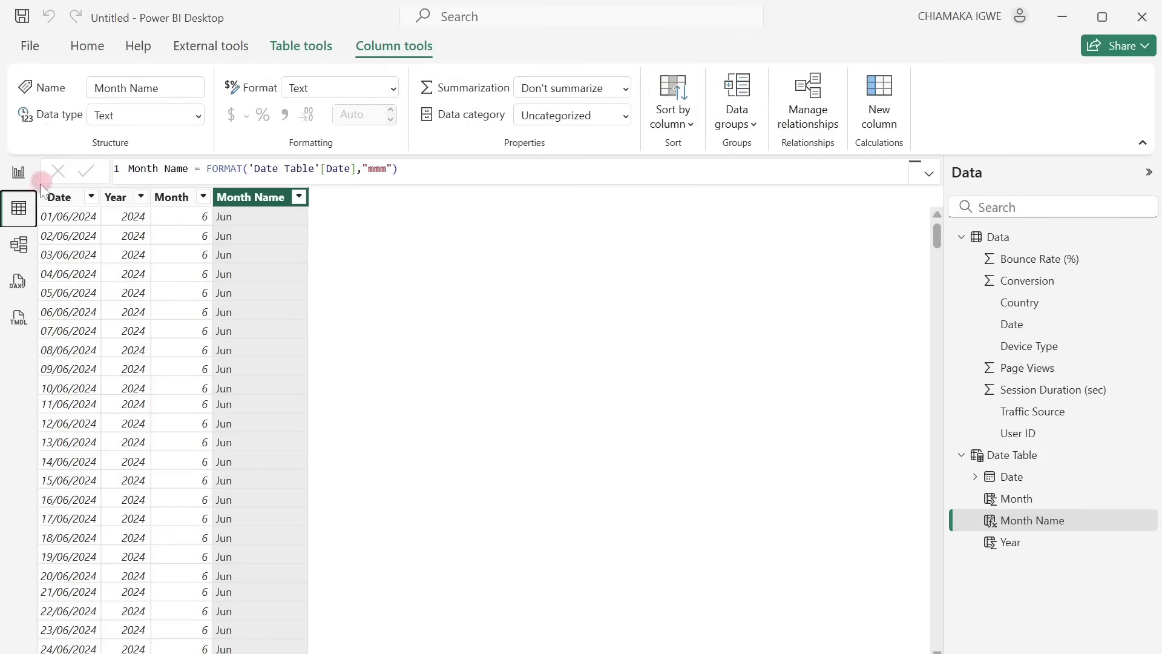
# Step: Enter a new table with Period and Sort columns: Last 7 Days 1, Last 30 Days 2, Last 90 Days 3, Last 365 Days 4, Custom 5
pyautogui.click(19, 175)
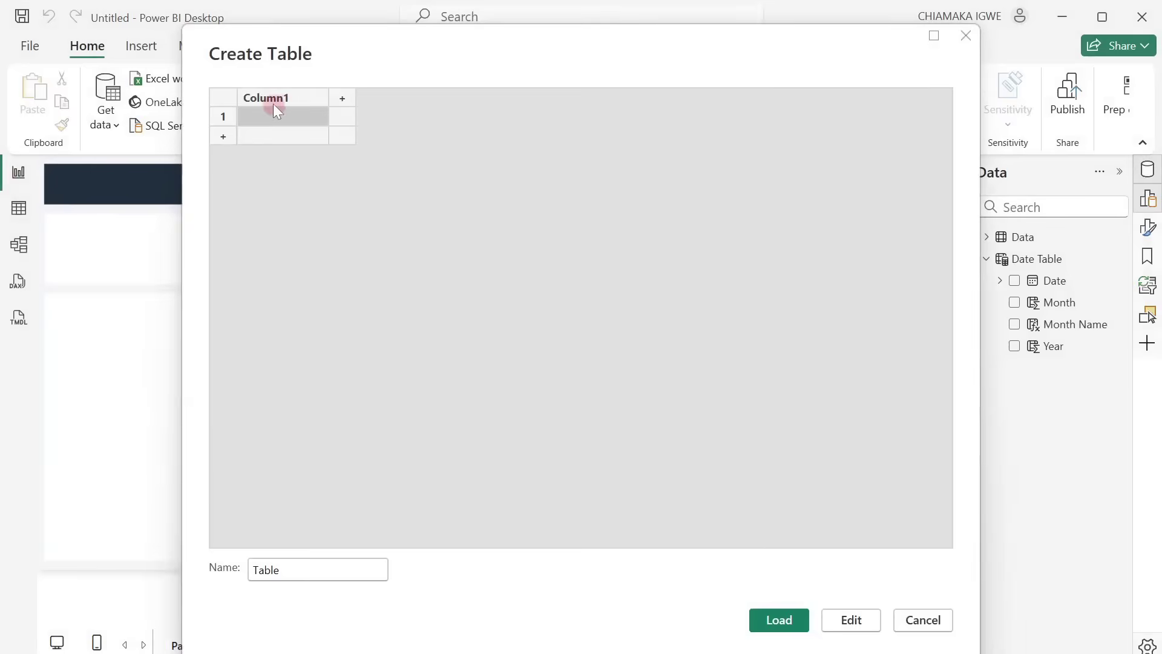
pyautogui.click(267, 98)
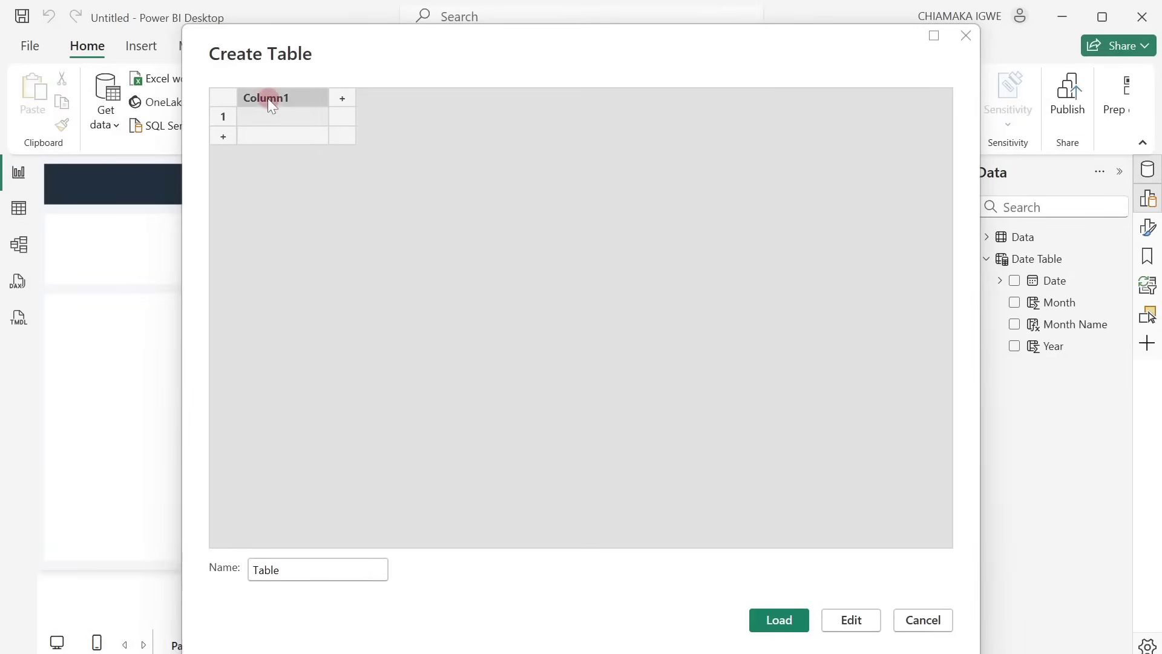
pyautogui.write('Period\tSort Last 7 Days\t1 Last 30 Days\t2 Last 90 Days\t3 Last 365 Days\t4 Custom\t5')
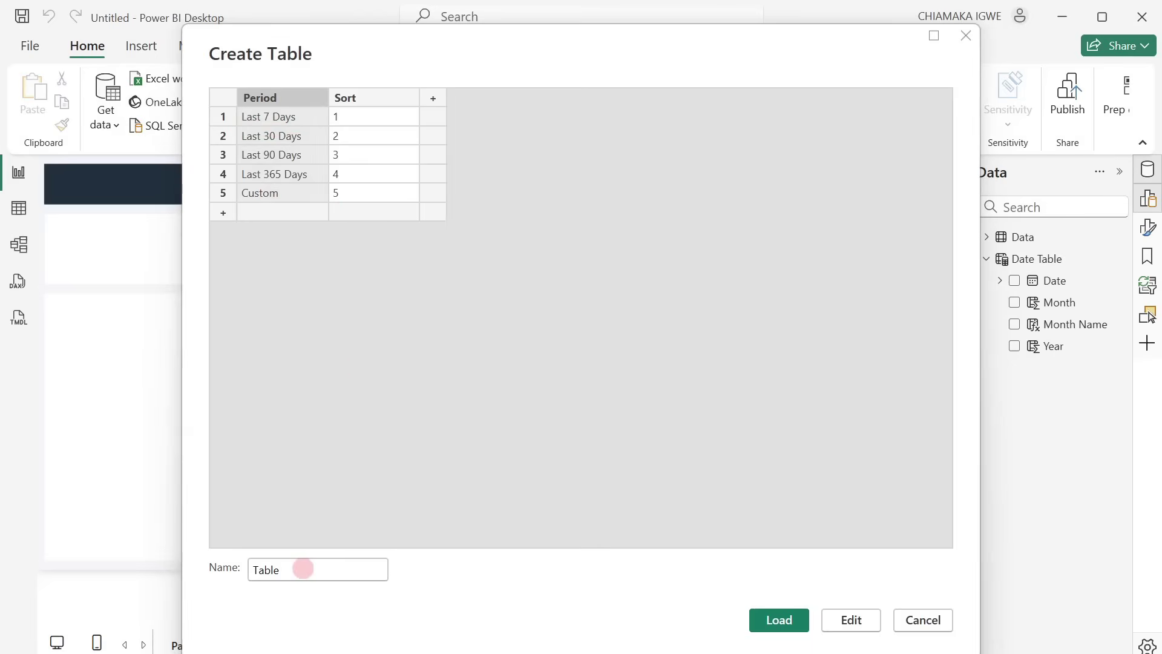
# Step: Name the manually entered period table Date Range and load it into the model
pyautogui.click(303, 568)
pyautogui.press('BackSpace')
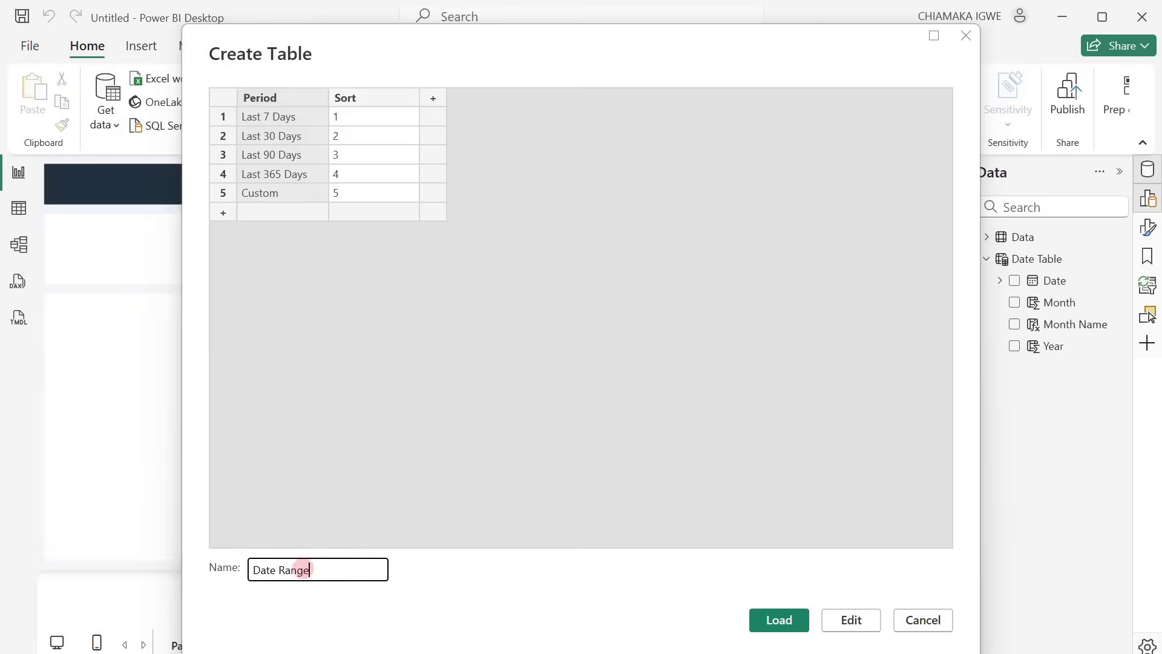
pyautogui.click(782, 615)
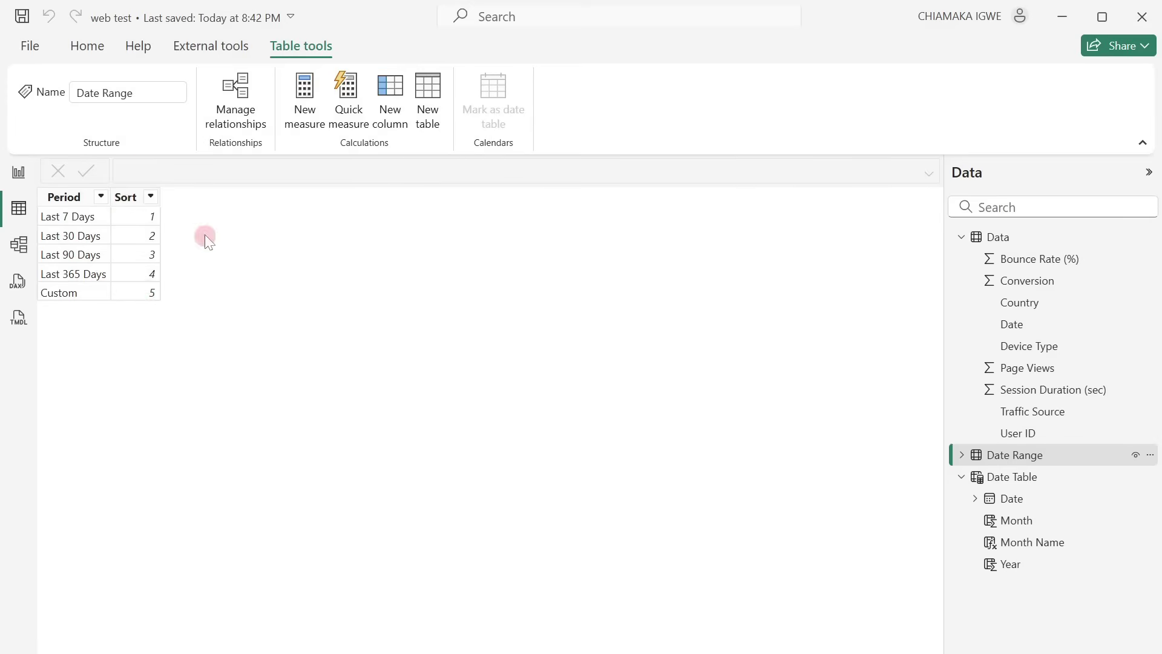
# Step: Create an empty manually entered table named _Measures and load it into the model
pyautogui.click(18, 175)
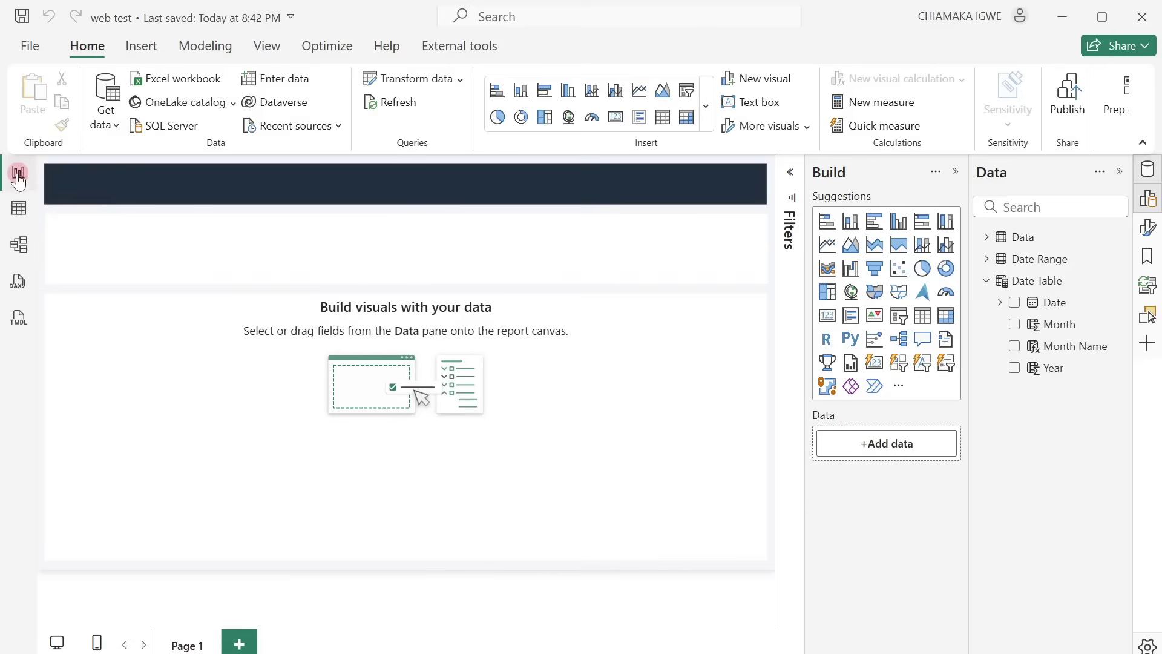
pyautogui.click(298, 80)
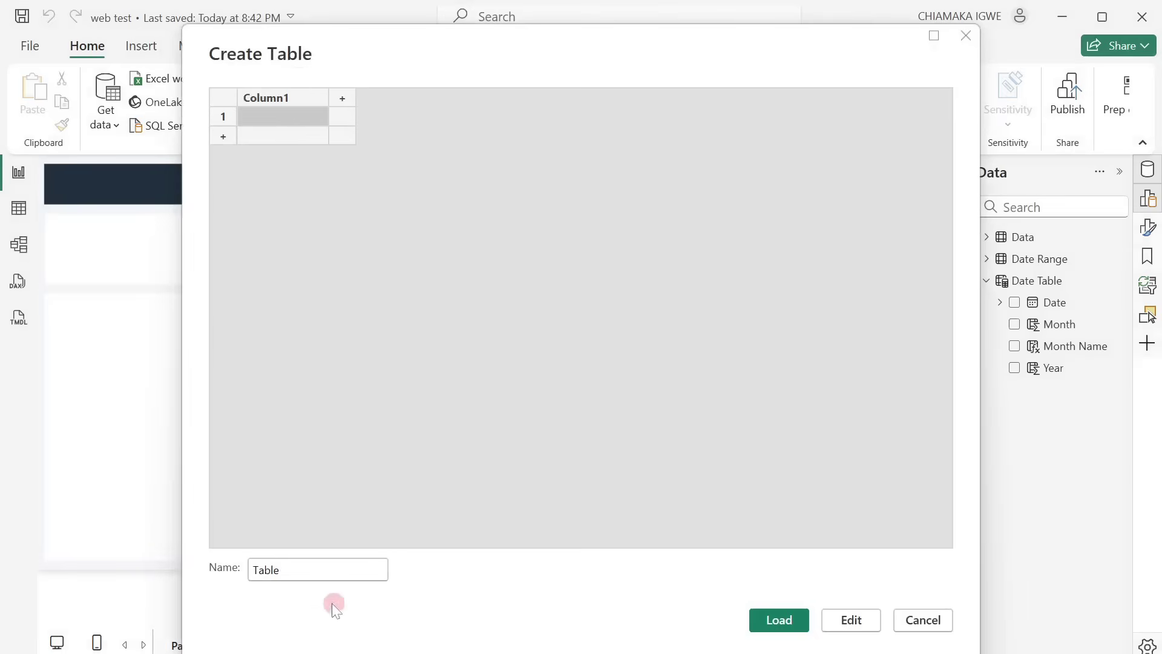
pyautogui.click(306, 570)
pyautogui.press('BackSpace')
pyautogui.press('BackSpace')
pyautogui.press('BackSpace')
pyautogui.press('BackSpace')
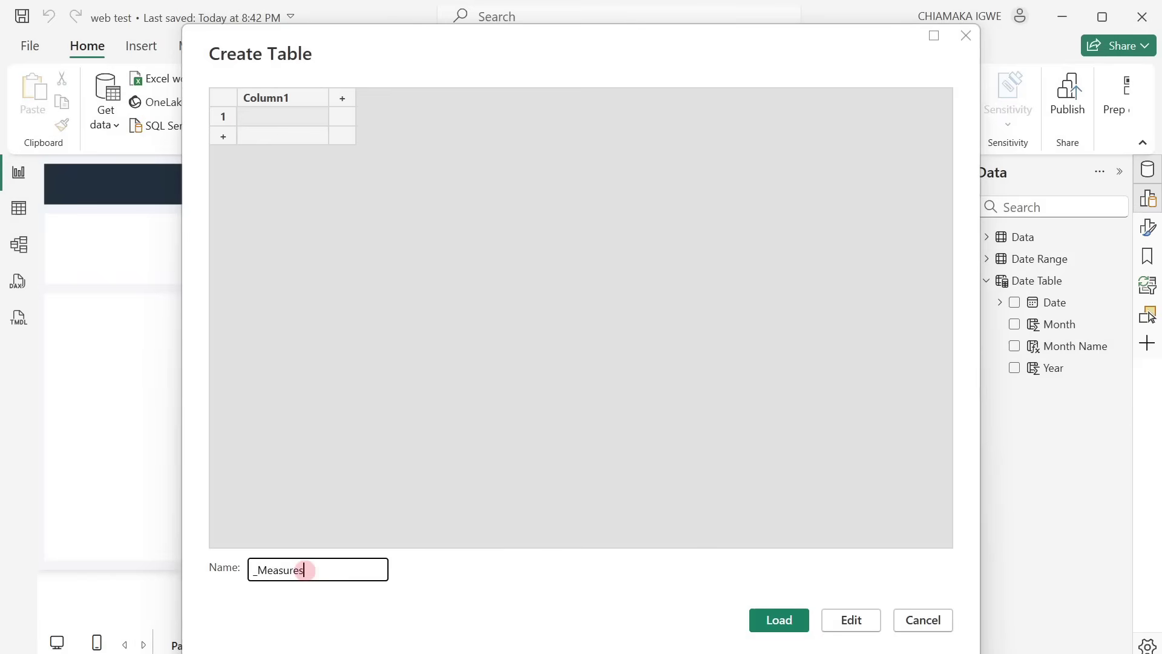
pyautogui.click(779, 621)
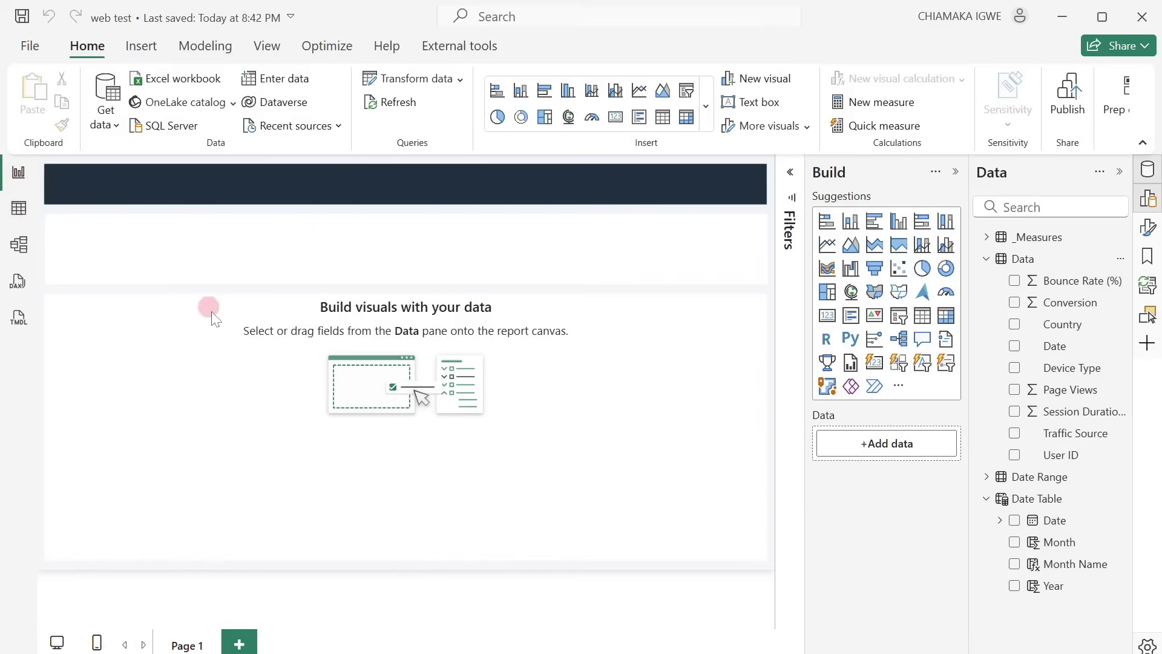
# Step: Display the rows of the Data table and select its User ID column for review
pyautogui.click(17, 218)
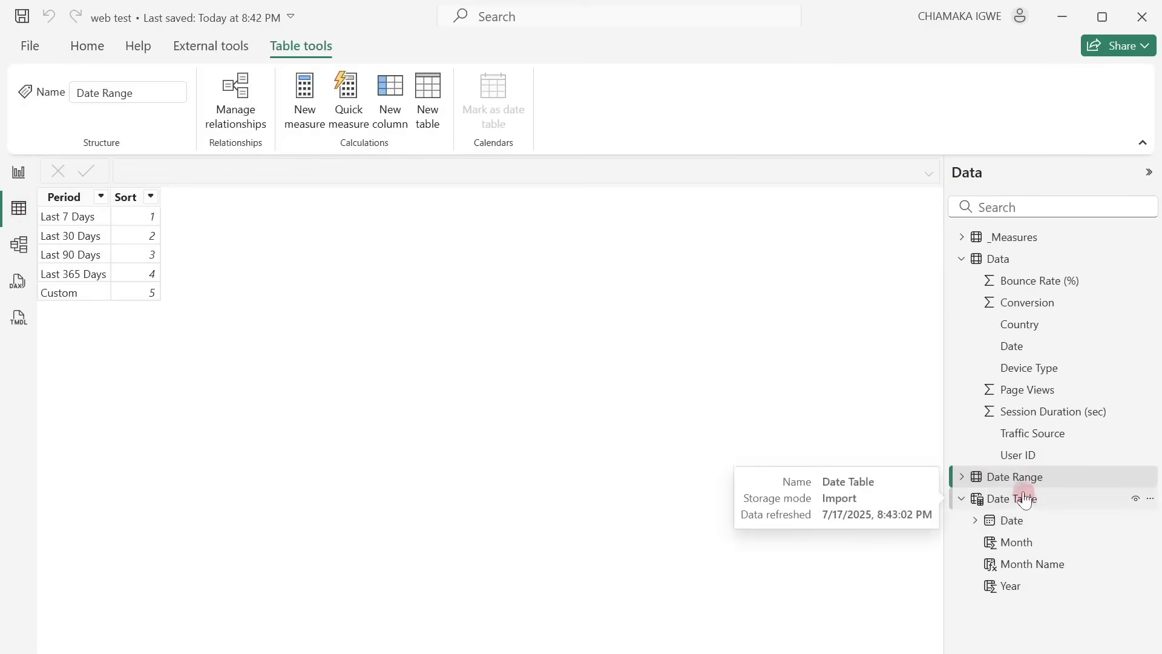
pyautogui.click(998, 259)
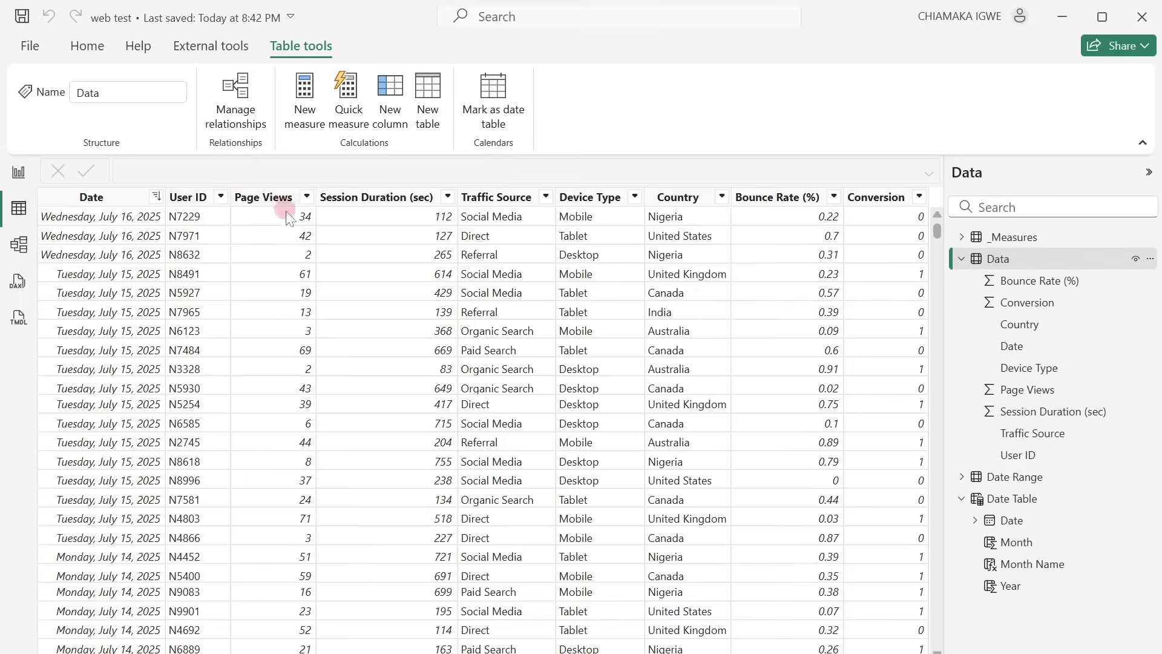
pyautogui.click(191, 200)
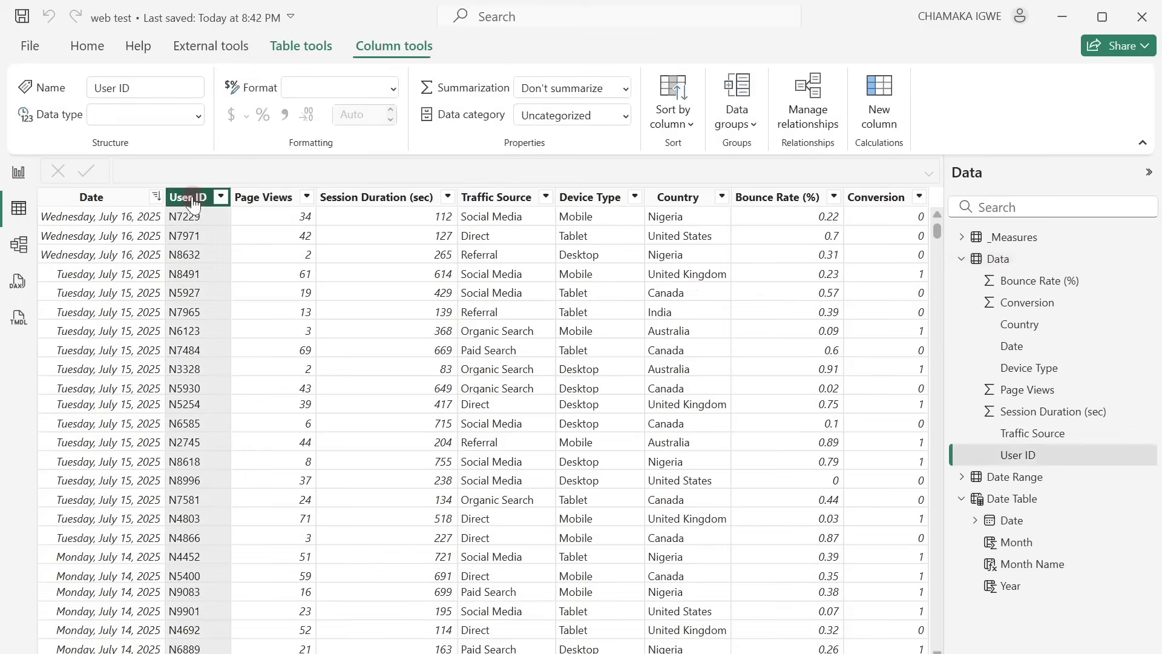
# Step: Review the User ID, Page Views, Session Duration (sec), Bounce Rate (%) and Conversion columns of the Data table, including Conversion's distinct values
pyautogui.click(196, 281)
pyautogui.click(207, 208)
pyautogui.click(275, 200)
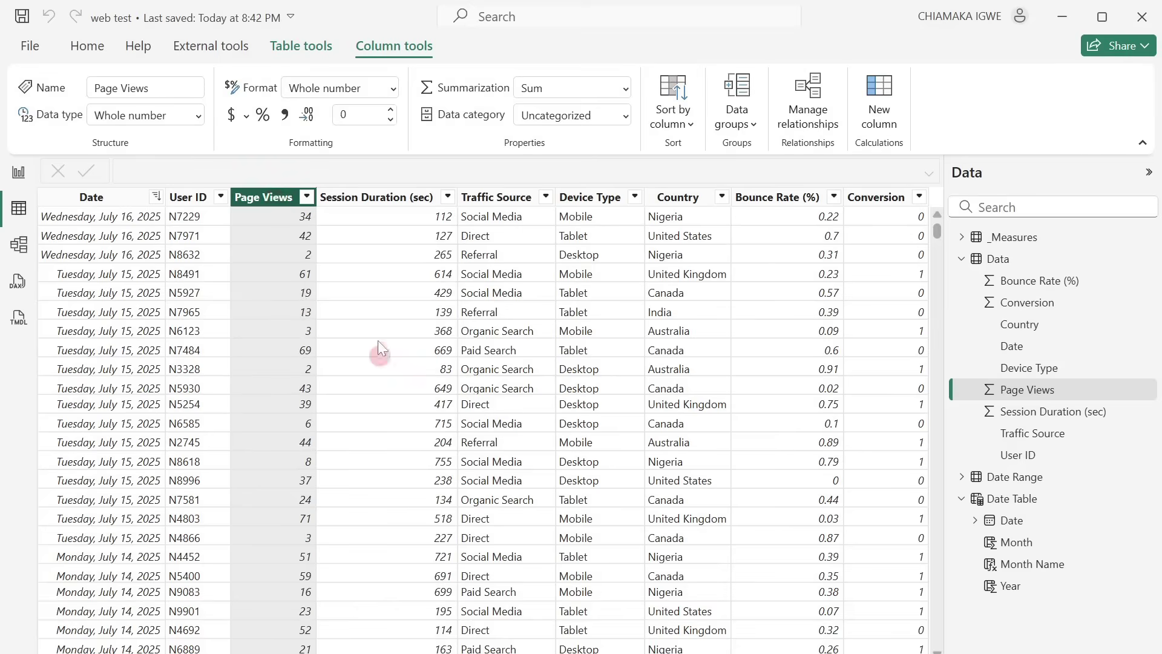
pyautogui.click(394, 200)
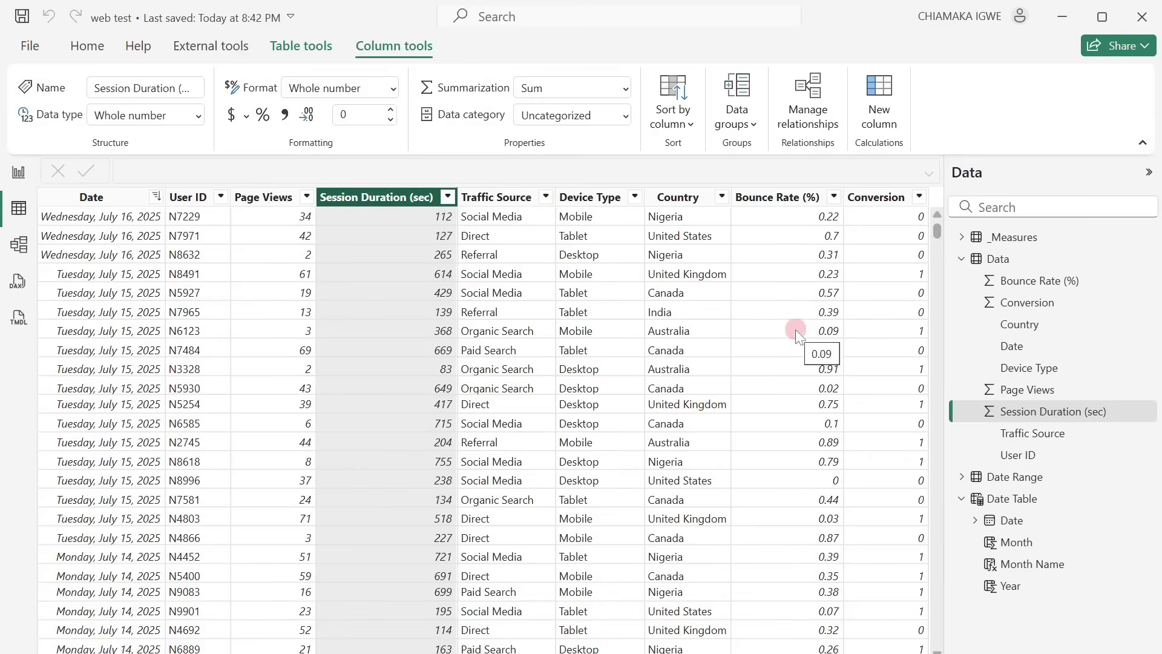
pyautogui.click(786, 200)
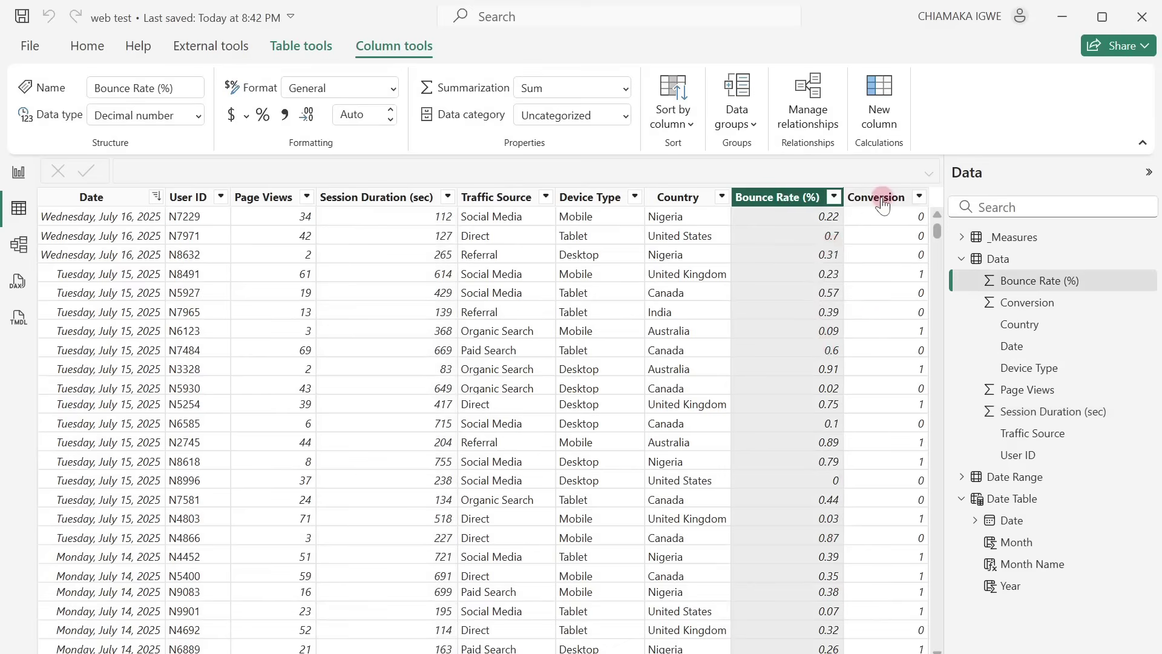
pyautogui.click(881, 200)
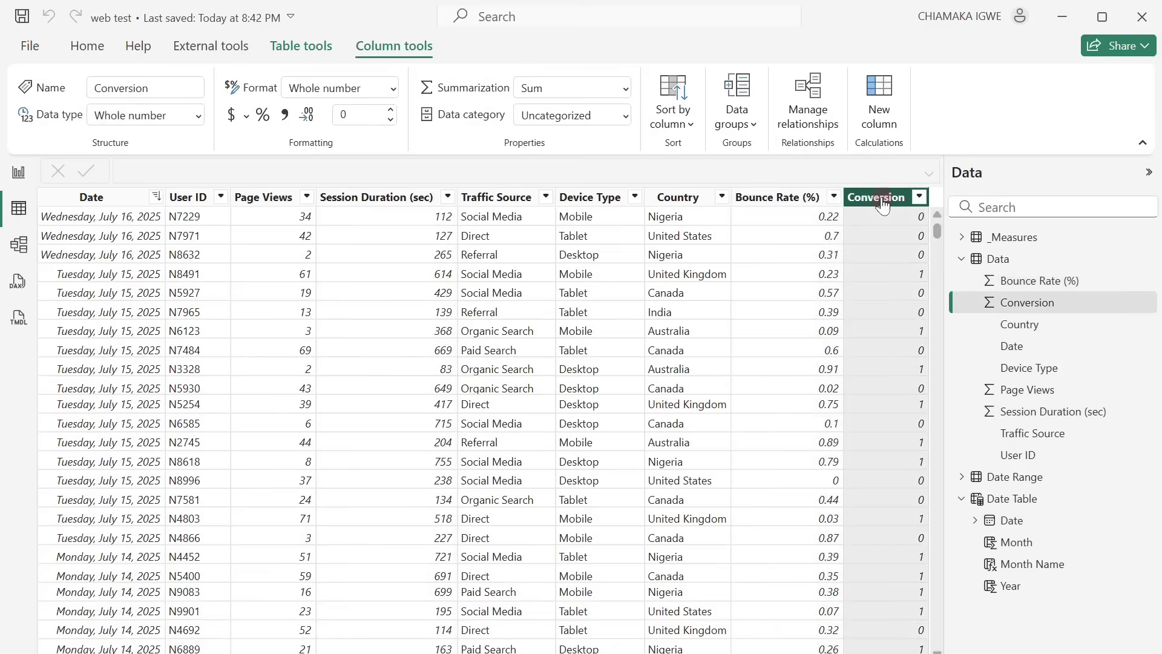
pyautogui.click(917, 198)
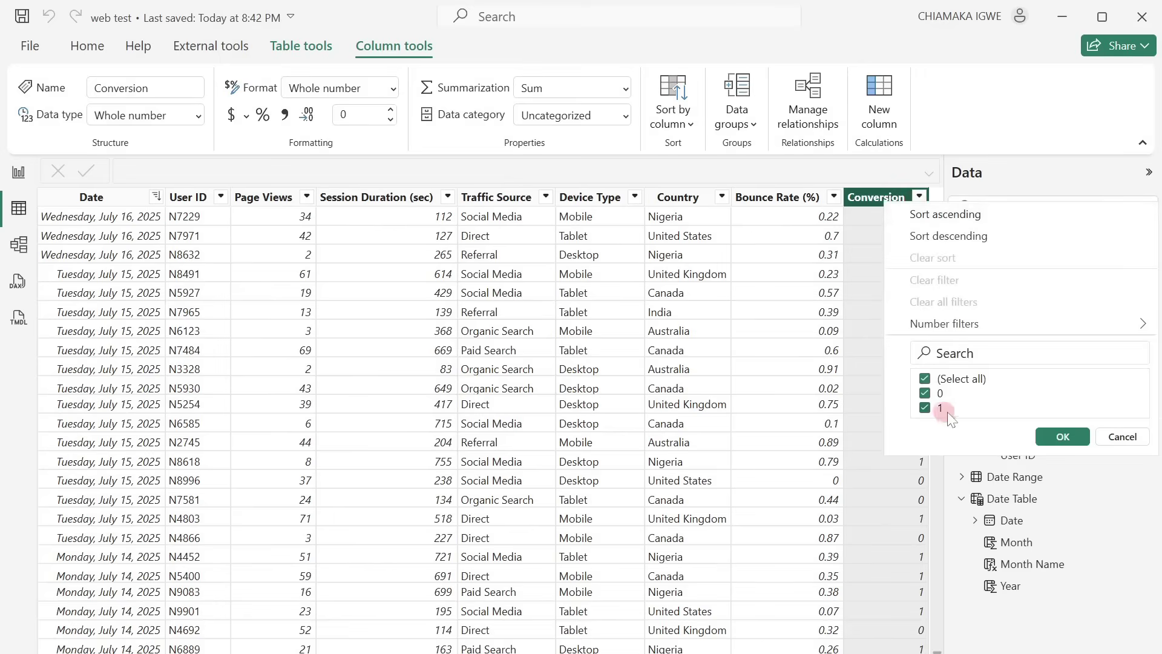
pyautogui.click(1109, 437)
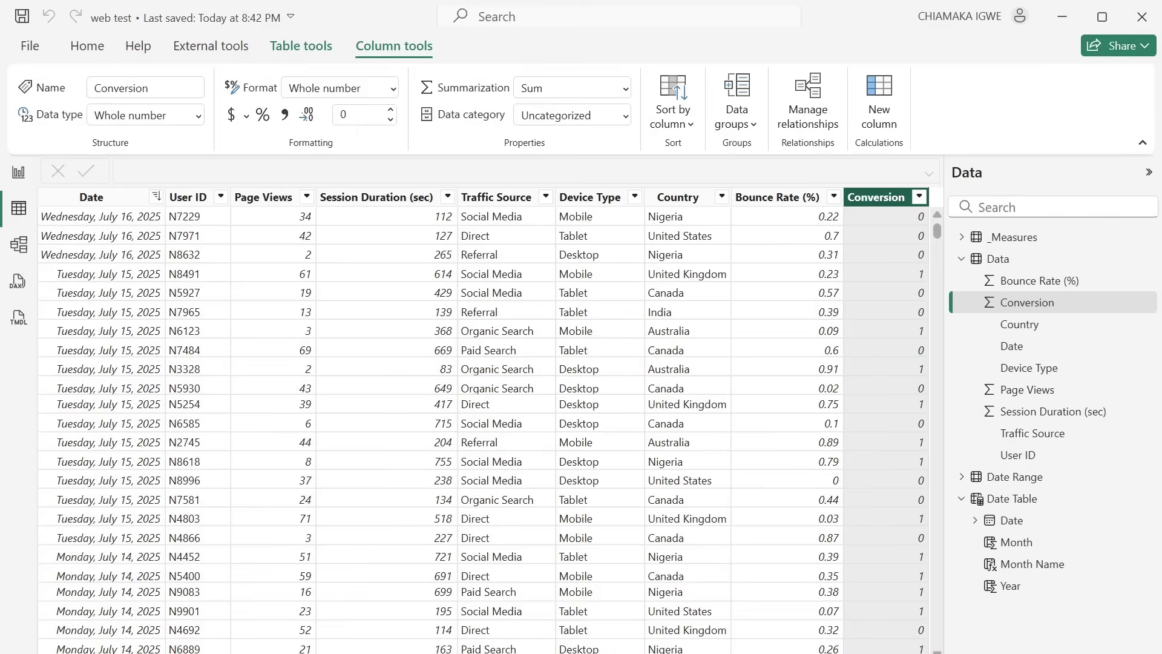
# Step: Switch to the published Web Analytics report in the browser and compare its cards for the Last 7 Days and Last 30 Days periods
pyautogui.click(605, 596)
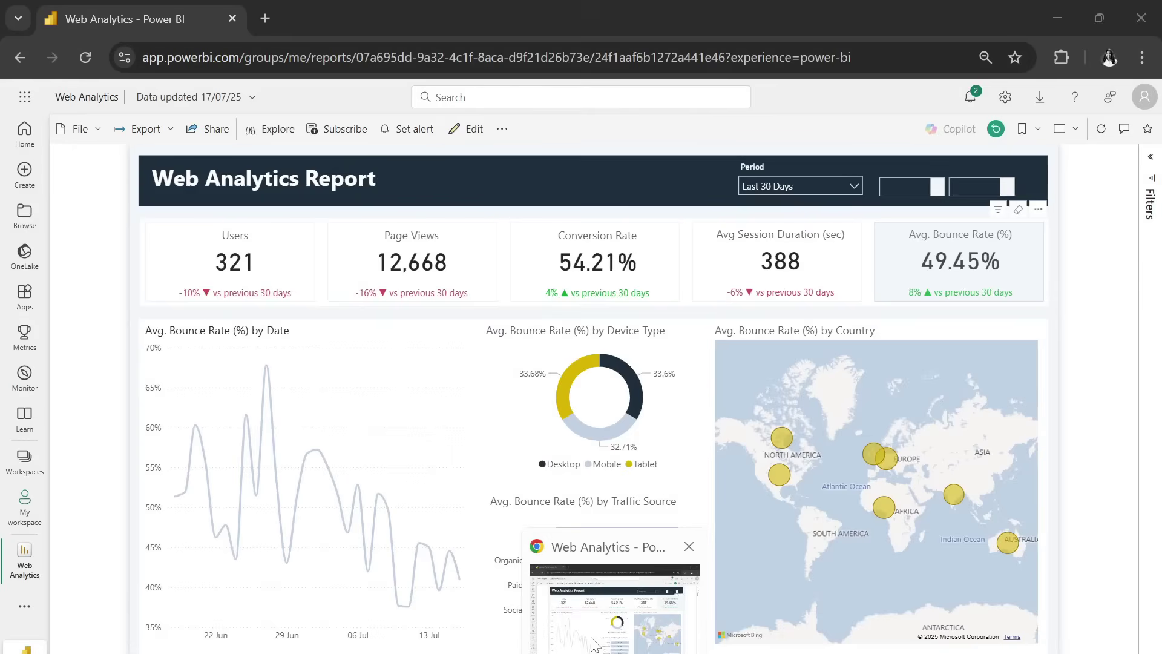
pyautogui.click(807, 186)
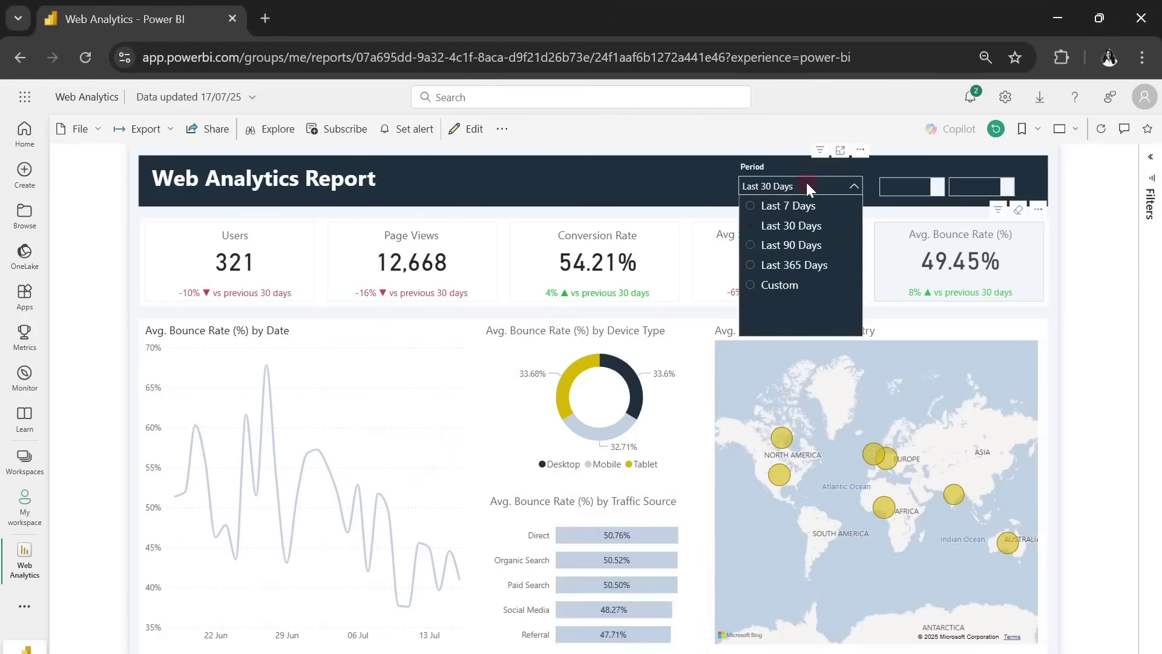
pyautogui.click(784, 207)
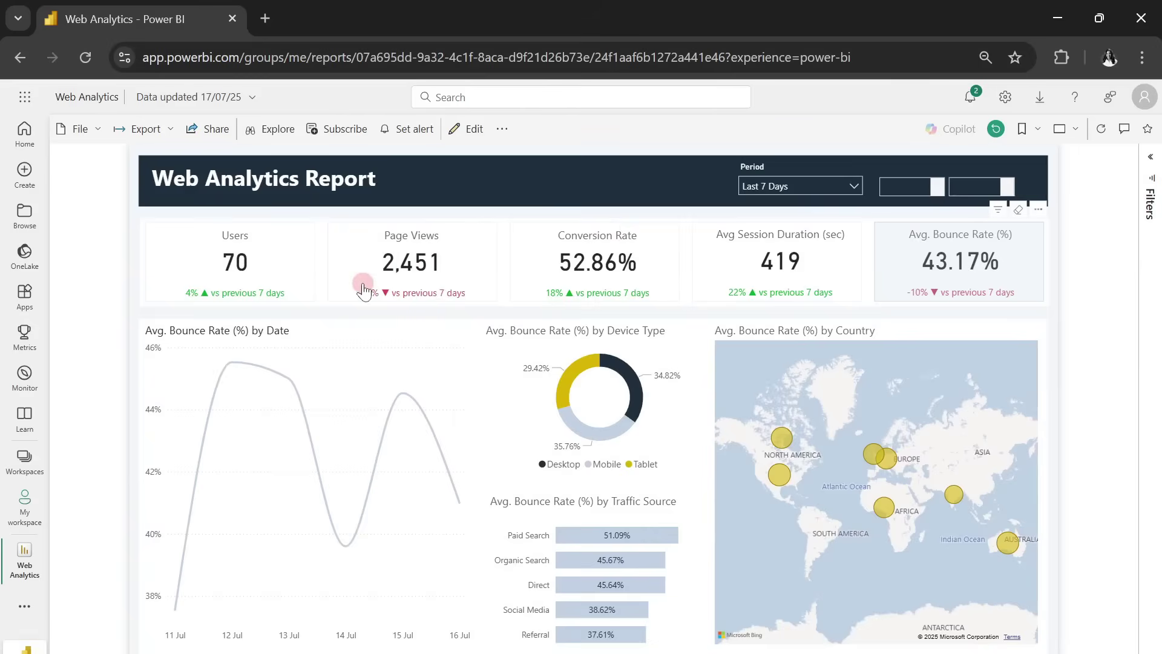
pyautogui.click(784, 188)
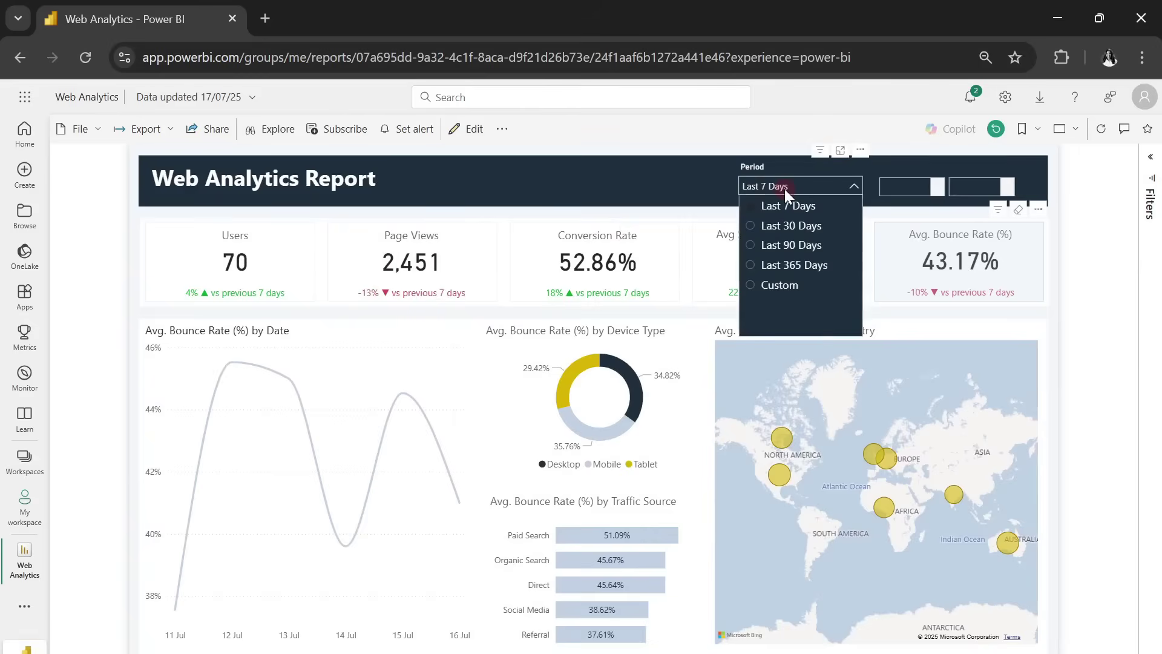
pyautogui.click(788, 233)
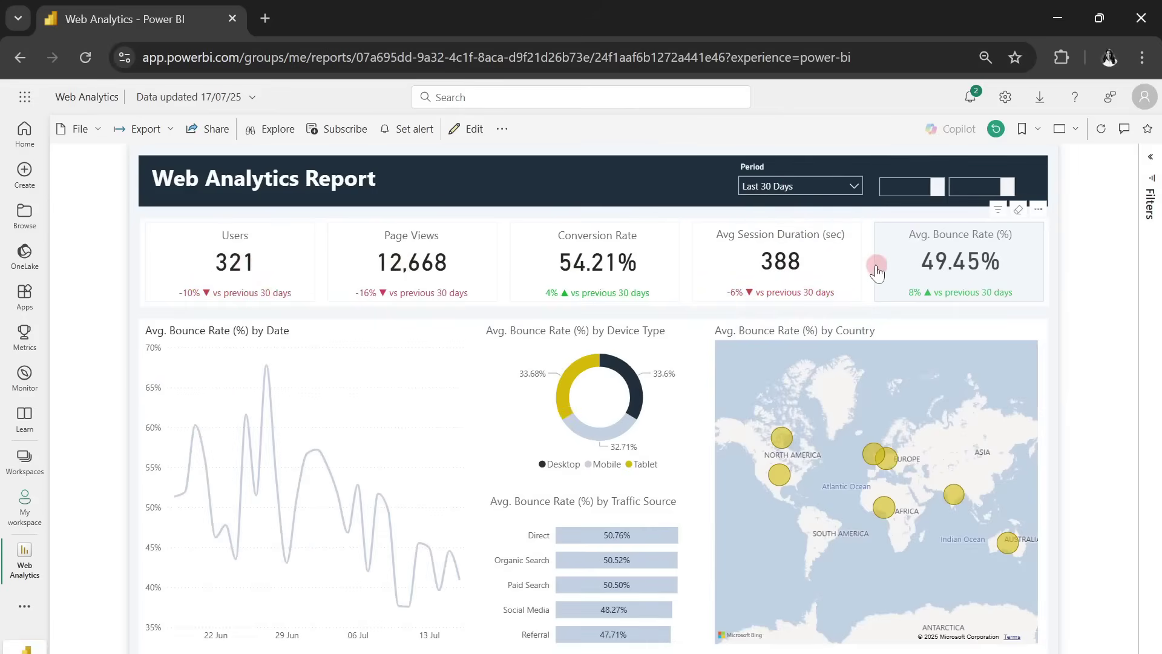
# Step: Set the published report's period to Custom and inspect its start and end date pickers
pyautogui.click(818, 186)
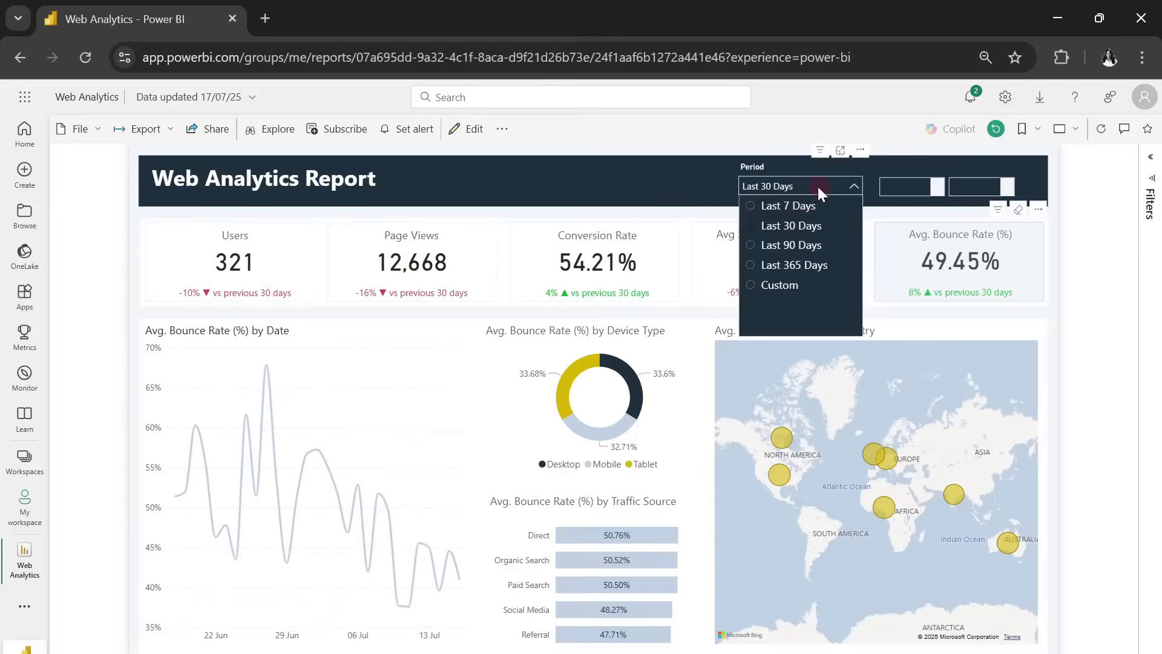
pyautogui.click(776, 286)
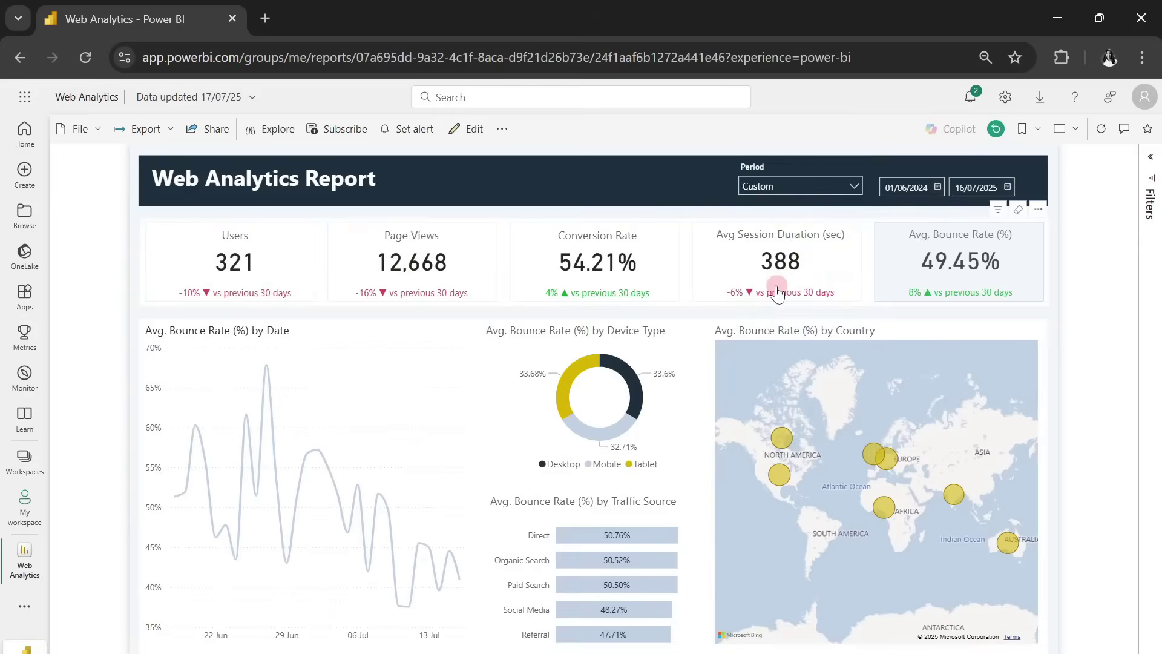
pyautogui.click(937, 188)
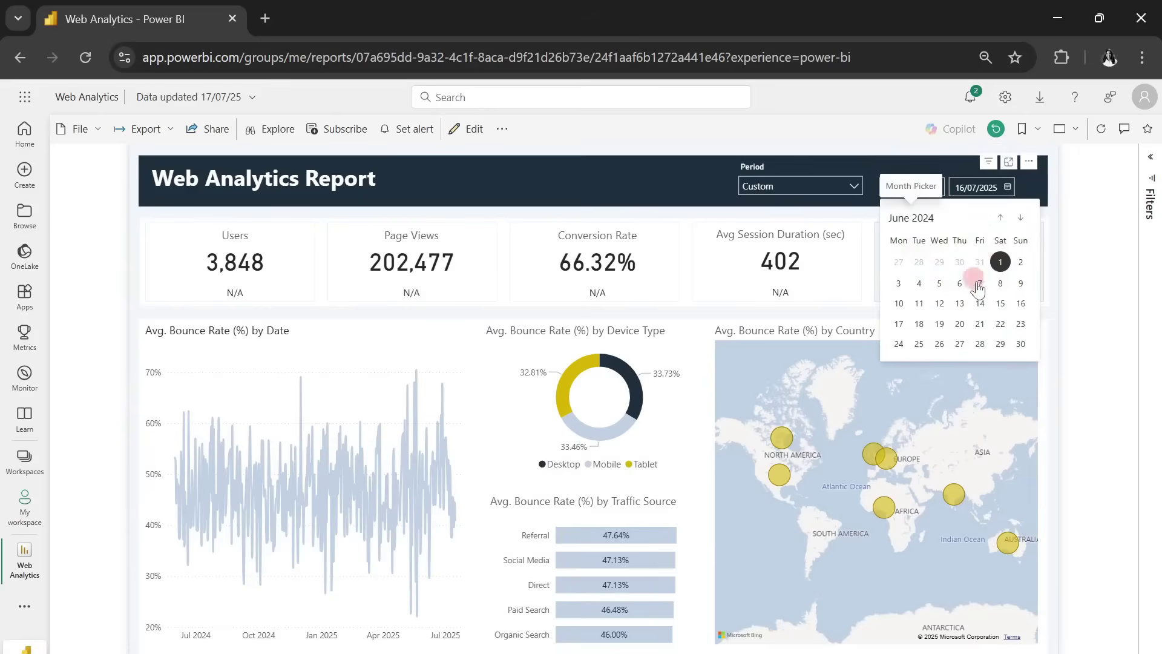
pyautogui.click(1006, 187)
pyautogui.click(750, 186)
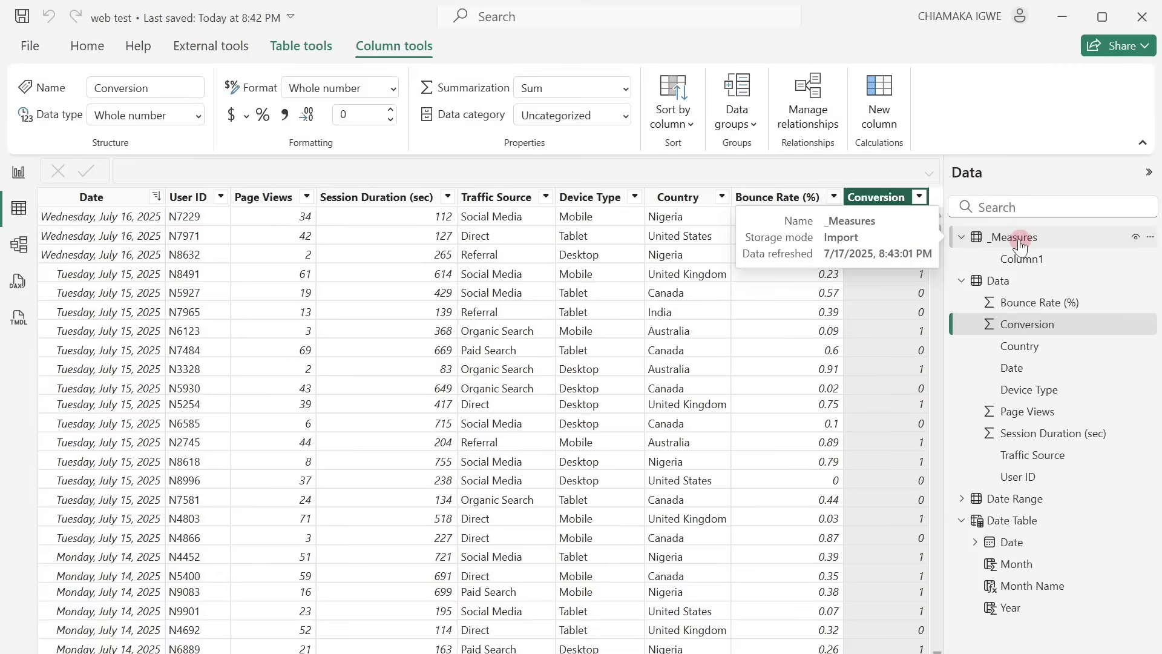
# Step: In _Measures, create a Users measure counting distinct Data[User ID] over the last 7, 30, 90 or 365 days per Date Range[Sort], otherwise the current filter context
pyautogui.rightClick(1019, 242)
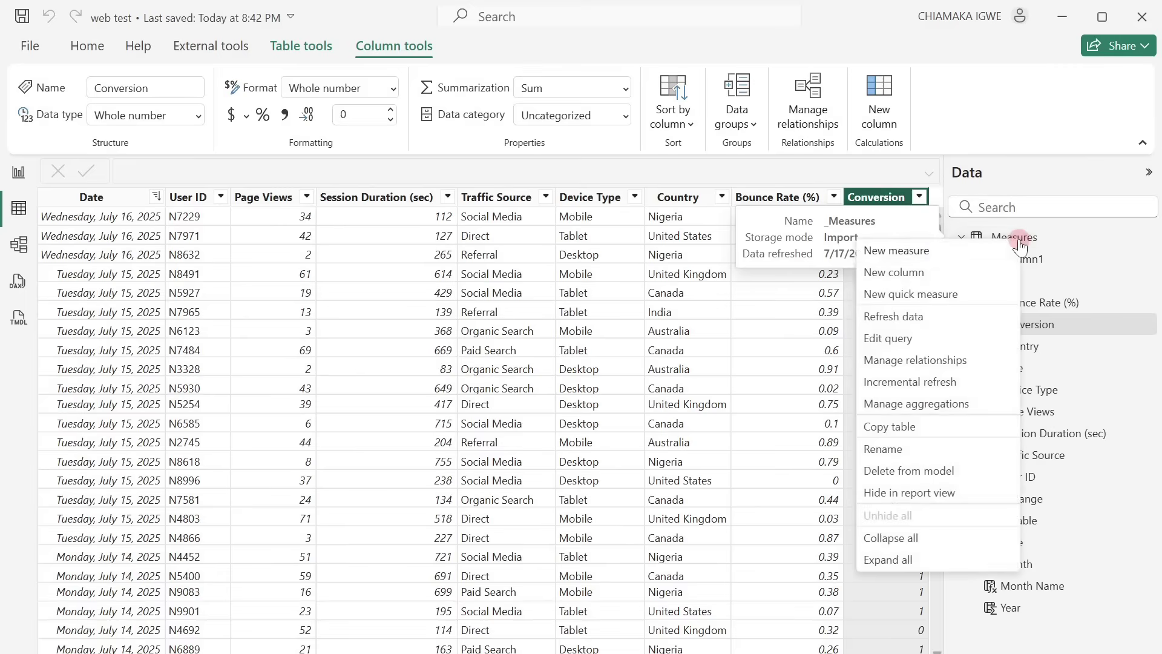
pyautogui.click(941, 253)
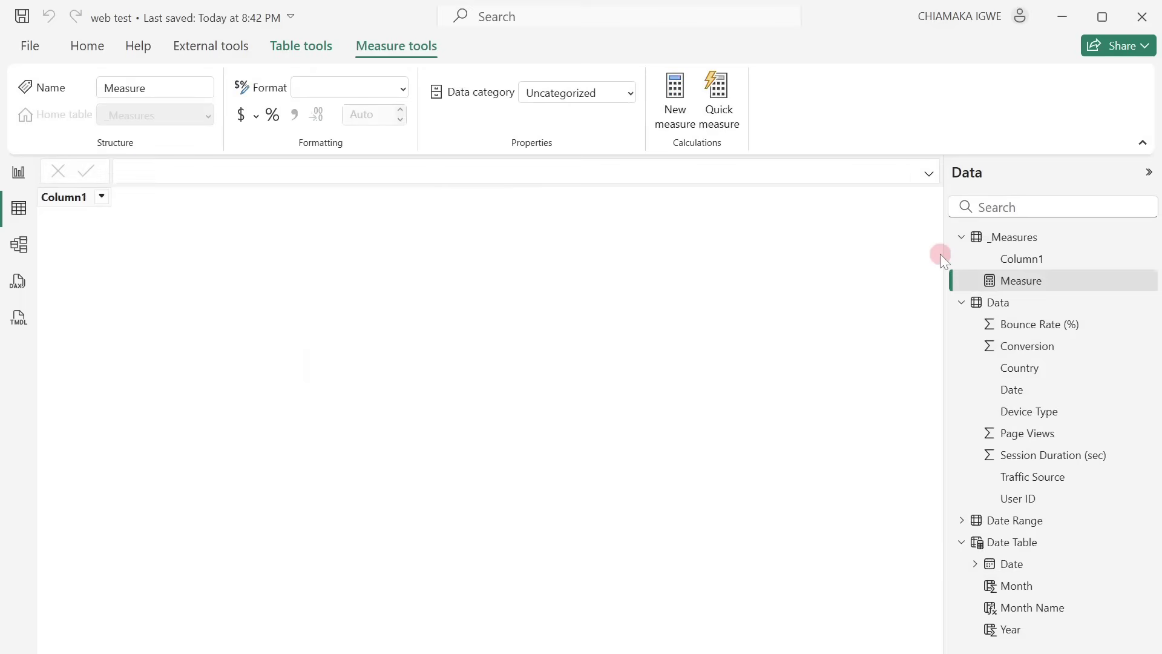
pyautogui.hotkey('ctrl', 'v')
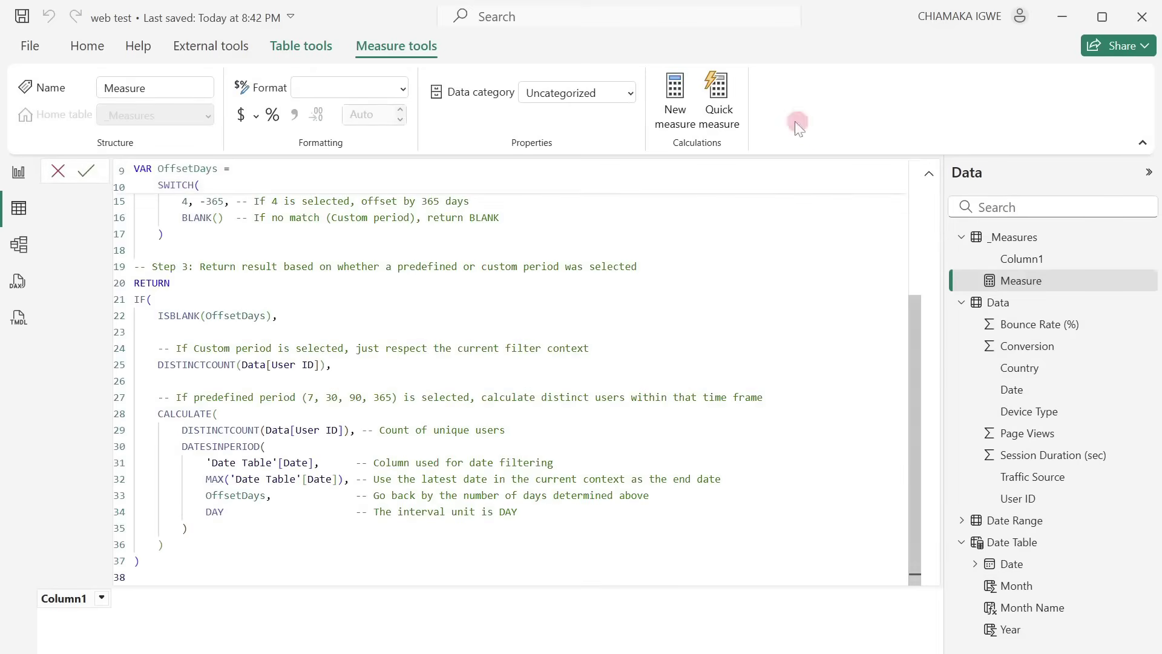
# Step: Read through the Users measure formula, examining its DISTINCTCOUNT expression and the PeriodSelected and OffsetDays variables
pyautogui.scroll(5, 781, 250)
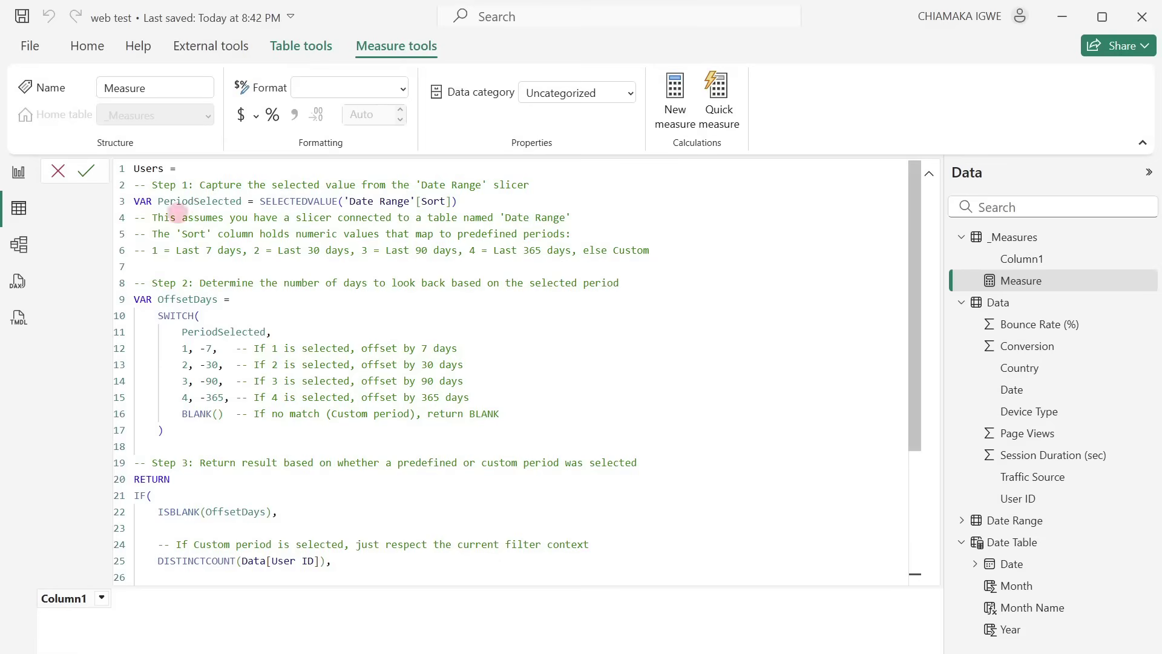
pyautogui.scroll(-4, 353, 274)
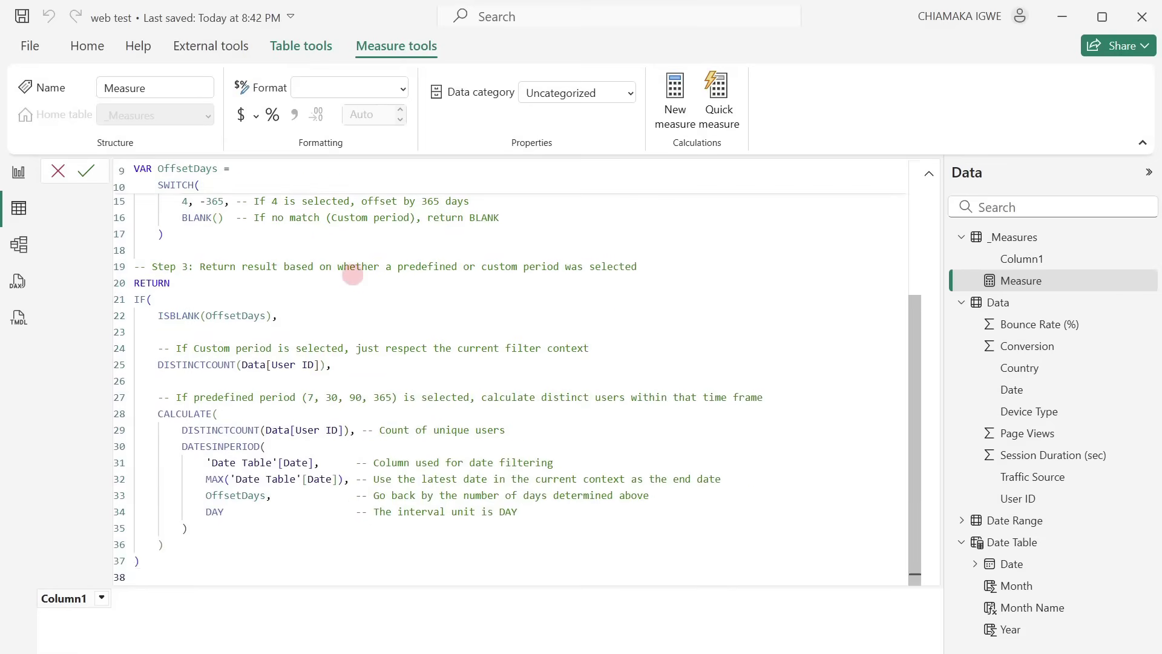
pyautogui.scroll(4, 353, 274)
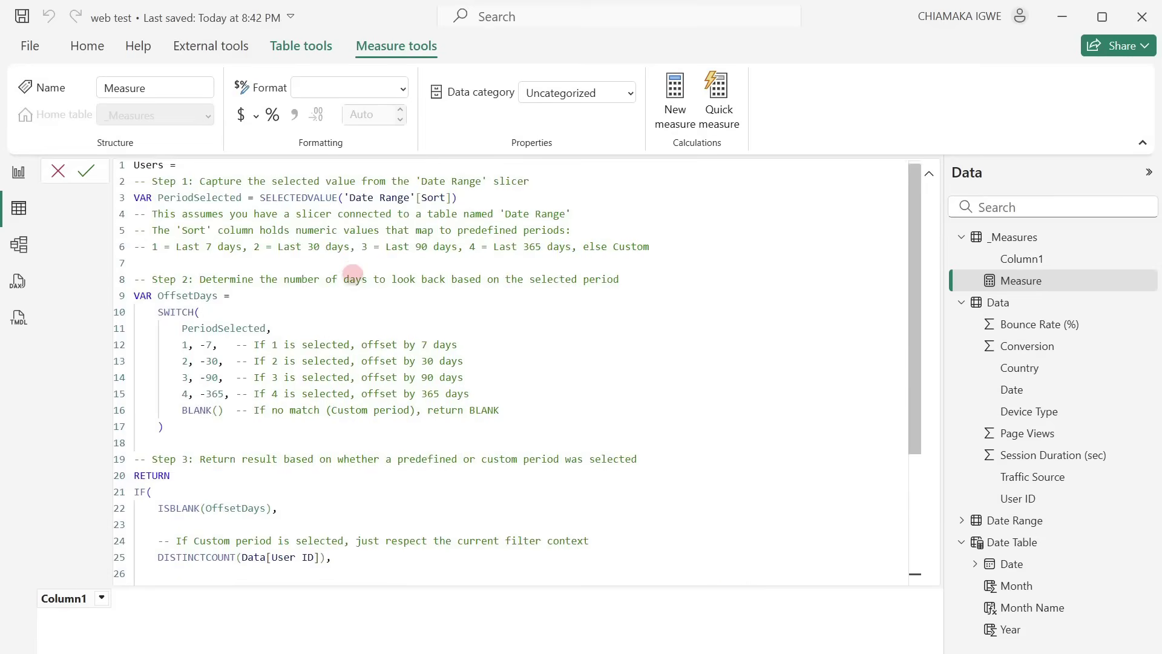
pyautogui.scroll(-4, 353, 274)
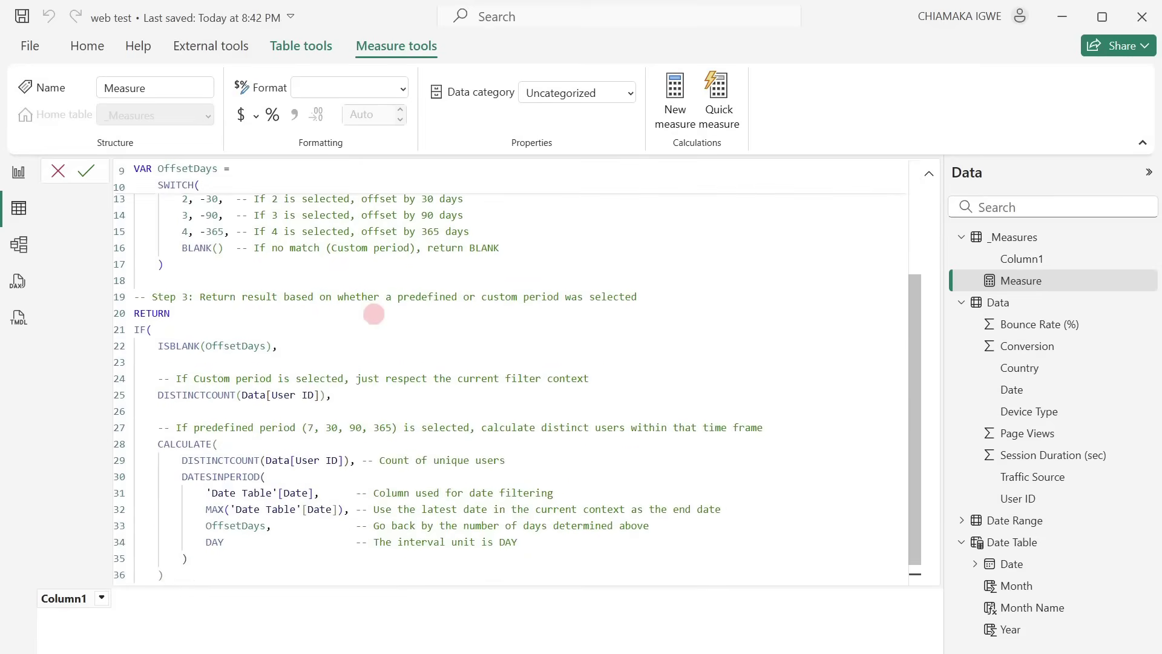
pyautogui.moveTo(325, 394); pyautogui.dragTo(153, 395)
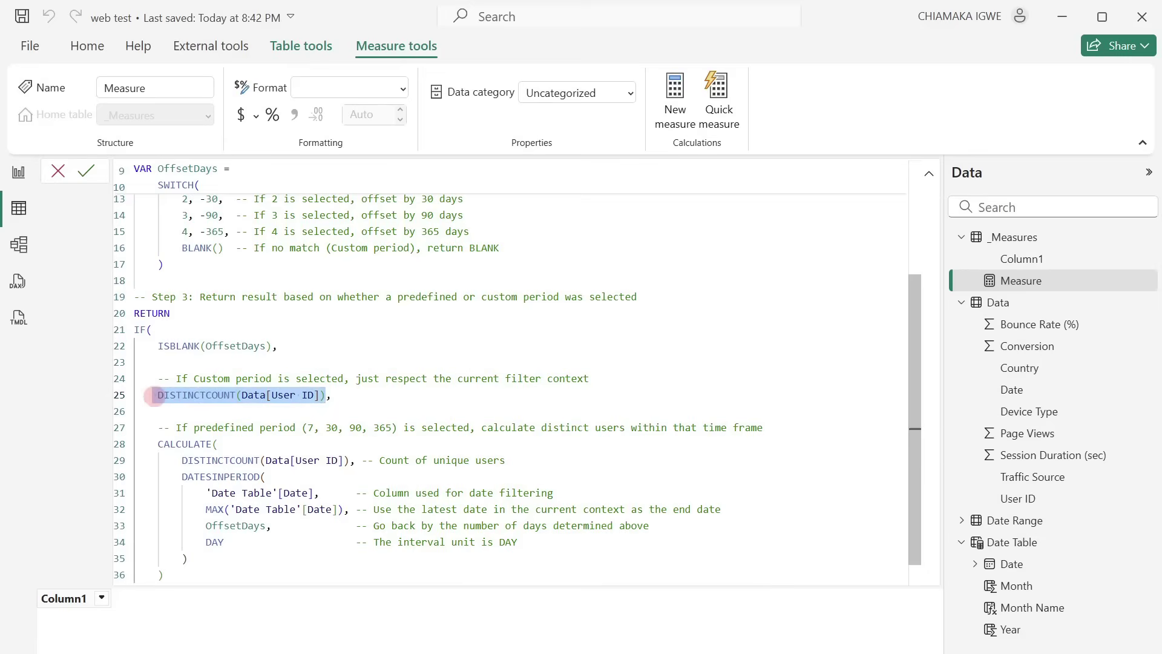
pyautogui.scroll(4, 511, 250)
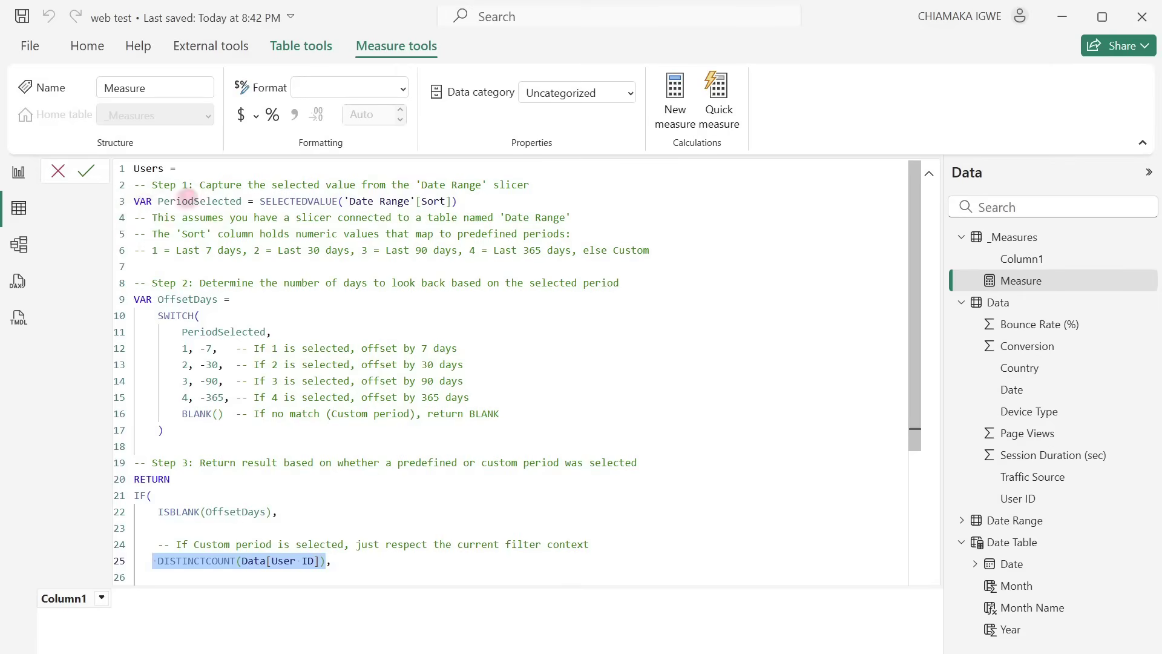
pyautogui.moveTo(459, 201); pyautogui.dragTo(134, 207)
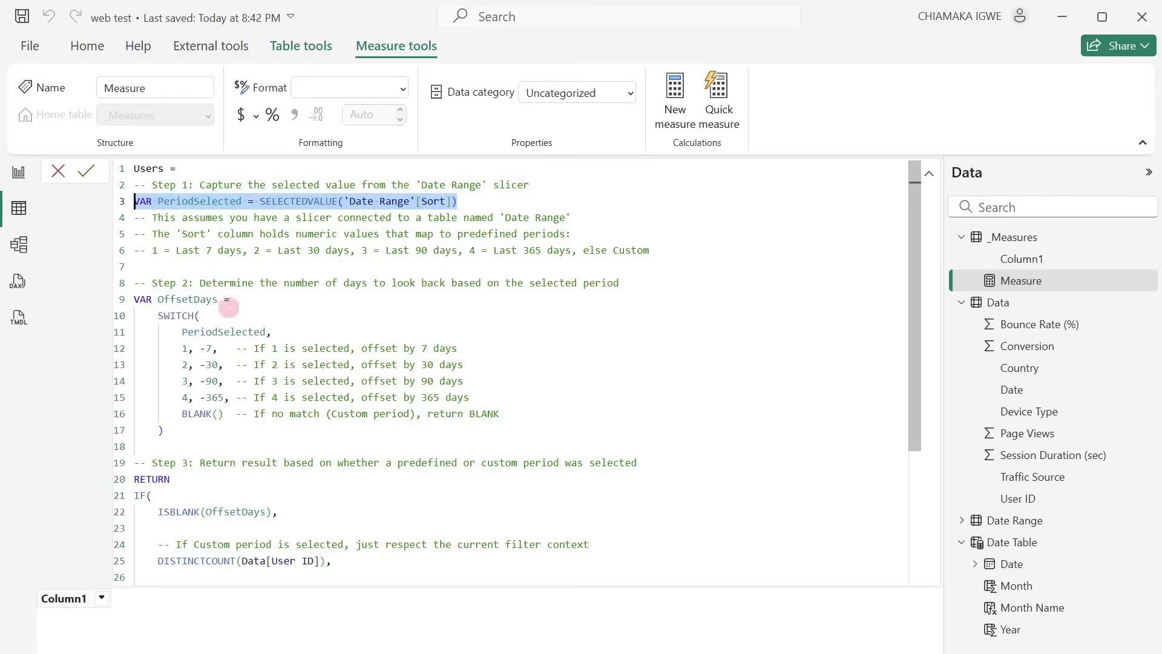
pyautogui.moveTo(136, 299); pyautogui.dragTo(488, 427)
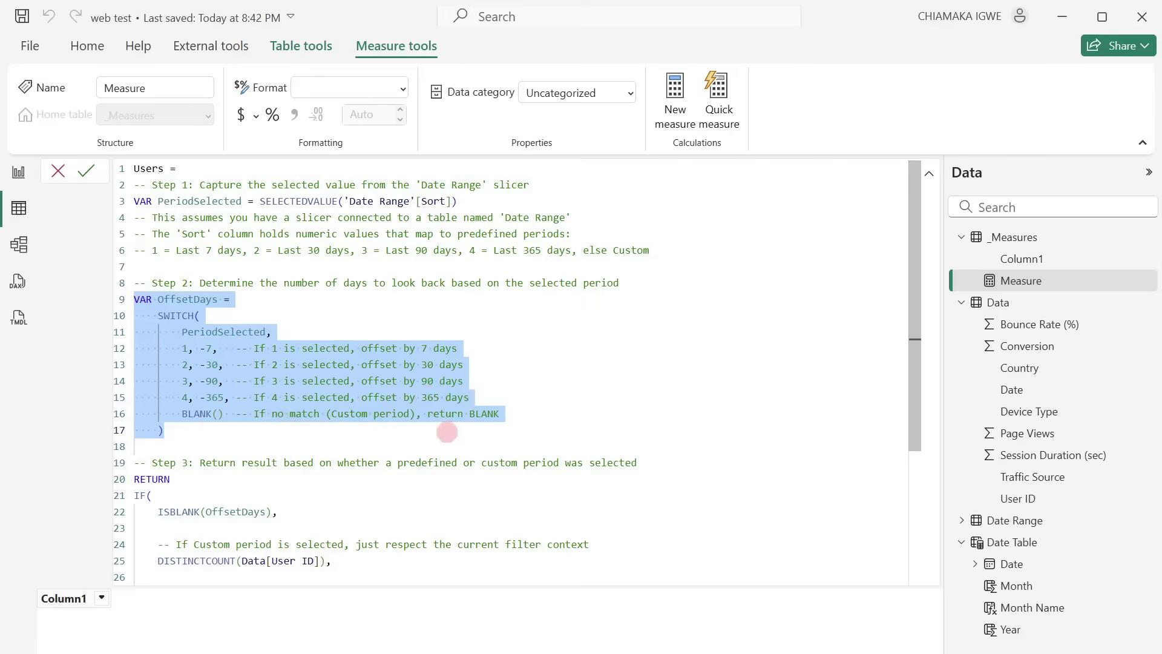
pyautogui.scroll(-3, 446, 431)
pyautogui.scroll(-1, 447, 431)
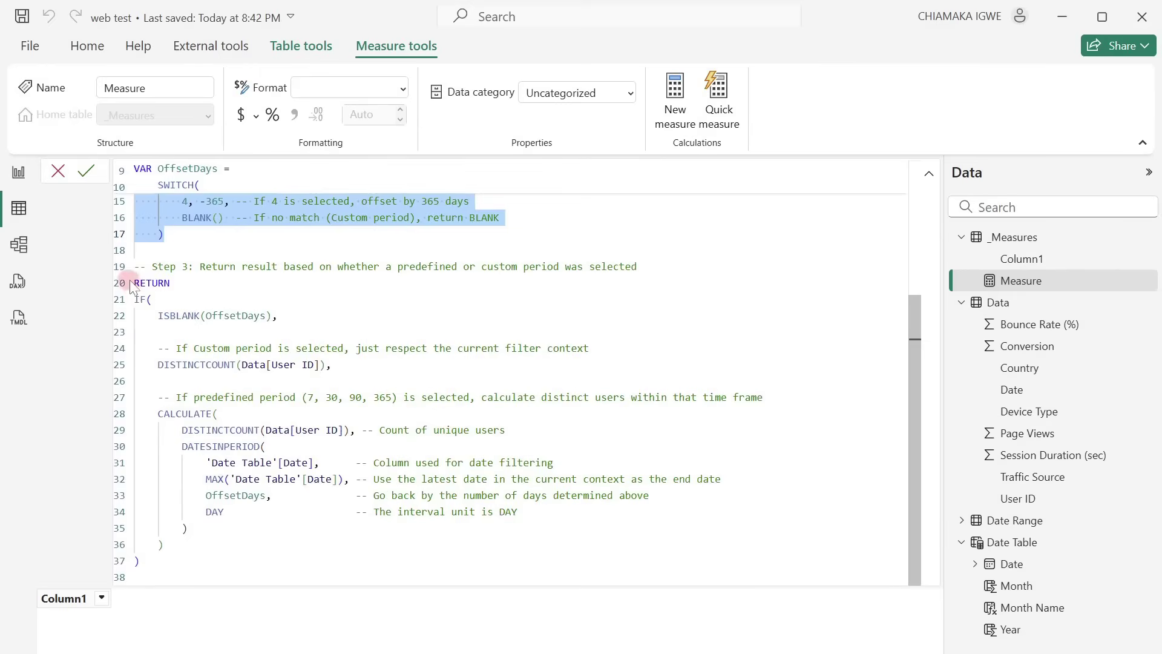
# Step: Examine the RETURN section of the Users measure: the ISBLANK(OffsetDays) test and the CALCULATE block with DATESINPERIOD
pyautogui.moveTo(134, 283); pyautogui.dragTo(331, 348)
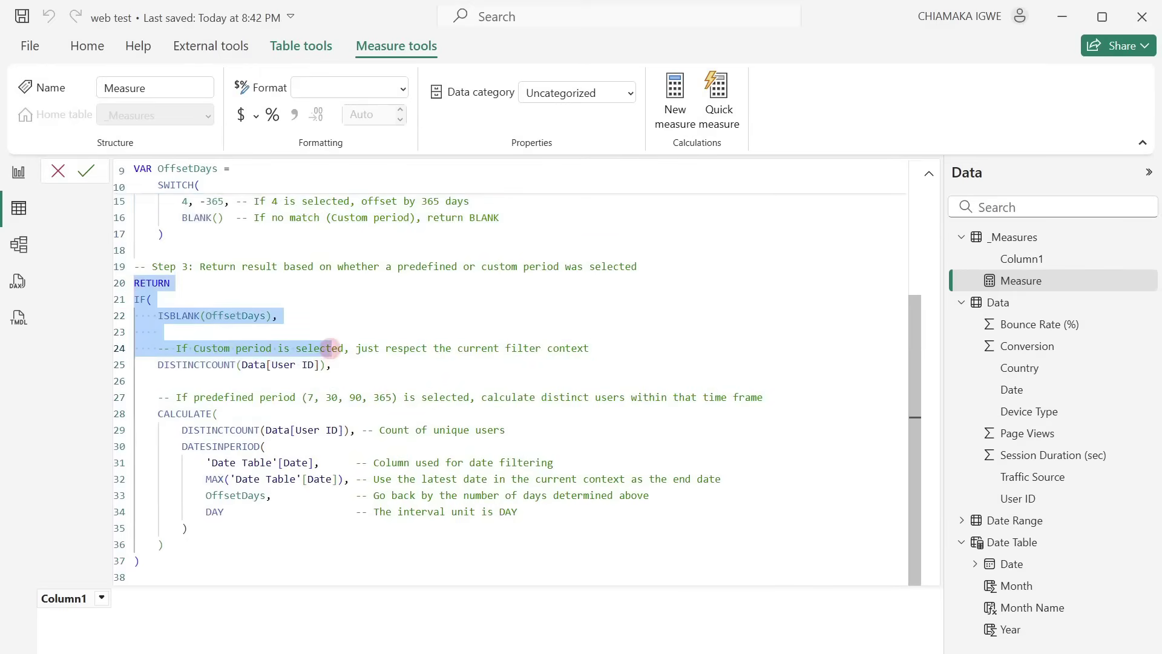
pyautogui.click(350, 327)
pyautogui.scroll(2, 351, 326)
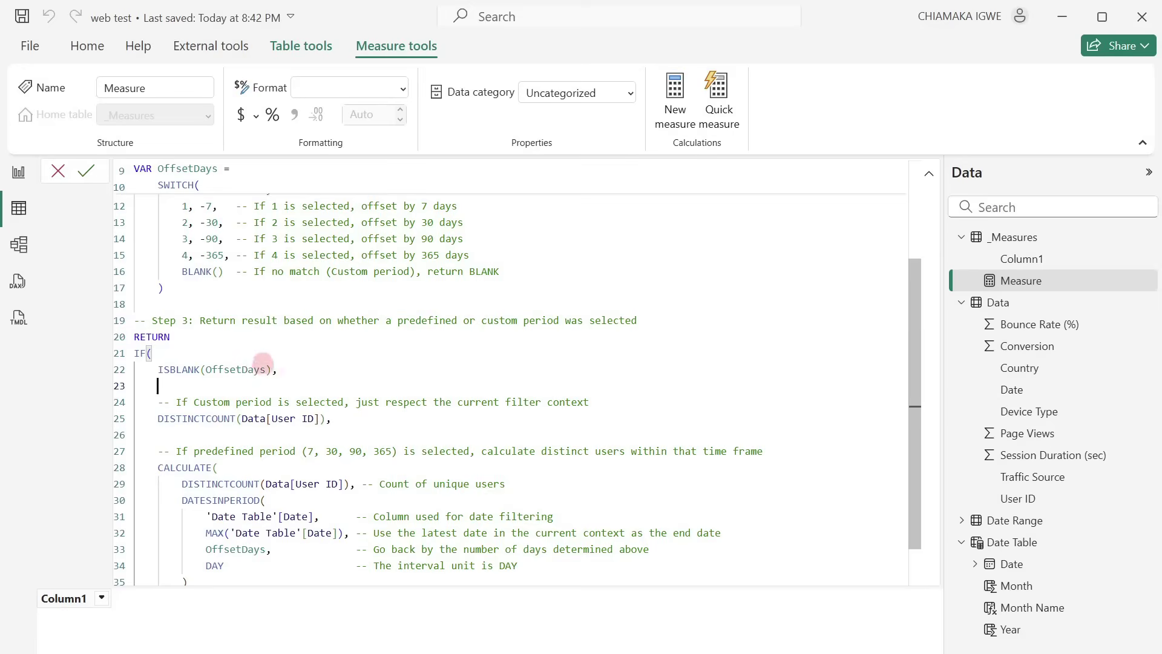
pyautogui.click(152, 357)
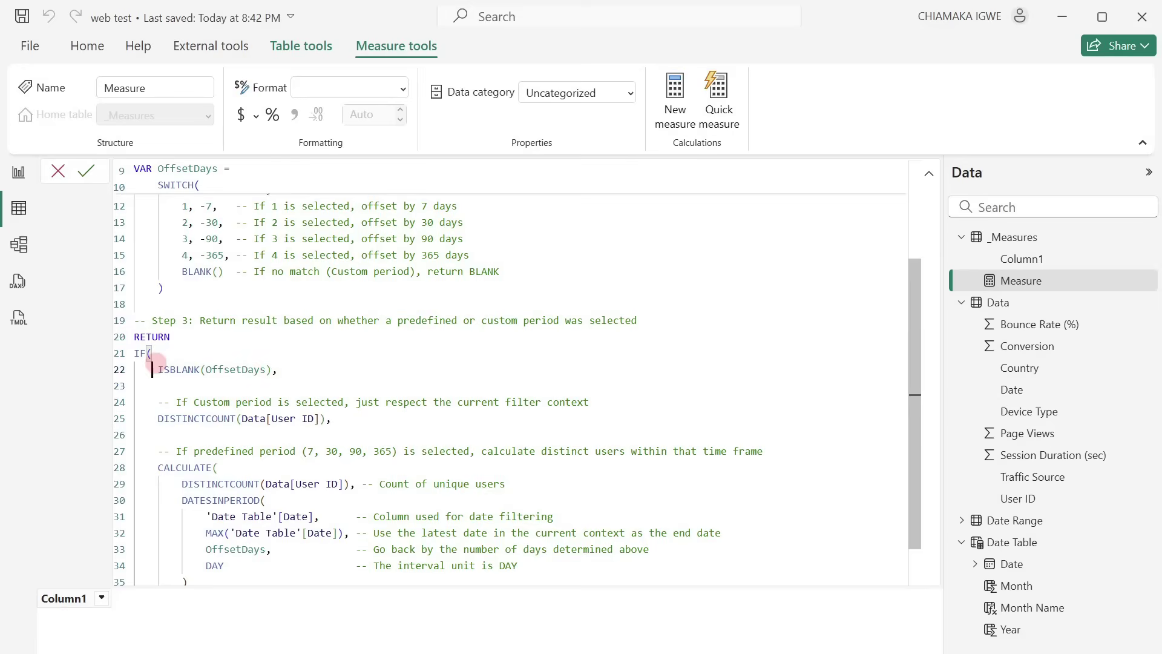
pyautogui.moveTo(152, 356); pyautogui.dragTo(289, 371)
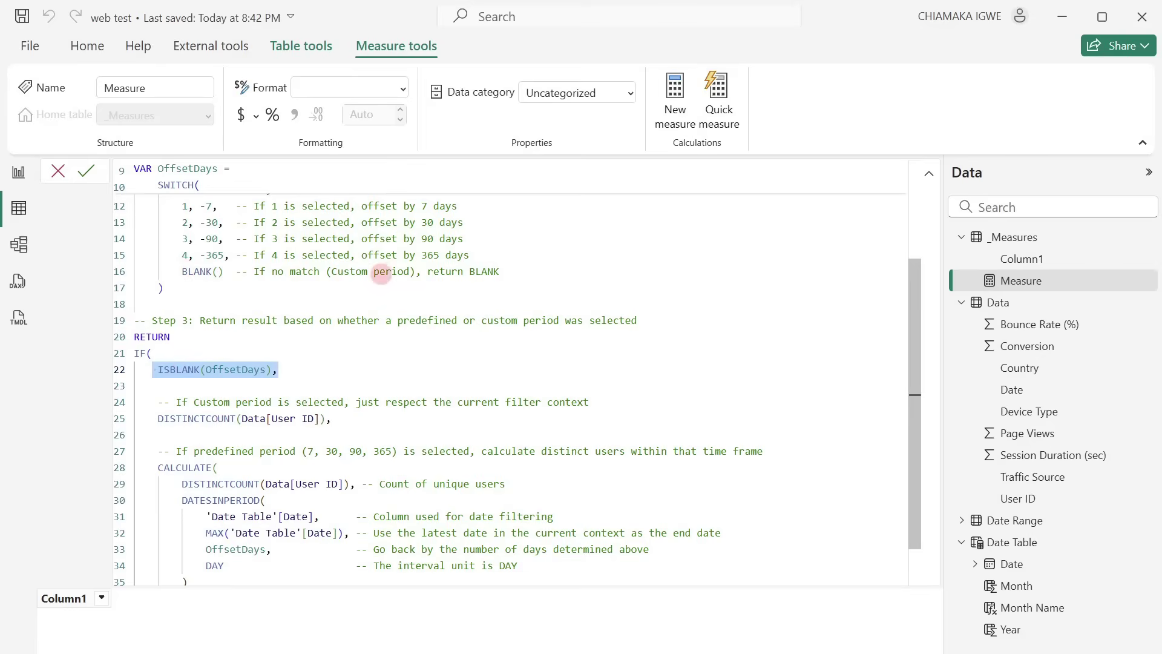
pyautogui.scroll(-1, 279, 425)
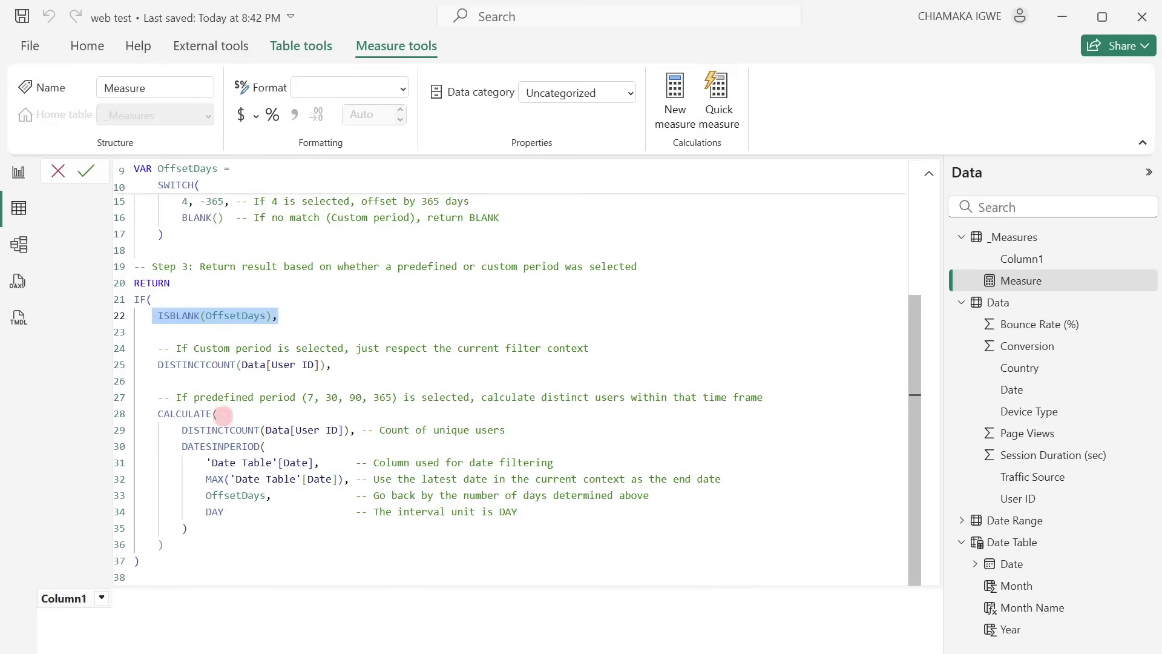
pyautogui.click(157, 417)
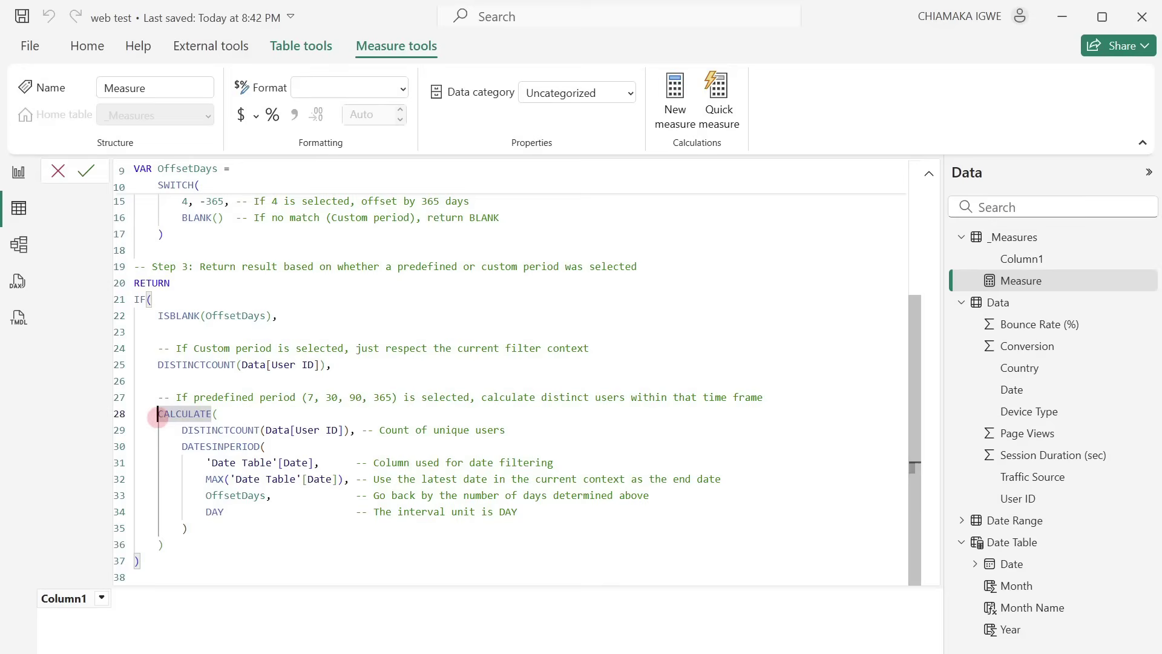
pyautogui.moveTo(158, 416); pyautogui.dragTo(298, 533)
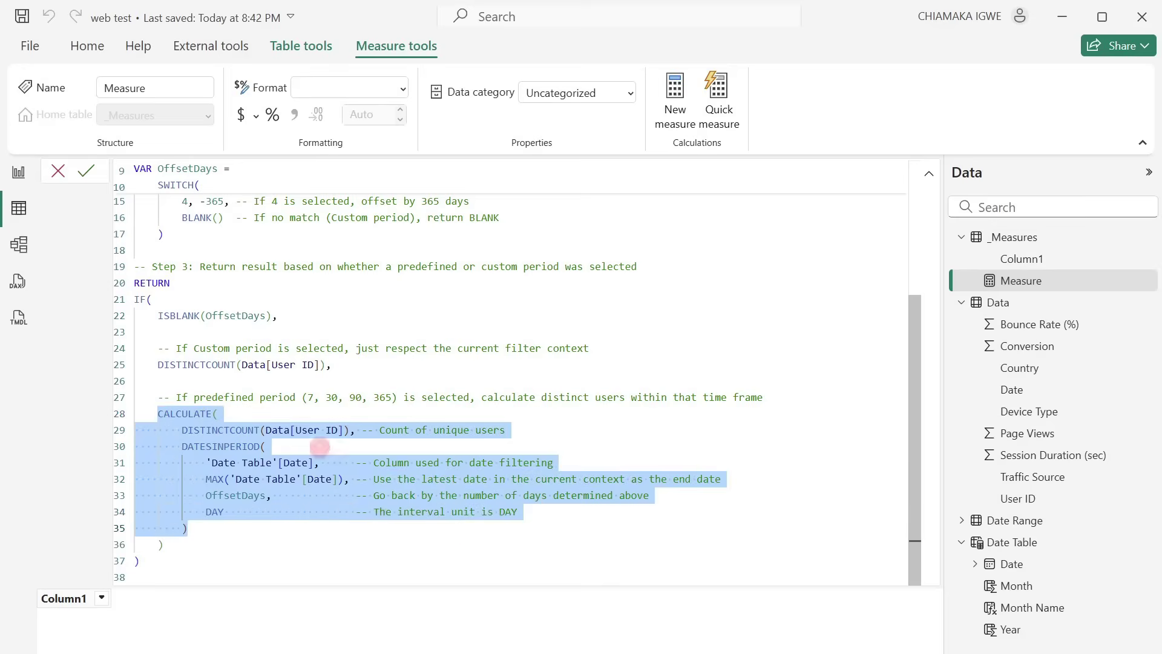
pyautogui.click(393, 430)
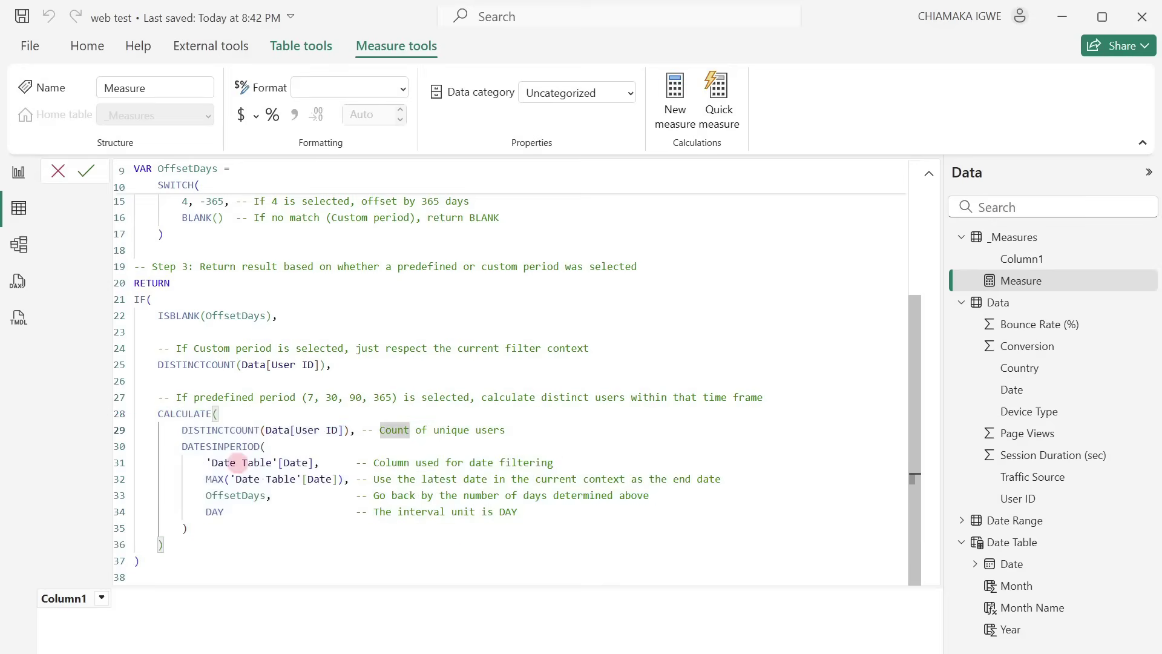
# Step: Examine how the Users measure's DATESINPERIOD block uses the OffsetDays values defined in the SWITCH for each predefined period
pyautogui.moveTo(179, 449); pyautogui.dragTo(266, 451)
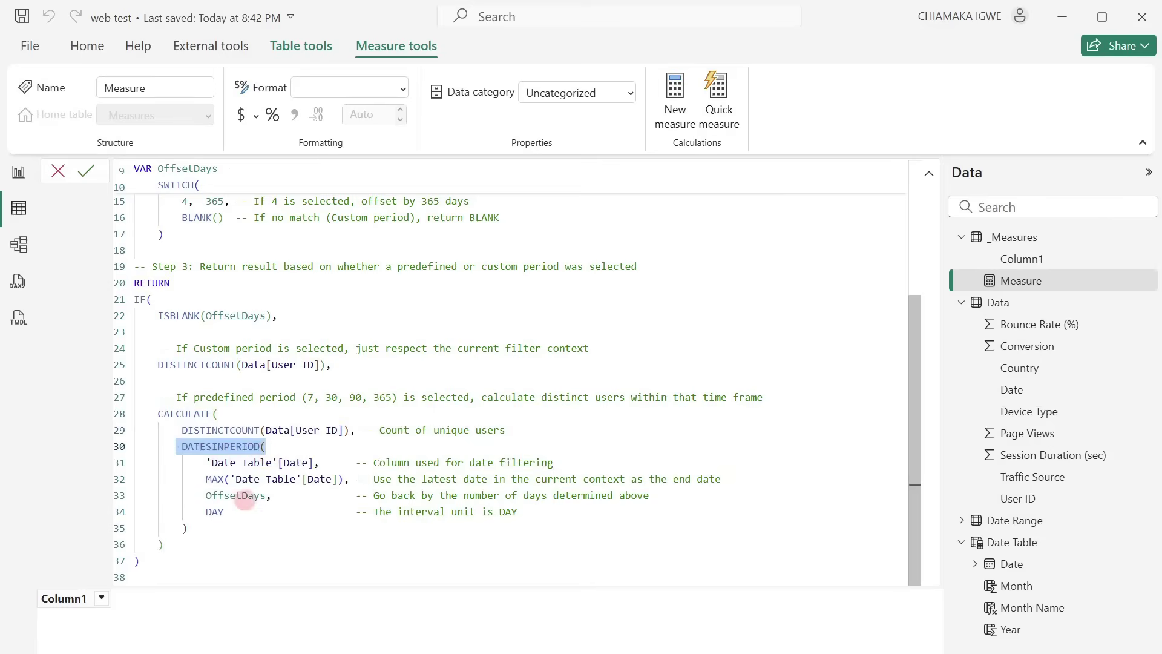
pyautogui.scroll(3, 248, 495)
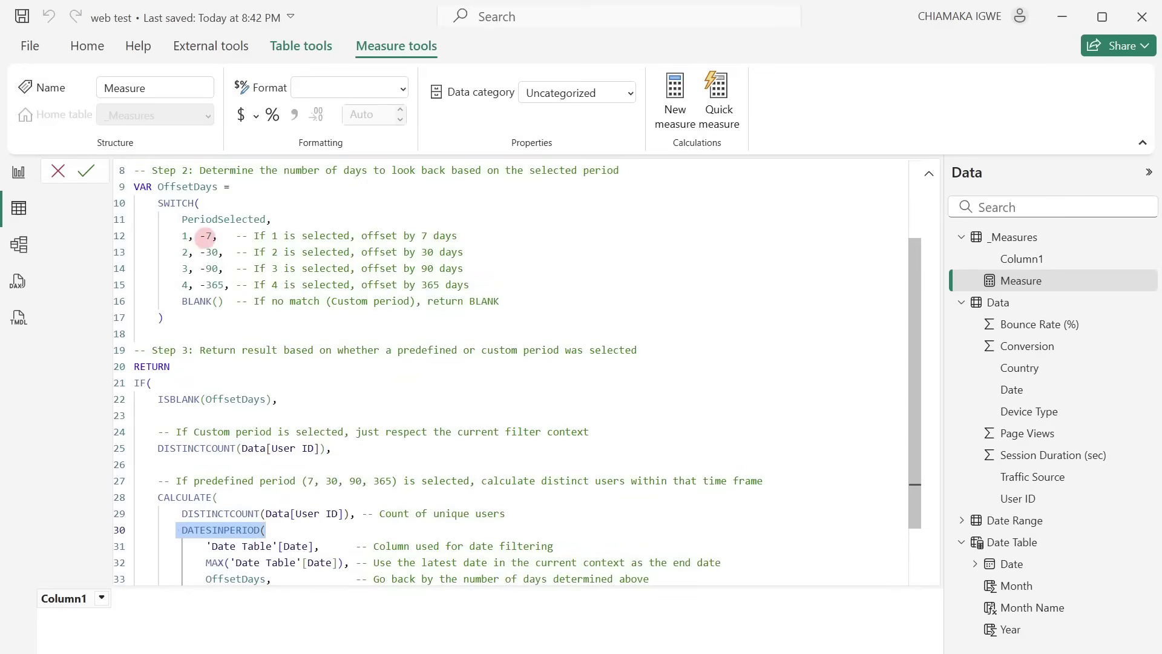
pyautogui.scroll(-3, 331, 539)
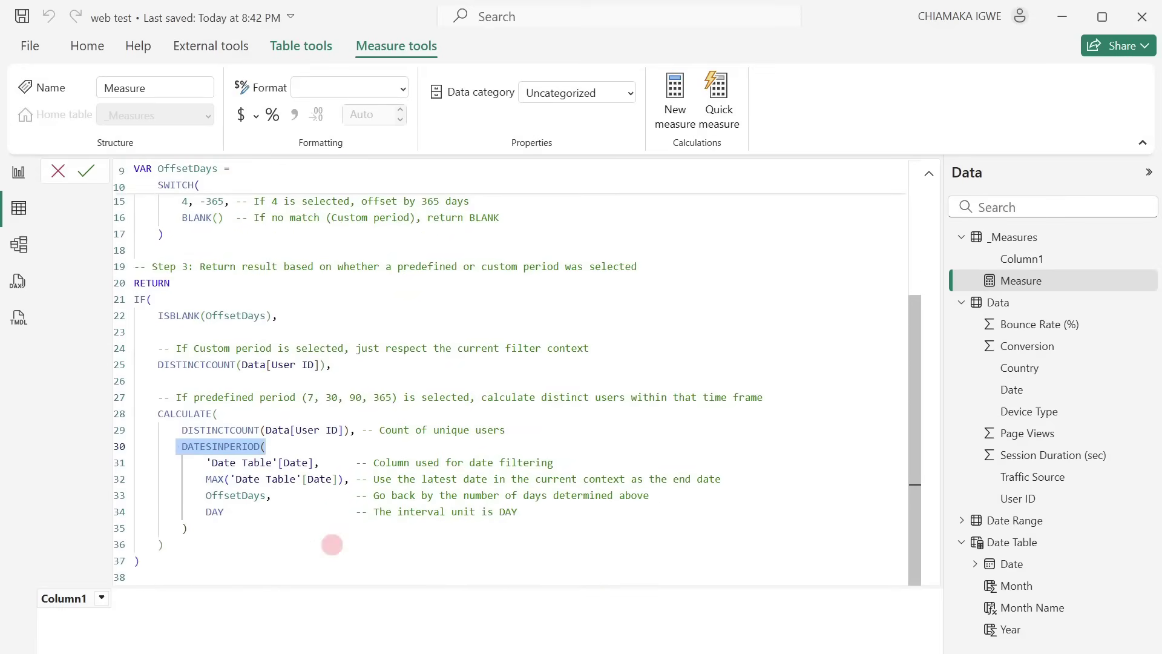
pyautogui.scroll(3, 442, 484)
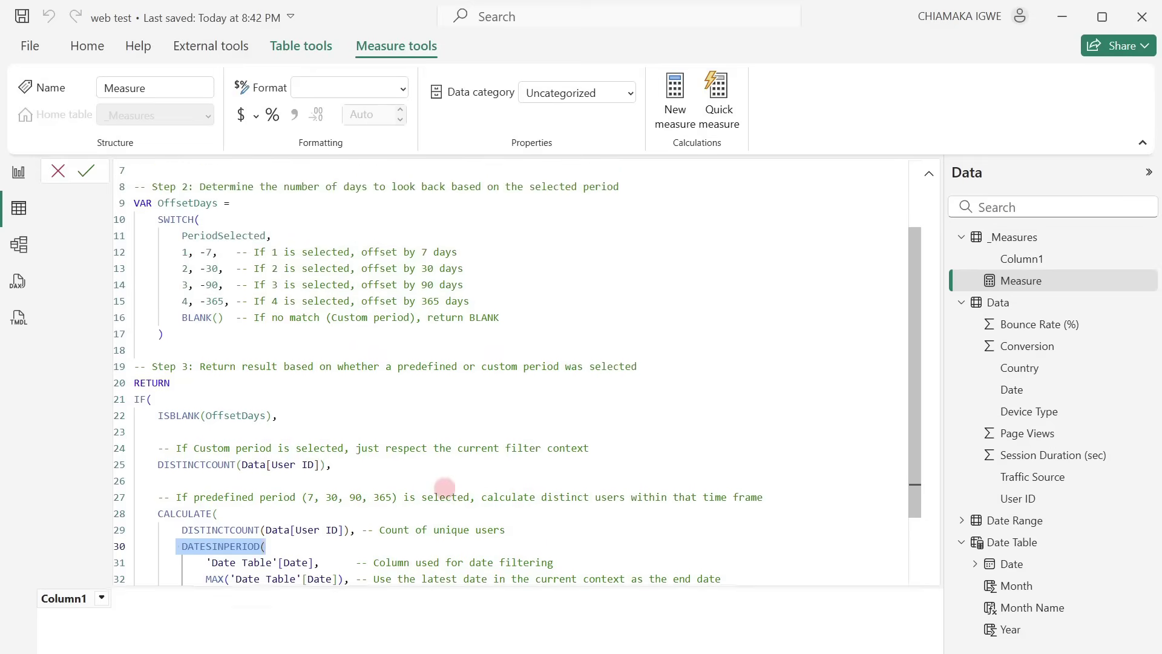
pyautogui.scroll(-3, 445, 486)
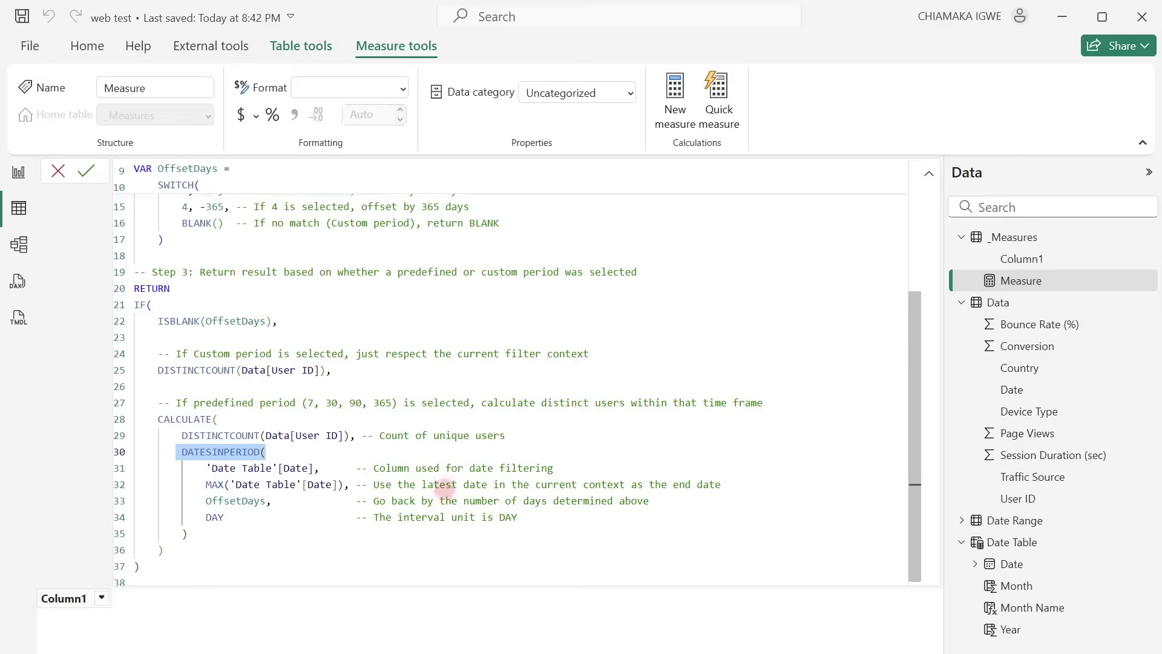
pyautogui.scroll(2, 444, 486)
pyautogui.scroll(1, 444, 487)
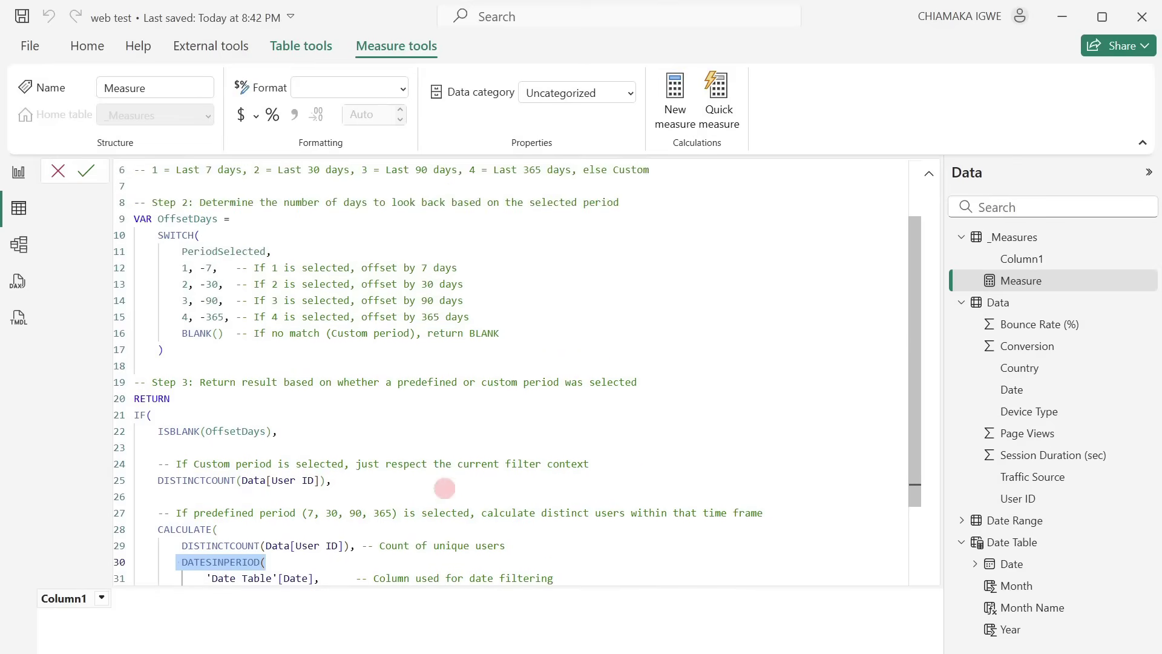
pyautogui.scroll(-3, 369, 398)
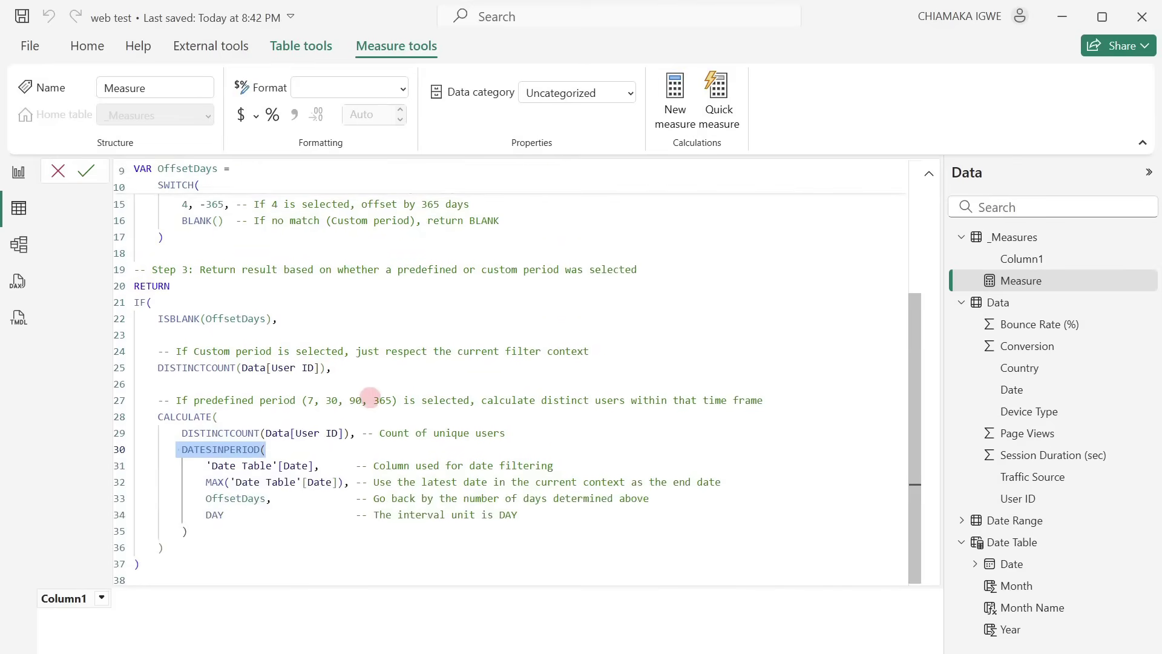
# Step: Commit the Users measure and review its formula down to the DISTINCTCOUNT(Data[User ID]) expression inside CALCULATE
pyautogui.click(85, 172)
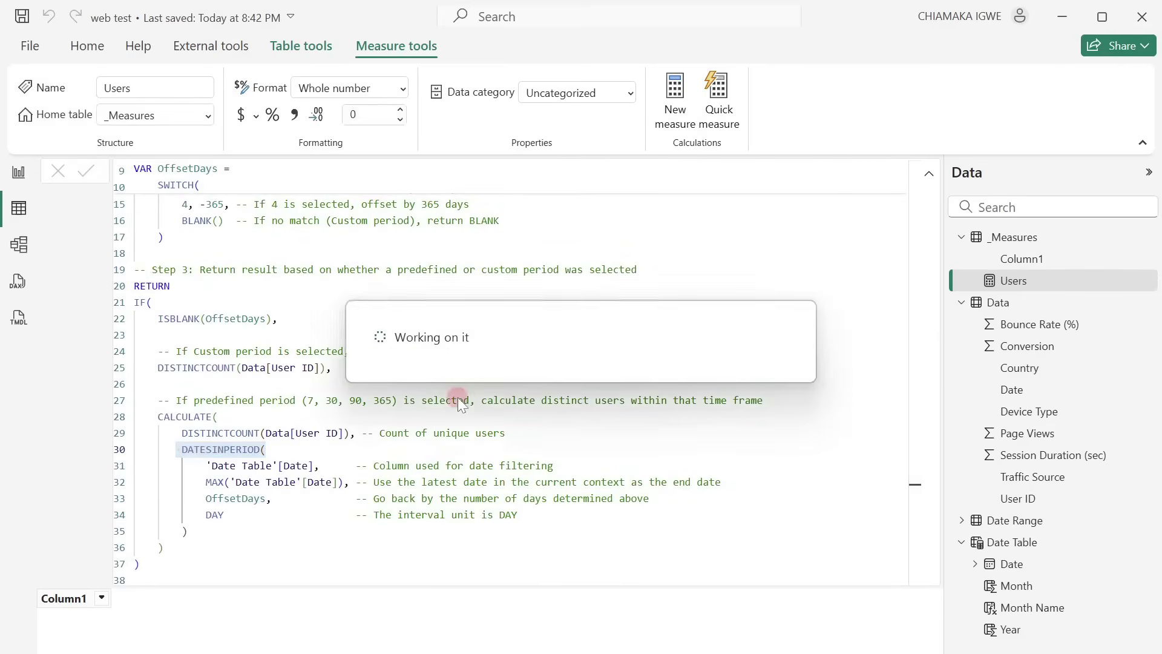
pyautogui.scroll(4, 458, 399)
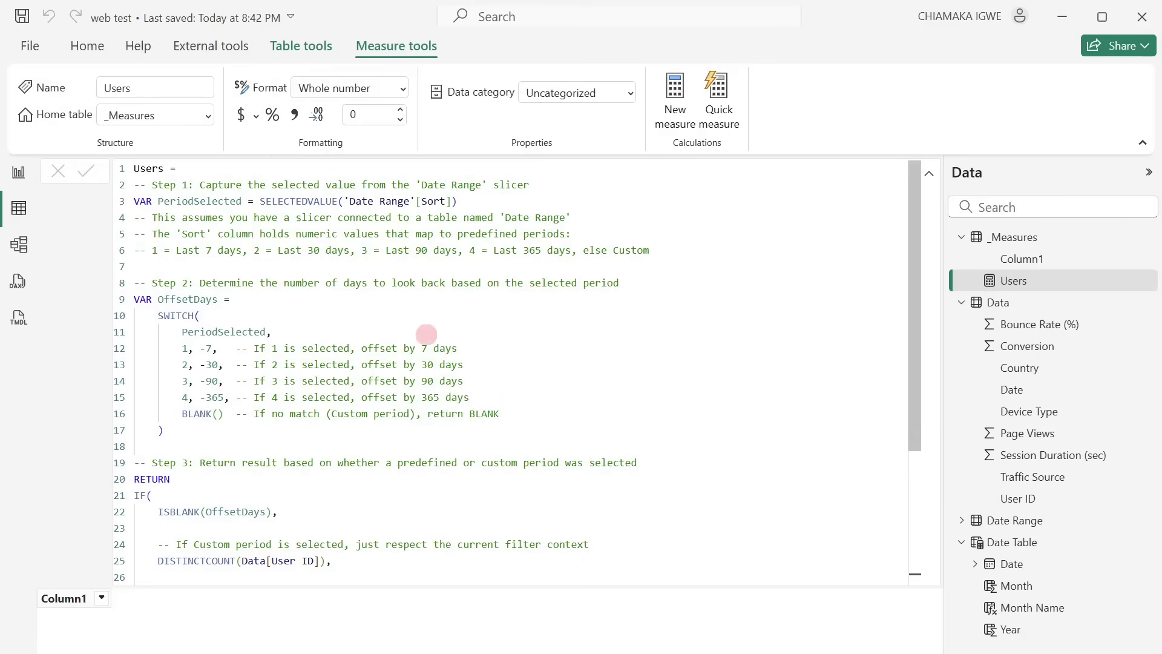
pyautogui.scroll(-5, 426, 334)
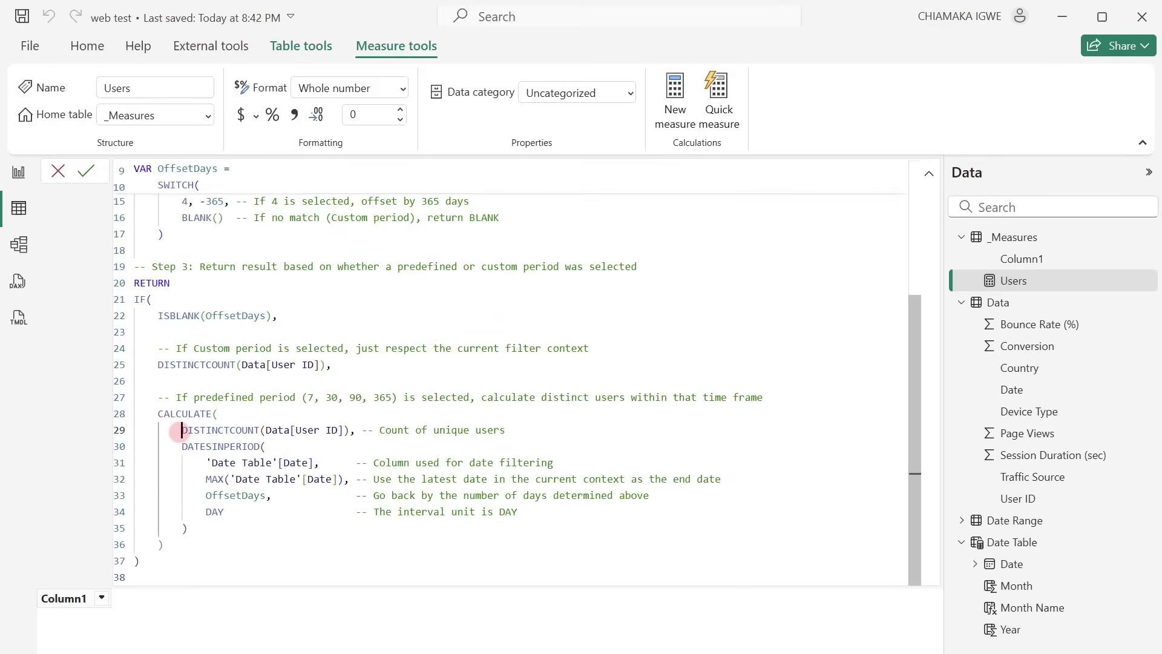
pyautogui.moveTo(181, 429); pyautogui.dragTo(356, 432)
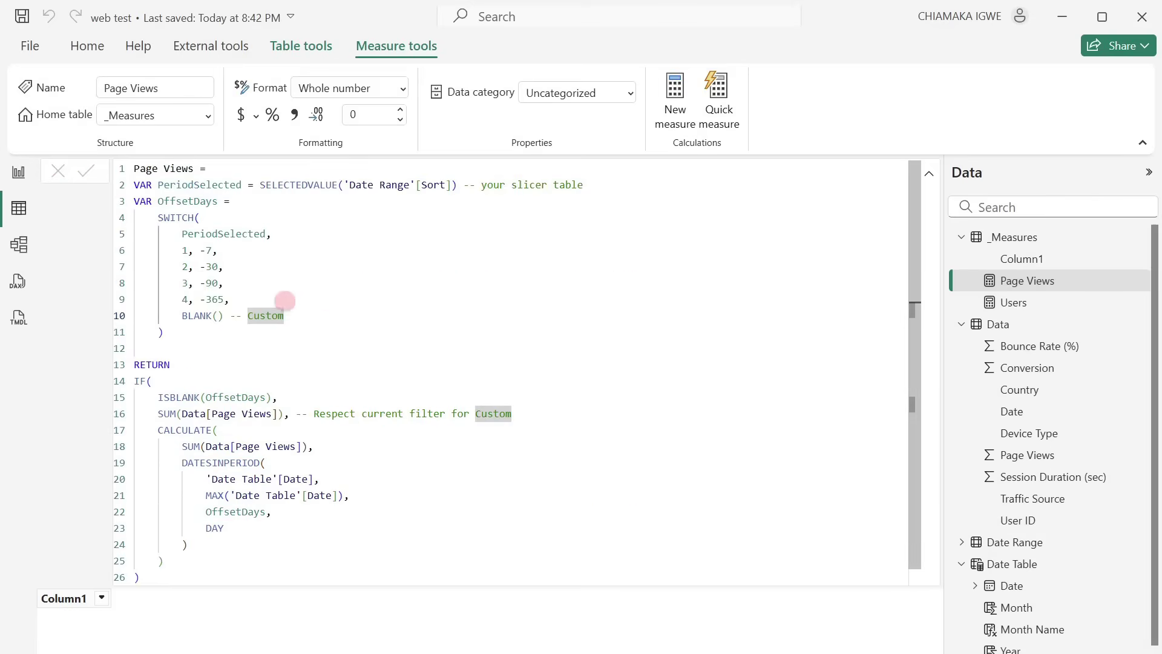
# Step: Examine the SUM(Data[Page Views]) expressions in both IF branches of the Page Views measure and commit the formula
pyautogui.scroll(-1, 330, 330)
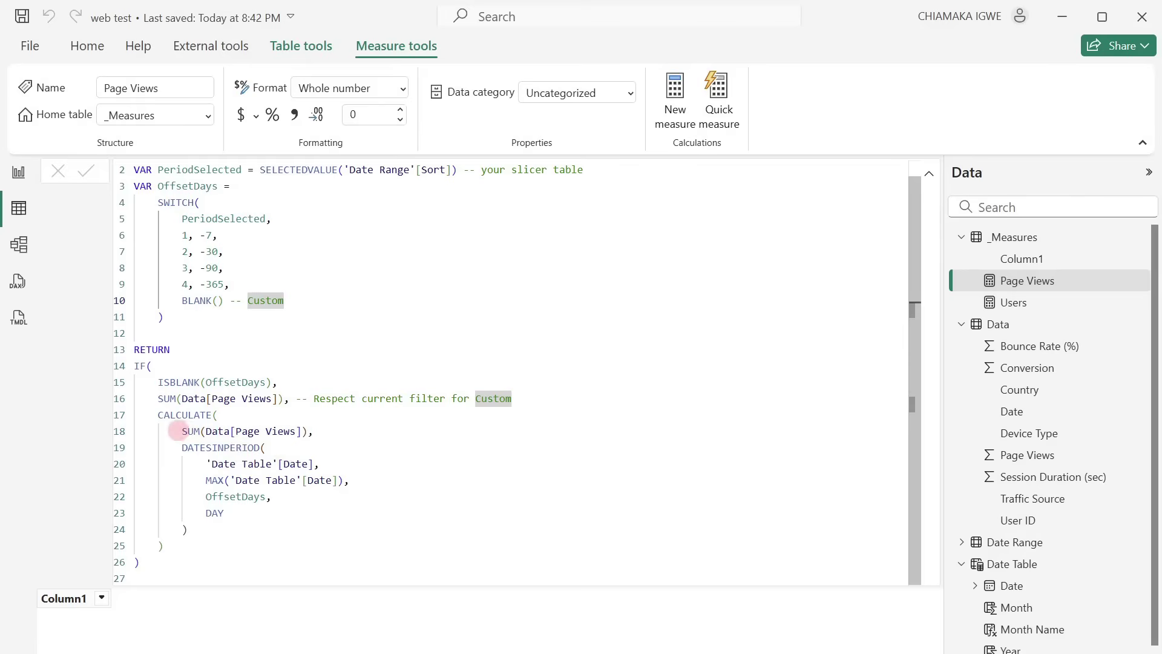
pyautogui.moveTo(177, 431); pyautogui.dragTo(306, 430)
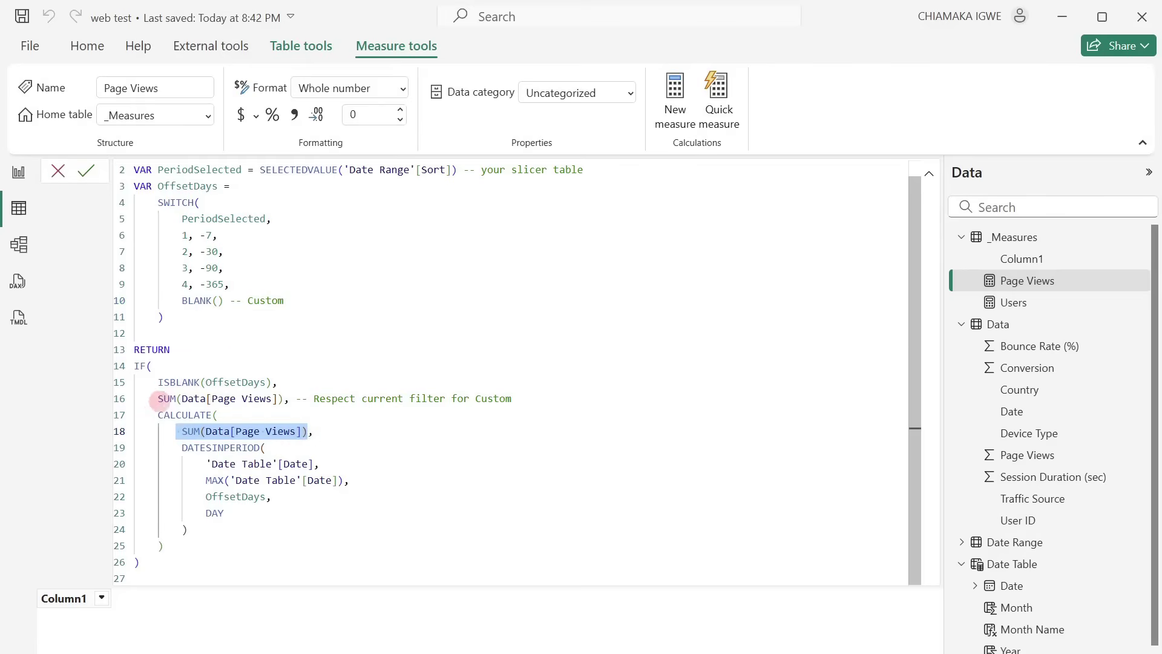
pyautogui.moveTo(153, 397); pyautogui.dragTo(291, 402)
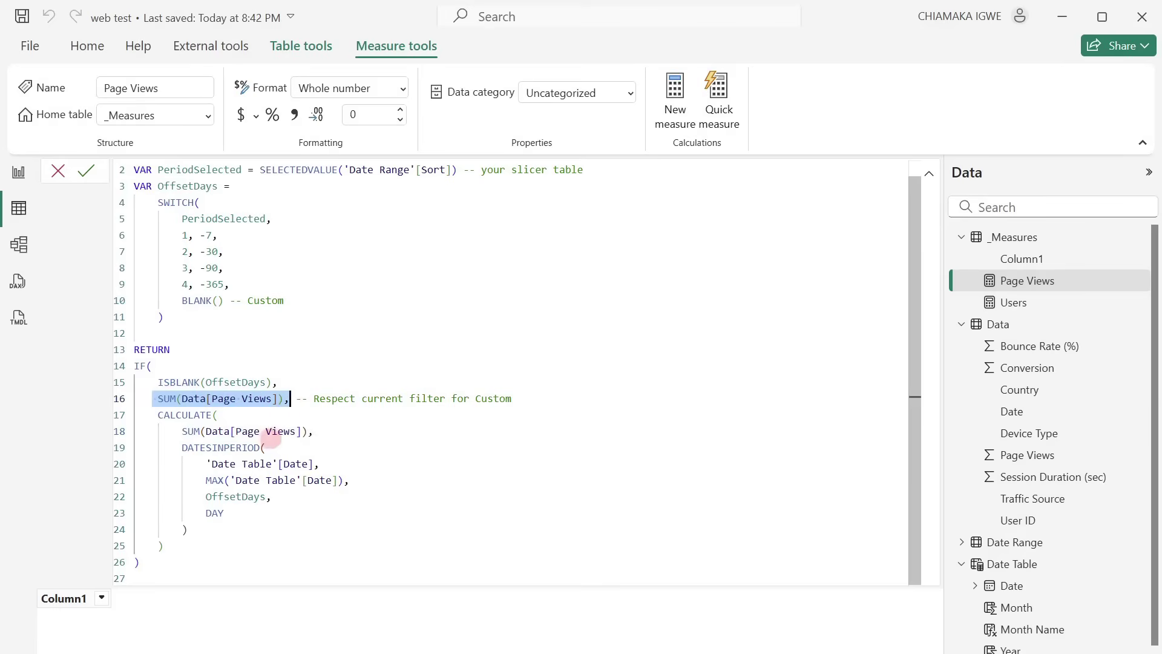
pyautogui.scroll(1, 334, 296)
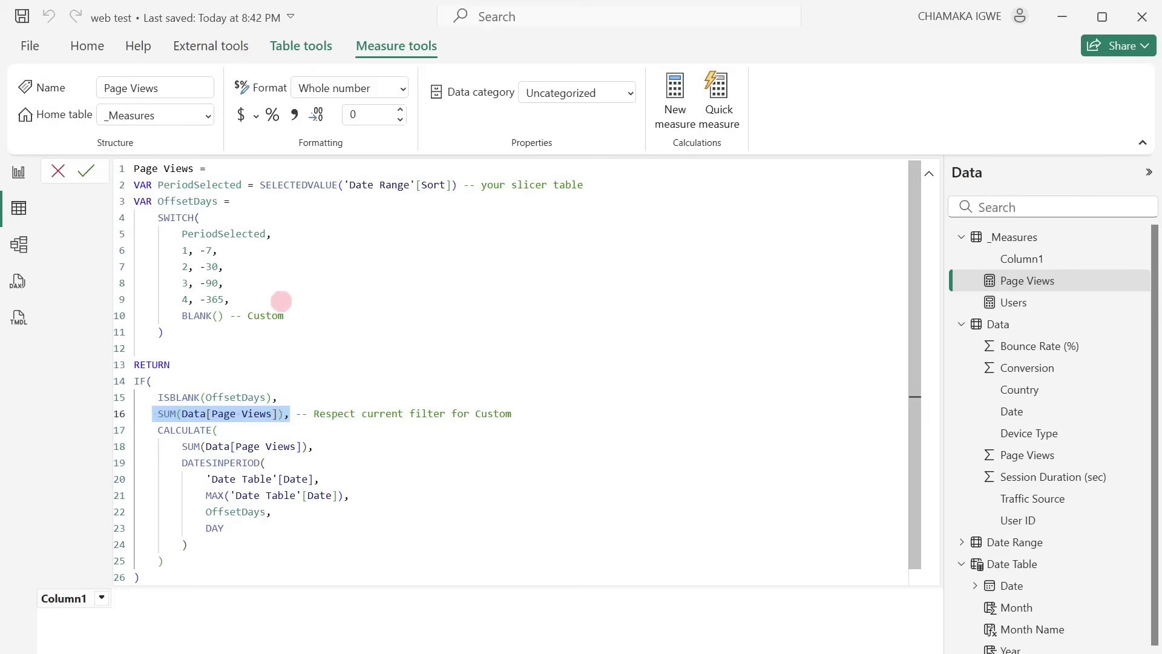
pyautogui.click(84, 174)
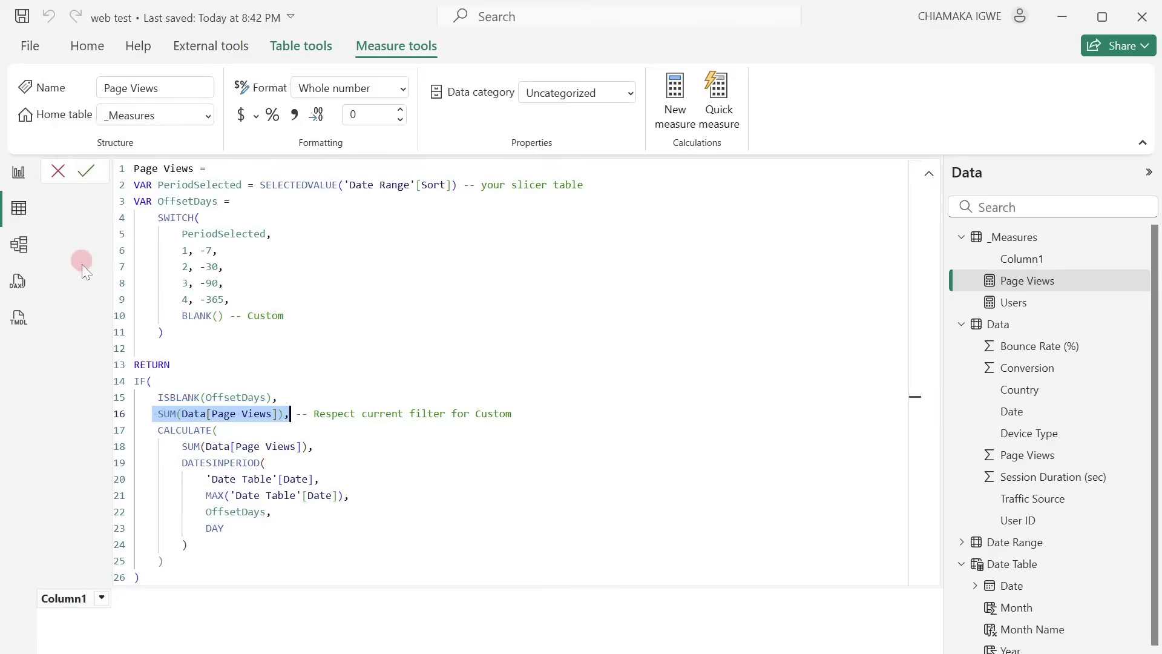
# Step: Create an Avg. Bounce Rate (%) measure in _Measures averaging Data[Bounce Rate (%)] over the selected 7, 30, 90 or 365 days, otherwise the current filter
pyautogui.rightClick(1030, 275)
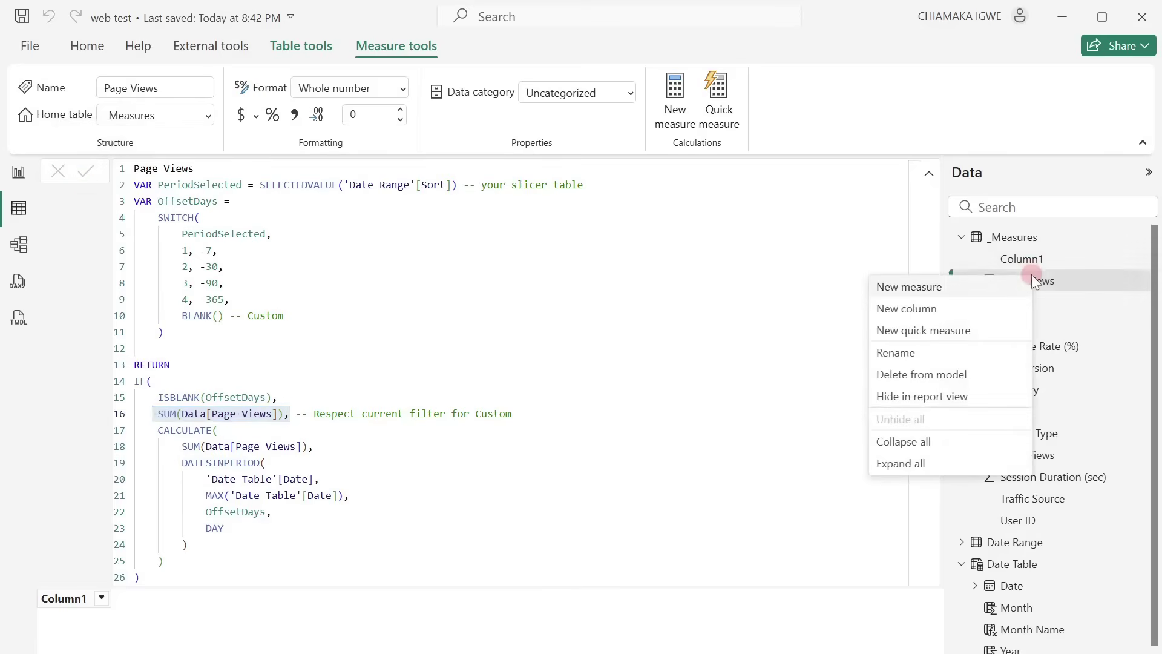
pyautogui.click(977, 290)
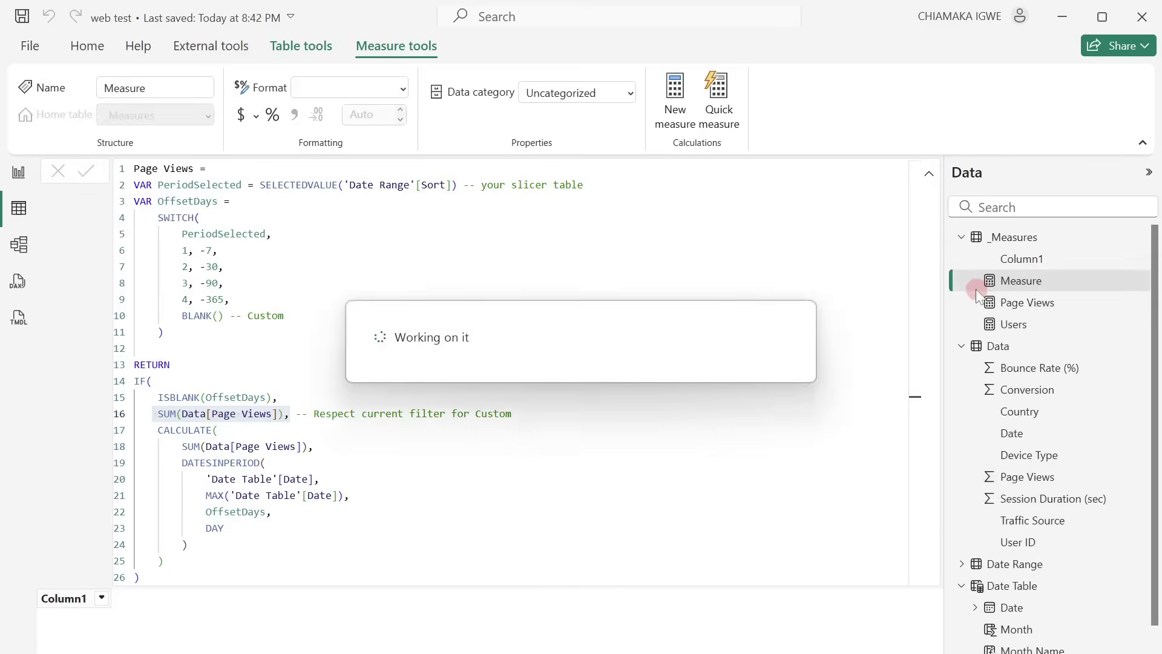
pyautogui.hotkey('ctrl', 'v')
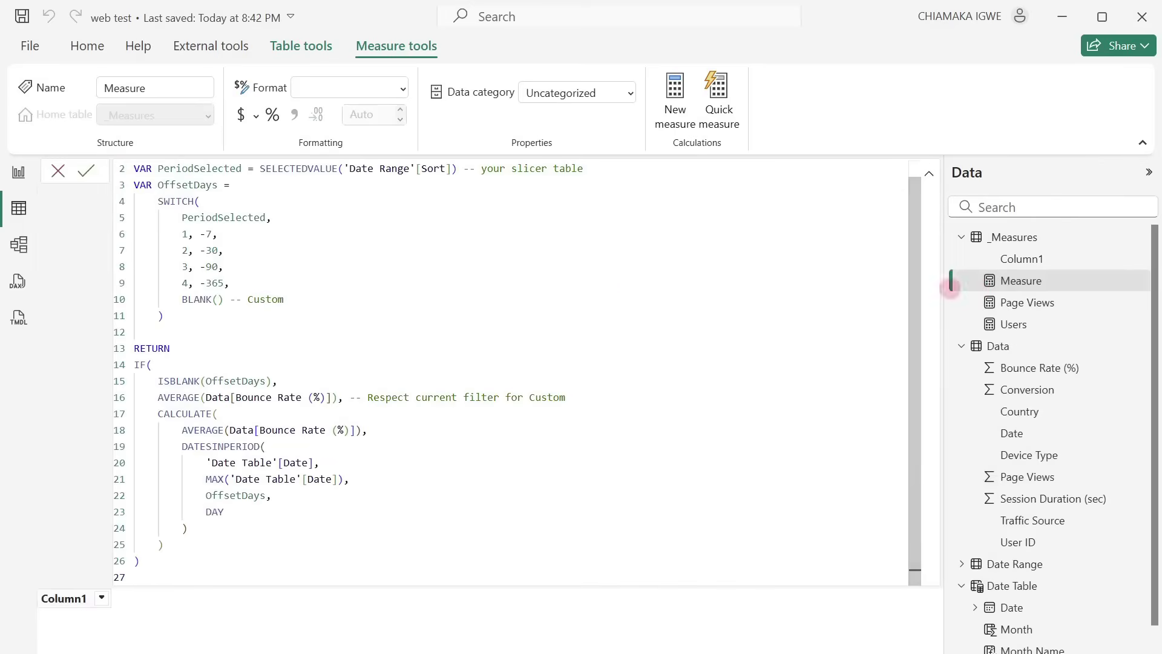
pyautogui.scroll(1, 453, 335)
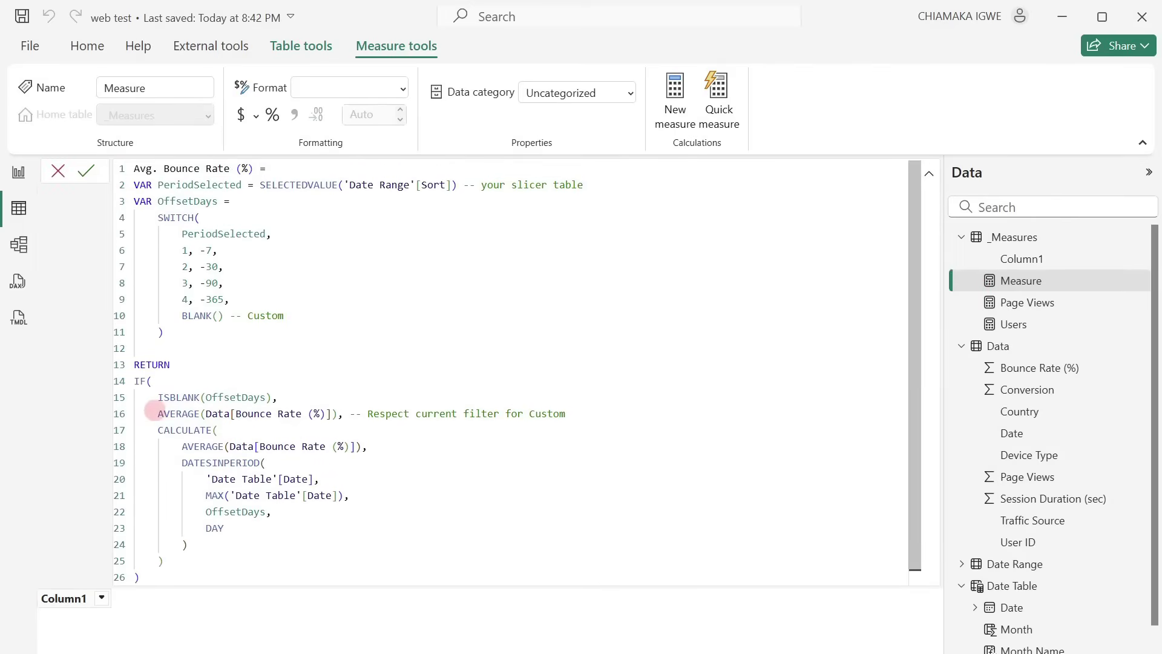
pyautogui.moveTo(154, 410); pyautogui.dragTo(337, 414)
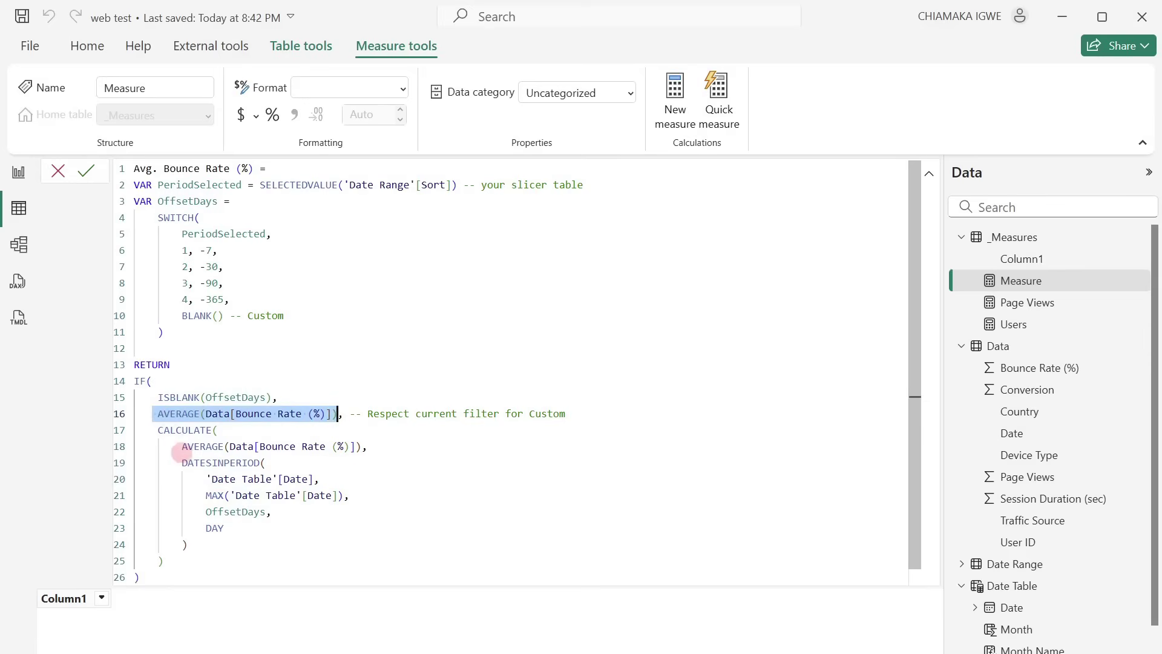
pyautogui.moveTo(182, 448); pyautogui.dragTo(363, 449)
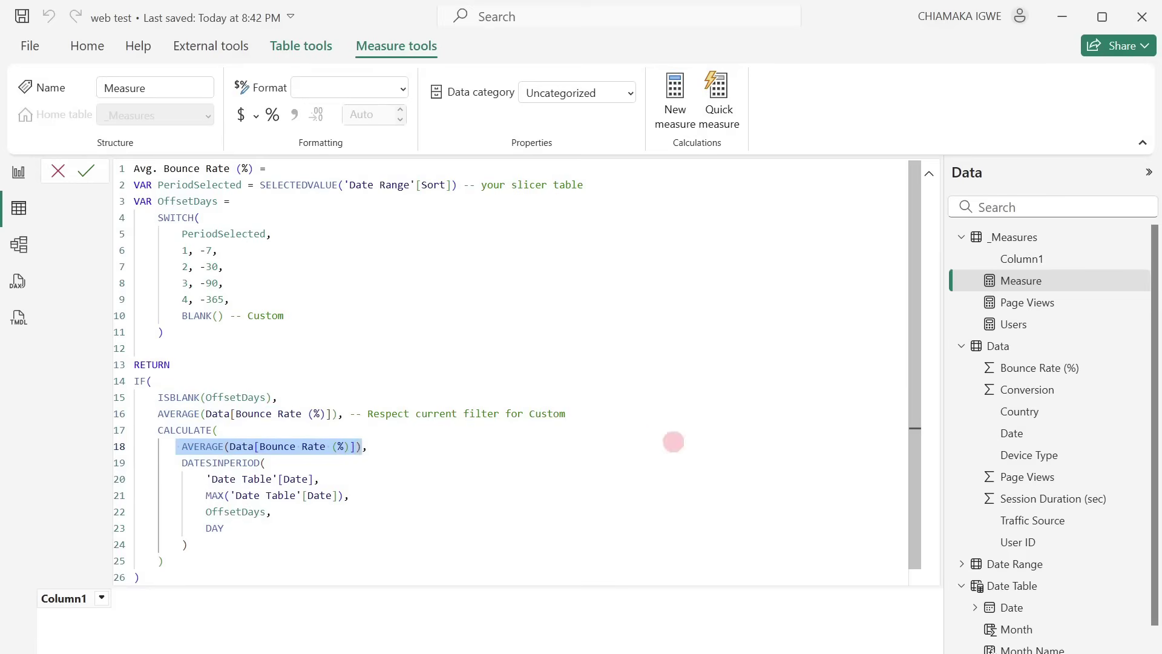
pyautogui.click(86, 171)
# Step: Create an Avg Session Duration (sec) measure averaging Data[Session Duration (sec)] with the same period logic, removing the stray character after its formula
pyautogui.click(650, 461)
pyautogui.hotkey('ctrl', 'v')
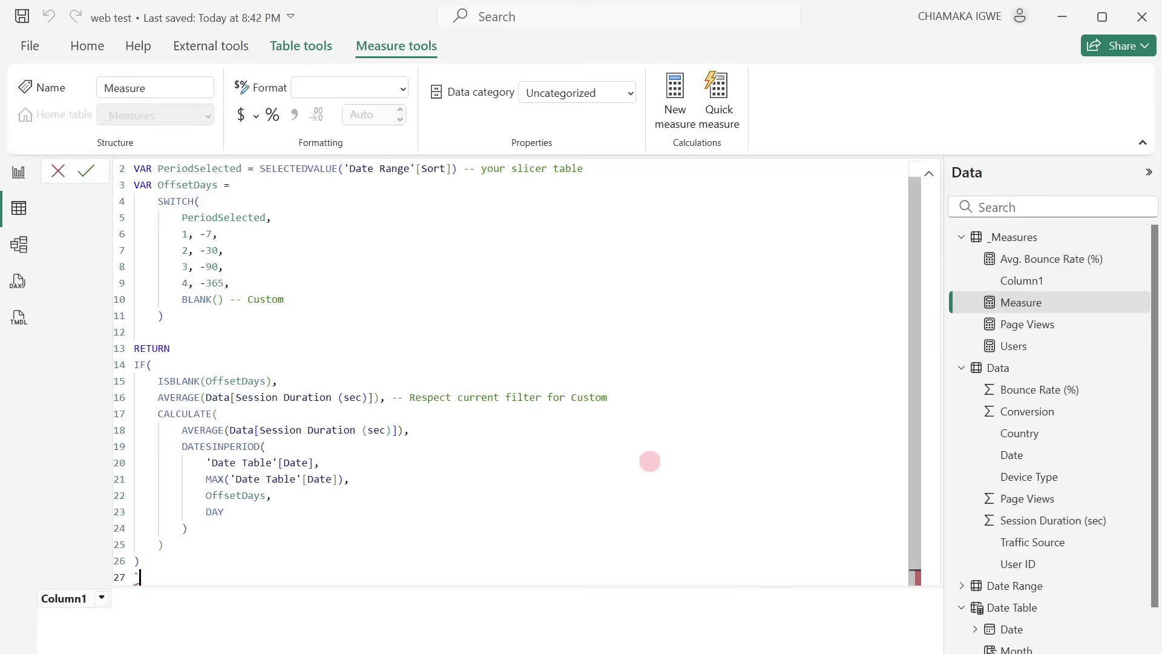
pyautogui.press('BackSpace')
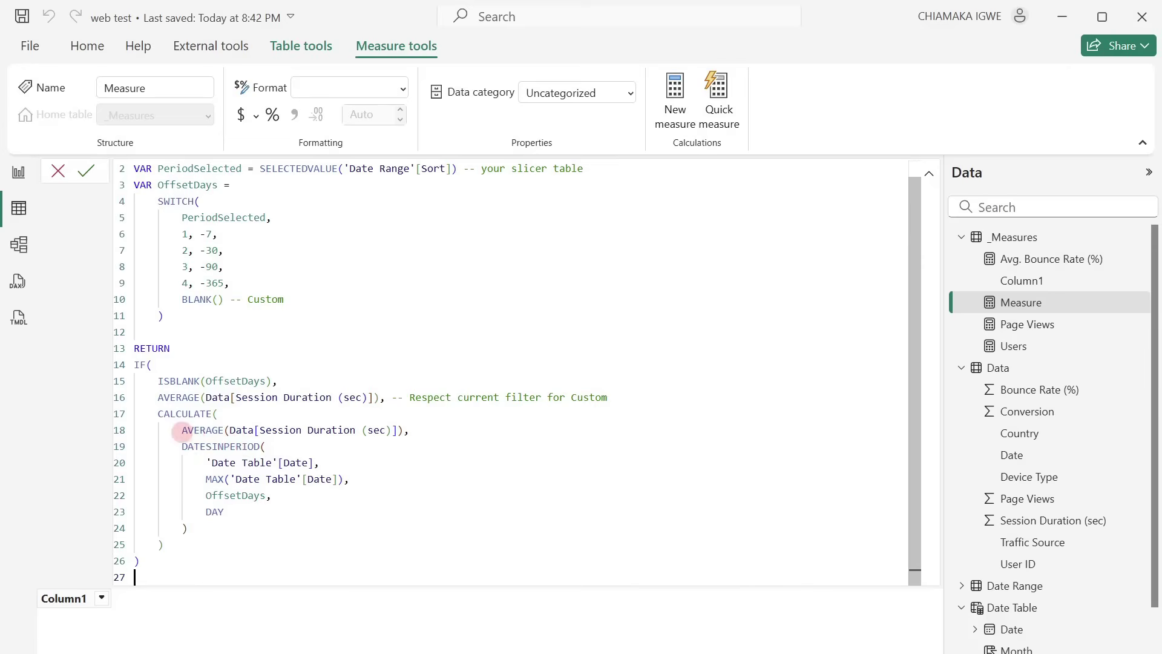
pyautogui.moveTo(183, 430); pyautogui.dragTo(403, 430)
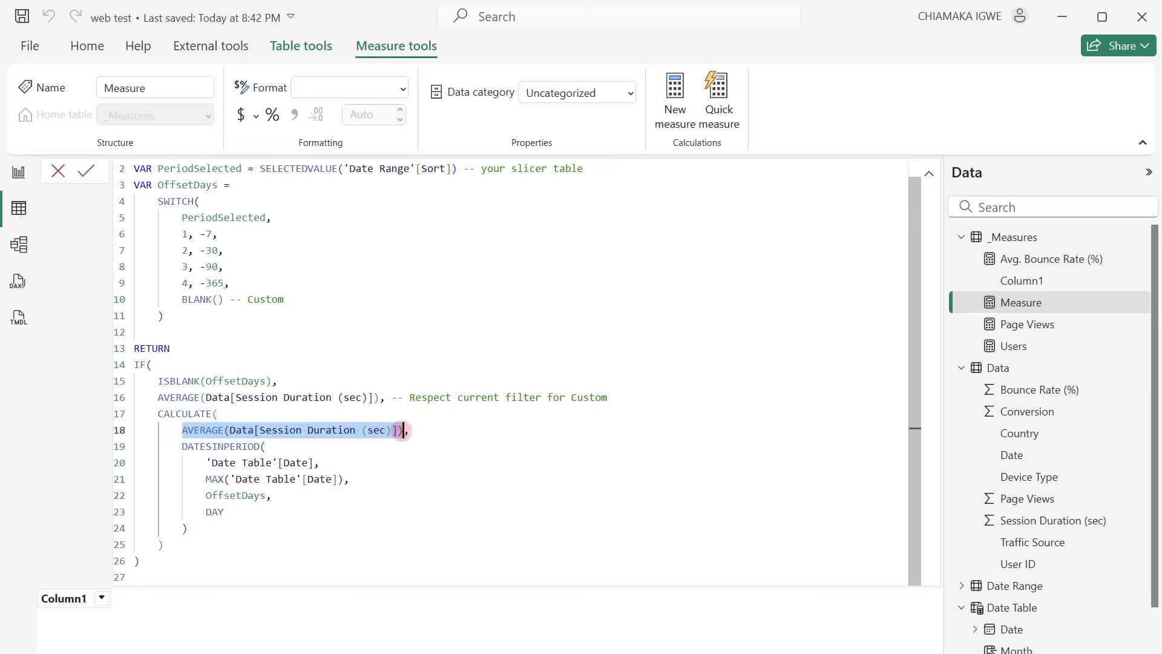
pyautogui.scroll(1, 298, 299)
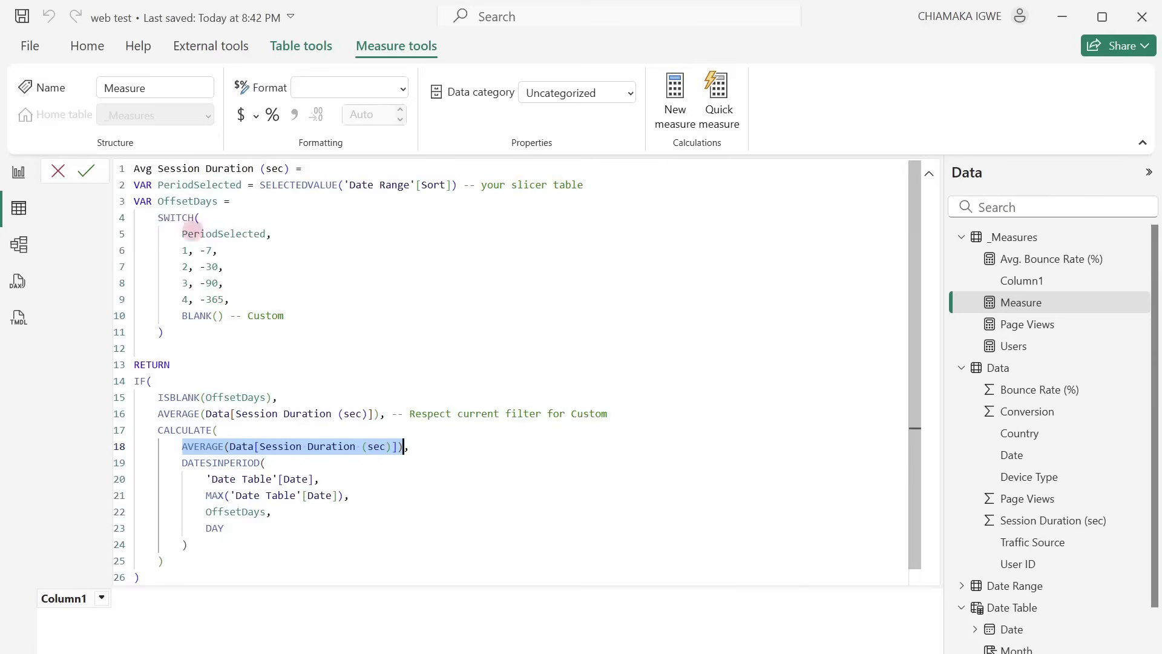
pyautogui.click(90, 172)
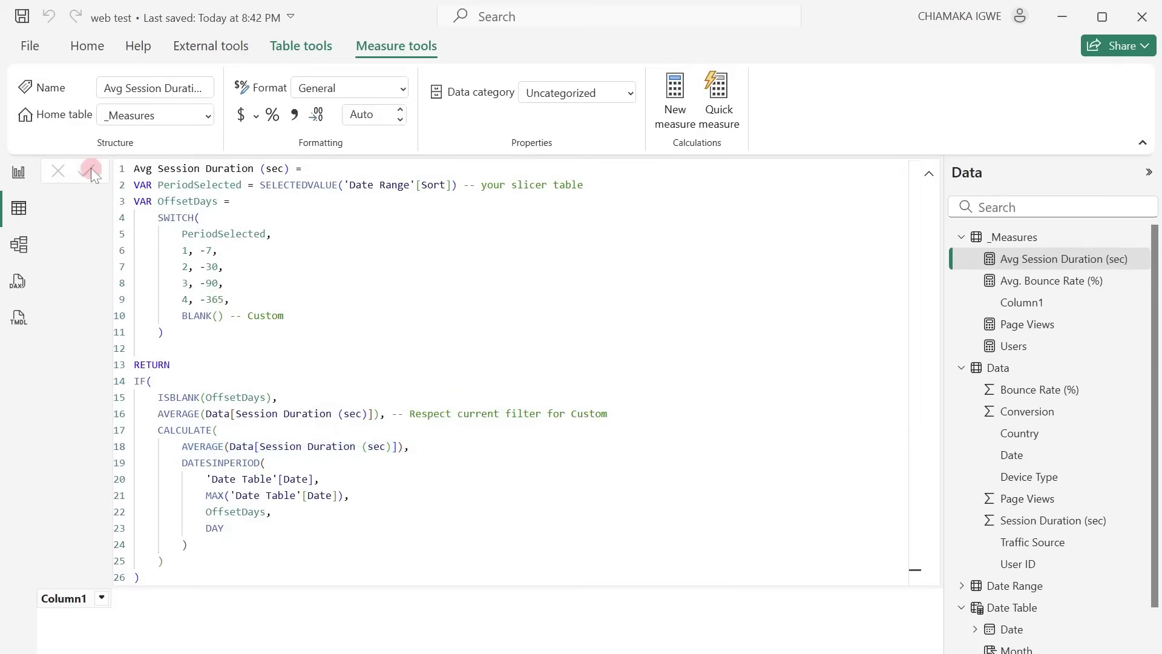
# Step: Create a Total Conversion measure in _Measures that counts the rows of Data where Data[Conversion] = 1
pyautogui.rightClick(1069, 258)
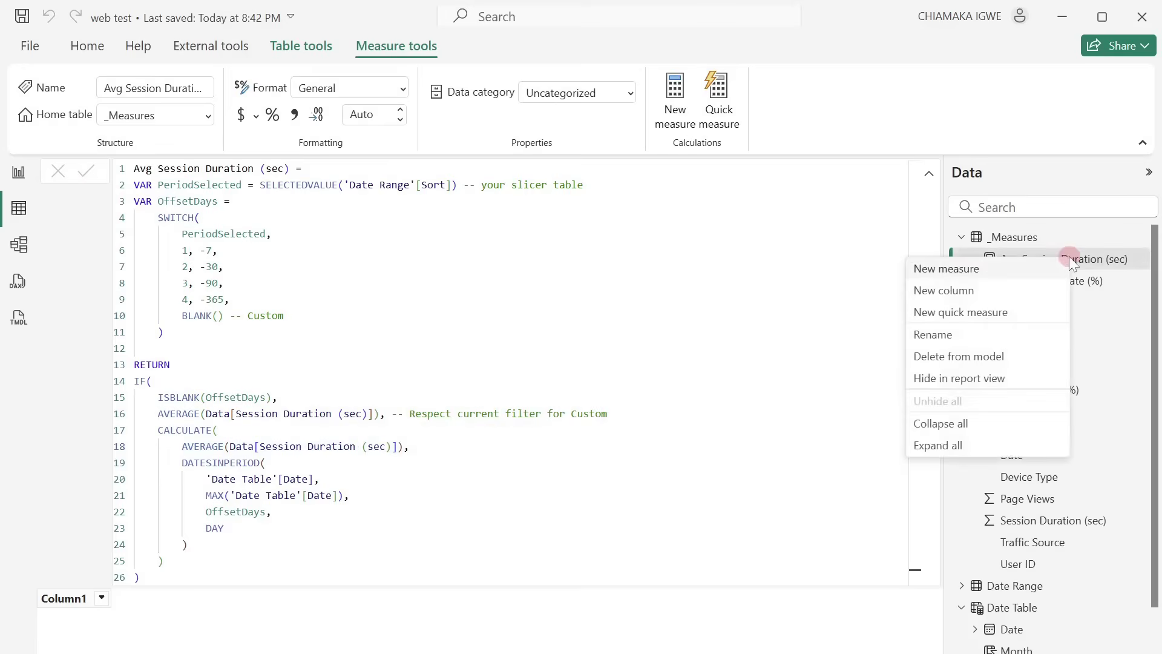
pyautogui.click(942, 267)
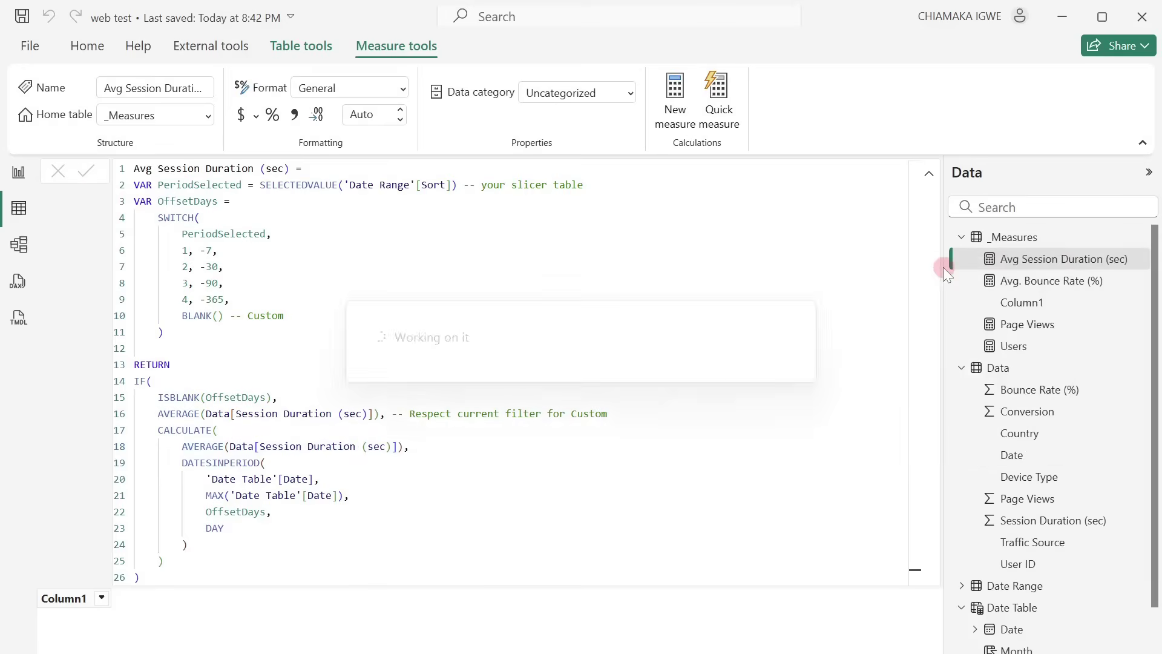
pyautogui.write('Total Conversion = CALCULATE(     COUNTROWS(Data),Data[Conversion] = 1 )')
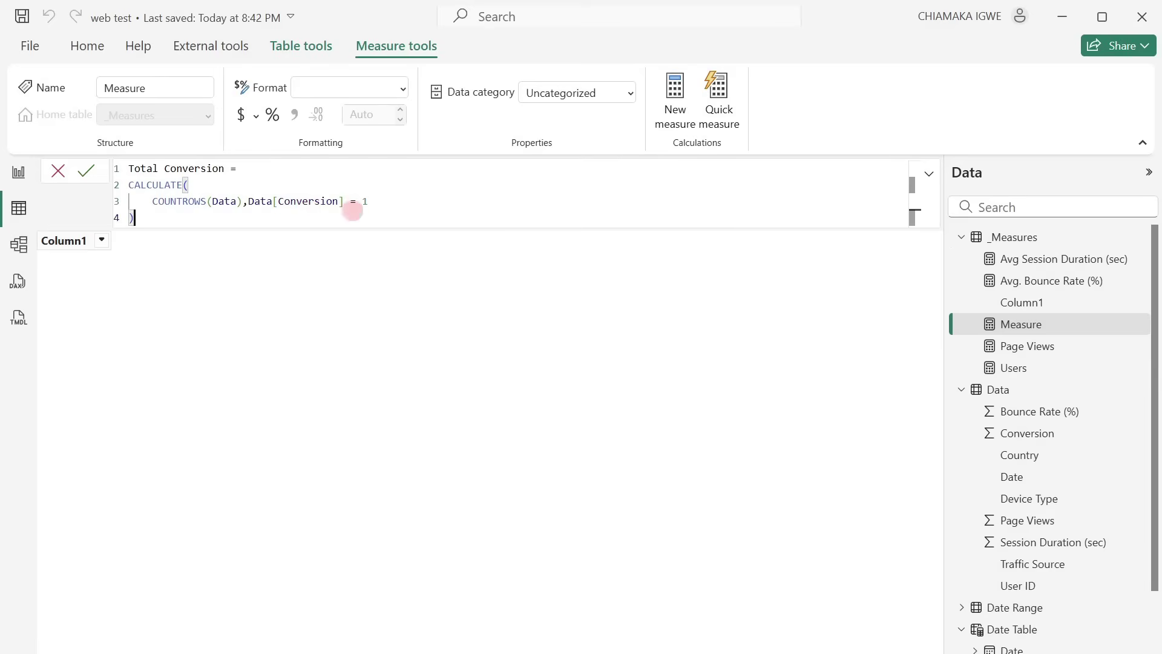
pyautogui.click(88, 174)
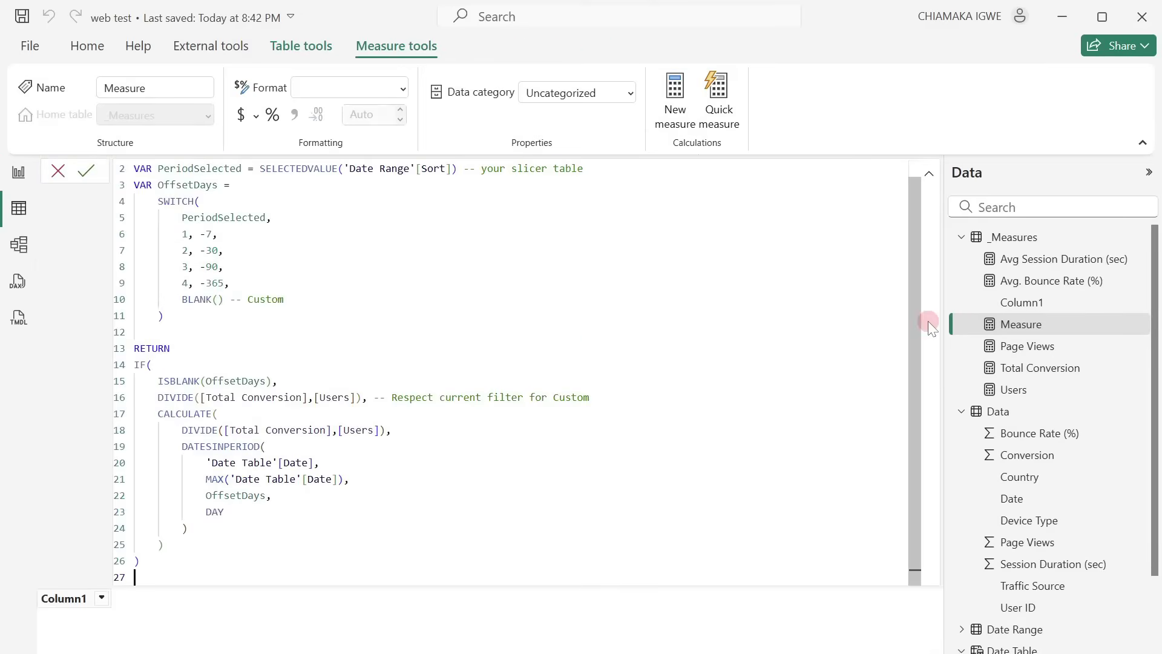
# Step: Create a Conversion Rate measure using DIVIDE([Total Conversion],[Users]) in both the custom and predefined period branches, and commit it
pyautogui.scroll(1, 566, 338)
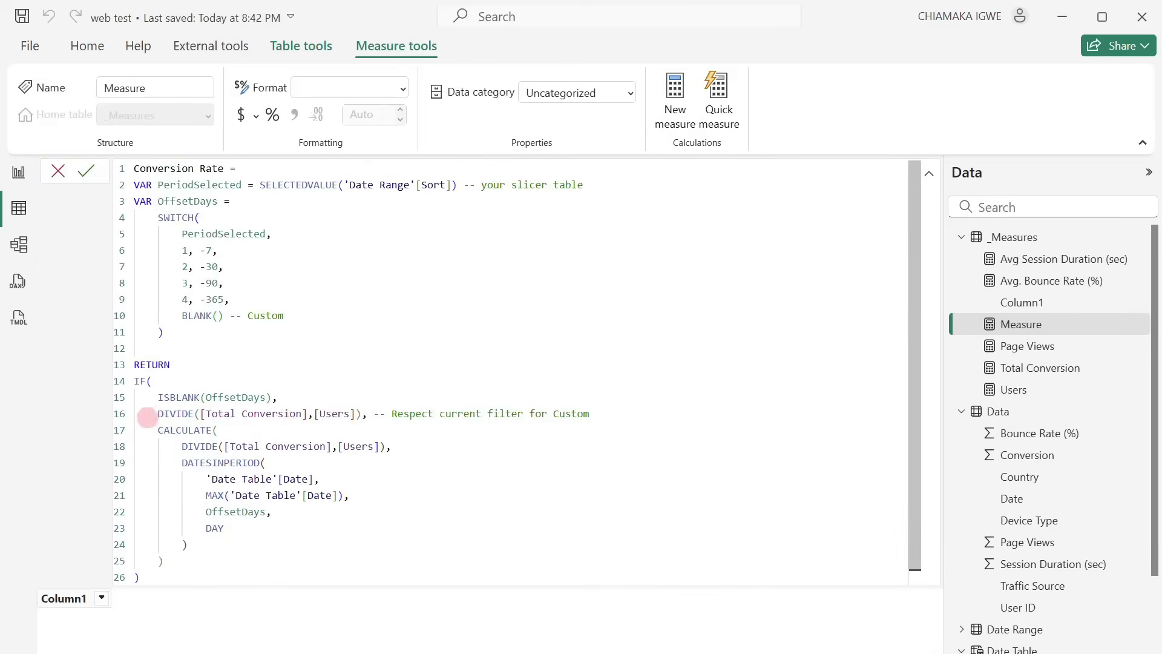
pyautogui.moveTo(145, 413); pyautogui.dragTo(363, 417)
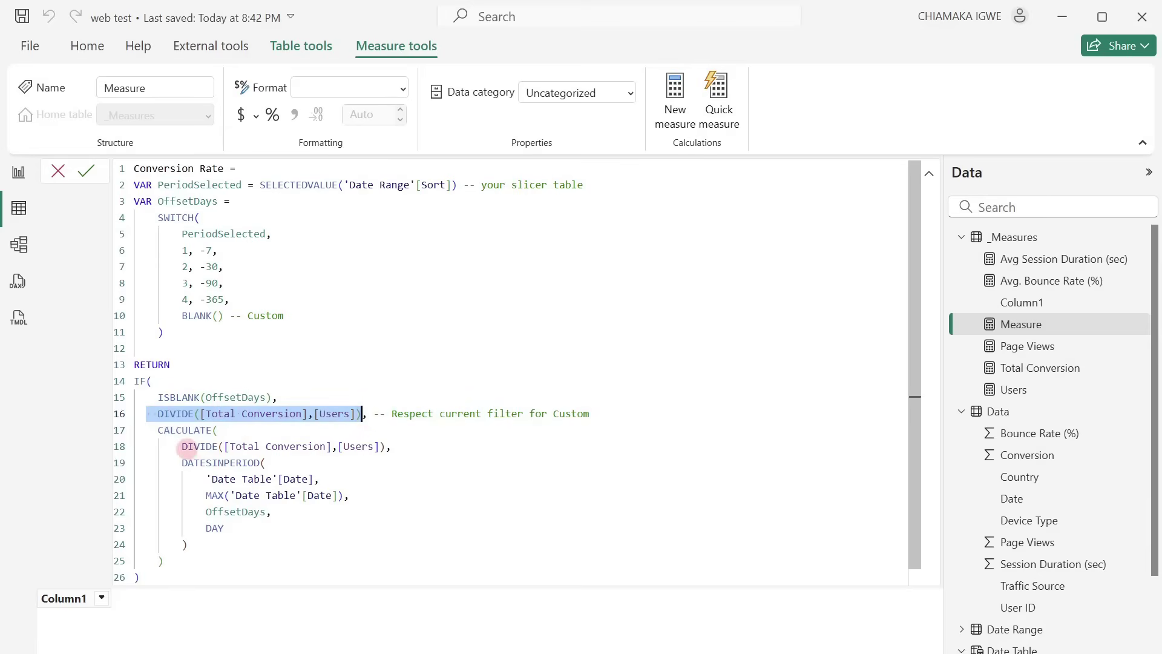
pyautogui.moveTo(183, 447); pyautogui.dragTo(387, 448)
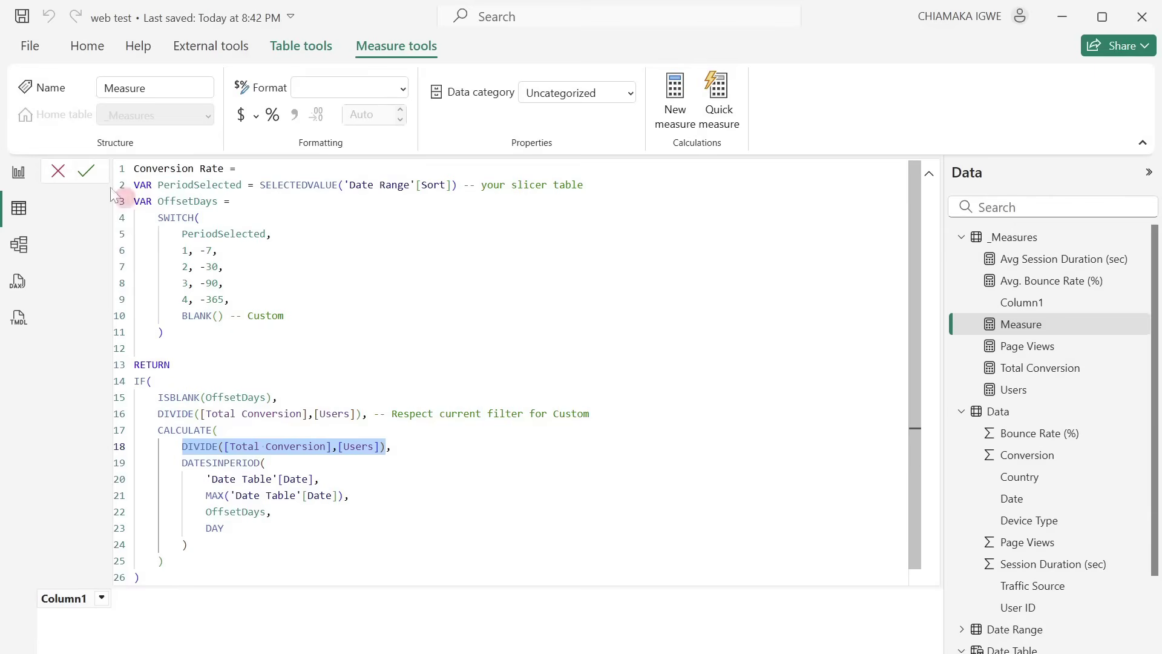
pyautogui.click(84, 174)
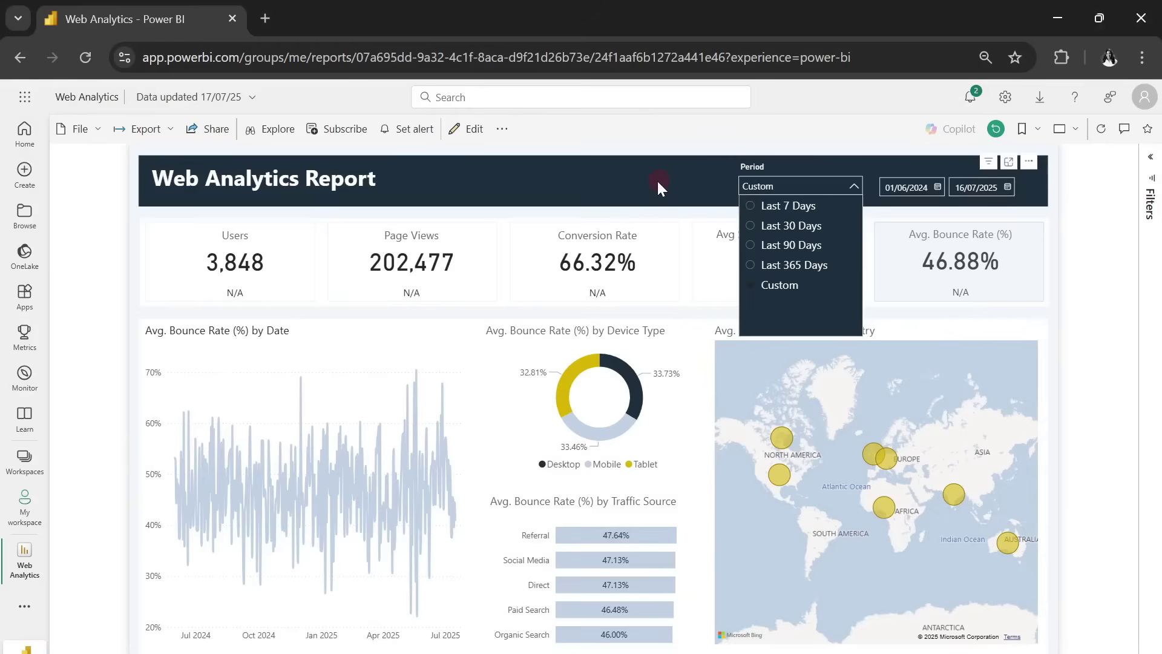
# Step: Examine the KPI cards and their period comparisons in the published report under Last 7 Days, Last 30 Days and Custom
pyautogui.click(658, 182)
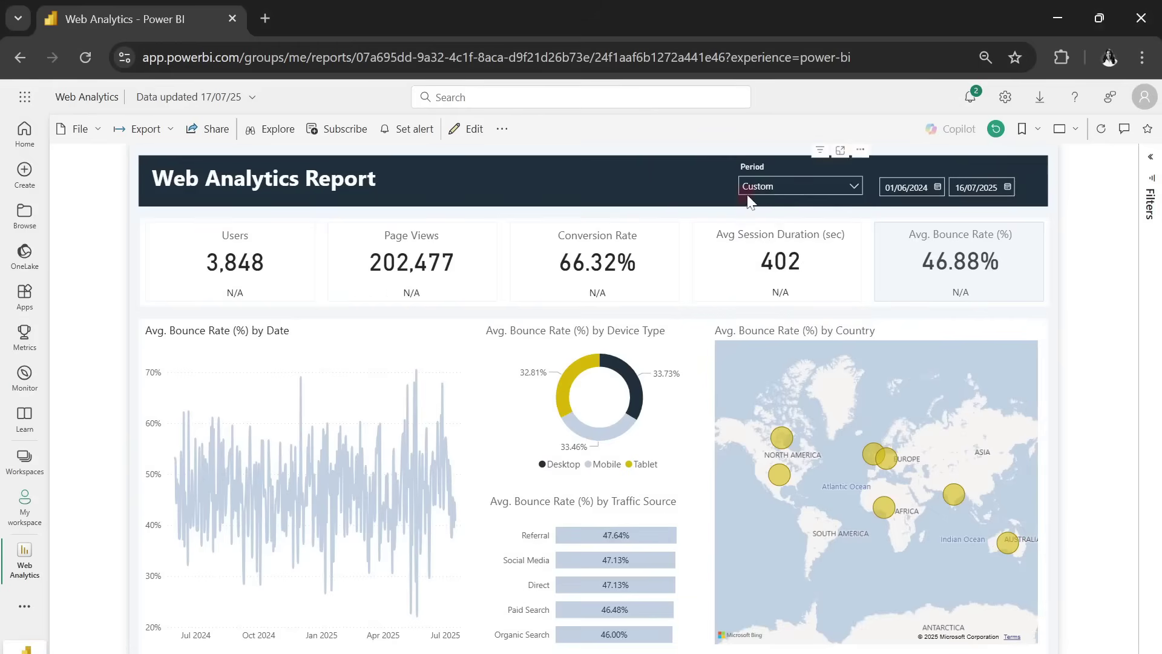
pyautogui.click(784, 188)
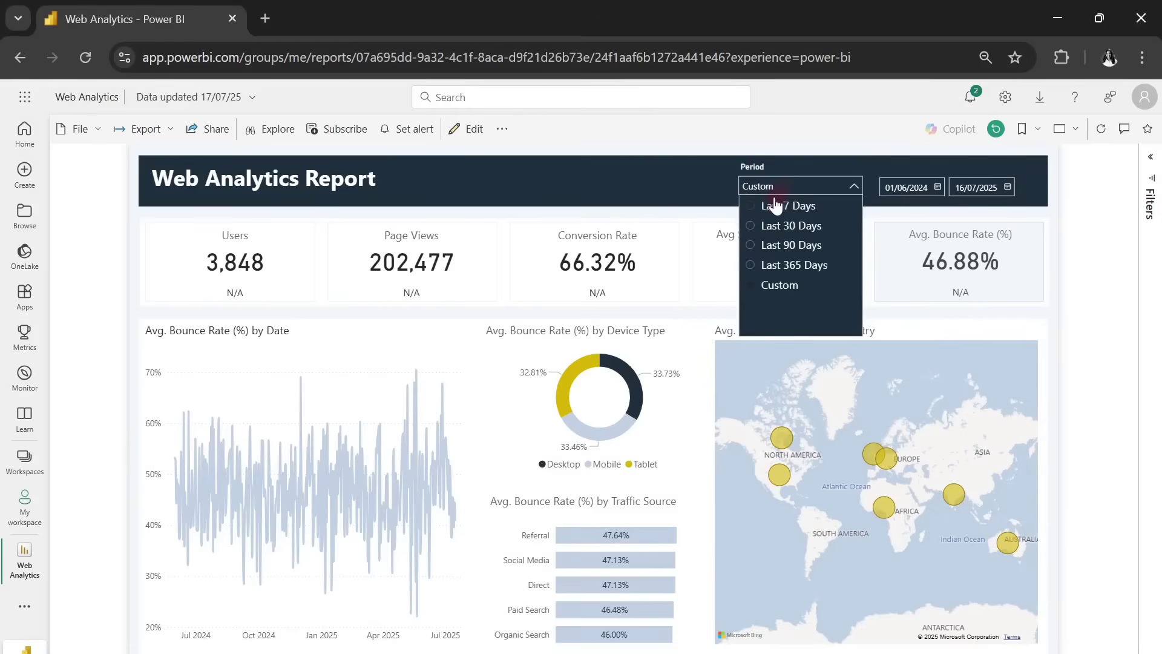
pyautogui.click(773, 203)
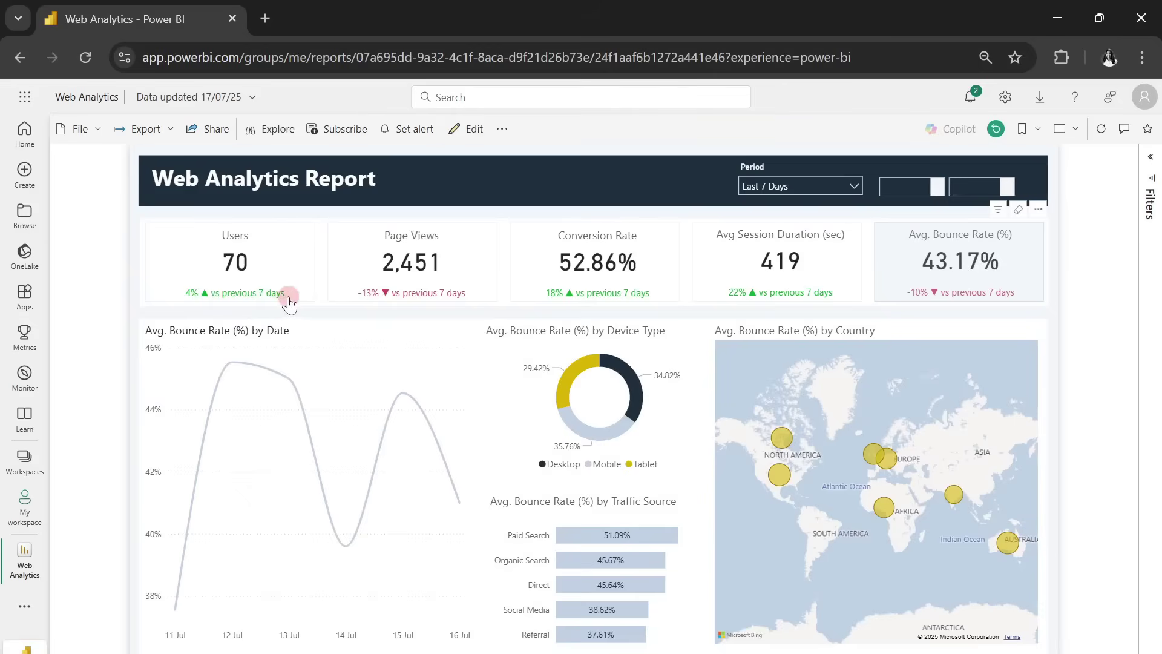
pyautogui.click(826, 188)
pyautogui.click(800, 225)
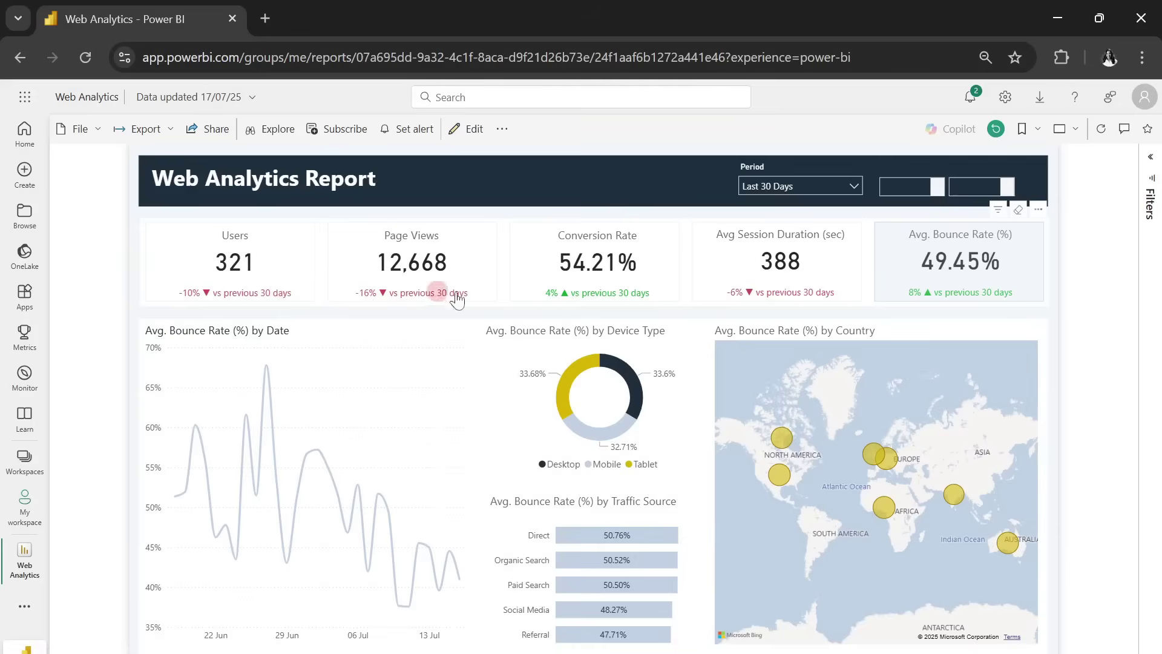
pyautogui.click(801, 188)
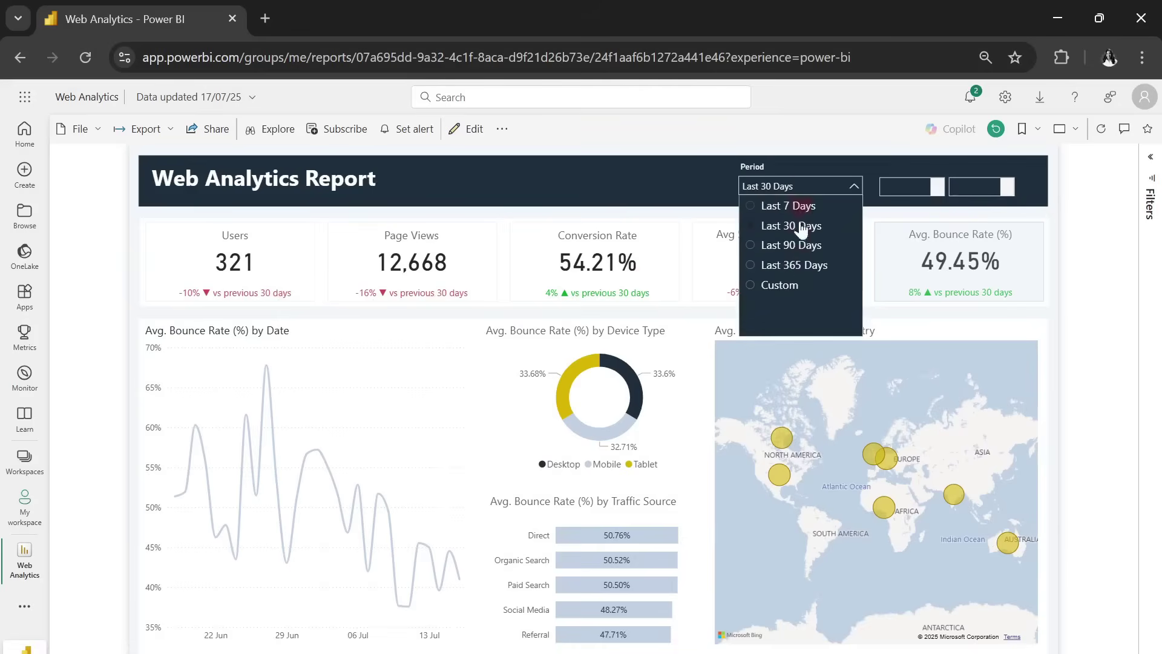
pyautogui.click(782, 286)
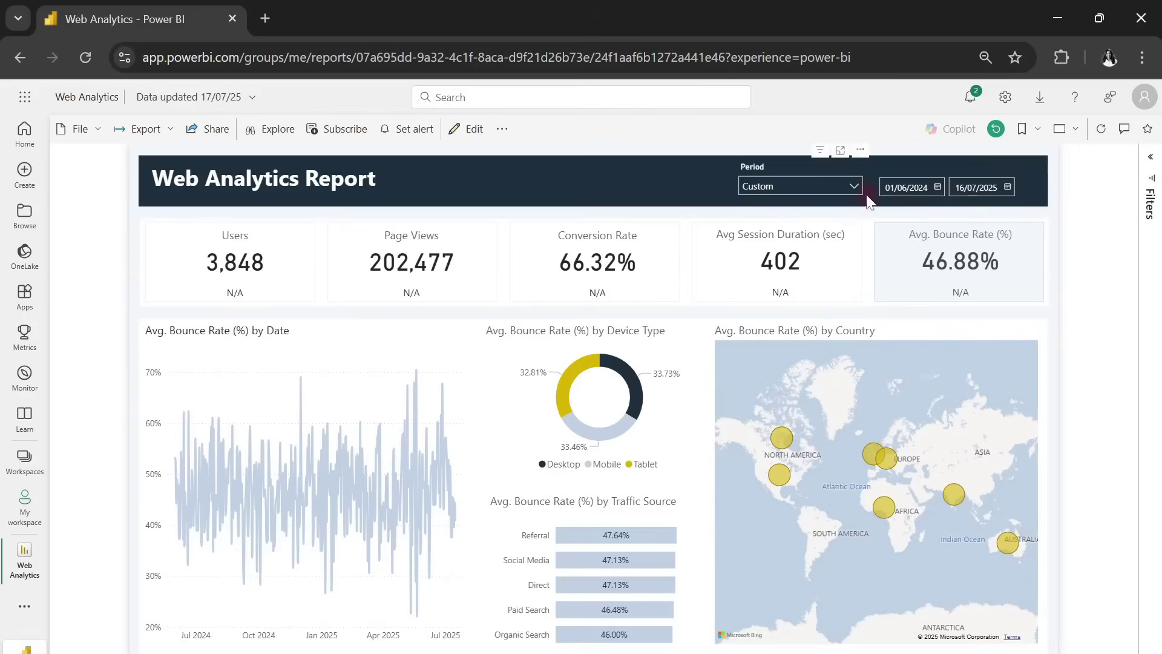
pyautogui.click(832, 188)
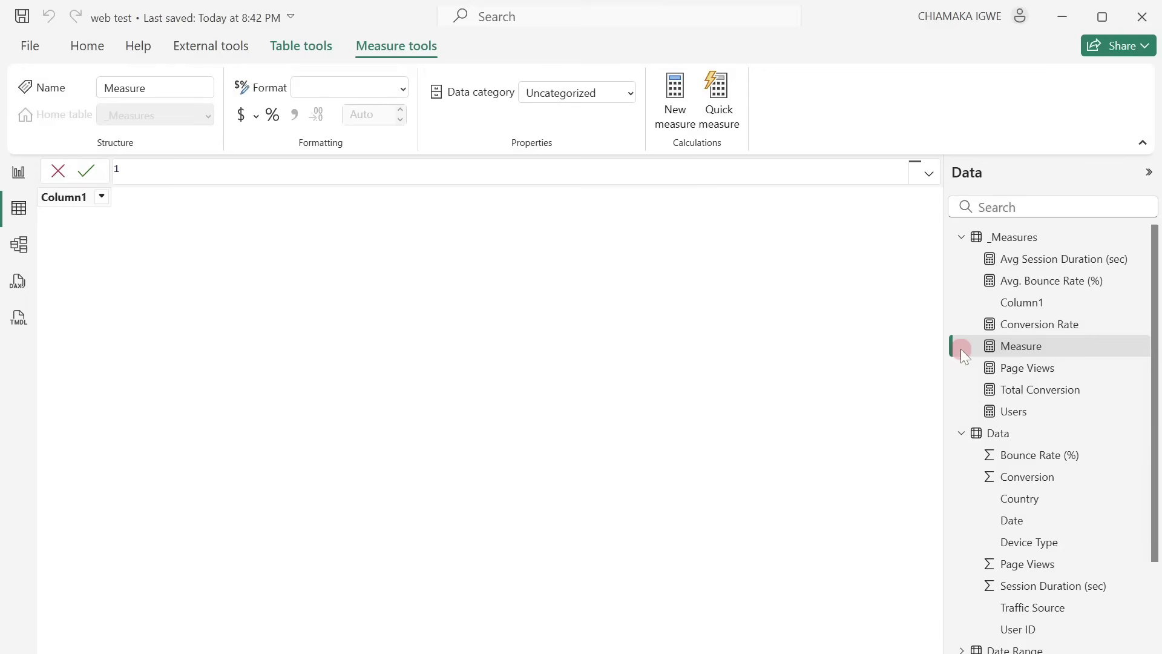
# Step: Fill the new measure with a Users % Change formula comparing [Users] with the previous 7, 30, 90 or 365 days, with arrows and period labels
pyautogui.hotkey('ctrl', 'v')
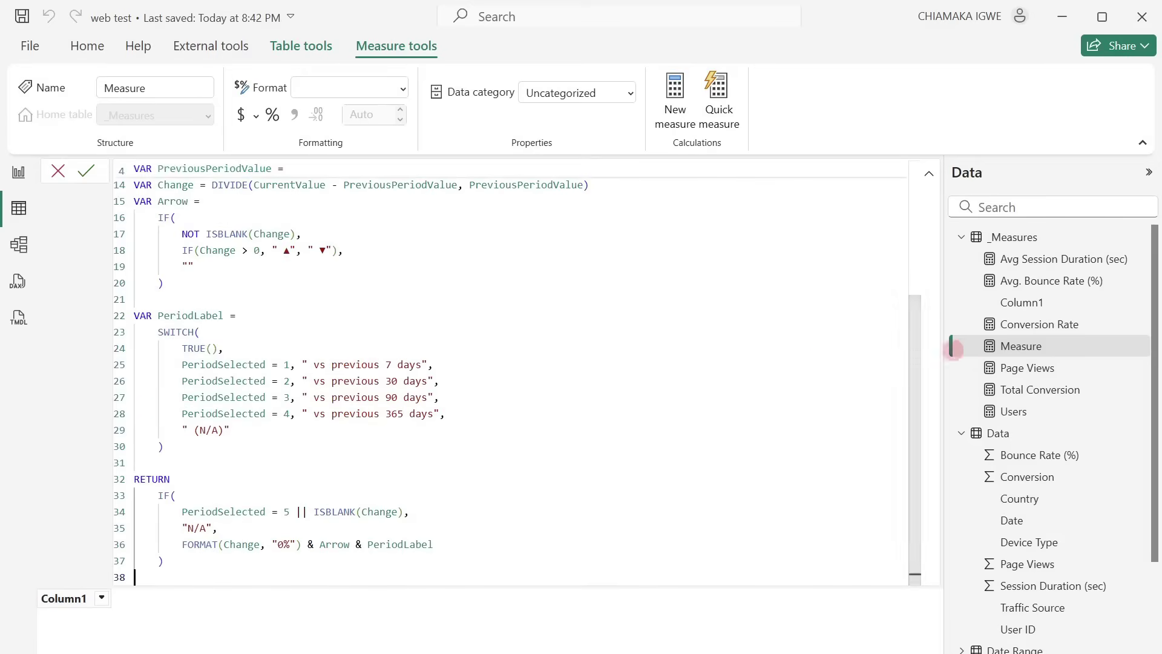
pyautogui.scroll(5, 795, 318)
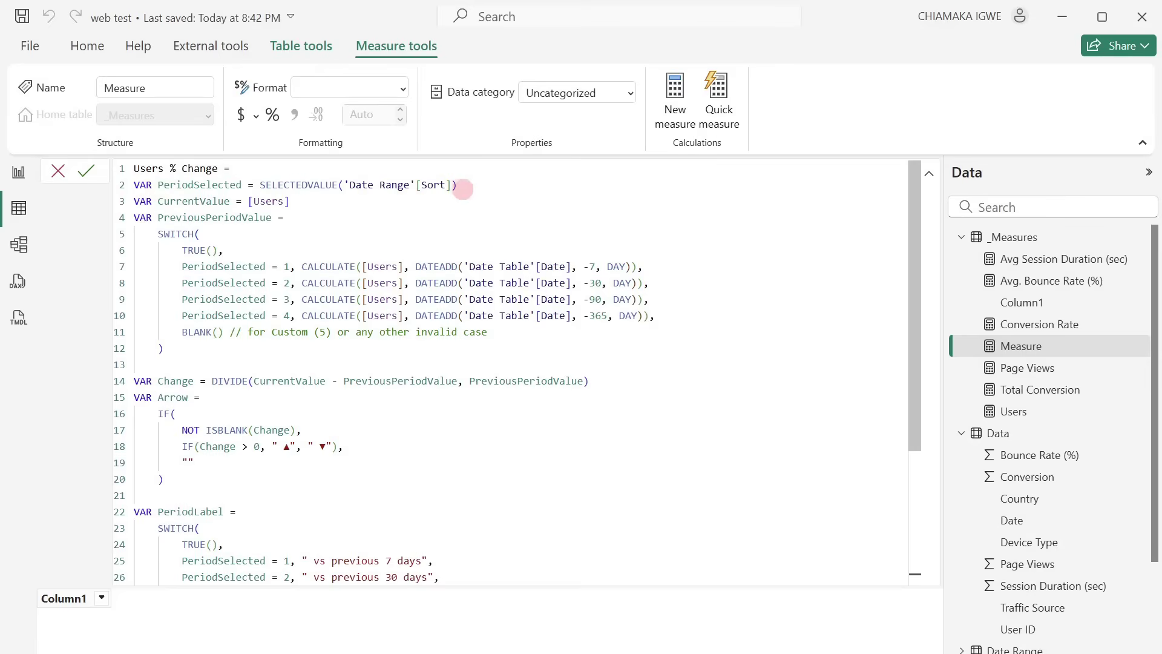
pyautogui.moveTo(465, 187); pyautogui.dragTo(134, 184)
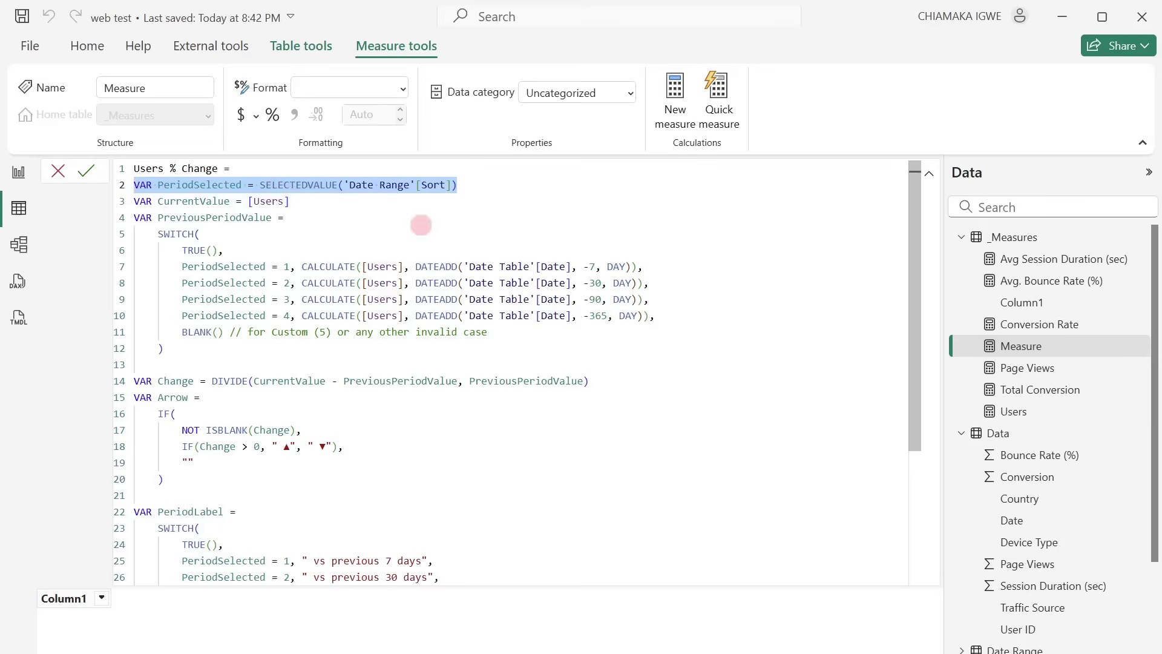
pyautogui.click(427, 223)
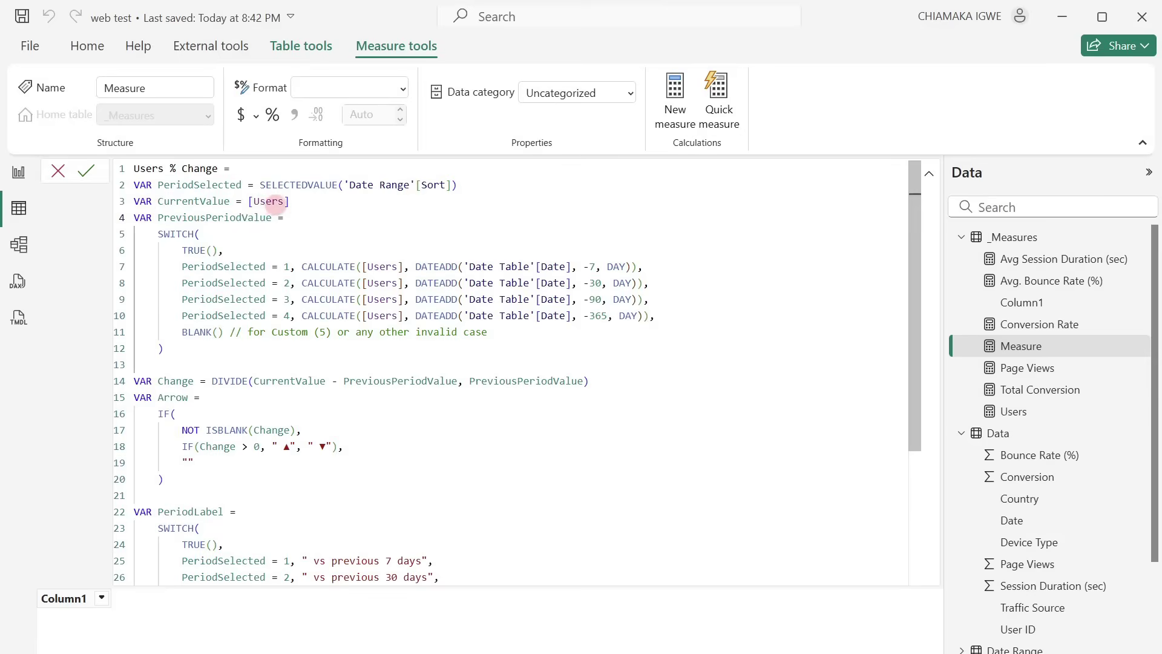
pyautogui.click(291, 202)
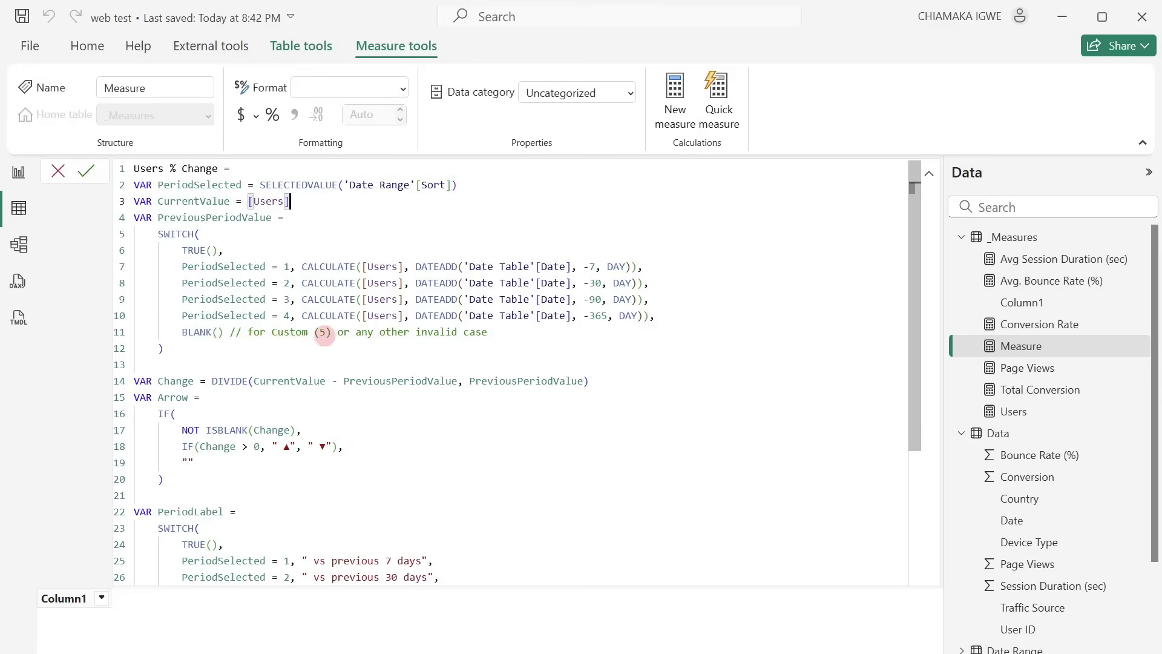
pyautogui.scroll(-3, 324, 334)
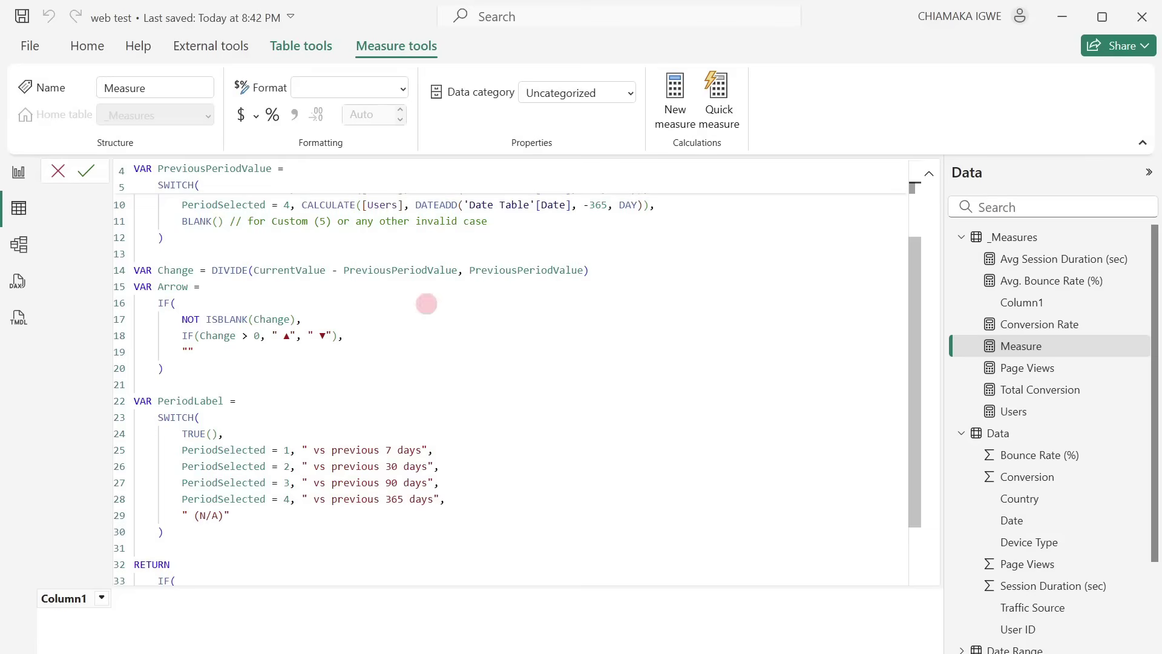
pyautogui.scroll(-1, 423, 303)
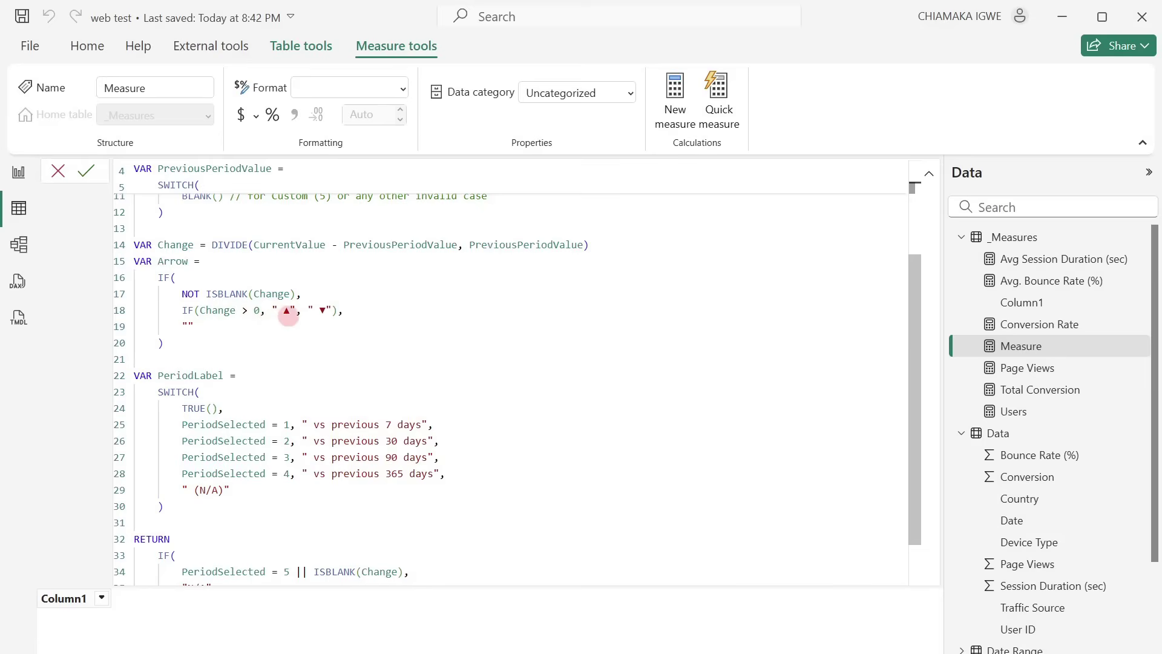
pyautogui.click(394, 315)
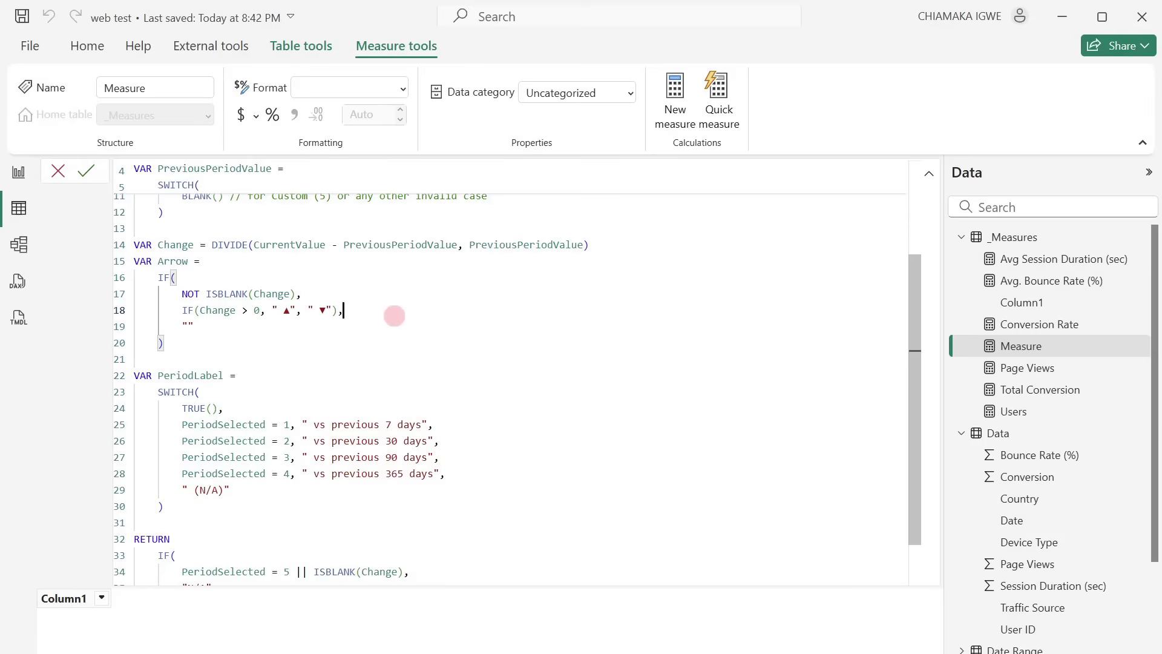
pyautogui.press('super+period')
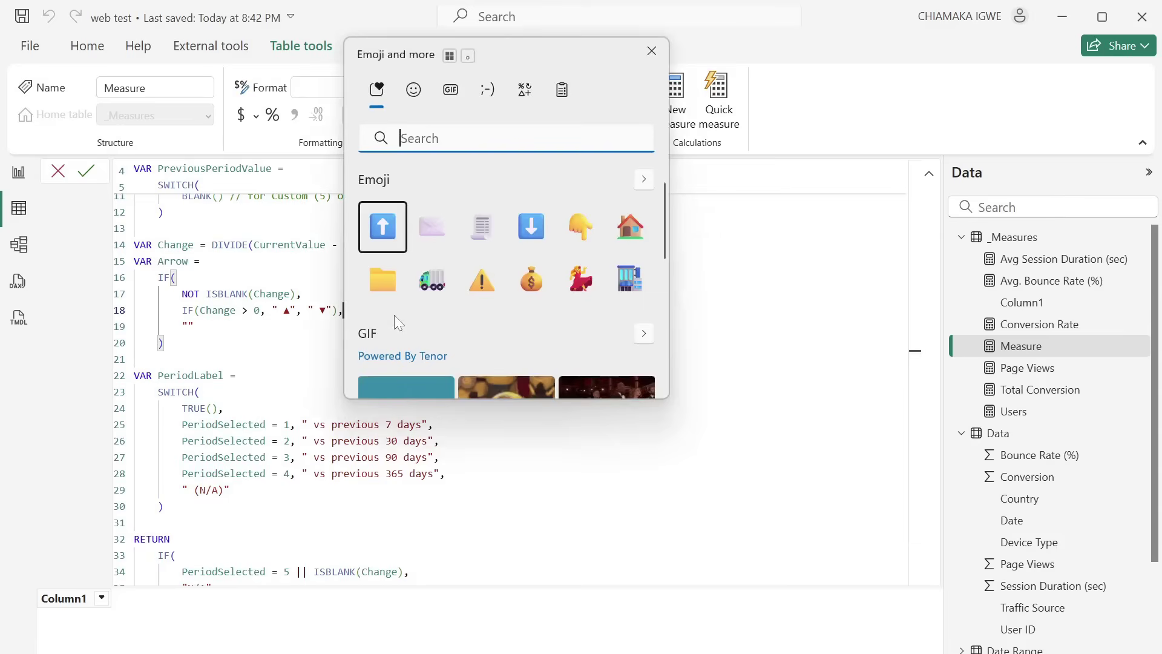
pyautogui.click(522, 94)
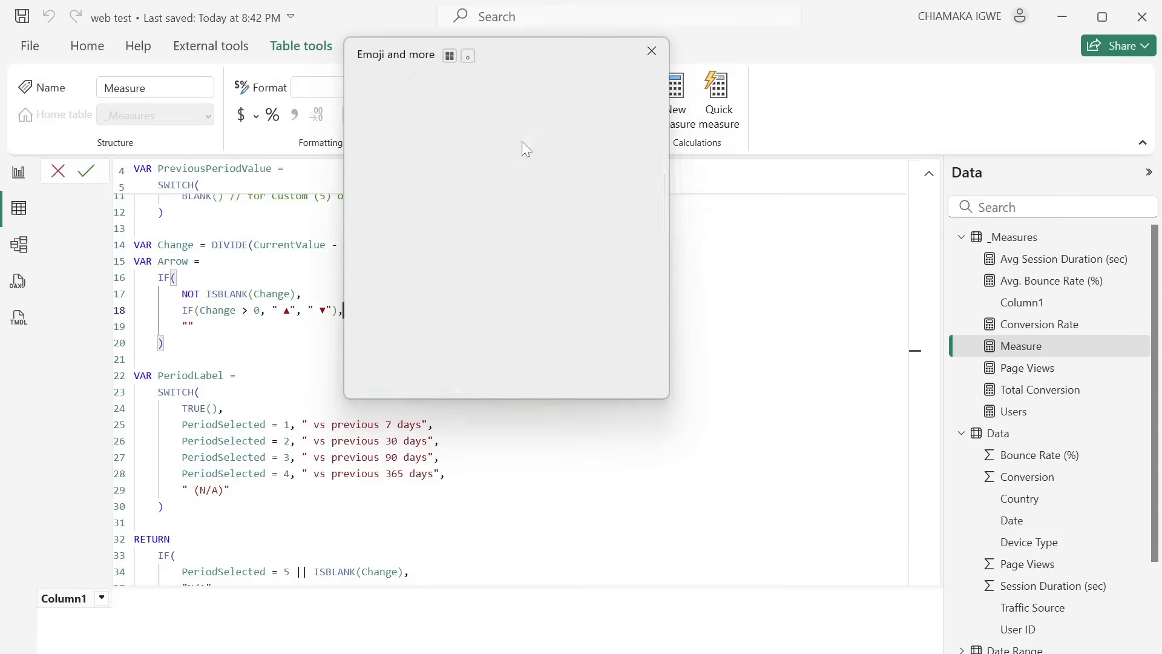
pyautogui.click(651, 51)
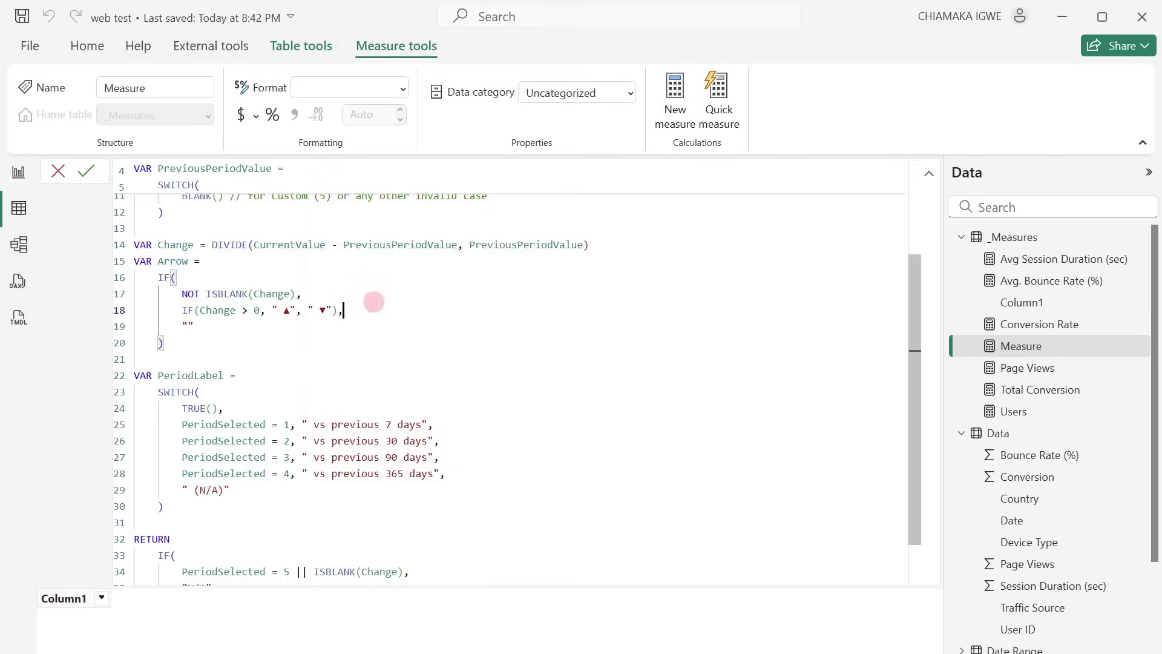
# Step: Switch to the published report in Chrome, inspect the KPI change labels for Last 7 Days and Last 30 Days, and return to Power BI Desktop
pyautogui.scroll(-2, 251, 367)
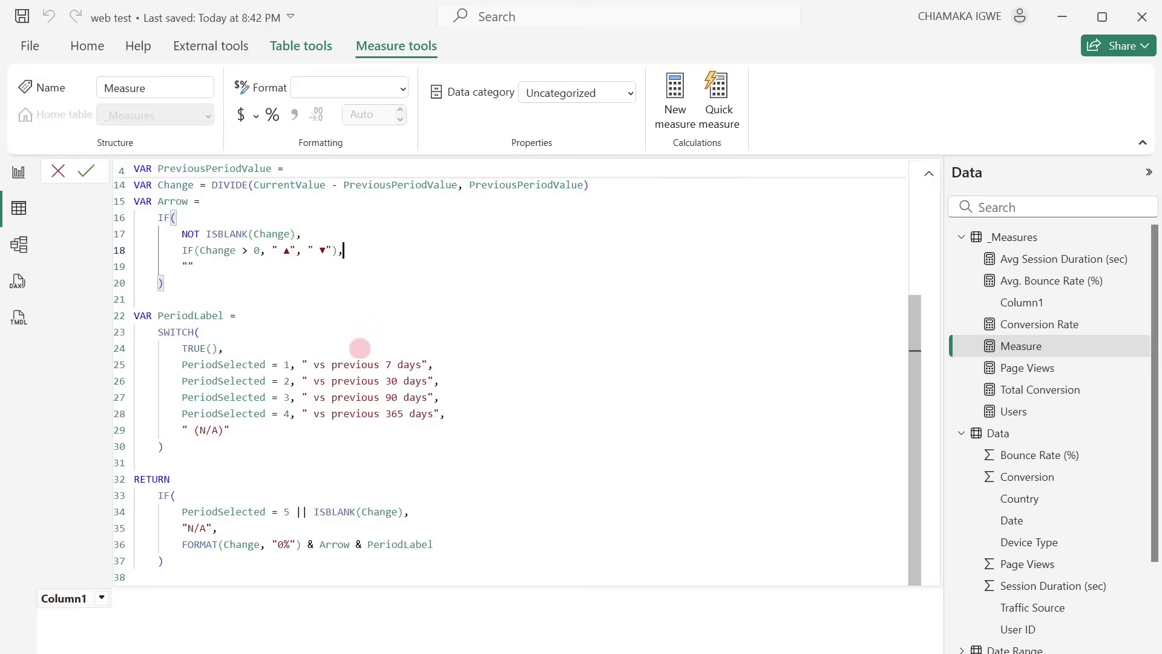
pyautogui.moveTo(614, 652)
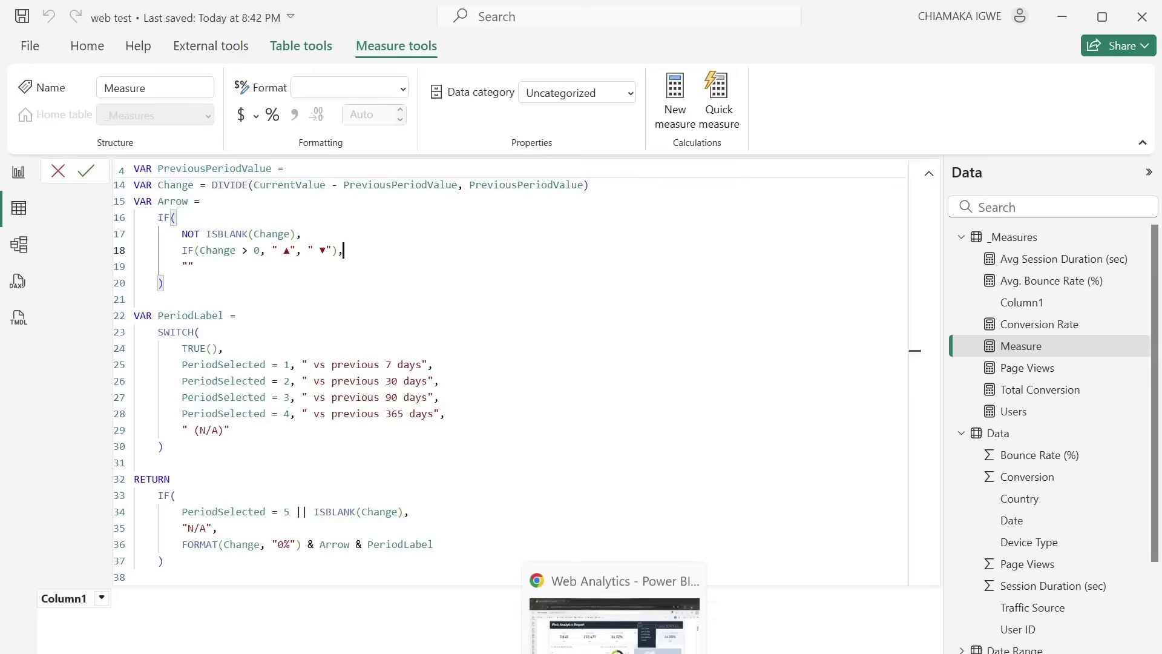
pyautogui.click(614, 605)
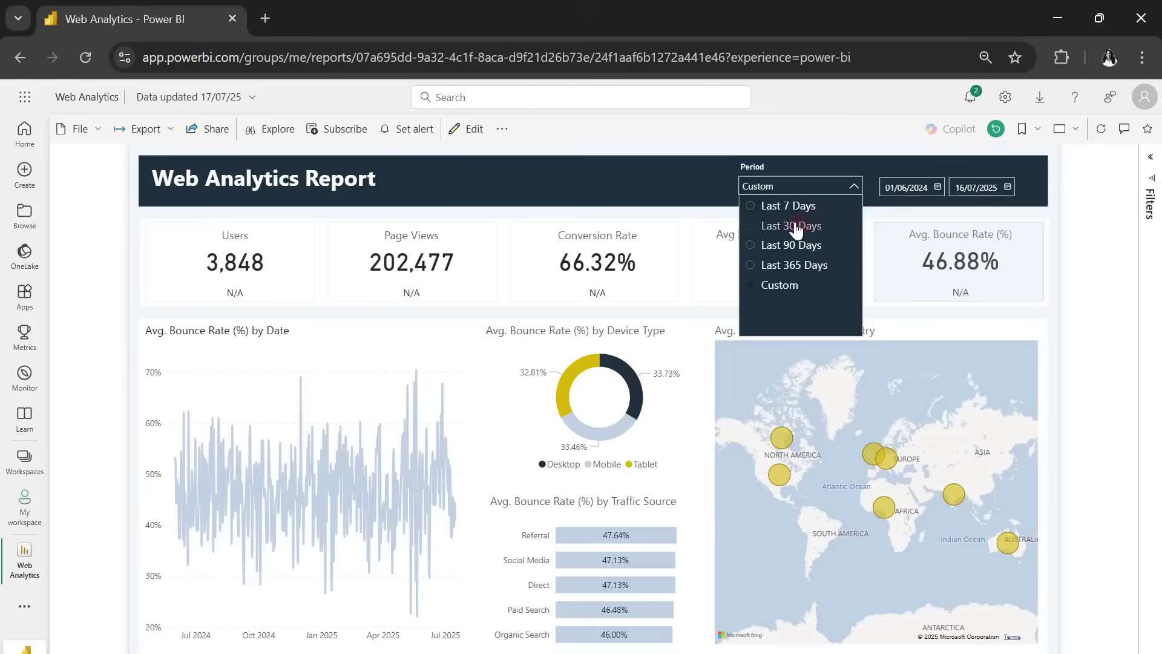
pyautogui.click(787, 207)
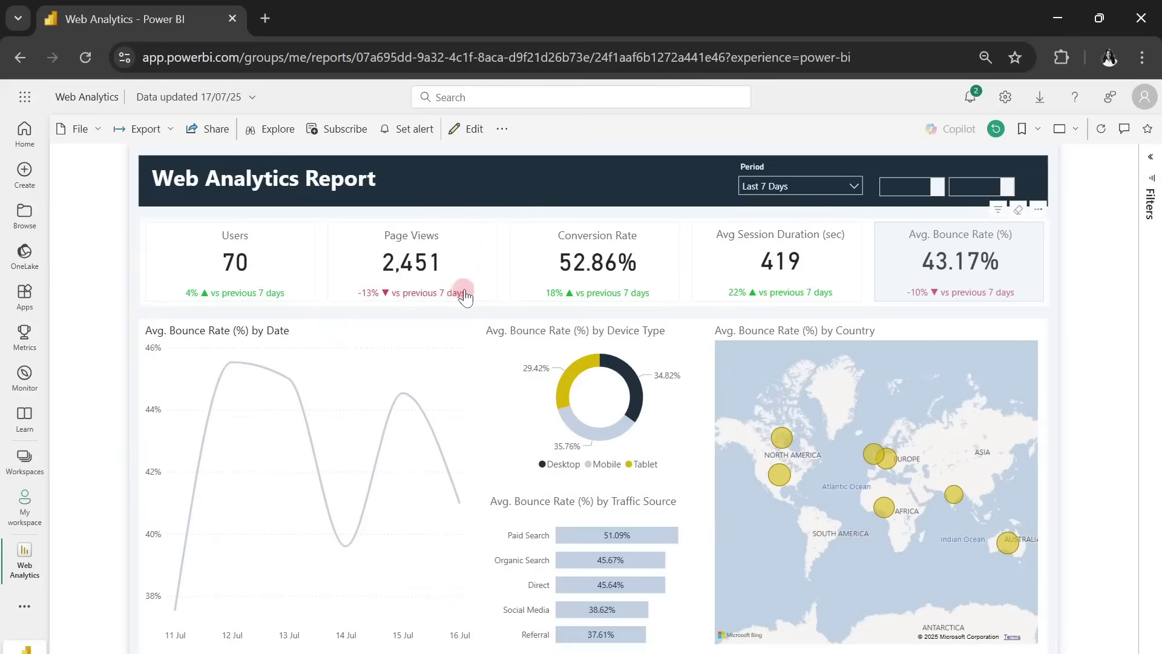
pyautogui.click(816, 182)
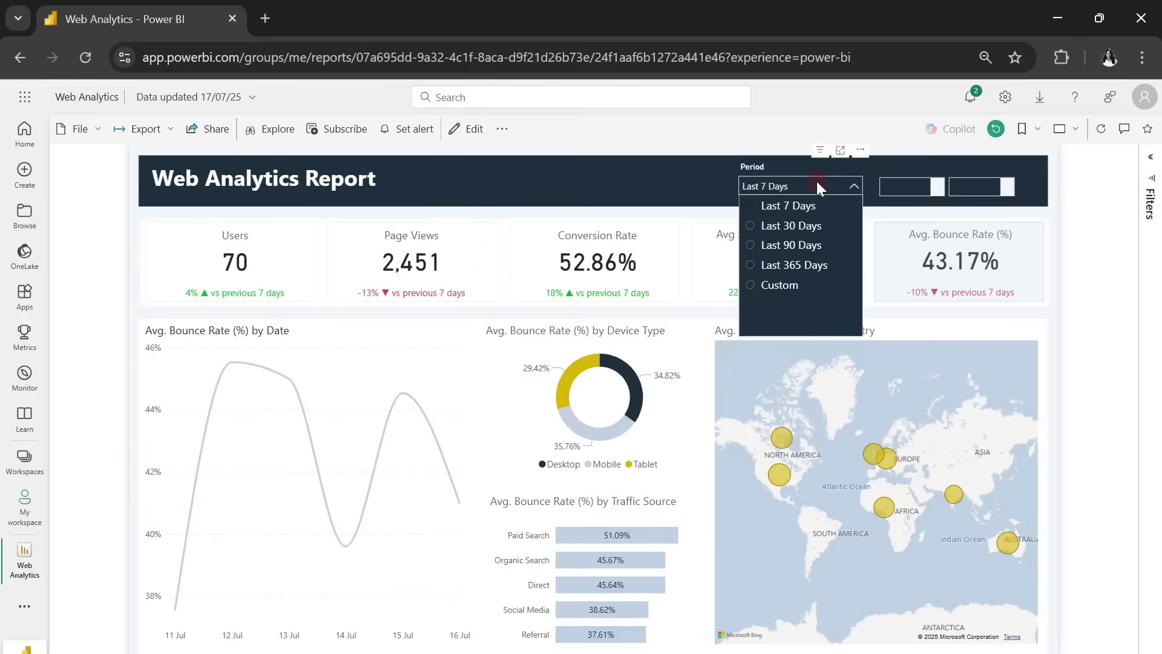
pyautogui.click(794, 227)
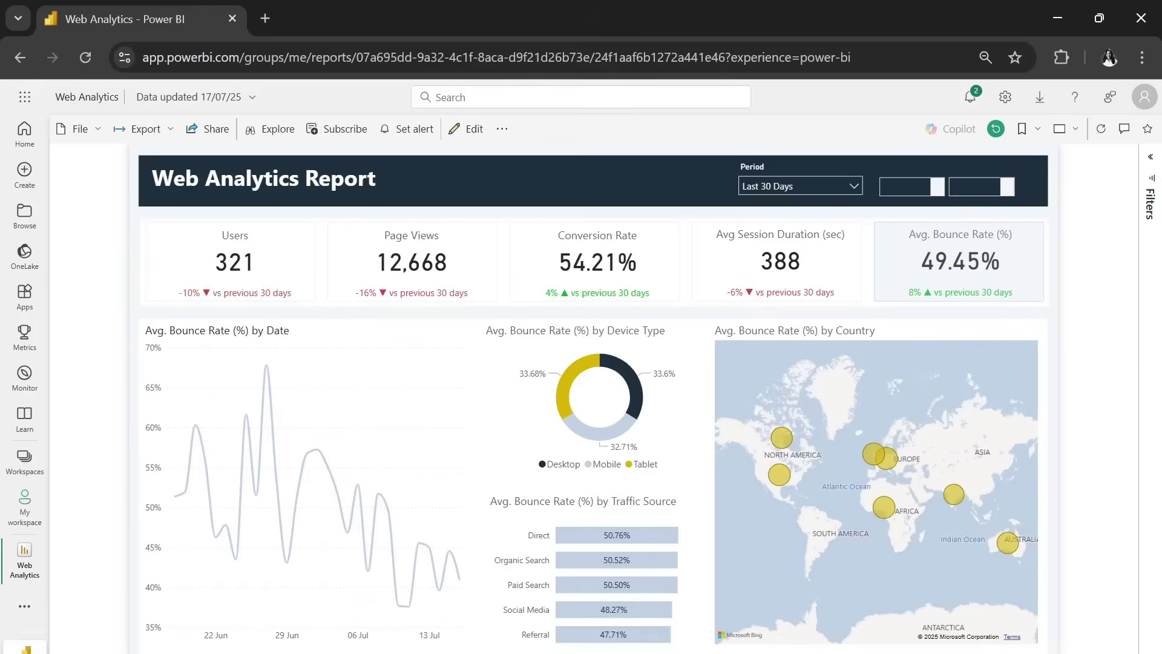
pyautogui.click(907, 596)
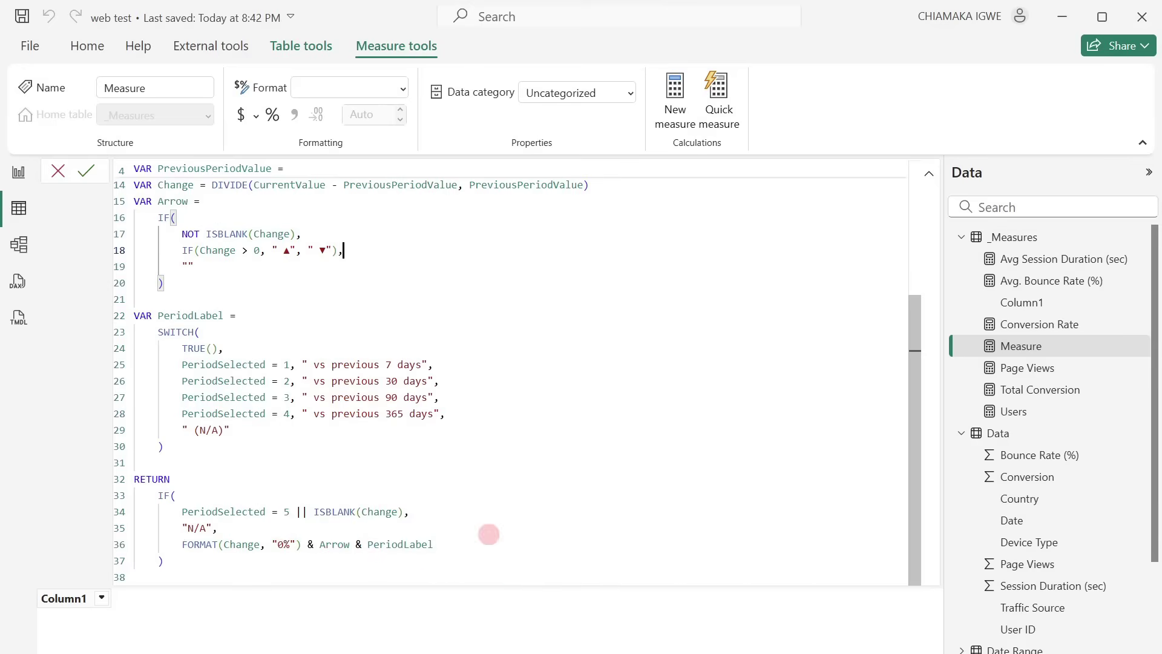
# Step: Review the Users % Change formula once more and commit the measure to _Measures
pyautogui.scroll(4, 489, 534)
pyautogui.scroll(-2, 489, 534)
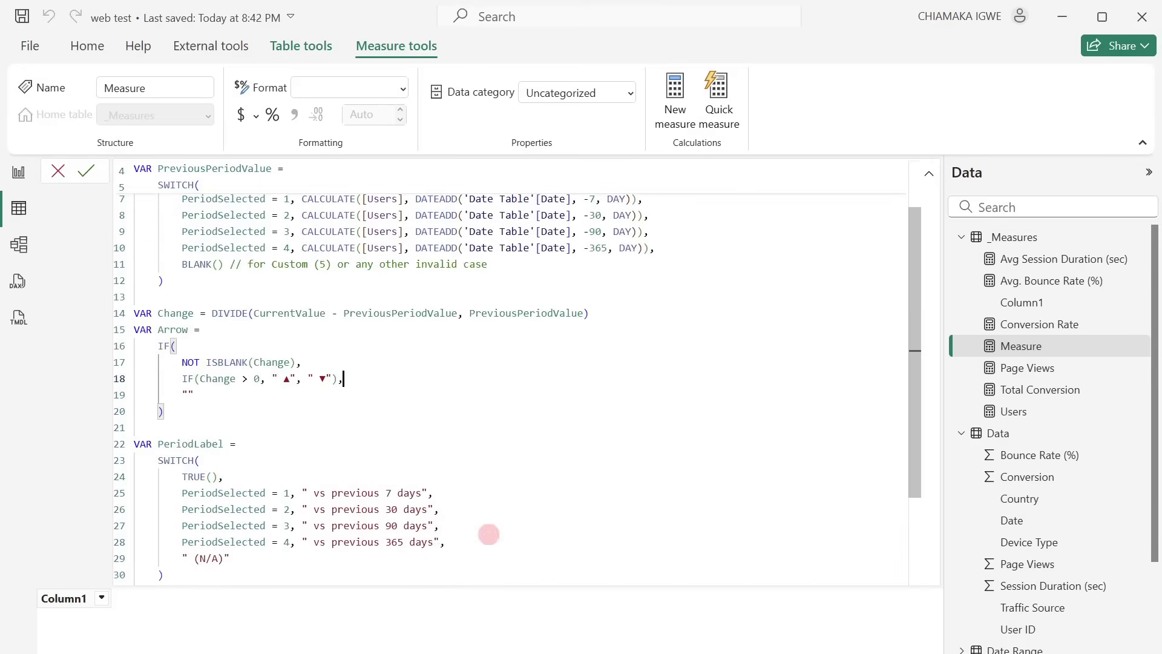
pyautogui.scroll(2, 489, 534)
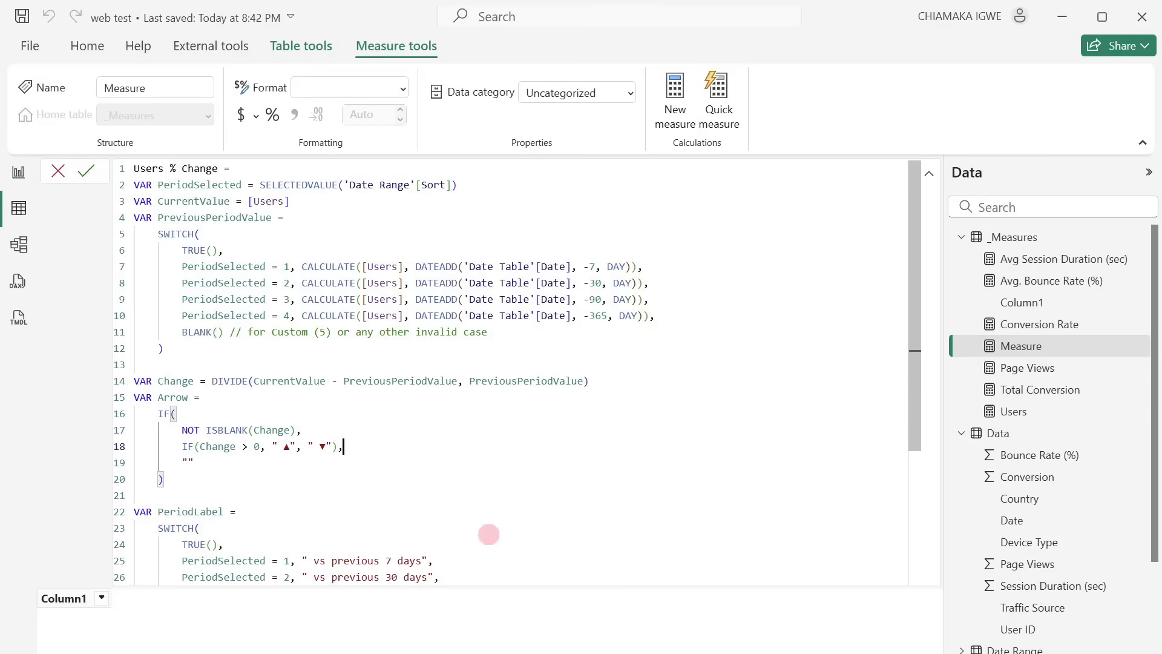
pyautogui.scroll(-2, 489, 534)
pyautogui.scroll(2, 489, 533)
pyautogui.click(83, 172)
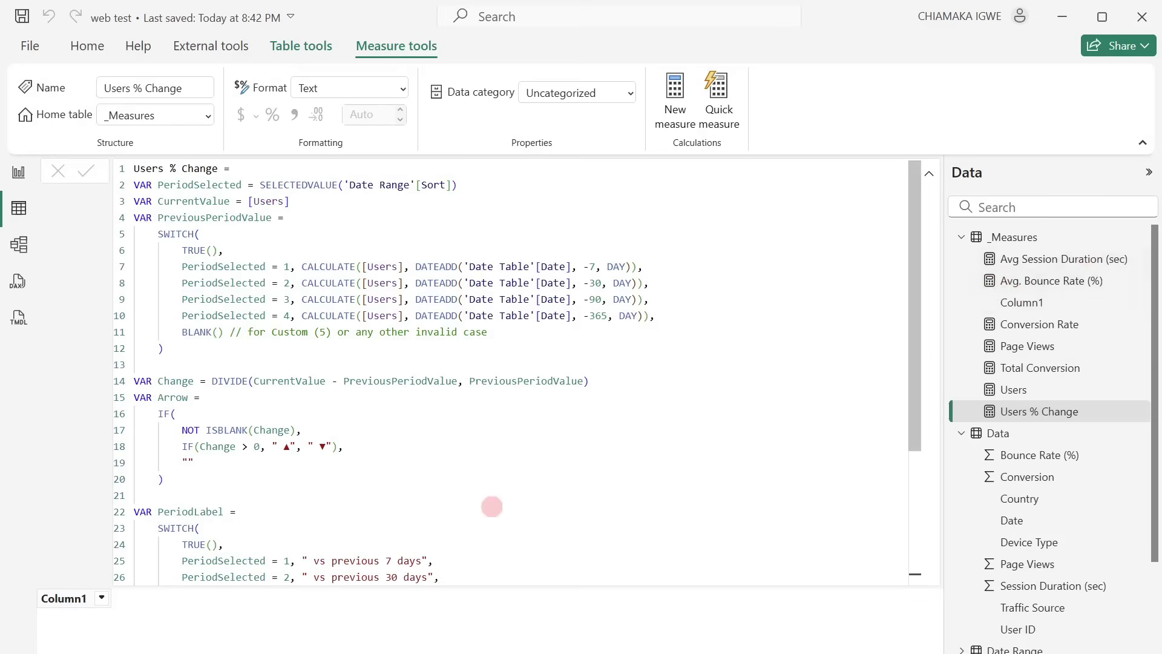
# Step: Create another measure in _Measures containing a copy of the full Users % Change formula
pyautogui.hotkey('ctrl', 'a')
pyautogui.hotkey('ctrl', 'c')
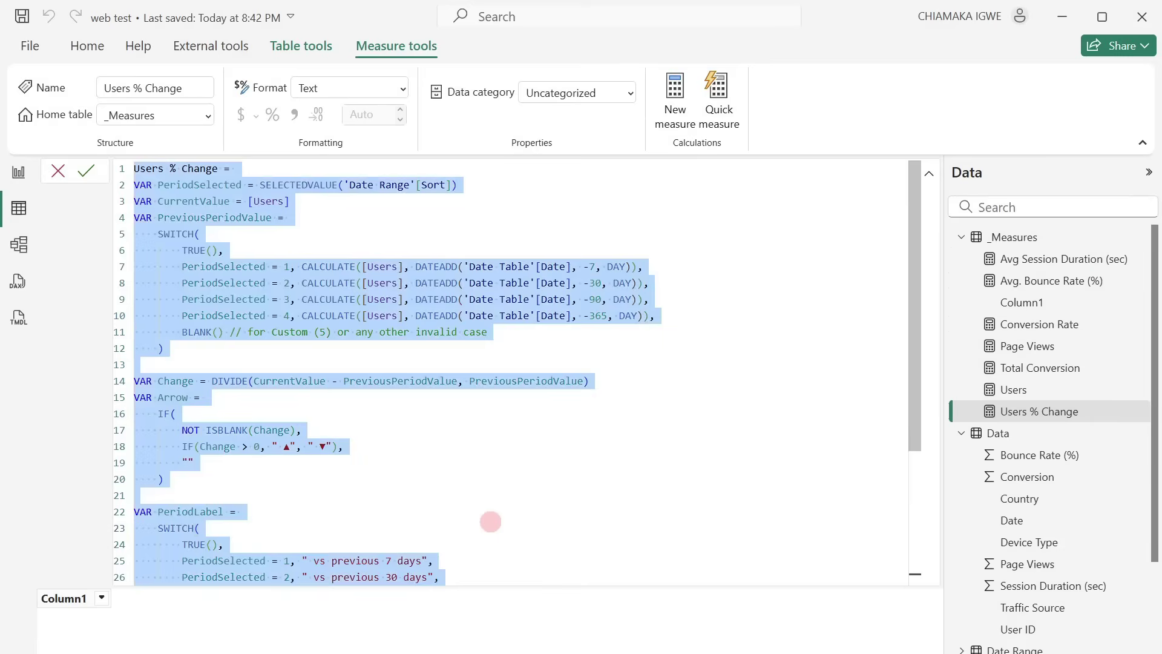
pyautogui.rightClick(1010, 391)
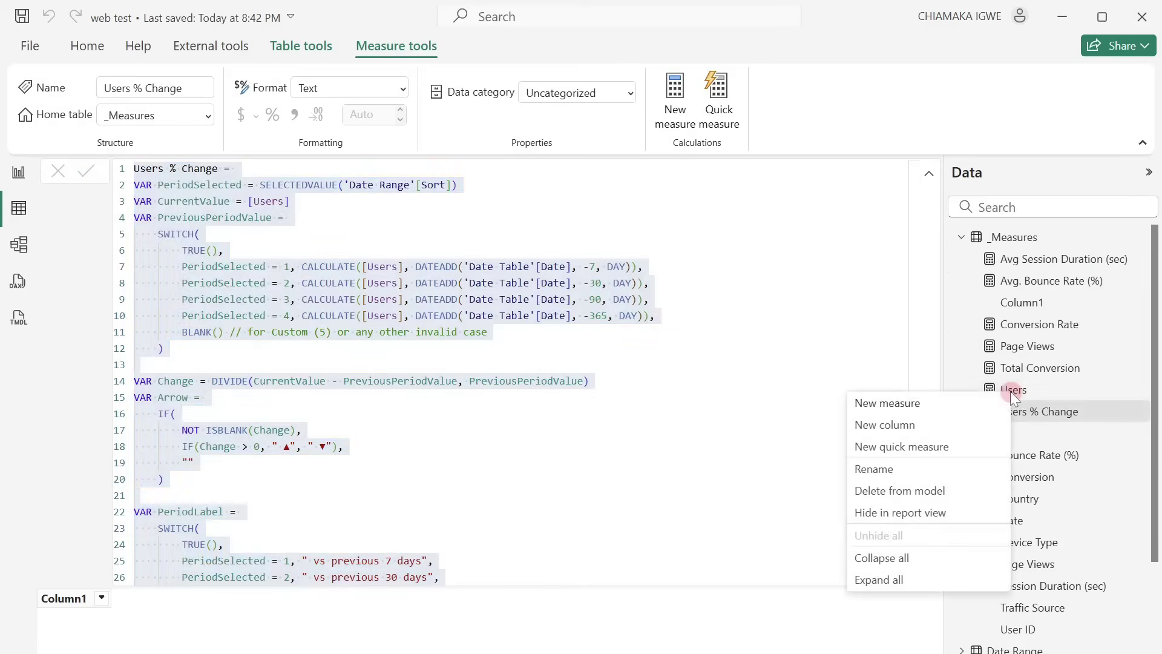
pyautogui.click(899, 400)
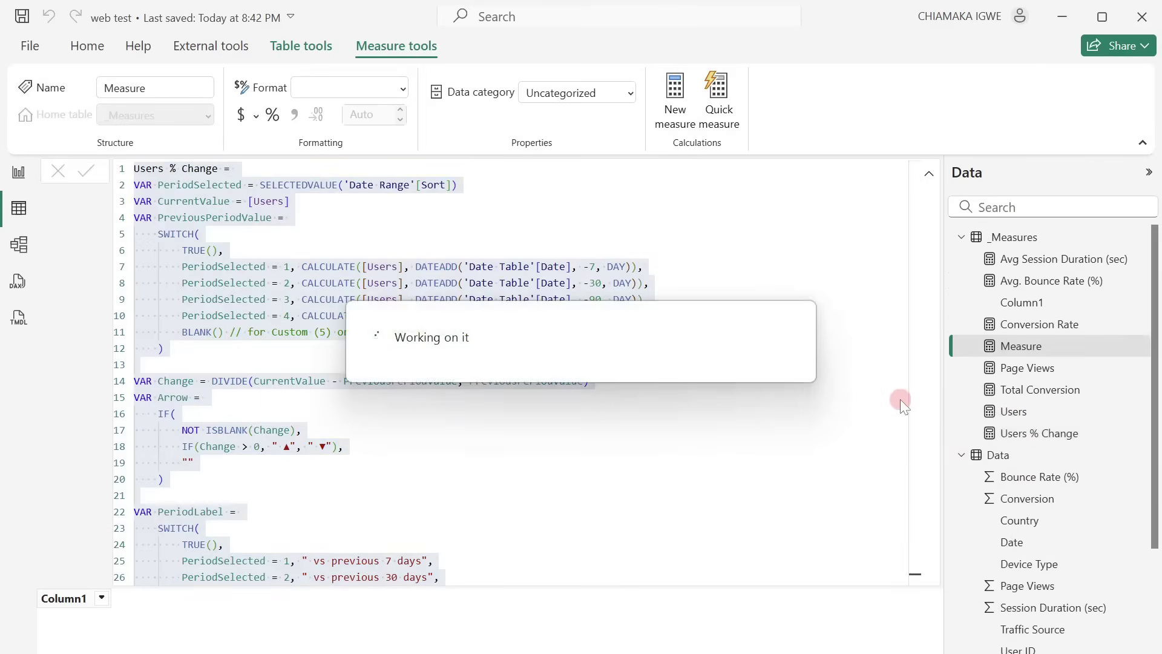
pyautogui.hotkey('ctrl', 'v')
pyautogui.scroll(5, 619, 324)
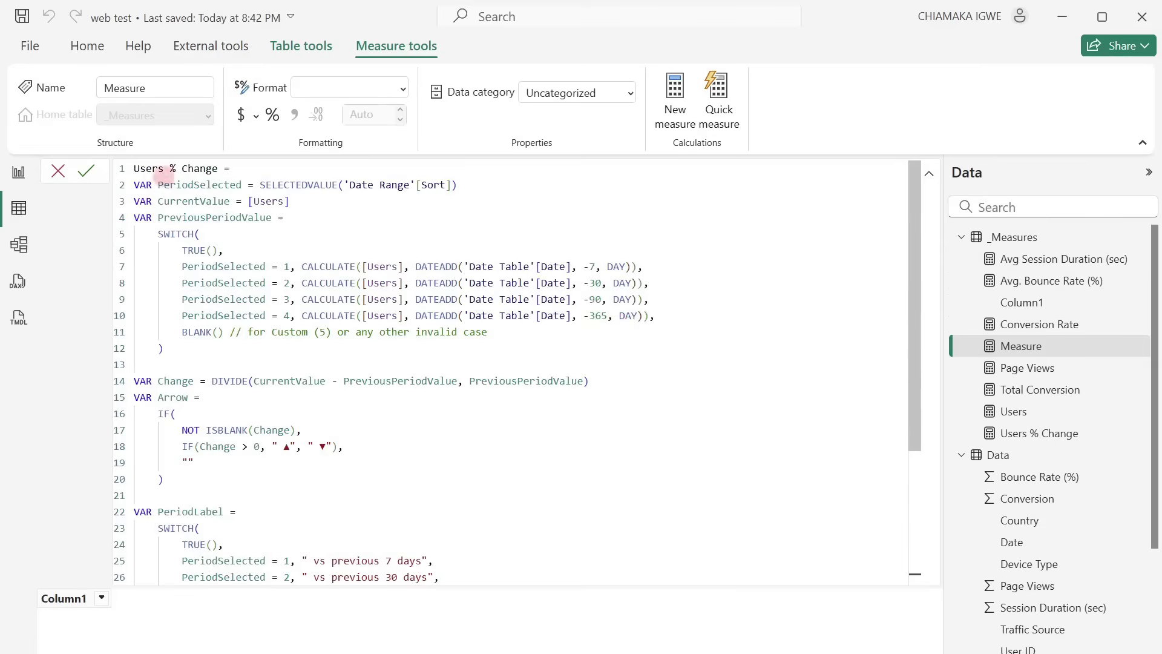
# Step: Clear every occurrence of Users in the copied formula at once, in the measure name and in all [Users] references
pyautogui.click(146, 169)
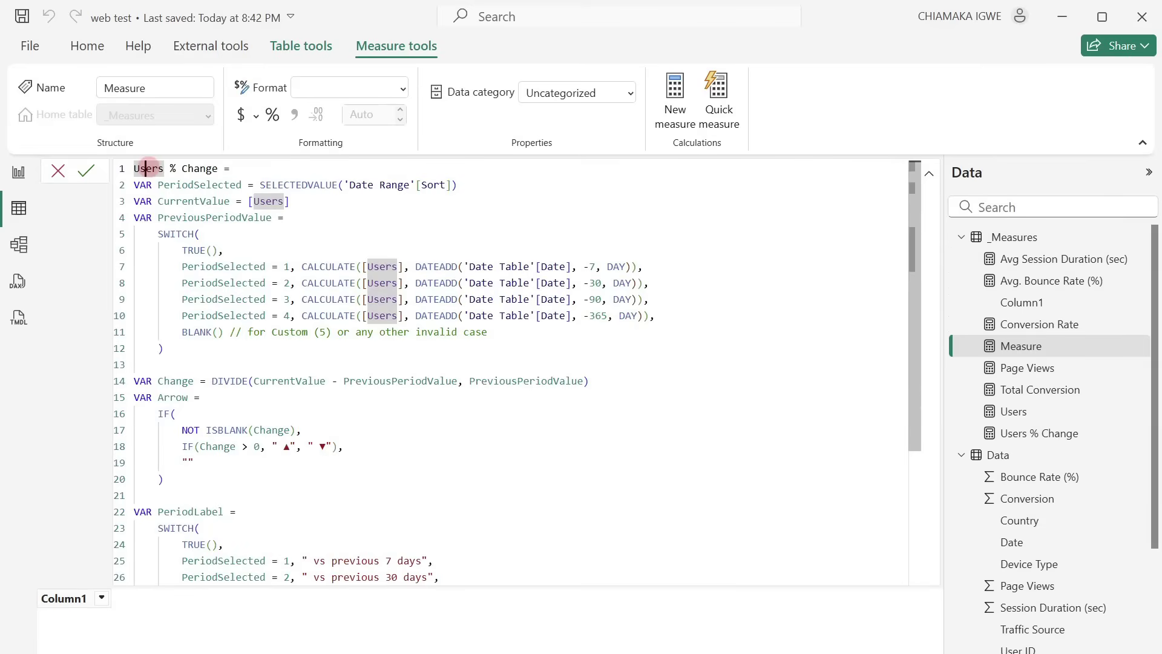
pyautogui.hotkey('ctrl', 'shift', 'l')
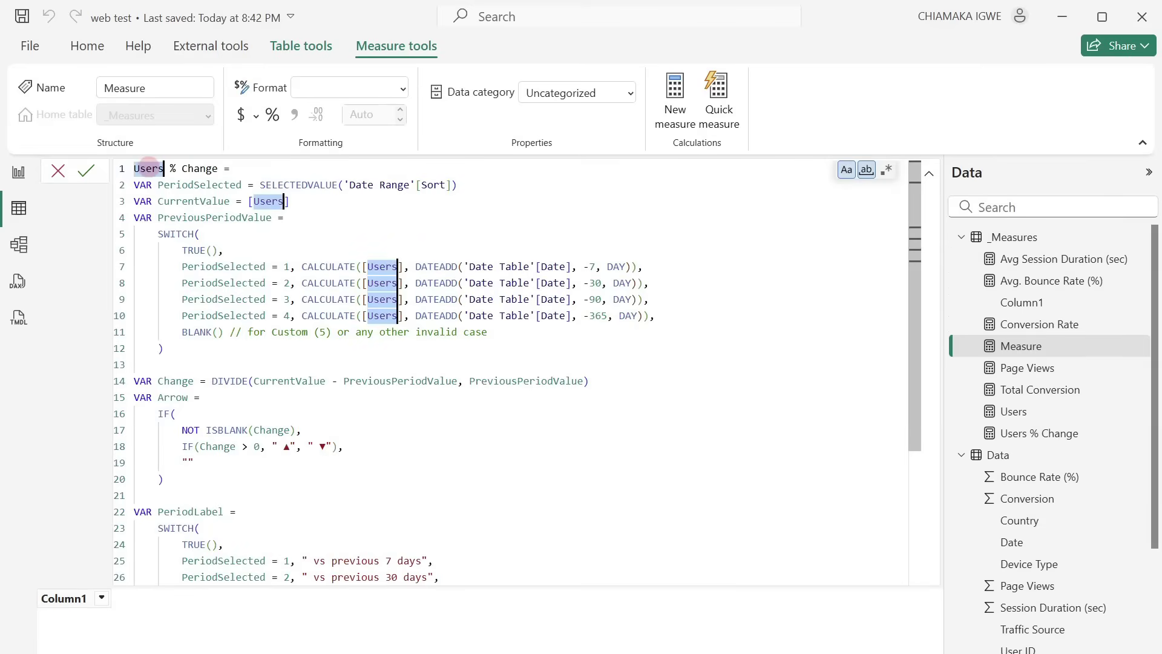
pyautogui.press('Right')
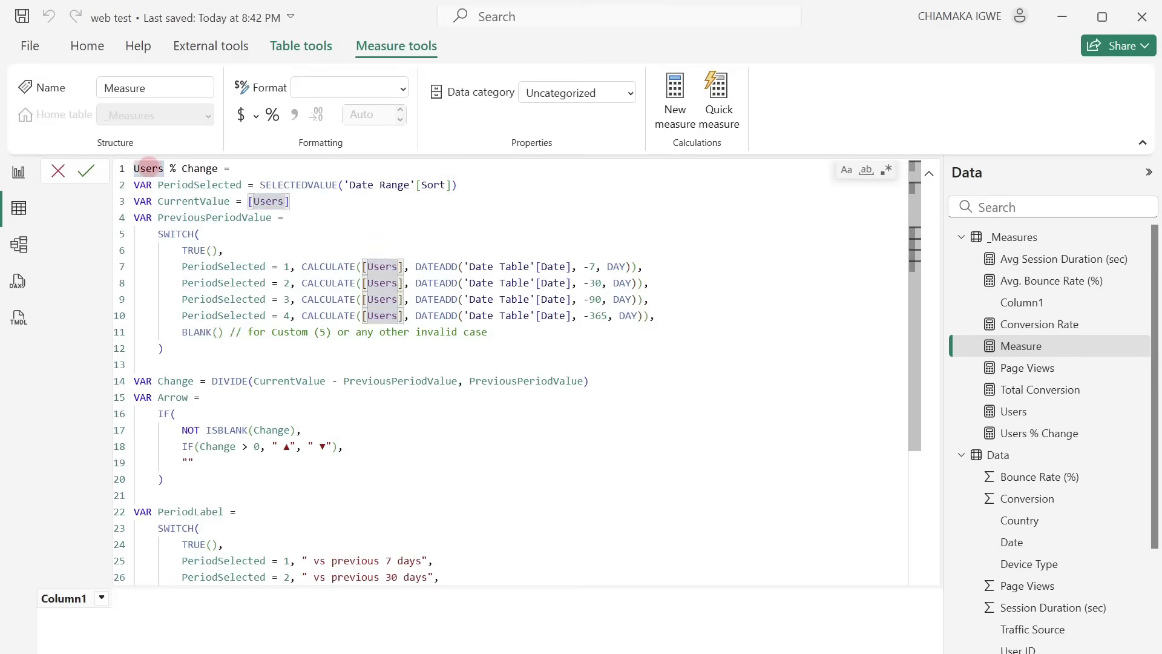
pyautogui.press('BackSpace')
pyautogui.press('BackSpace')
pyautogui.press('BackSpace')
pyautogui.press('BackSpace')
pyautogui.press('BackSpace')
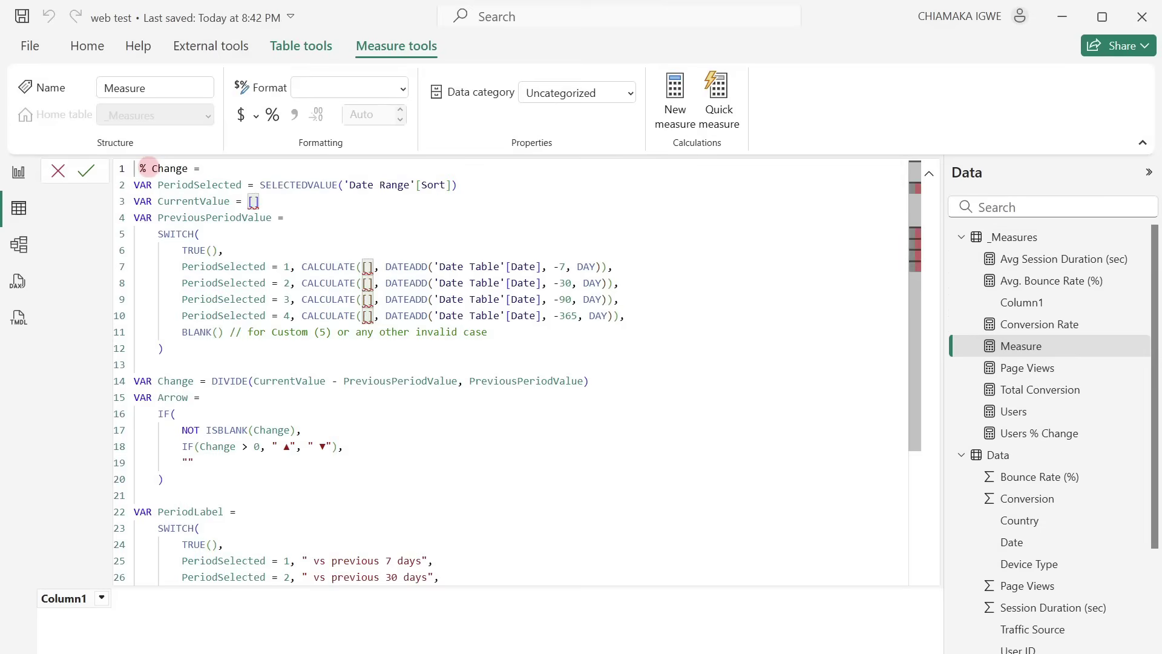
# Step: Enter Page Views as the measure name prefix and in all the emptied references, then commit the Page Views % Change measure
pyautogui.write('Page ')
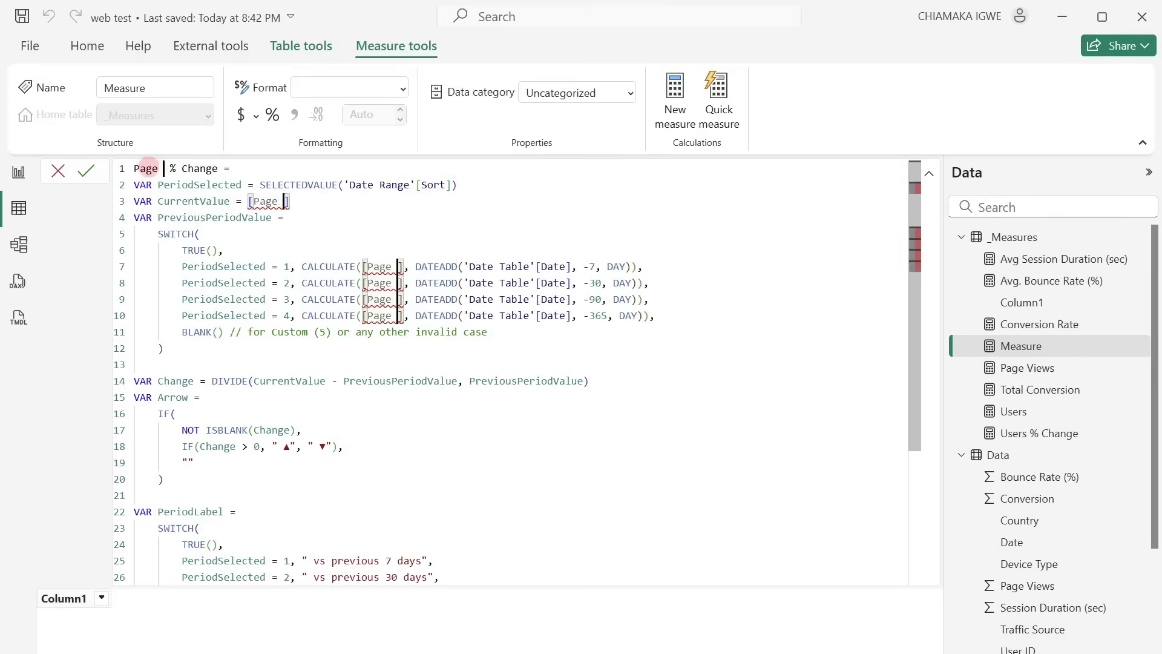
pyautogui.write('V')
pyautogui.write('iews')
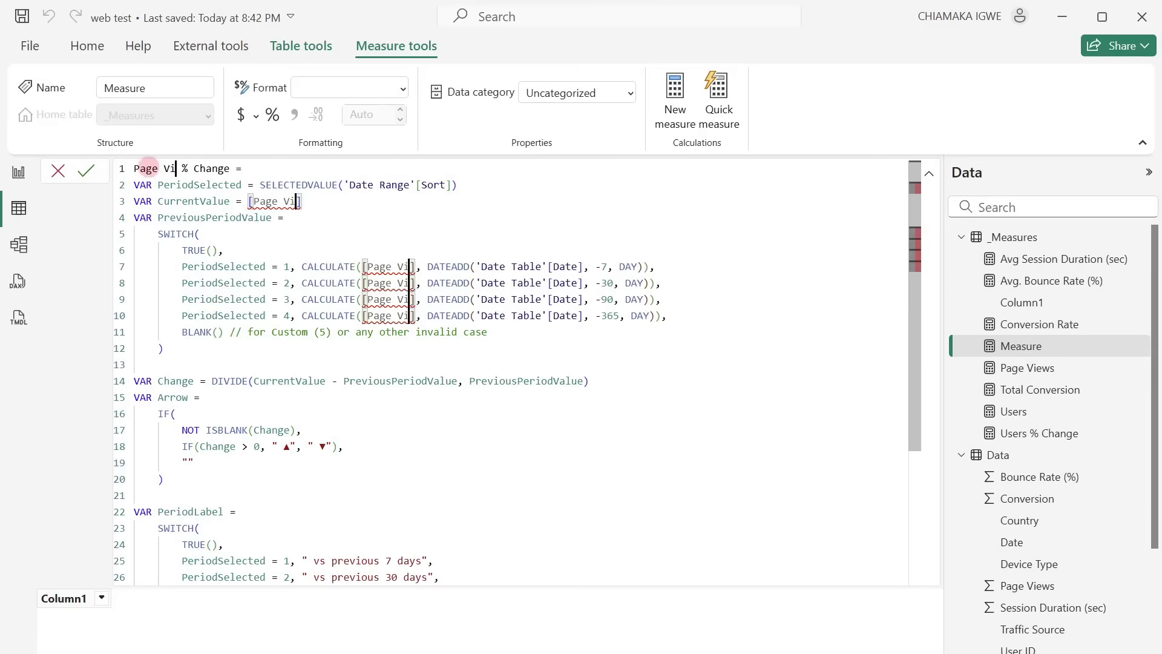
pyautogui.click(94, 171)
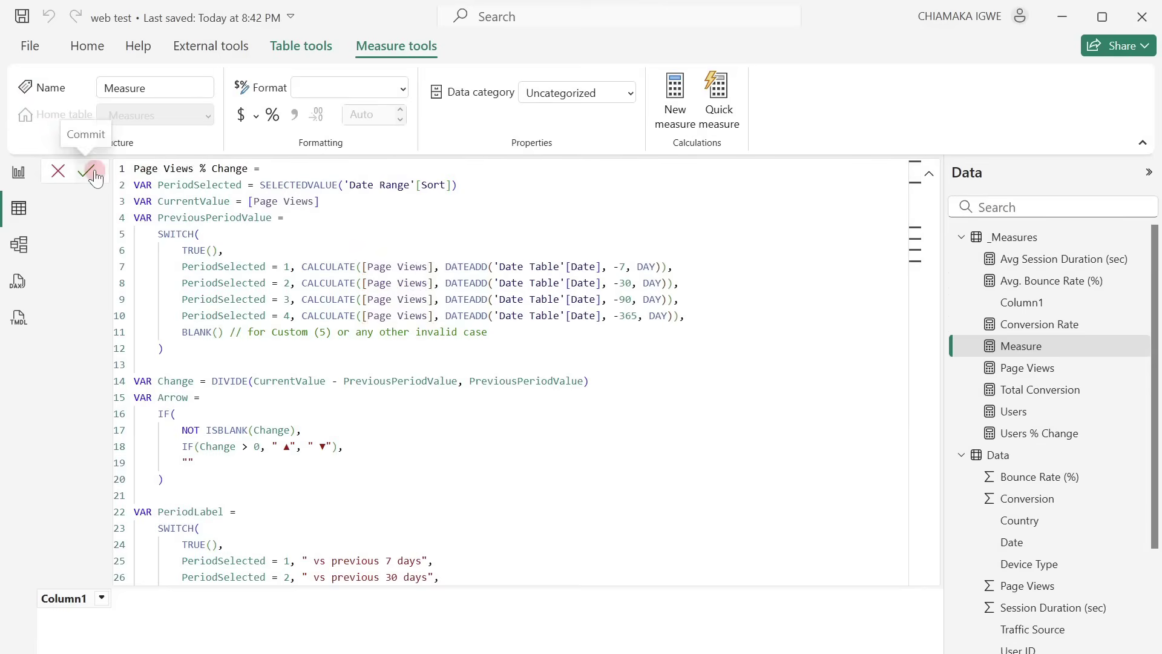
pyautogui.click(720, 337)
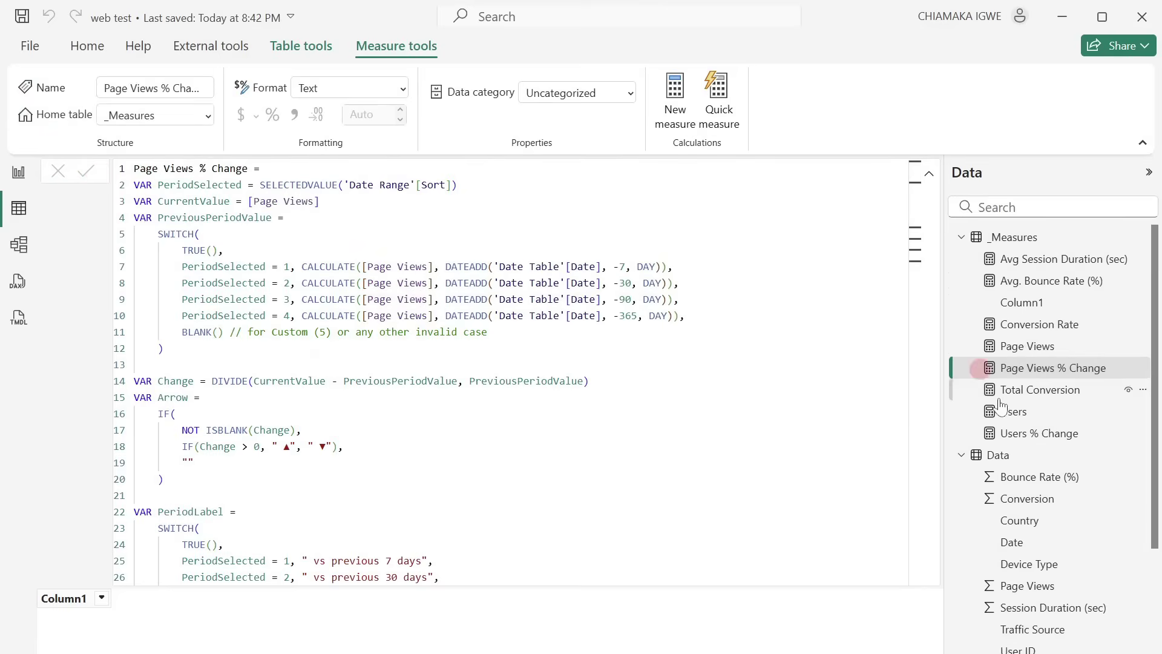
pyautogui.click(1043, 365)
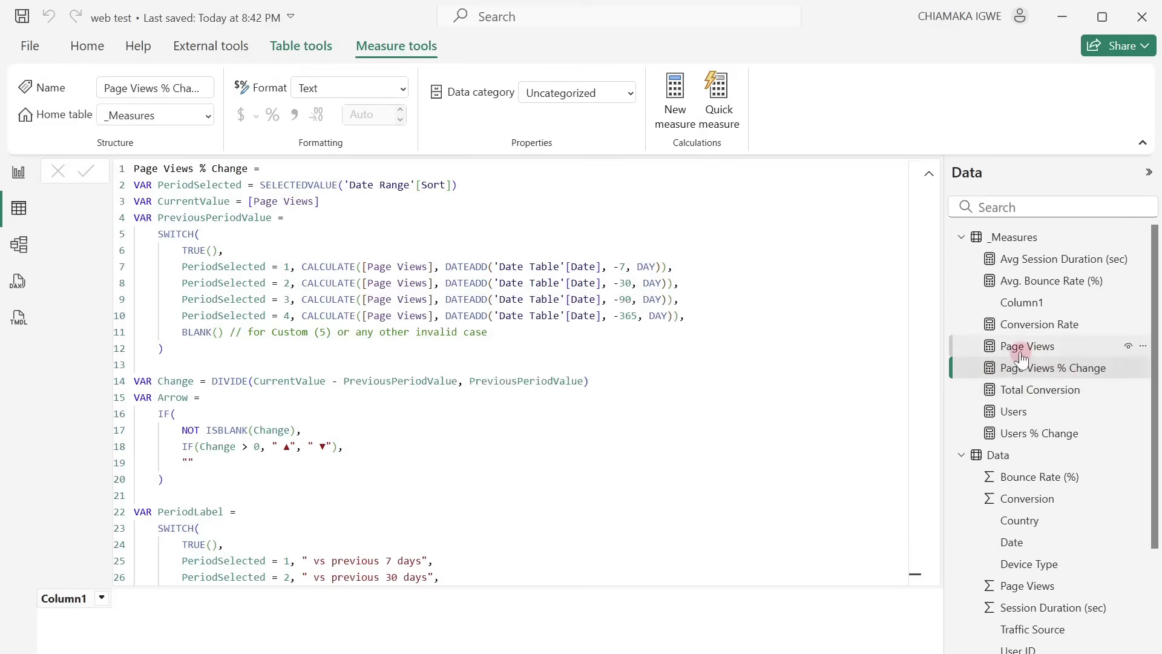
# Step: Add a new measure to the _Measures table and paste in the copied Users % Change formula
pyautogui.rightClick(1019, 351)
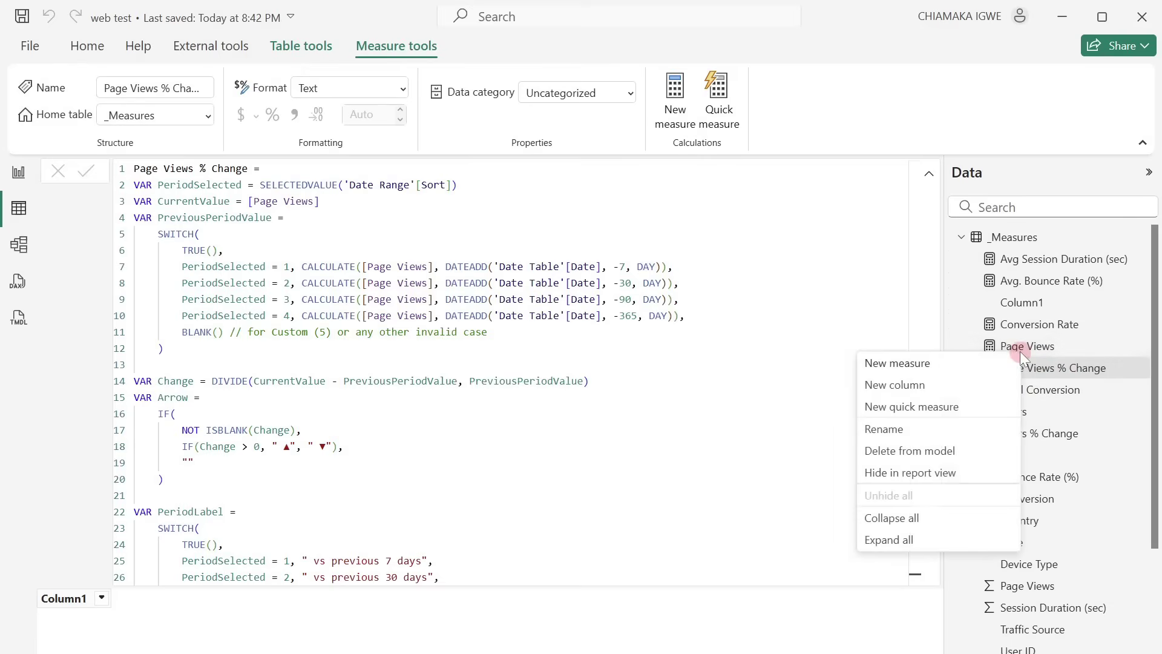
pyautogui.click(941, 366)
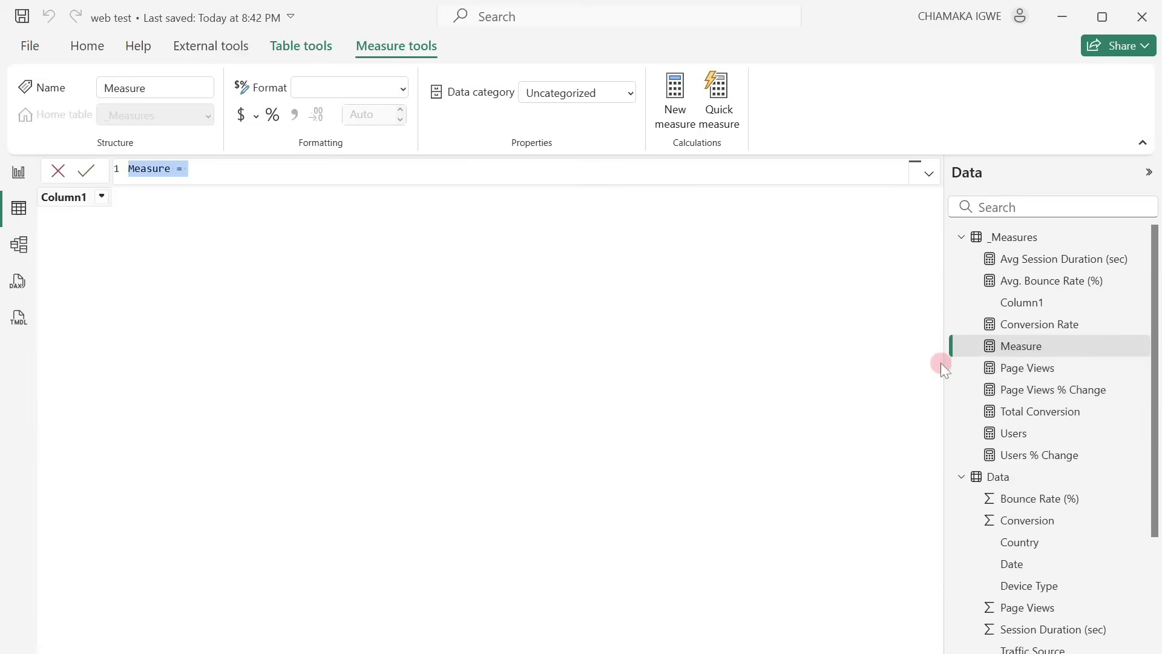
pyautogui.hotkey('ctrl', 'v')
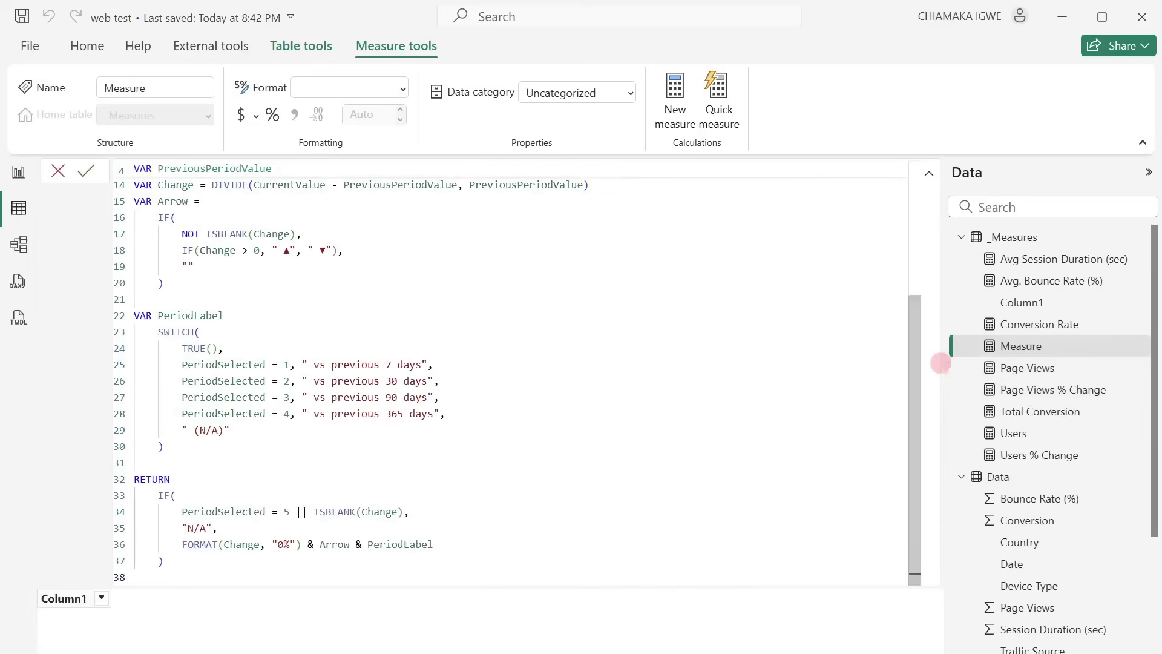
pyautogui.scroll(4, 688, 283)
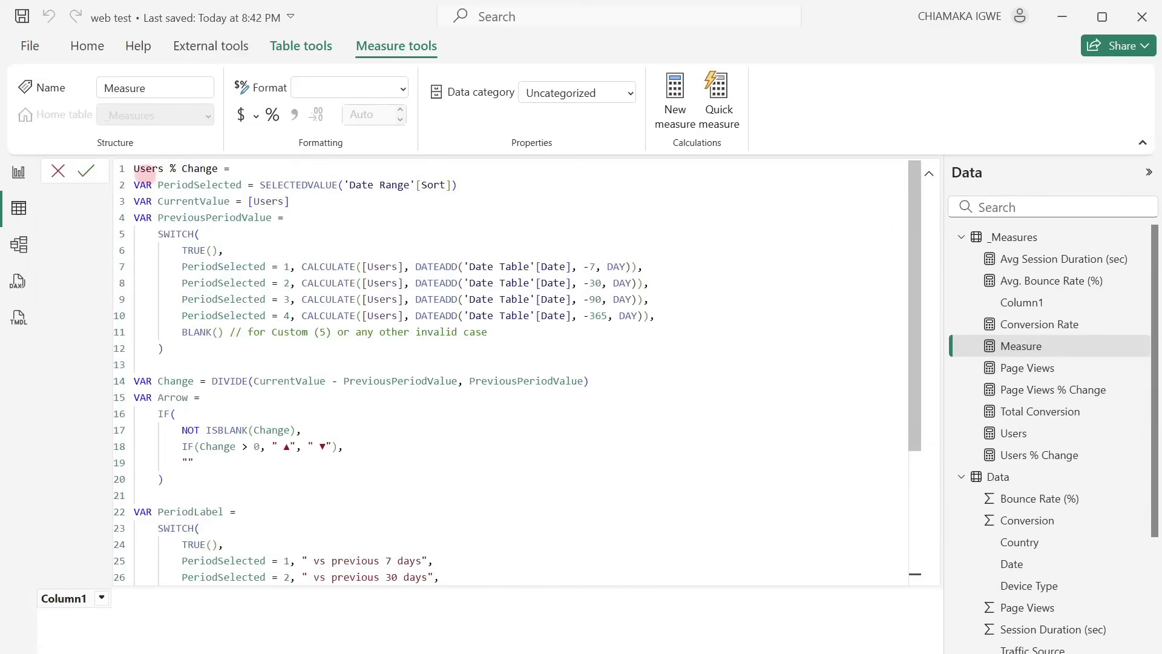
# Step: Replace every occurrence of Users in the pasted formula with Conversion Rate and commit the Conversion Rate % Change measure
pyautogui.click(145, 169)
pyautogui.hotkey('ctrl', 'shift', 'l')
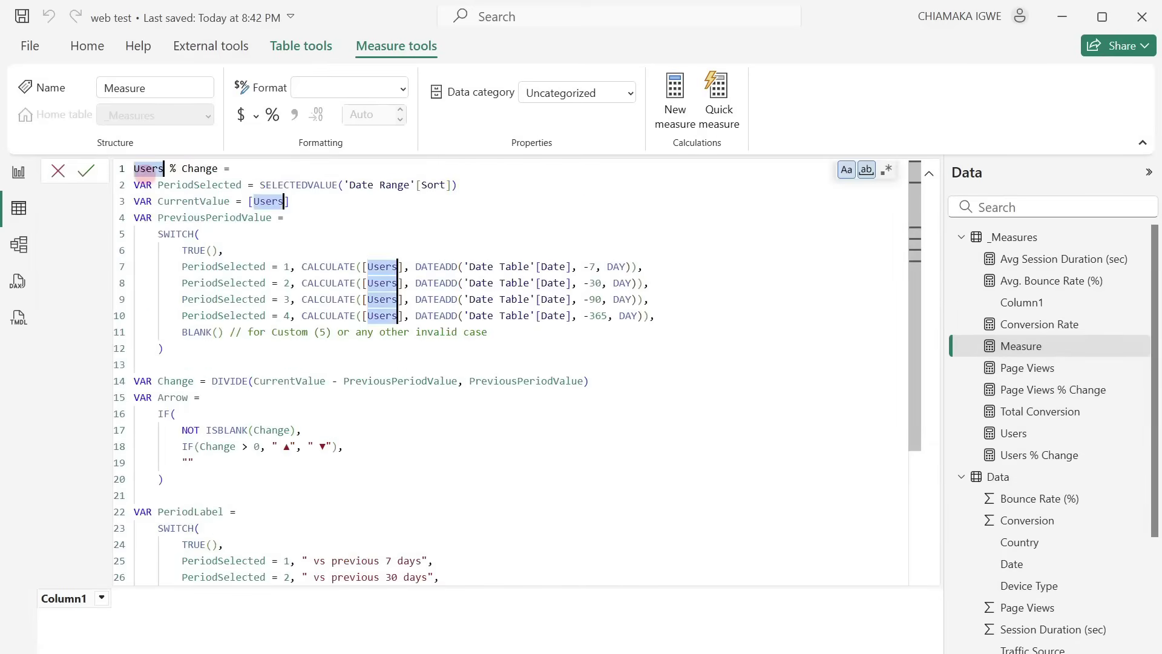
pyautogui.press('BackSpace')
pyautogui.press('BackSpace')
pyautogui.press('BackSpace')
pyautogui.press('BackSpace')
pyautogui.press('BackSpace')
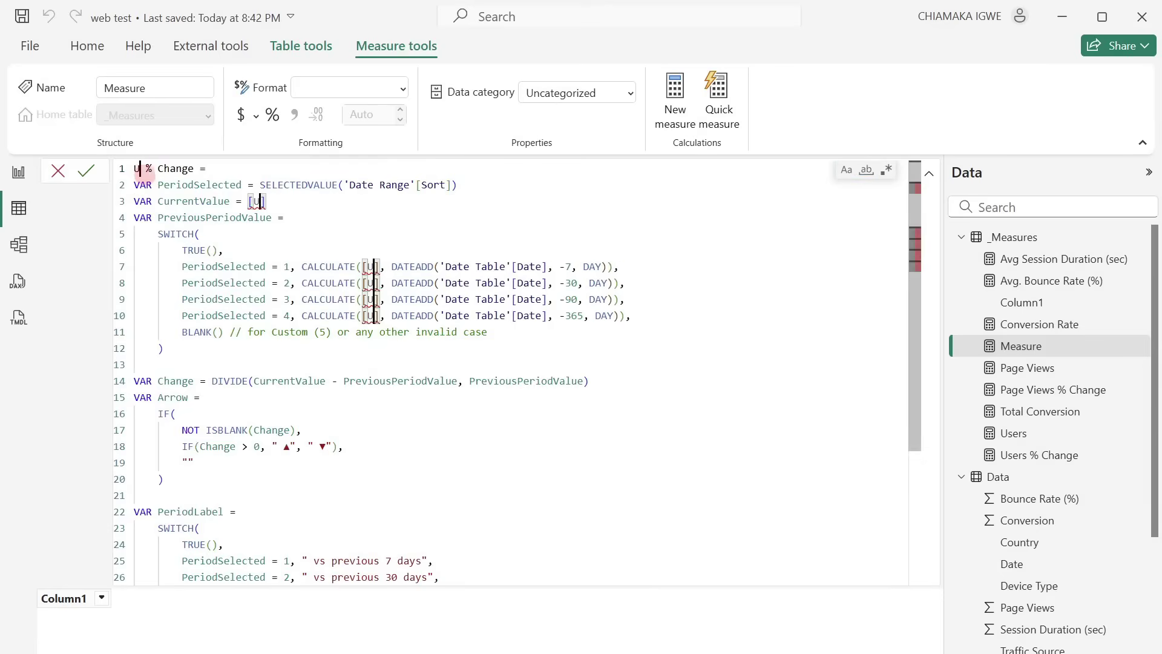
pyautogui.write('Conv')
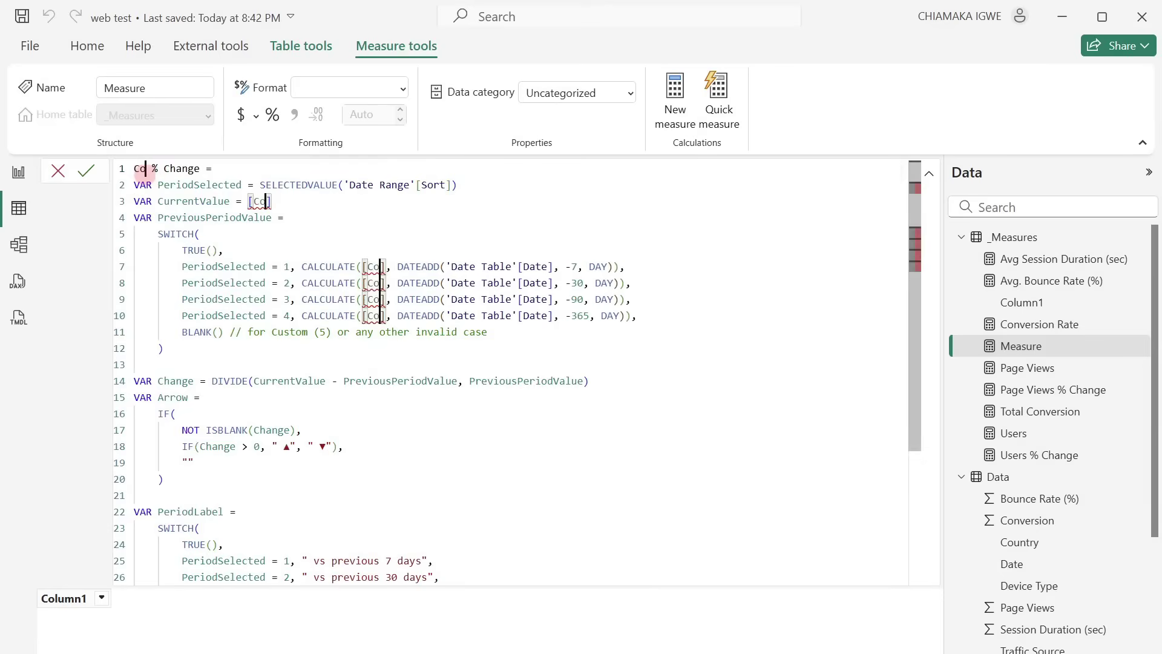
pyautogui.write('ersion ')
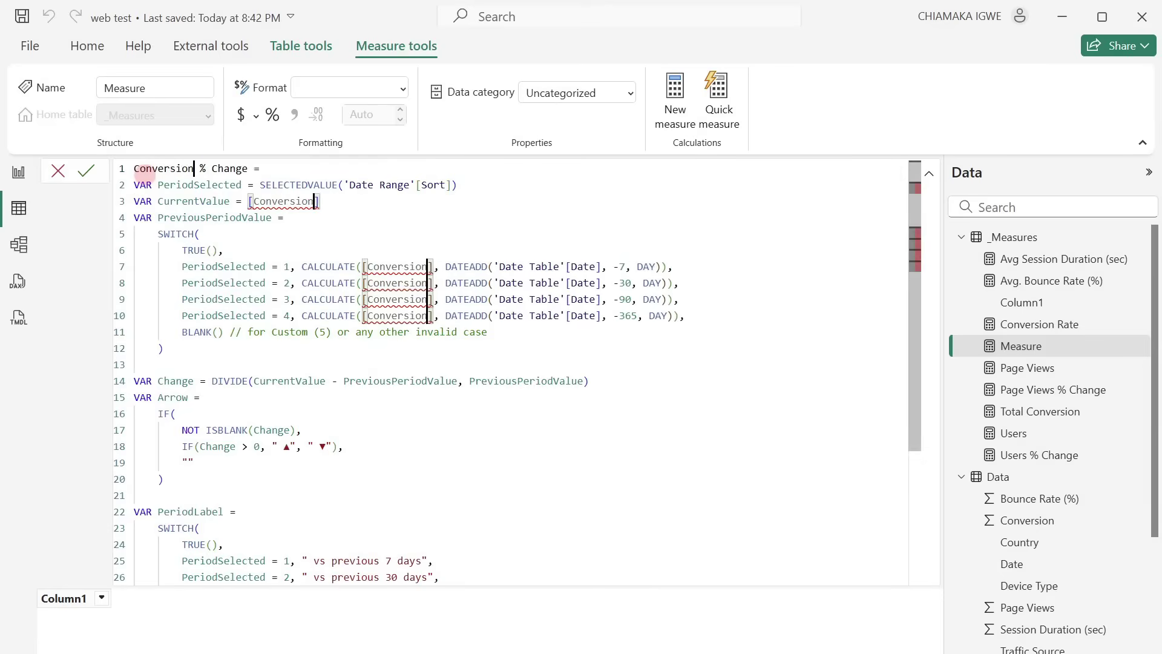
pyautogui.write('Rate')
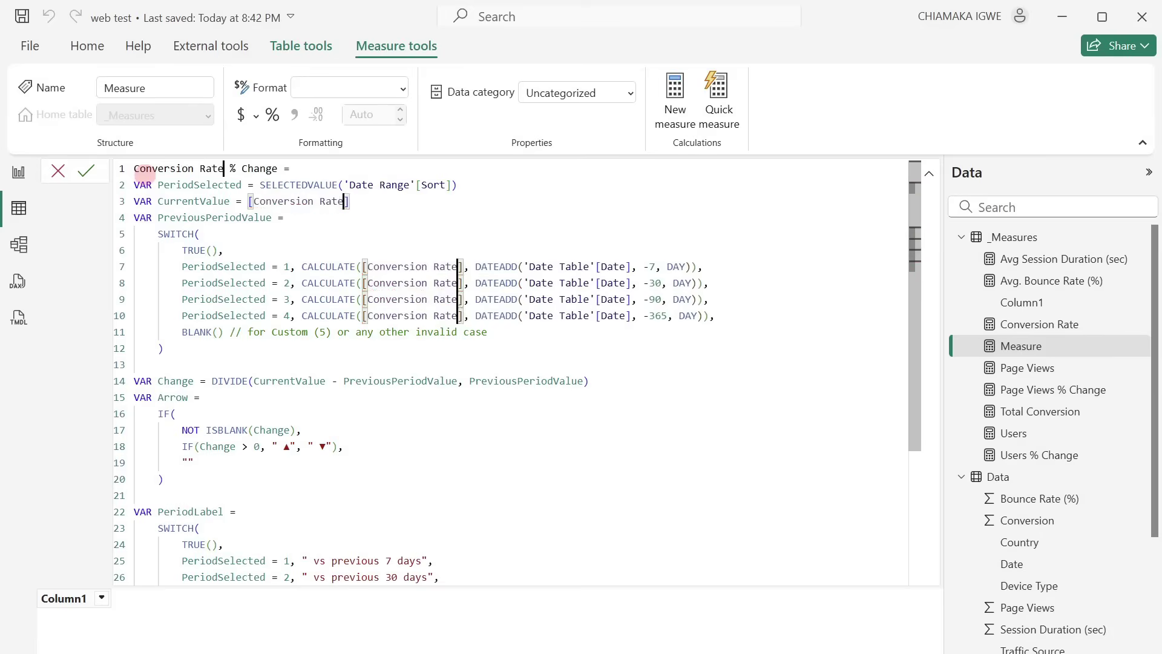
pyautogui.press('Return')
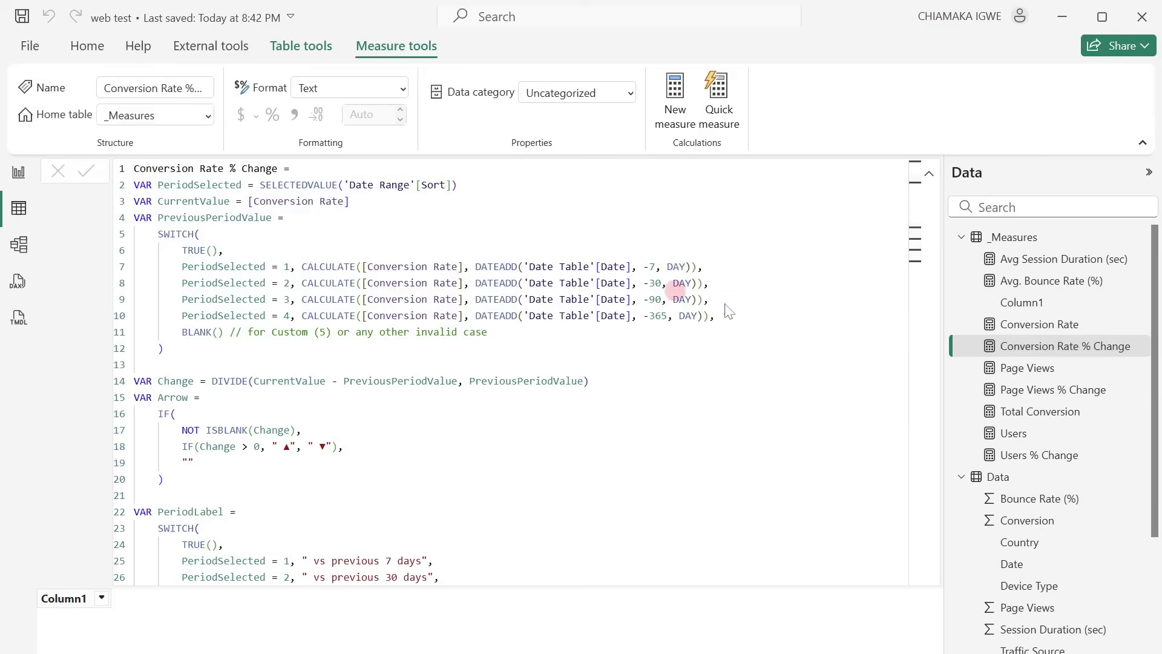
# Step: Create another measure in _Measures and fill it with the copied Users % Change formula for the bounce rate comparison
pyautogui.rightClick(1016, 279)
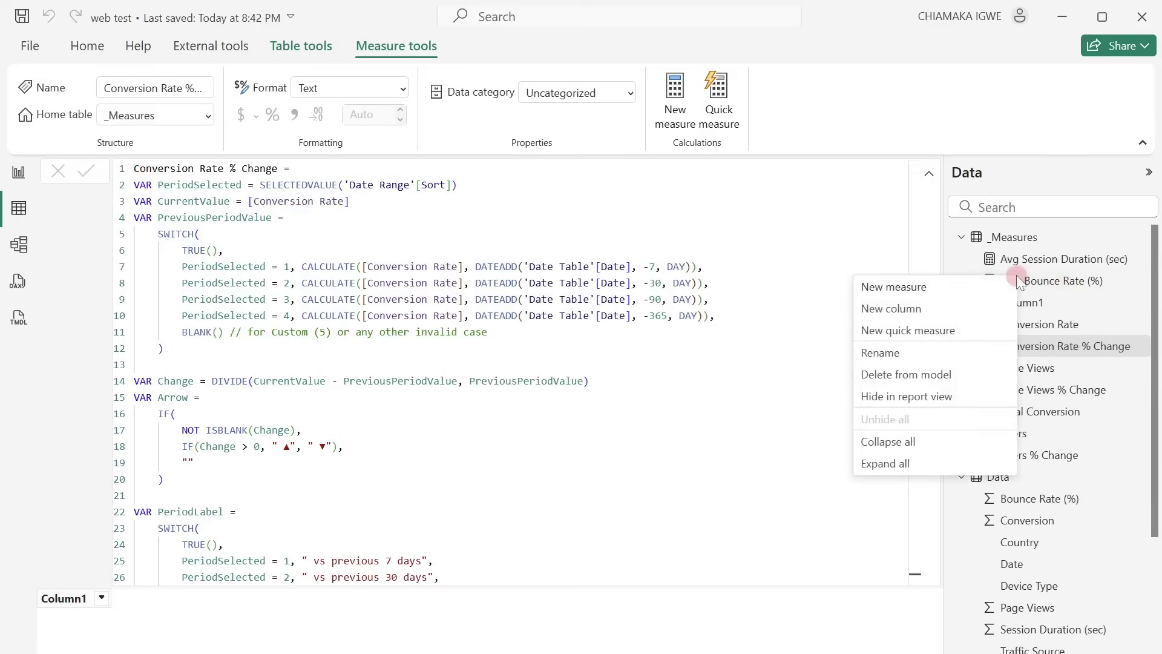
pyautogui.click(898, 286)
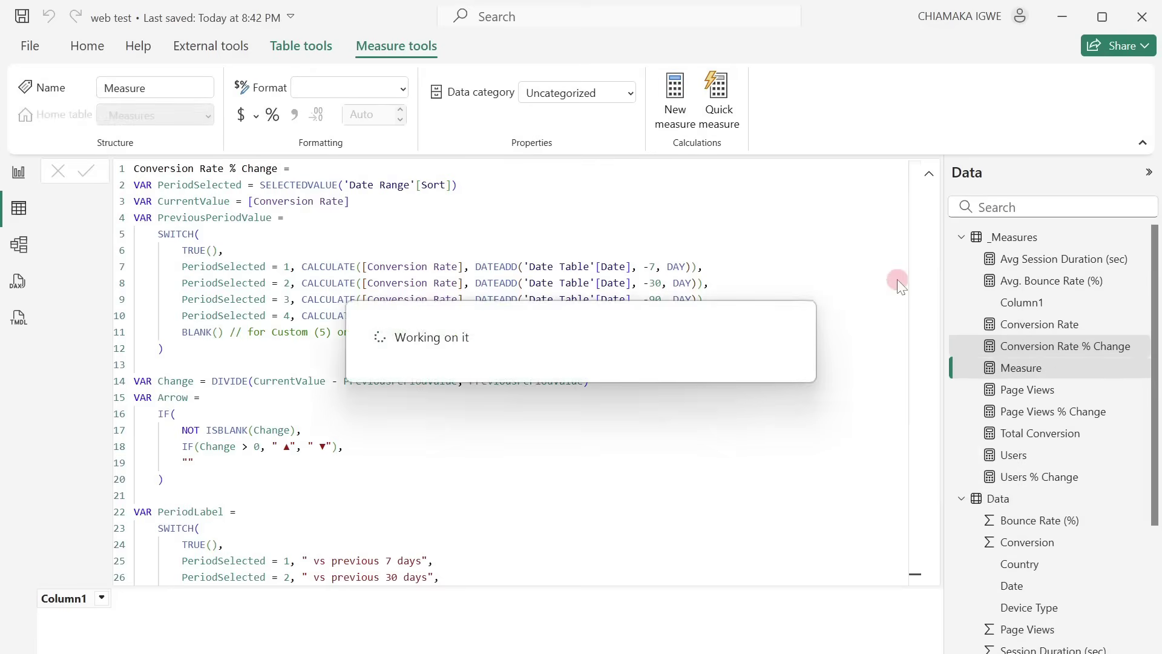
pyautogui.hotkey('ctrl', 'a')
pyautogui.hotkey('ctrl', 'v')
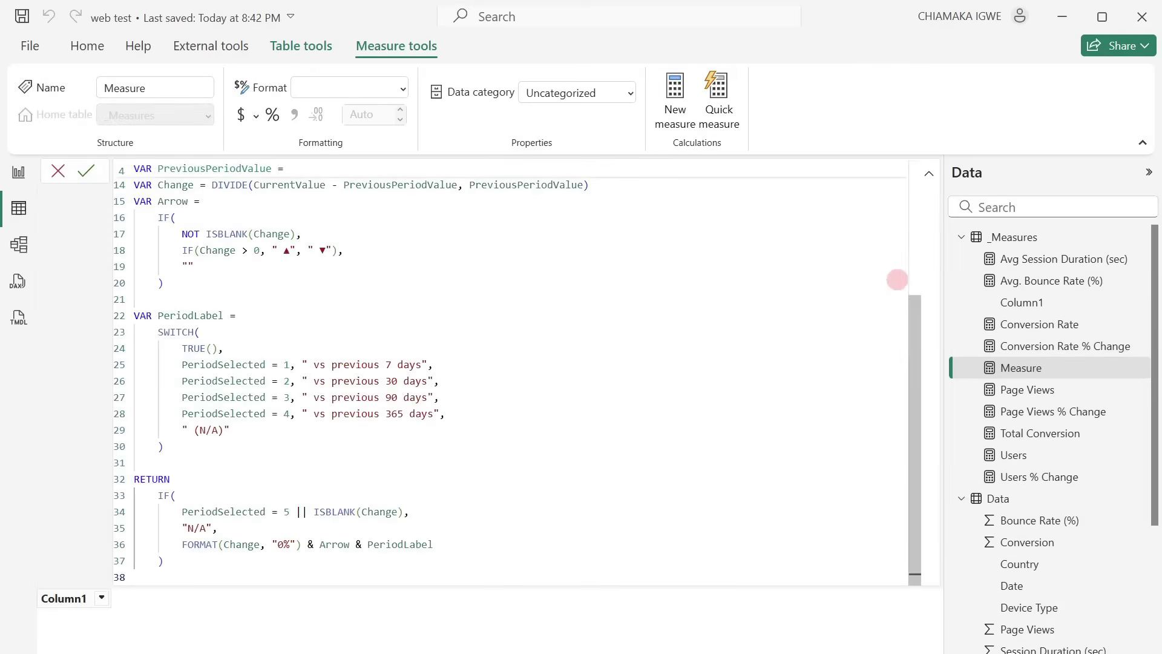
pyautogui.scroll(5, 582, 269)
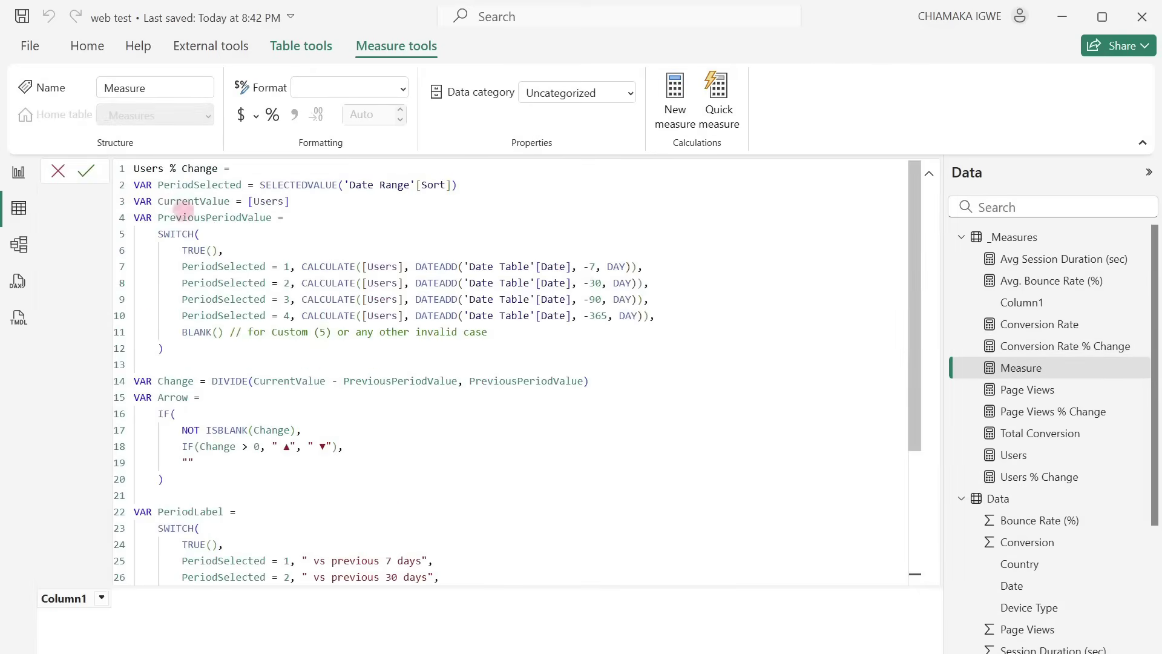
# Step: Replace all occurrences of Users in the new formula with Avg Bounce Rate (%)
pyautogui.click(154, 169)
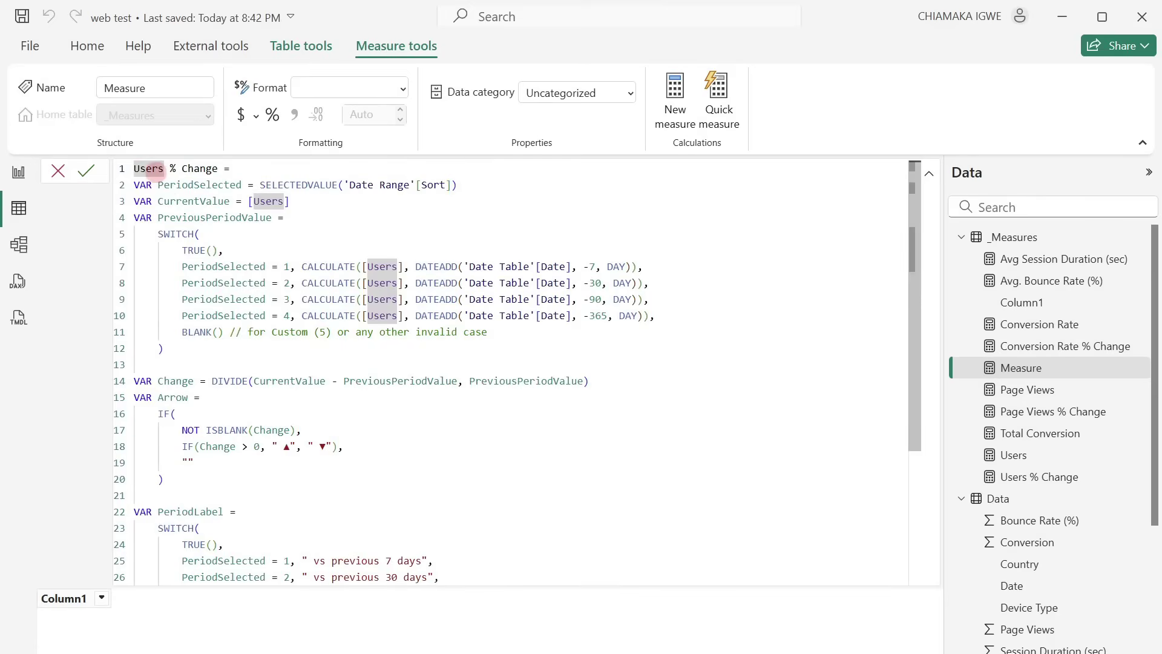
pyautogui.hotkey('ctrl', 'shift', 'l')
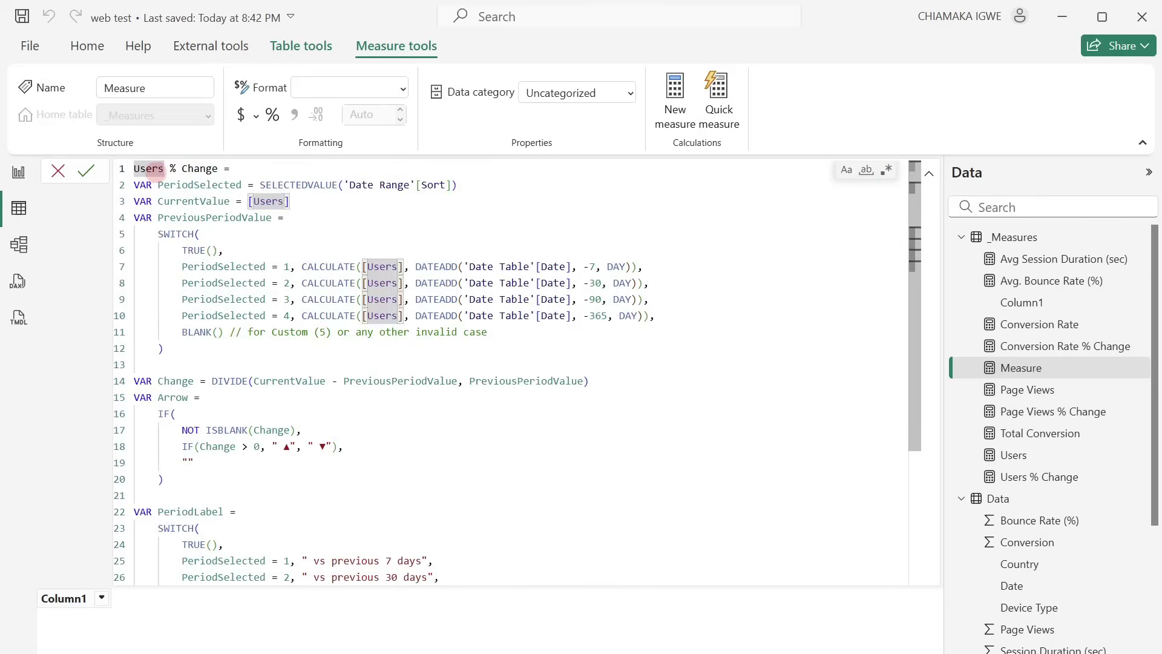
pyautogui.press('BackSpace')
pyautogui.write('Avg Bounce ')
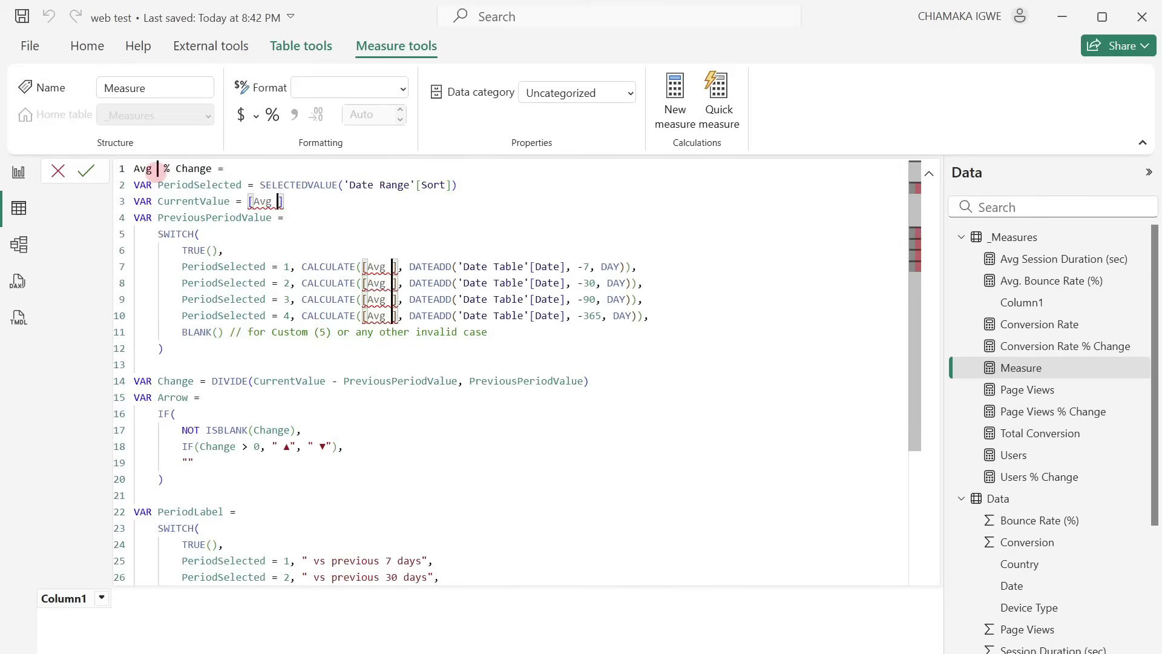
pyautogui.write('Rate (%)')
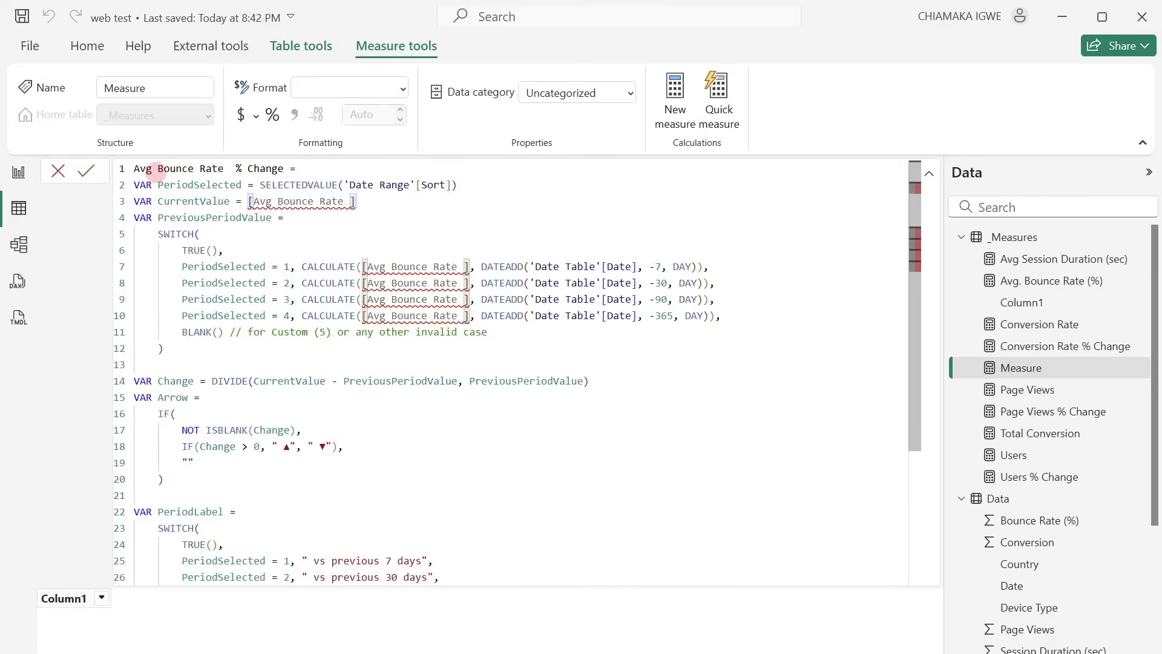
# Step: Add the period after Avg in every occurrence so it reads Avg. Bounce Rate (%), and commit the measure
pyautogui.press('Left')
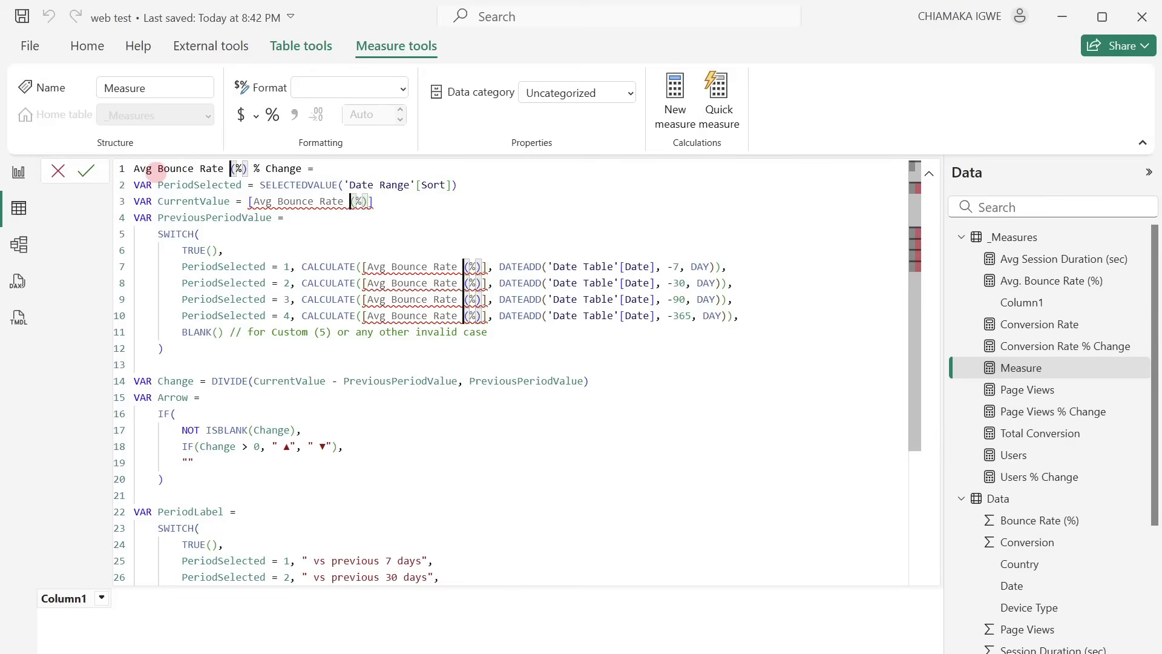
pyautogui.press('Left')
pyautogui.press('Left')
pyautogui.press('Left')
pyautogui.press('Left')
pyautogui.press('Left')
pyautogui.press('Left')
pyautogui.press('Left')
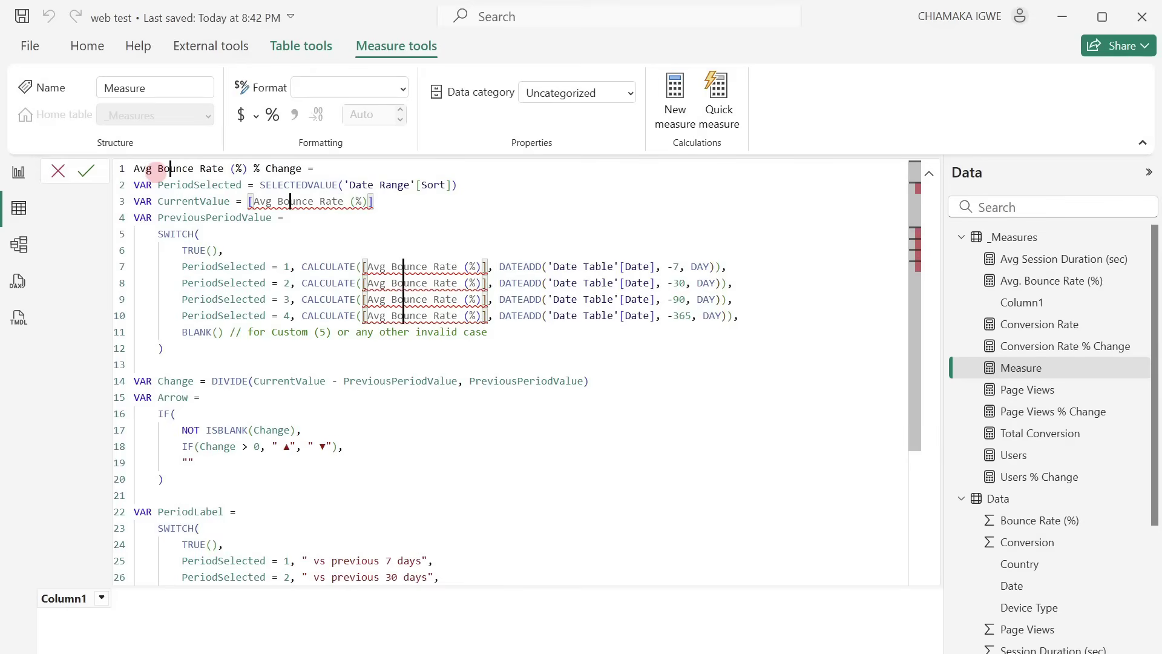
pyautogui.press('Left')
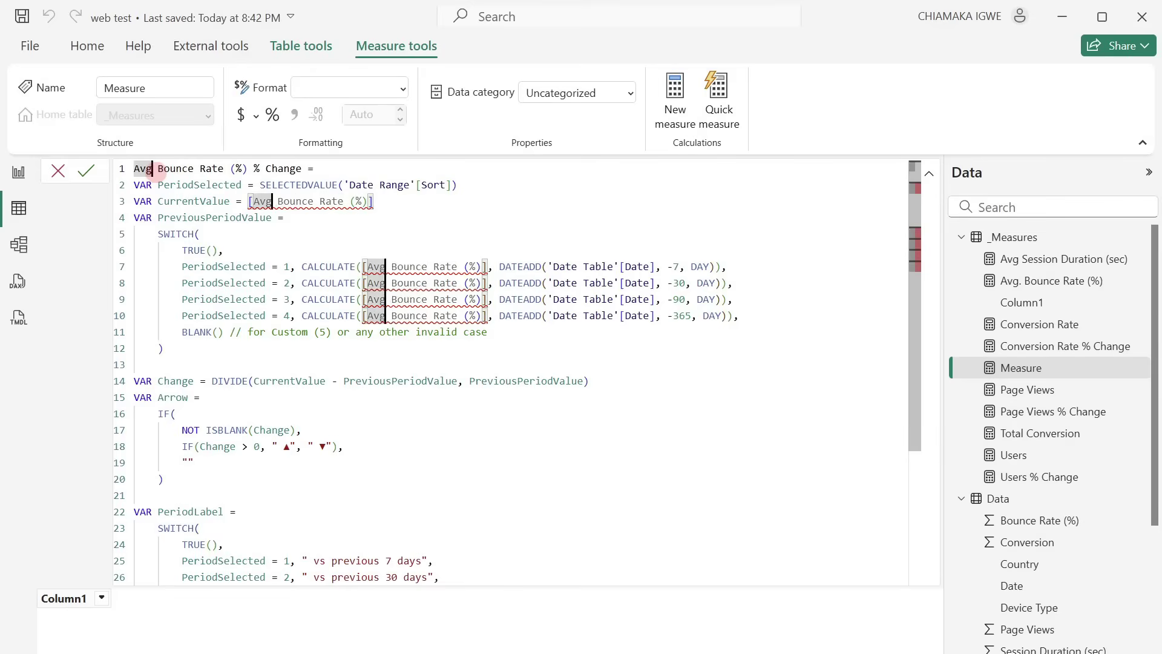
pyautogui.write('.')
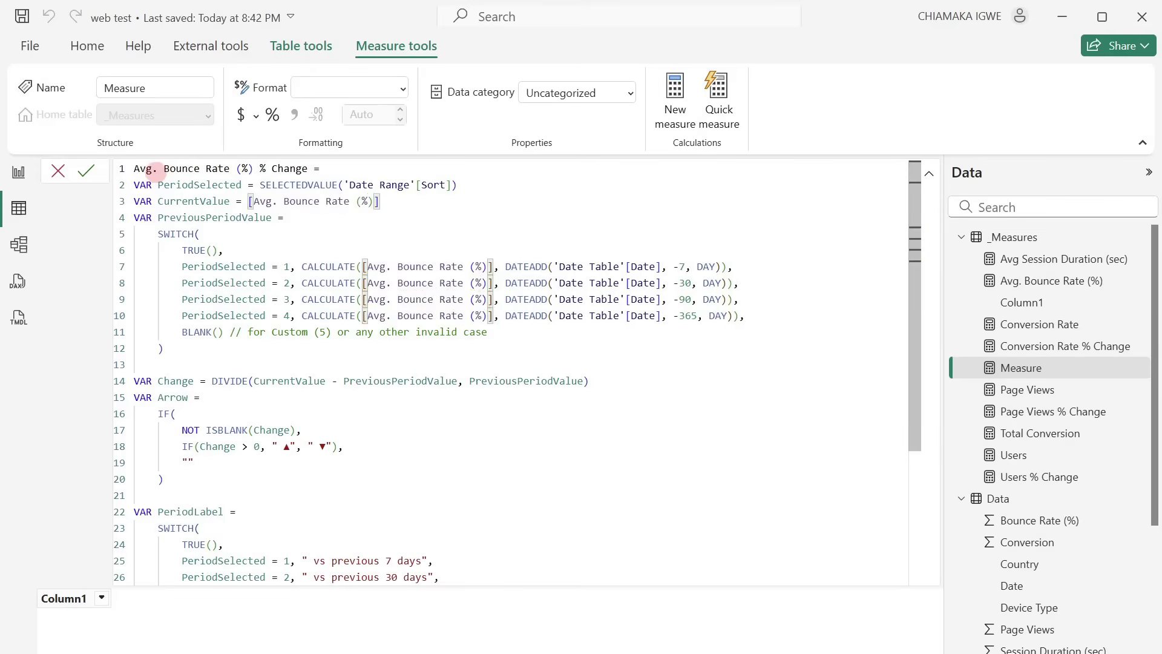
pyautogui.click(79, 172)
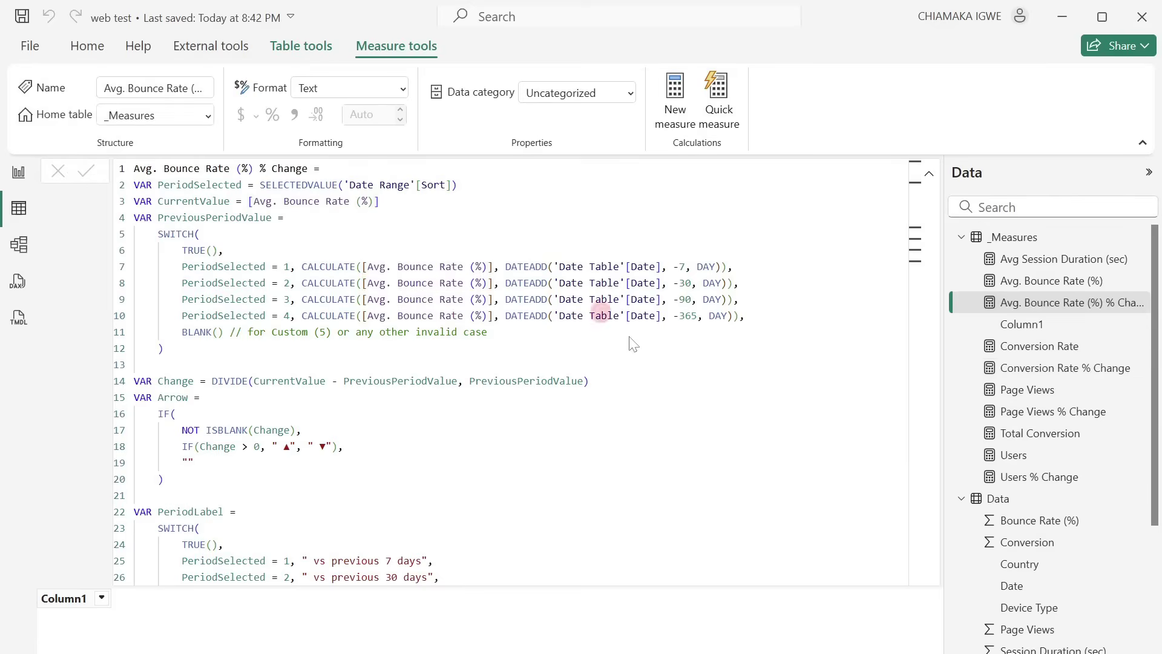
# Step: Create one more measure in _Measures and paste the Users % Change formula for the session duration comparison
pyautogui.rightClick(1022, 262)
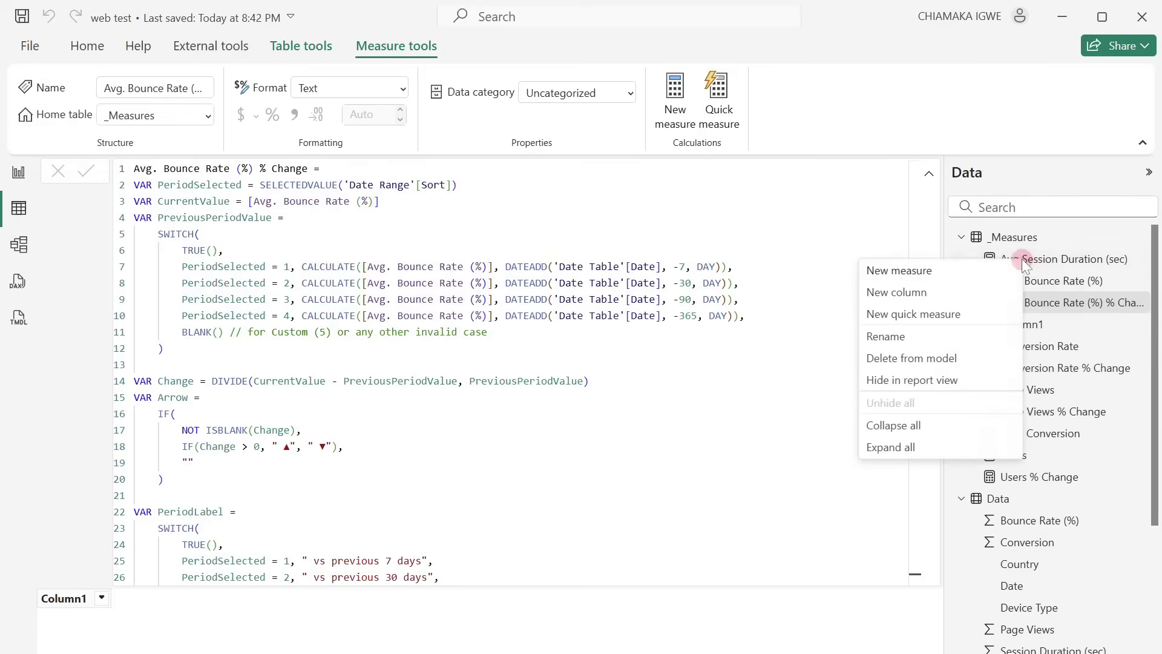
pyautogui.click(932, 275)
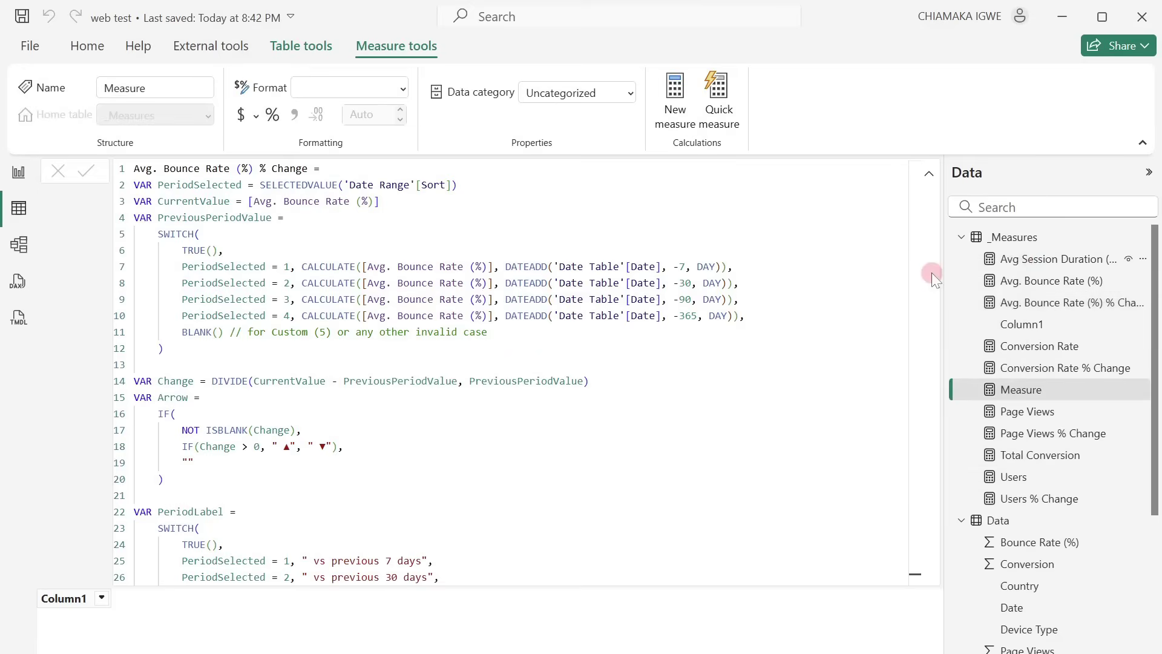
pyautogui.write('Avg. Bounce Rate (%) % Change = VAR PeriodSelected = SELECTEDVALUE(\'Date Range\'[Sort]) VAR CurrentValue = [Avg. Bounce Rate (%)] VAR PreviousPeriodValue =     SWITCH(         TRUE(),         PeriodSelected = 1, CALCULATE([Avg. Bounce Rate (%)], DATEADD(\'Date Table\'[Date], -7, DAY)),         PeriodSelected = 2, CALCULATE([Avg. Bounce Rate (%)], DATEADD(\'Date Table\'[Date], -30, DAY)),         PeriodSelected = 3, CALCULATE([Avg. Bounce Rate (%)], DATEADD(\'Date Table\'[Date], -90, DAY)),         PeriodSelected = 4, CALCULATE([Avg. Bounce Rate (%)], DATEADD(\'Date Table\'[Date], -365, DAY)),         BLANK() // for Custom (5) or any other invalid case     )  VAR Change = DIVIDE(CurrentValue - PreviousPeriodValue, PreviousPeriodValue) VAR Arrow =     IF(         NOT ISBLANK(Change),         IF(Change > 0, " ▲", " ▼"),         ""     )  VAR PeriodLabel =     SWITCH(         TRUE(),         PeriodSelected = 1, " vs previous 7 days",         PeriodSelected = 2, " vs previous 30 days",         PeriodSelected = 3, " vs previous 90 days",         PeriodSelected = 4, " vs previous 365 days",         " (N/A)"     )  RETURN     IF(         PeriodSelected = 5 || ISBLANK(Change),         "N/A",         FORMAT(Change, "0%") & Arrow & PeriodLabel     )')
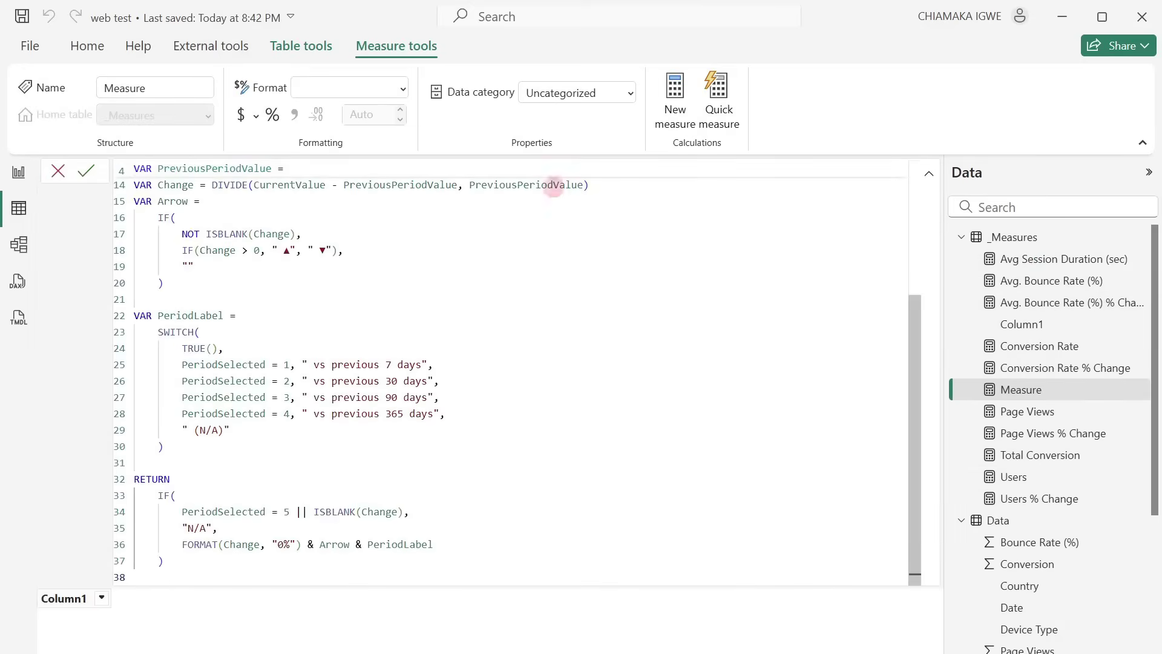
pyautogui.scroll(5, 536, 280)
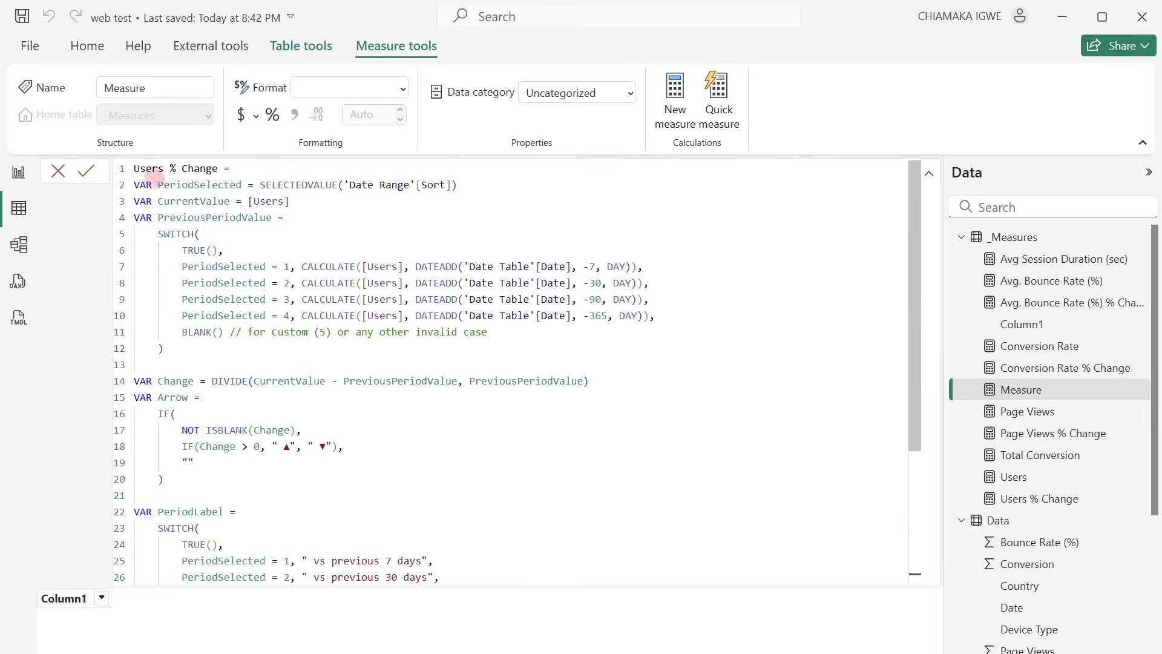
# Step: Replace every occurrence of Users in the new formula with Avg Session Duration (sec), and commit the measure
pyautogui.click(146, 169)
pyautogui.hotkey('ctrl', 'shift', 'l')
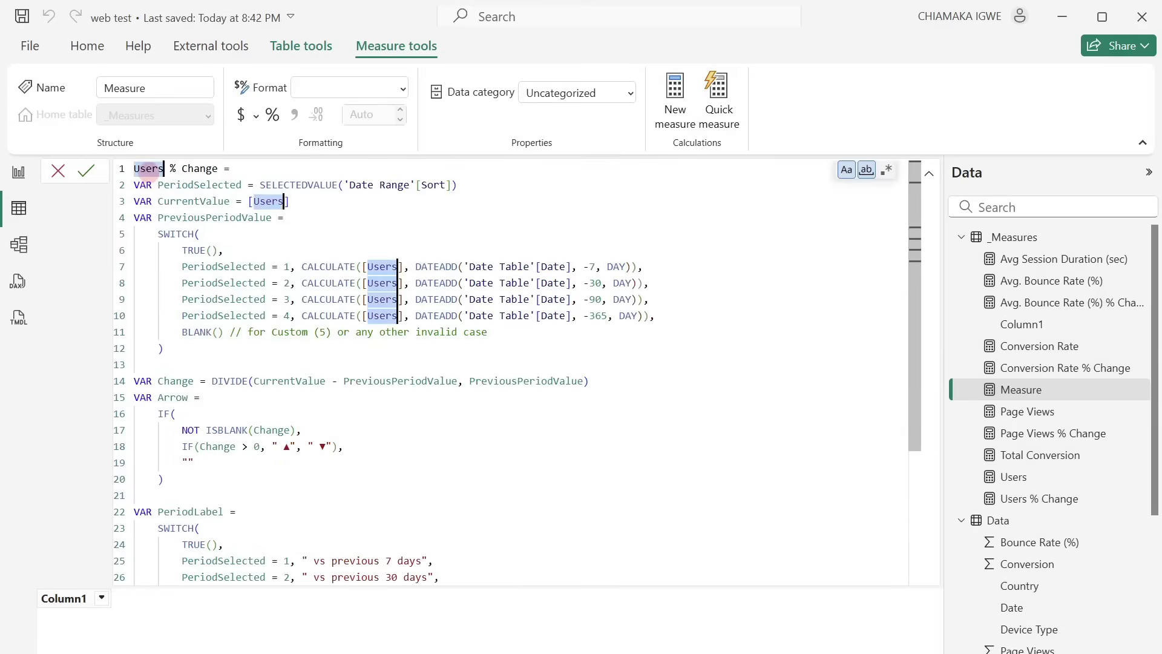
pyautogui.press('BackSpace')
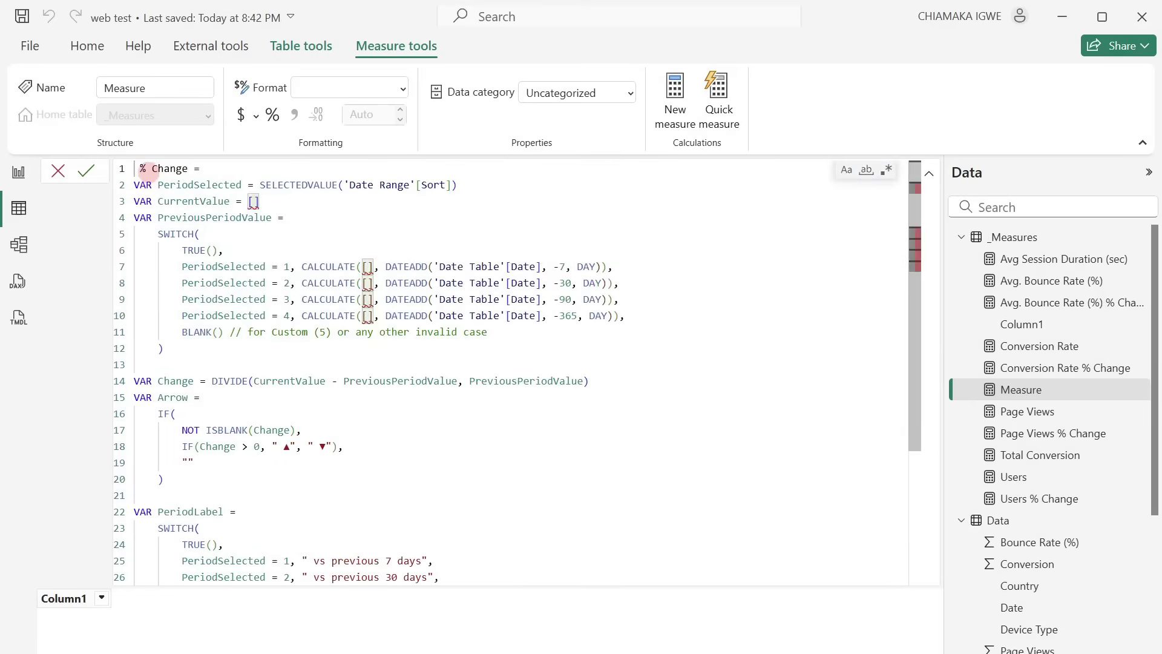
pyautogui.write('Avg Session Duration 9sec')
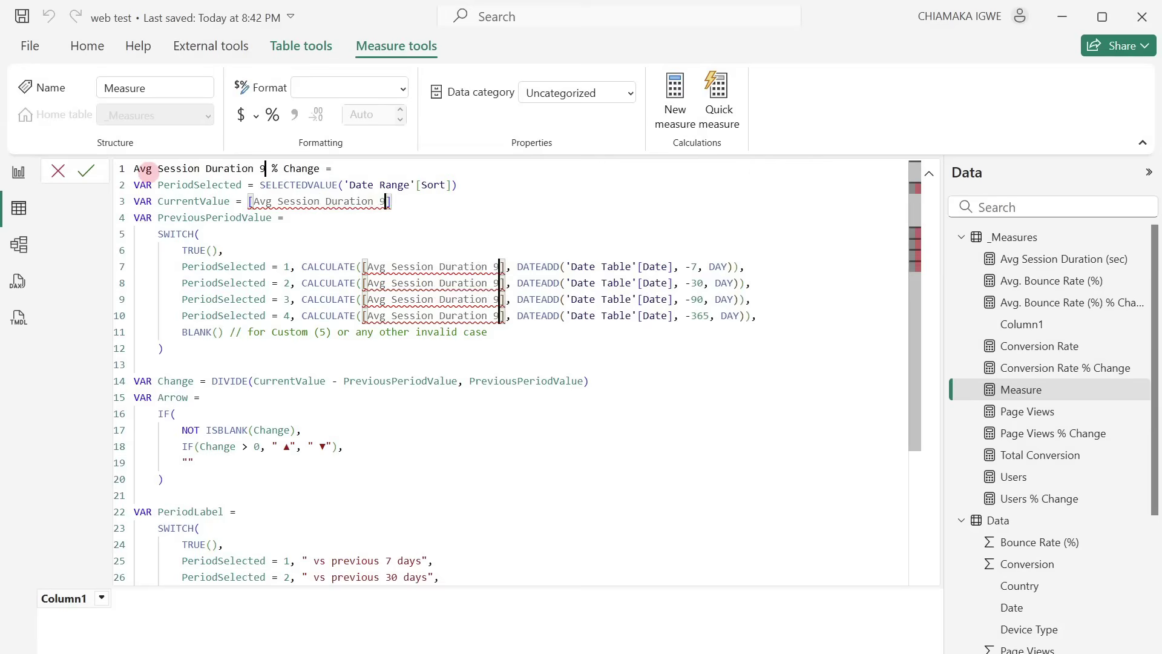
pyautogui.press('BackSpace')
pyautogui.press('BackSpace')
pyautogui.press('BackSpace')
pyautogui.press('BackSpace')
pyautogui.write('(sec)')
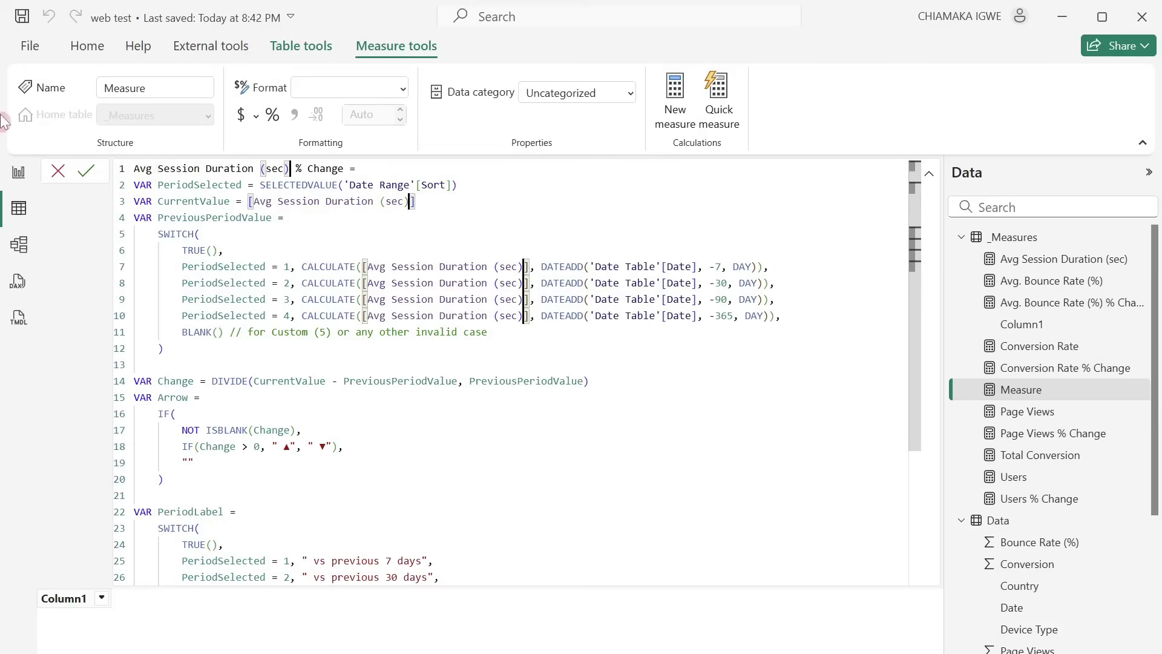
pyautogui.click(86, 171)
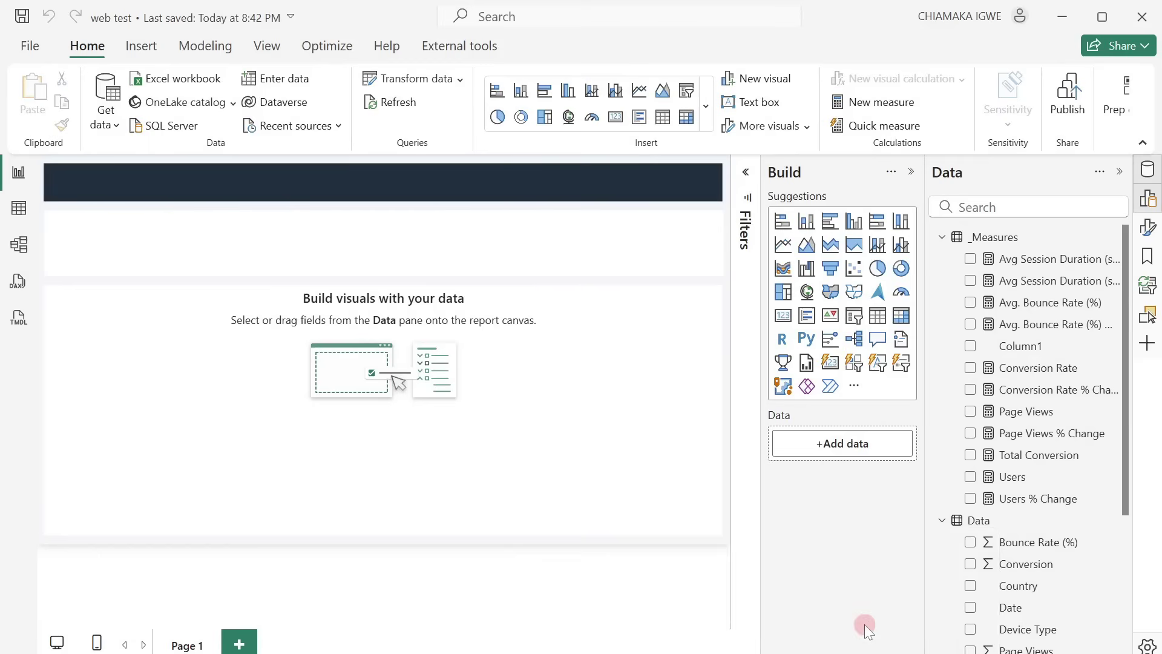
# Step: Insert a text box on the report page, resize it to about 504 by 70, and enter the title Web Analytics Report
pyautogui.click(910, 173)
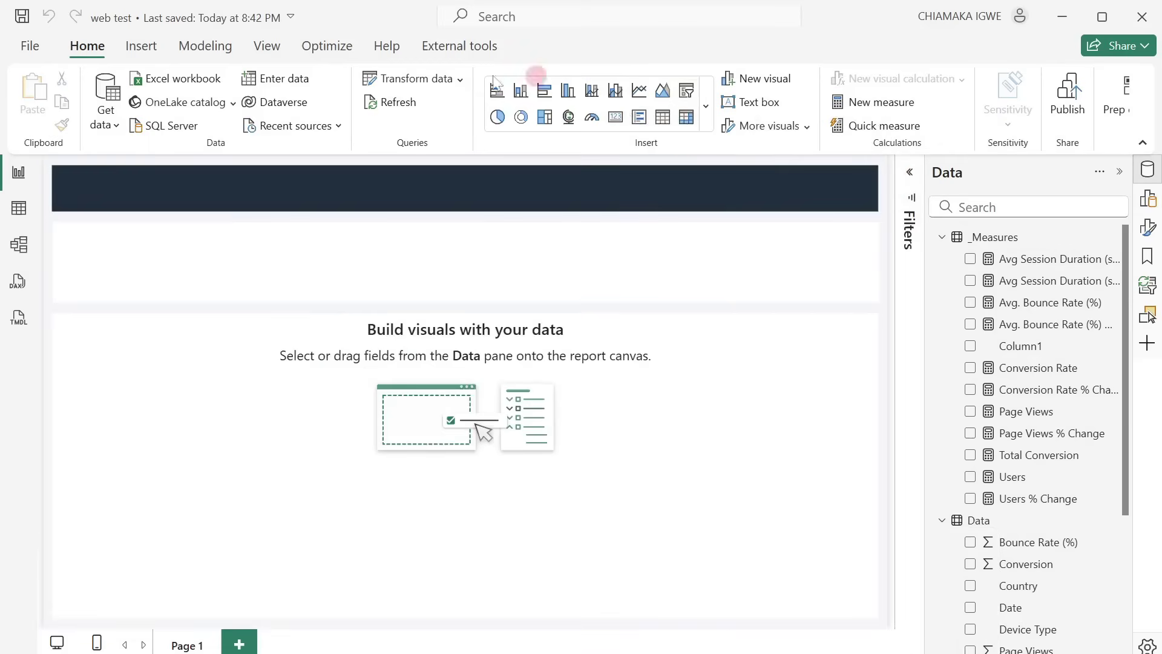
pyautogui.click(141, 48)
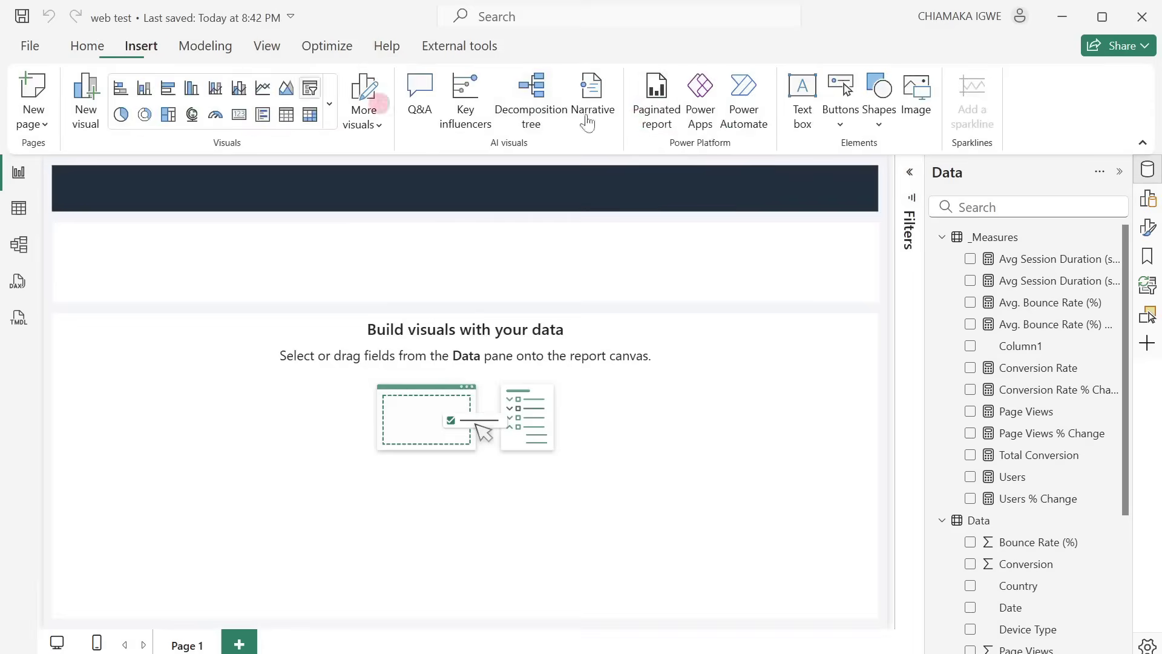
pyautogui.click(802, 105)
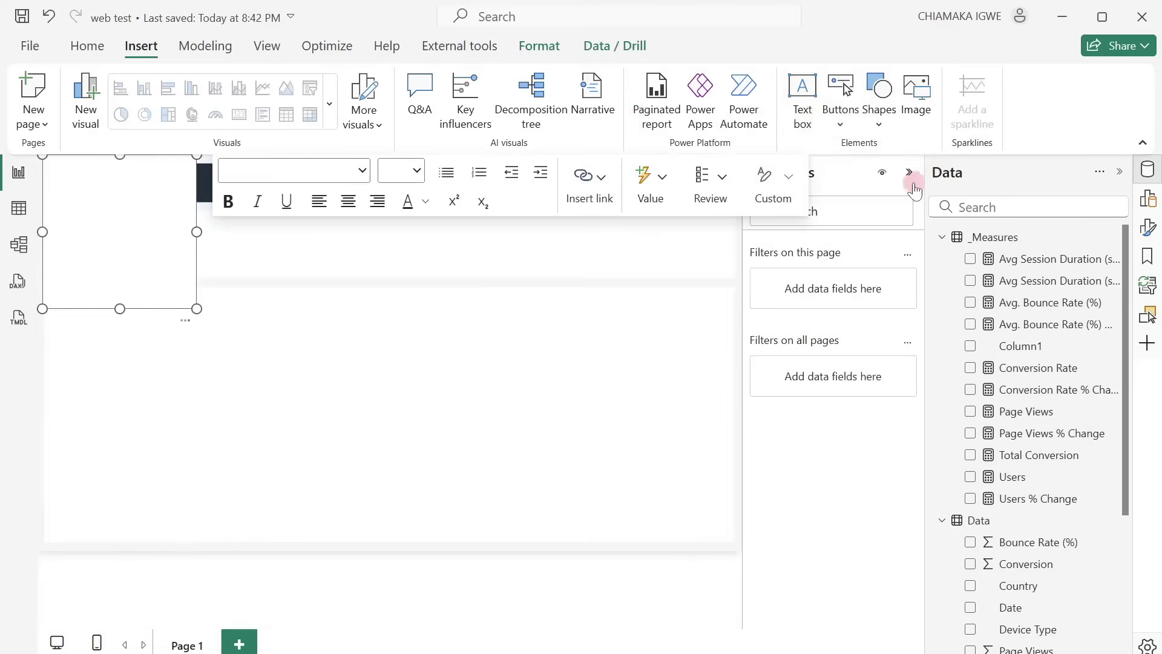
pyautogui.click(909, 174)
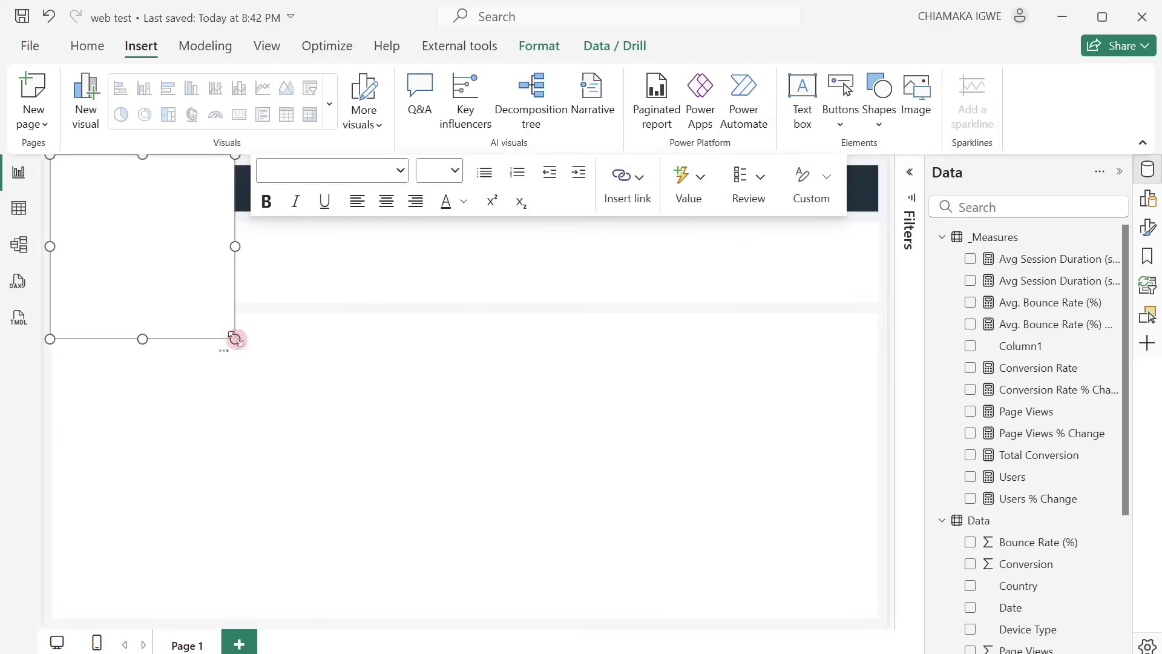
pyautogui.moveTo(233, 339); pyautogui.dragTo(381, 200)
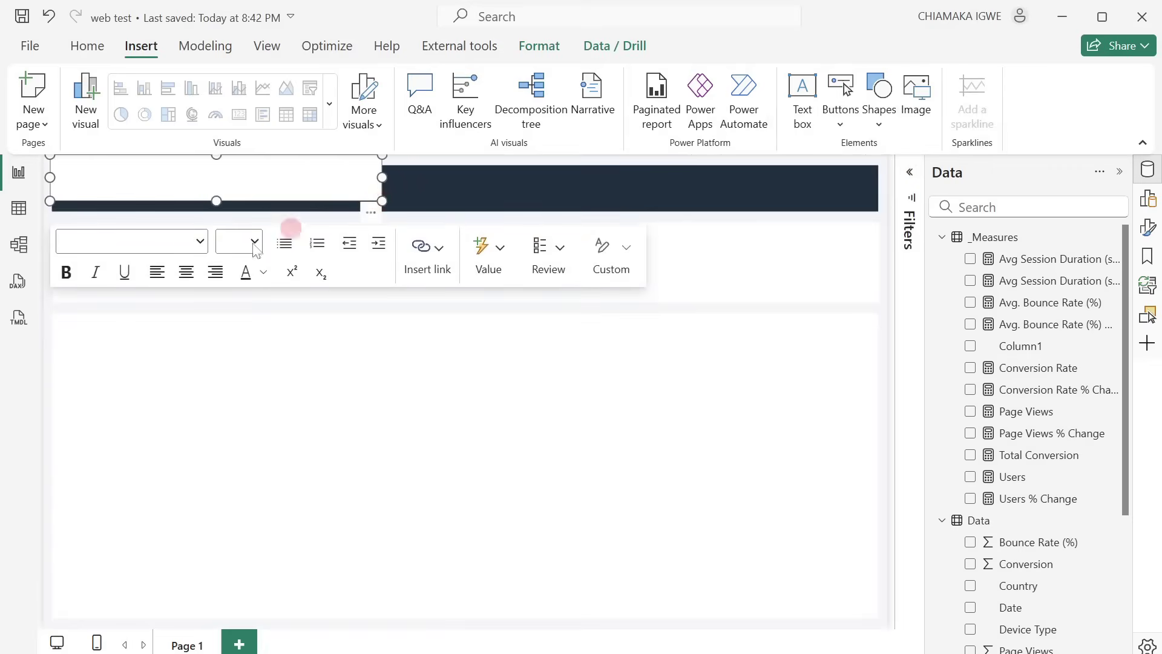
pyautogui.click(105, 190)
pyautogui.click(83, 165)
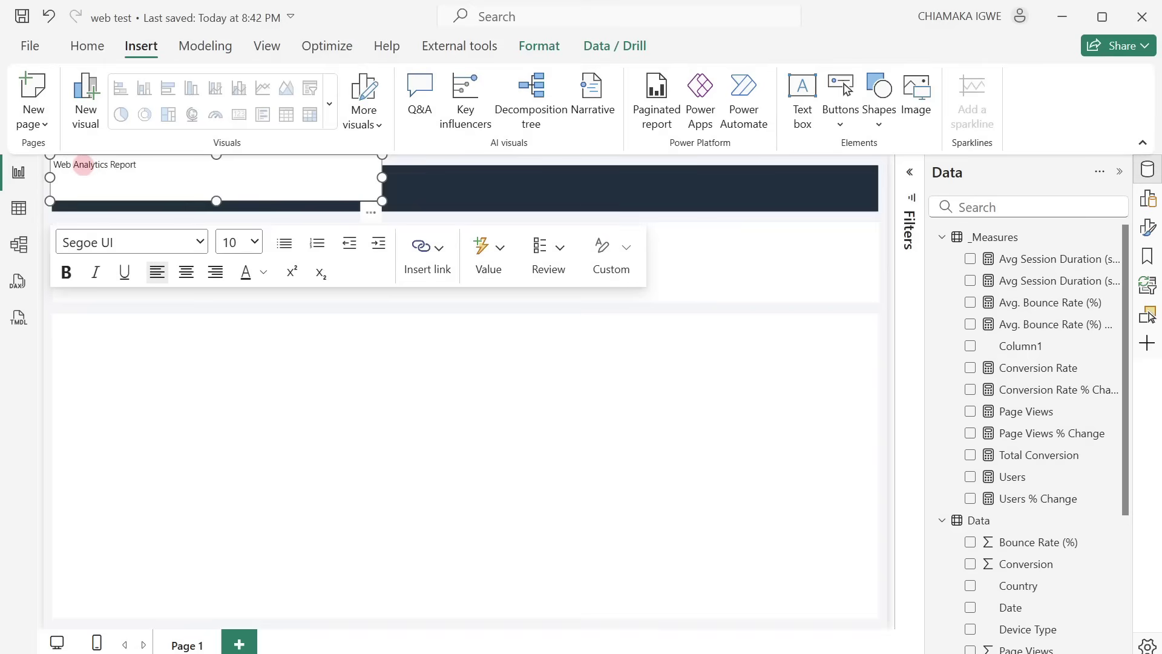
# Step: Format the whole Web Analytics Report title in bold at font size 24
pyautogui.hotkey('ctrl', 'a')
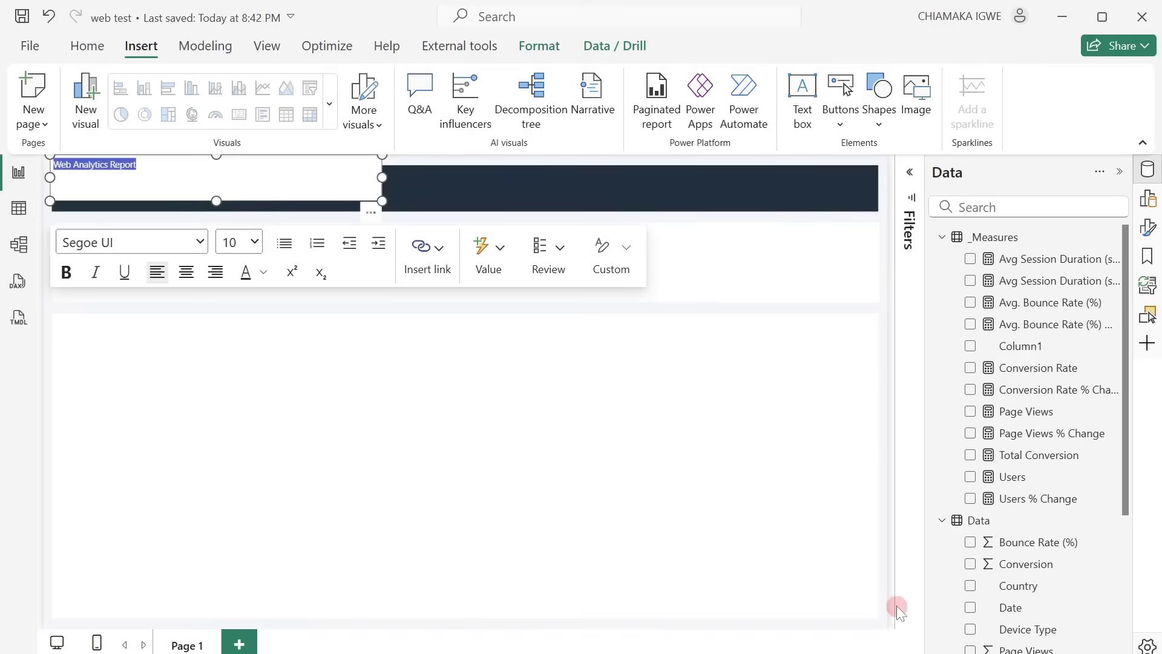
pyautogui.click(255, 244)
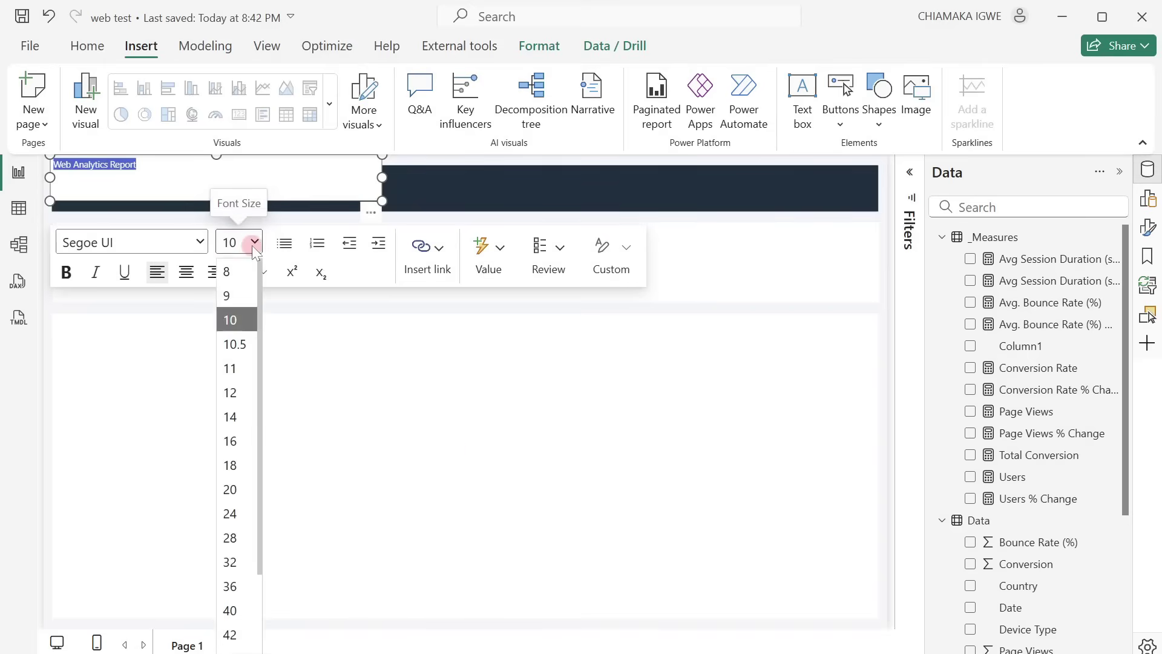
pyautogui.click(233, 513)
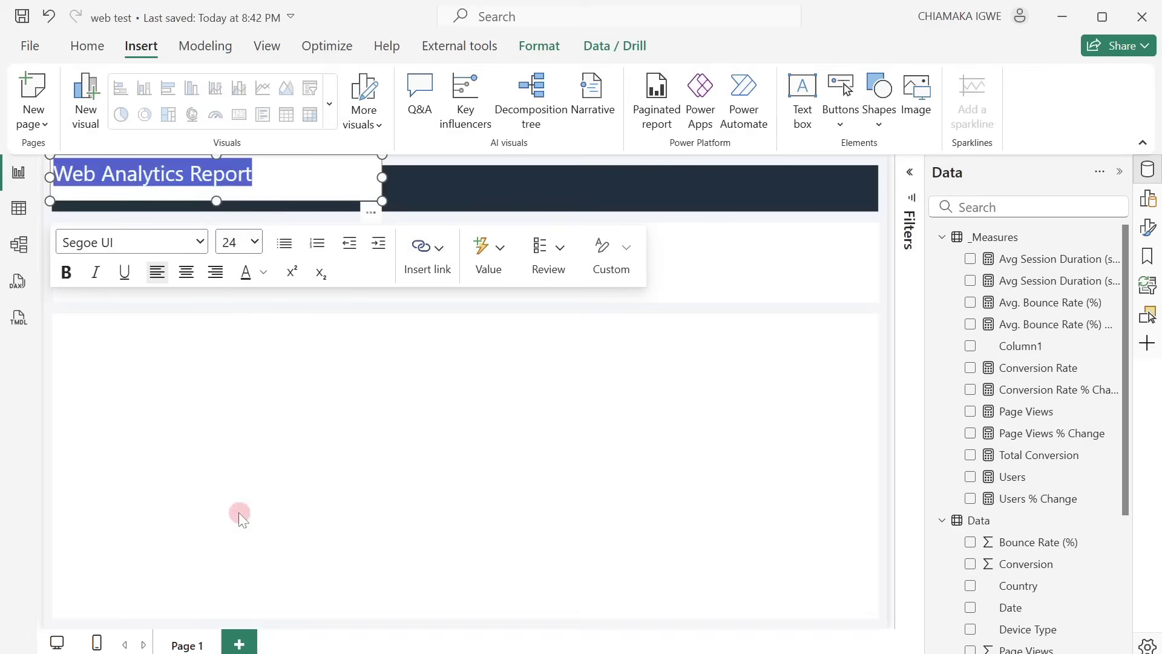
pyautogui.click(67, 272)
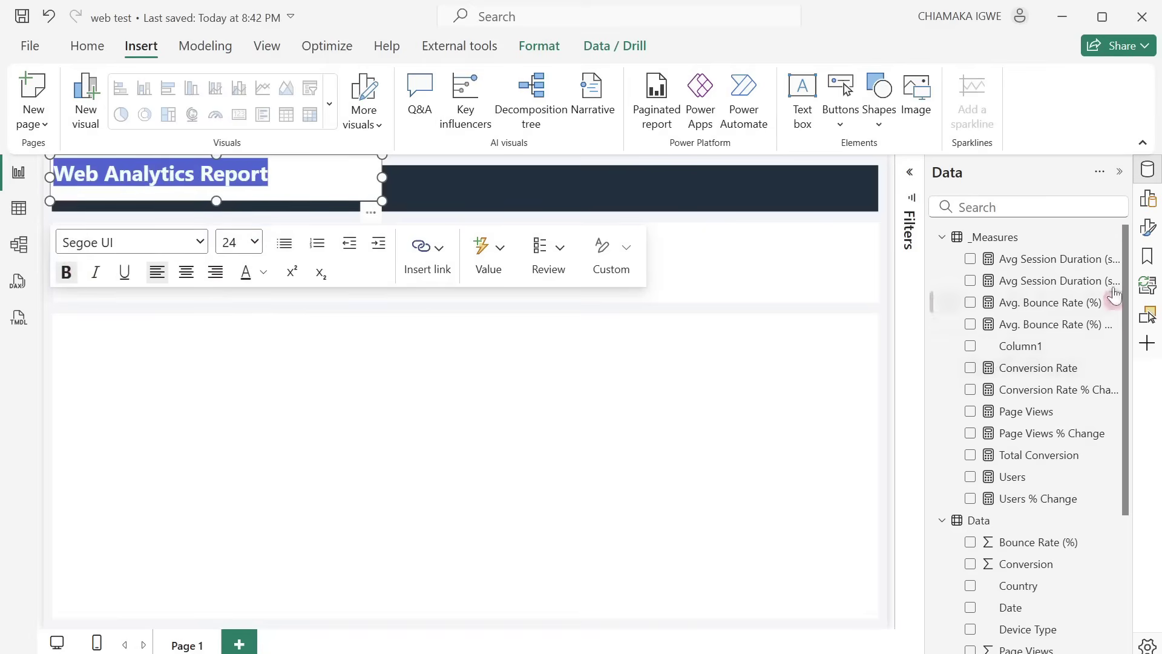
pyautogui.press('Escape')
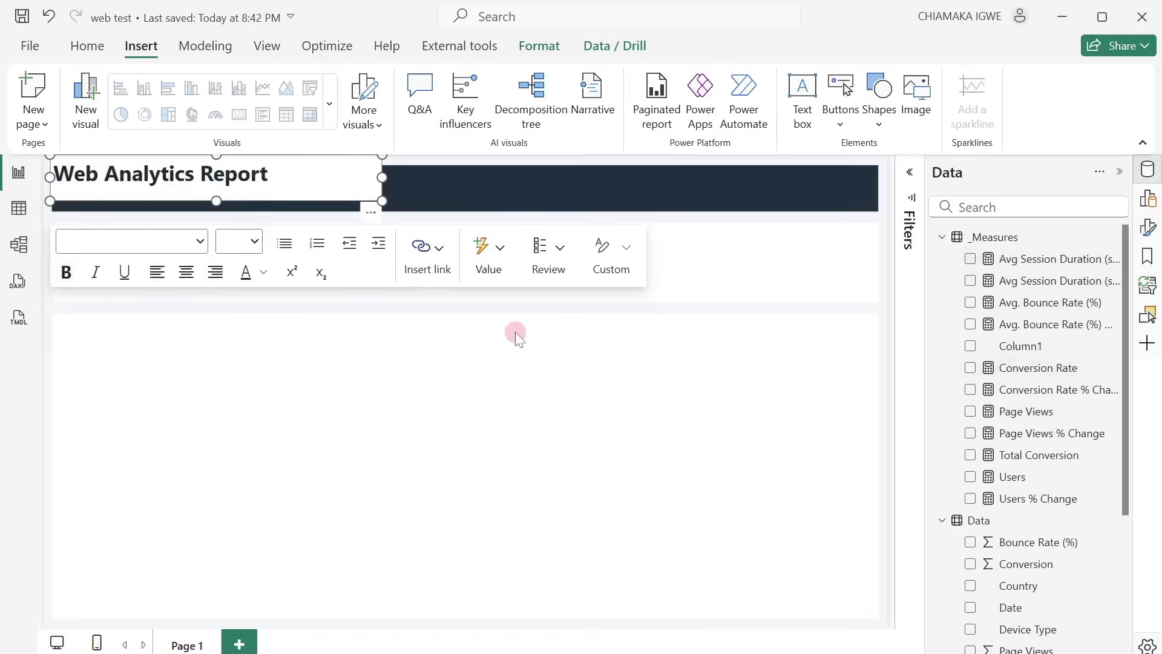
# Step: Turn off the background of the title text box so the dark header banner shows through
pyautogui.click(1148, 227)
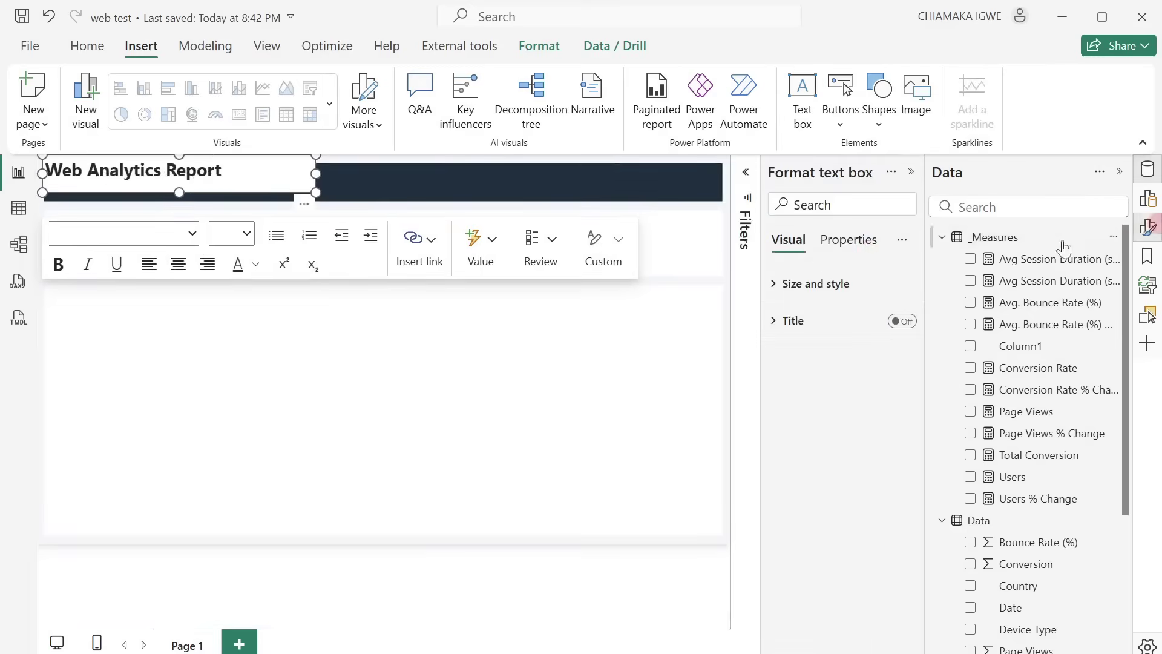
pyautogui.click(780, 285)
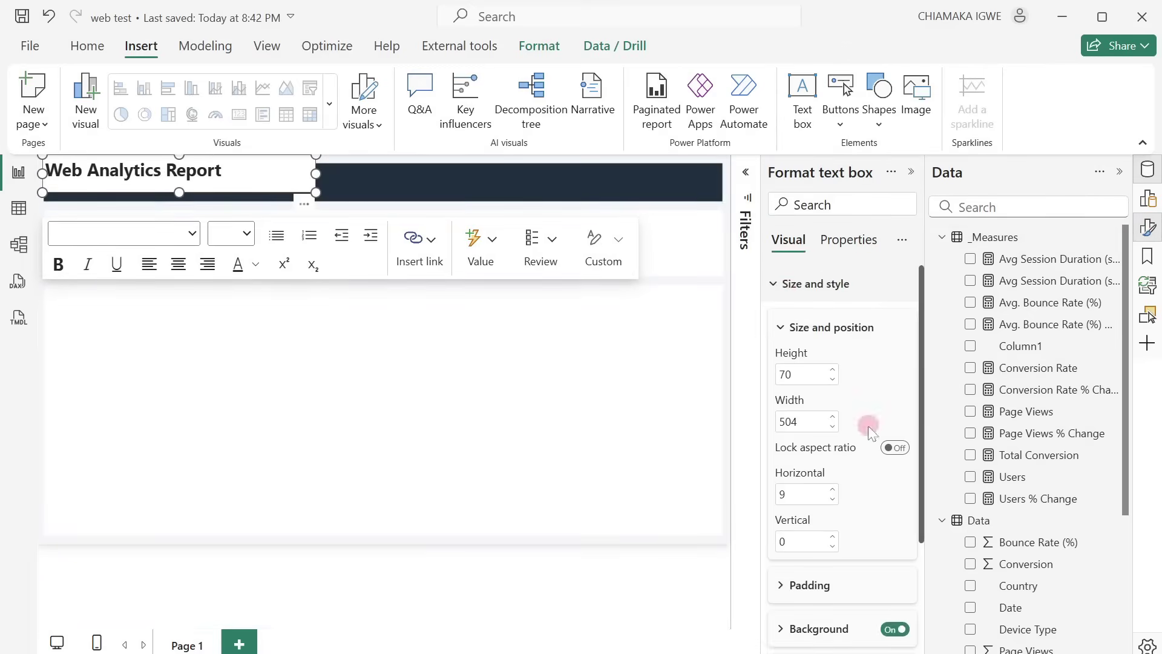
pyautogui.click(894, 628)
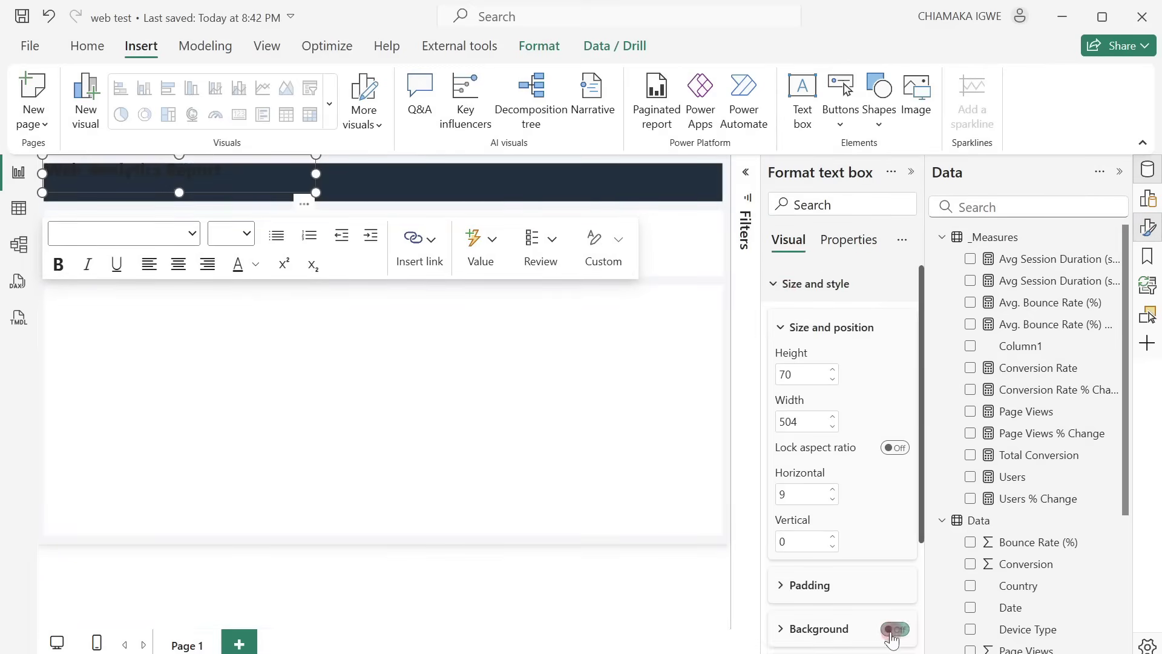
# Step: Set the font colour of the Web Analytics Report title to white
pyautogui.click(226, 178)
pyautogui.tripleClick(226, 178)
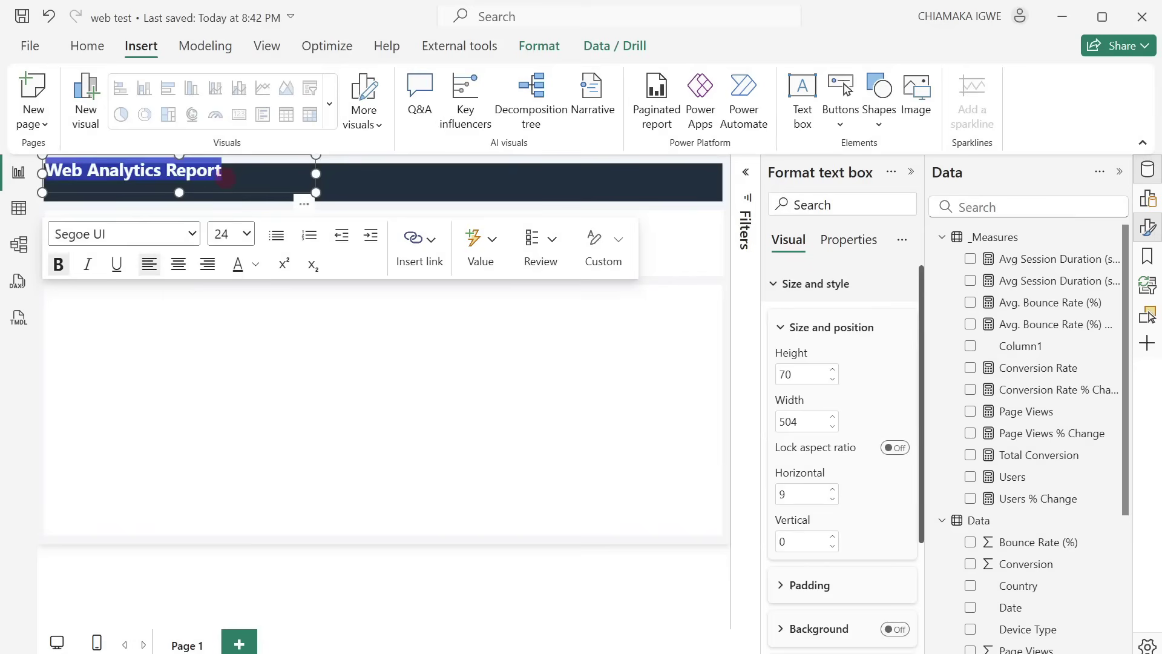
pyautogui.click(257, 265)
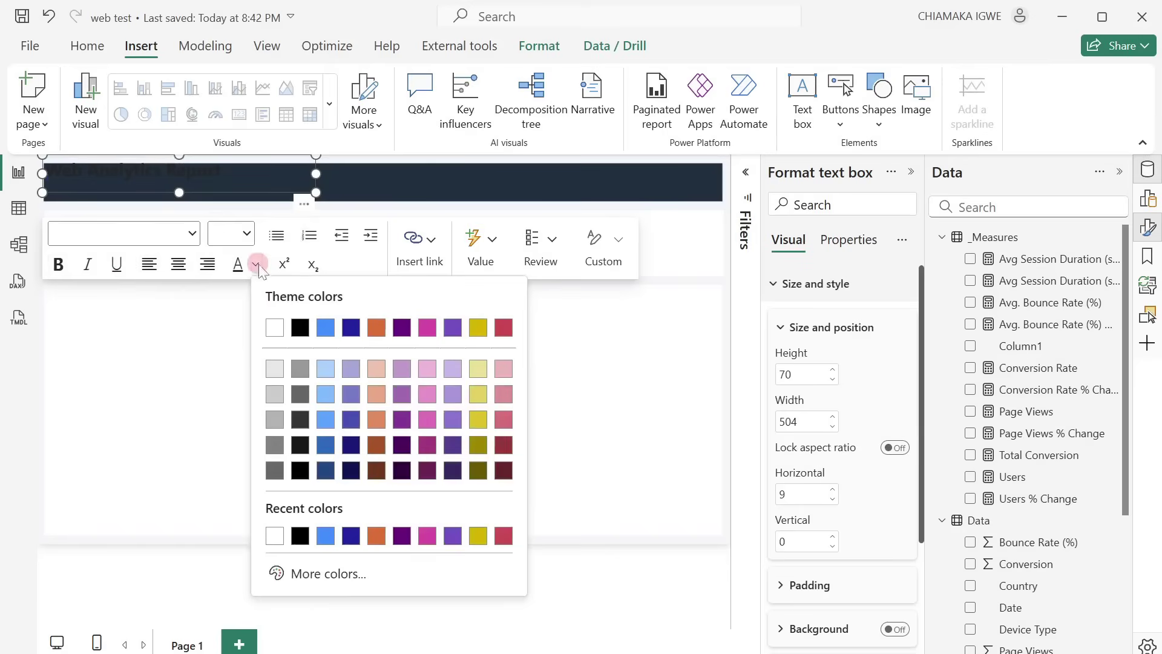
pyautogui.click(275, 328)
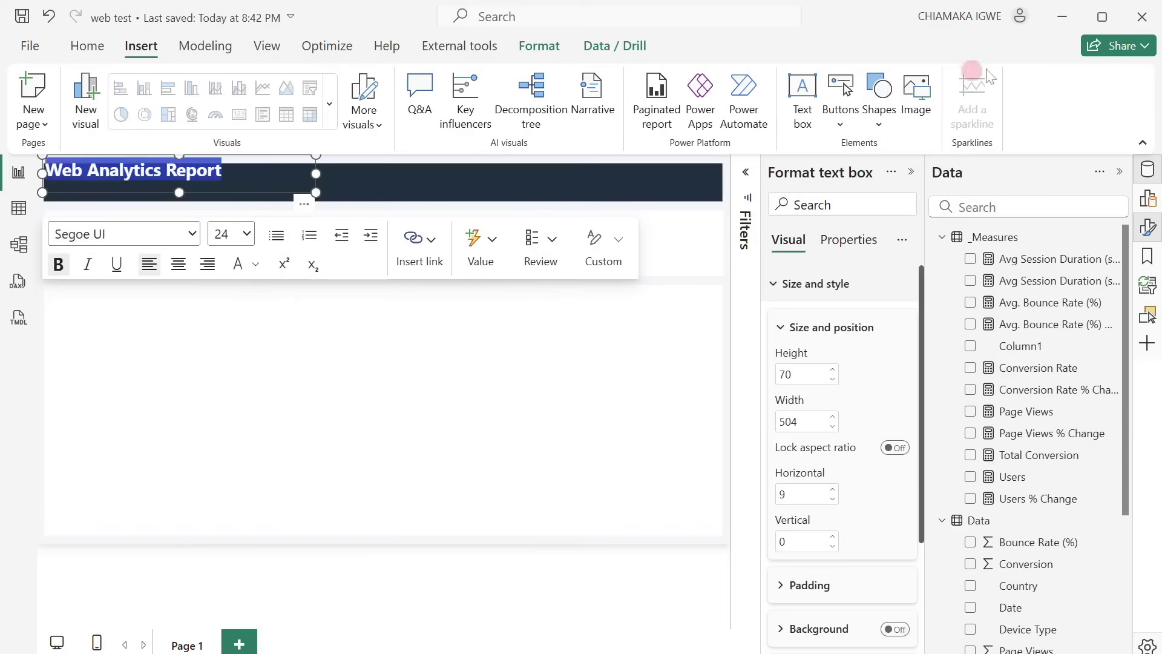
pyautogui.click(912, 172)
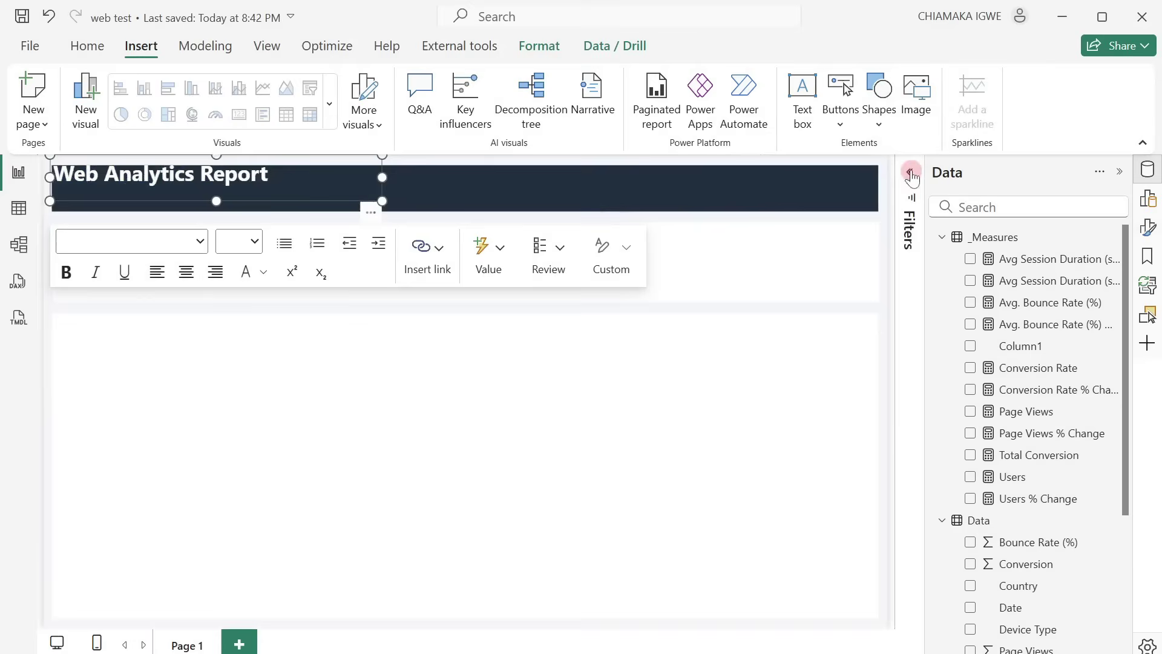
# Step: Move the title text box slightly down and right so the title sits centred vertically within the dark header banner
pyautogui.click(379, 219)
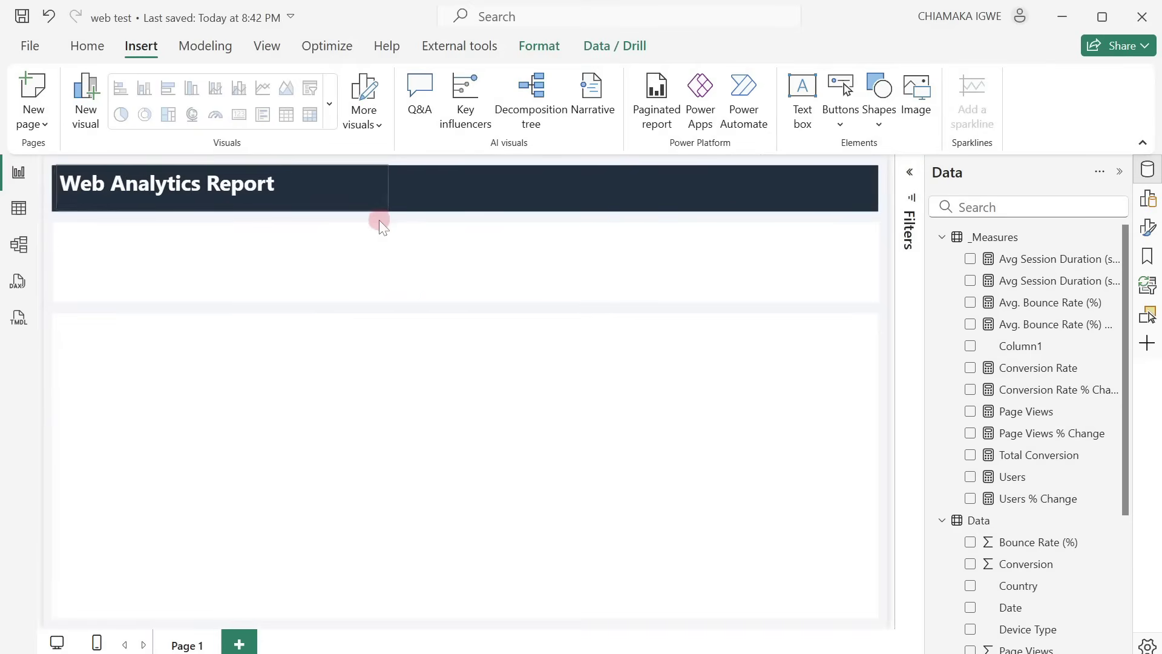
pyautogui.click(375, 224)
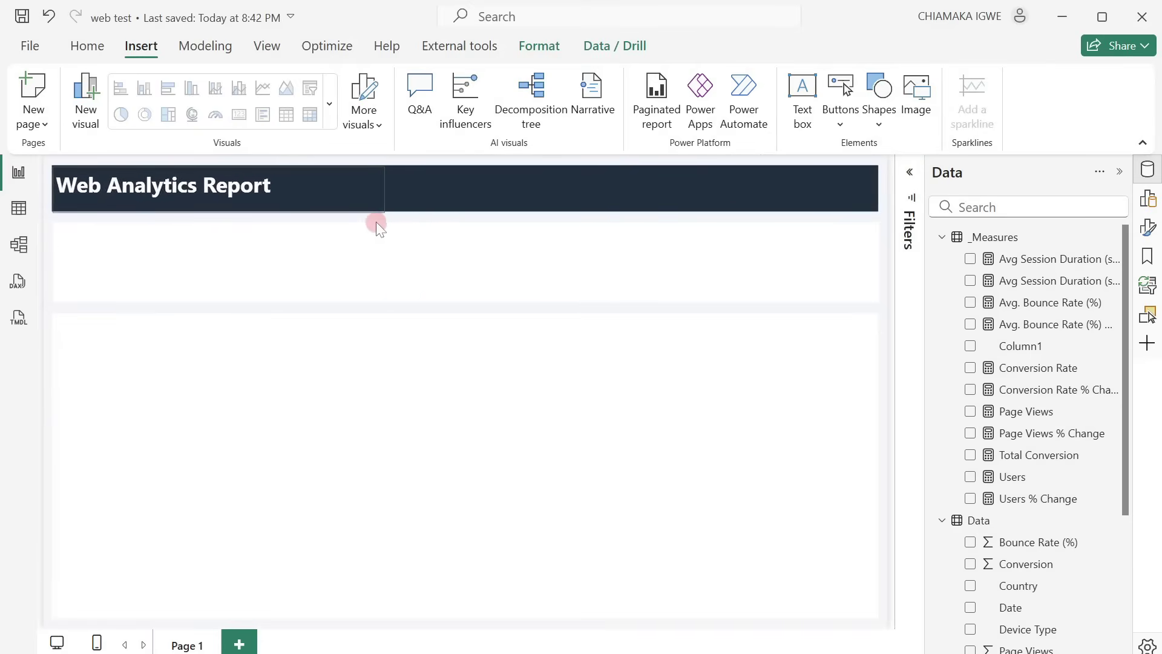
pyautogui.click(551, 206)
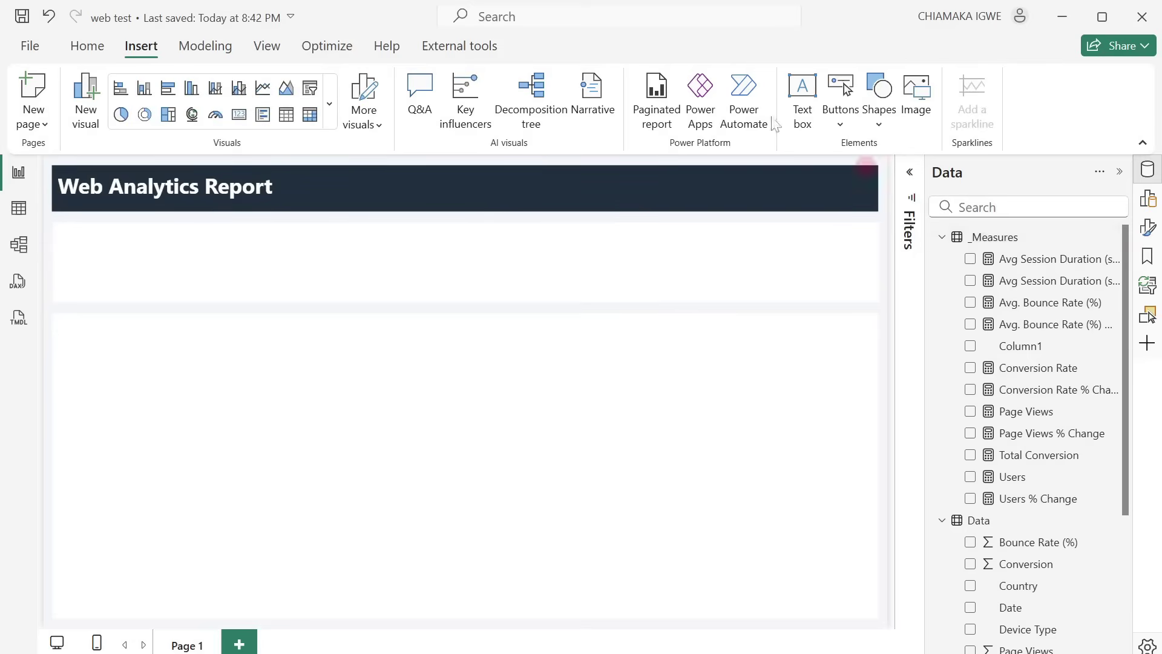
# Step: Insert a slicer on the report page and fill it with the Period field of the Date Range table
pyautogui.click(311, 94)
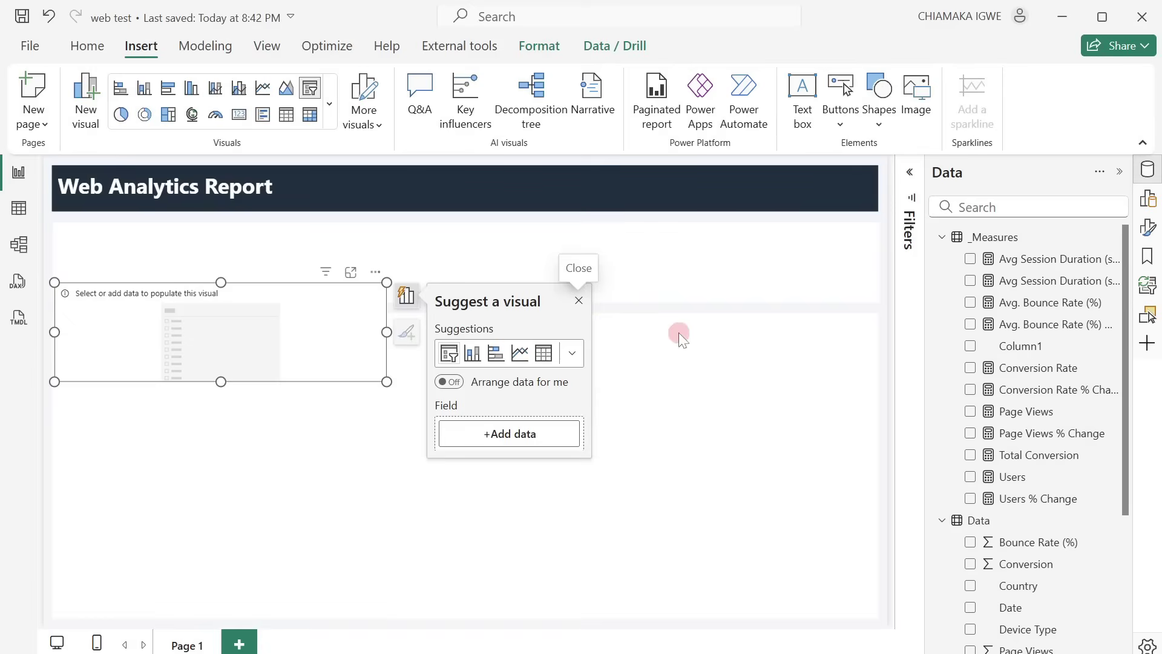
pyautogui.scroll(-3, 1077, 544)
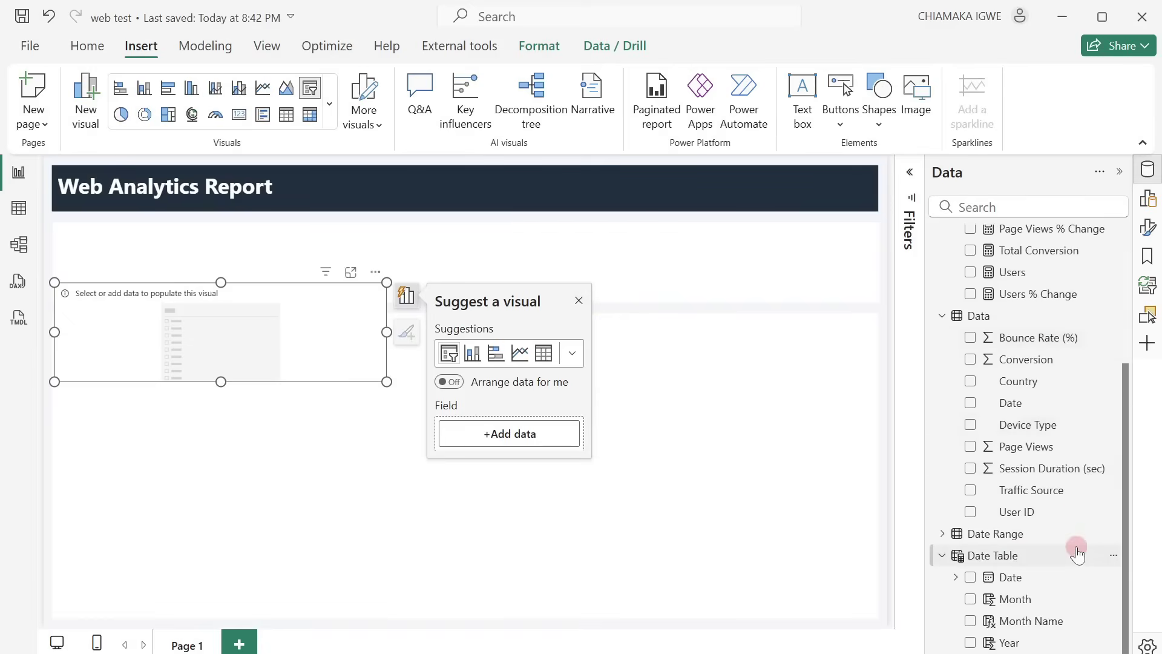
pyautogui.click(942, 533)
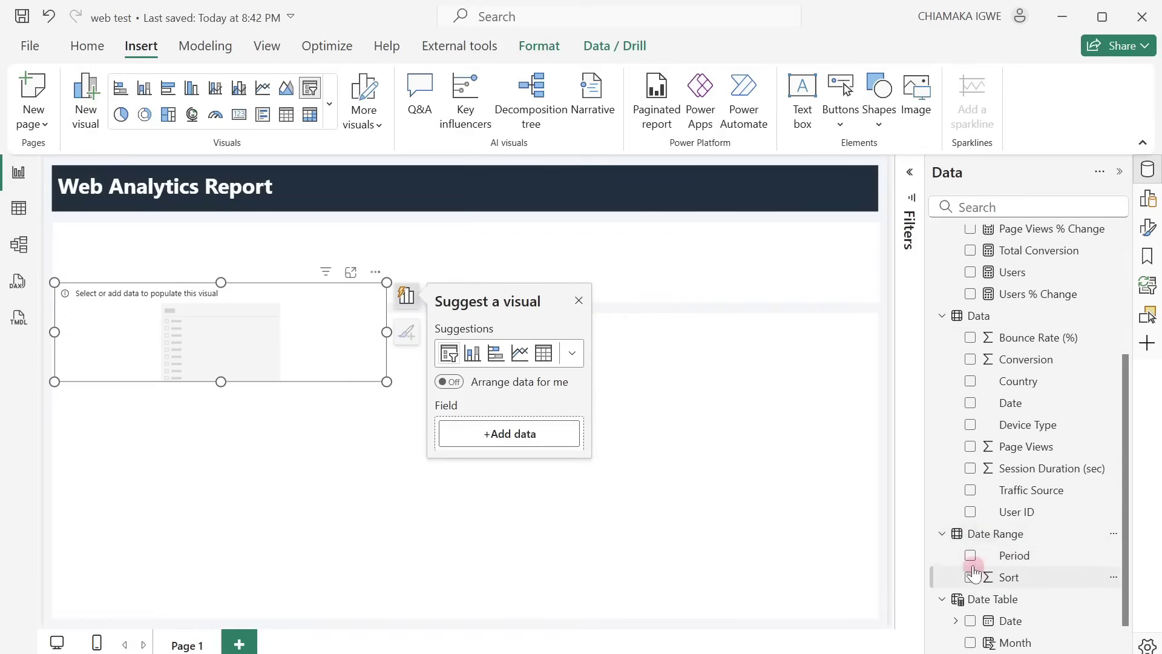
pyautogui.click(970, 556)
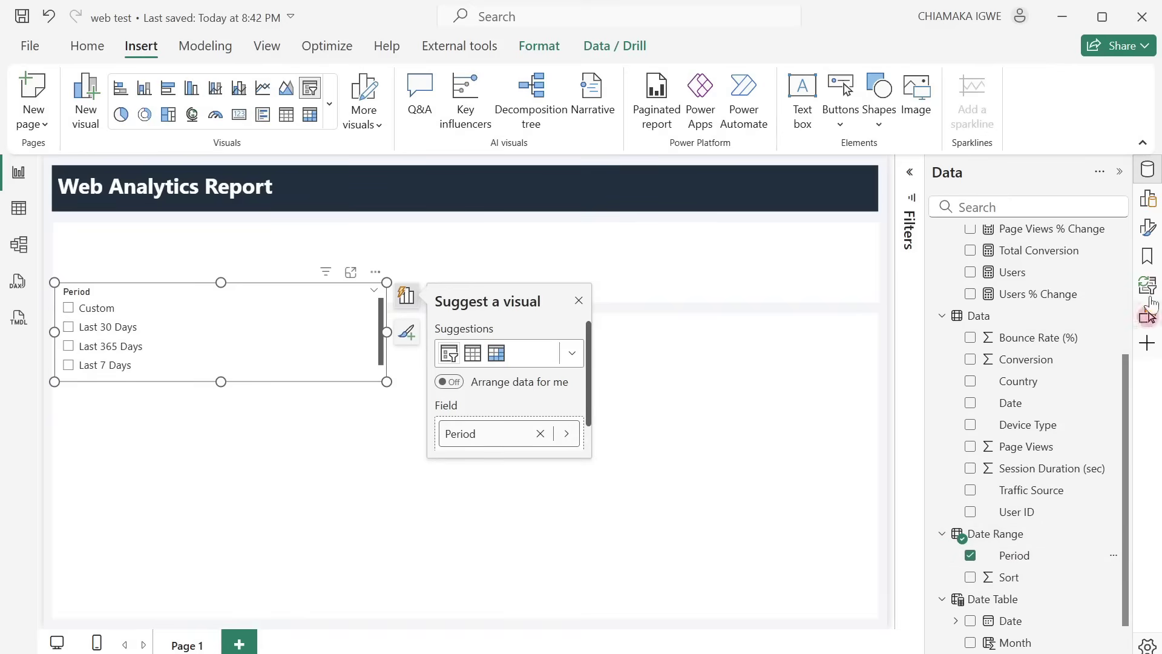
# Step: Change the style of the Period slicer to Dropdown in its slicer settings
pyautogui.click(1148, 199)
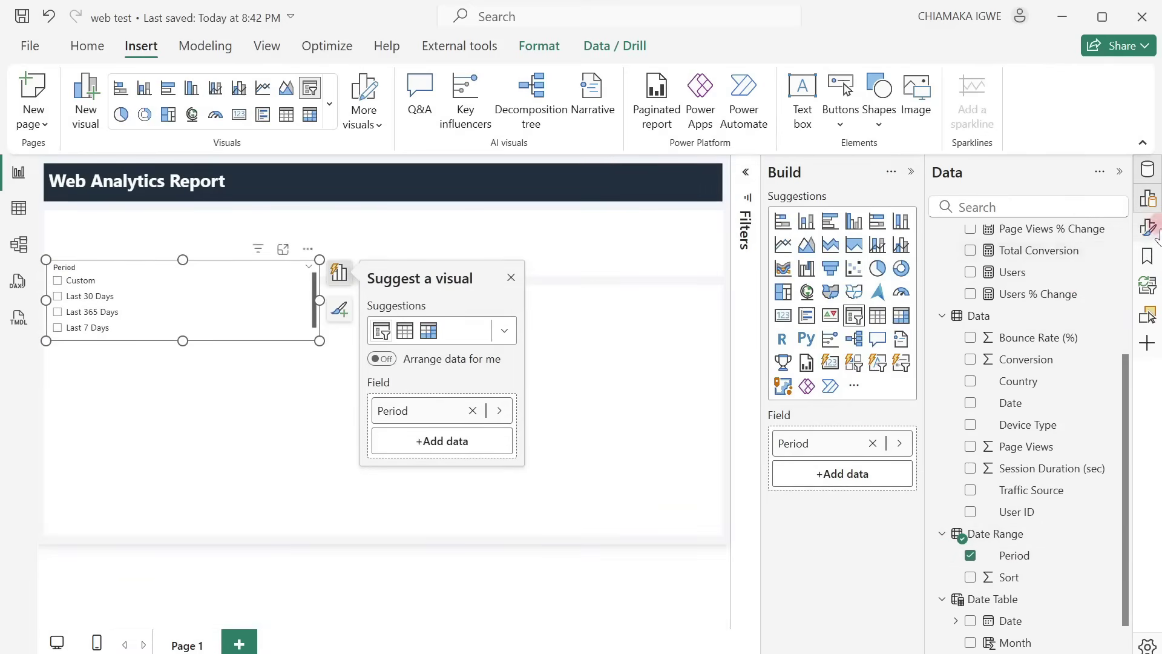
pyautogui.click(1148, 228)
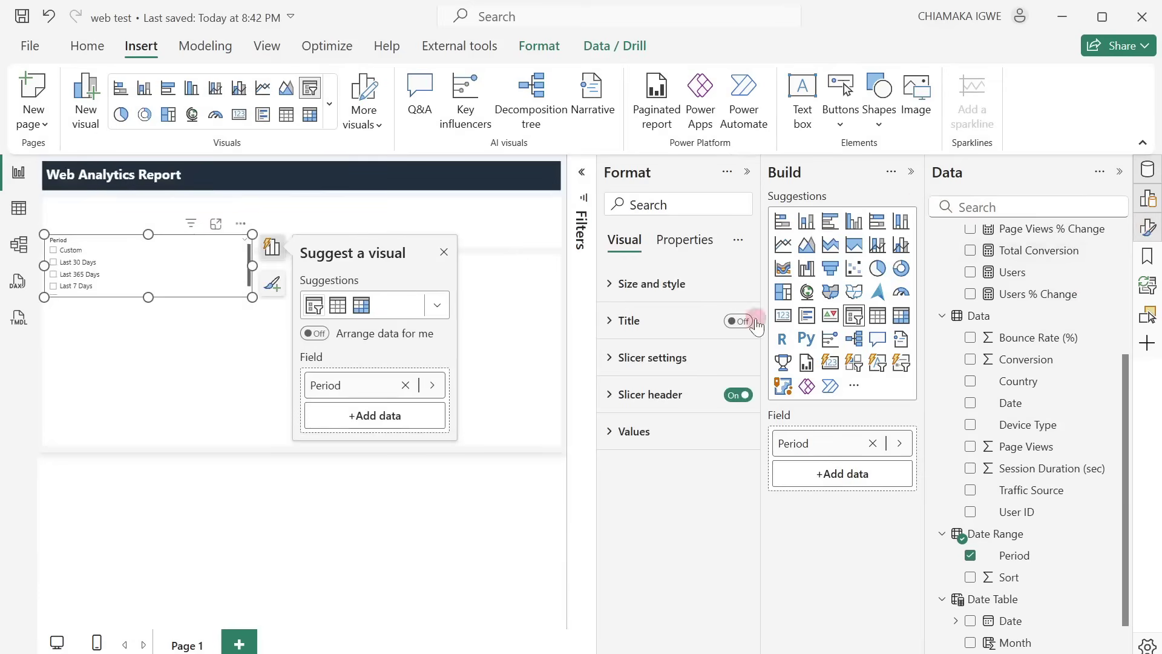
pyautogui.click(614, 362)
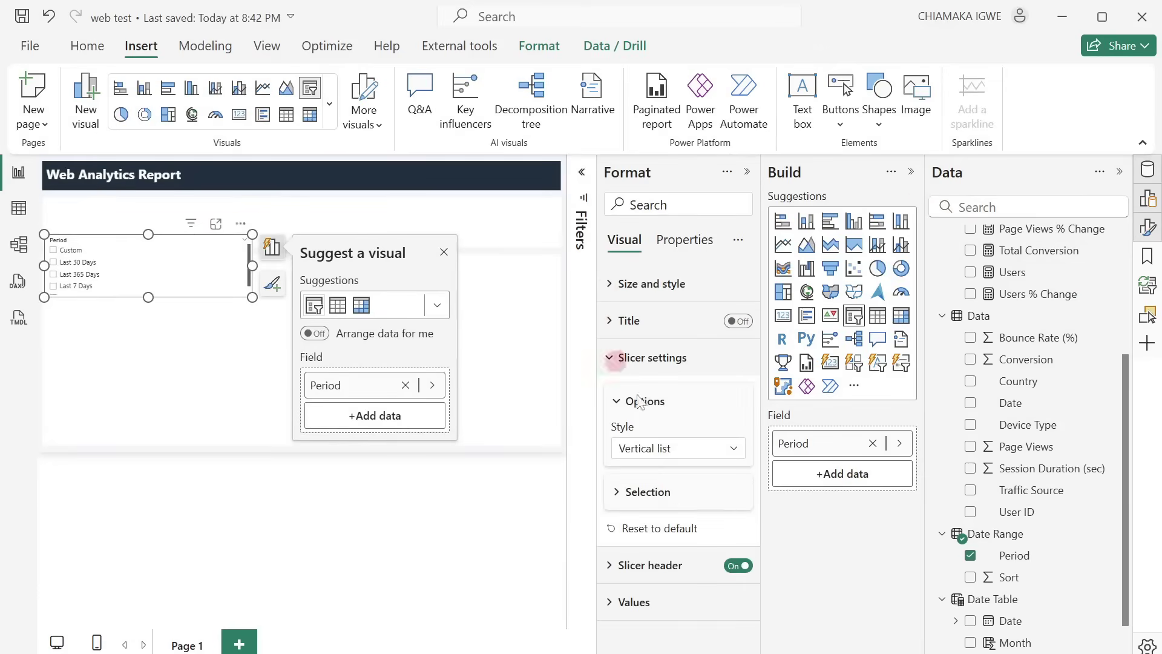
pyautogui.click(708, 454)
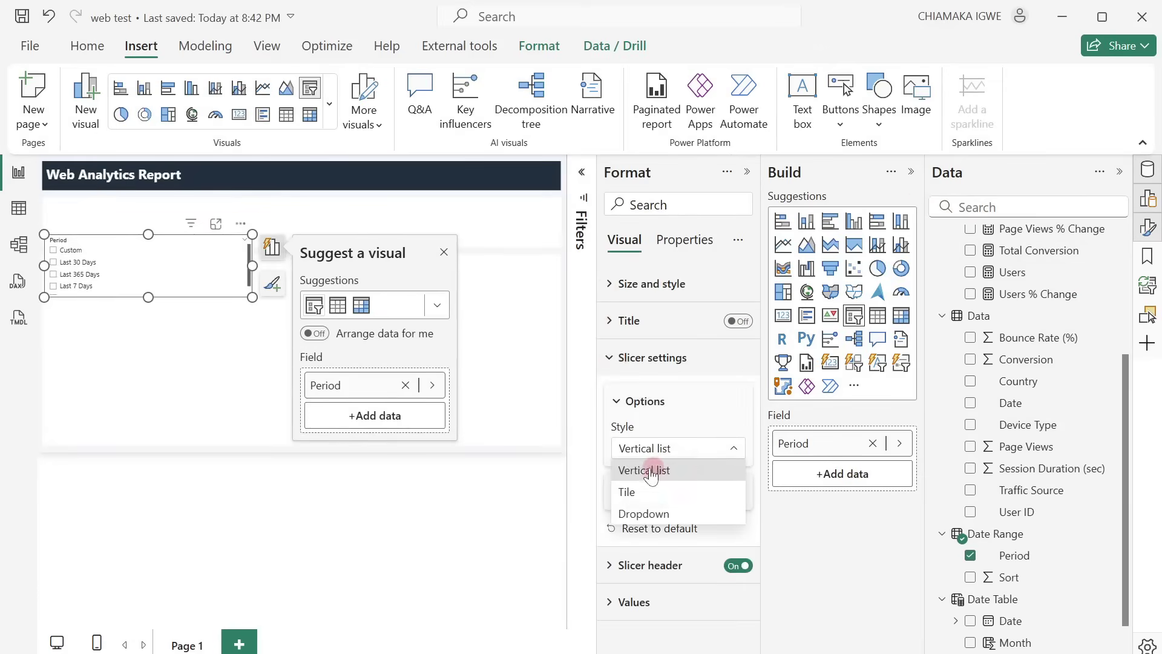
pyautogui.click(666, 514)
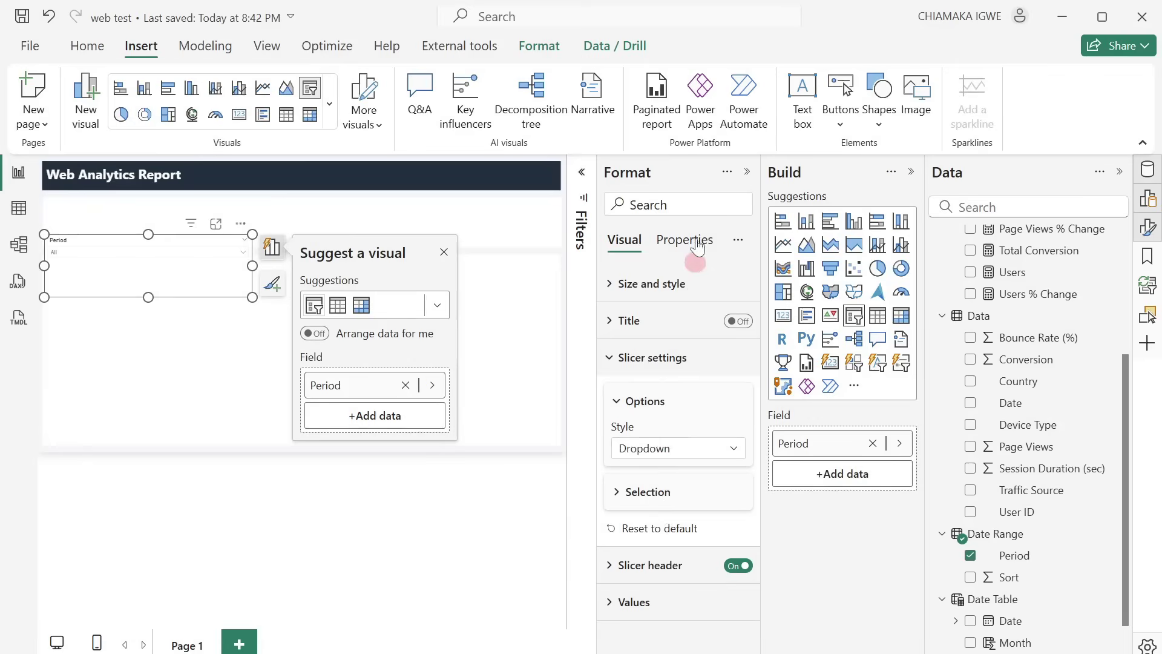
# Step: Shrink the Period slicer to about 219 wide by 60 high and place it inside the dark header banner beside the report title
pyautogui.click(745, 175)
pyautogui.click(913, 174)
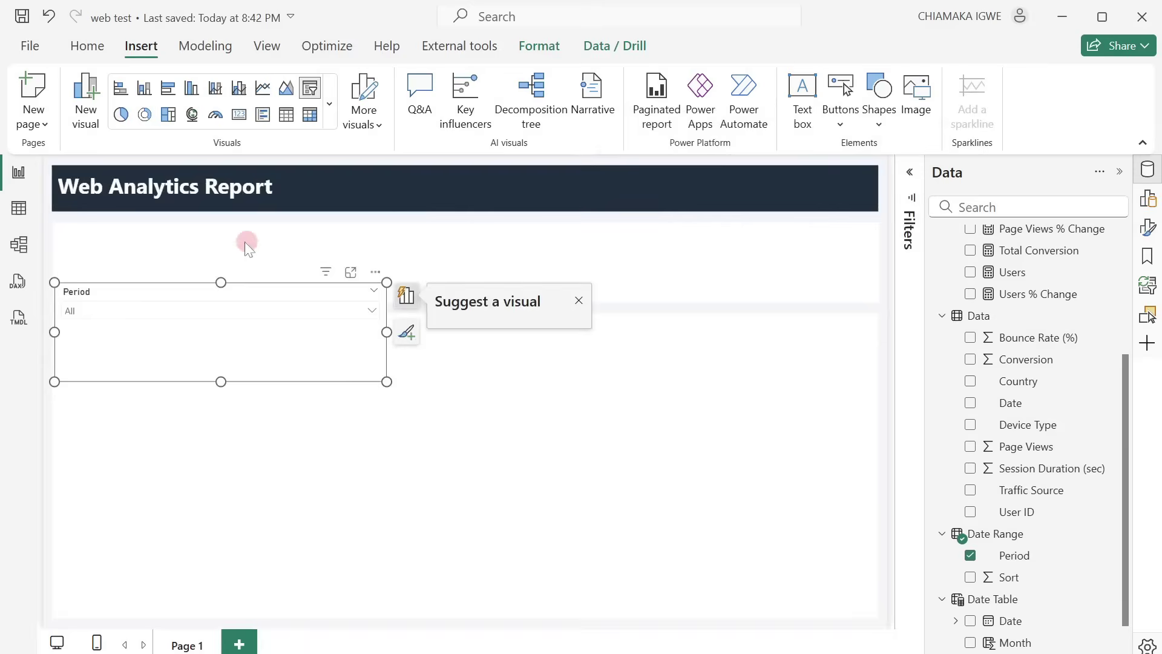
pyautogui.moveTo(373, 279); pyautogui.dragTo(758, 179)
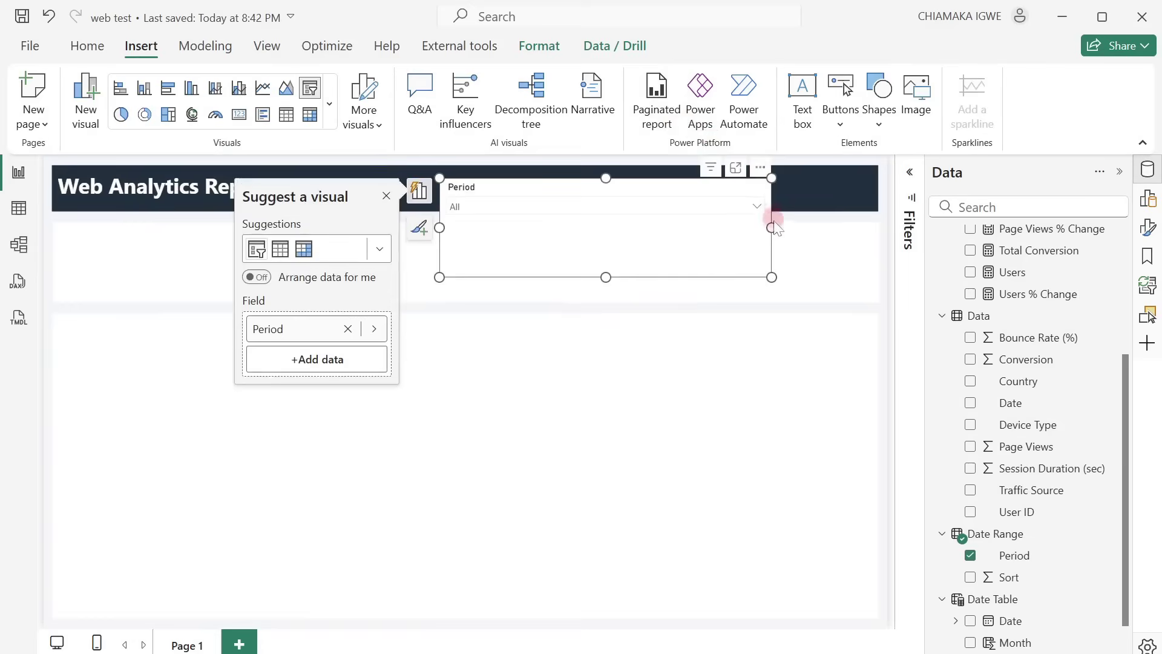
pyautogui.moveTo(773, 230); pyautogui.dragTo(643, 230)
pyautogui.moveTo(547, 275); pyautogui.dragTo(541, 229)
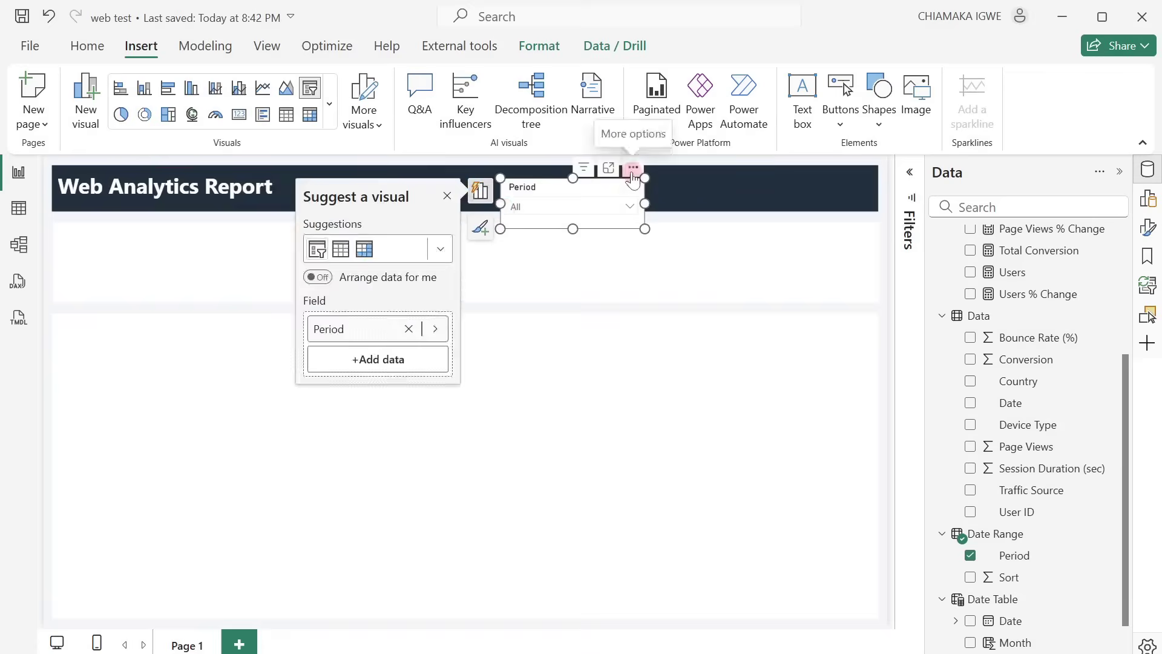
pyautogui.moveTo(636, 172); pyautogui.dragTo(690, 167)
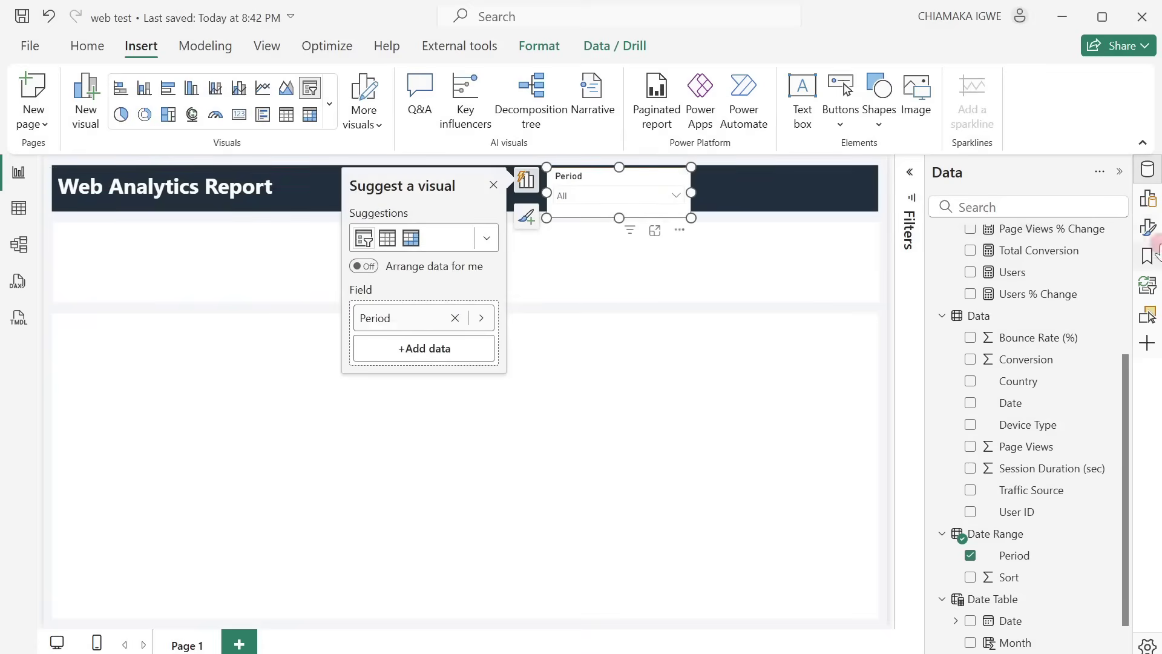
pyautogui.click(622, 218)
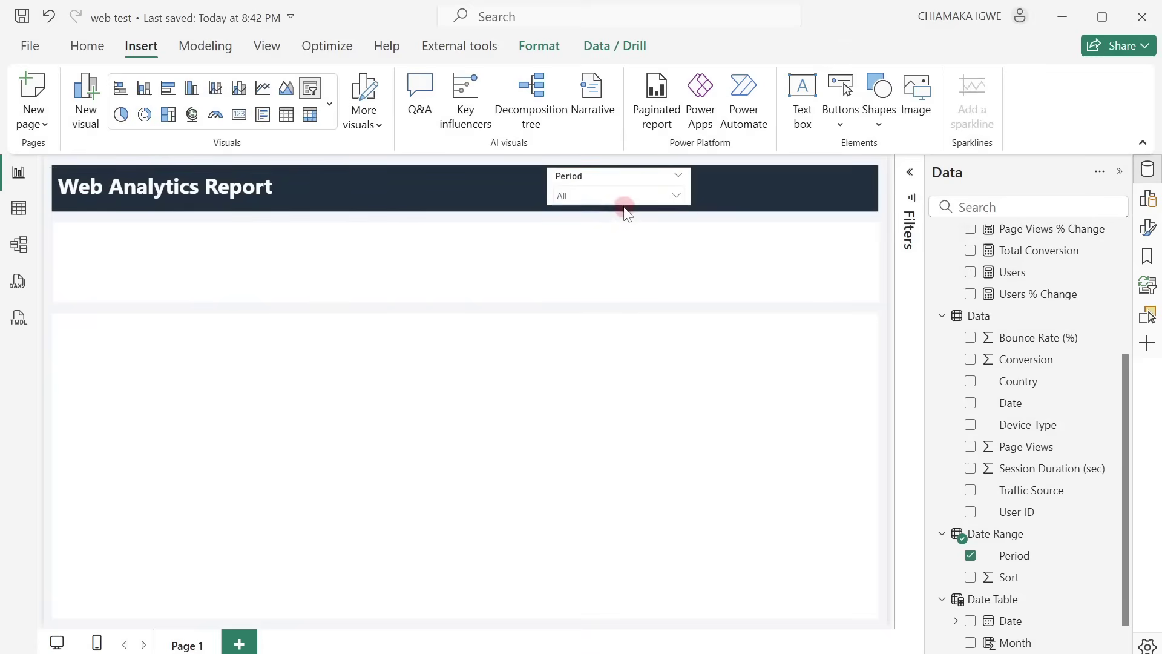
pyautogui.click(624, 205)
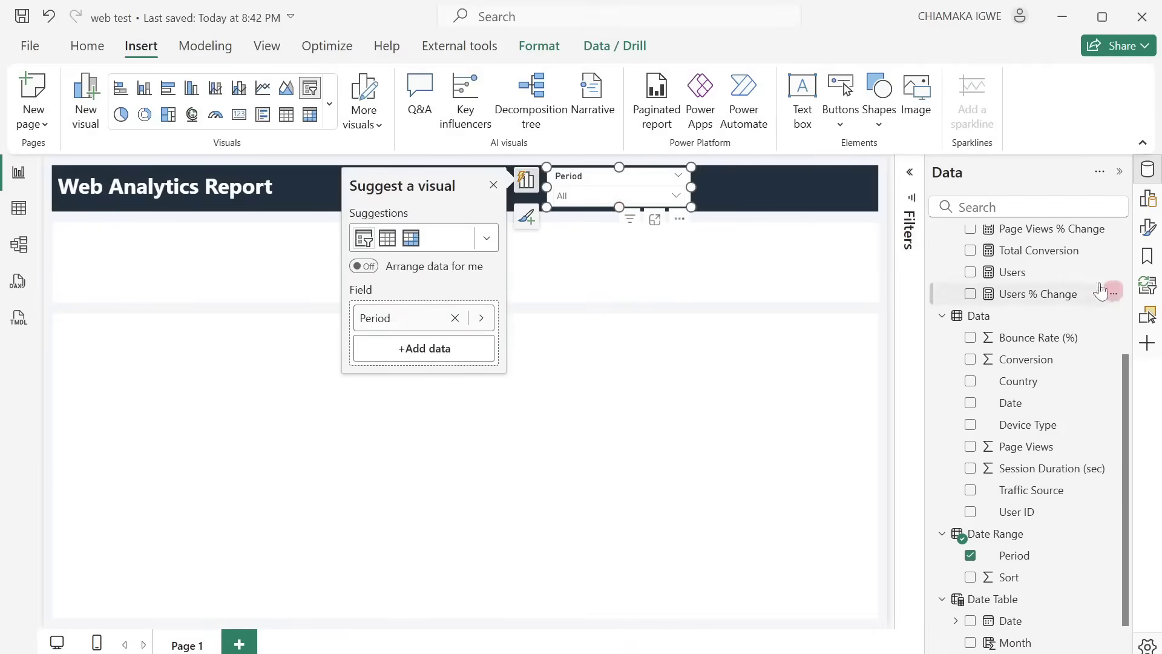
# Step: Set the font colour of the Period slicer's values to white
pyautogui.click(1145, 230)
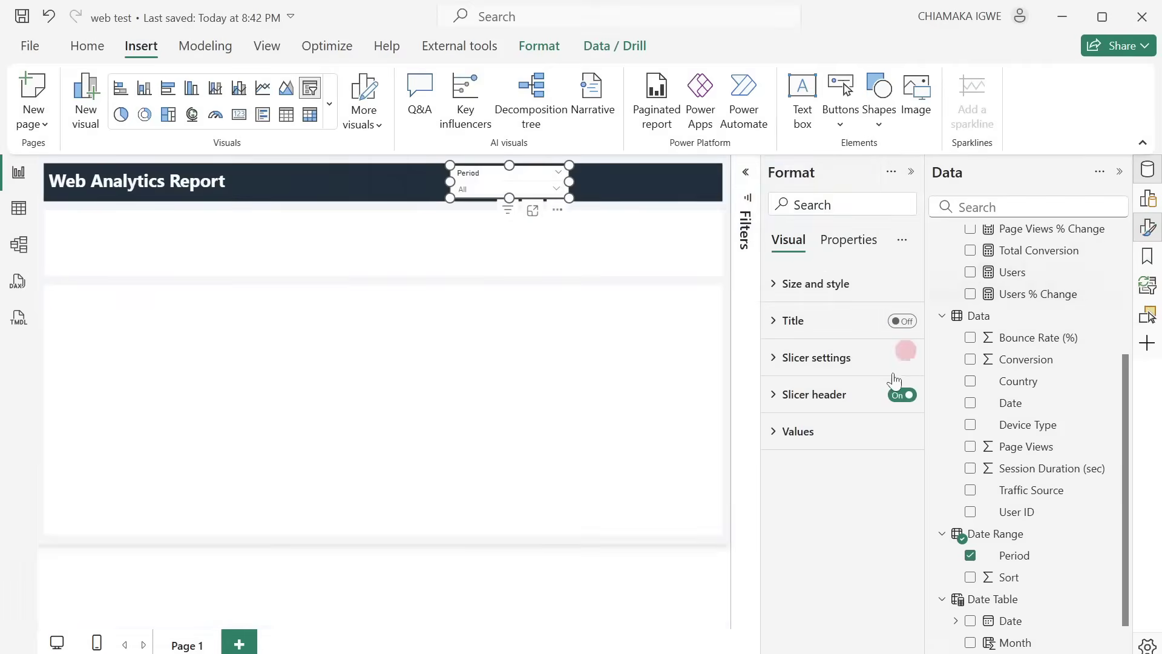
pyautogui.click(781, 433)
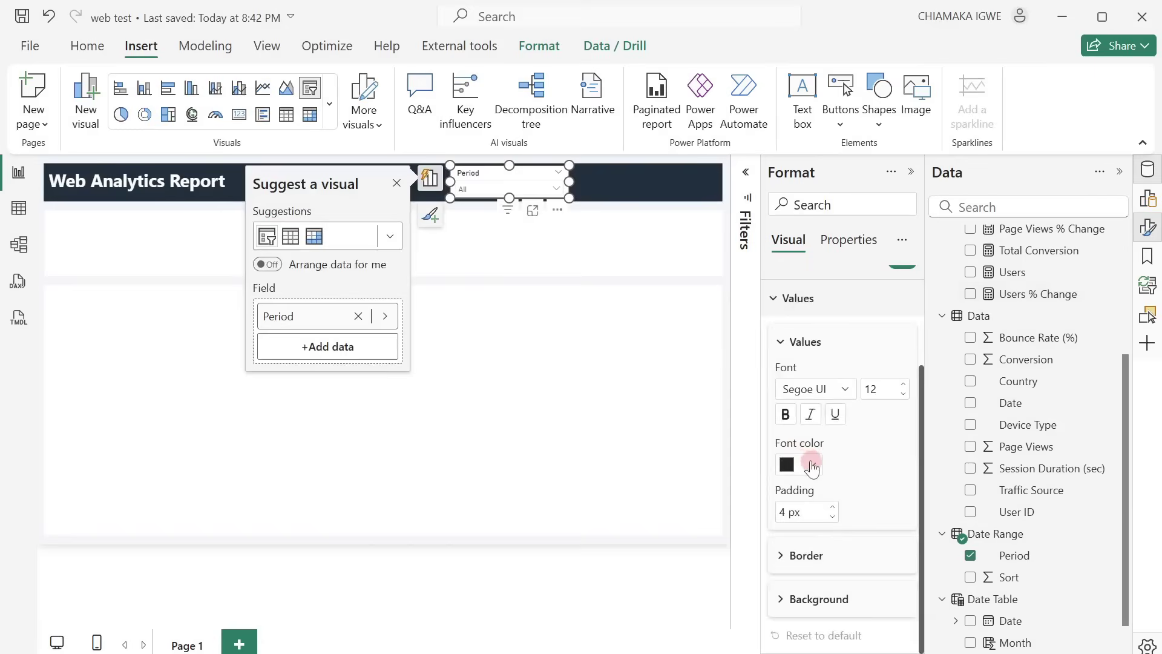
pyautogui.click(811, 465)
pyautogui.click(821, 383)
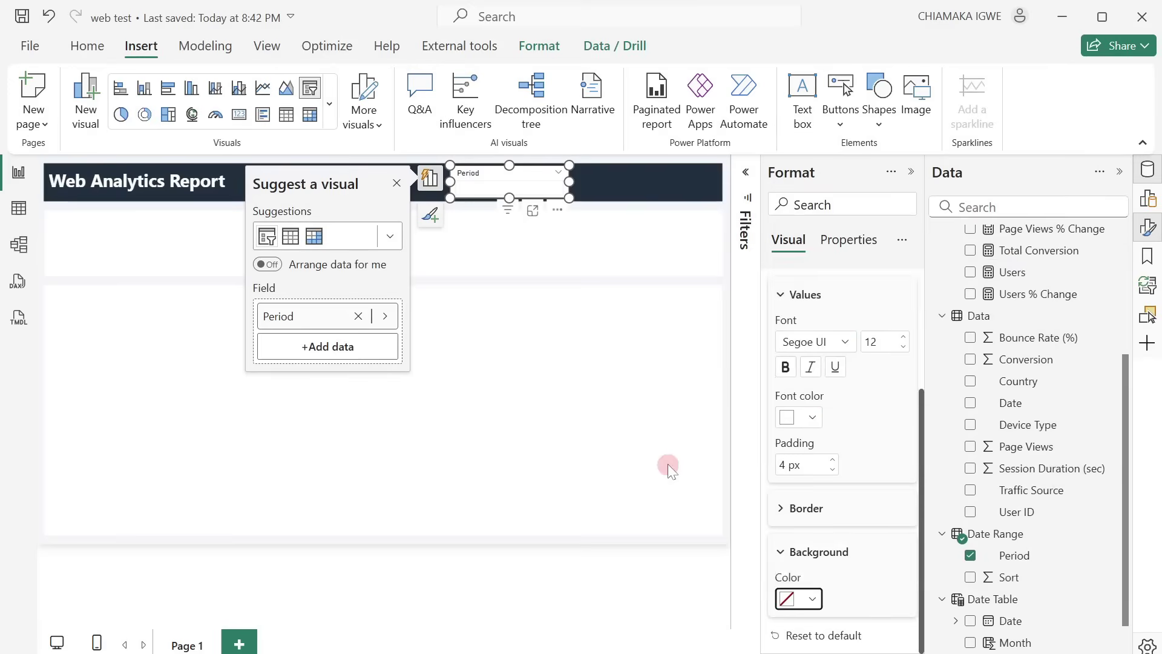
# Step: Set the background colour of the Period slicer's values to the custom hex colour #1E2F3D
pyautogui.click(804, 599)
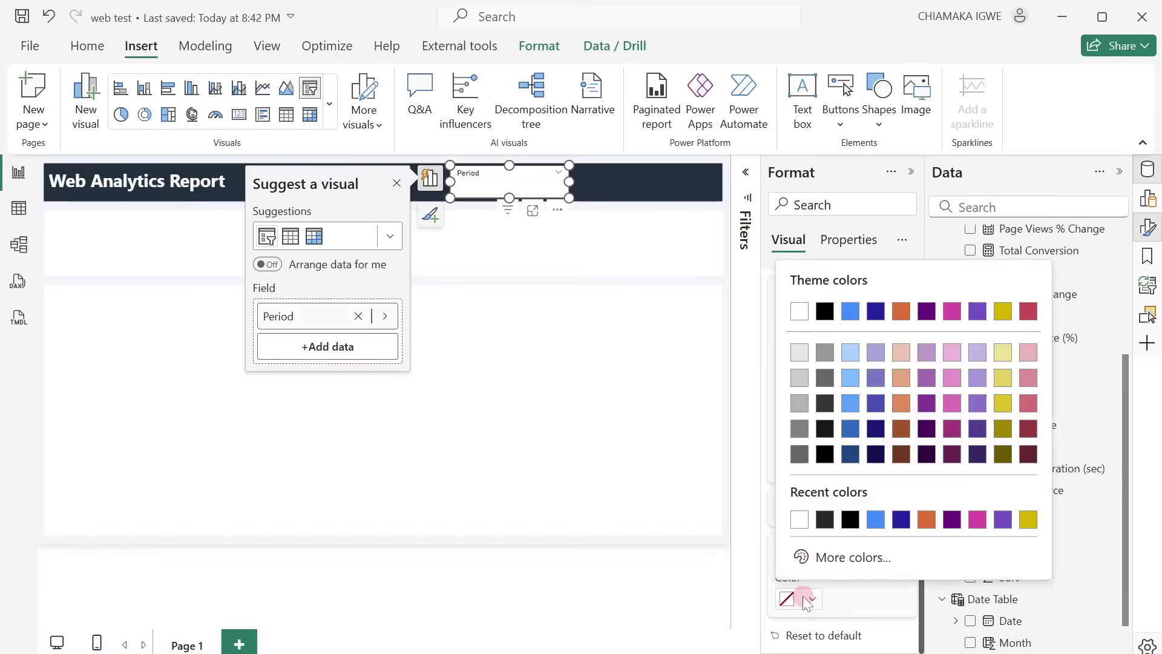
pyautogui.click(826, 552)
pyautogui.write('#1E2F3D')
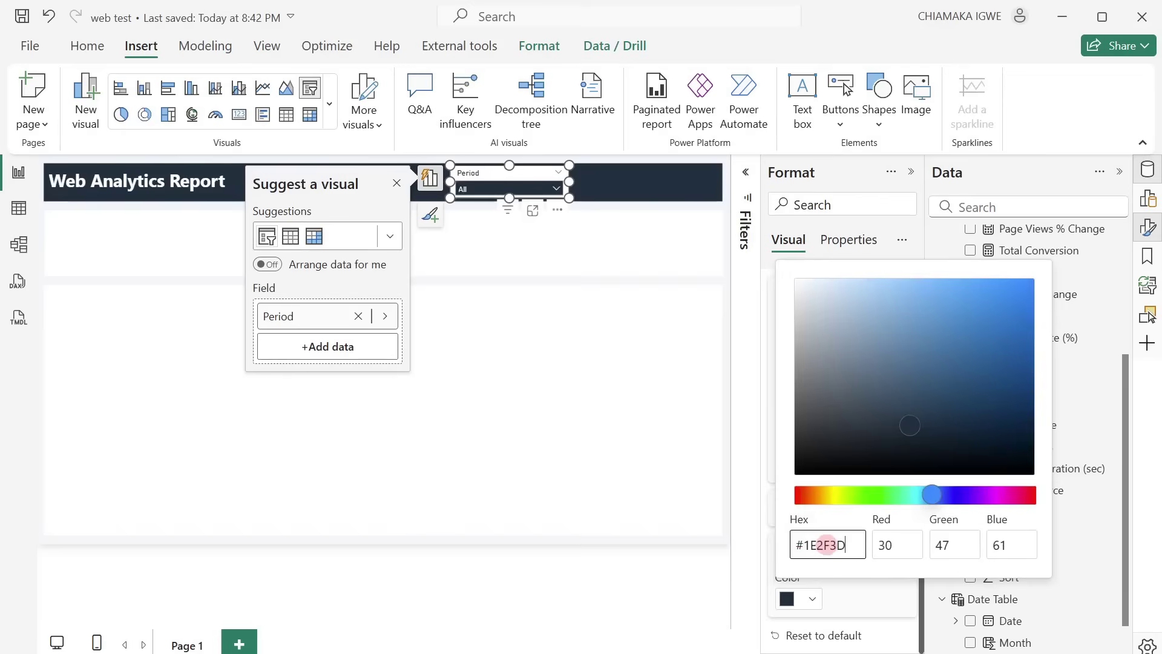
pyautogui.click(718, 462)
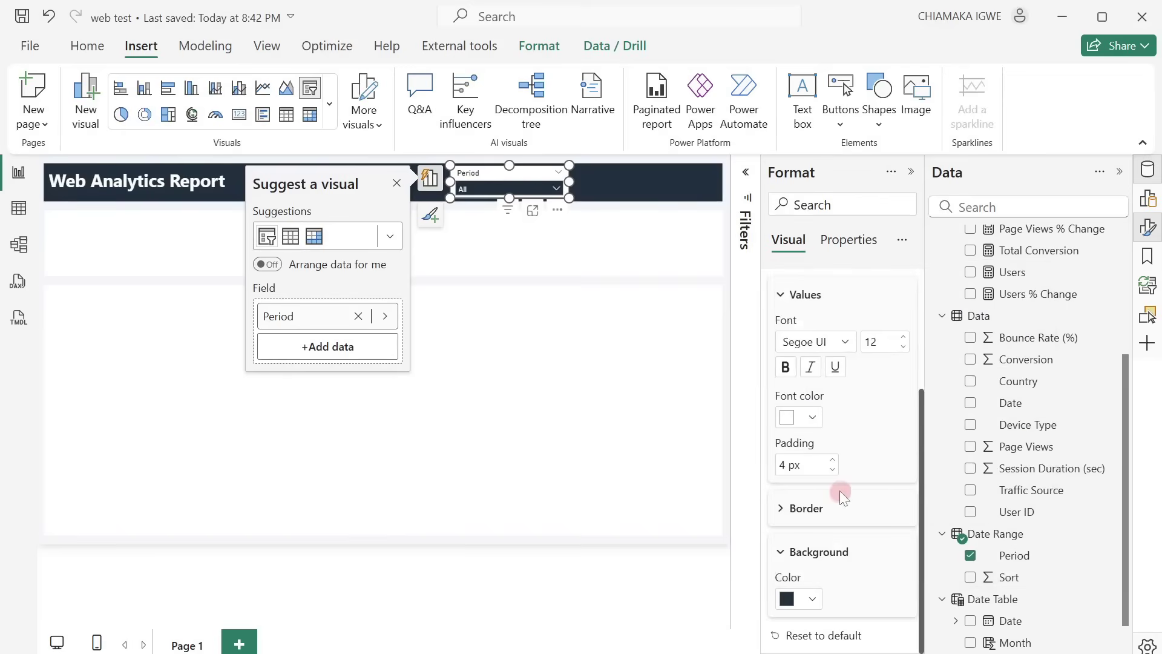
# Step: Turn off the Period slicer's overall visual background so the header banner shows through
pyautogui.scroll(3, 840, 490)
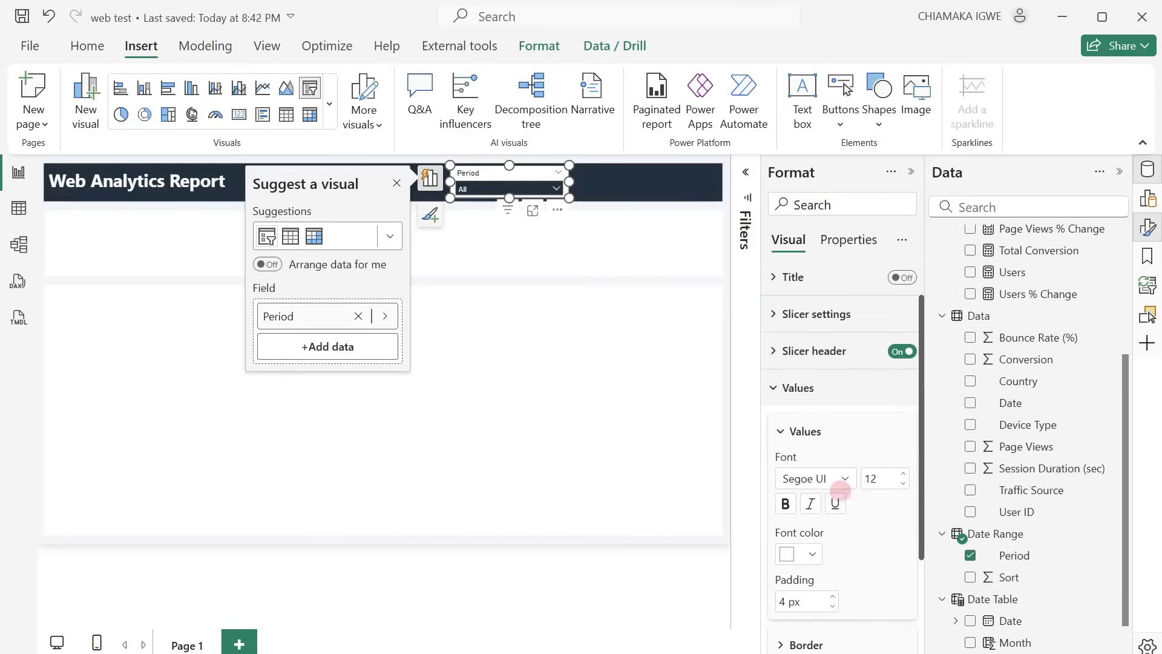
pyautogui.click(778, 357)
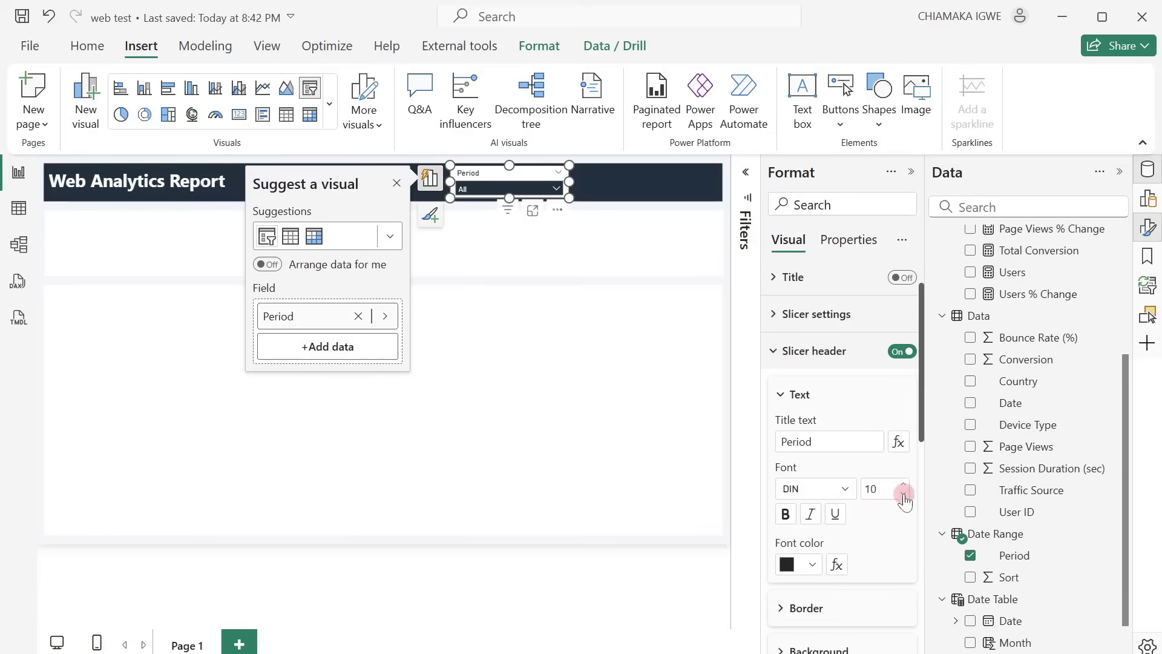
pyautogui.scroll(2, 827, 354)
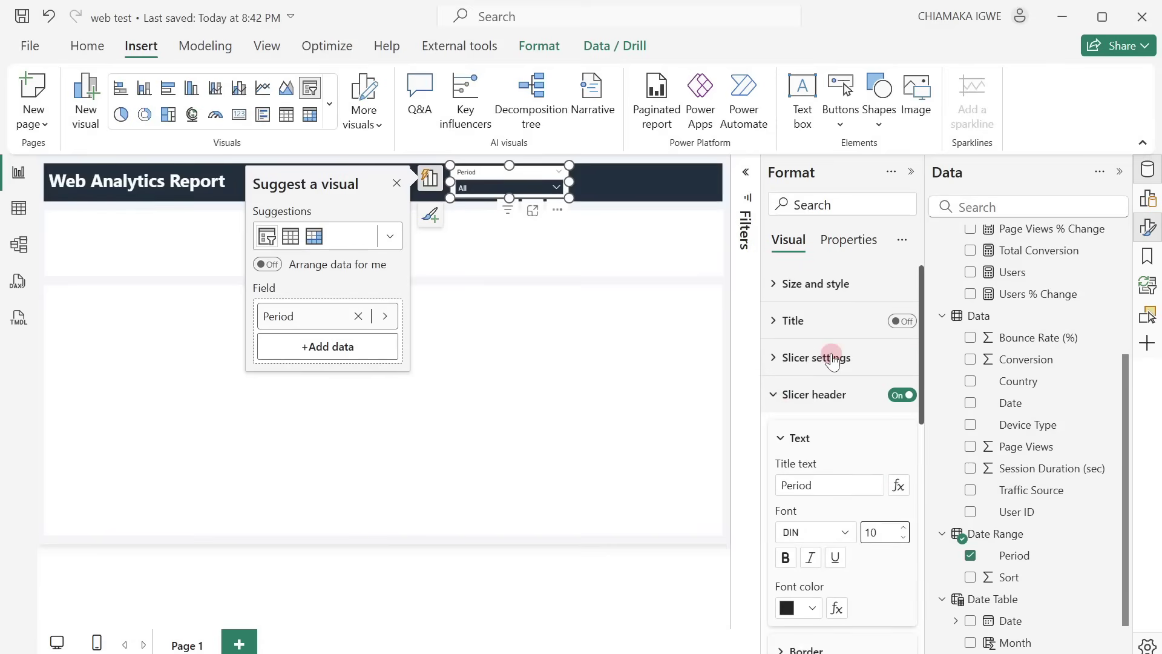
pyautogui.click(774, 284)
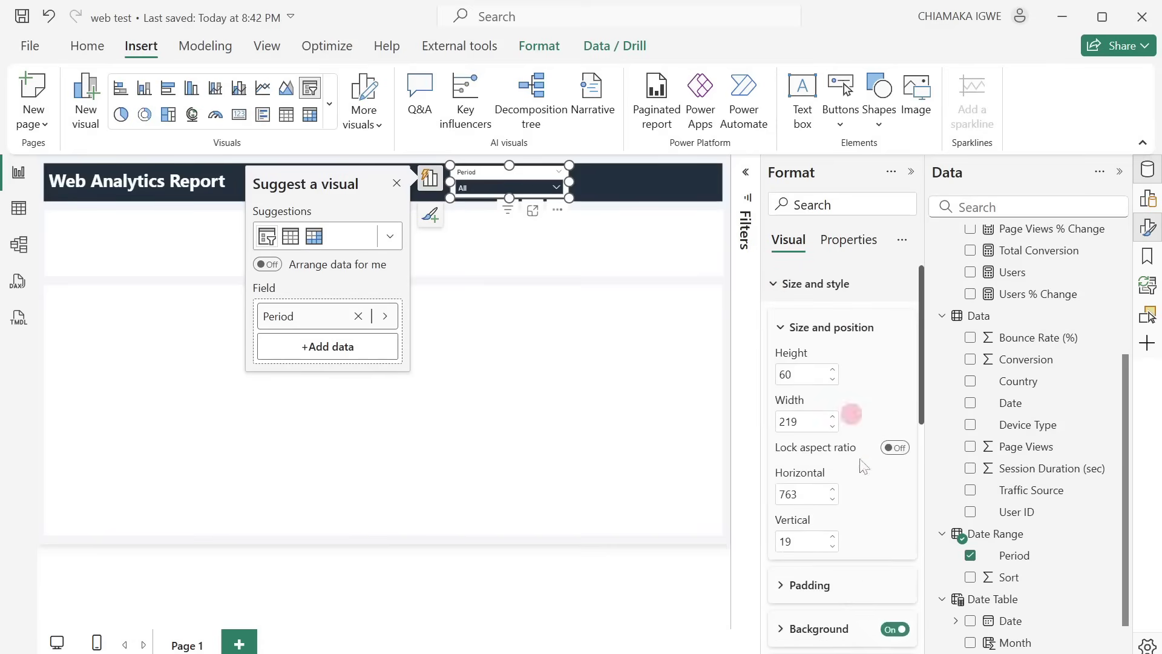
pyautogui.click(889, 629)
# Step: Set the Period slicer's header text to white and narrow the slicer slightly from its outer edge
pyautogui.scroll(-4, 791, 557)
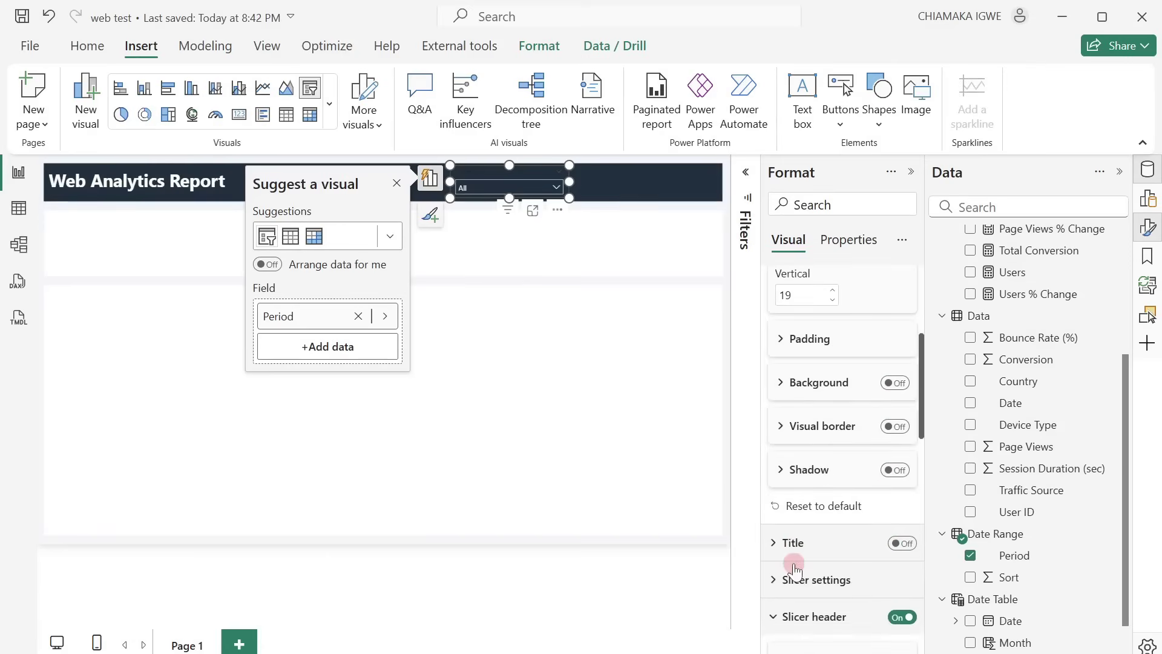
pyautogui.scroll(-5, 795, 569)
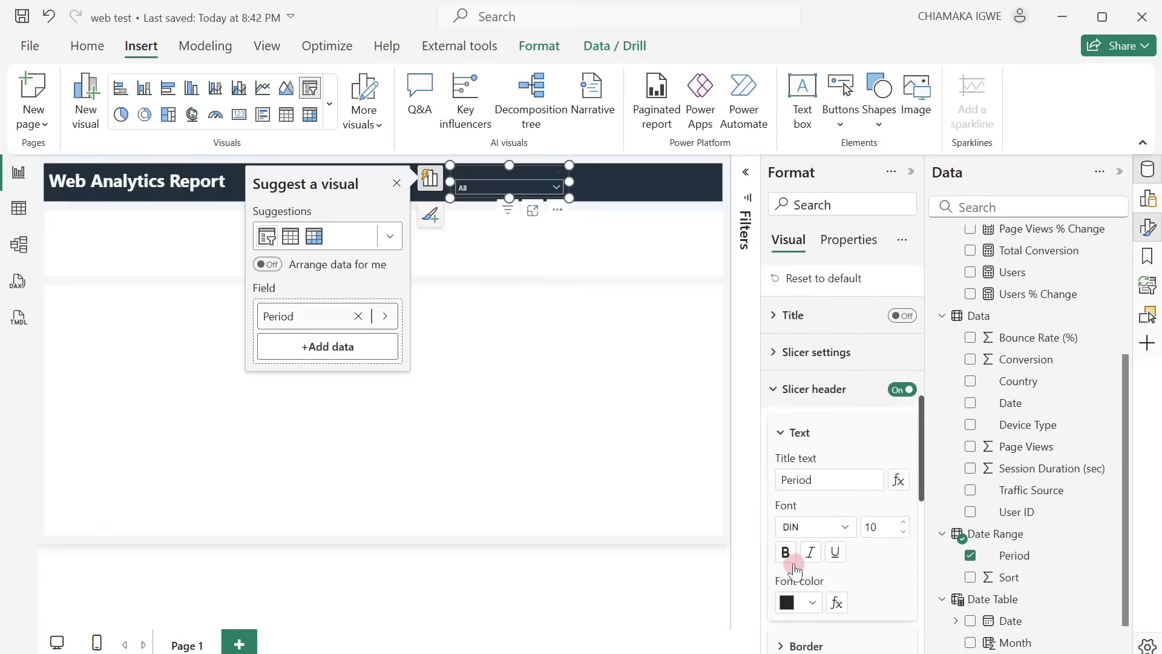
pyautogui.click(812, 601)
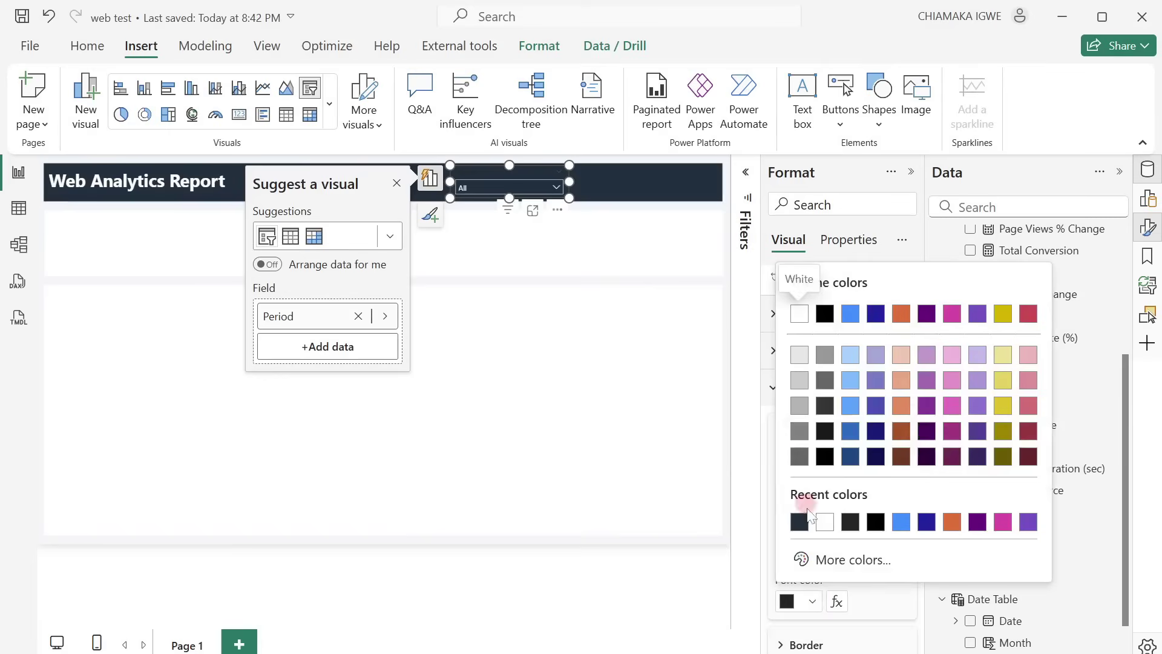
pyautogui.click(824, 520)
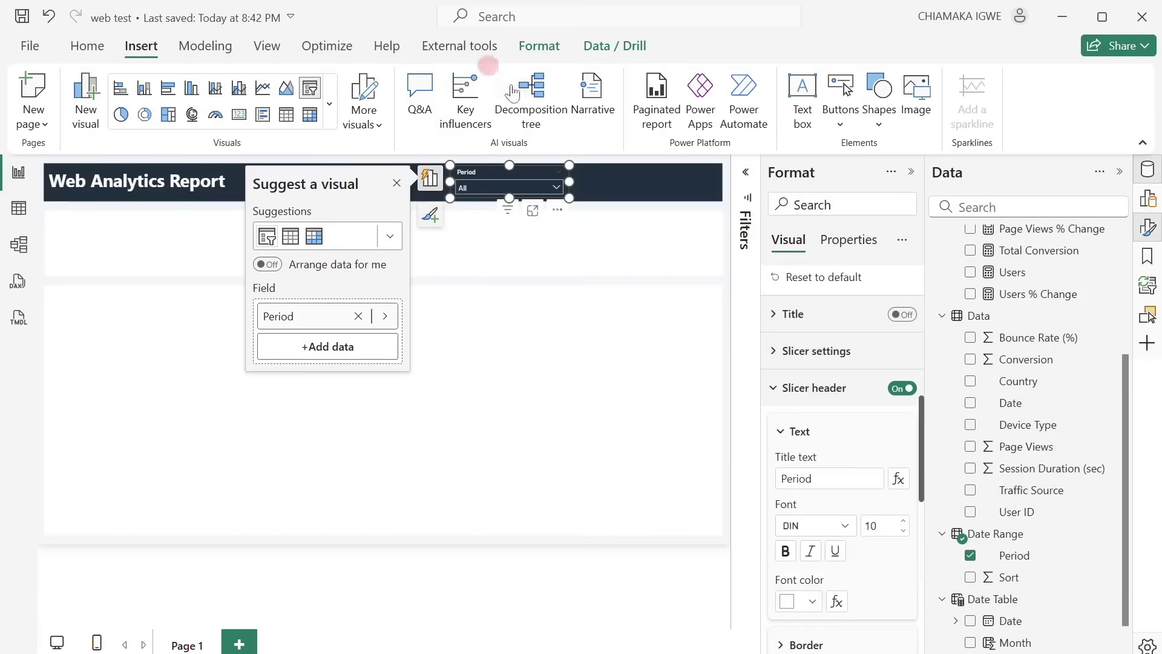
pyautogui.moveTo(566, 180); pyautogui.dragTo(554, 180)
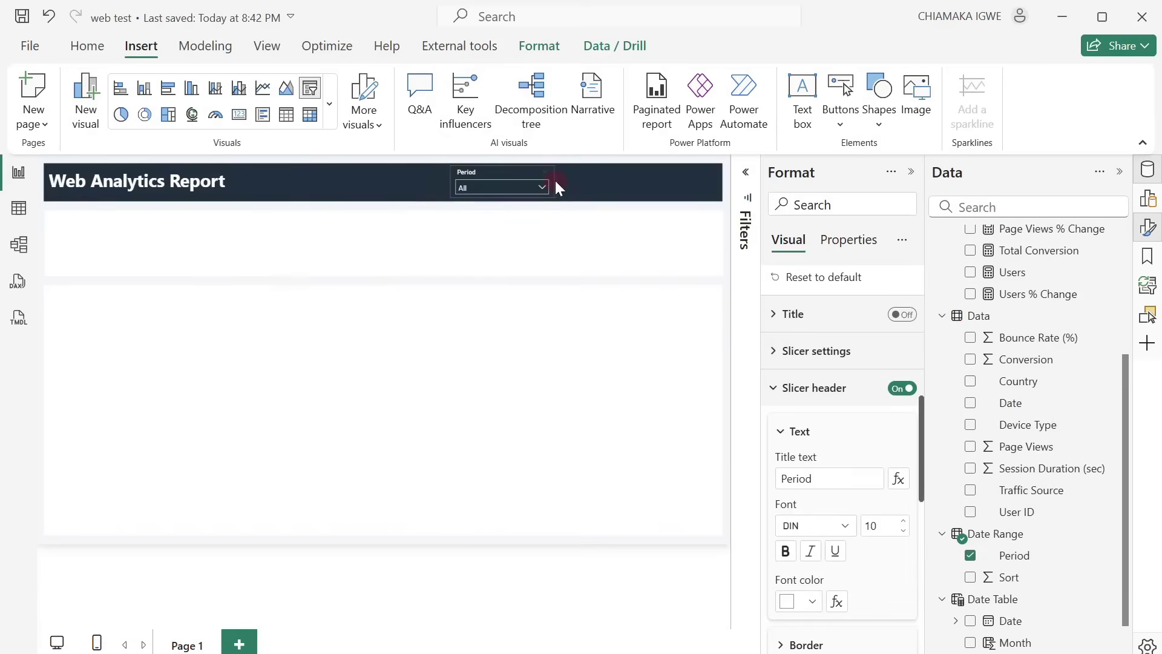
# Step: Sort the Period column of the Date Range table by the Sort column and check the order of the slicer's options
pyautogui.click(529, 188)
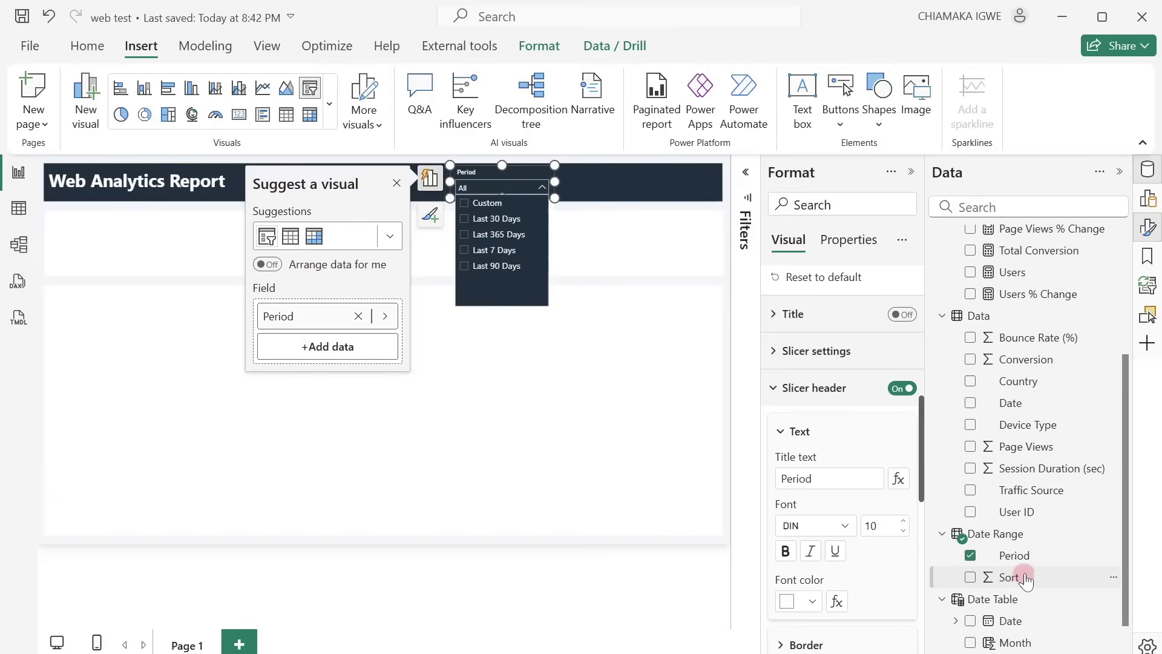
pyautogui.click(1039, 562)
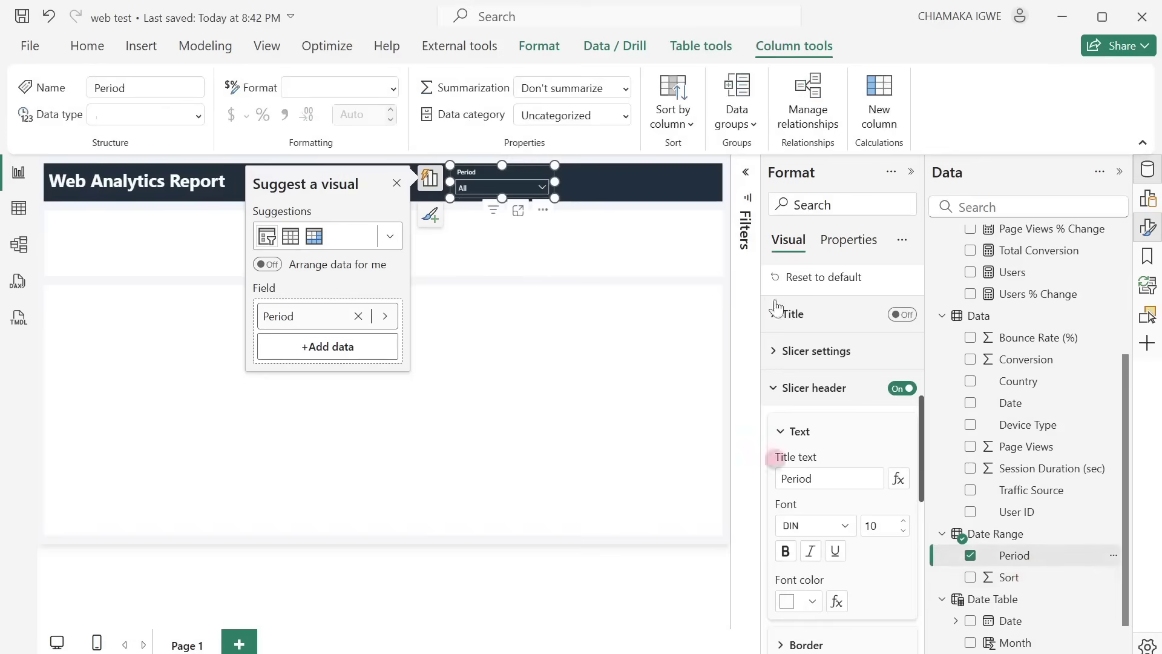
pyautogui.click(685, 125)
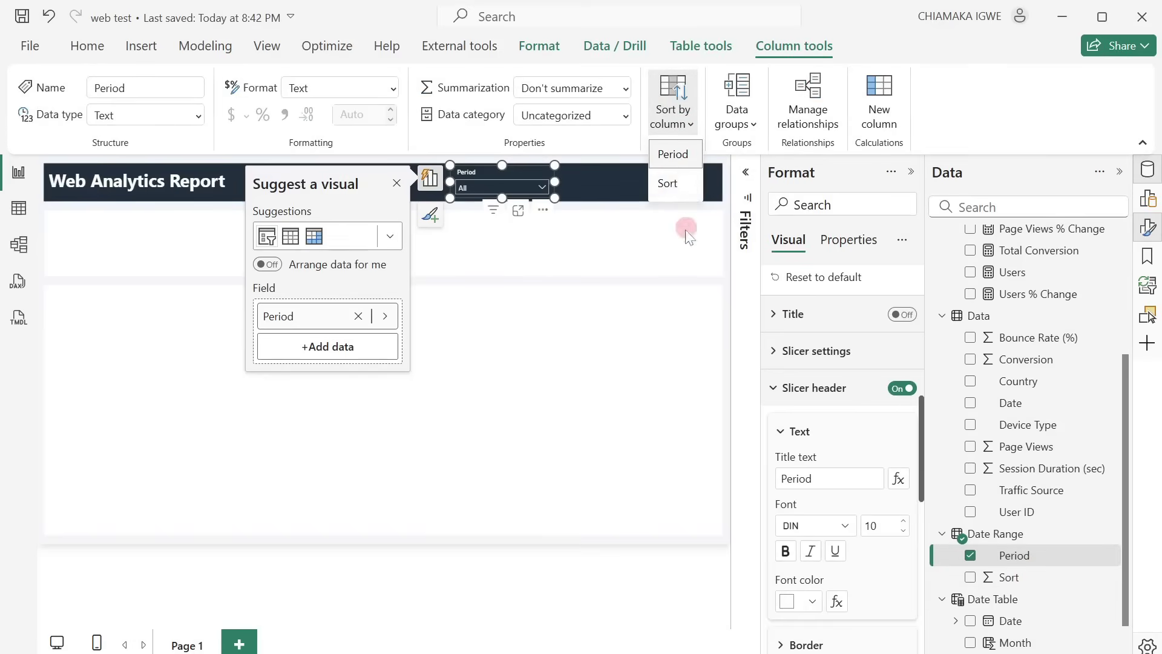
pyautogui.click(669, 182)
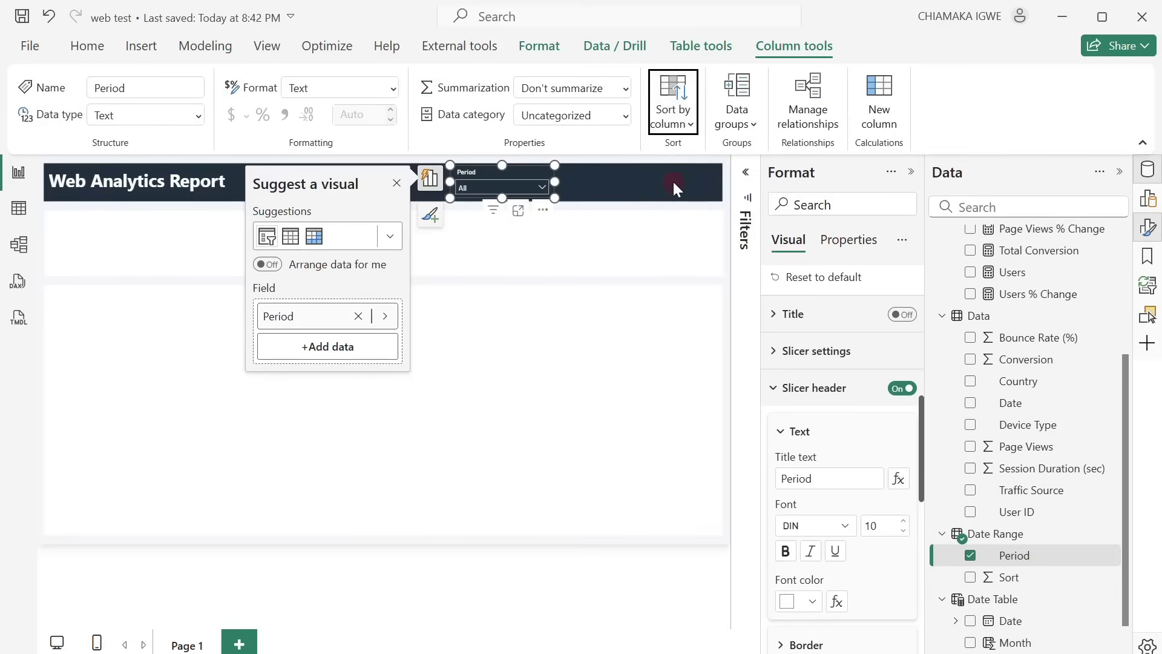
pyautogui.click(498, 188)
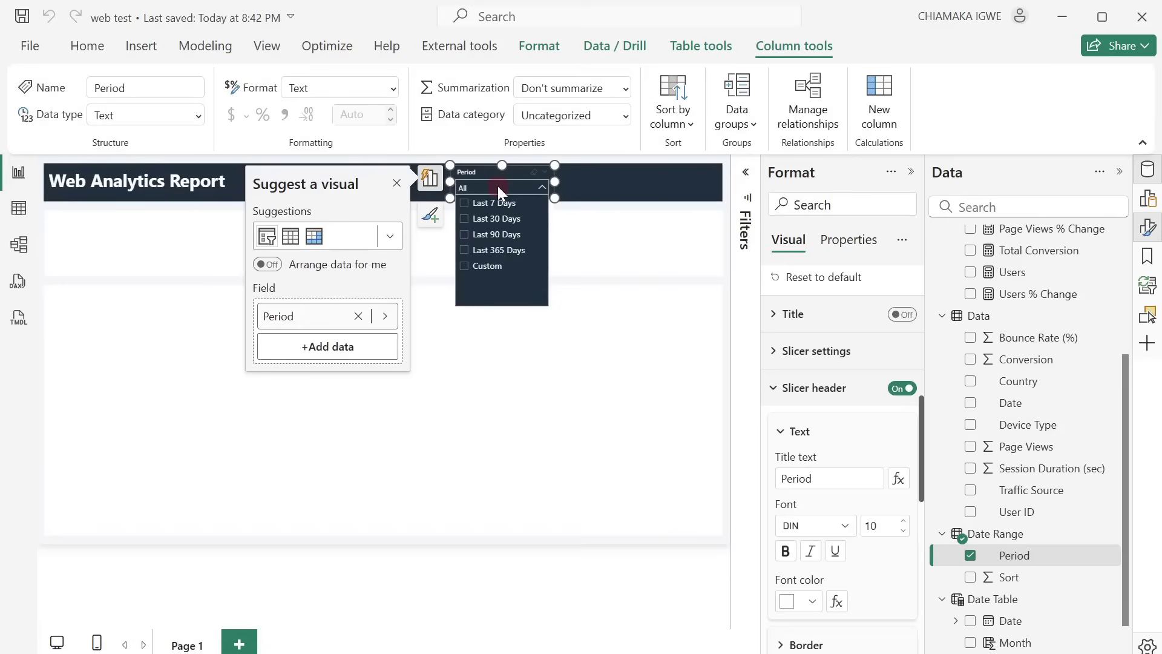
pyautogui.click(397, 182)
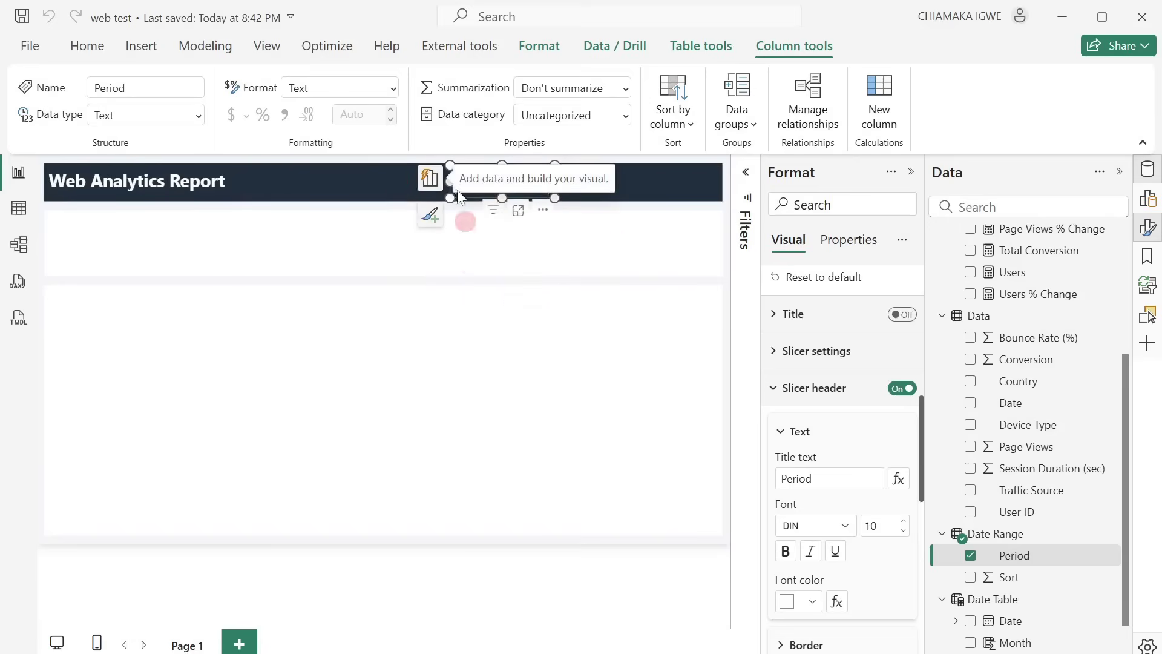
pyautogui.click(498, 287)
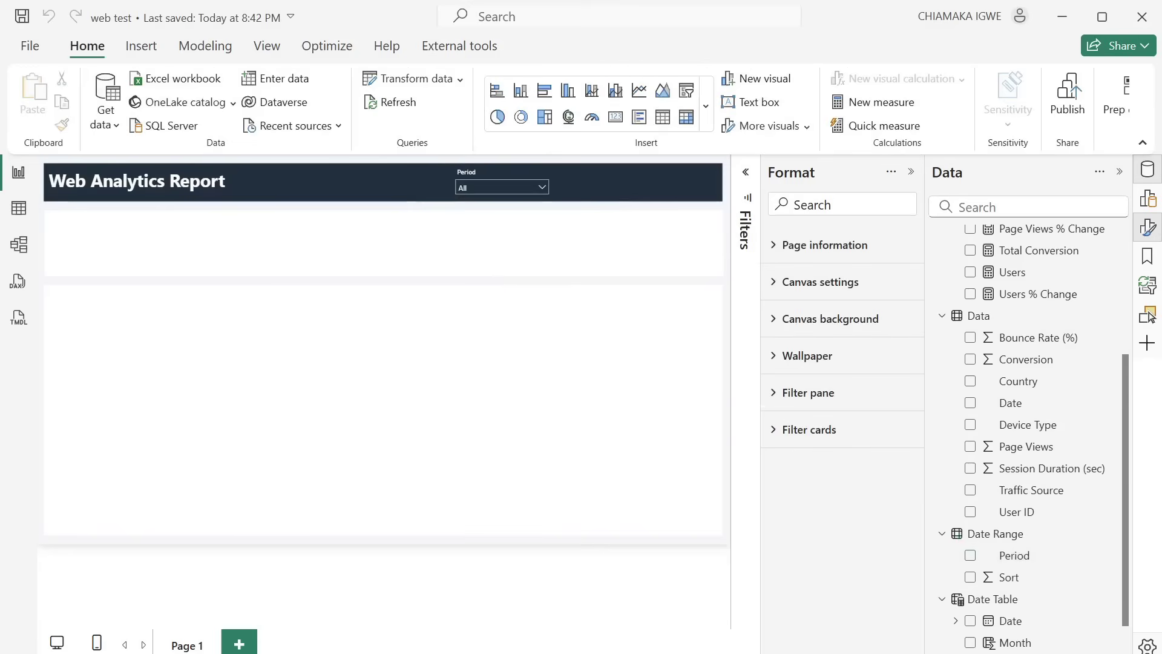
# Step: Switch to the published Web Analytics report in the browser and set its Period slicer to Custom
pyautogui.click(638, 569)
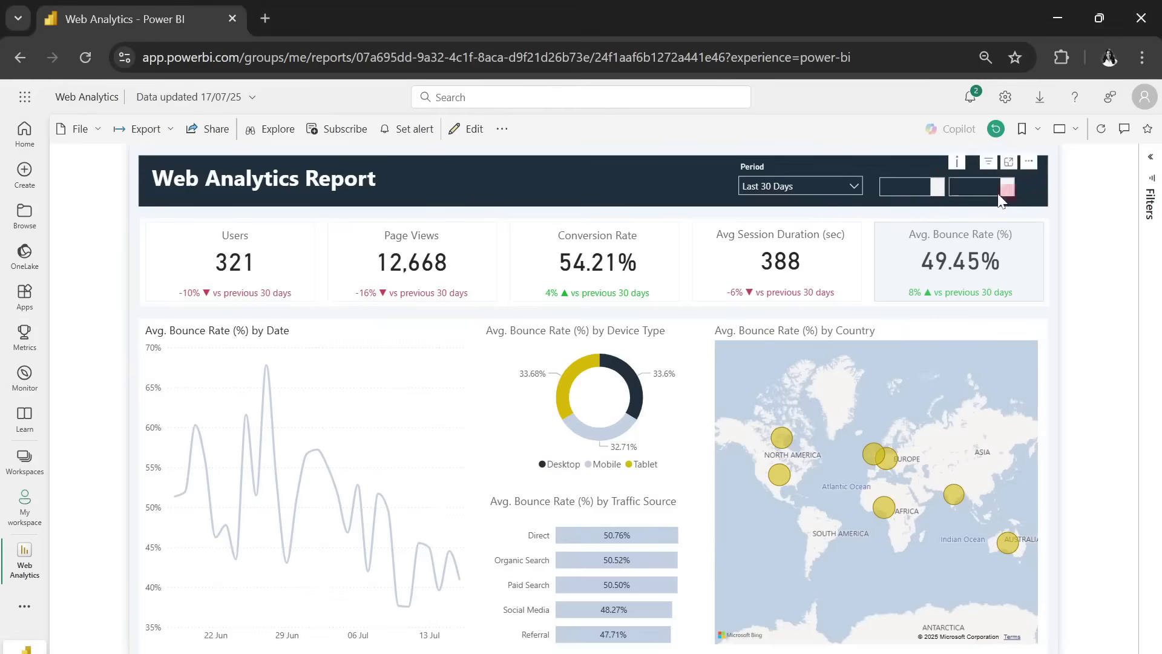
pyautogui.click(805, 184)
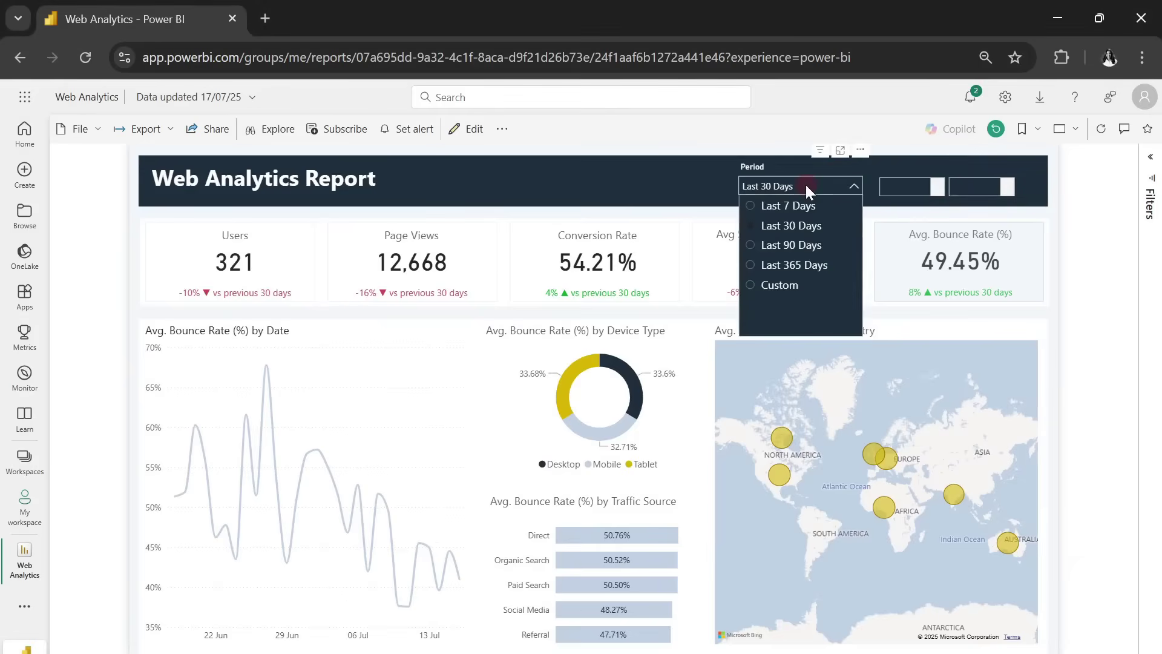
pyautogui.click(779, 286)
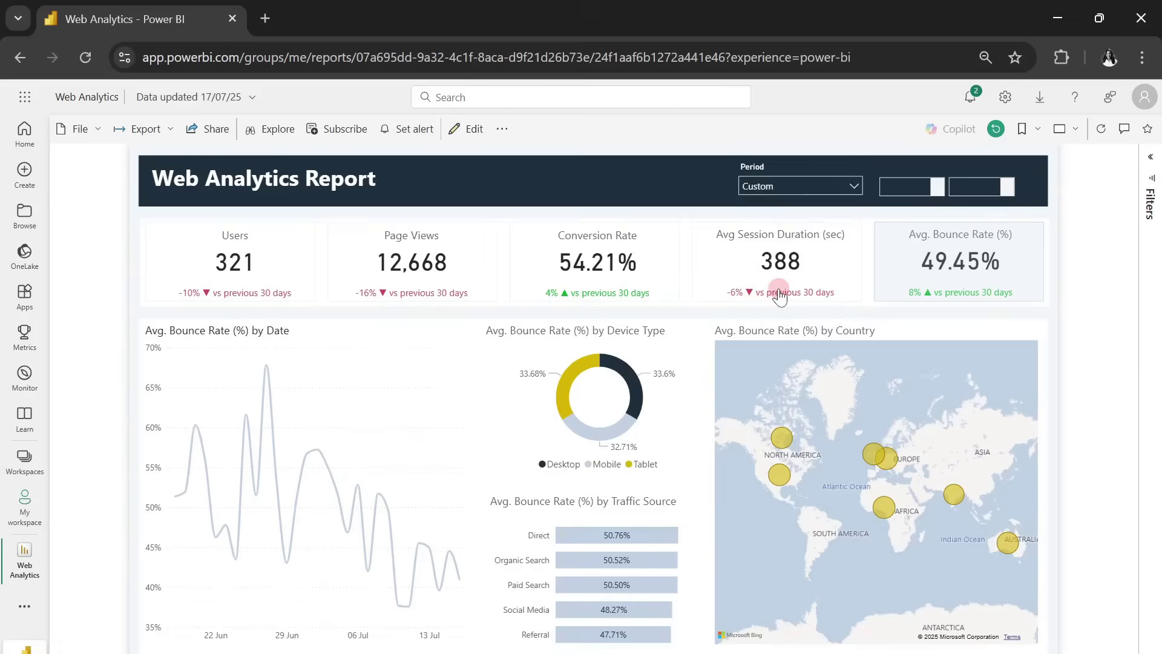
# Step: Set the published report's custom date range from 06/06/2024 to 11/07/2025, then return to Power BI Desktop
pyautogui.click(937, 187)
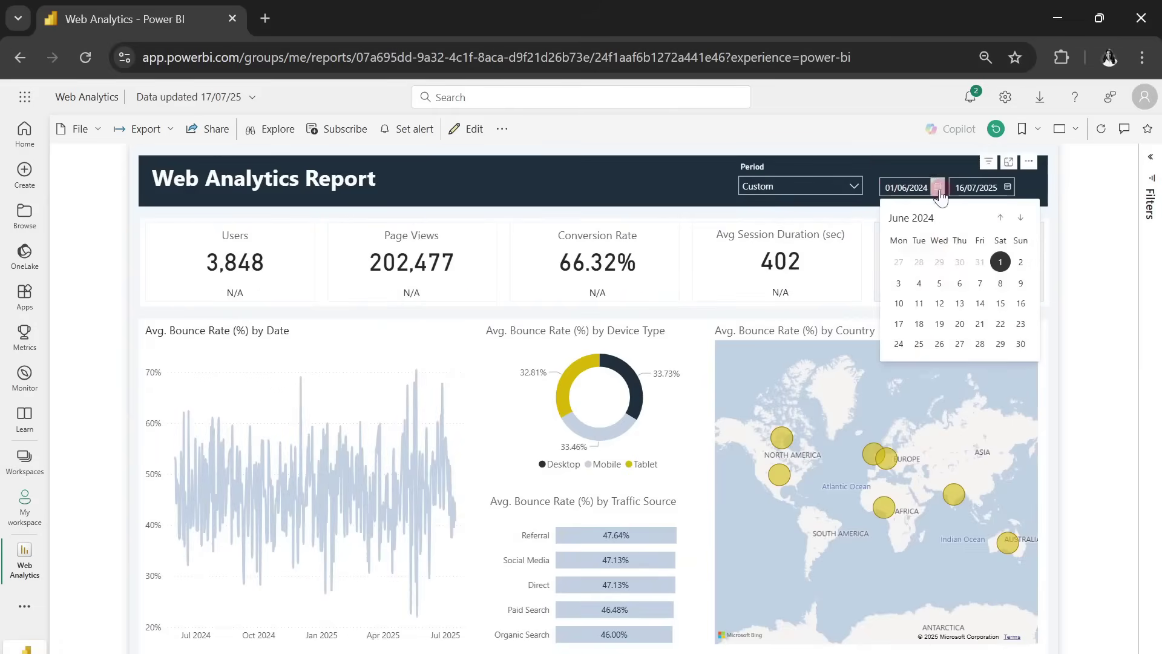
pyautogui.click(960, 285)
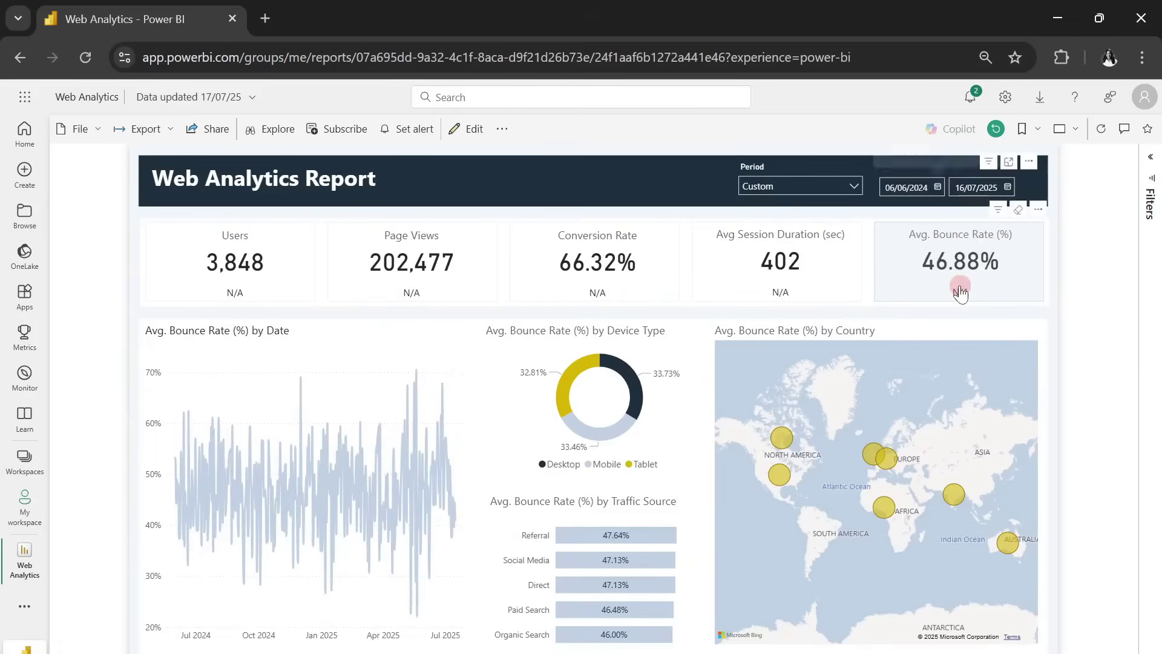
pyautogui.click(1007, 188)
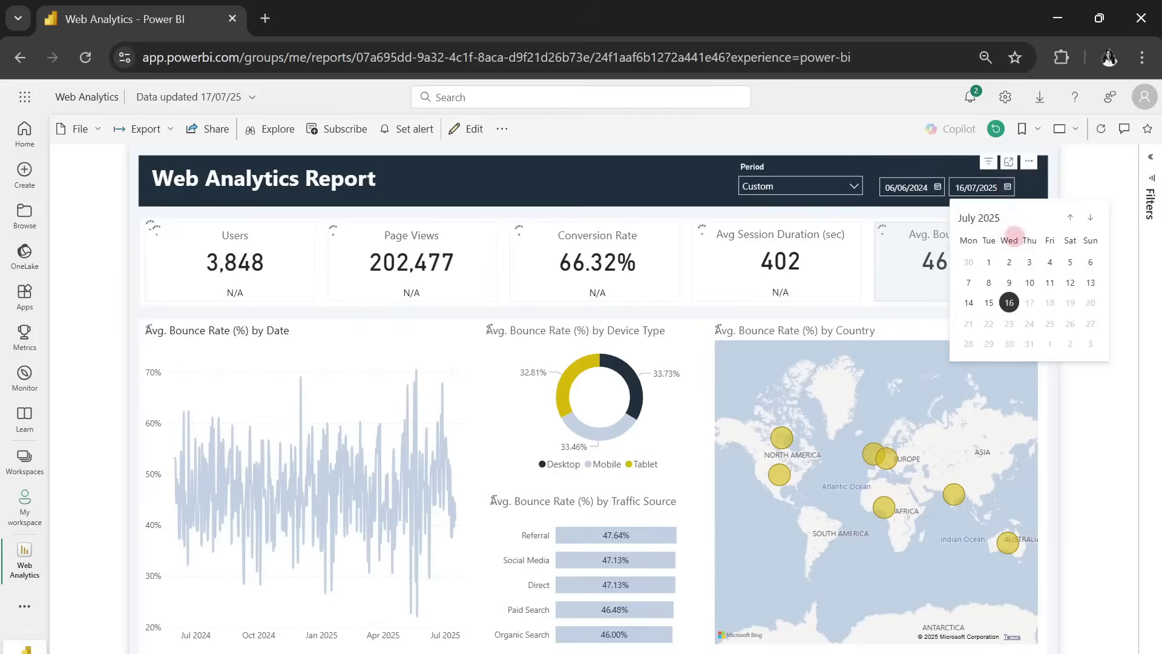
pyautogui.click(1050, 283)
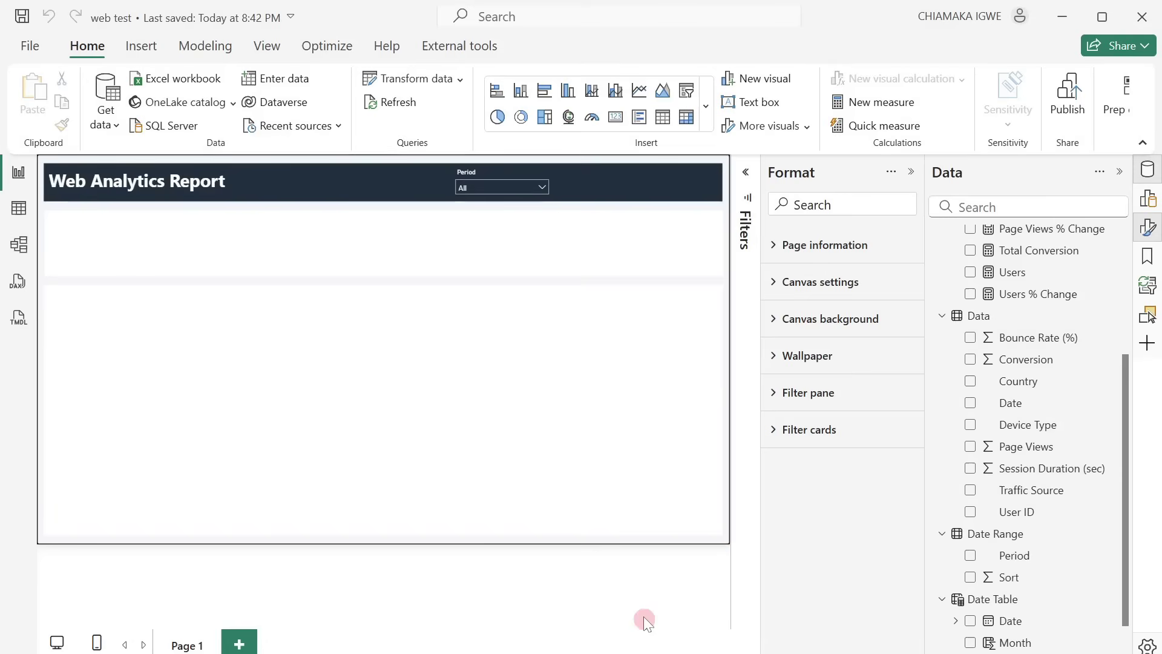
# Step: Add a slicer below the Period dropdown and fill it with the Date field of the Data table
pyautogui.click(686, 94)
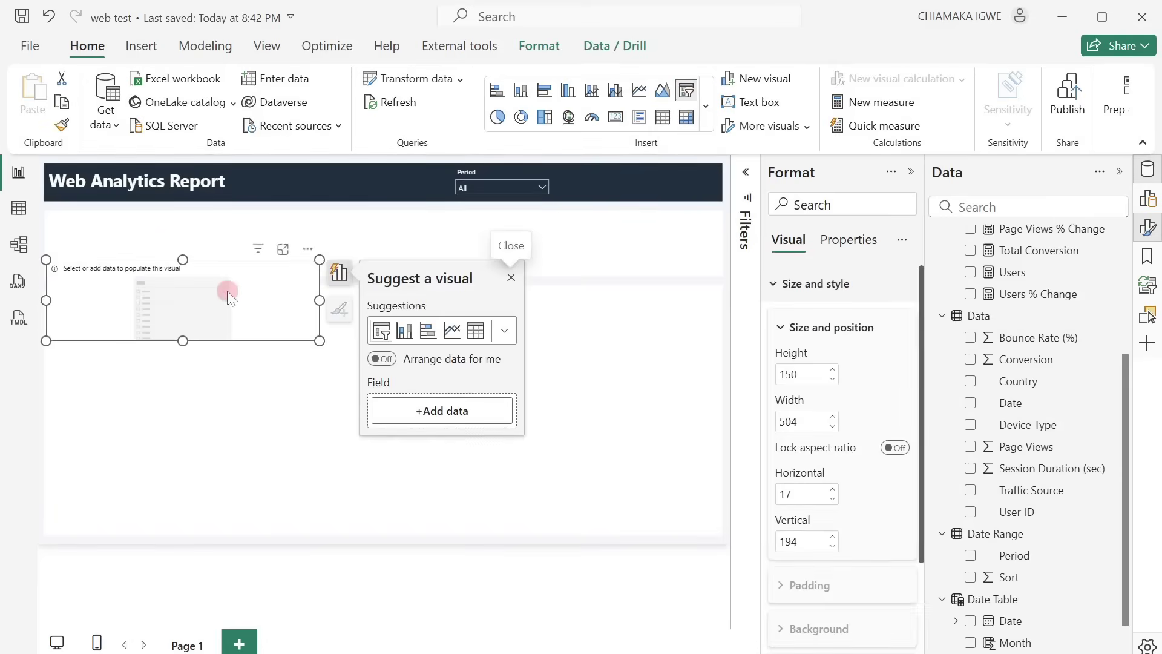
pyautogui.moveTo(228, 290); pyautogui.dragTo(623, 231)
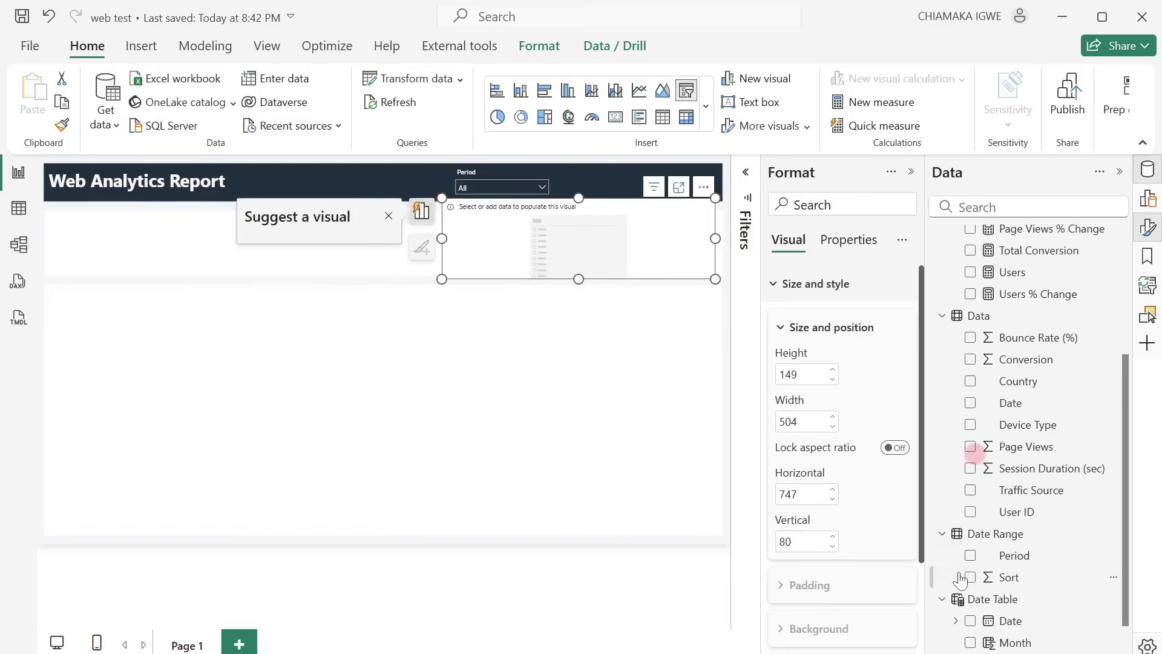
pyautogui.click(970, 403)
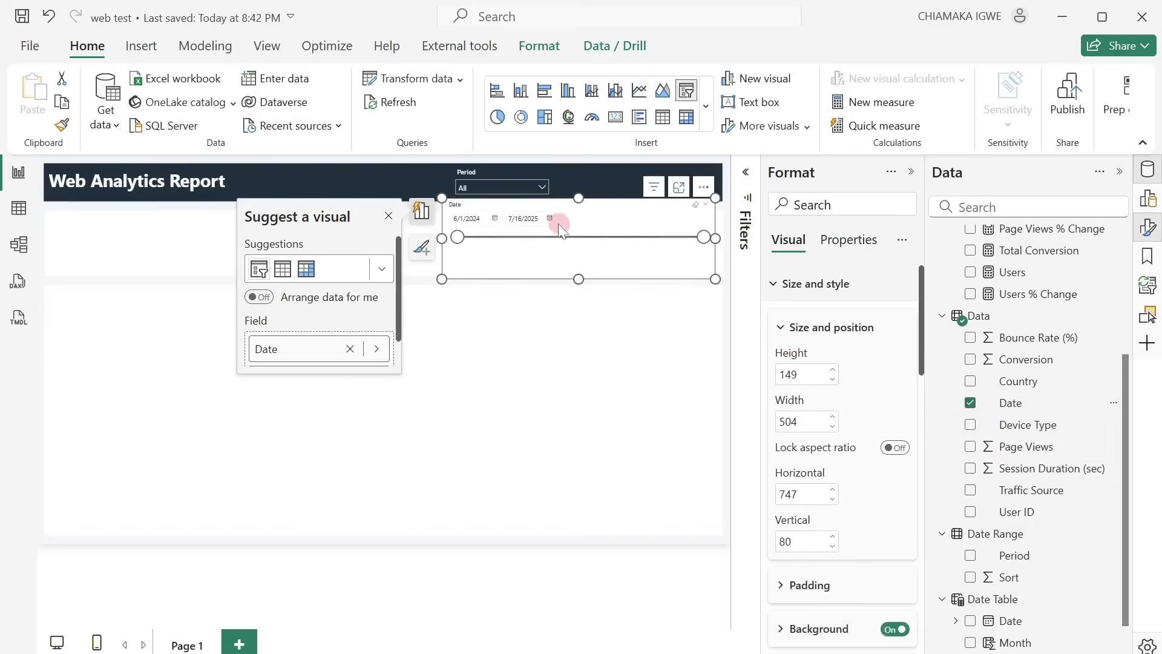
# Step: Turn off the date slicer's slider and shorten the visual to fit the two date boxes
pyautogui.scroll(-15, 915, 466)
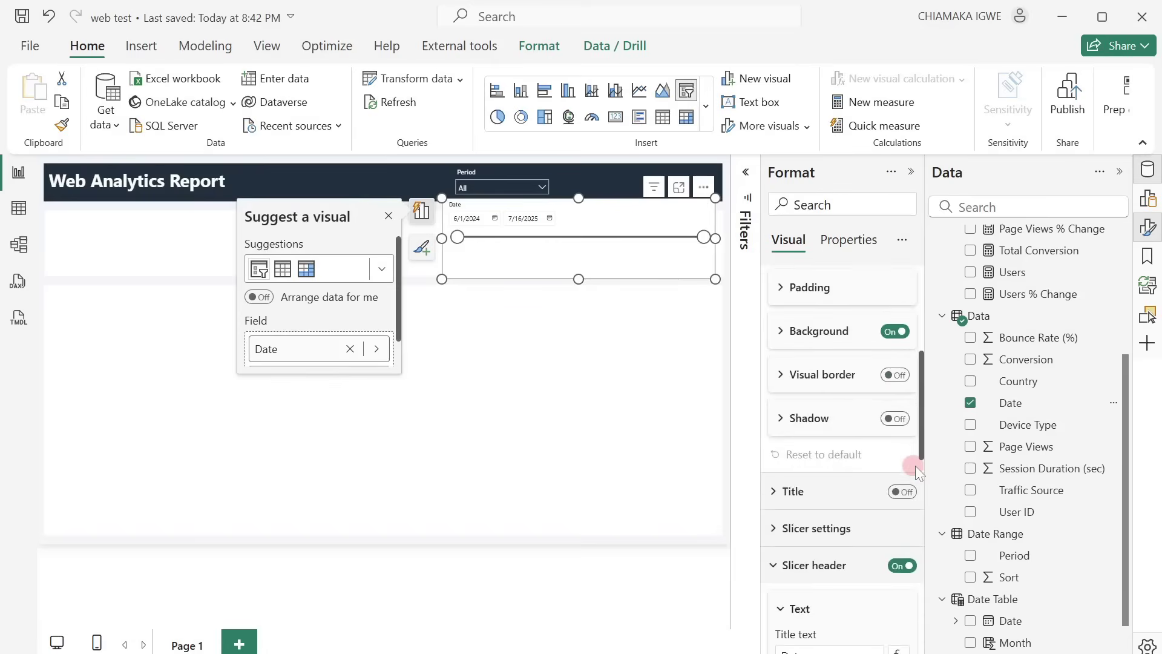
pyautogui.scroll(-5, 914, 466)
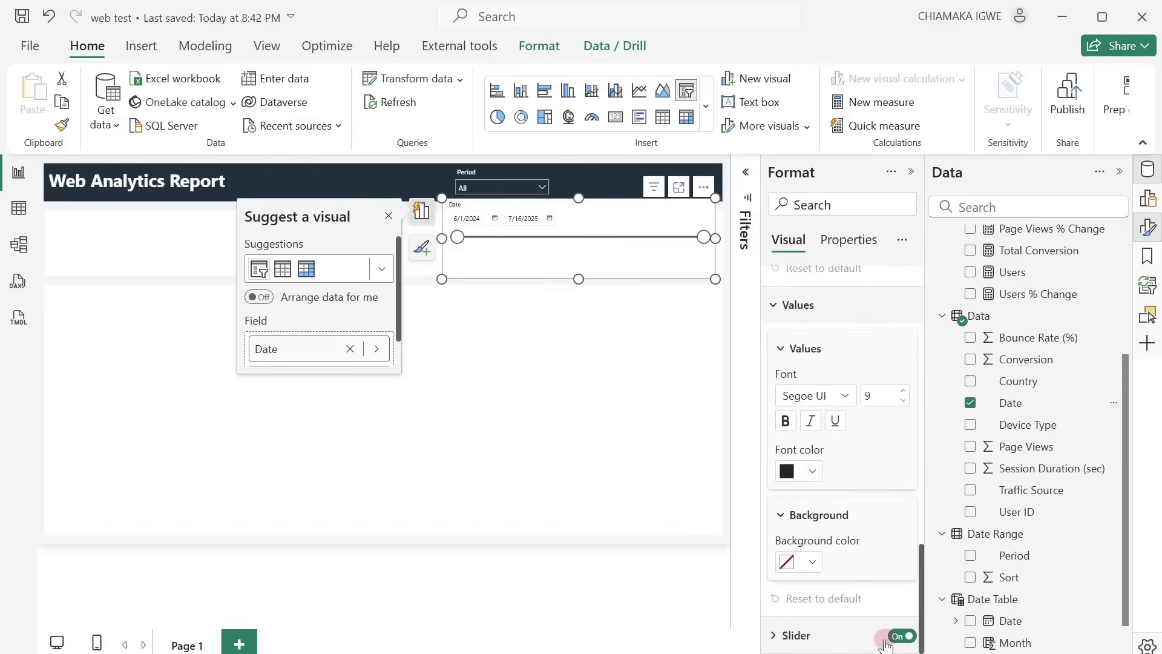
pyautogui.click(895, 639)
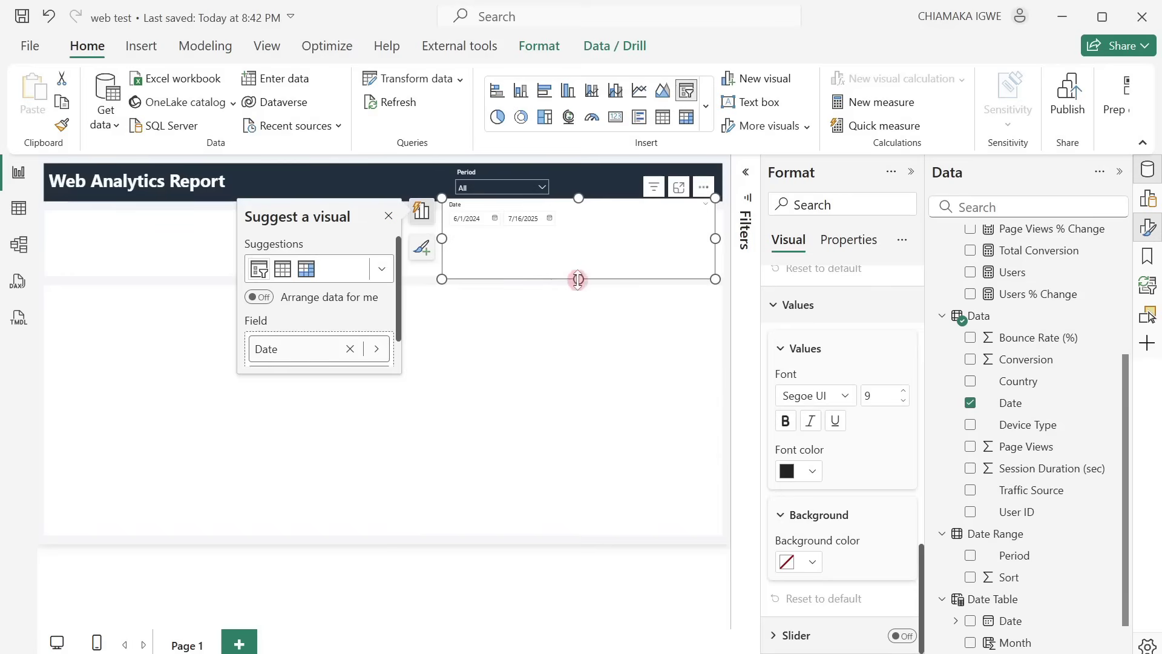
pyautogui.moveTo(577, 278); pyautogui.dragTo(577, 235)
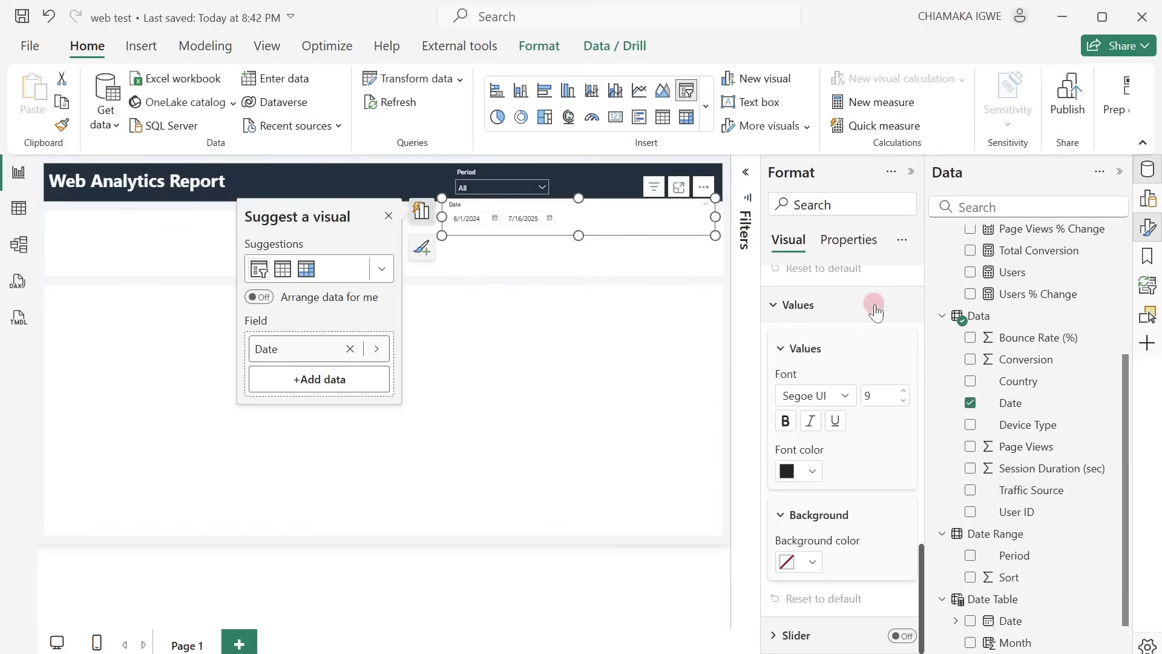
# Step: Turn off the date slicer's header and its background
pyautogui.scroll(12, 875, 310)
pyautogui.scroll(-5, 875, 310)
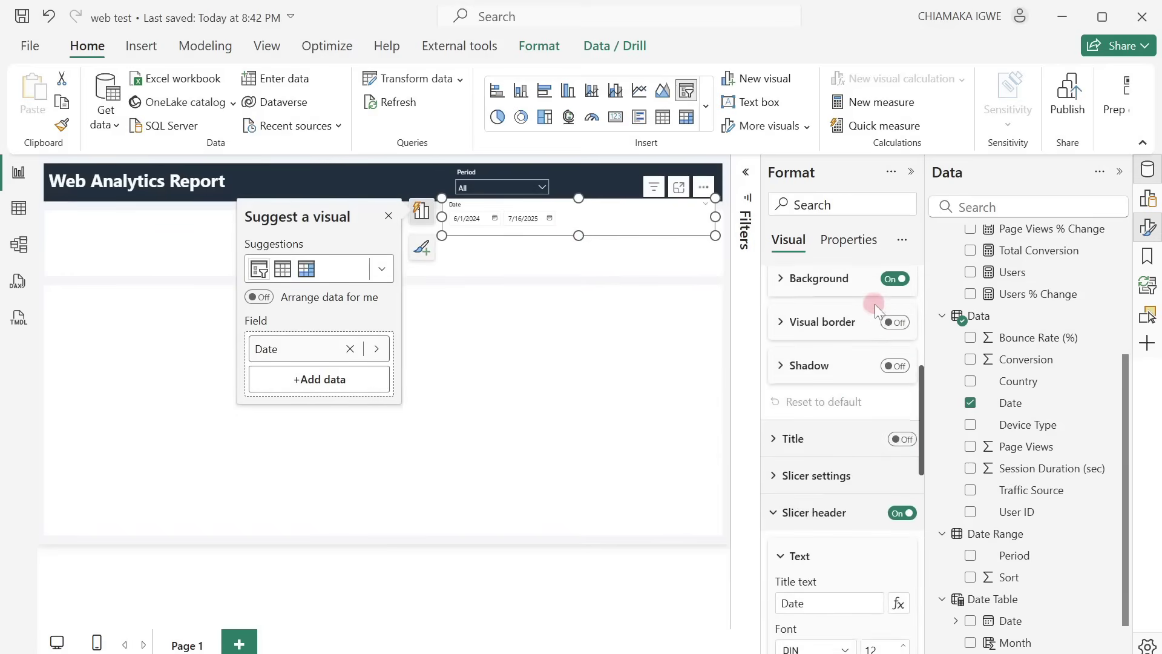
pyautogui.click(900, 515)
pyautogui.click(894, 280)
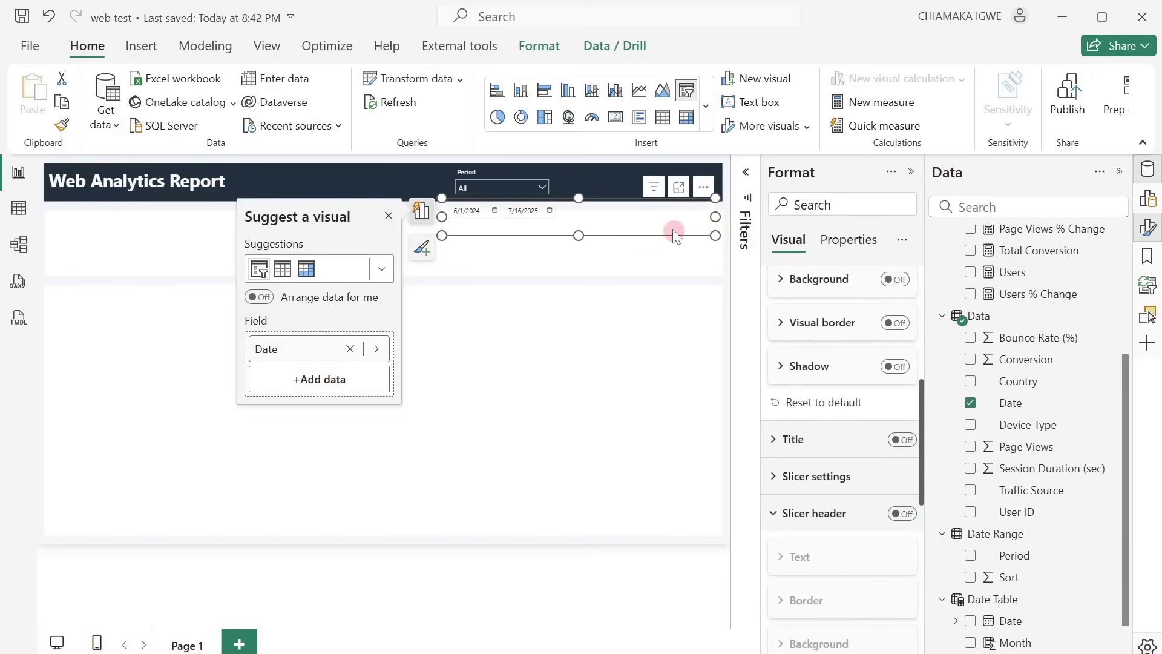
# Step: Place the date slicer in the header banner beside the Period dropdown, sized about 246 wide and 46 high
pyautogui.moveTo(673, 229); pyautogui.dragTo(693, 166)
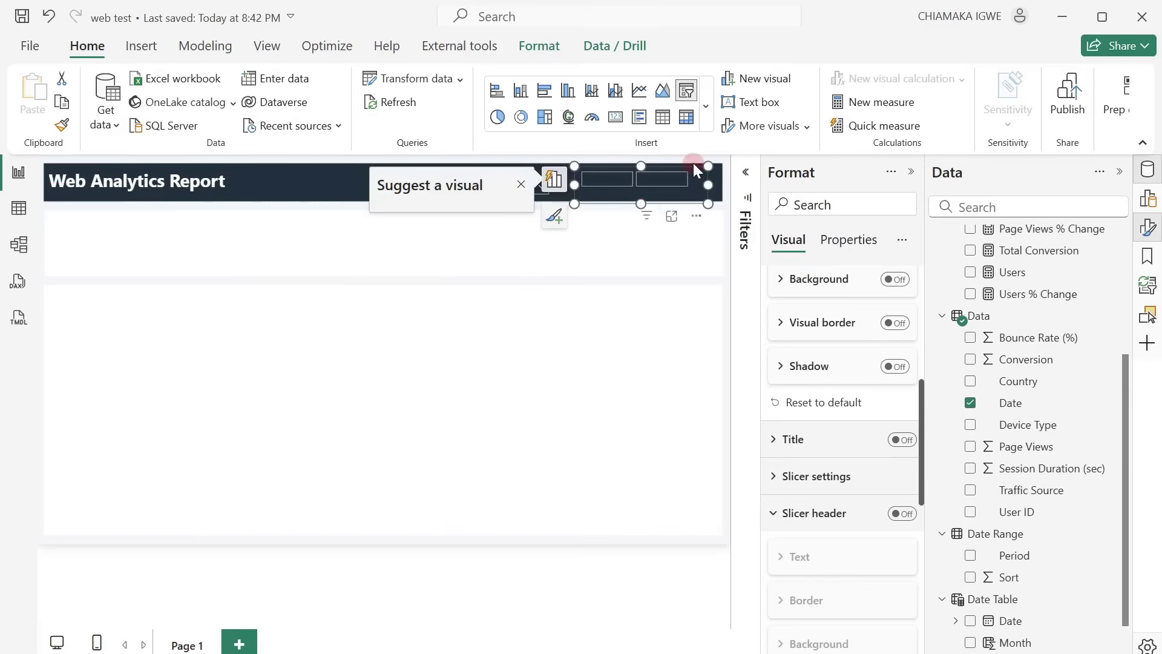
pyautogui.click(644, 202)
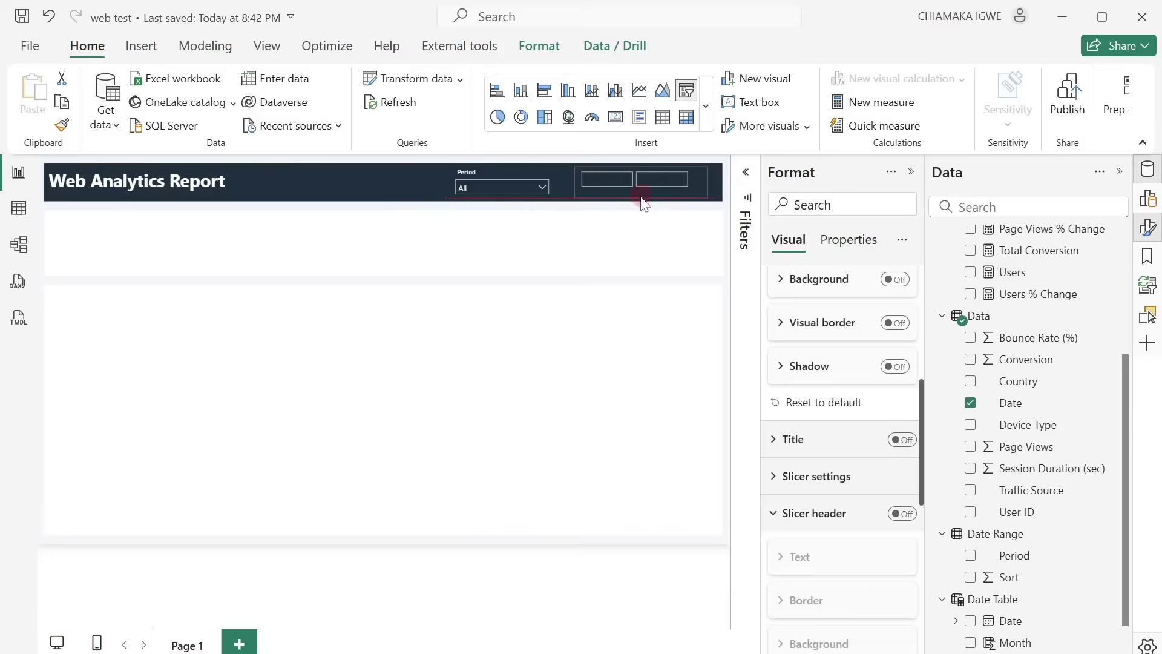
pyautogui.click(639, 184)
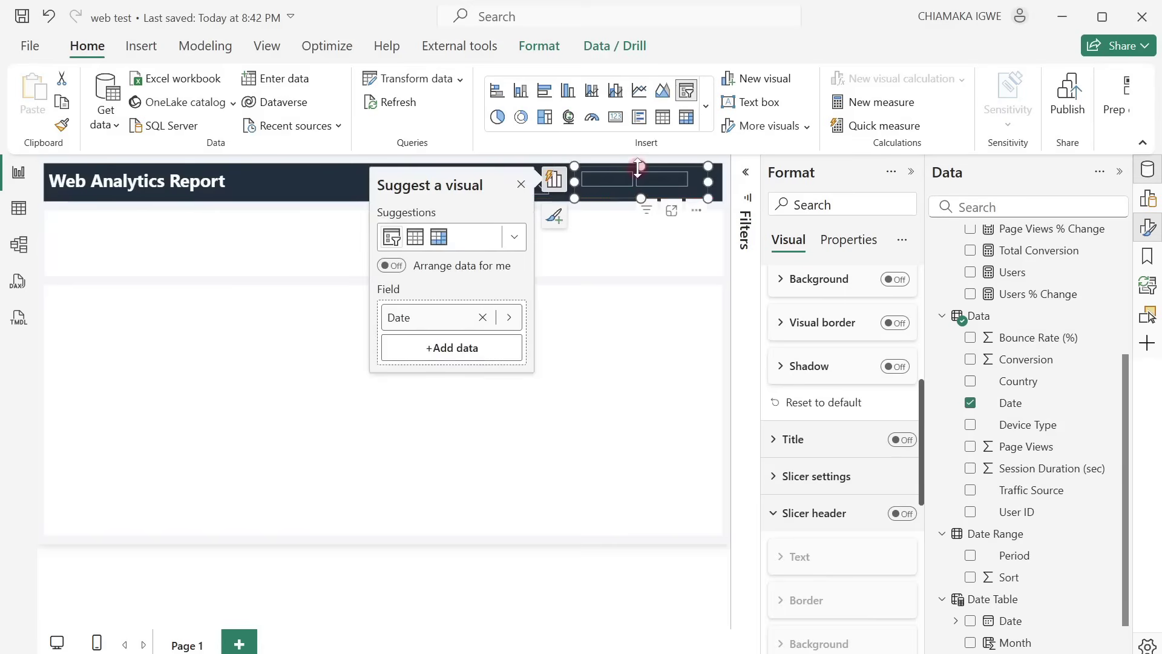
pyautogui.click(641, 182)
pyautogui.click(640, 182)
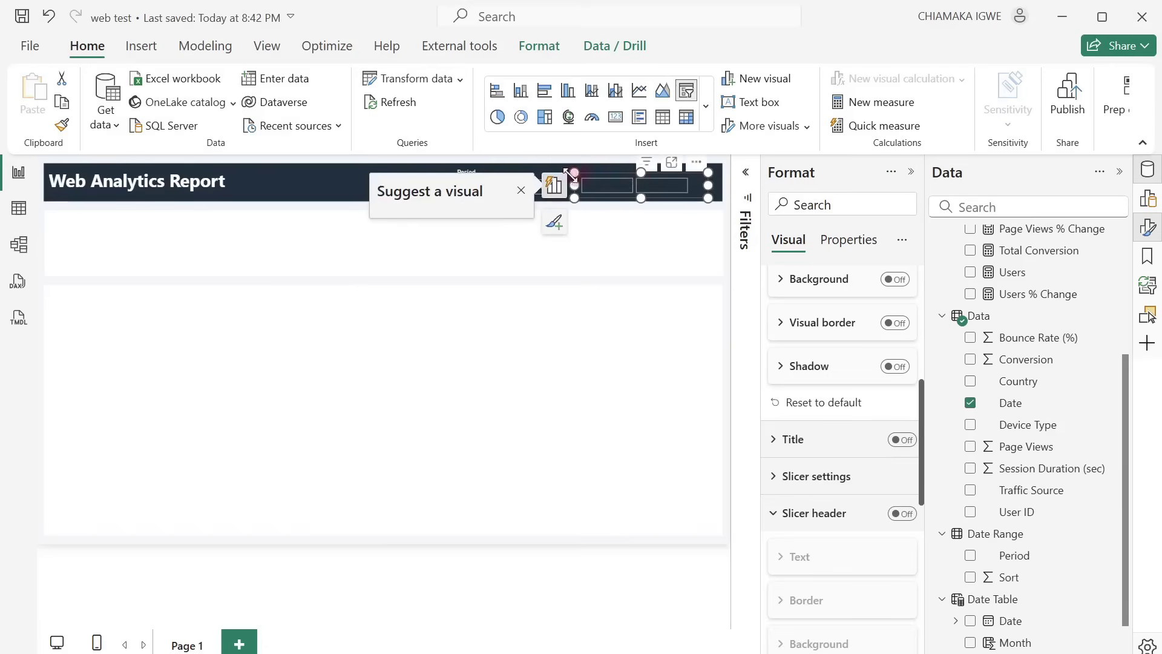
# Step: Set the font color of the date slicer's values to white (#FFFFFF) and deselect the slicer
pyautogui.scroll(-1, 842, 512)
pyautogui.scroll(-5, 841, 512)
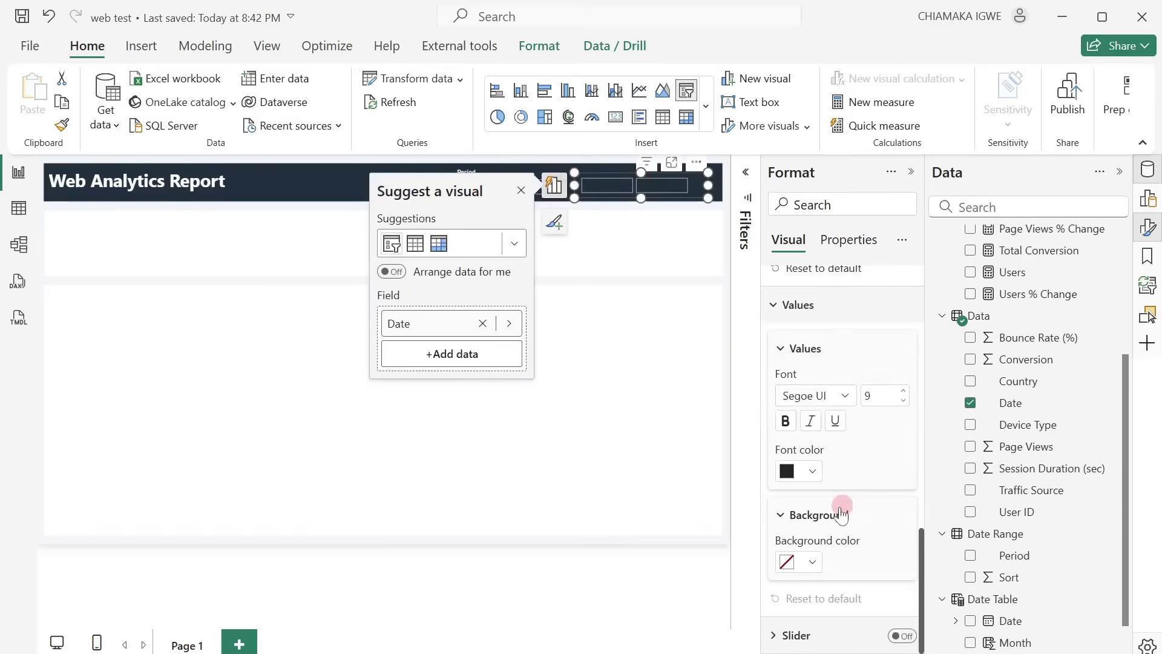
pyautogui.click(812, 472)
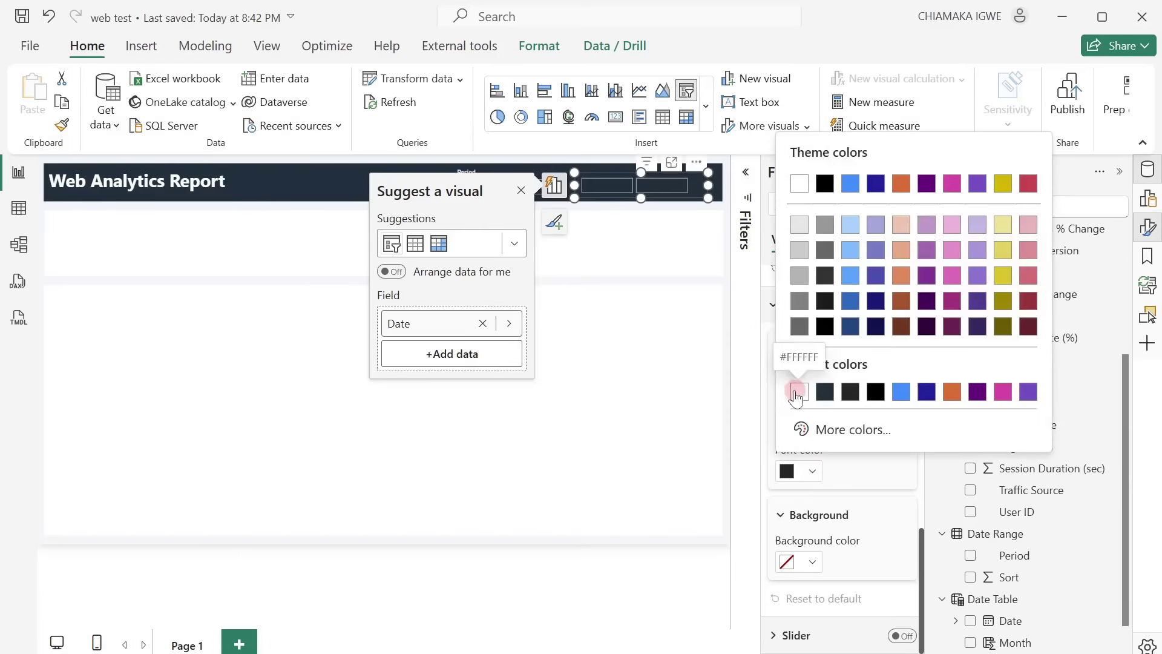
pyautogui.click(799, 391)
pyautogui.click(611, 343)
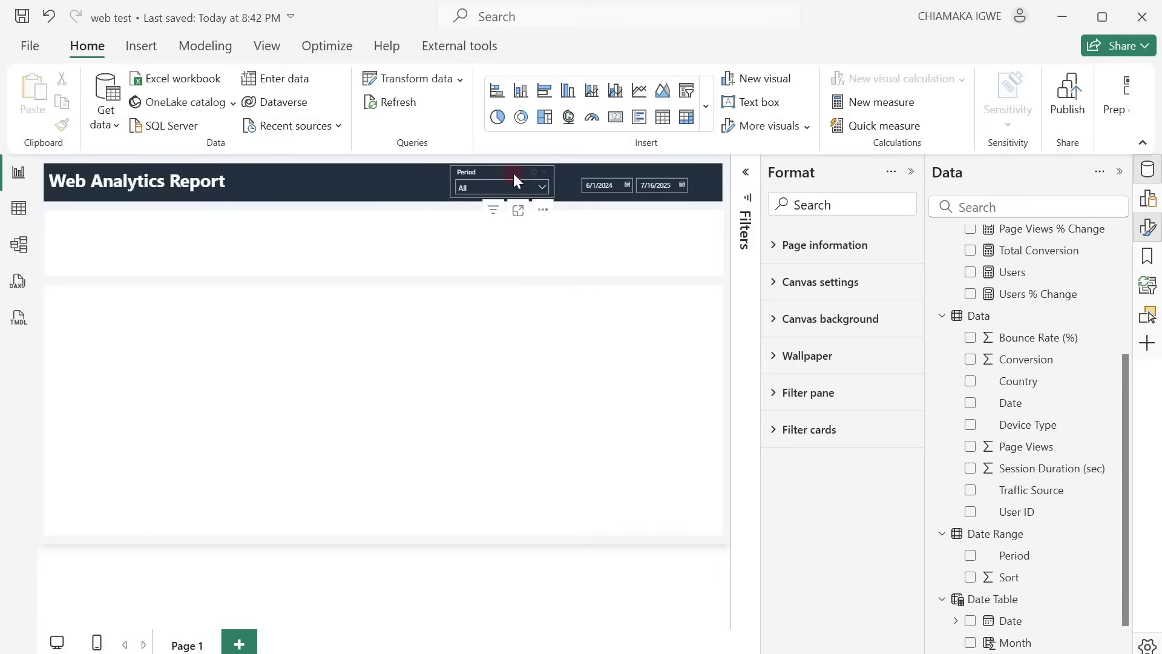
# Step: Move the Period slicer closer to the date slicer and set it to Last 7 Days
pyautogui.moveTo(514, 173); pyautogui.dragTo(528, 176)
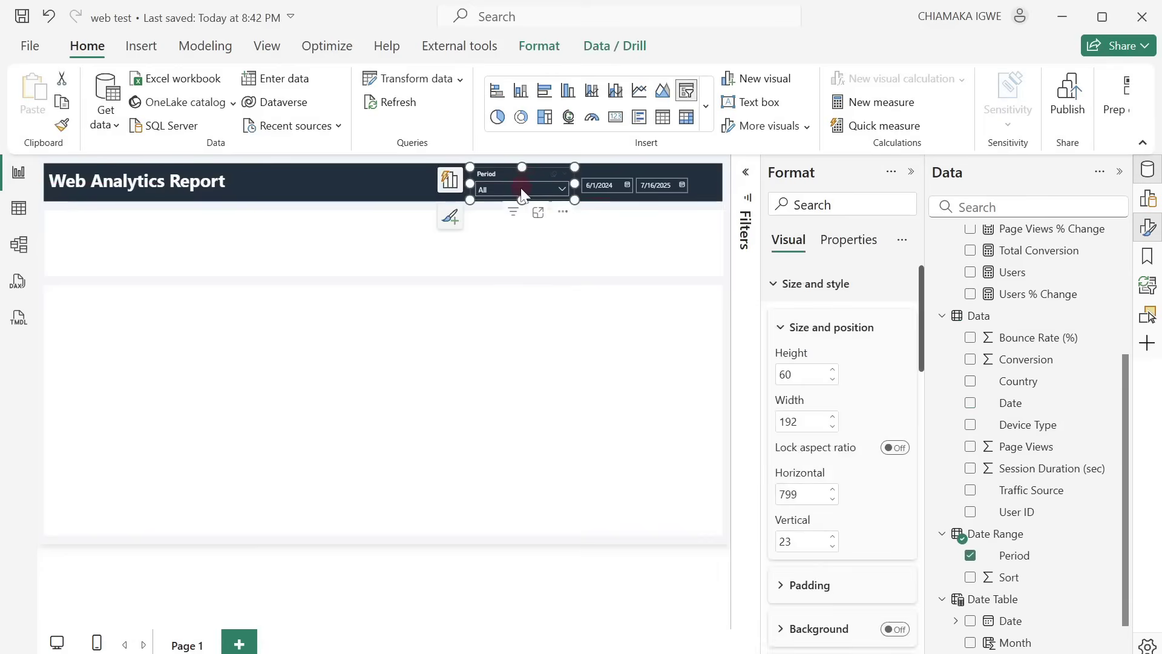
pyautogui.click(521, 191)
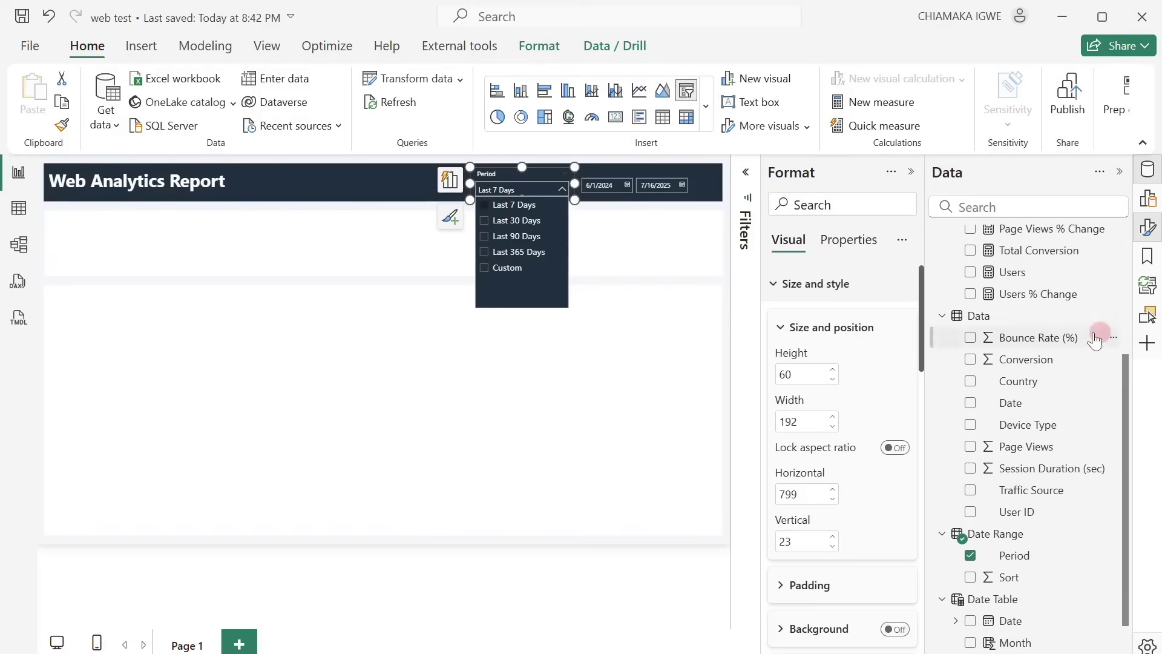
# Step: Create a Disable_Date_Slicer measure in _Measures that returns 1 when 'Date Range'[Sort] has the single value 5, otherwise 0
pyautogui.scroll(3, 1094, 338)
pyautogui.rightClick(1026, 389)
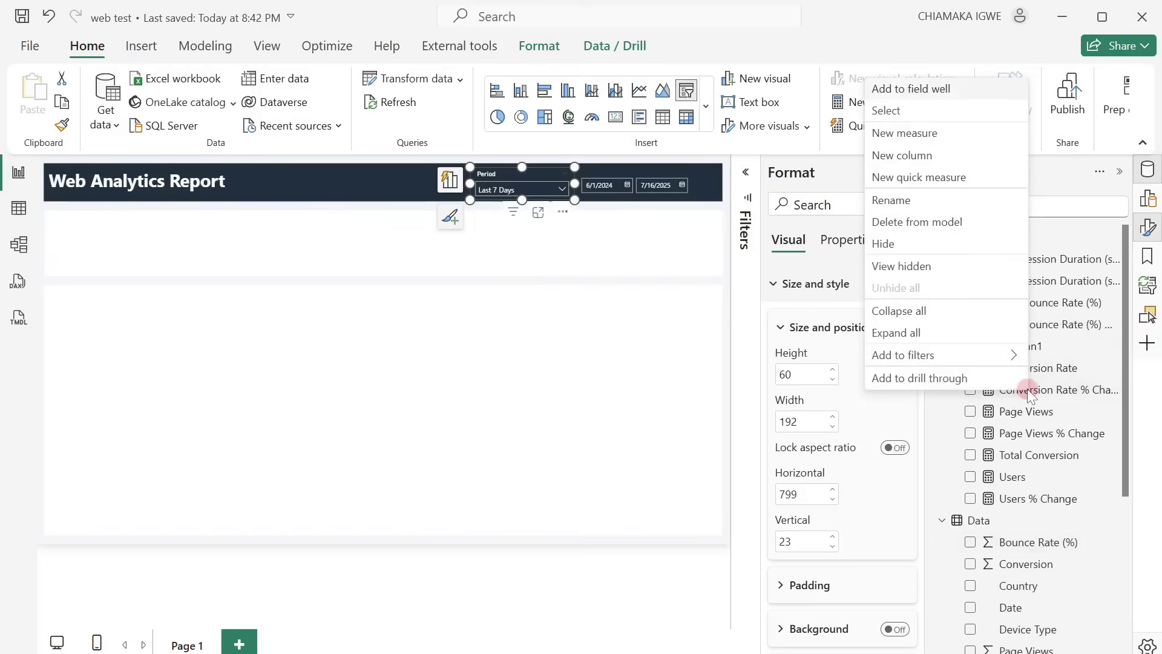
pyautogui.click(920, 143)
pyautogui.click(913, 136)
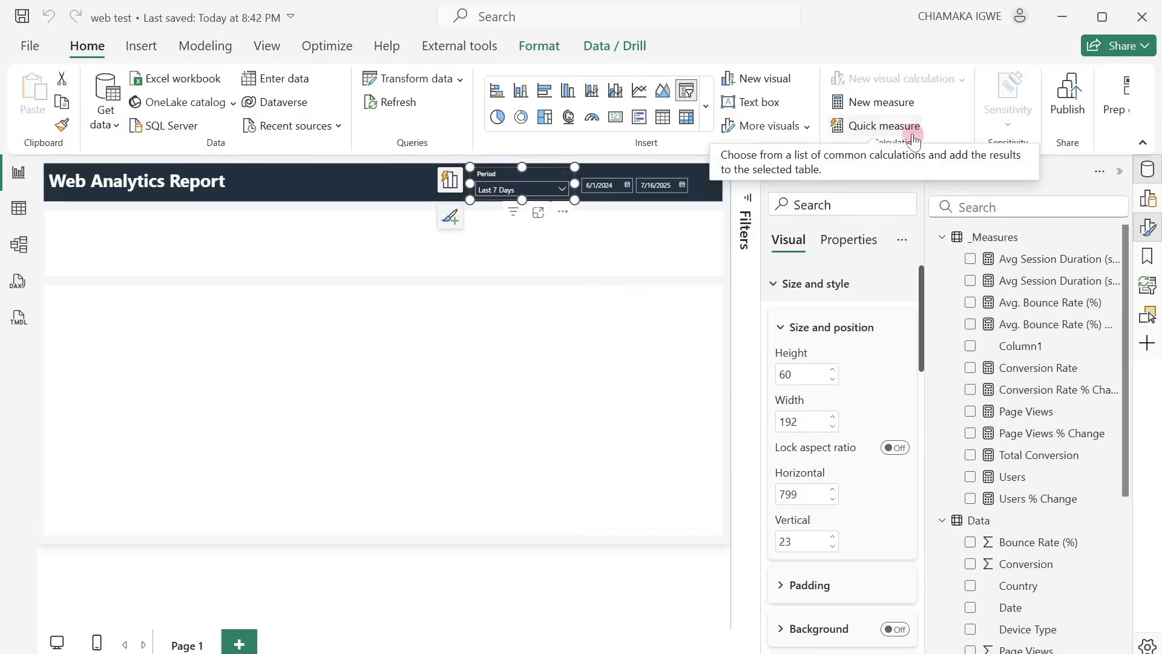
pyautogui.write("Disable_Date_Slicer = IF(     HASONEVALUE('Date Range'[Sort]) && VALUES('Date Range'[Sort]) = 5,     1,     0 )")
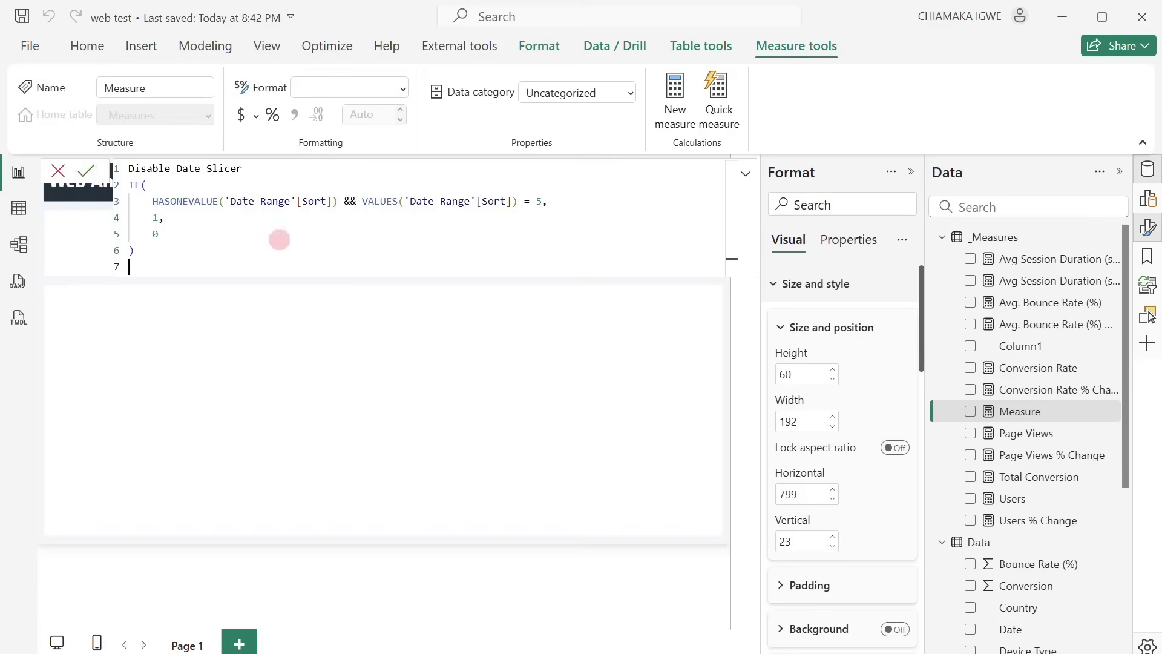
pyautogui.click(85, 172)
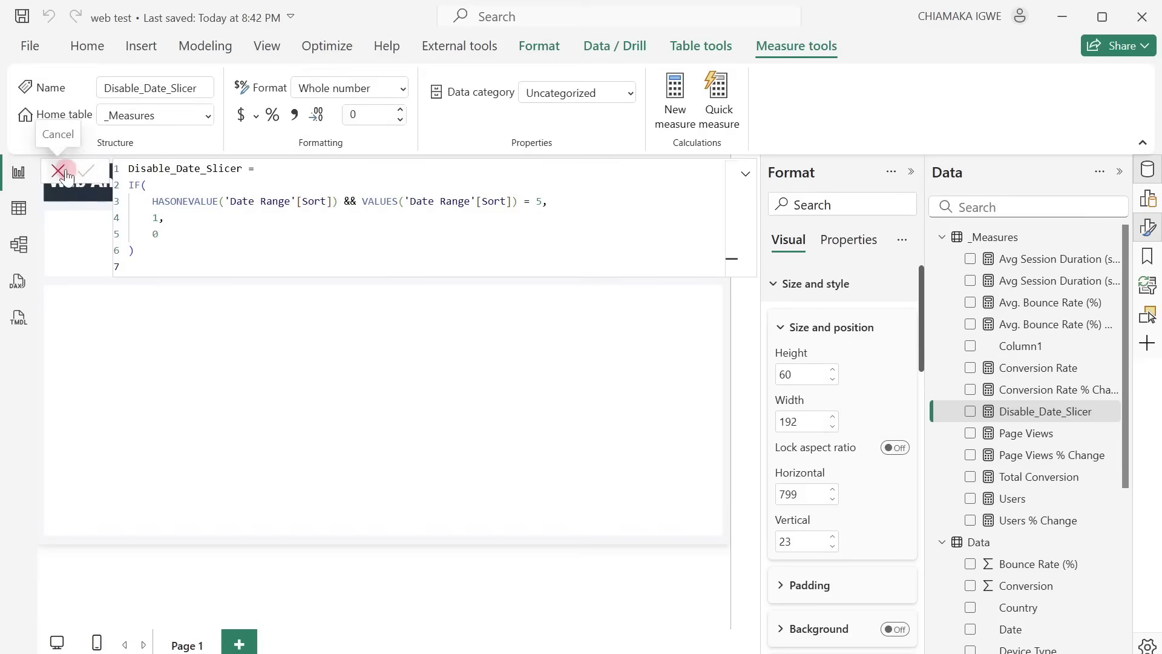
pyautogui.click(59, 171)
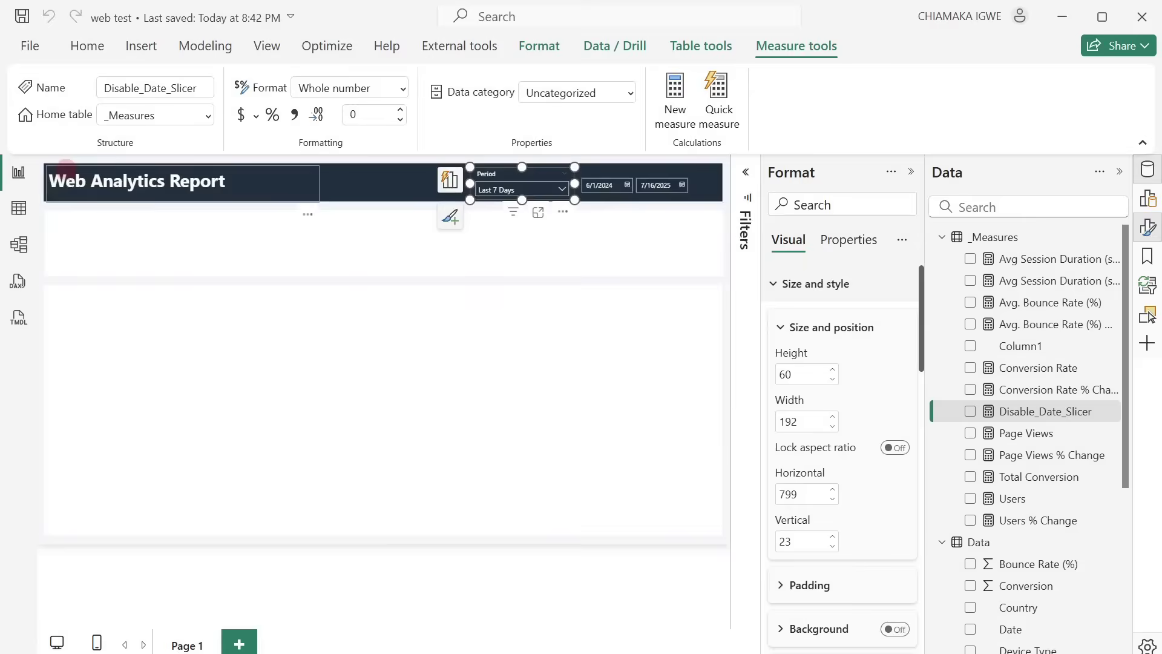
# Step: Filter the date slicer visual by the Disable_Date_Slicer measure so items show only when the value is 1
pyautogui.click(623, 176)
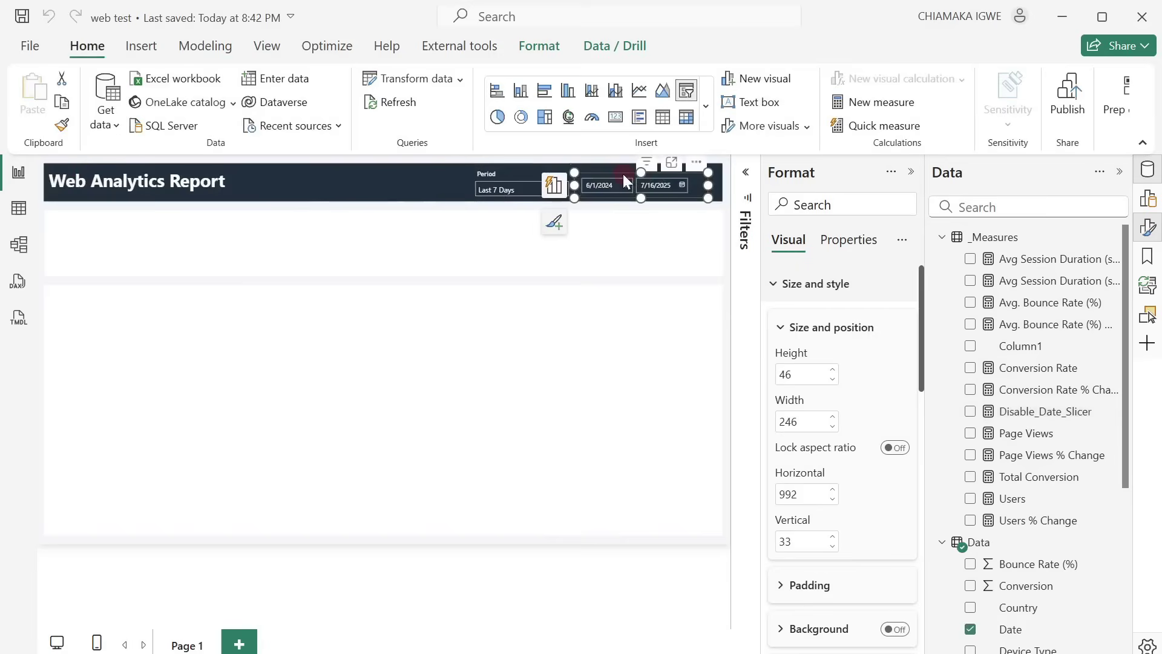
pyautogui.click(746, 173)
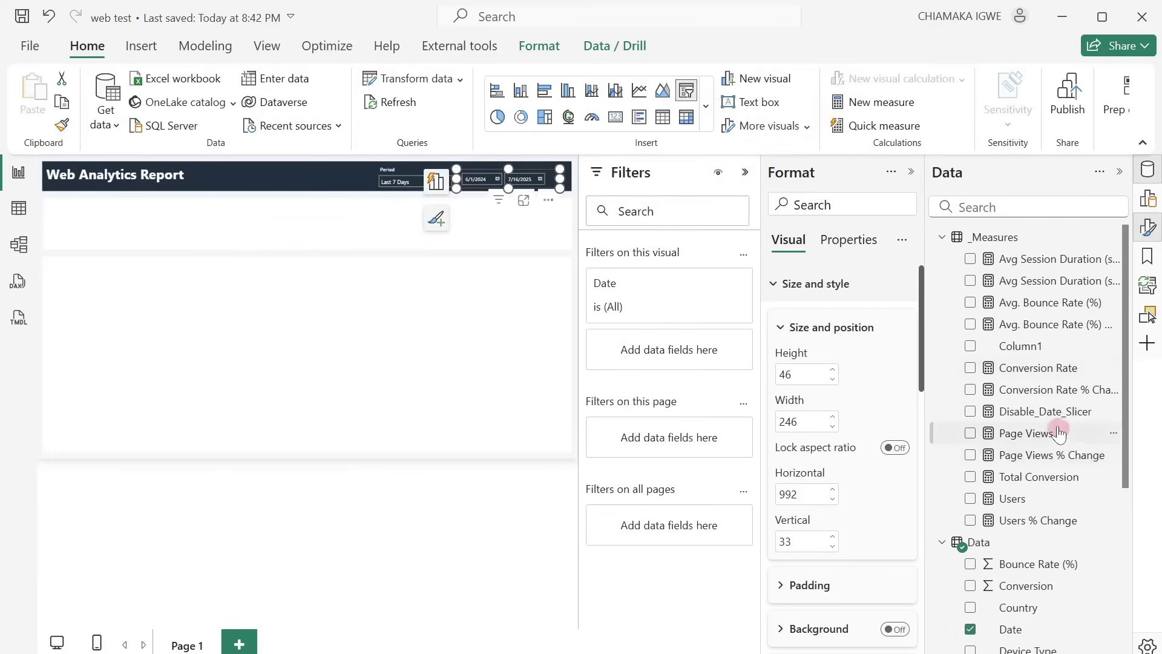
pyautogui.moveTo(1042, 418); pyautogui.dragTo(682, 355)
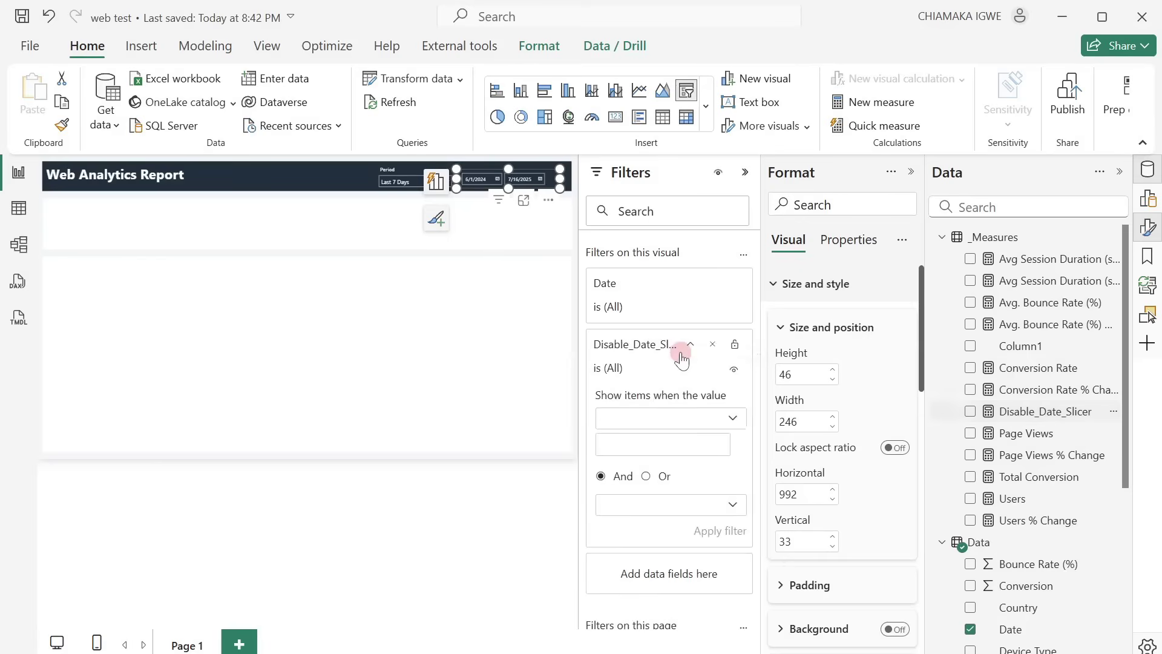
pyautogui.click(680, 420)
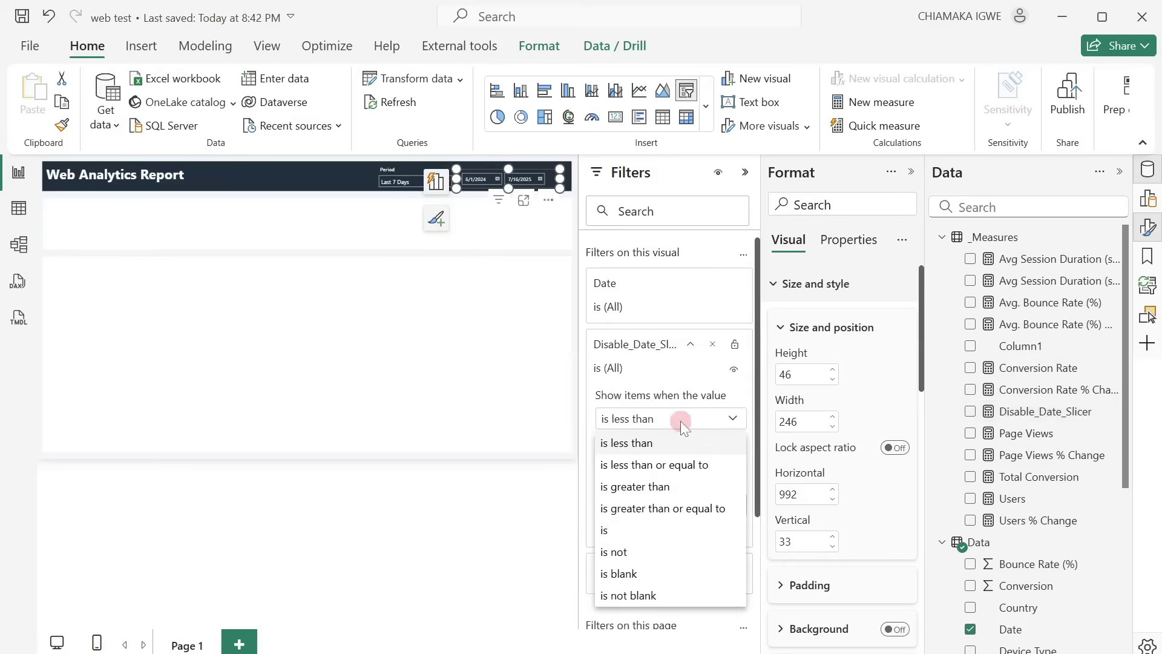
pyautogui.click(615, 527)
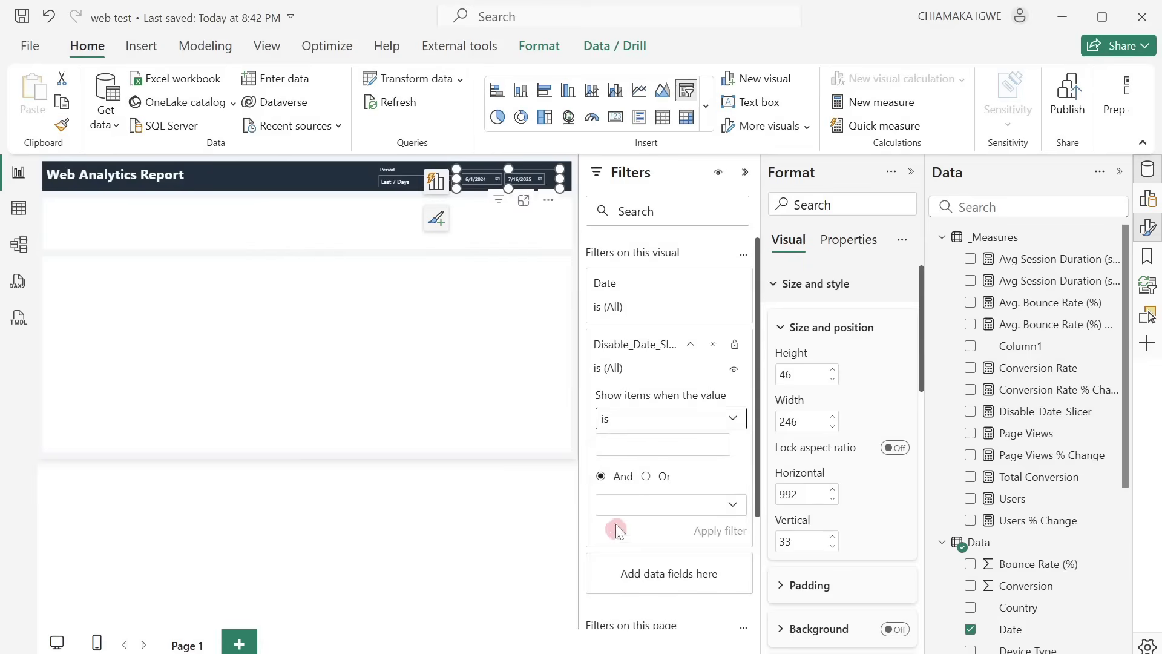
pyautogui.click(619, 440)
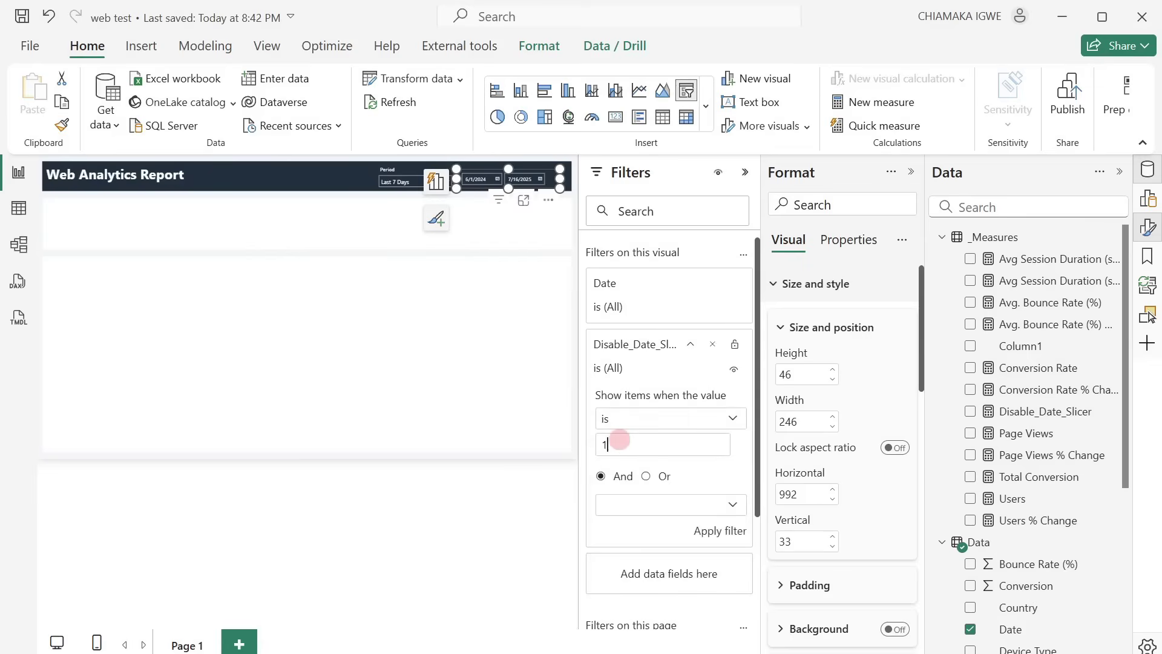
pyautogui.click(722, 530)
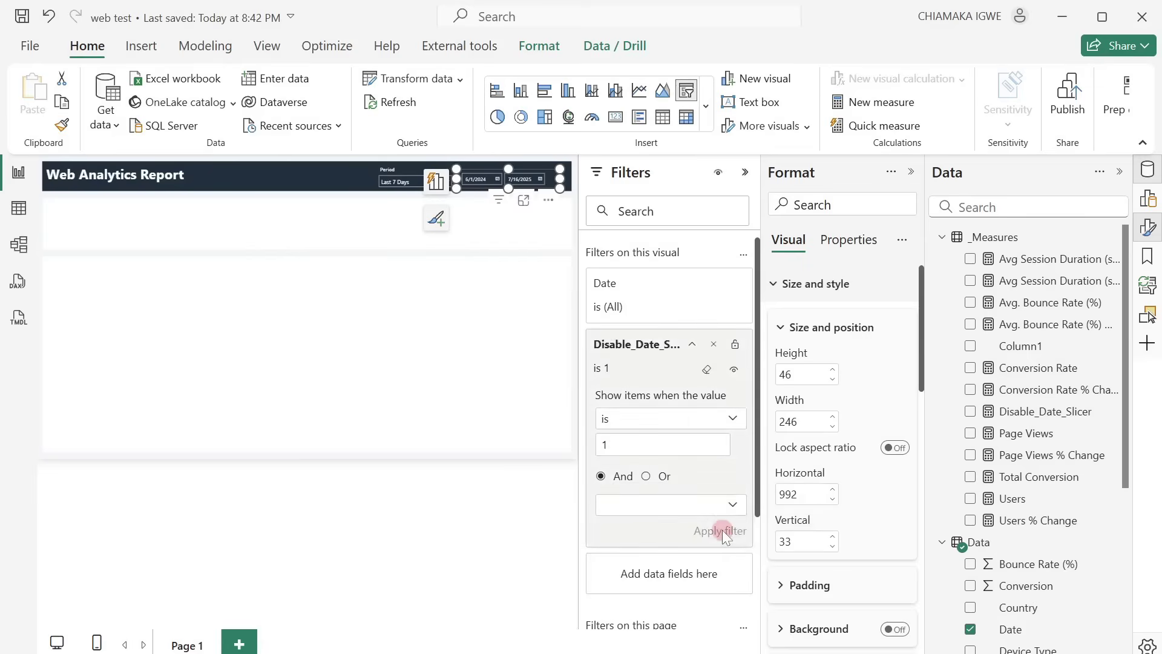
# Step: Collapse the formatting and filter panes, and switch the Period slicer through its options to Custom to check the date slicer
pyautogui.click(910, 172)
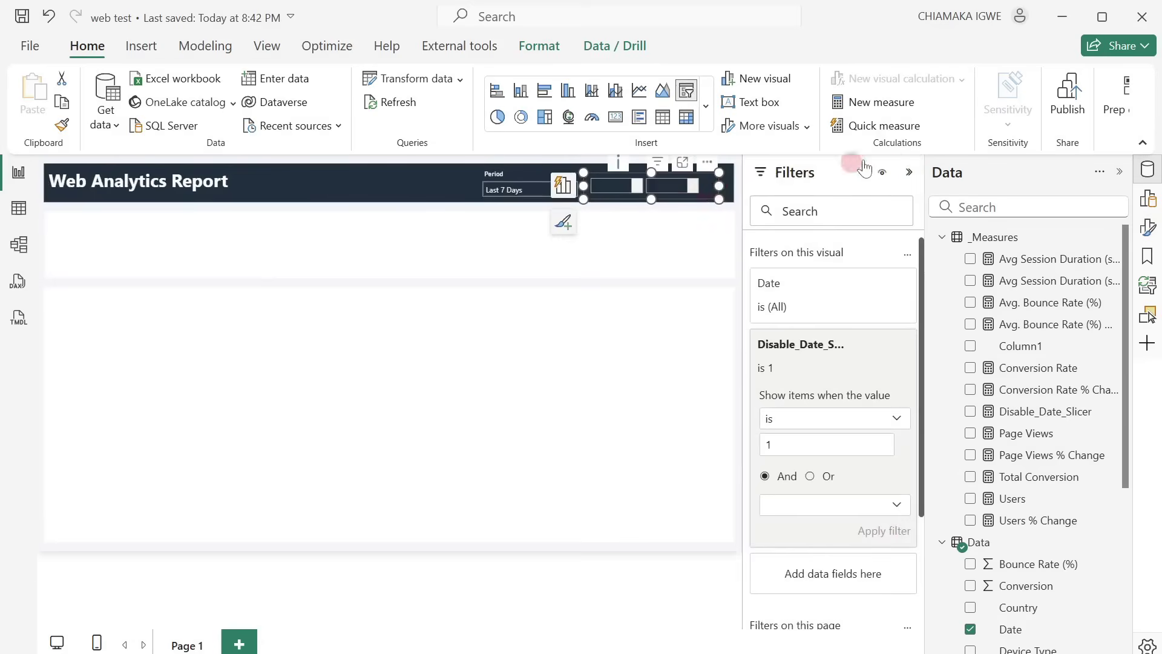
pyautogui.click(908, 174)
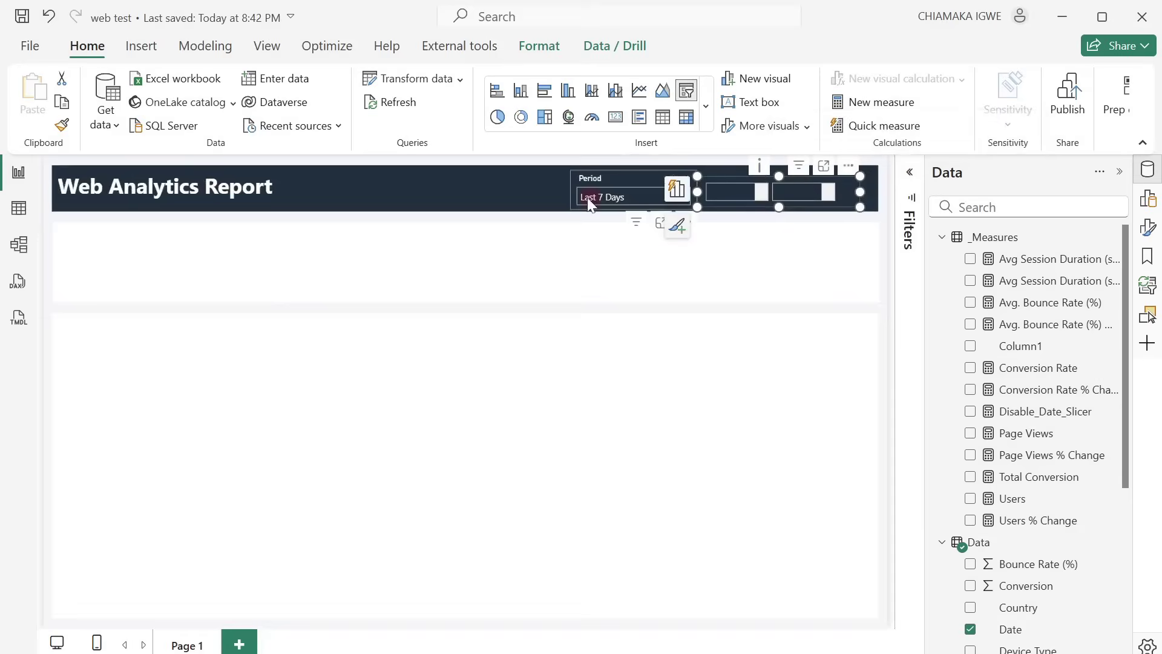
pyautogui.click(606, 198)
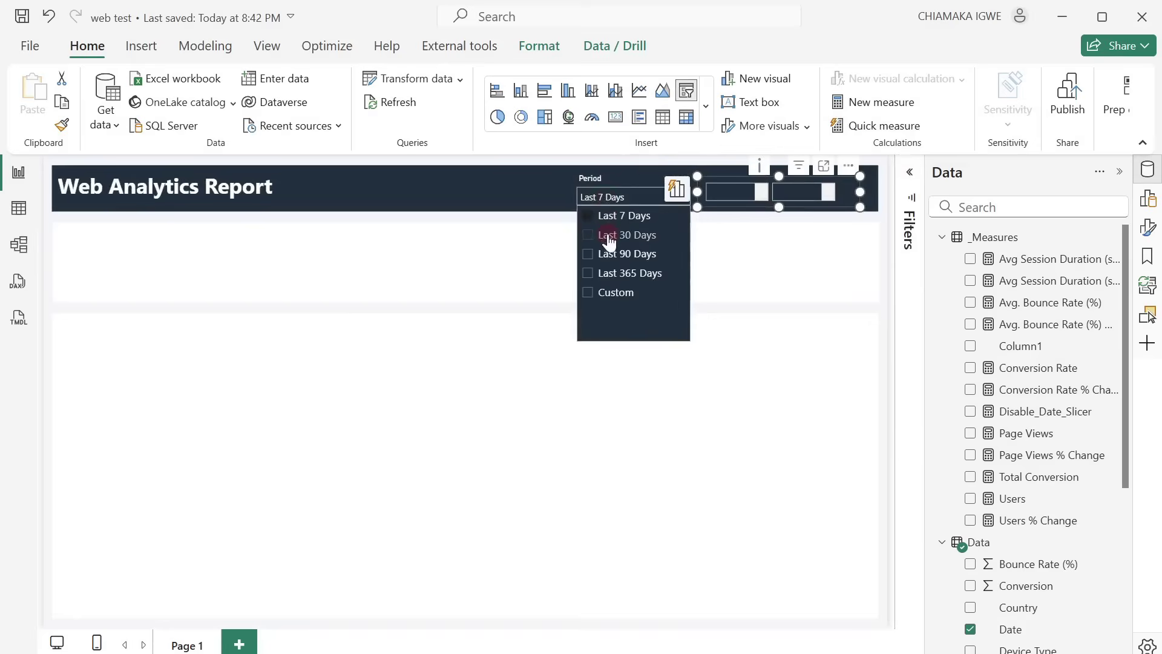
pyautogui.click(608, 236)
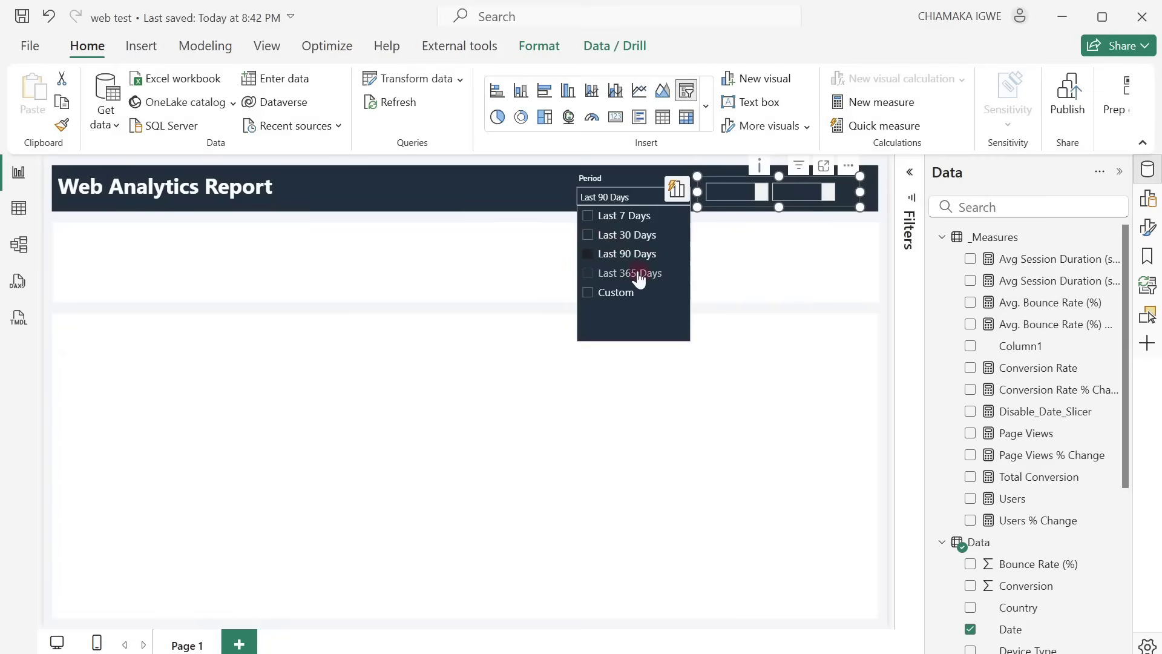
pyautogui.click(613, 274)
pyautogui.click(614, 274)
pyautogui.click(626, 296)
pyautogui.click(797, 200)
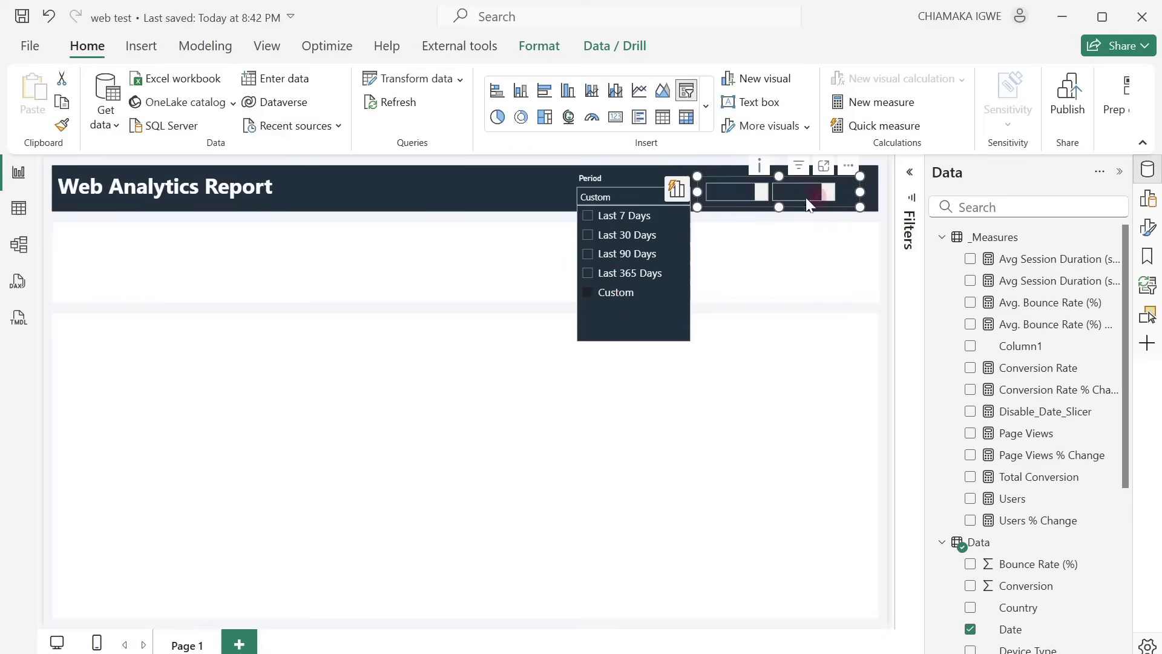
# Step: Edit the Period slicer's interactions so that it filters the date slicer
pyautogui.click(628, 181)
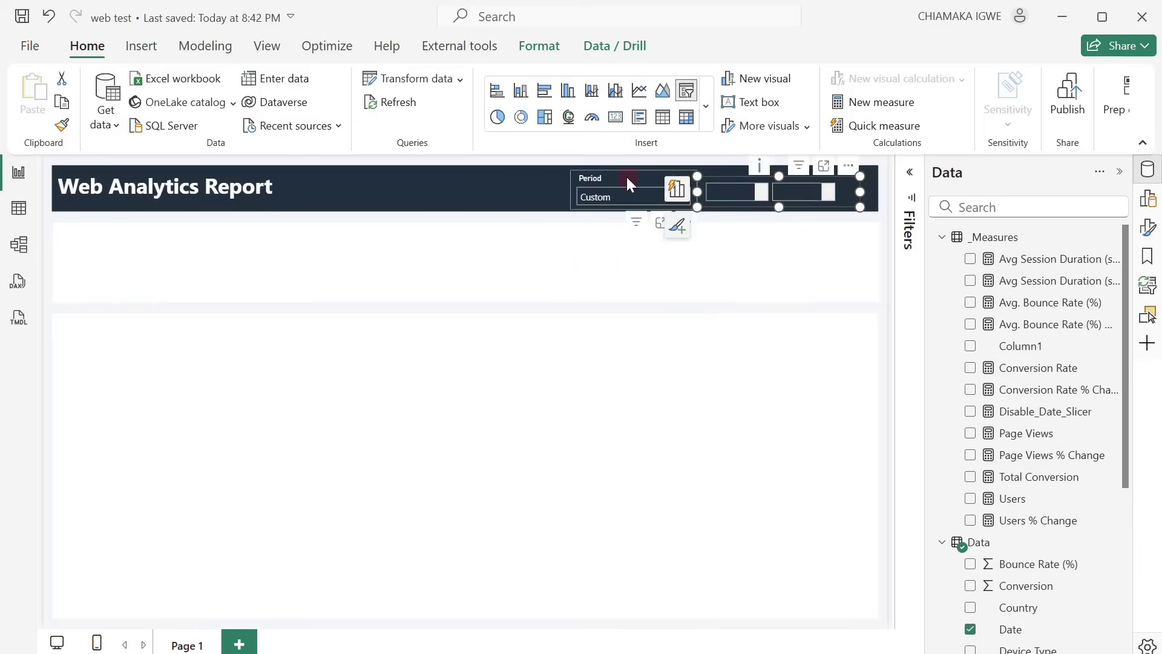
pyautogui.click(727, 182)
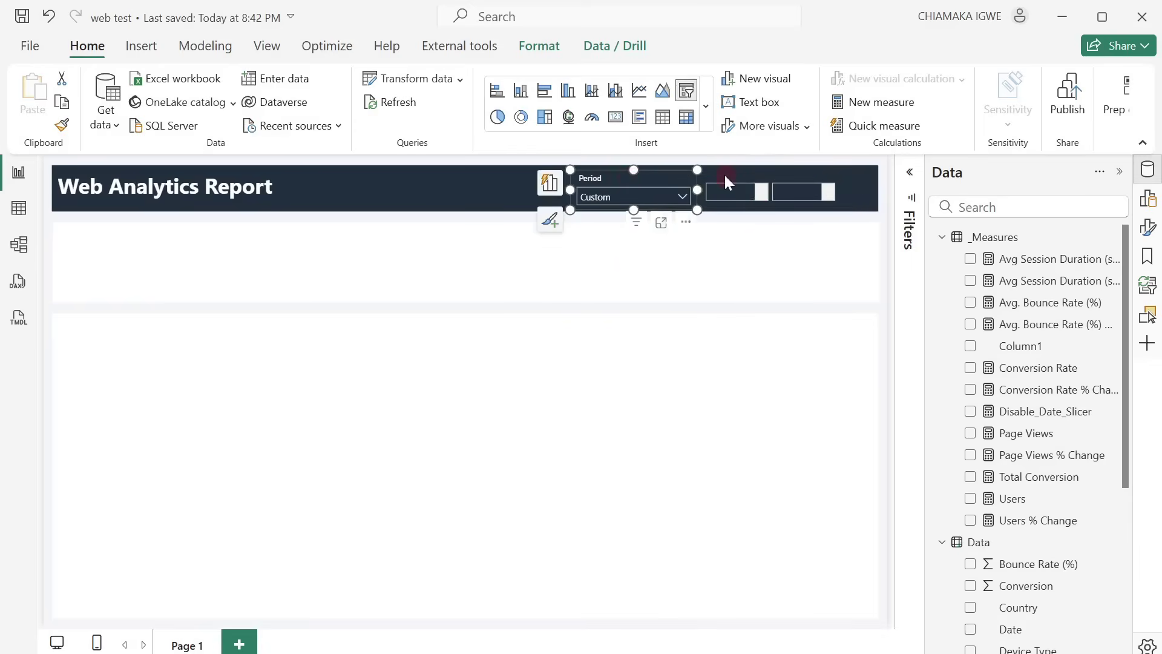
pyautogui.click(746, 189)
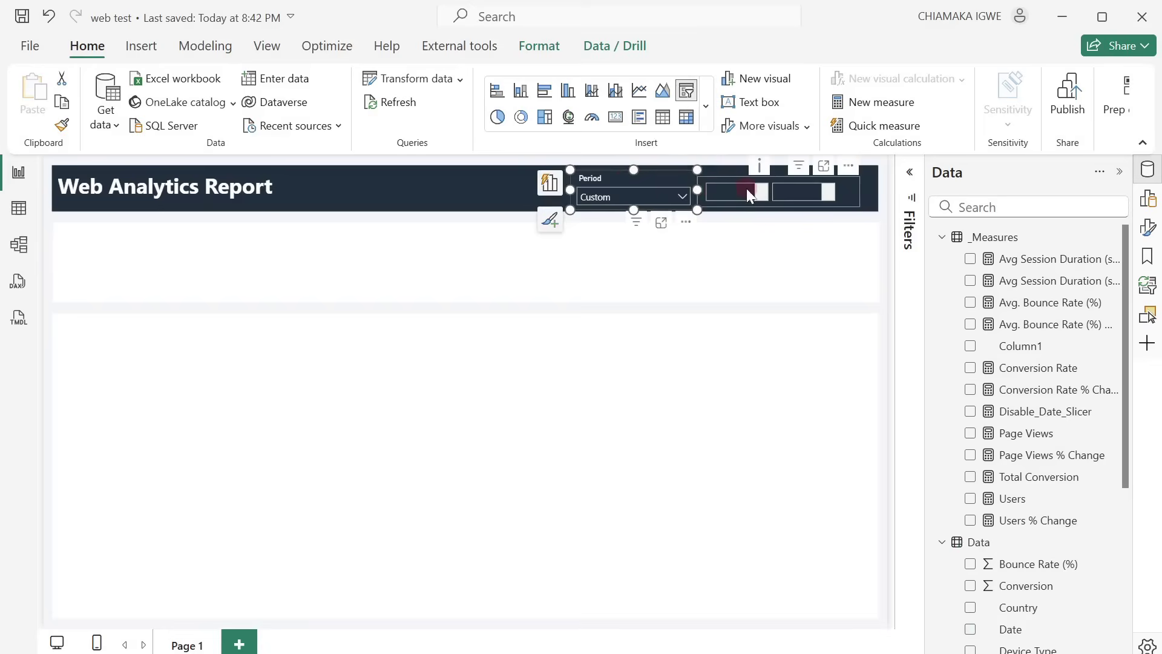
pyautogui.click(644, 157)
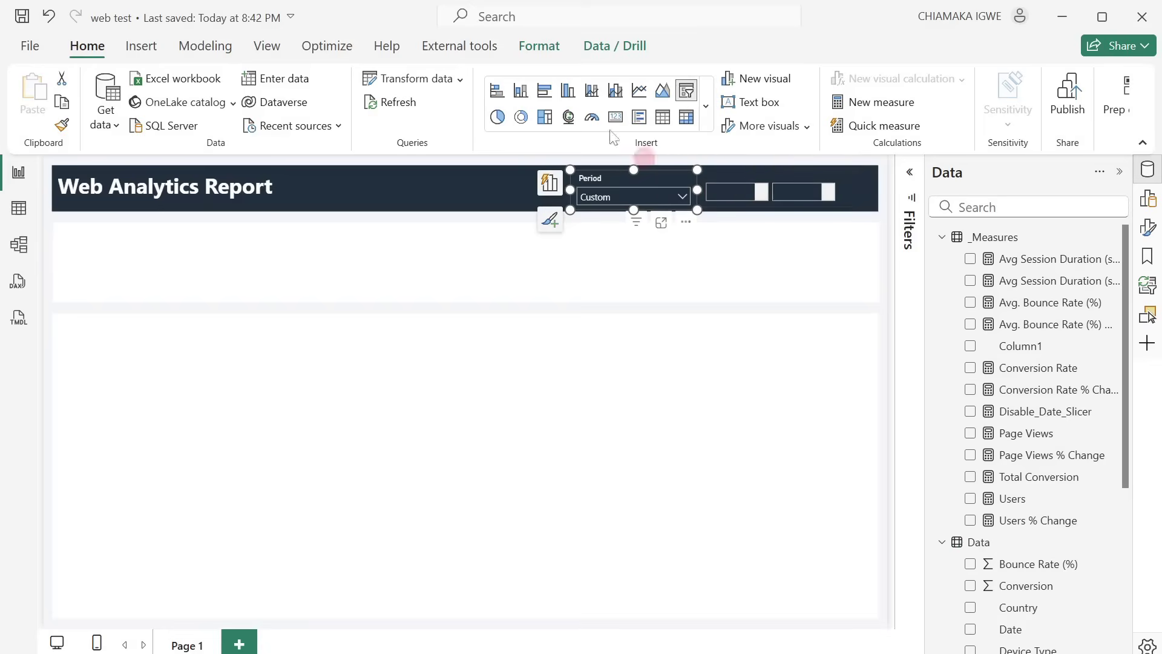
pyautogui.click(530, 53)
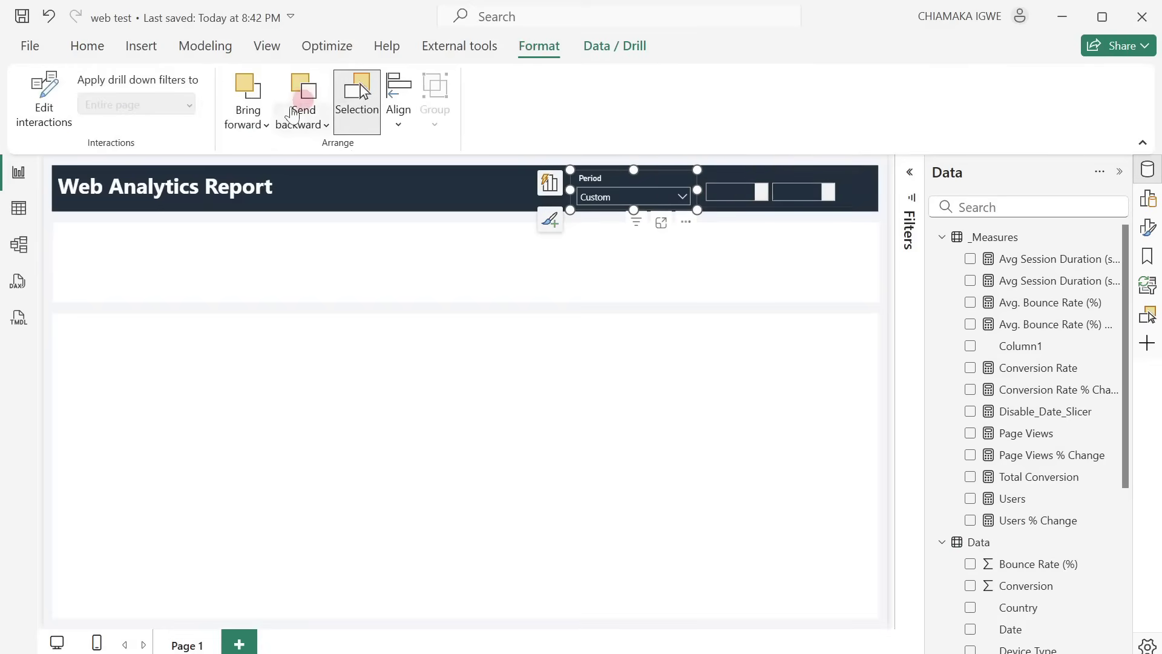
pyautogui.click(39, 99)
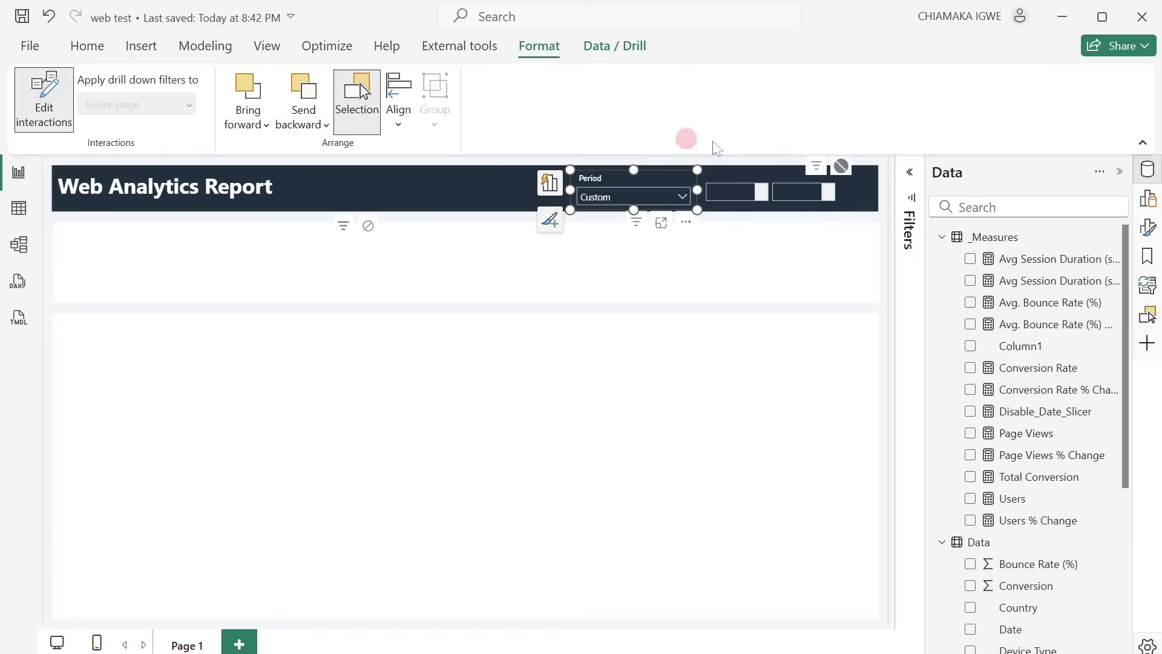
pyautogui.click(839, 168)
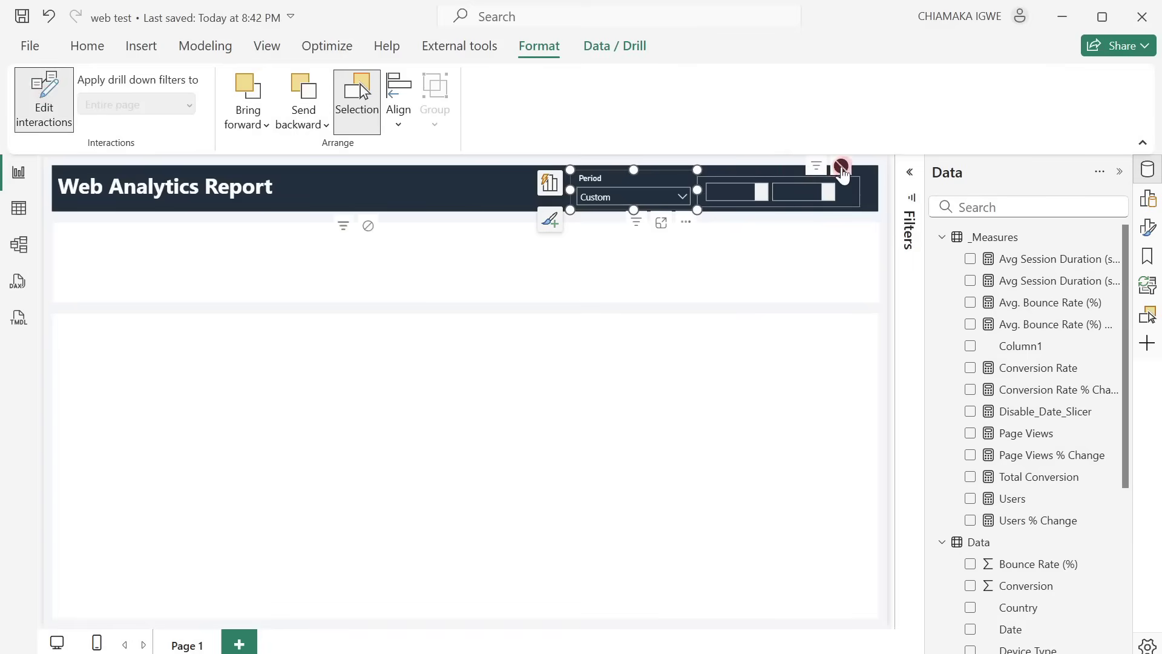
pyautogui.click(816, 167)
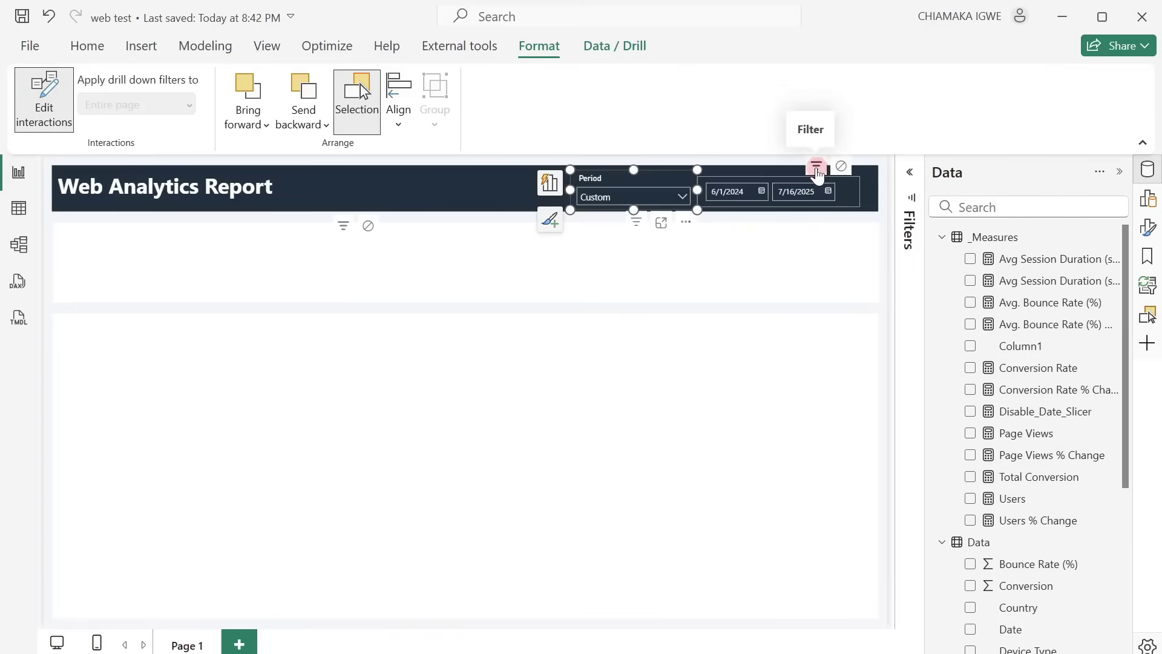
# Step: Set the Period slicer to Last 7 Days and leave interaction editing
pyautogui.click(662, 222)
pyautogui.click(669, 202)
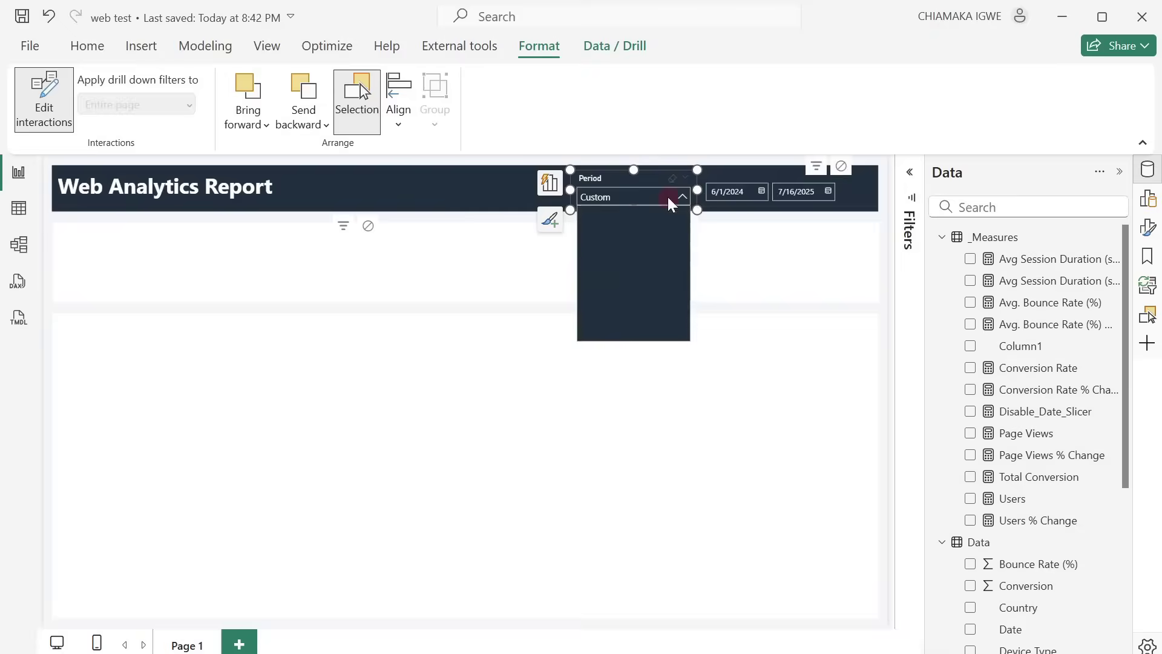
pyautogui.click(609, 221)
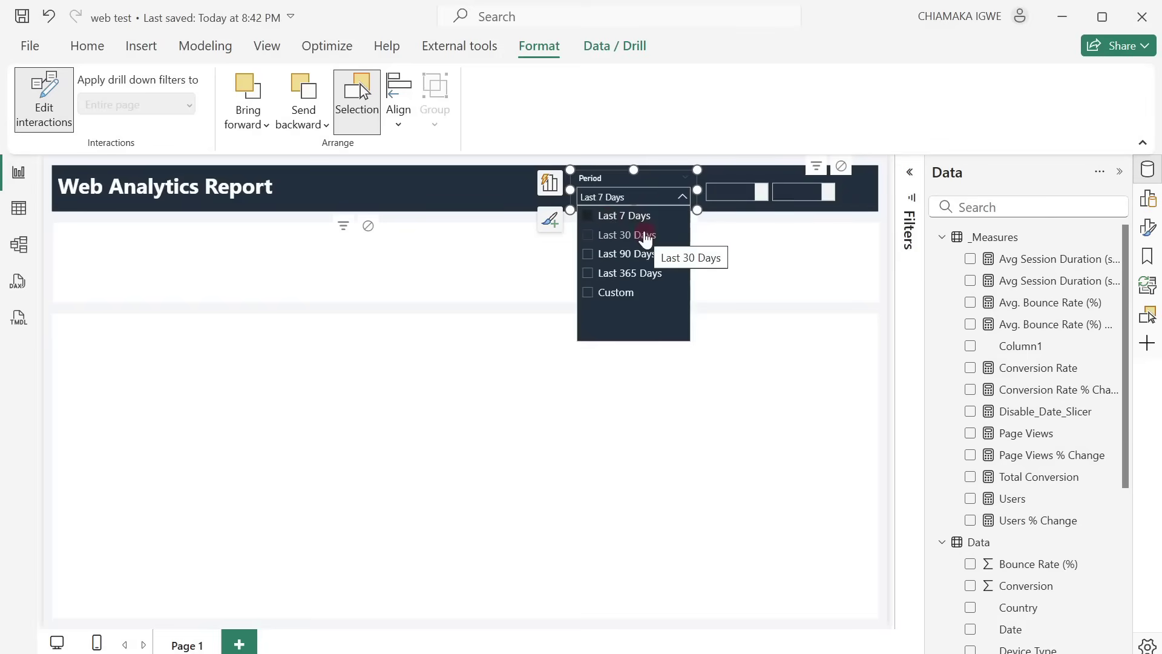
pyautogui.click(46, 100)
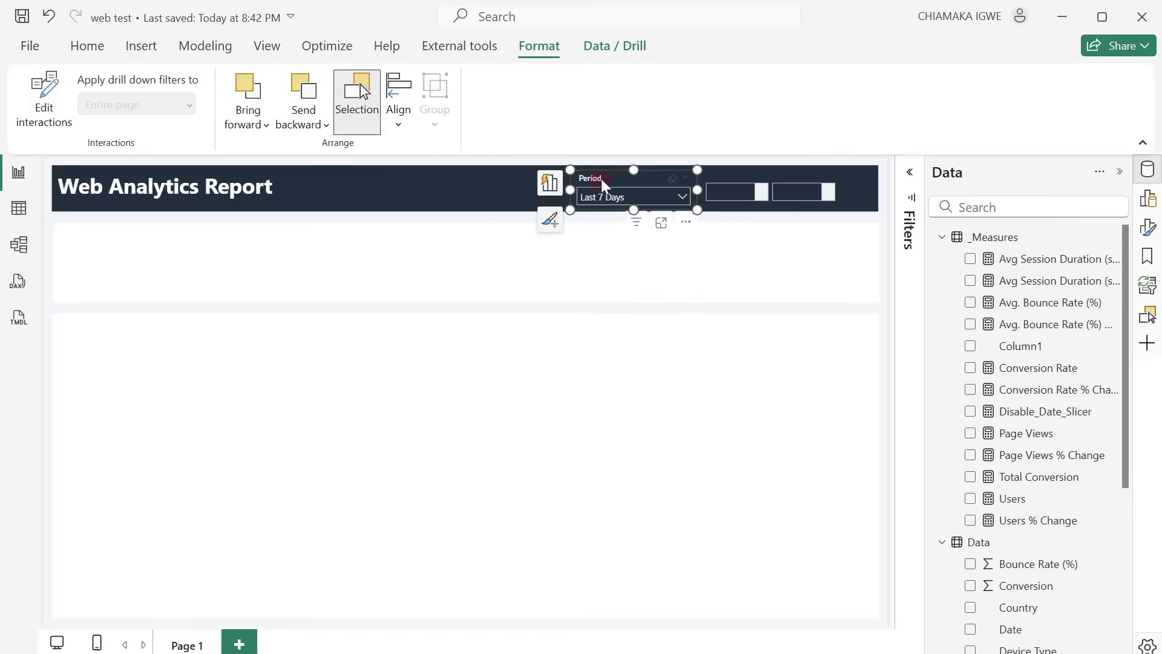
# Step: Check the date slicer by switching Period to Last 30 Days and Custom, opening its calendars, and returning Period to Last 7 Days
pyautogui.click(644, 196)
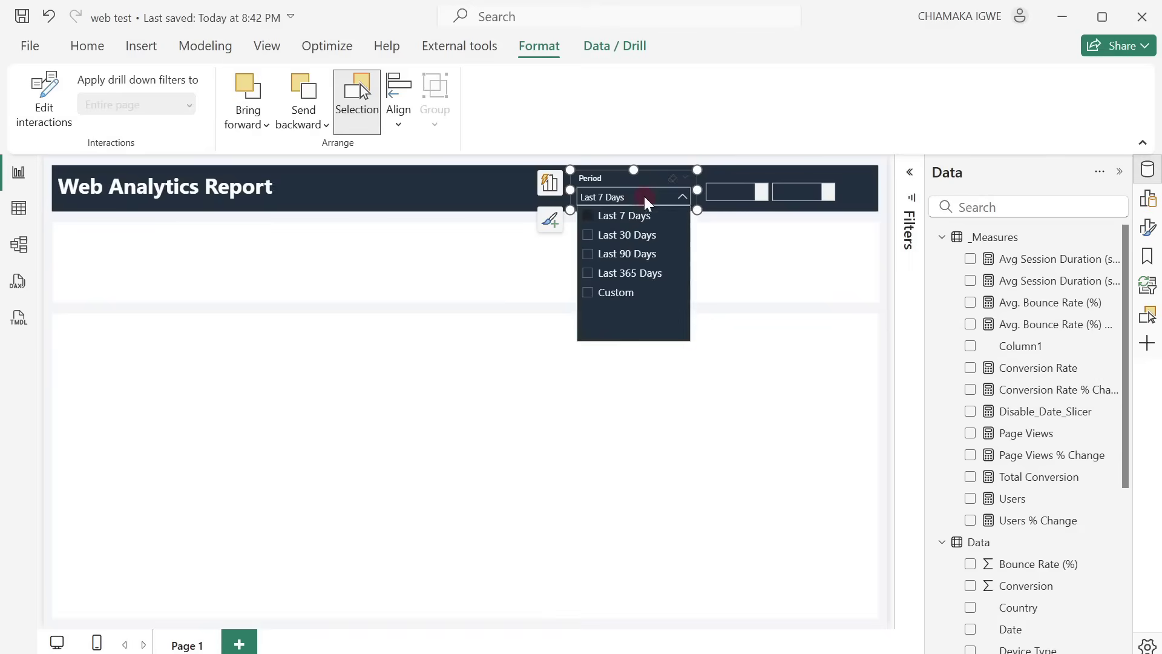
pyautogui.click(638, 240)
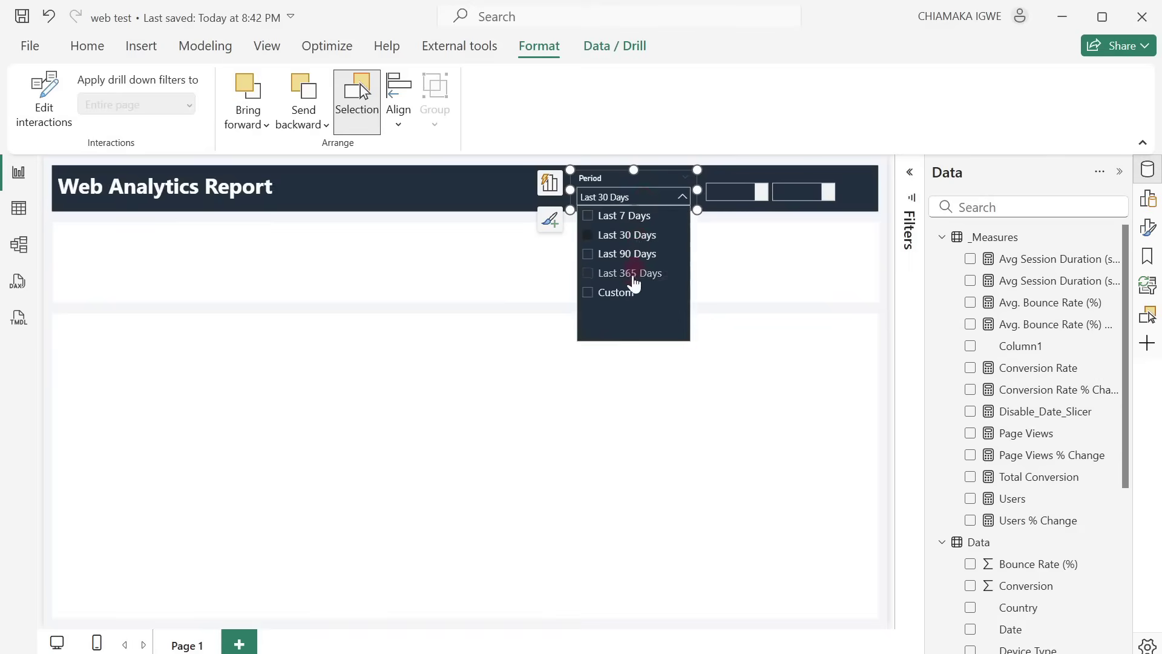
pyautogui.click(623, 295)
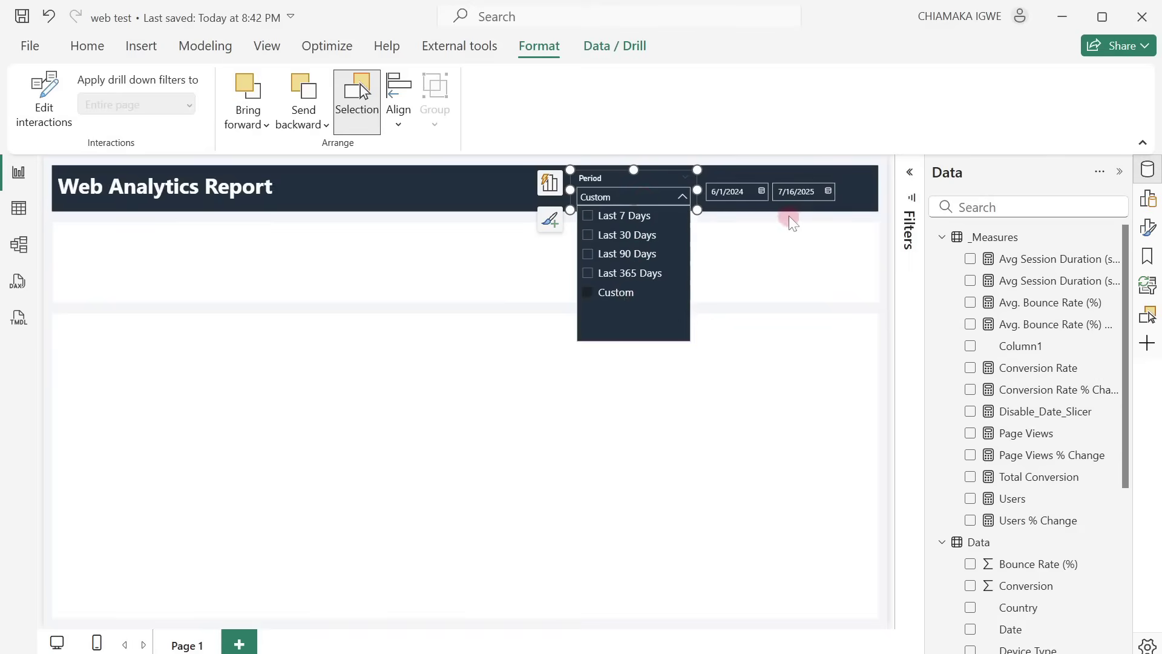
pyautogui.click(760, 192)
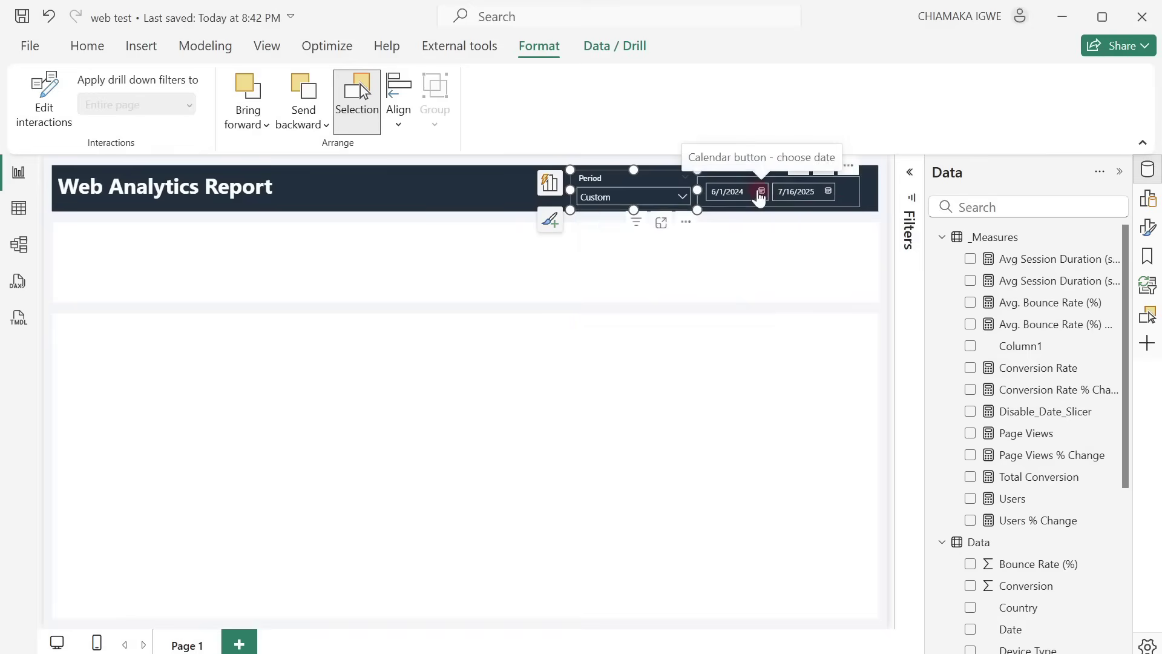
pyautogui.click(761, 191)
pyautogui.click(828, 192)
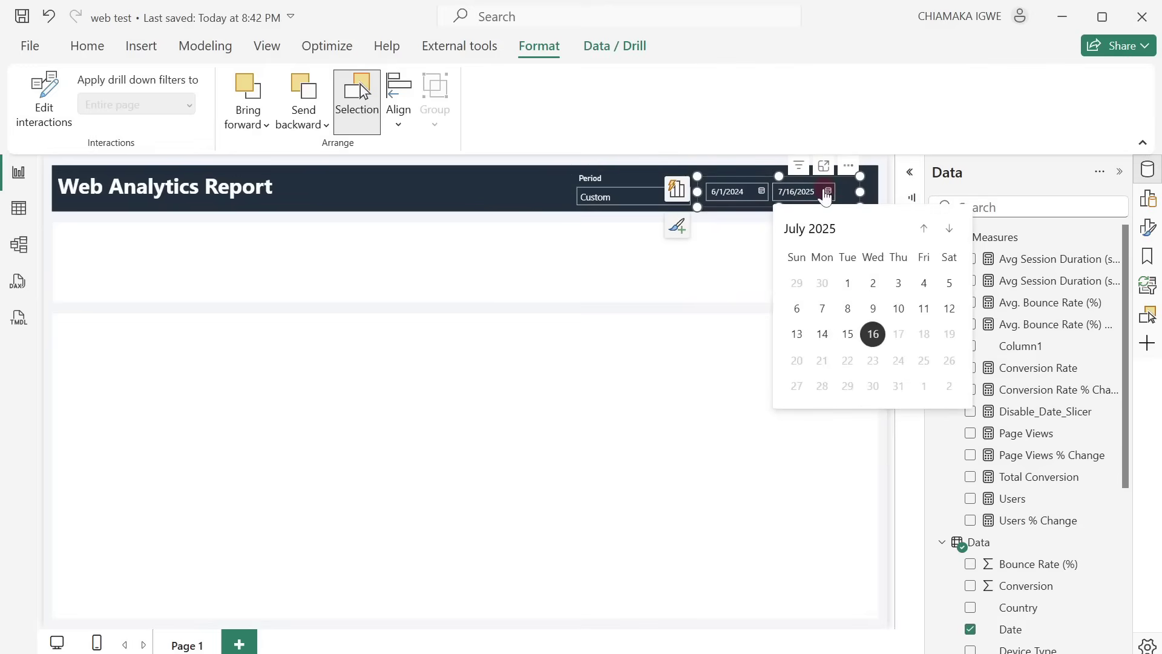
pyautogui.click(623, 199)
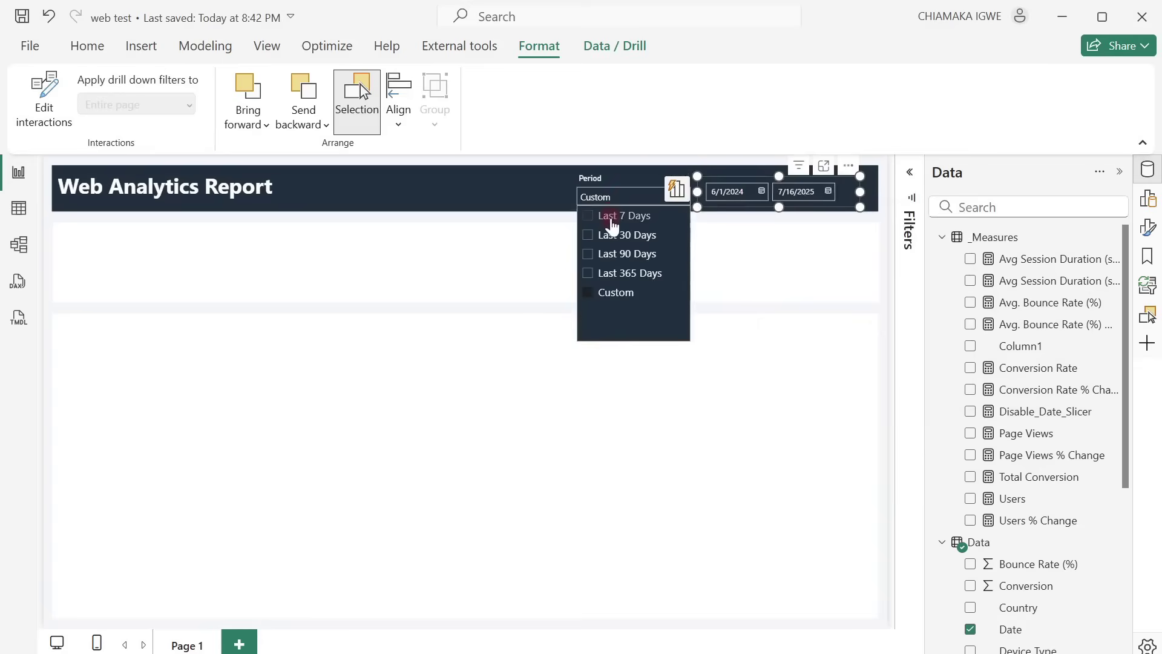
pyautogui.click(613, 219)
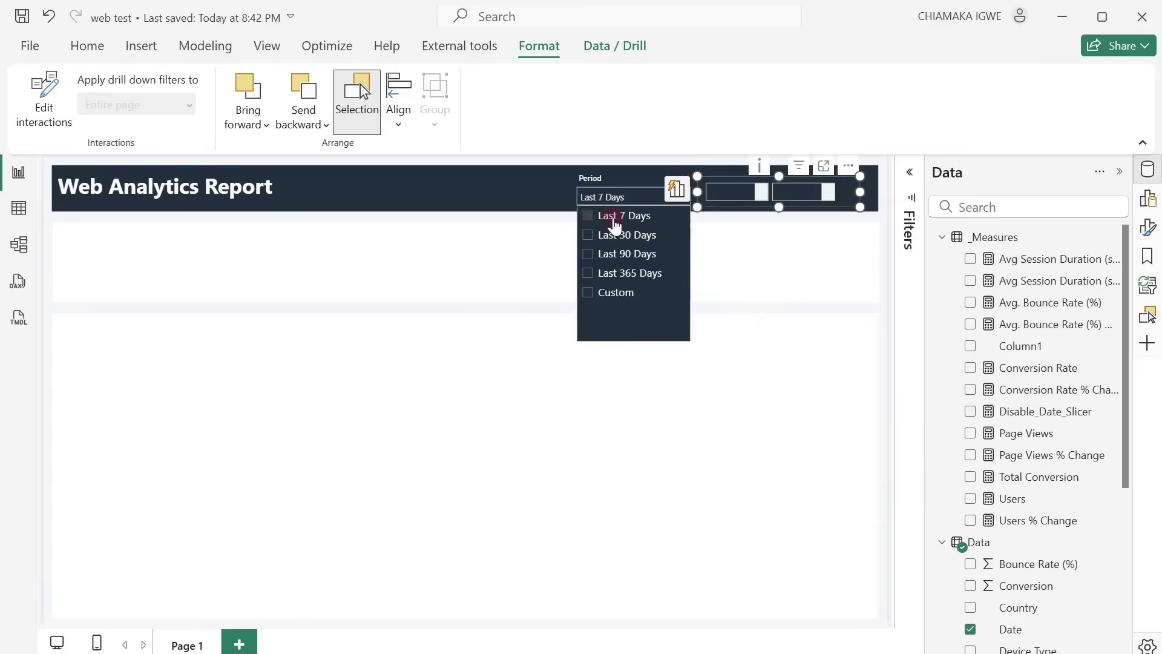
# Step: Insert a new card visual and stretch it across the full white band directly beneath the title banner
pyautogui.click(516, 181)
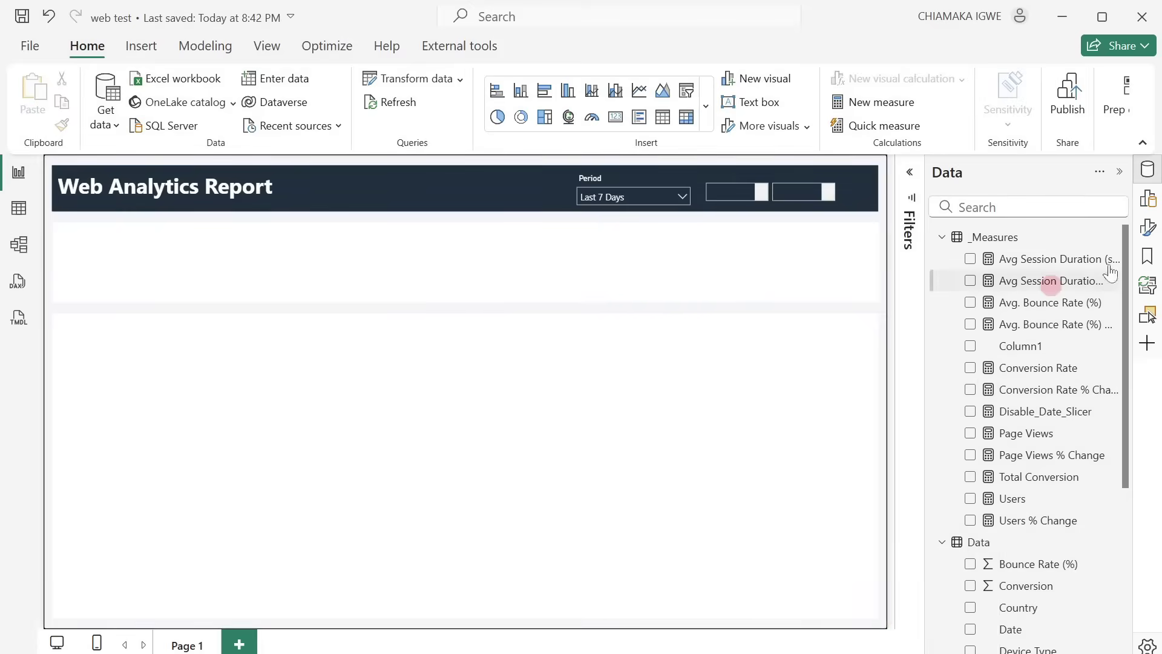
pyautogui.click(709, 121)
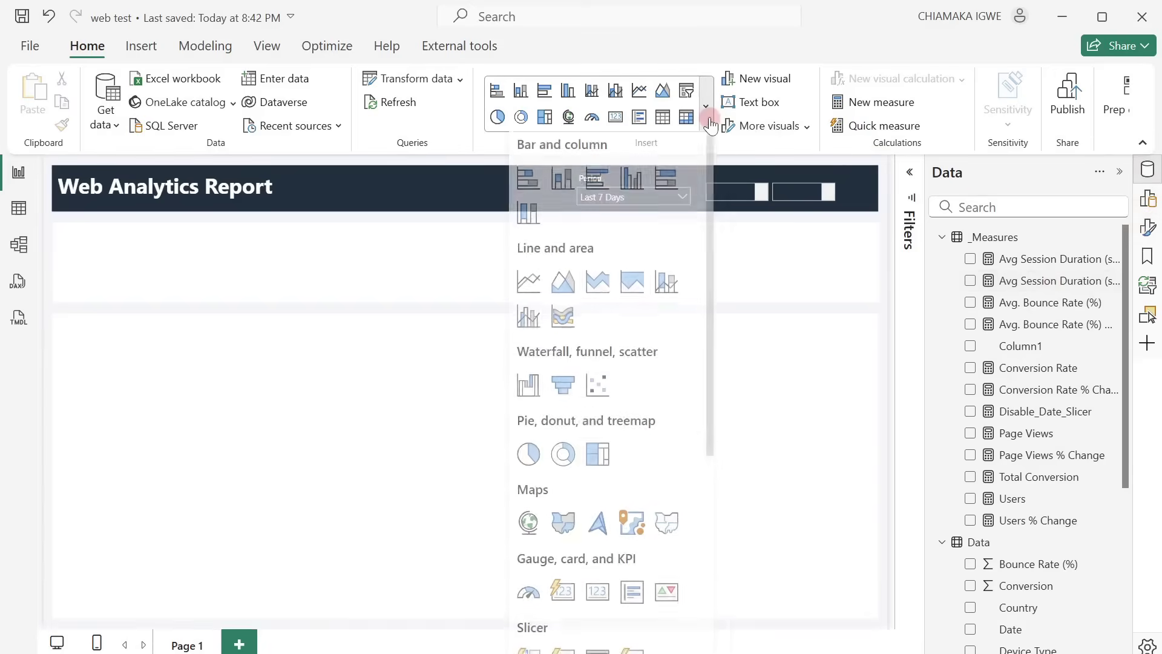
pyautogui.click(563, 598)
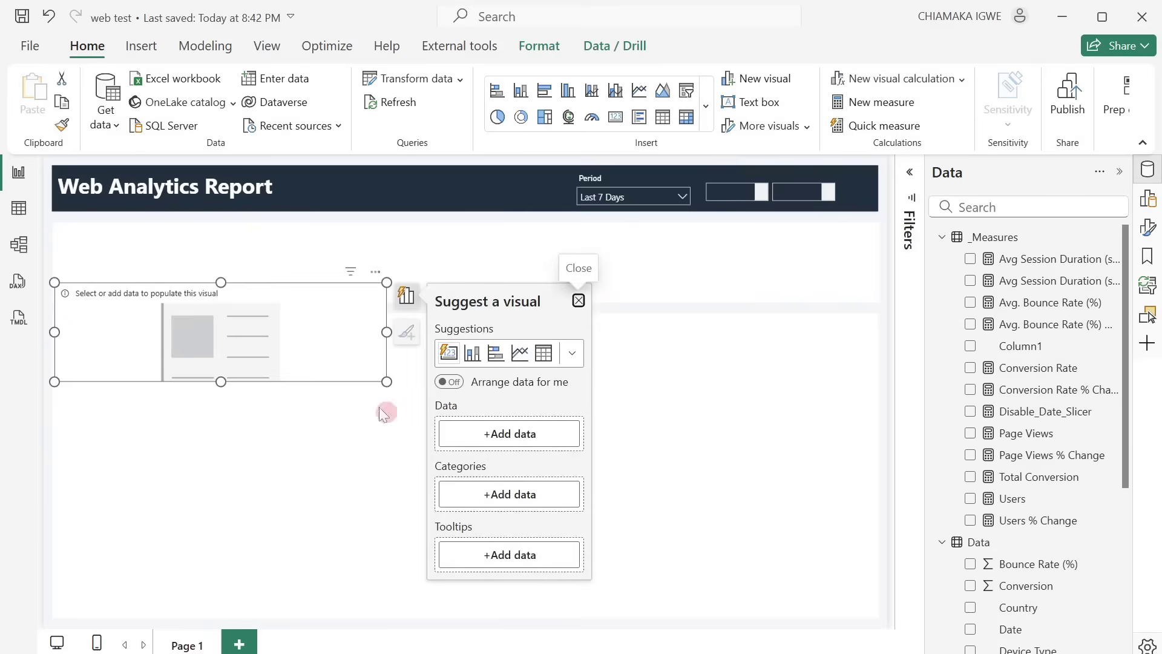
pyautogui.moveTo(328, 355); pyautogui.dragTo(324, 298)
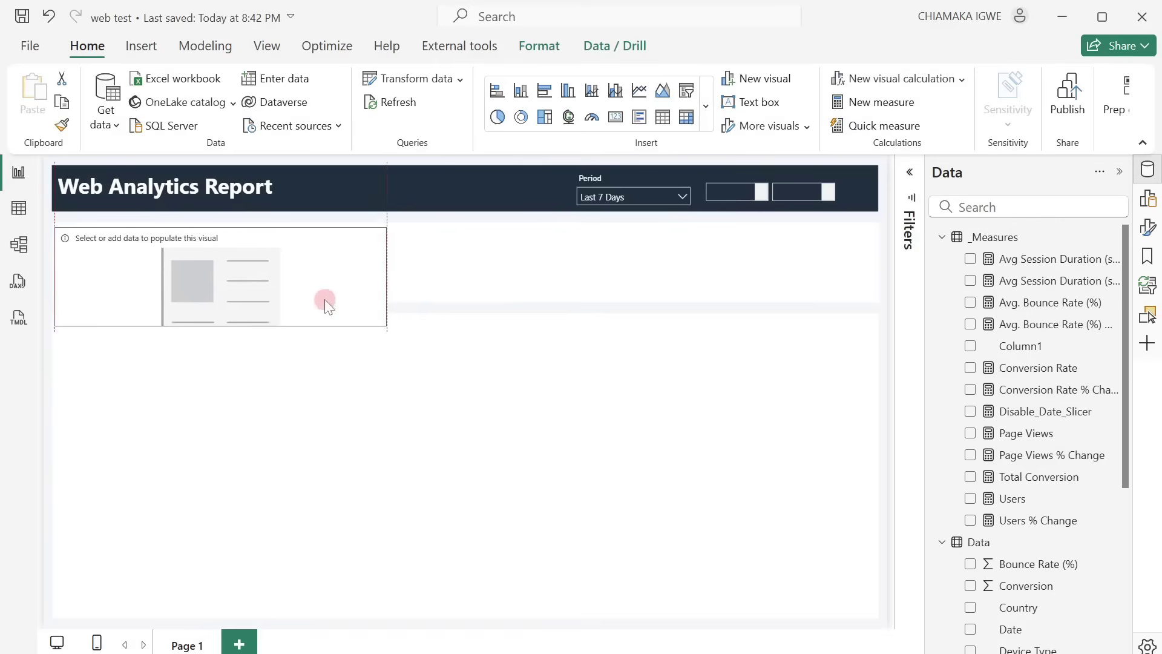
pyautogui.moveTo(387, 327); pyautogui.dragTo(877, 301)
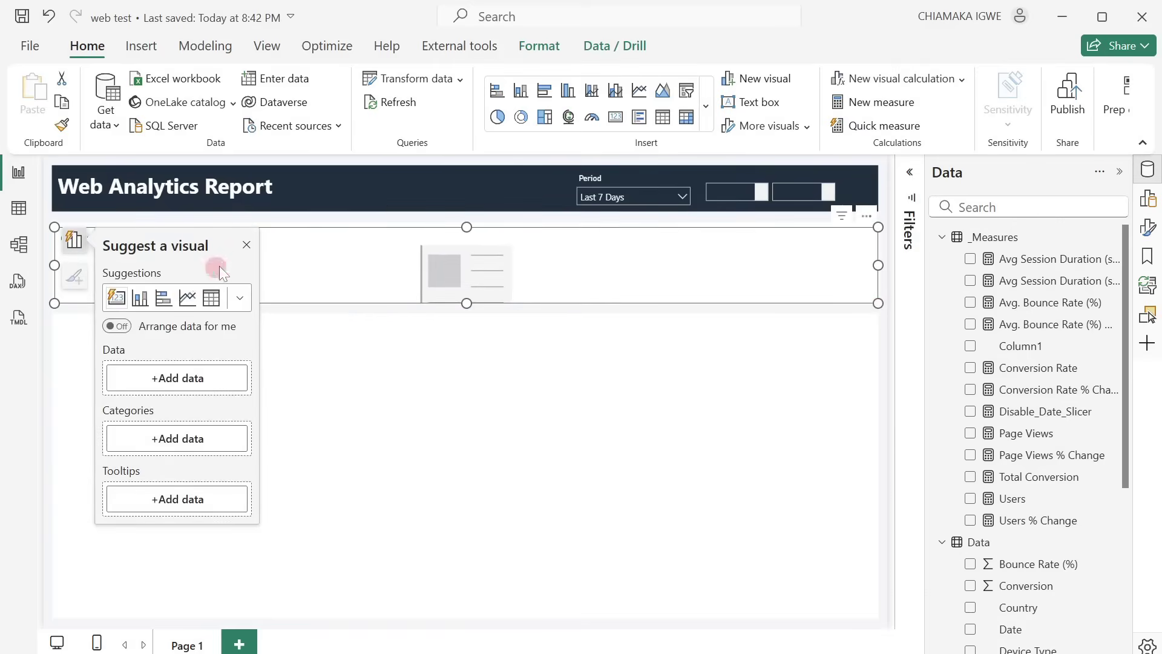
pyautogui.click(246, 244)
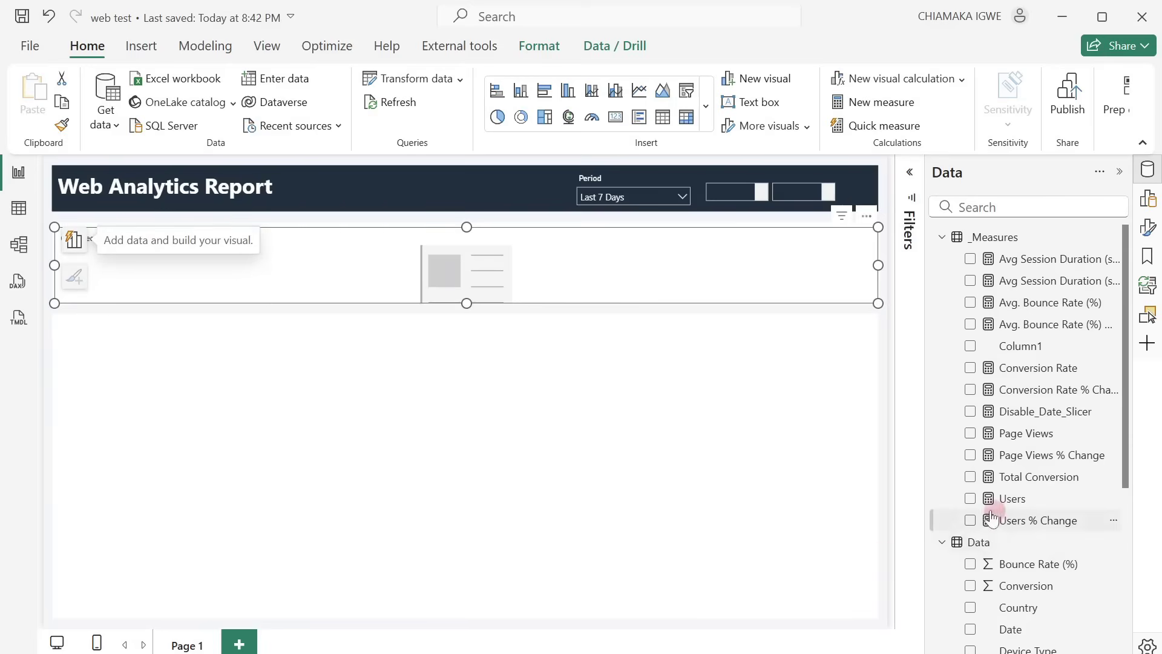
# Step: Add Users, Page Views, Conversion Rate, Avg Session Duration (sec) and Avg. Bounce Rate (%) to the card visual
pyautogui.click(970, 498)
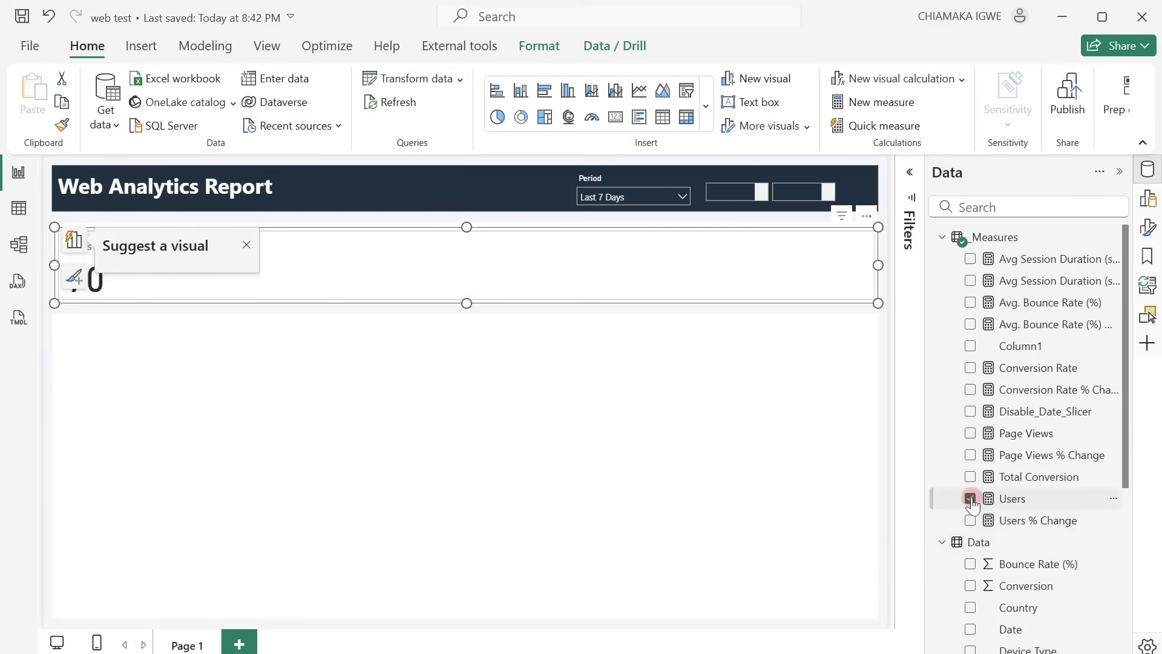
pyautogui.click(969, 434)
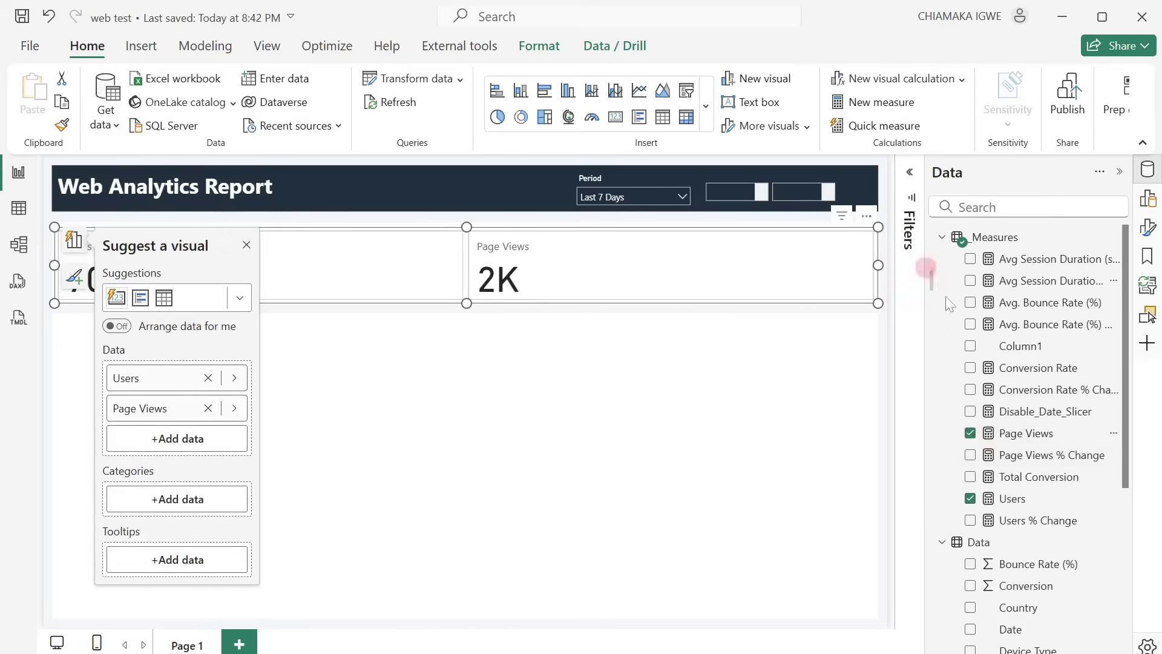
pyautogui.click(970, 369)
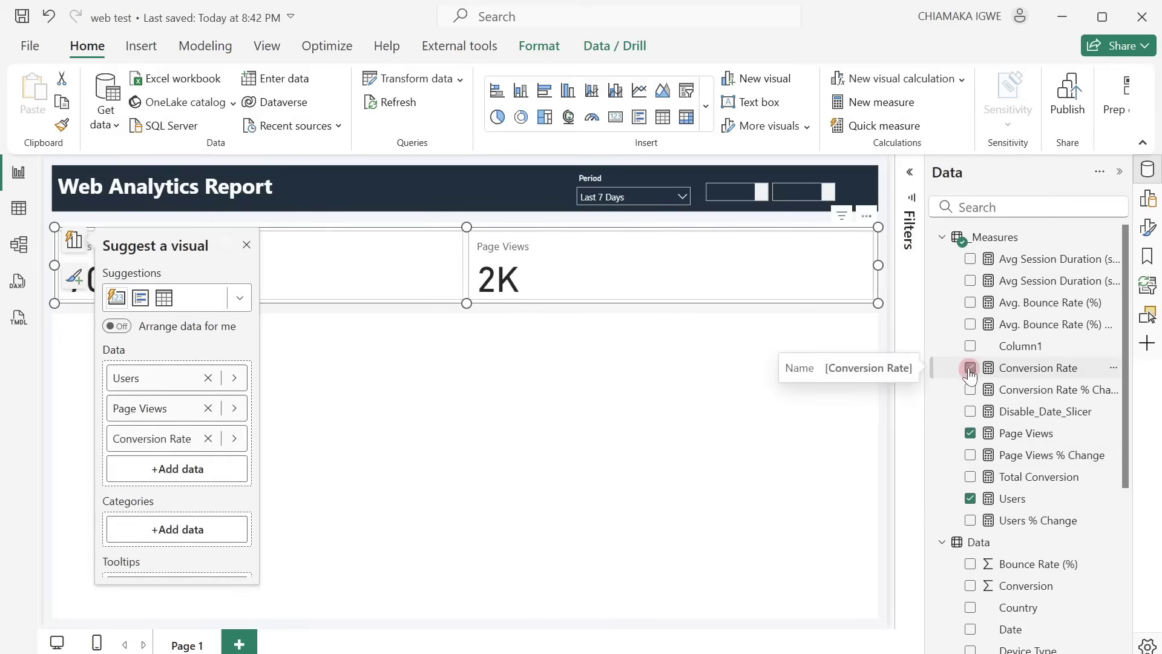
pyautogui.click(971, 269)
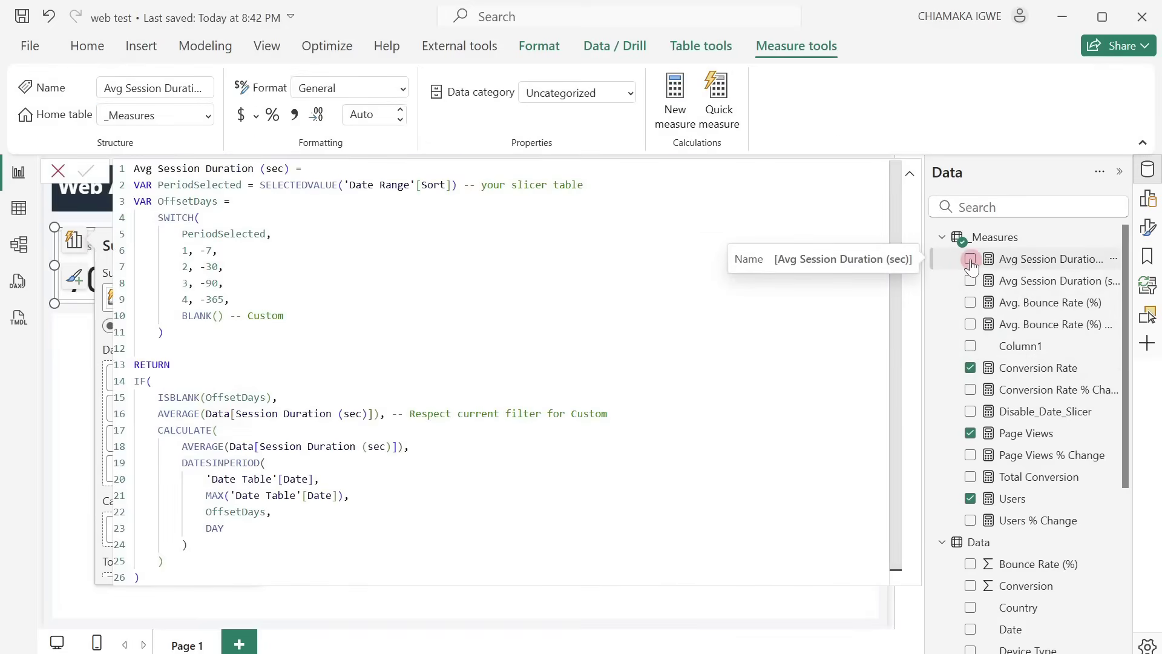
pyautogui.click(971, 259)
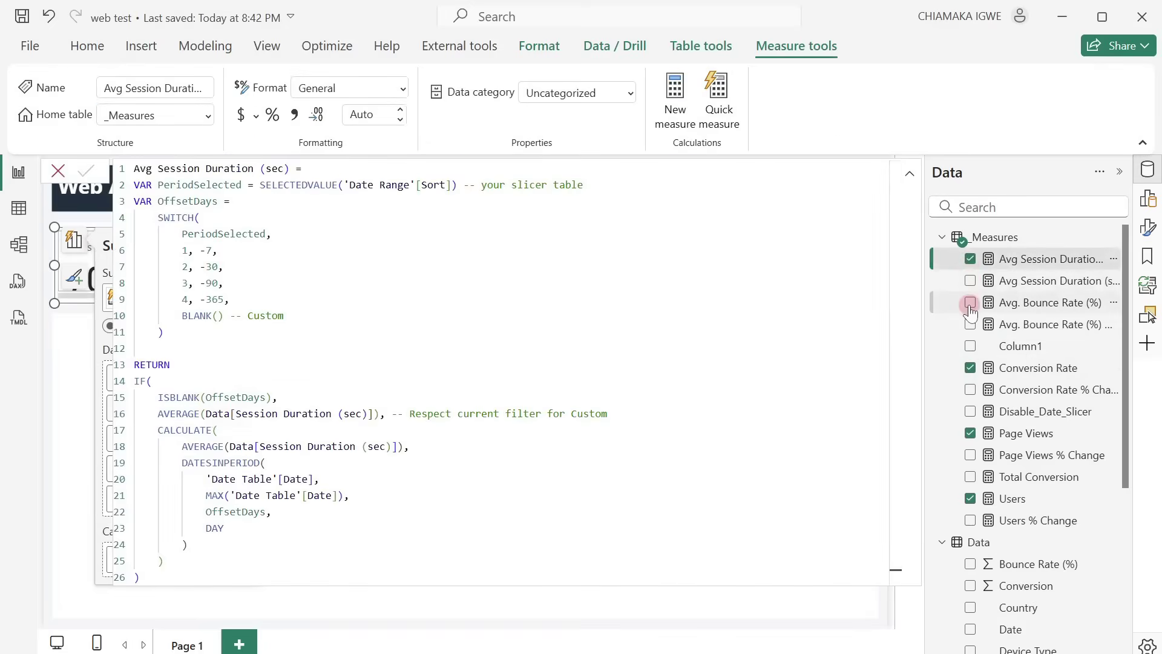
pyautogui.click(970, 303)
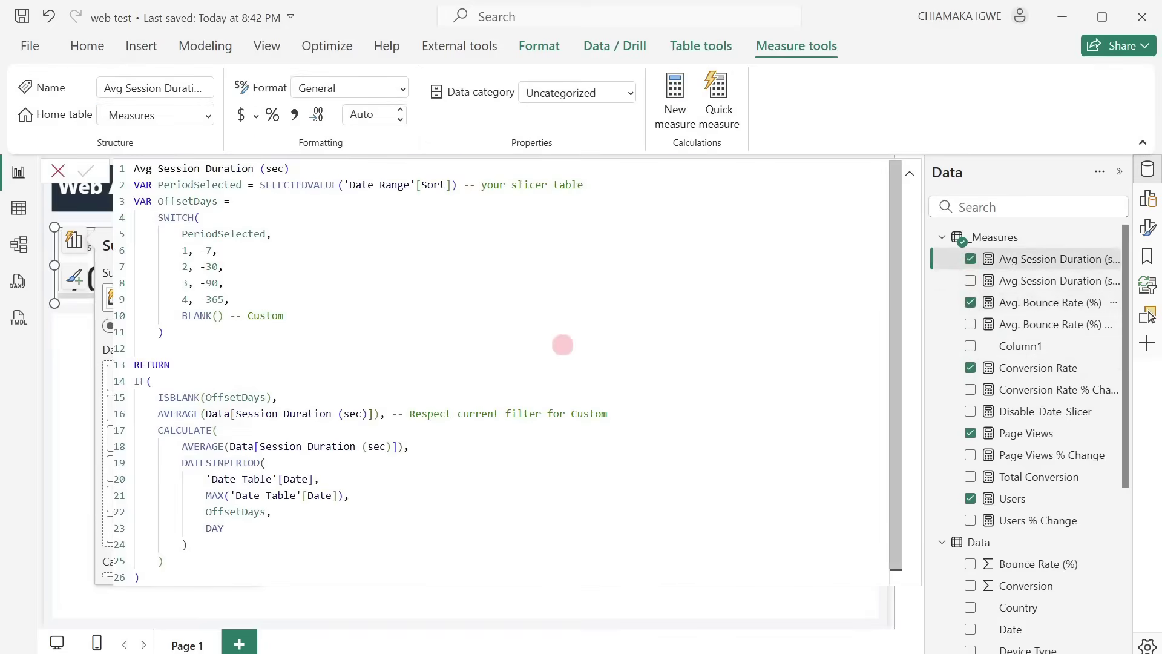
pyautogui.click(58, 172)
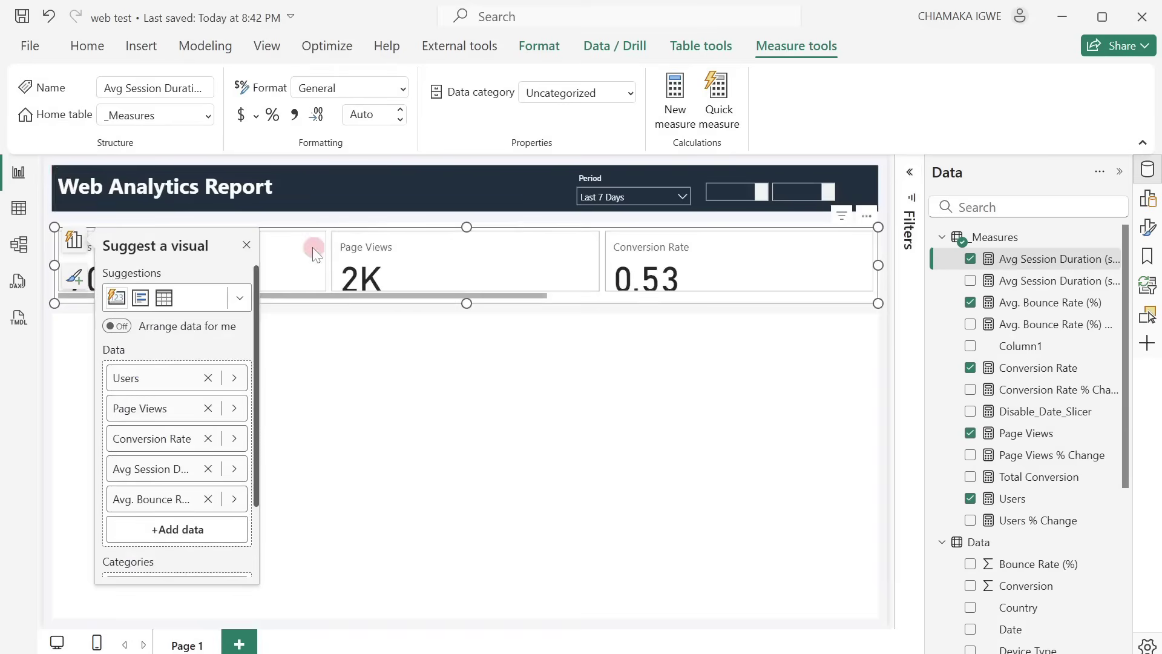
pyautogui.click(248, 245)
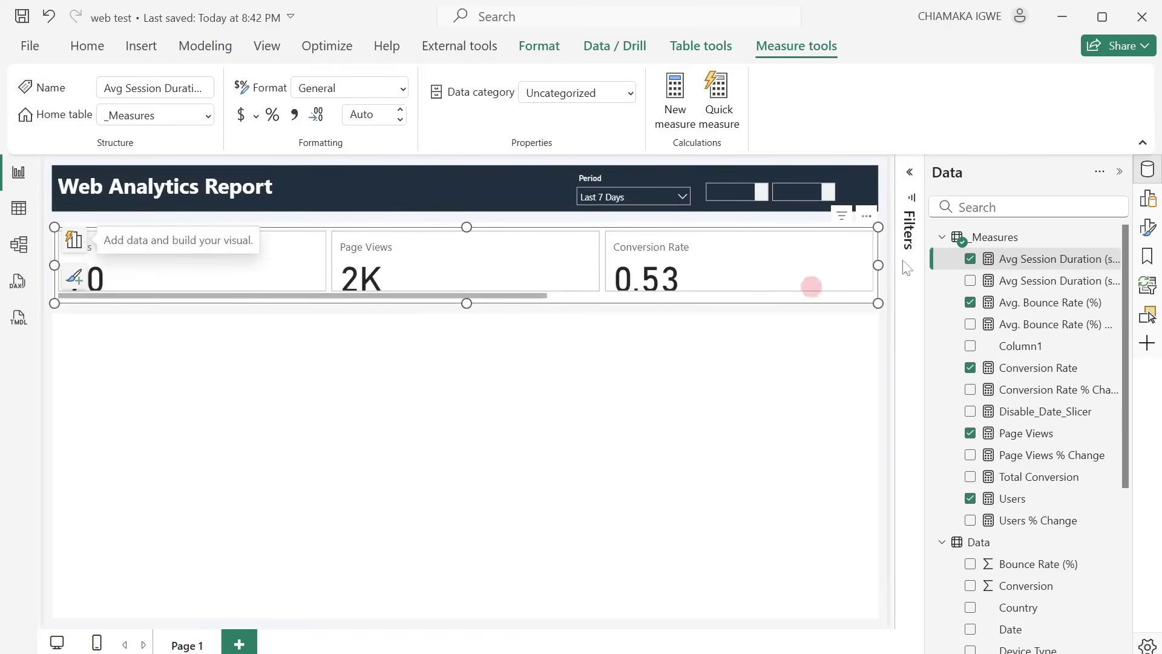
# Step: Set the card visual's layout to show a maximum of 5 cards
pyautogui.click(1148, 227)
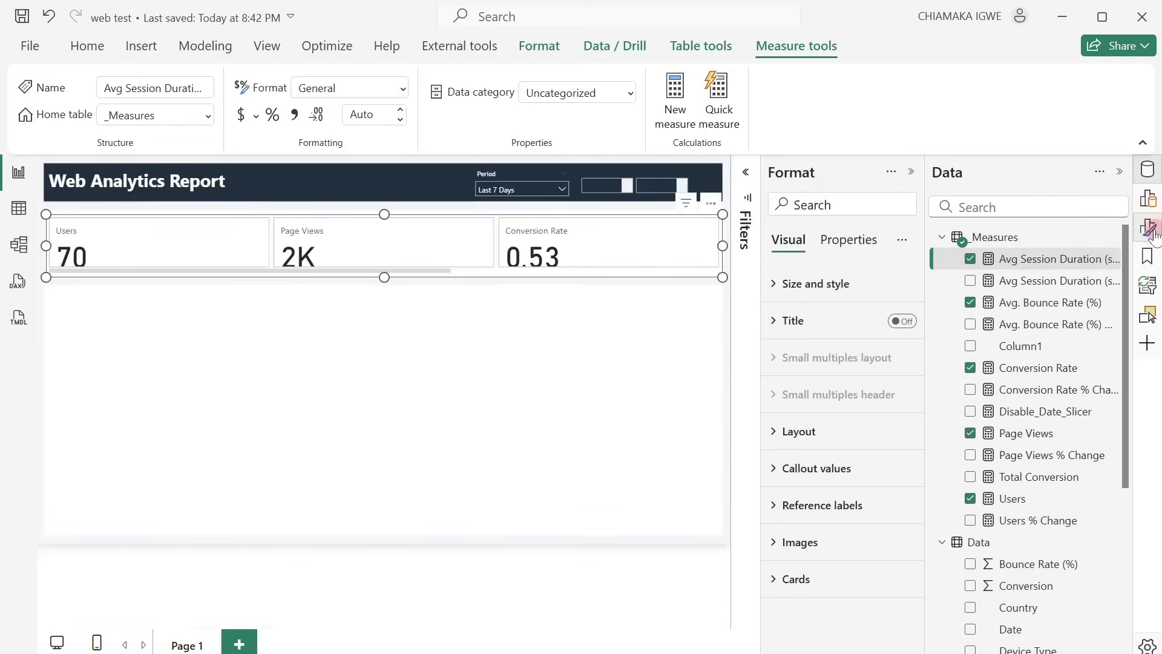
pyautogui.click(775, 431)
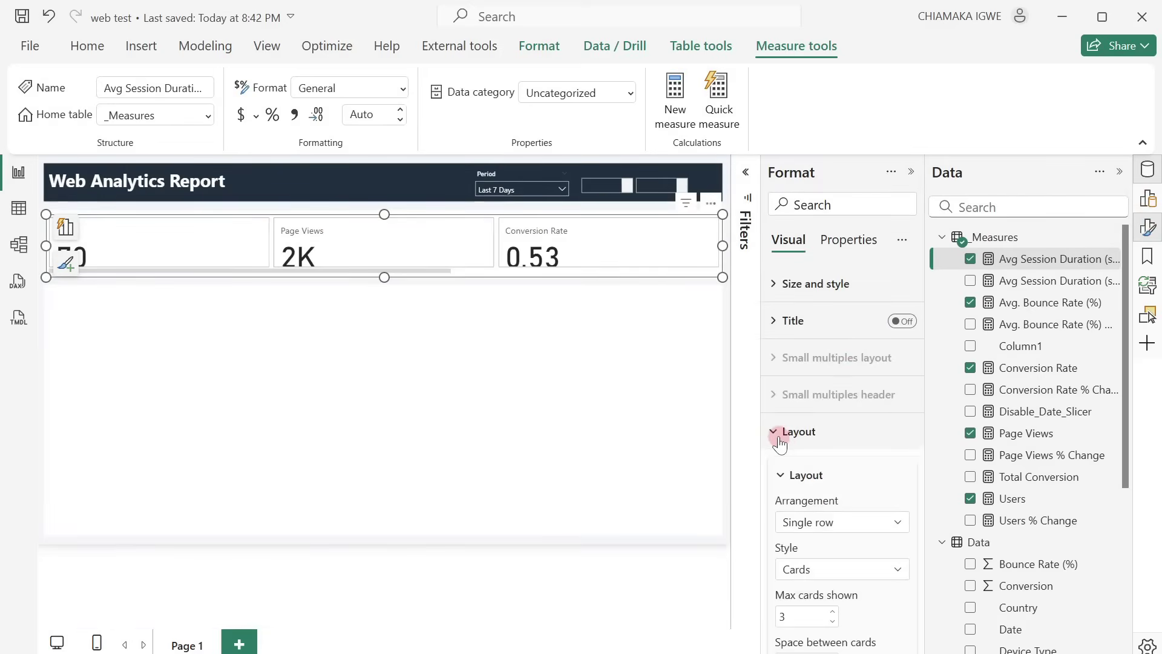
pyautogui.scroll(-4, 779, 443)
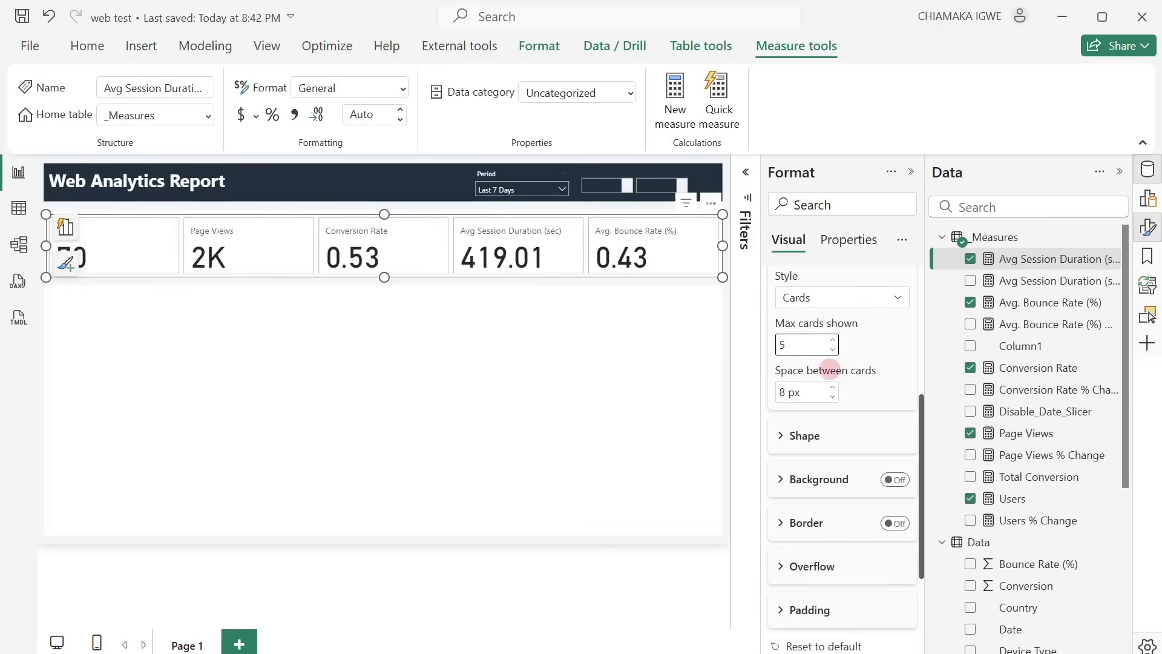
# Step: Format the Conversion Rate measure as a percentage with 2 decimal places
pyautogui.scroll(4, 830, 369)
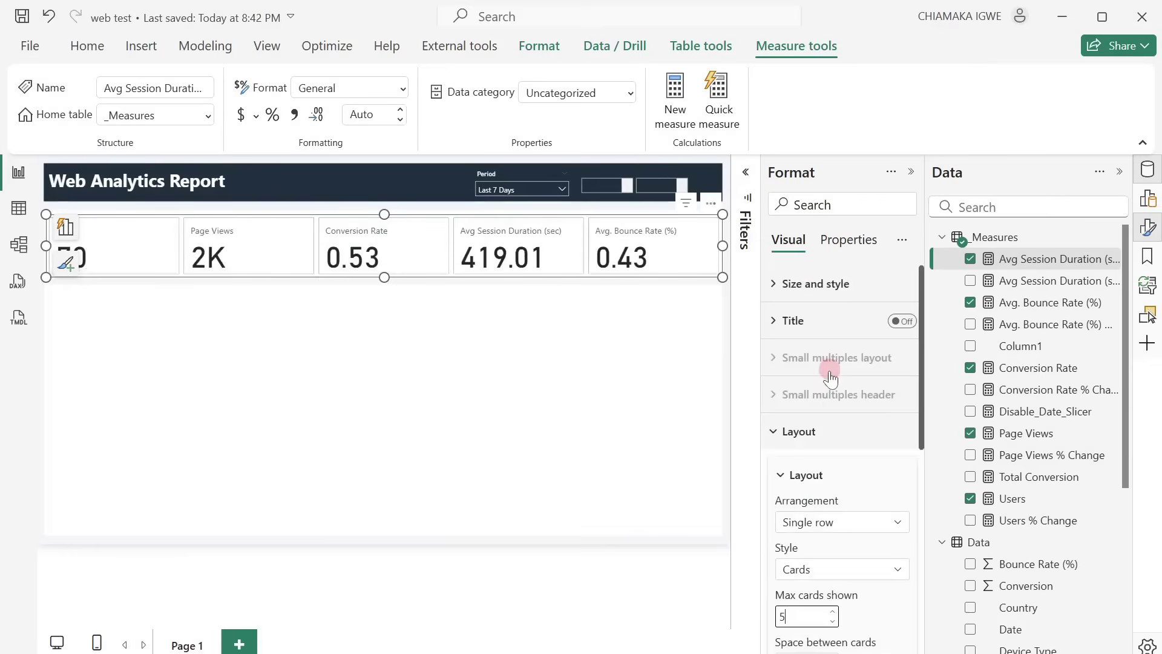
pyautogui.click(911, 172)
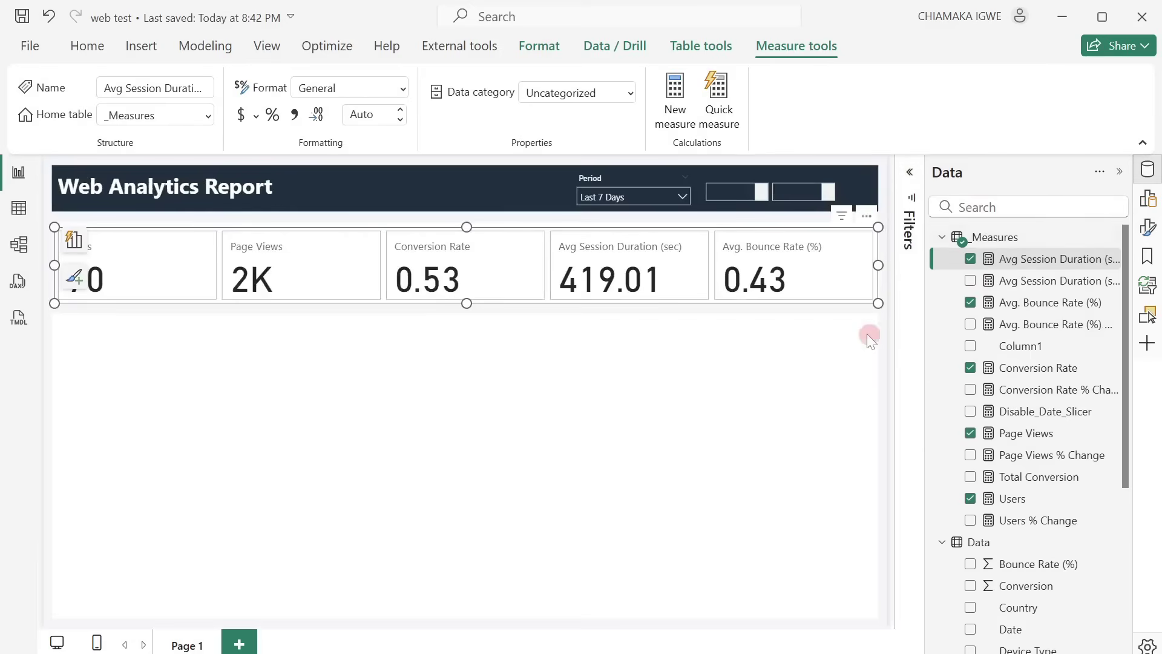
pyautogui.click(1058, 370)
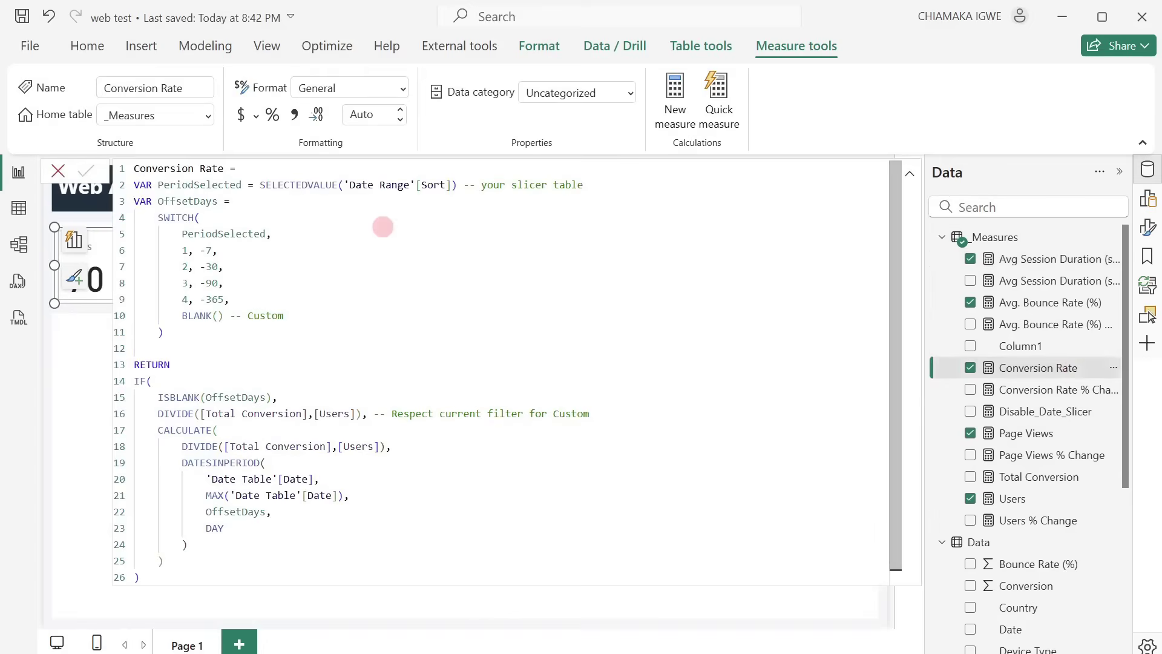
pyautogui.click(60, 171)
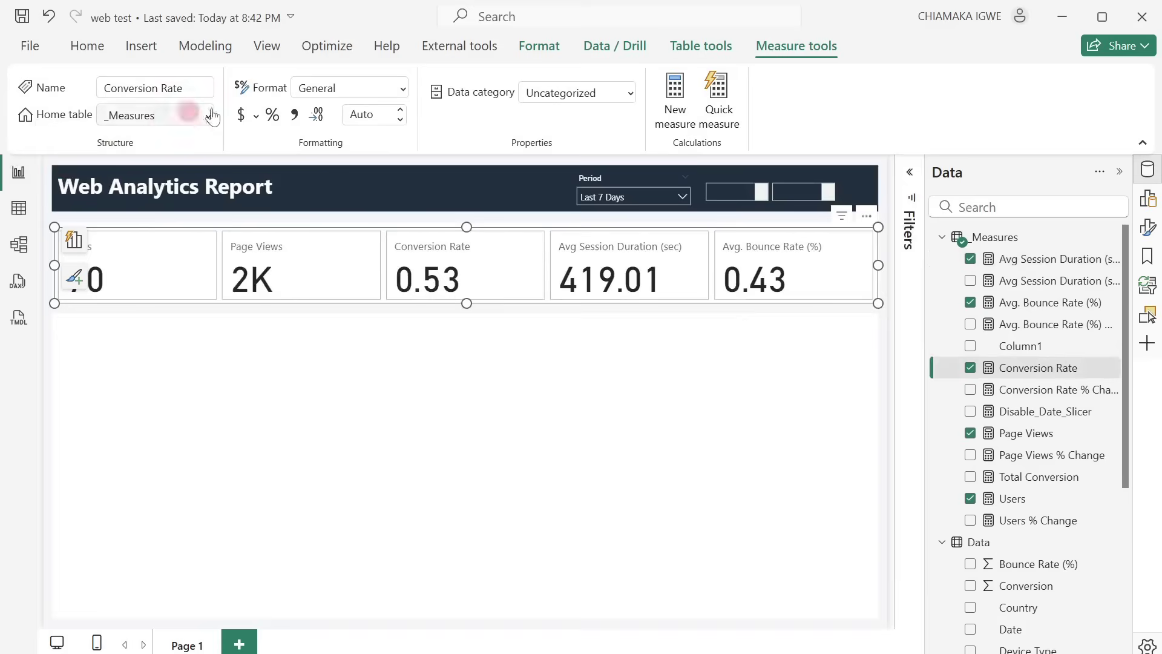
pyautogui.click(271, 116)
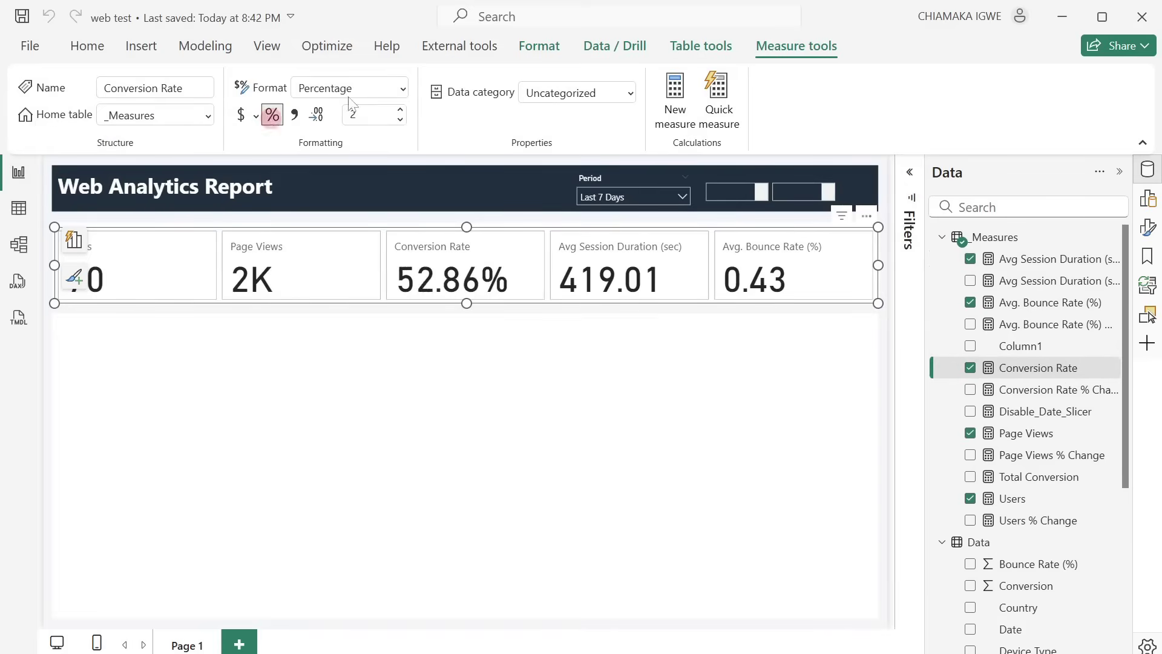
pyautogui.click(535, 246)
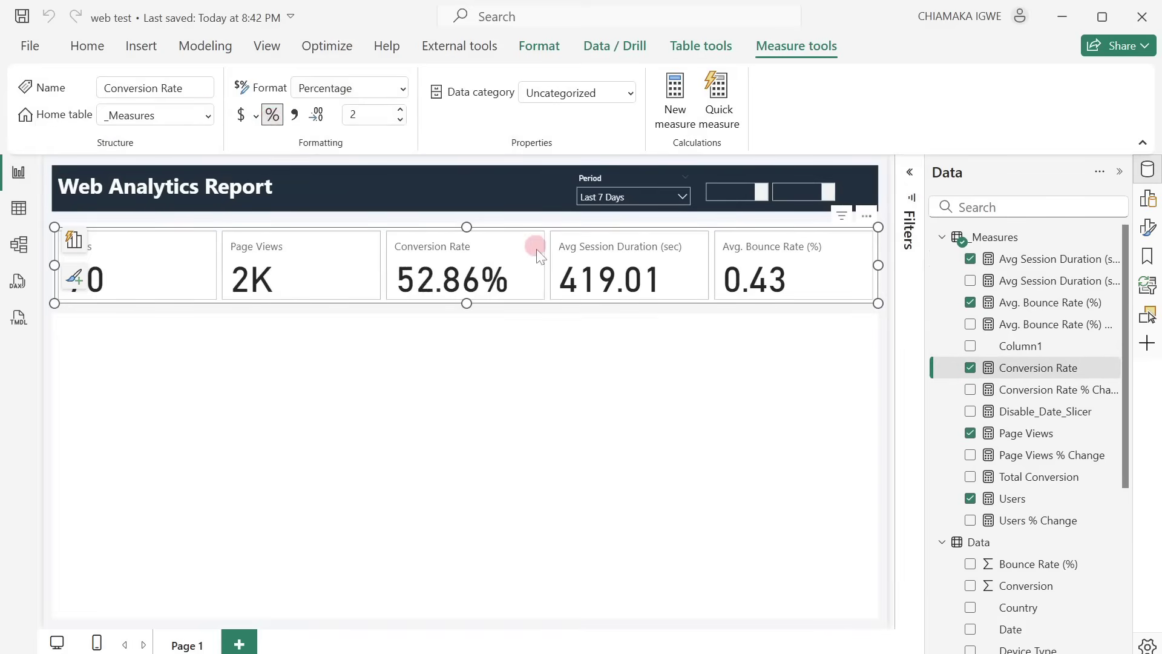
# Step: Format the Avg. Bounce Rate (%) measure as a percentage with 2 decimal places
pyautogui.click(998, 303)
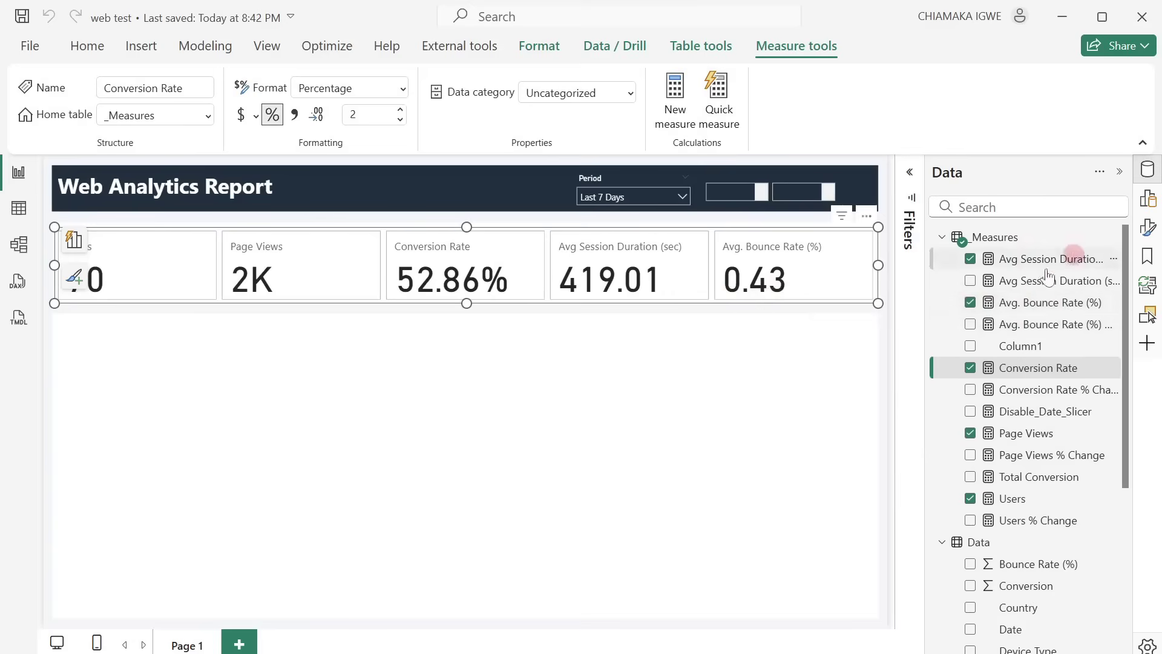
pyautogui.click(1034, 309)
pyautogui.click(273, 117)
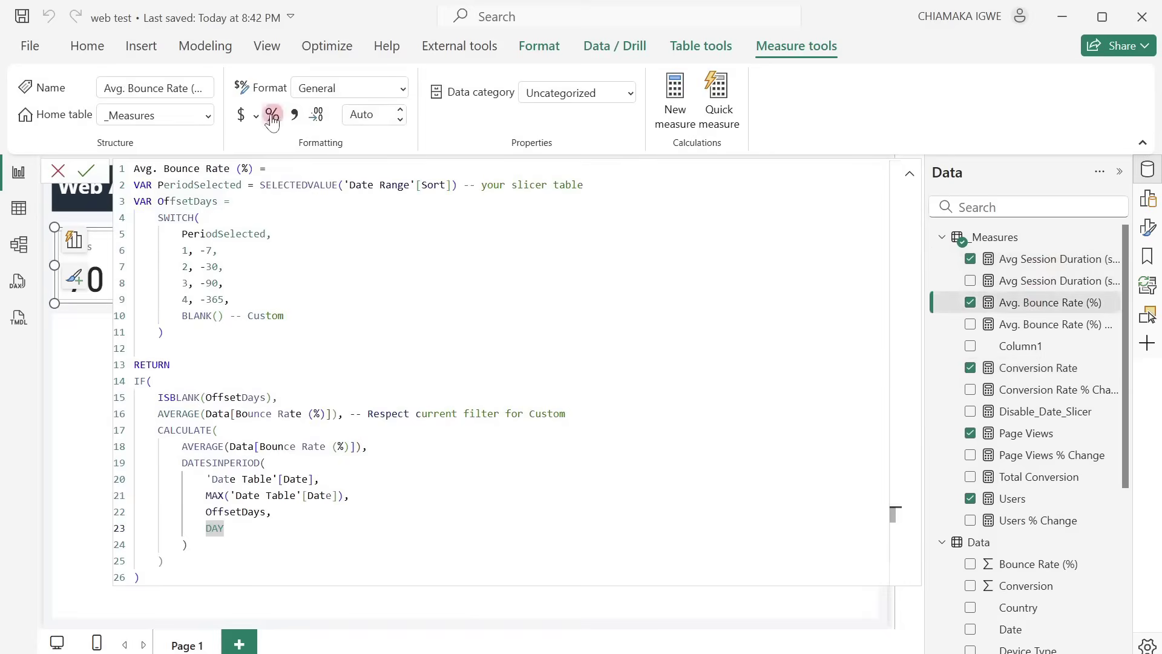
pyautogui.click(63, 180)
pyautogui.click(272, 115)
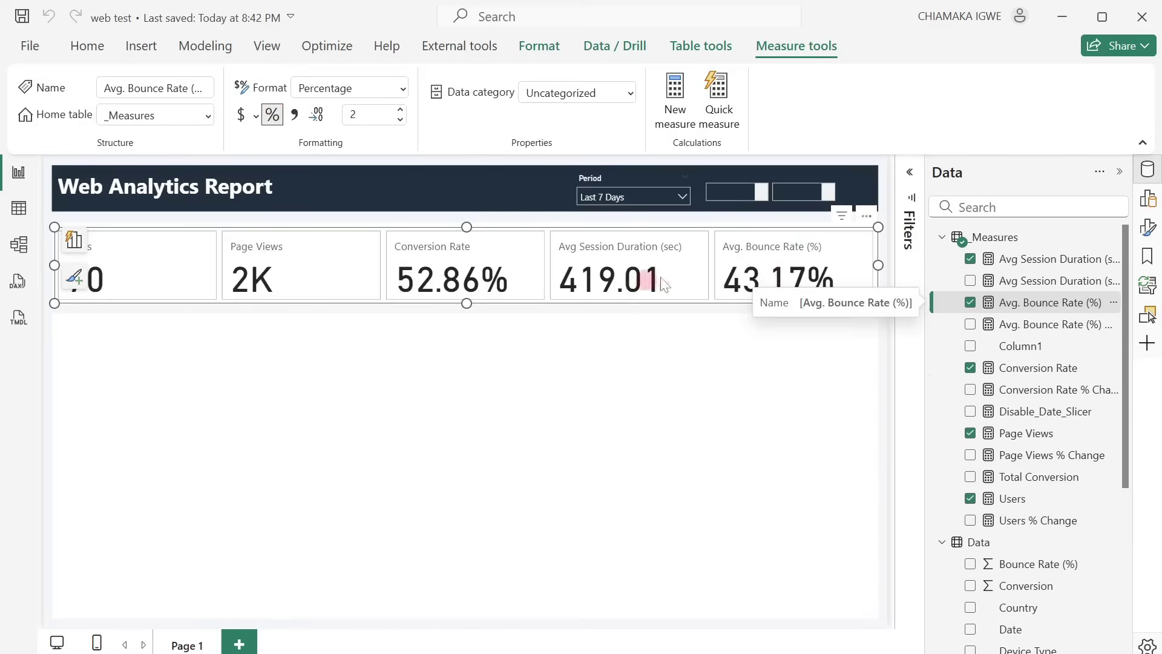
# Step: Set the Avg Session Duration (sec) measure to show 0 decimal places
pyautogui.click(1039, 258)
pyautogui.click(381, 115)
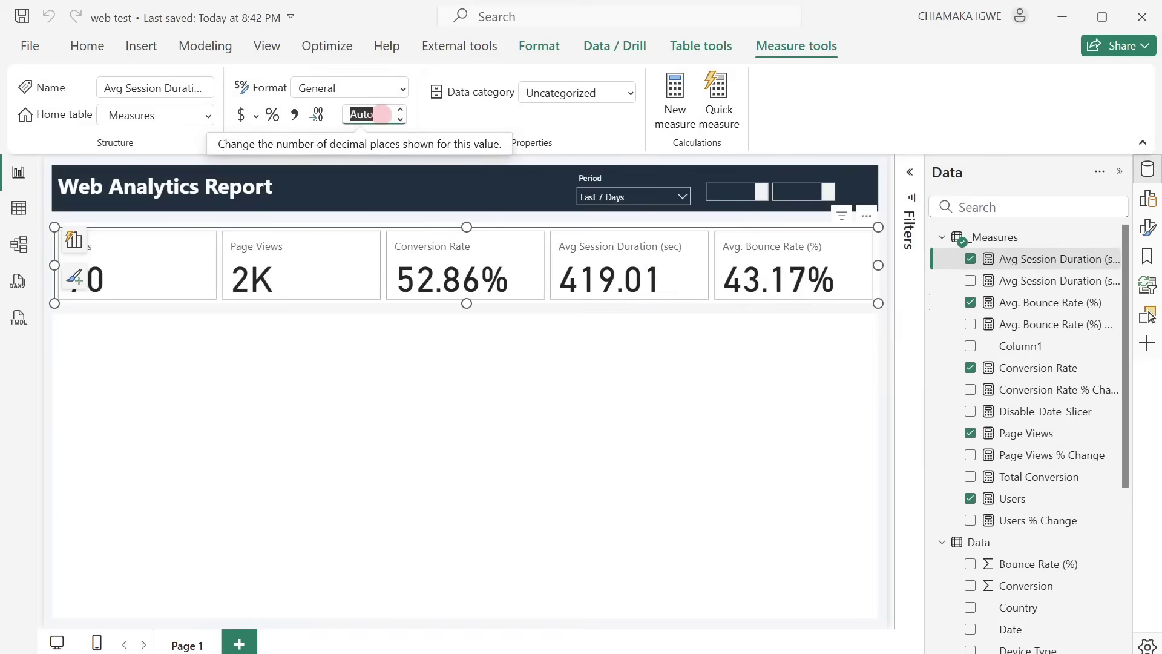
pyautogui.press('Return')
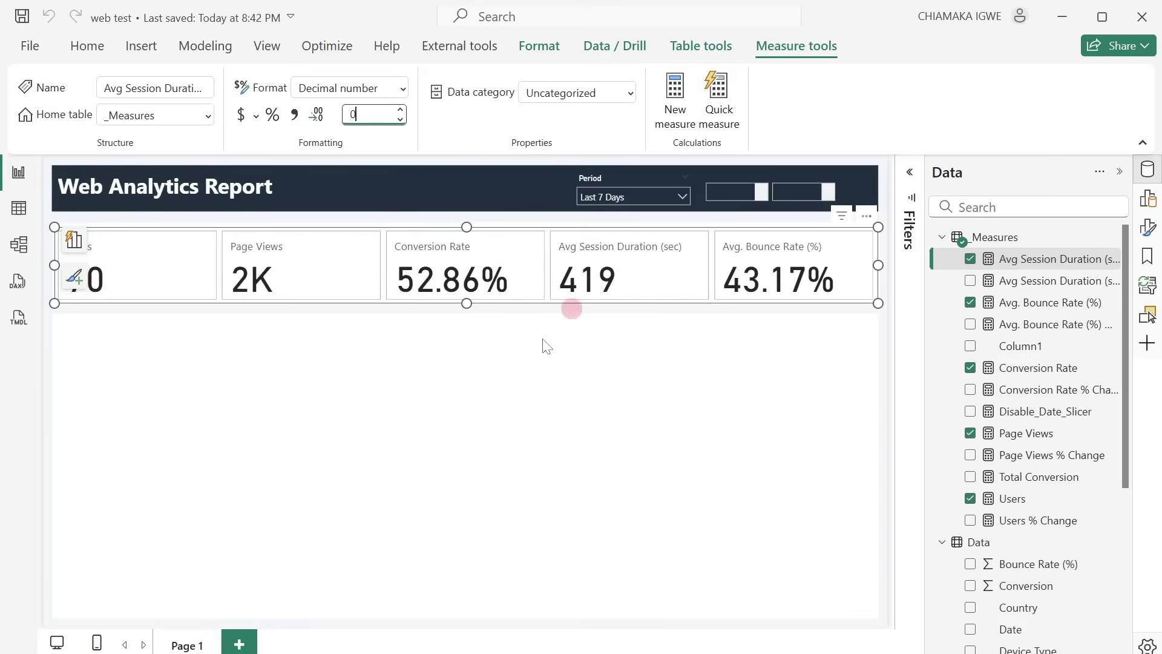
pyautogui.click(337, 321)
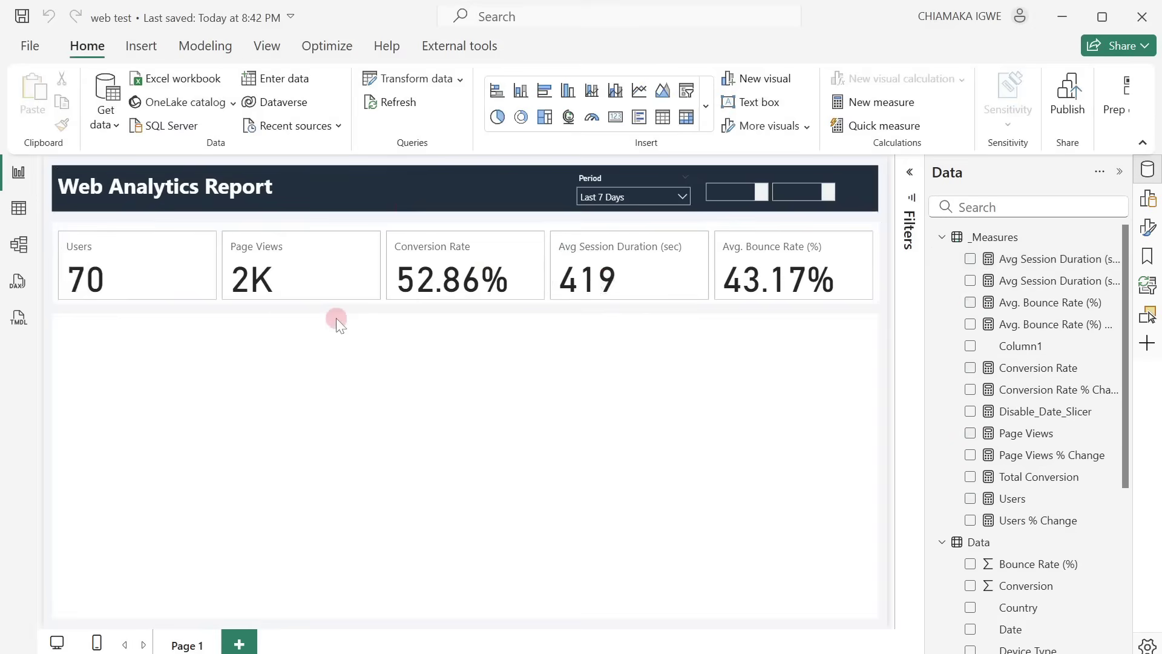
# Step: Set the card visual's callout values for all series to font size 30 with centred horizontal alignment
pyautogui.click(870, 285)
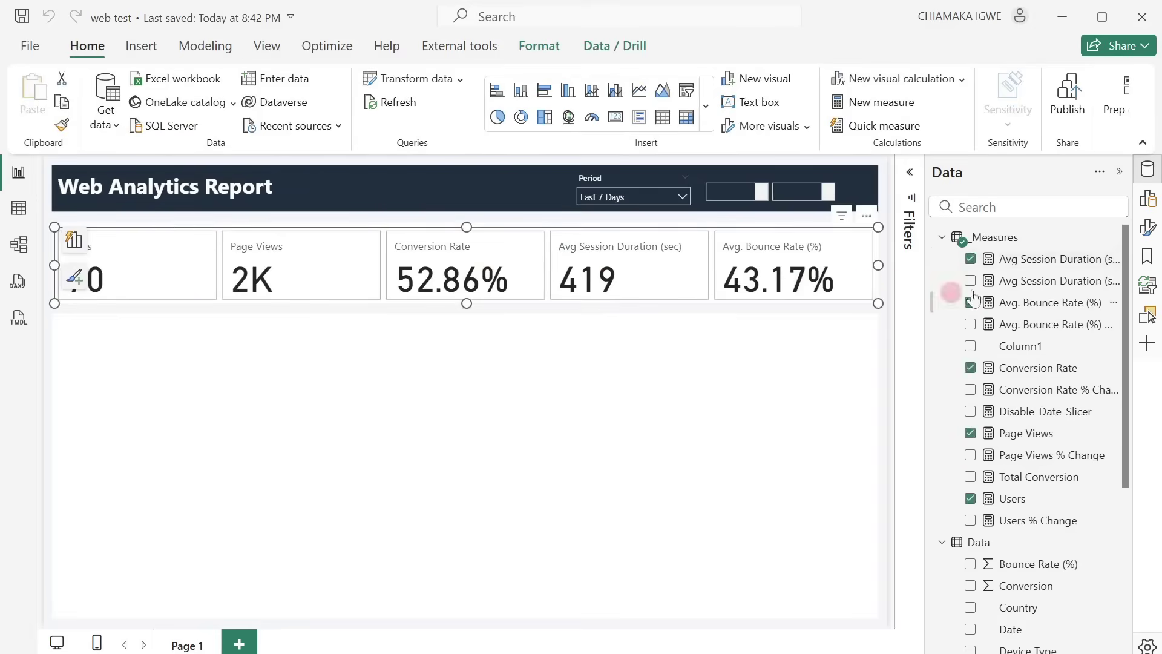
pyautogui.click(1147, 229)
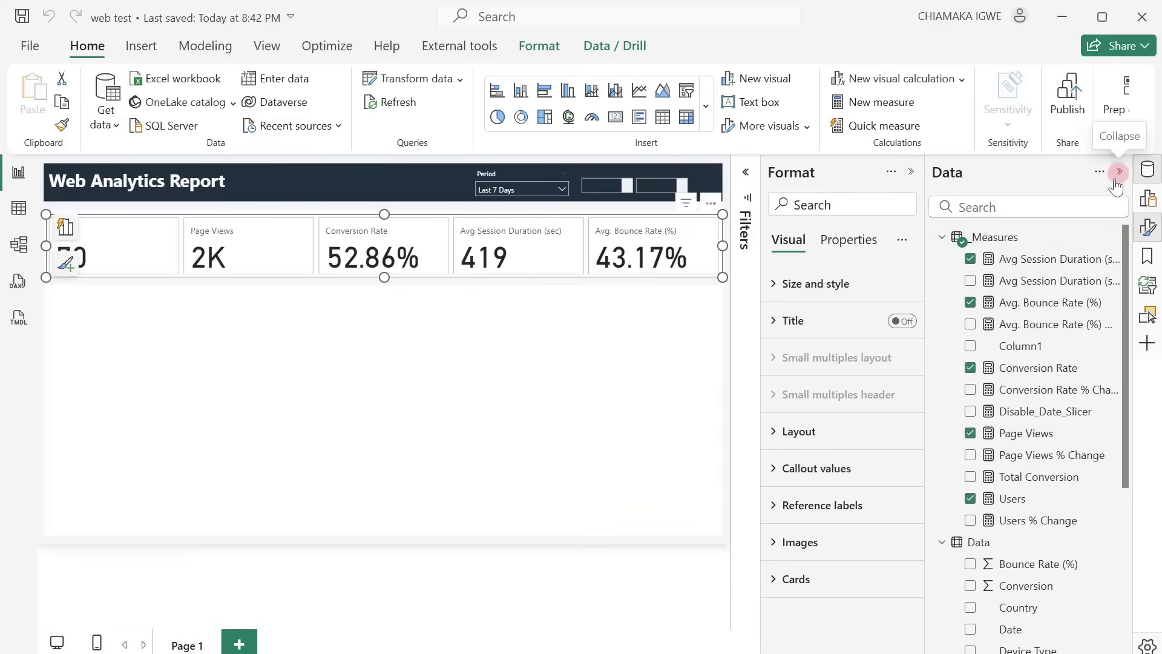
pyautogui.click(1119, 172)
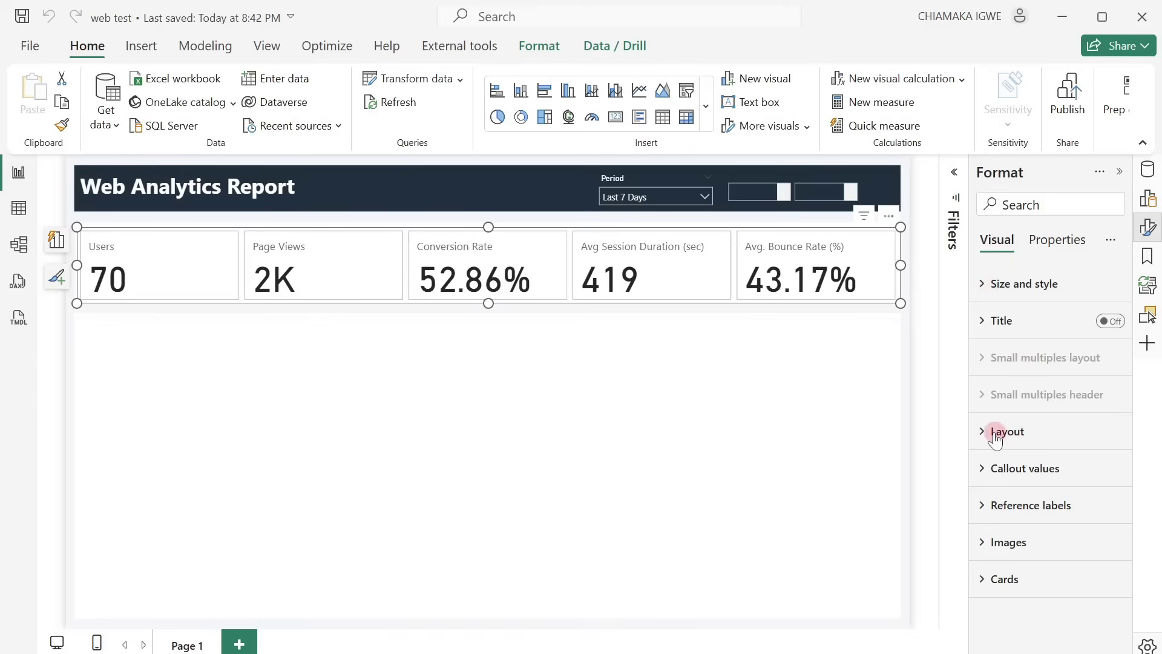
pyautogui.click(994, 469)
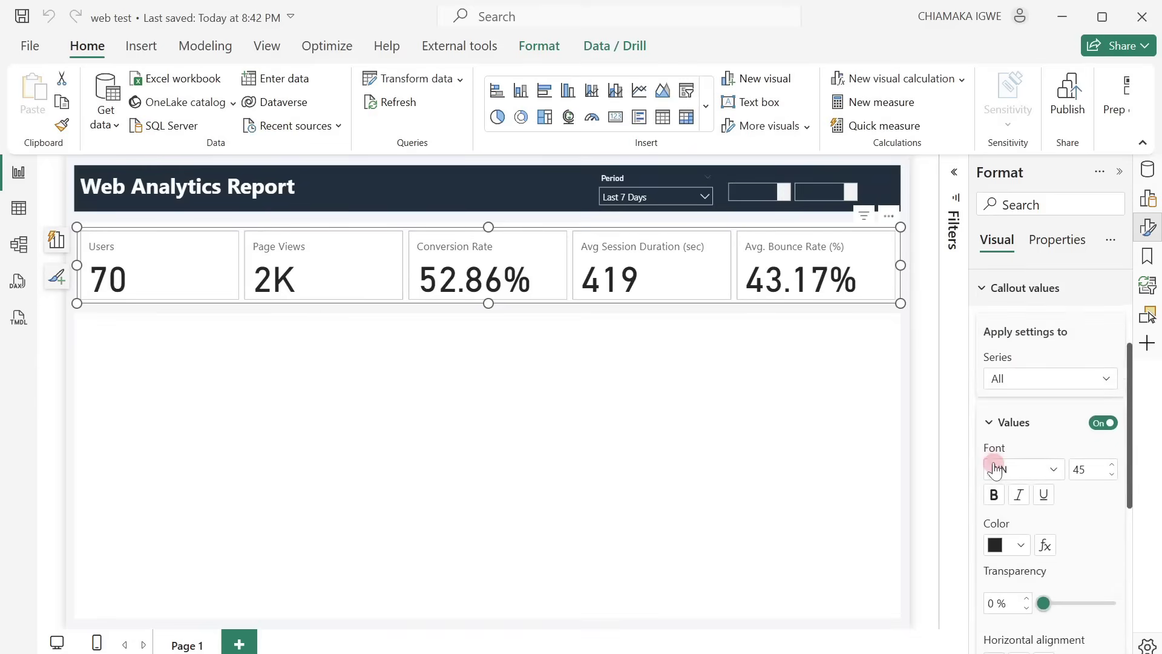
pyautogui.scroll(-1, 992, 470)
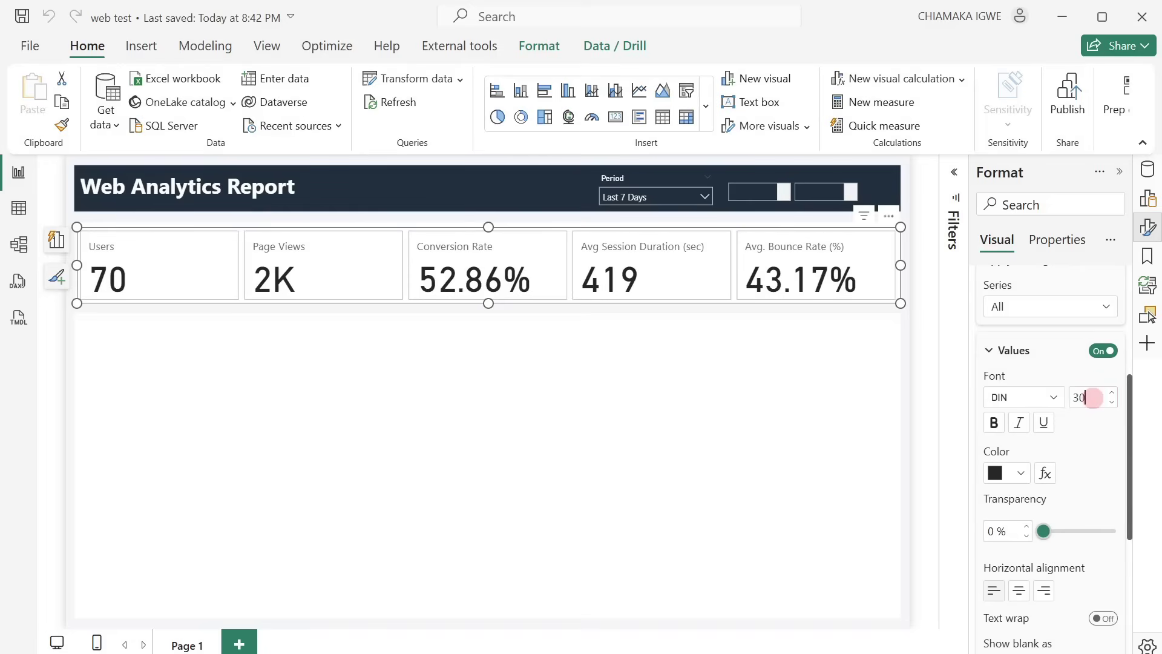
pyautogui.click(1093, 398)
pyautogui.write('30')
pyautogui.press('Return')
pyautogui.click(1029, 591)
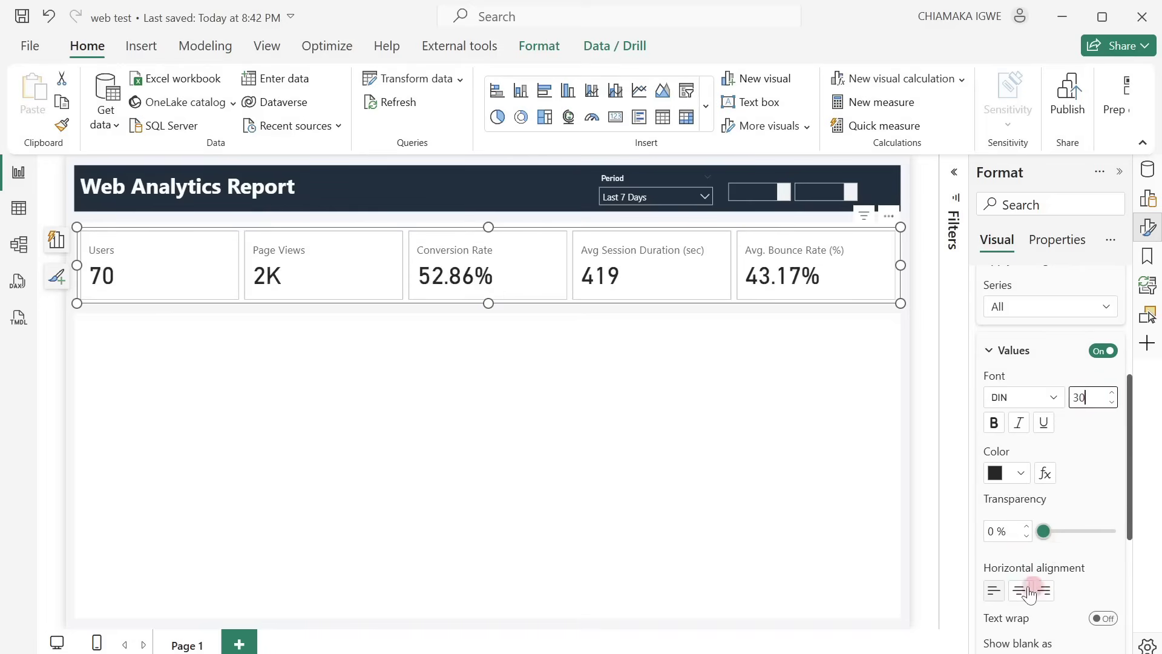
pyautogui.click(1021, 590)
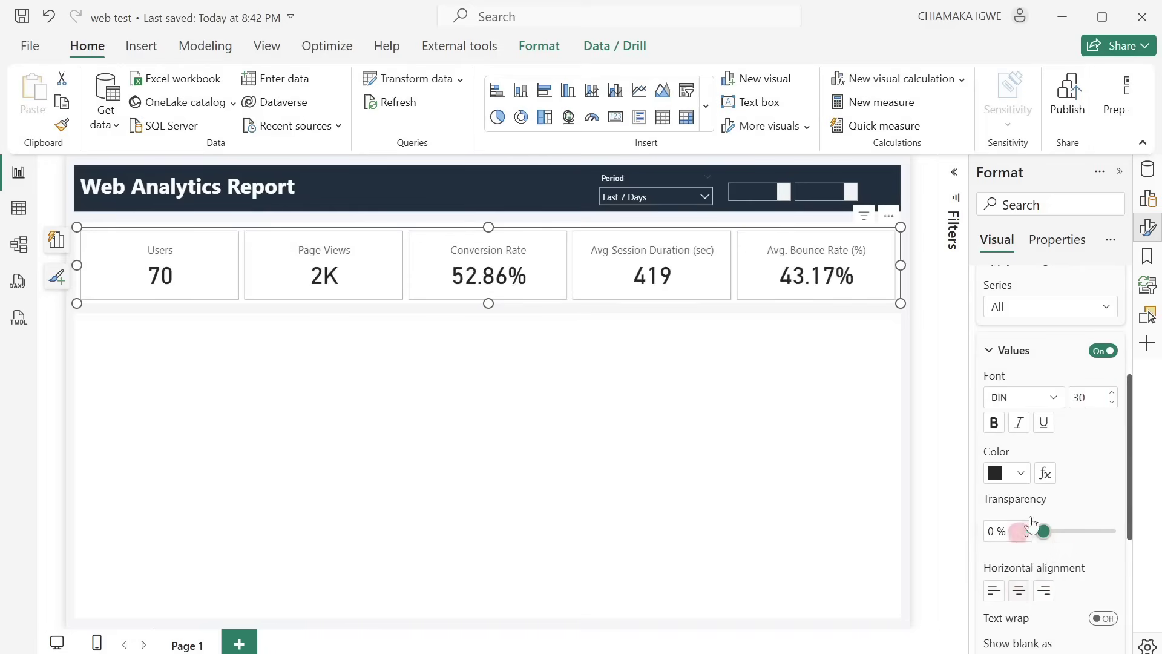
# Step: Set the display units of the Page Views callout value to None
pyautogui.scroll(-2, 1068, 574)
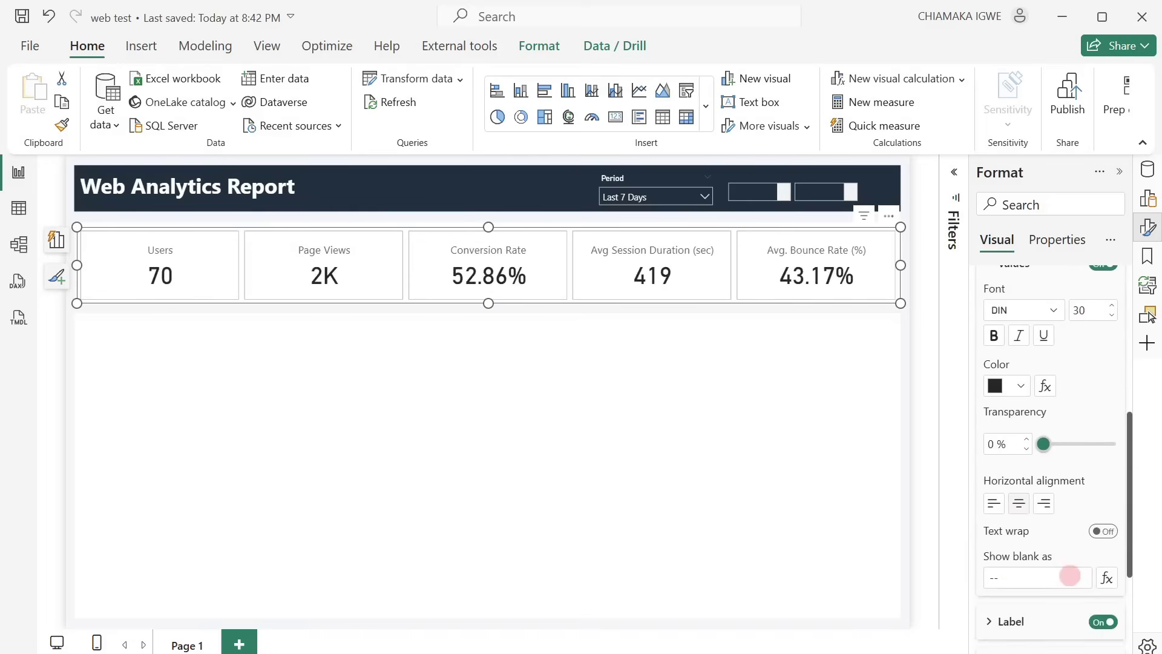
pyautogui.scroll(-2, 1060, 501)
pyautogui.scroll(-1, 1060, 501)
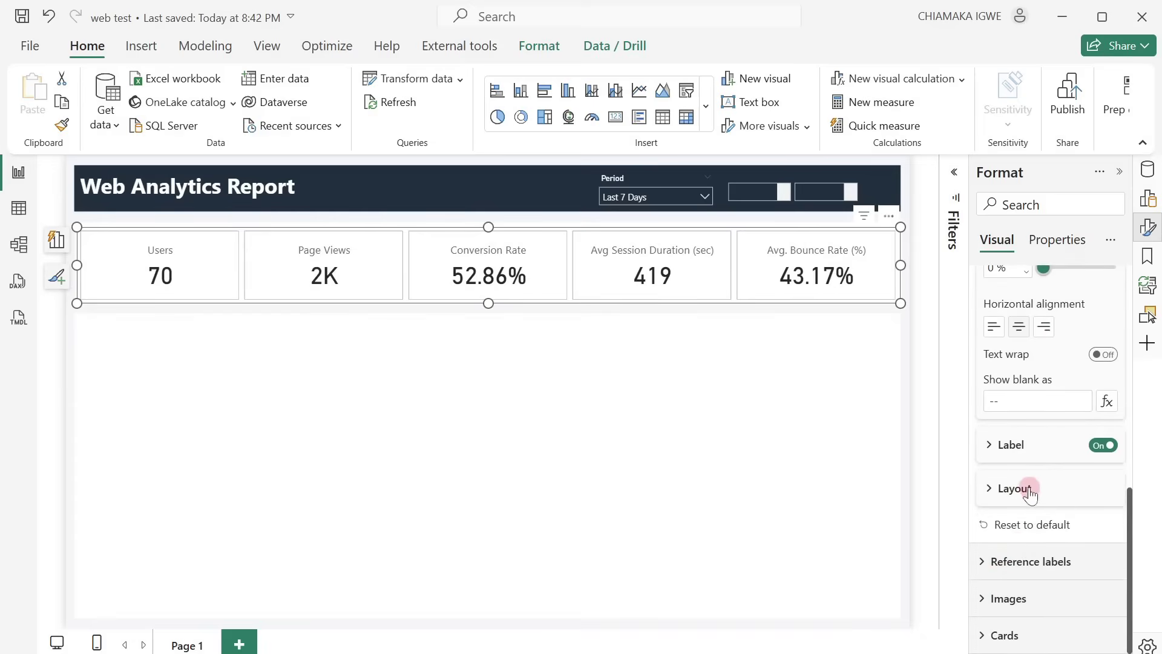
pyautogui.scroll(3, 1029, 493)
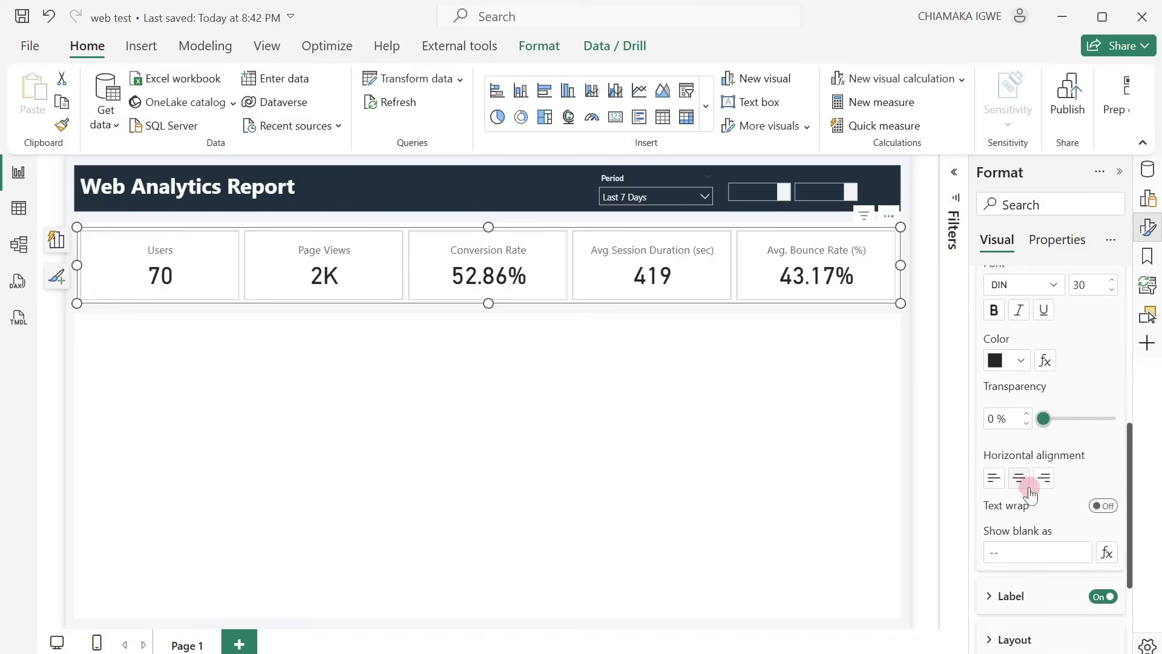
pyautogui.scroll(3, 1030, 493)
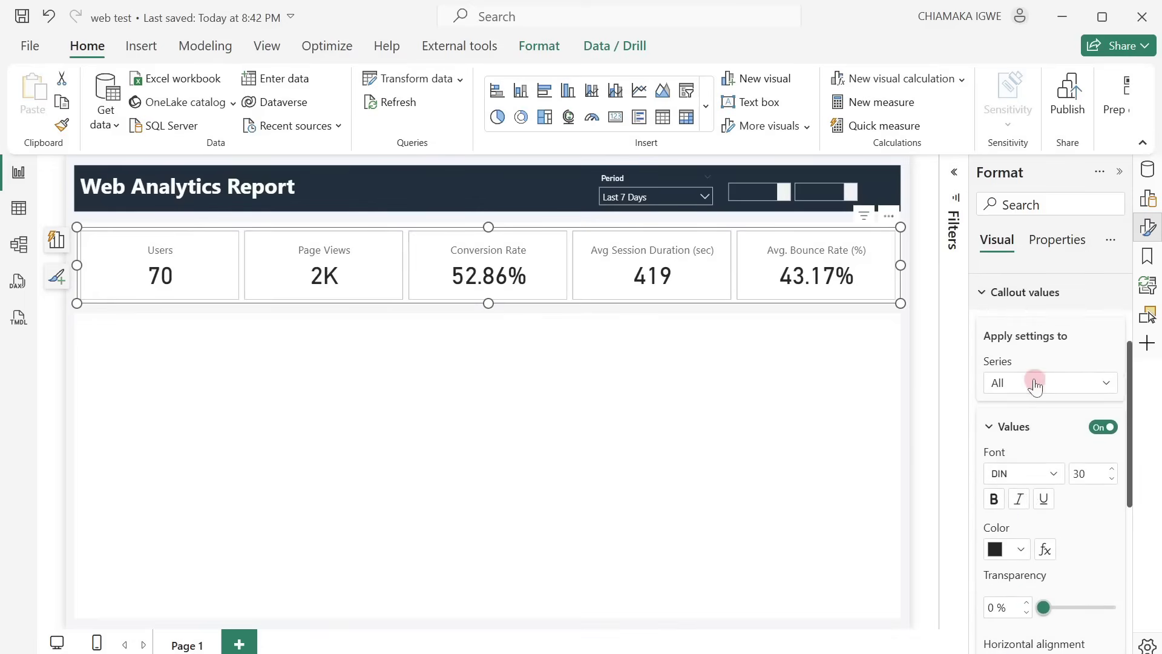
pyautogui.click(1034, 384)
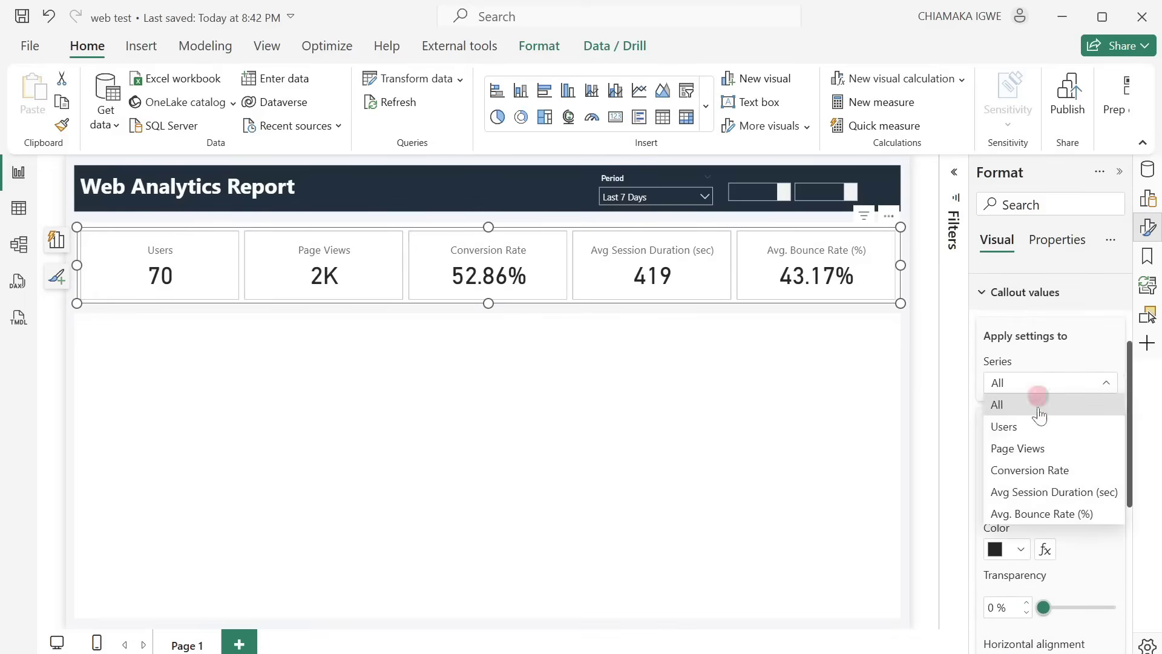
pyautogui.click(1047, 451)
pyautogui.scroll(-5, 1049, 453)
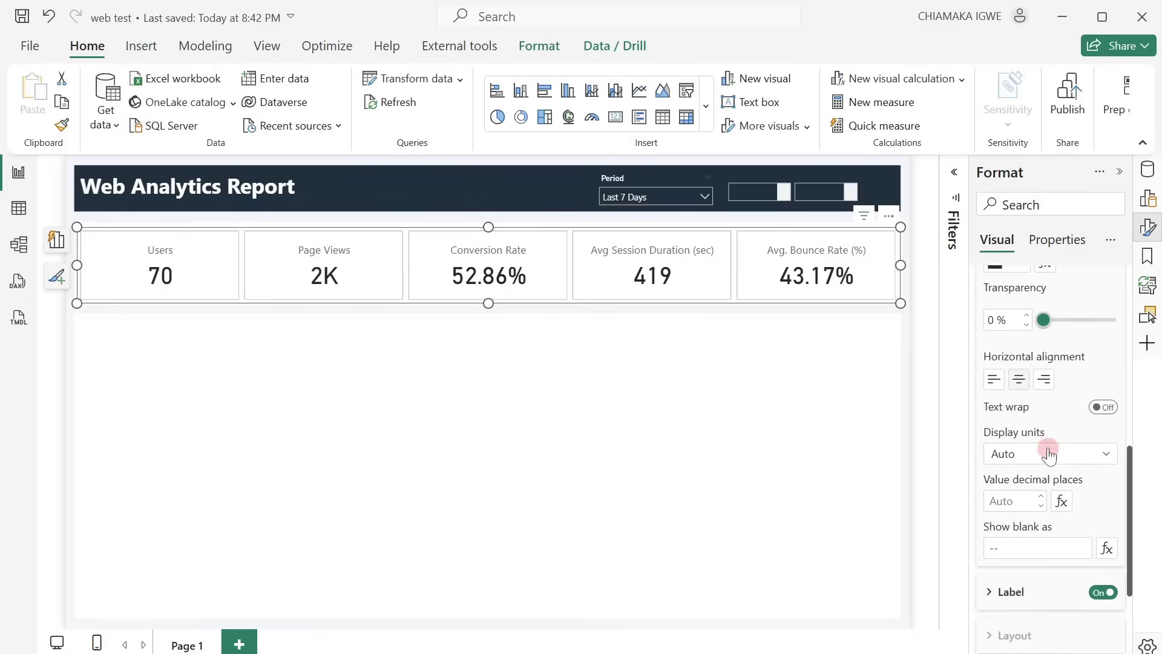
pyautogui.click(1048, 453)
pyautogui.click(1028, 499)
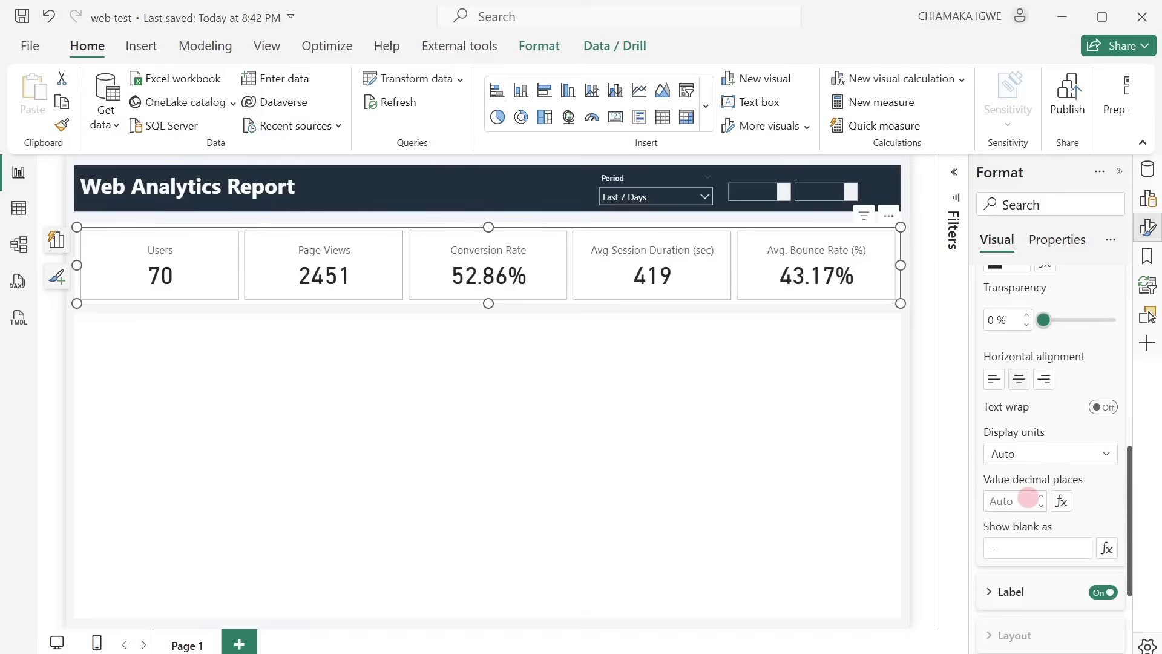
# Step: Add a thousands separator to the Page Views measure's number format
pyautogui.click(1147, 170)
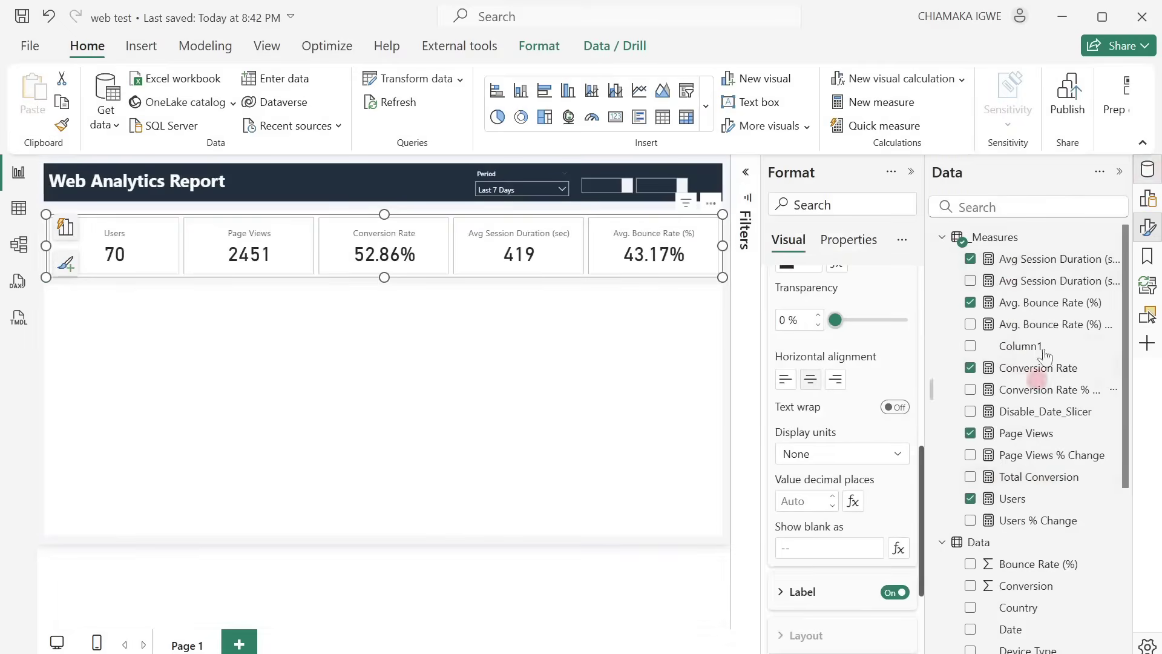
pyautogui.click(1013, 434)
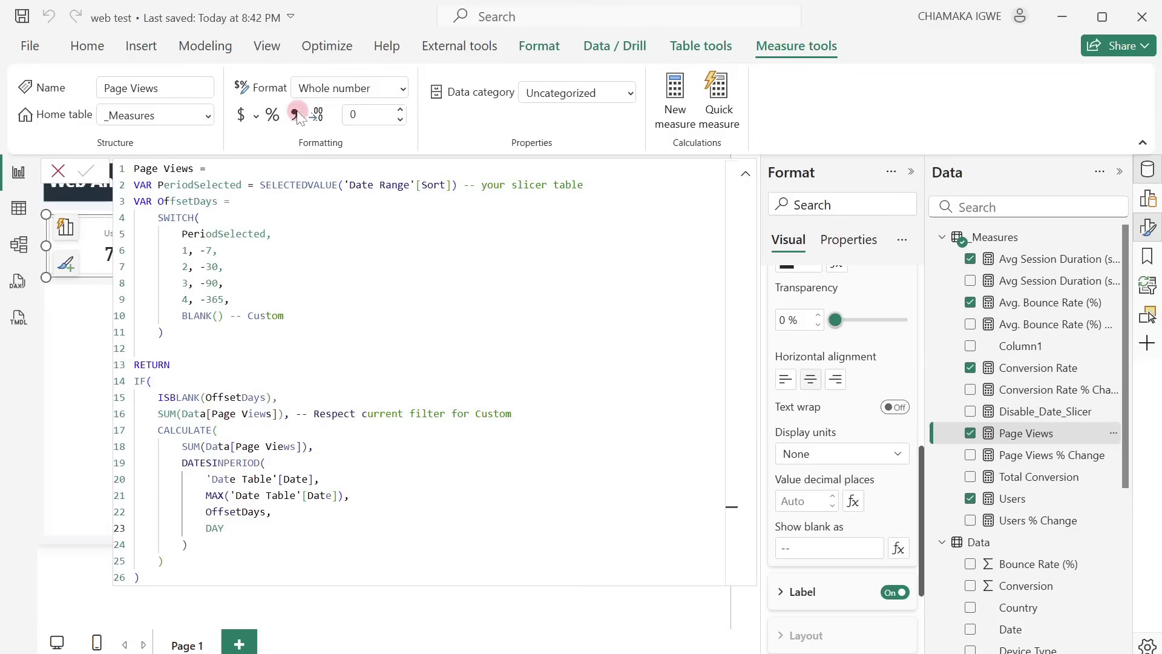
pyautogui.click(58, 174)
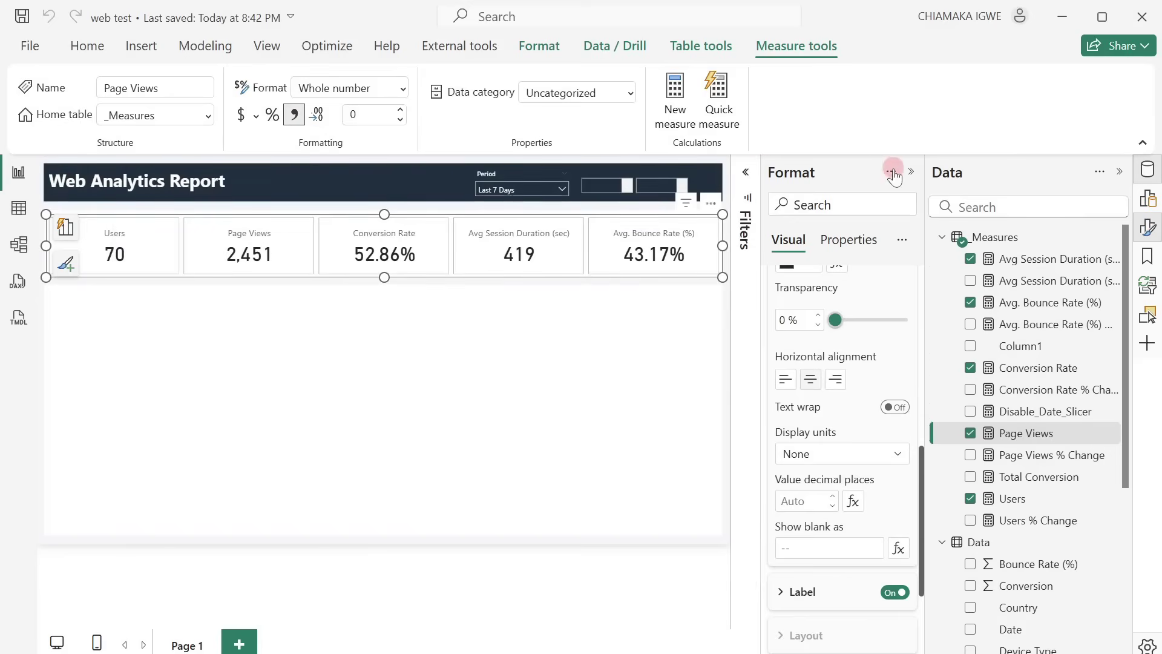
pyautogui.click(911, 171)
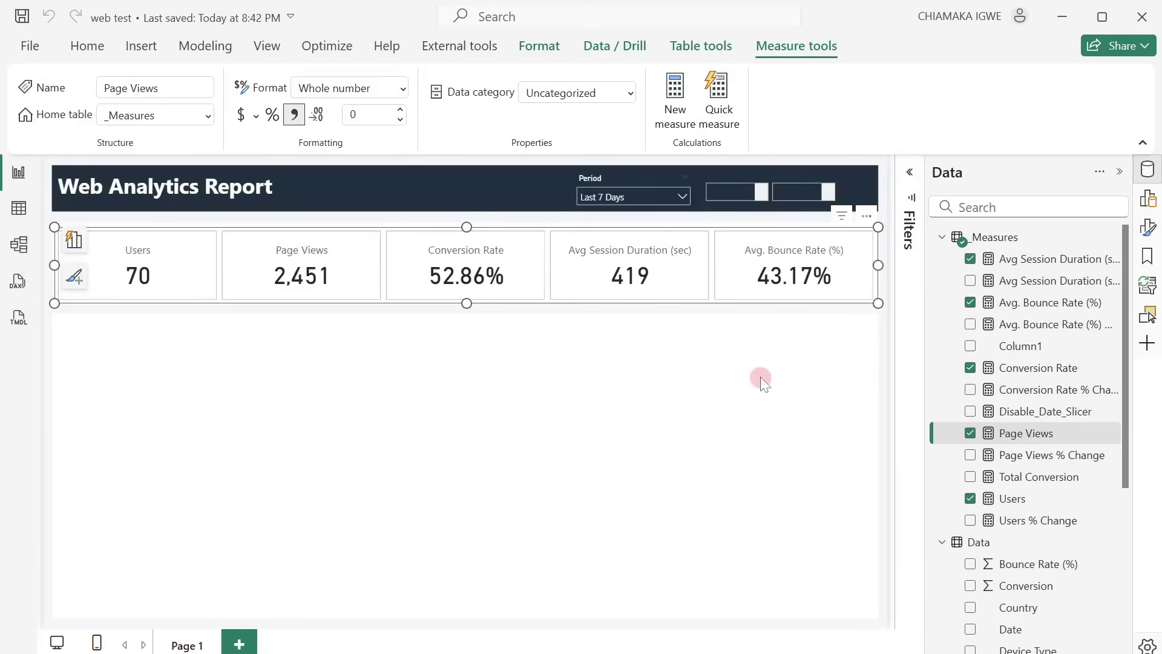
# Step: Turn off the border around the individual cards in the KPI card visual
pyautogui.click(1147, 228)
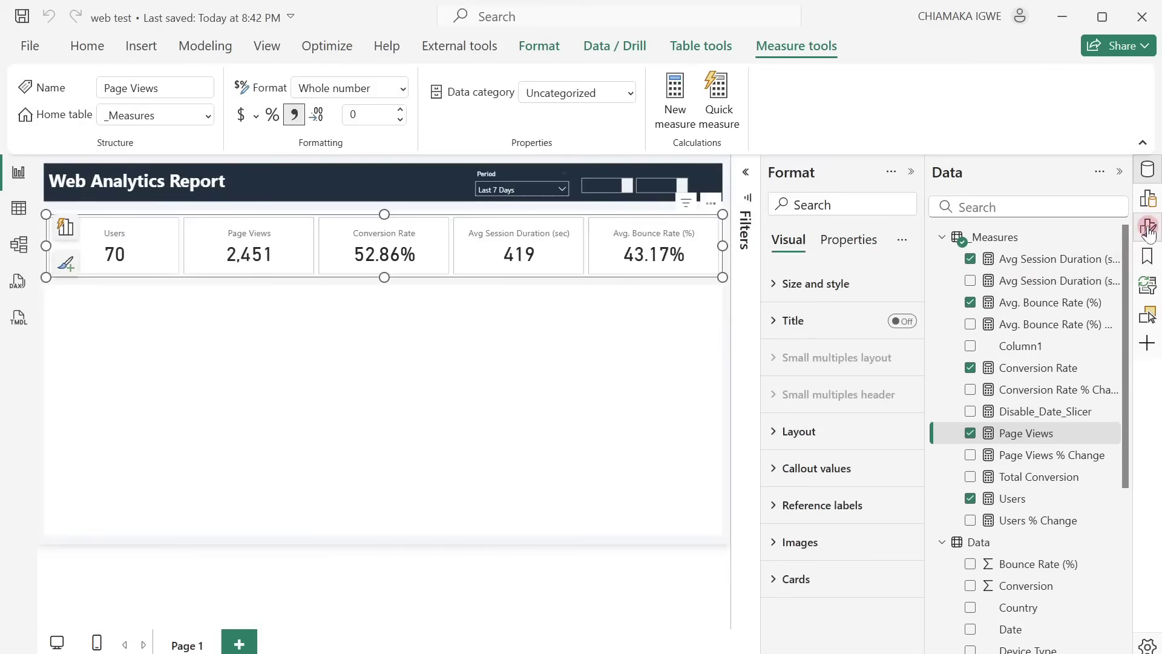
pyautogui.click(782, 581)
pyautogui.scroll(-3, 780, 584)
pyautogui.click(894, 469)
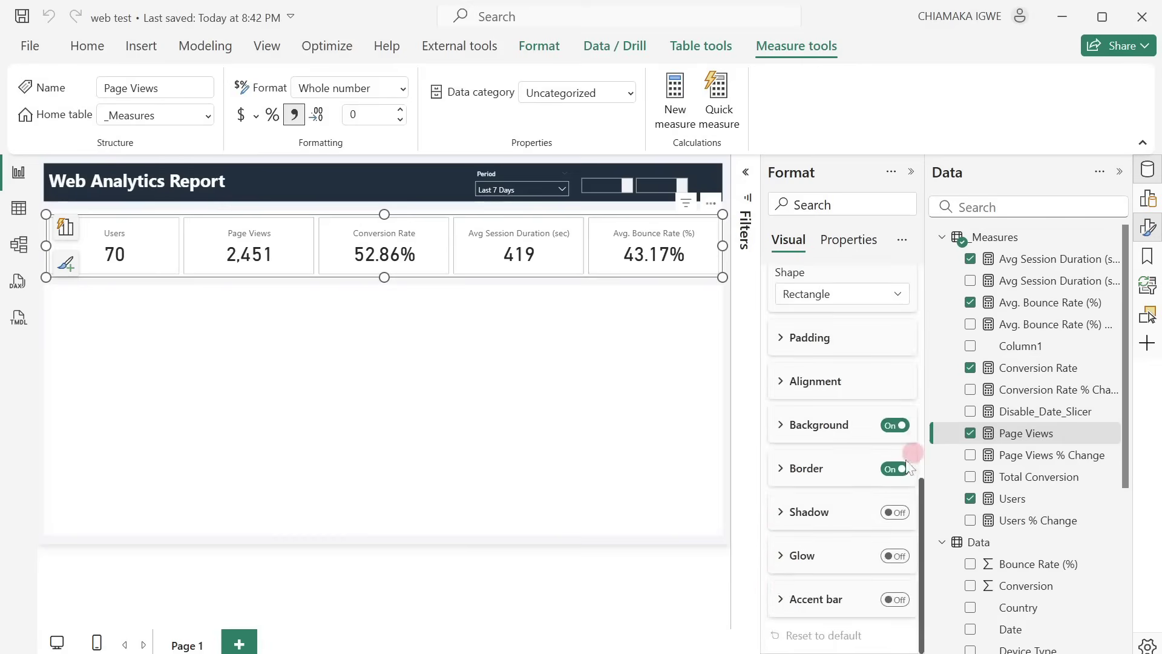
pyautogui.click(635, 294)
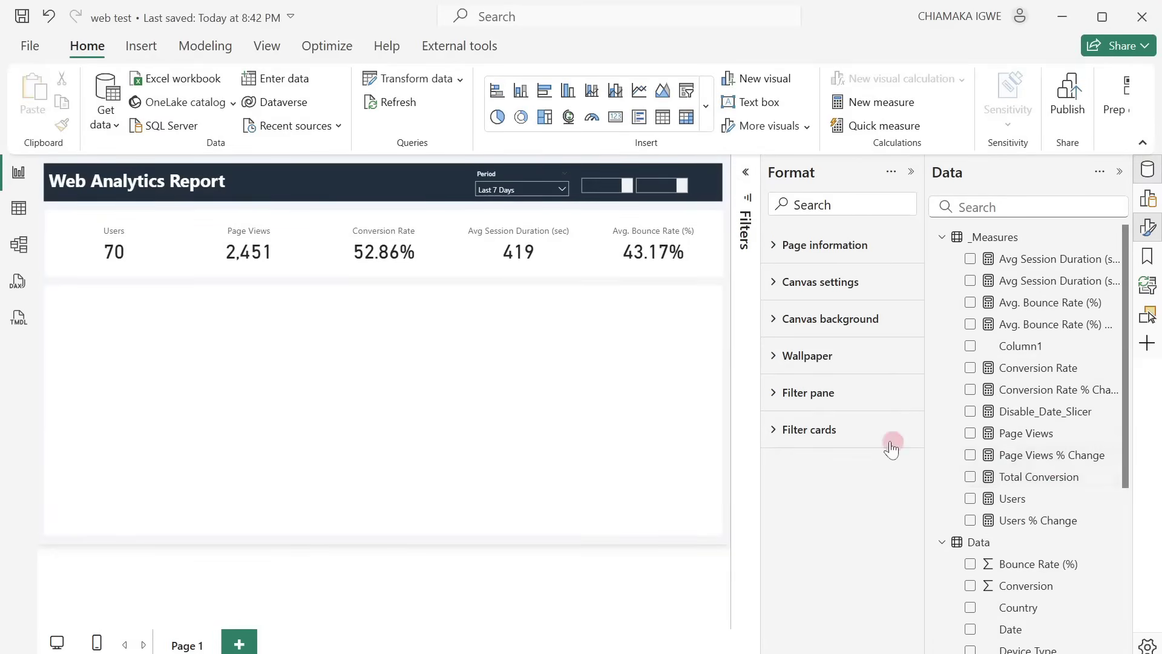
# Step: Add Users % Change as the reference label of the Users series in the KPI card visual and turn off the label's title
pyautogui.click(715, 267)
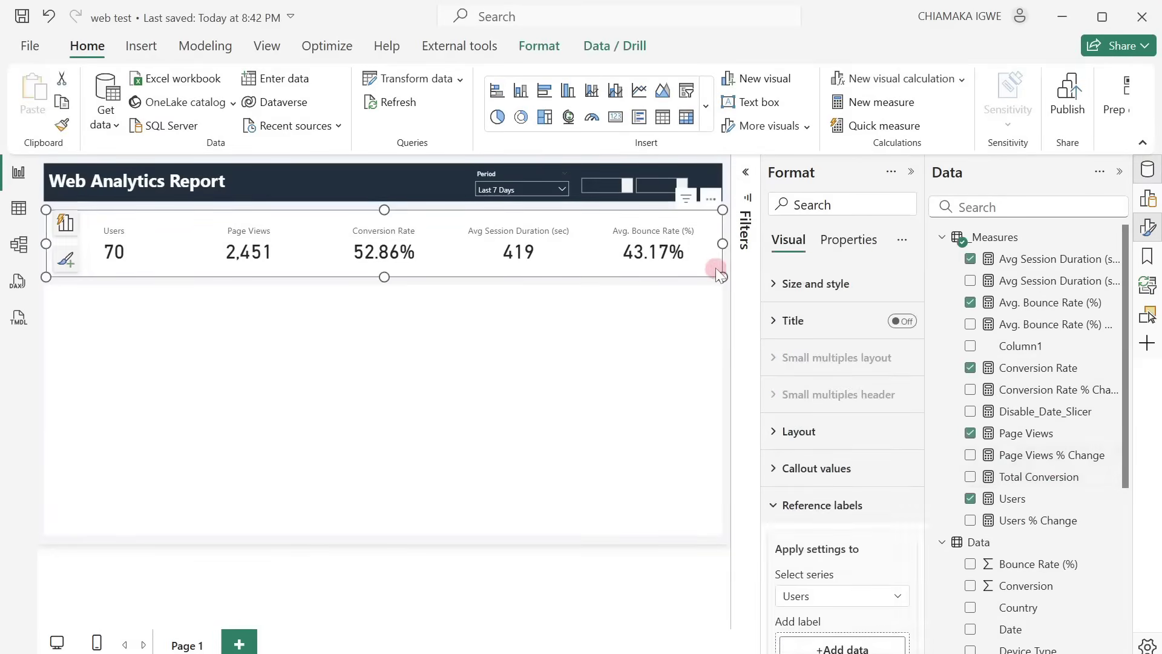
pyautogui.scroll(-4, 866, 555)
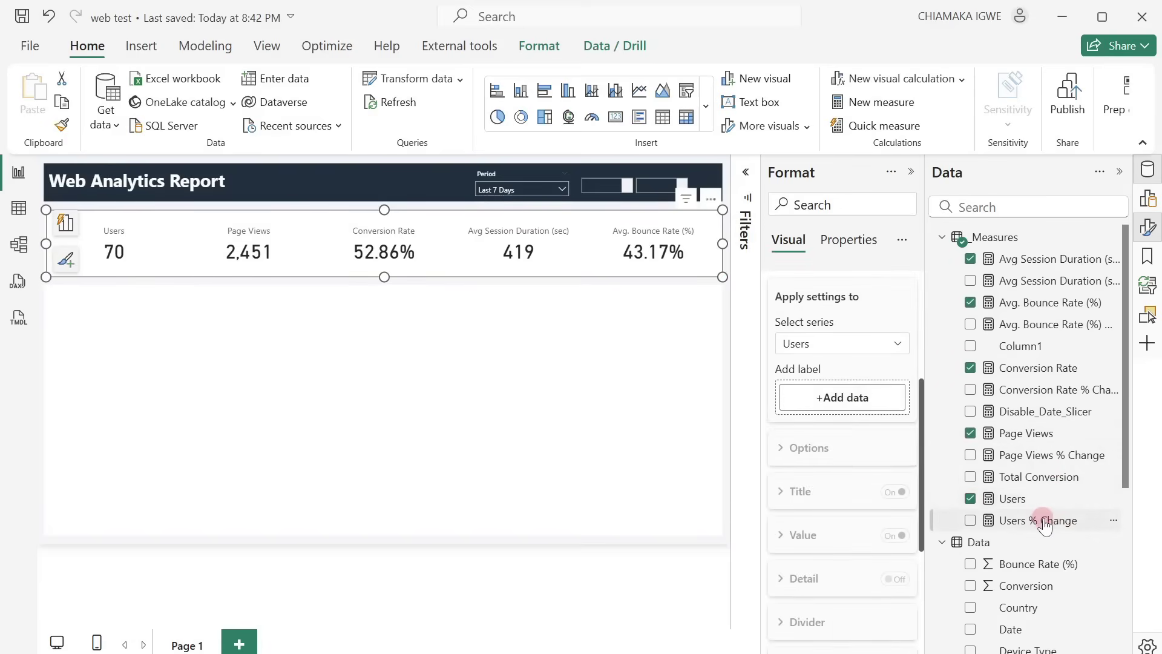
pyautogui.moveTo(1038, 519); pyautogui.dragTo(860, 403)
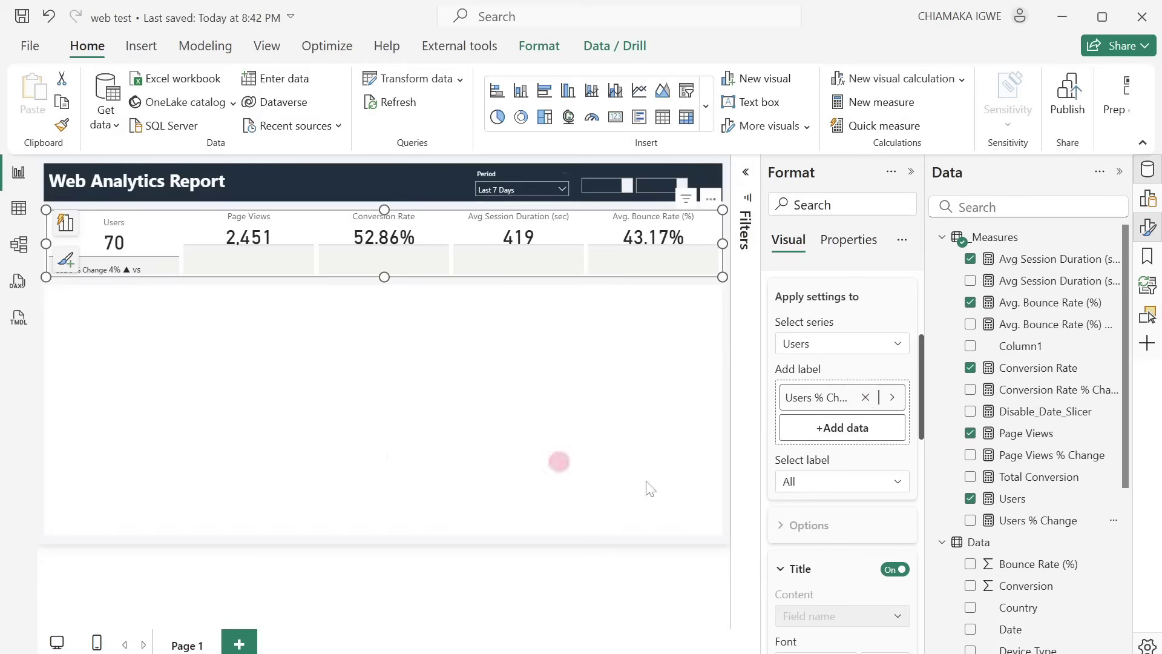
pyautogui.scroll(-2, 863, 565)
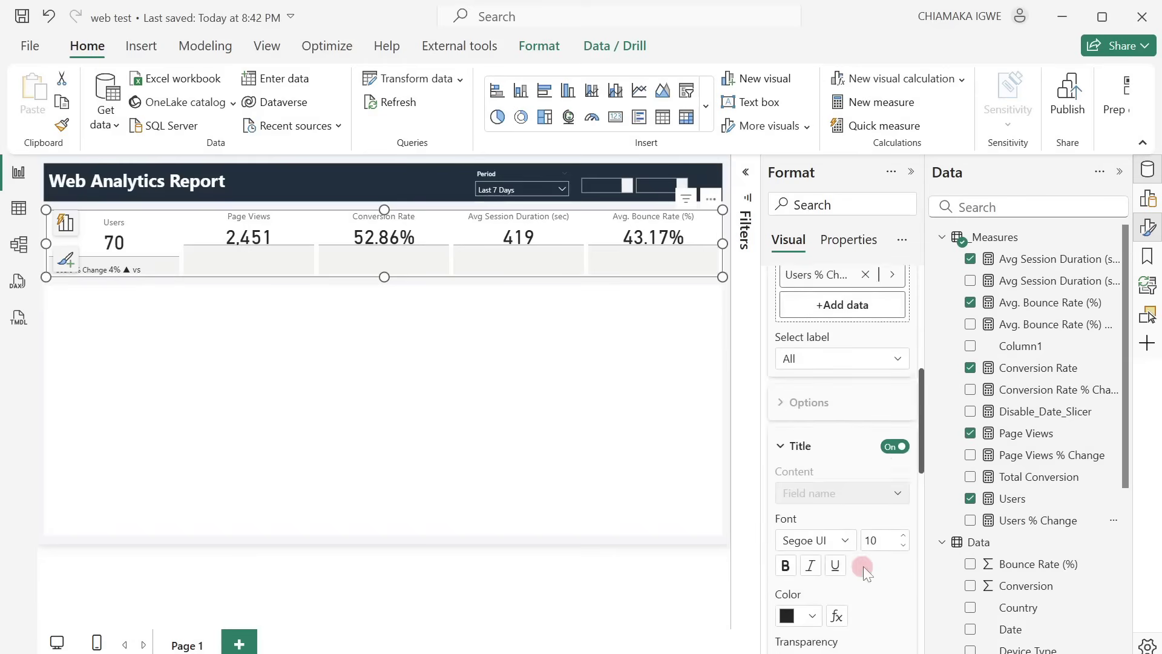
pyautogui.click(890, 433)
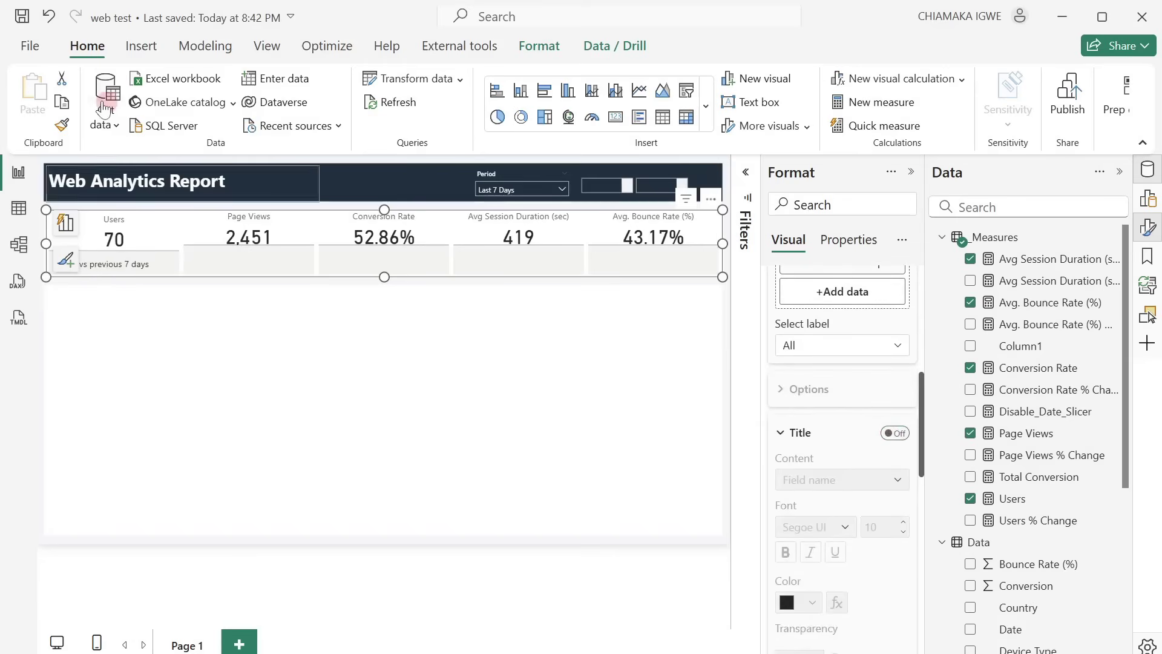
pyautogui.click(171, 311)
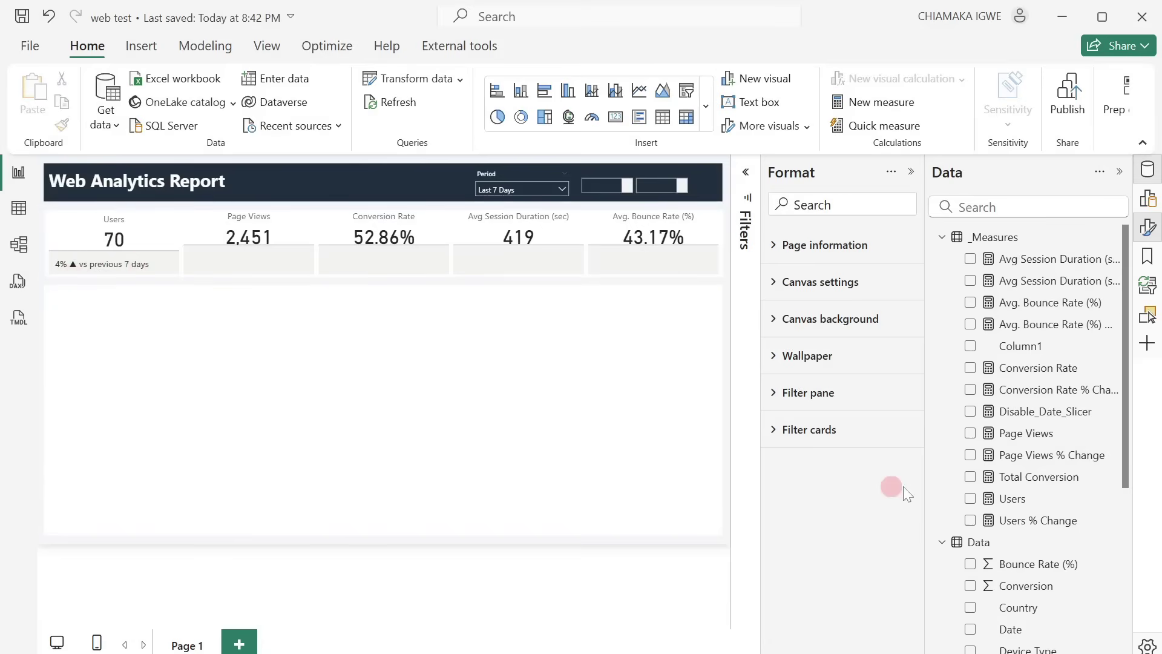
# Step: Turn off the reference label background for the Users series in the KPI card visual
pyautogui.click(587, 271)
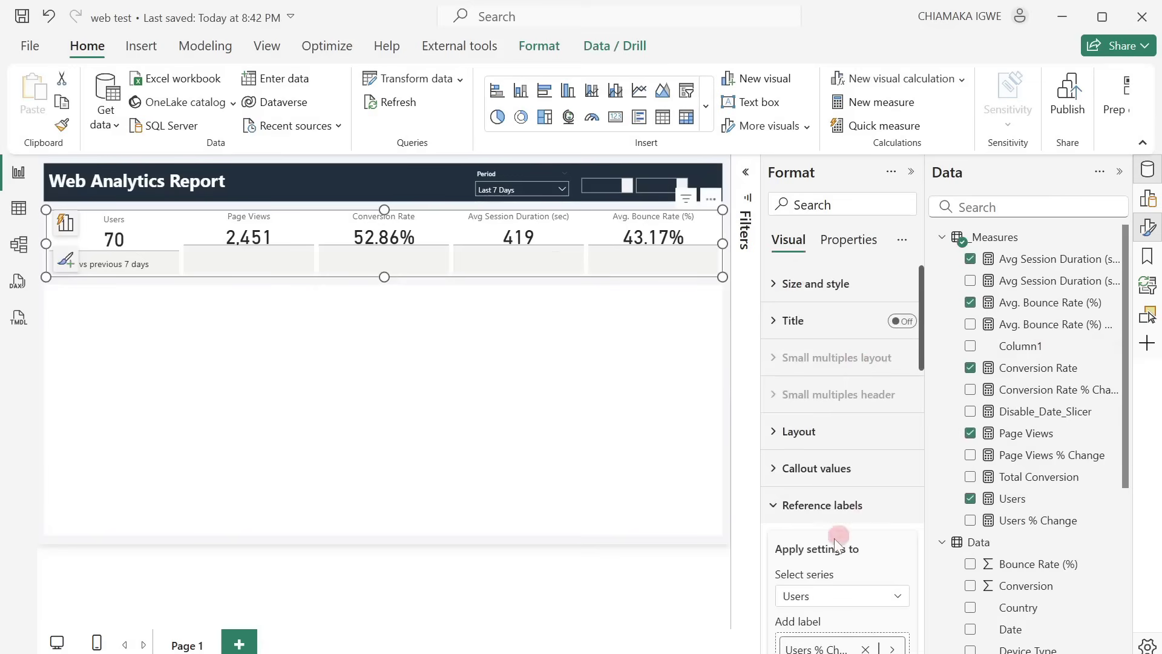
pyautogui.scroll(-5, 841, 539)
pyautogui.scroll(-10, 834, 542)
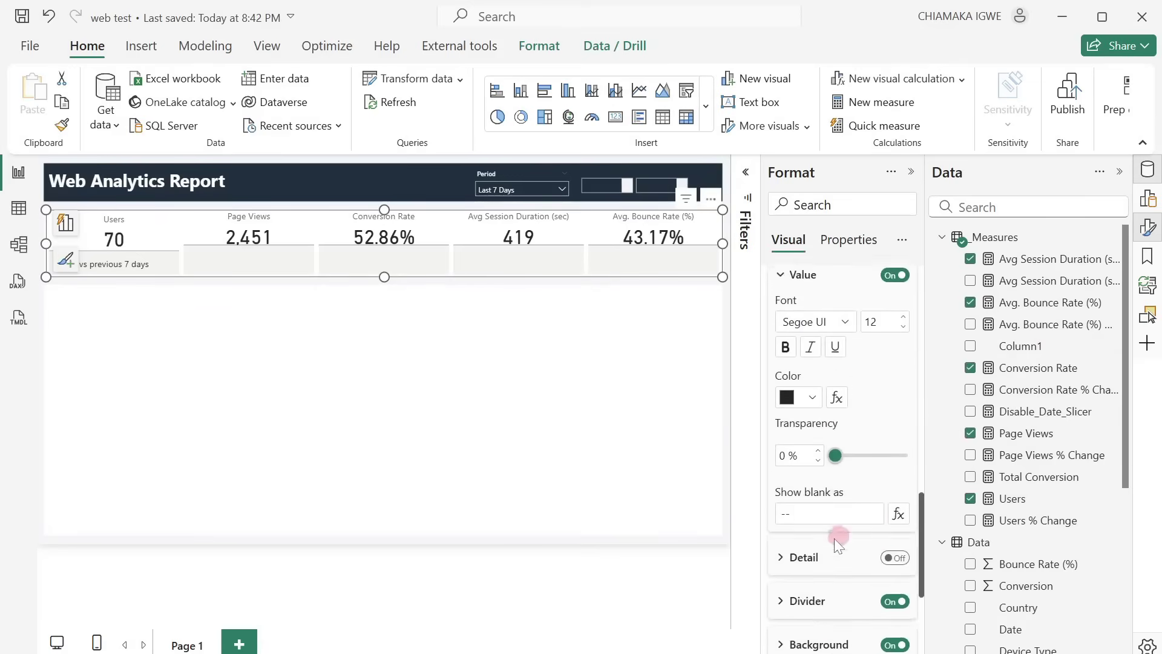
pyautogui.scroll(-1, 836, 548)
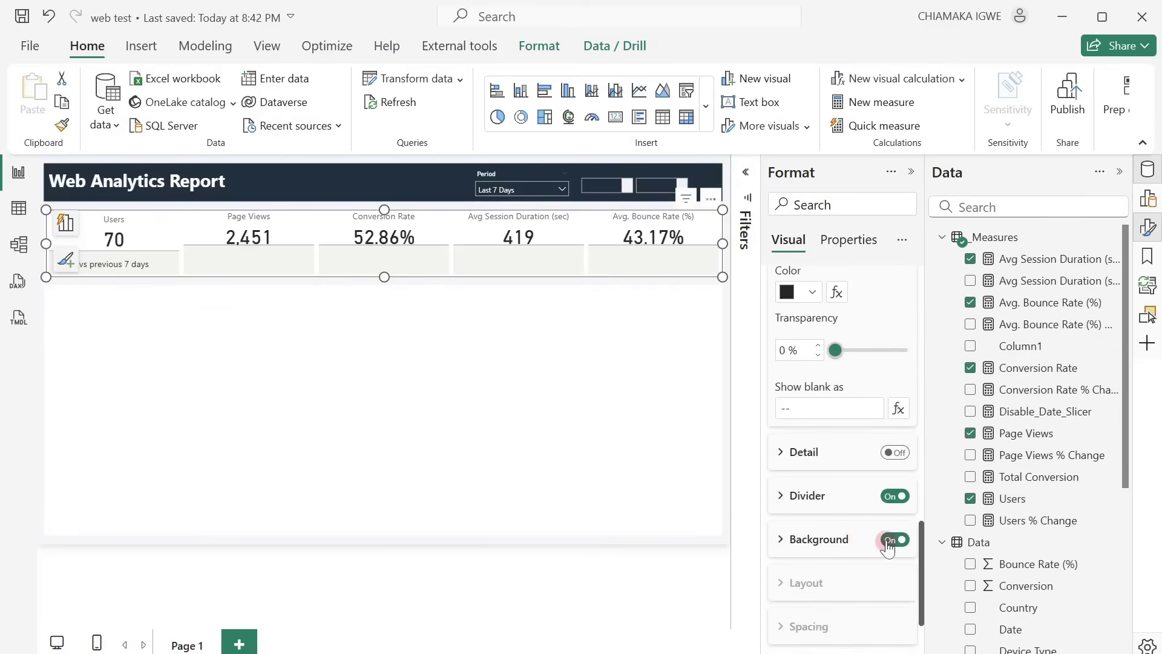
pyautogui.click(888, 541)
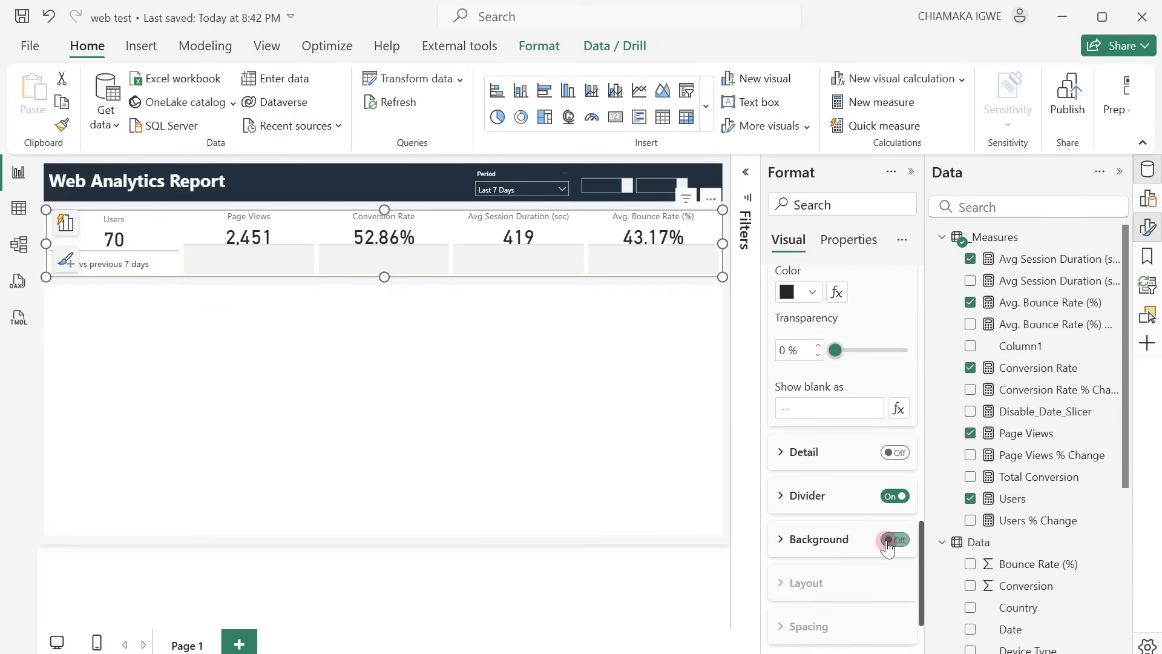
# Step: Set the Users reference label's divider color to white
pyautogui.click(780, 506)
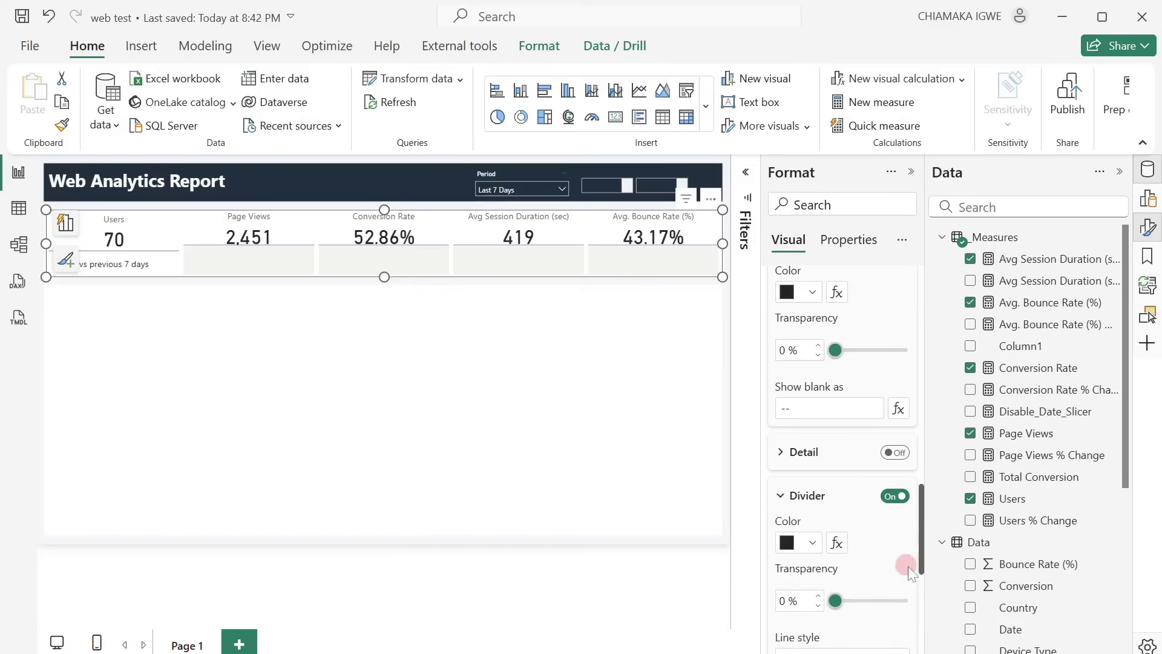
pyautogui.scroll(-3, 820, 550)
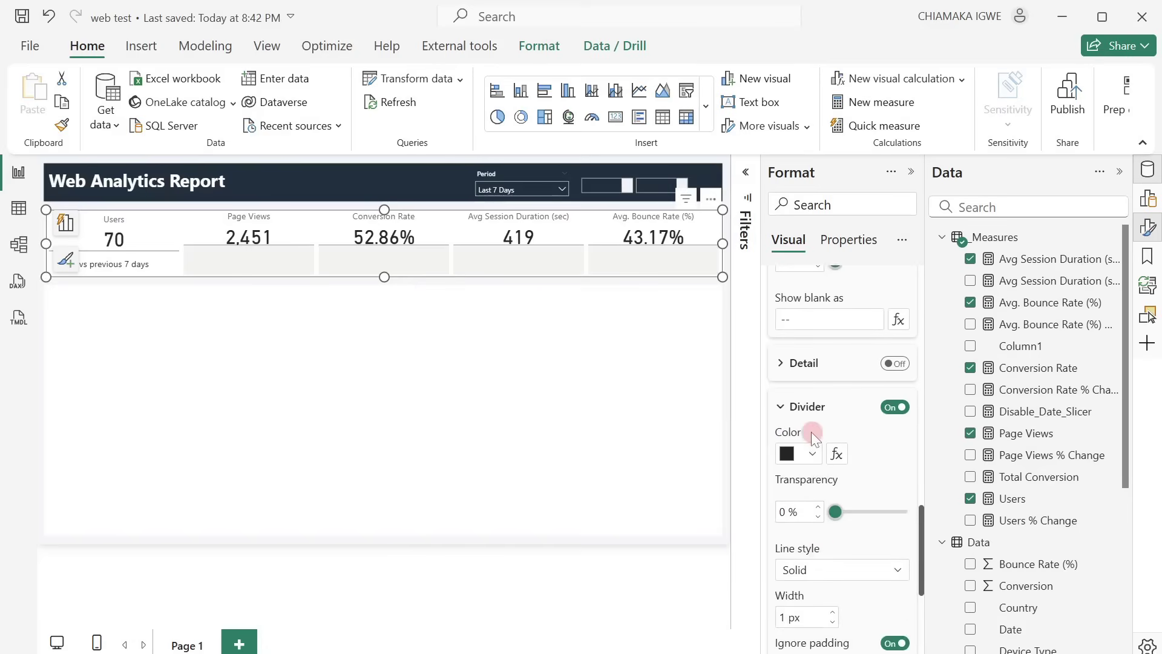
pyautogui.click(806, 454)
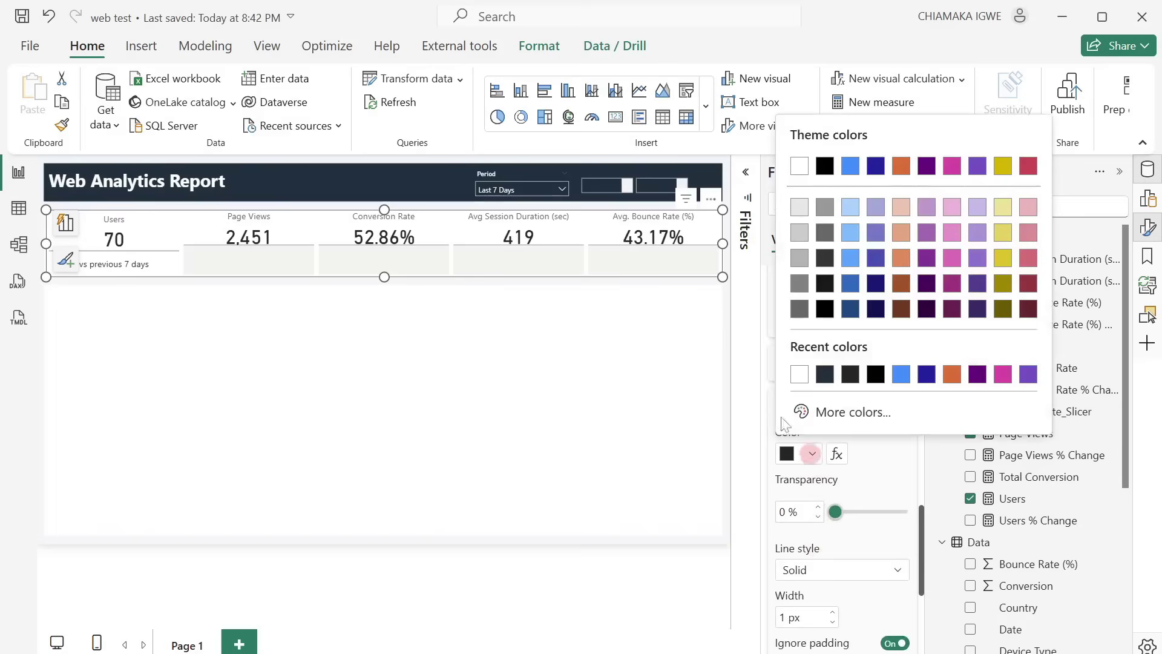
pyautogui.click(794, 375)
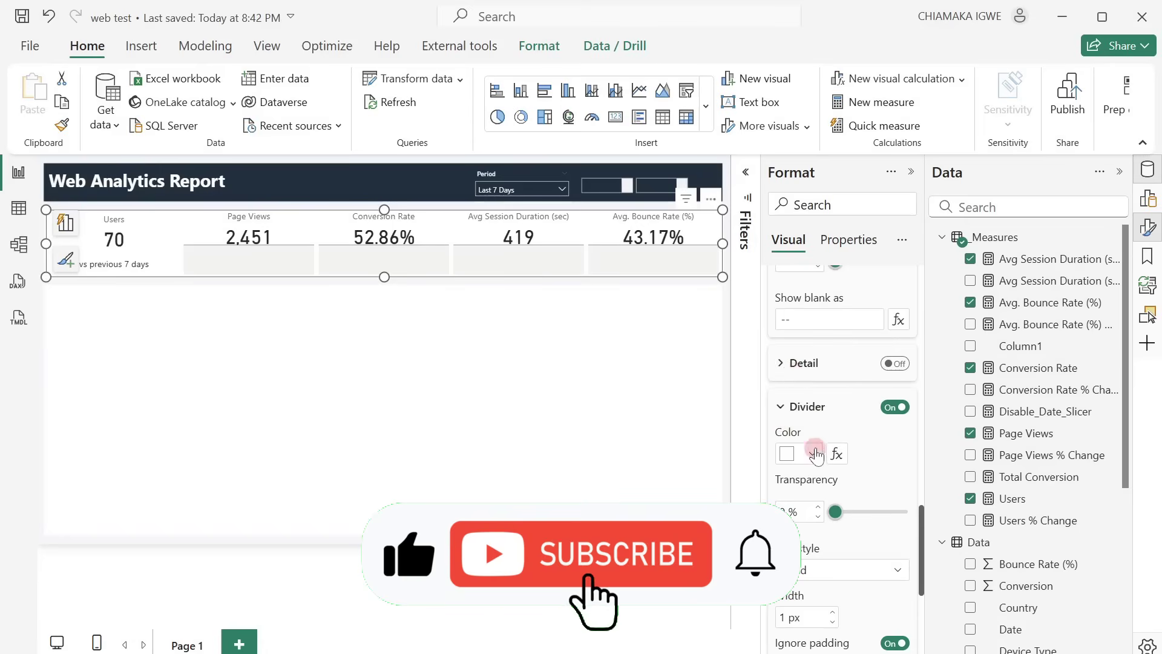
pyautogui.scroll(-4, 846, 547)
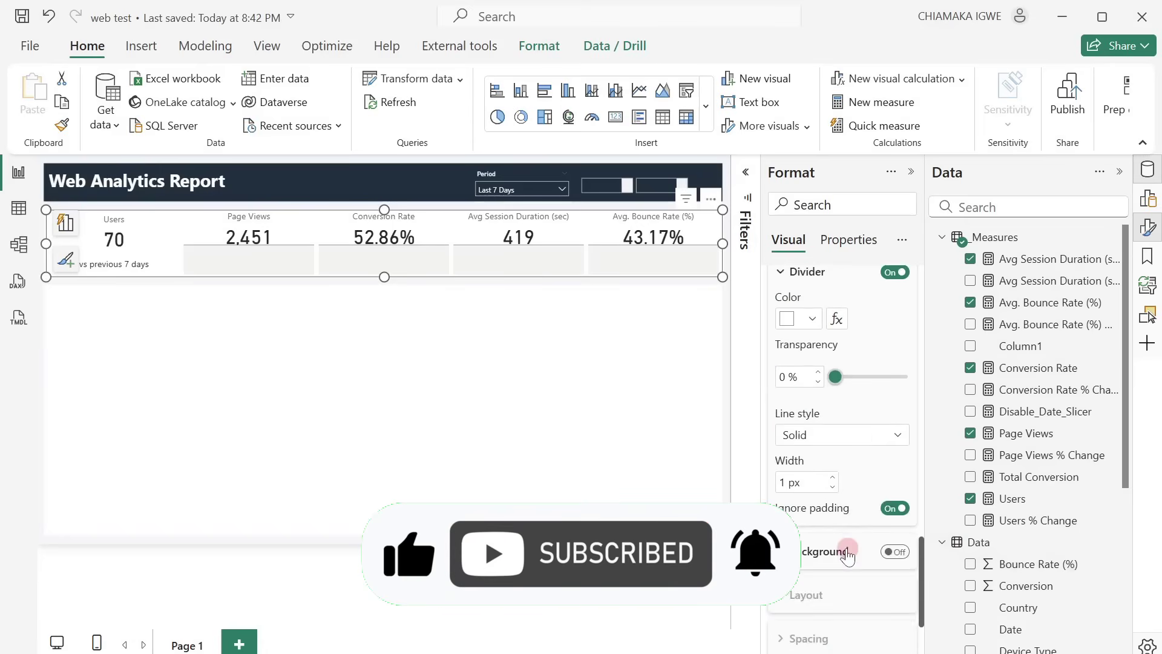
# Step: Center the reference labels horizontally for all series in the KPI card visual
pyautogui.scroll(-3, 846, 550)
pyautogui.scroll(15, 846, 550)
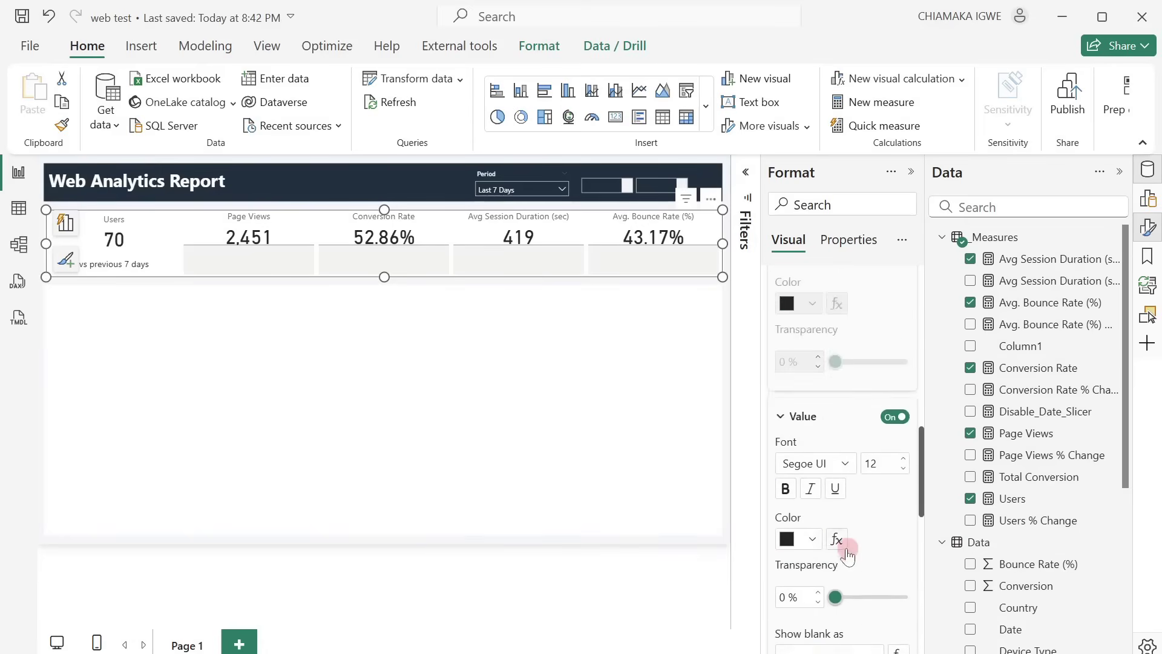
pyautogui.scroll(15, 847, 553)
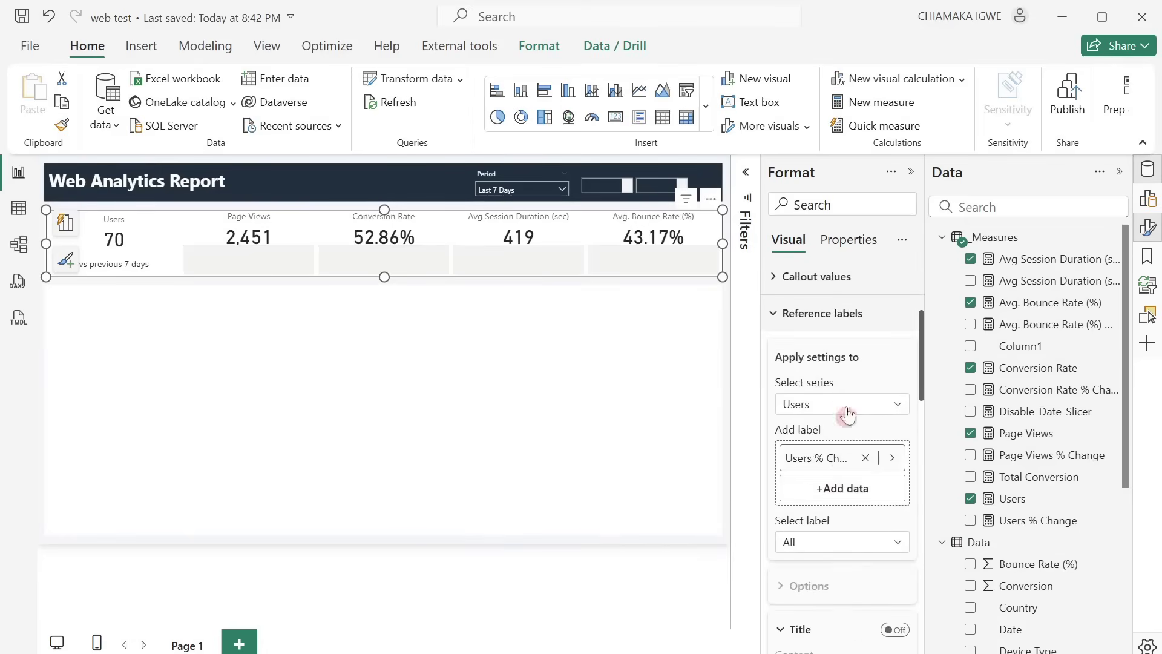
pyautogui.click(844, 404)
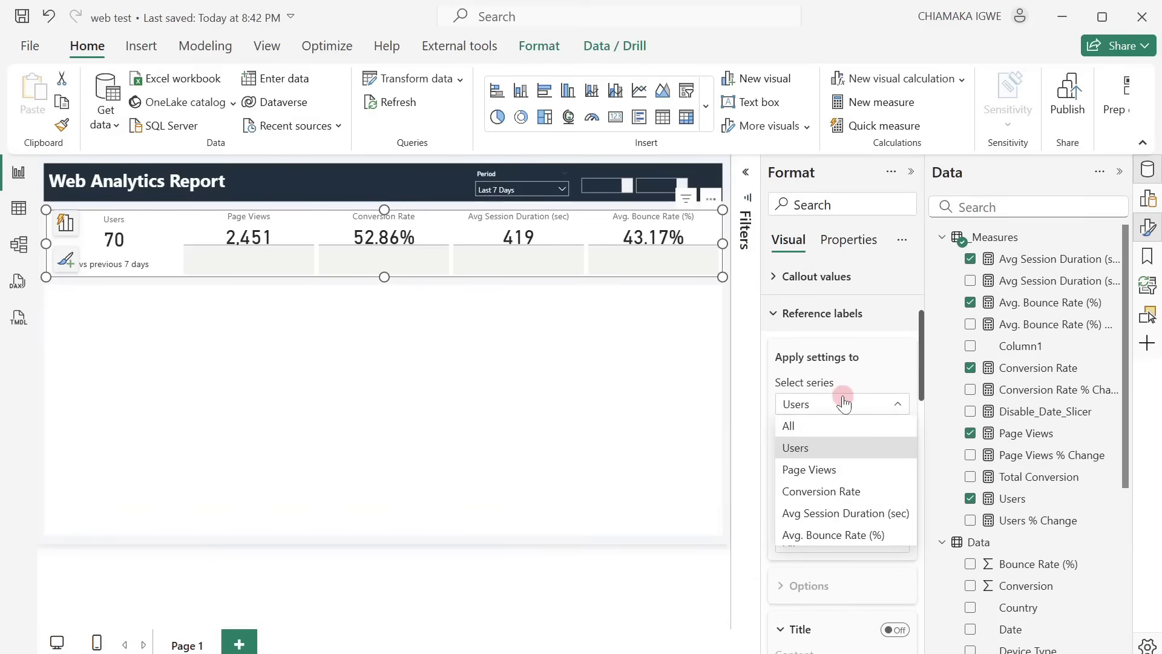
pyautogui.click(803, 446)
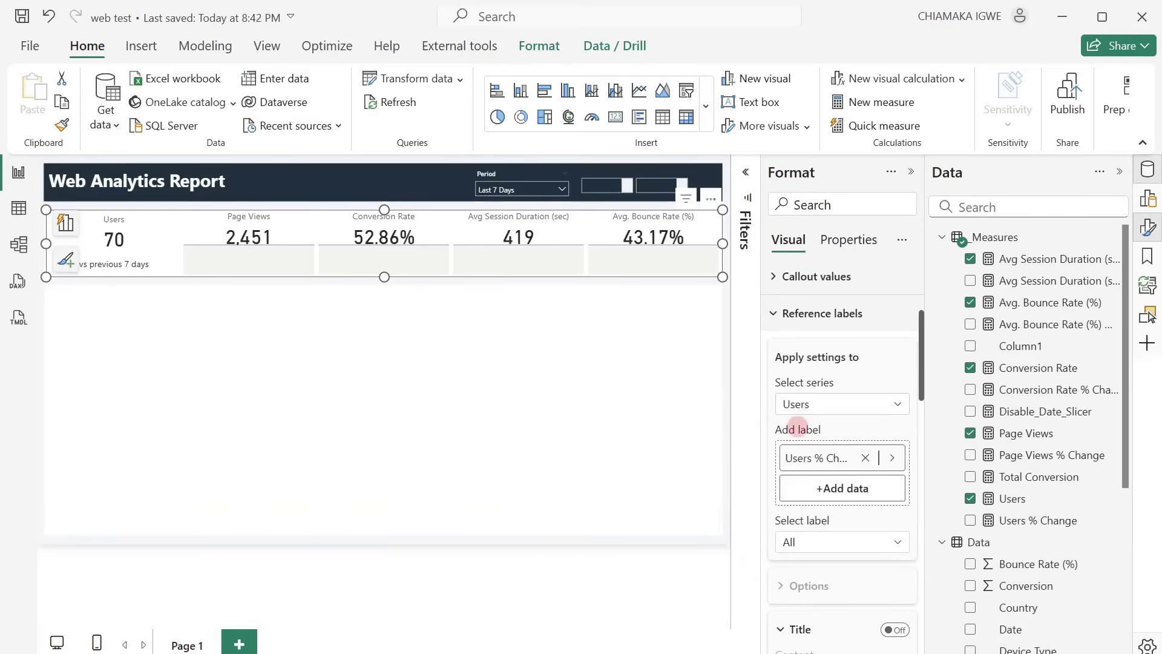
pyautogui.click(843, 510)
pyautogui.scroll(-3, 846, 507)
pyautogui.scroll(-1, 846, 508)
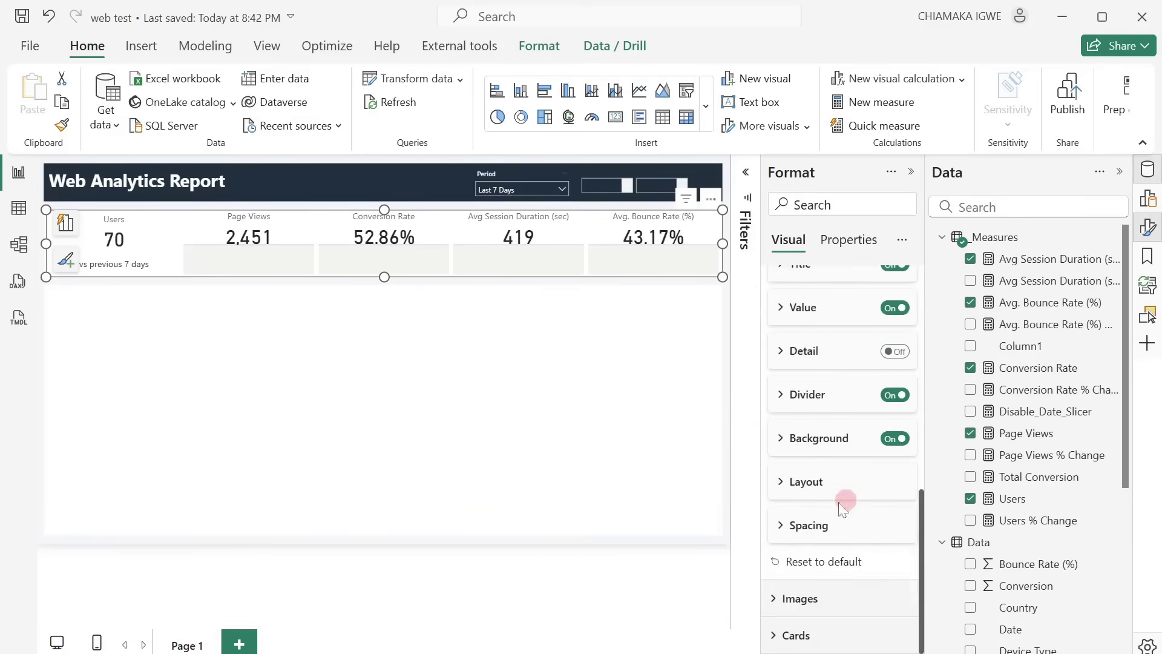
pyautogui.click(797, 482)
pyautogui.click(815, 623)
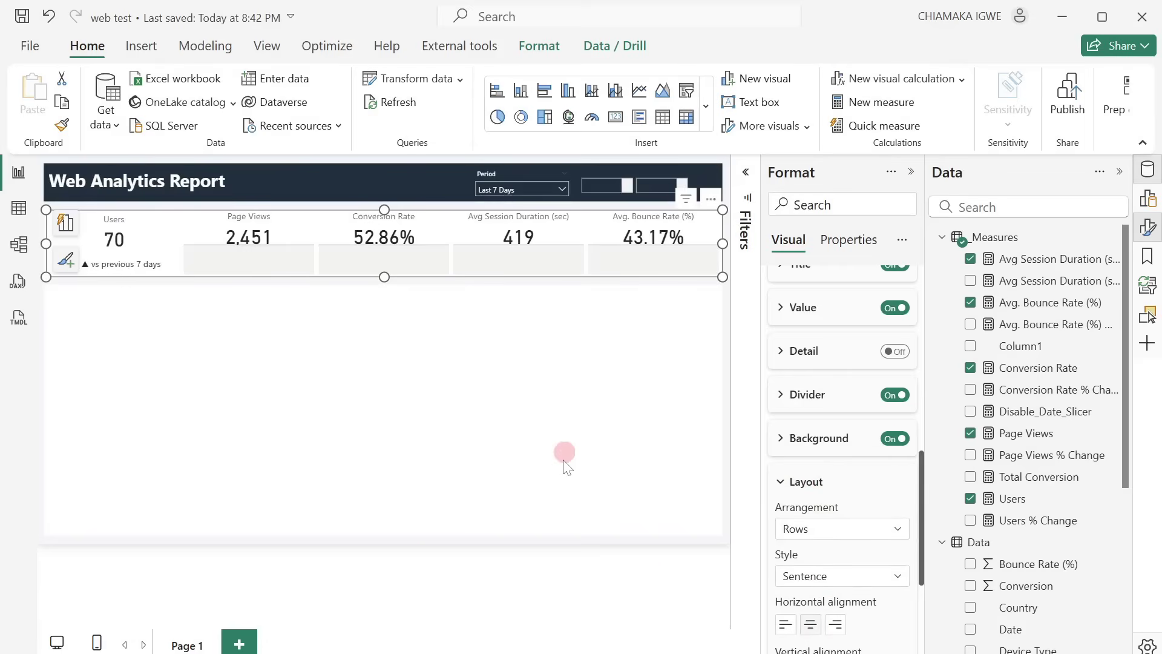
pyautogui.click(786, 309)
pyautogui.click(542, 260)
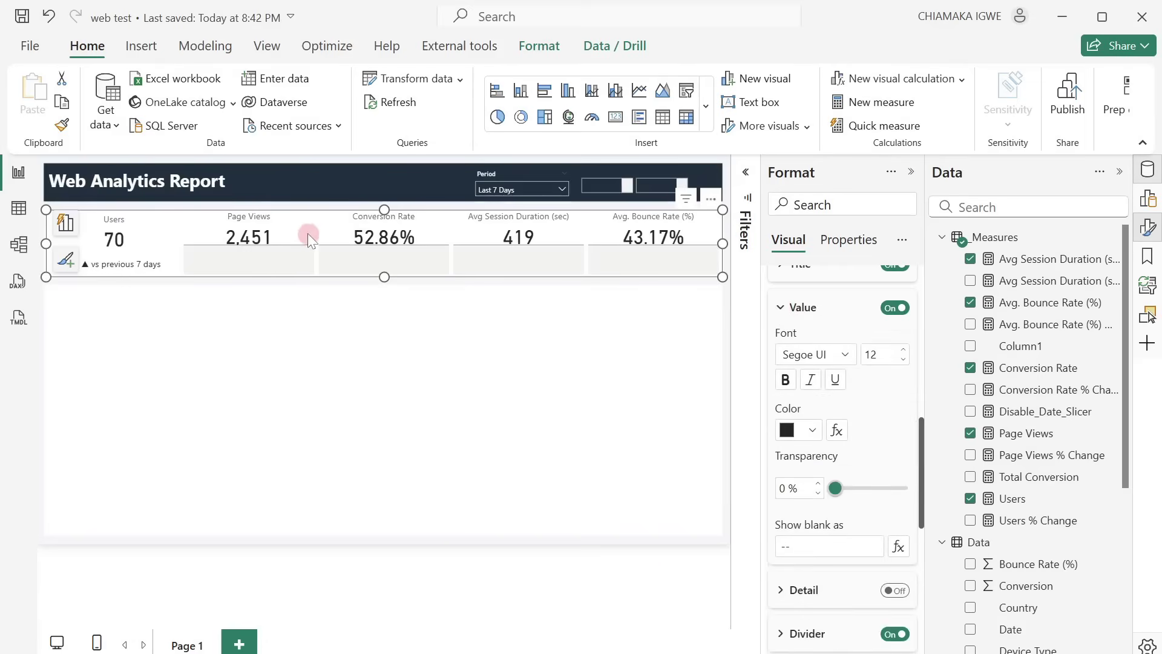
pyautogui.click(331, 380)
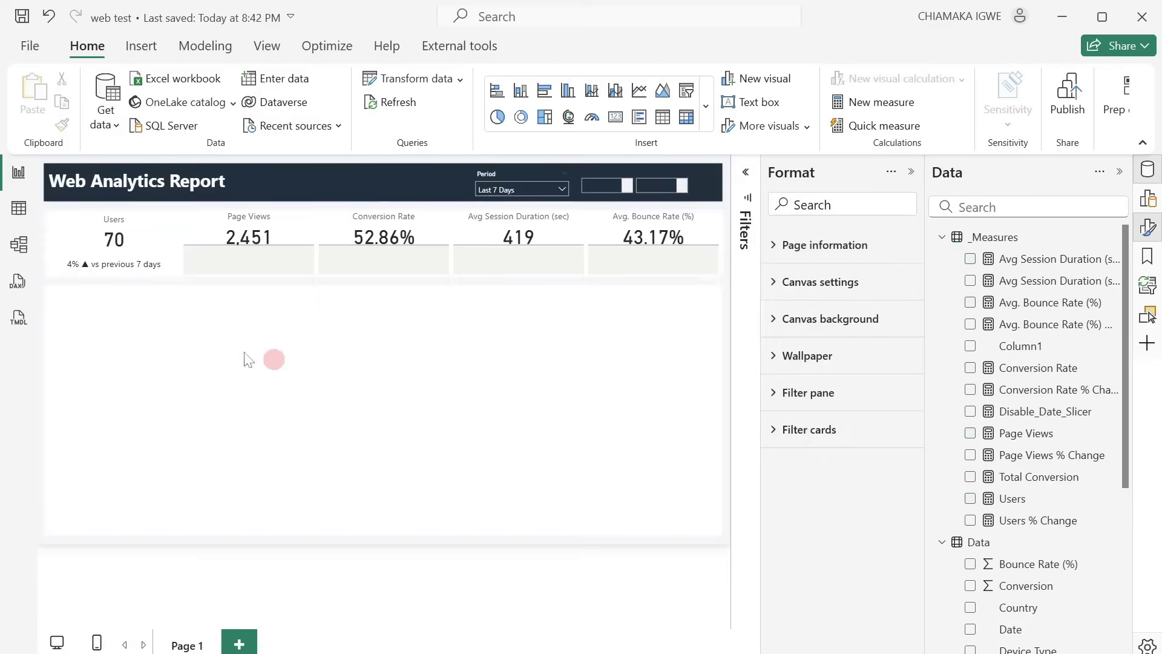
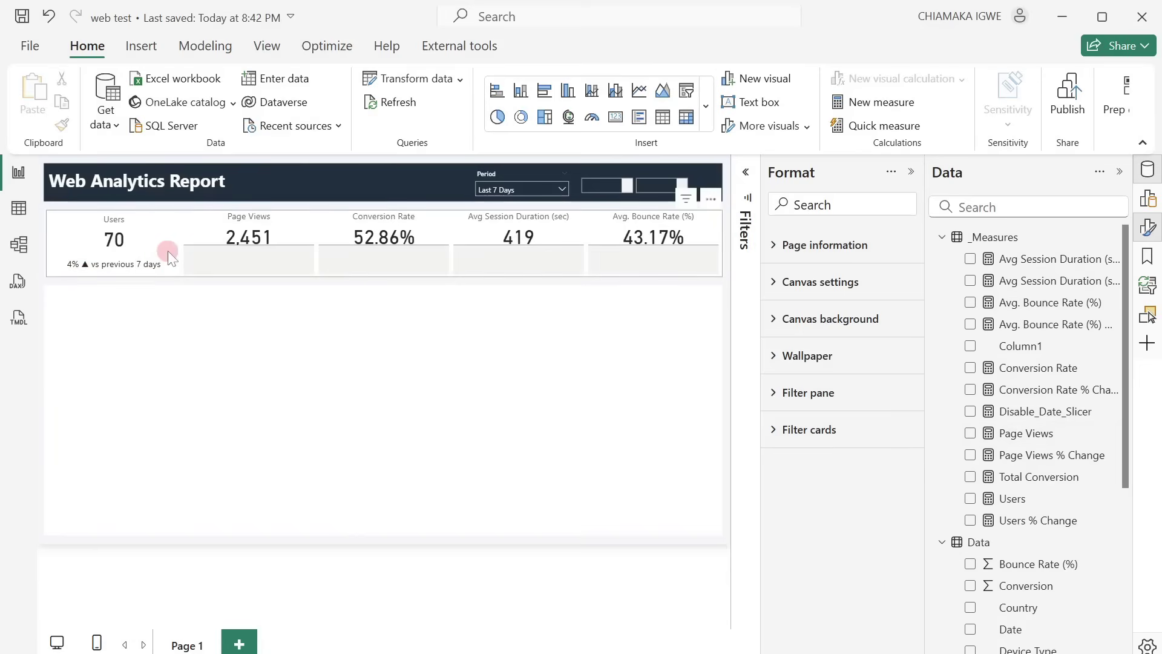
# Step: Set up rules-based conditional formatting for the reference label value color across all series, based on the Users % Change measure
pyautogui.moveTo(574, 652)
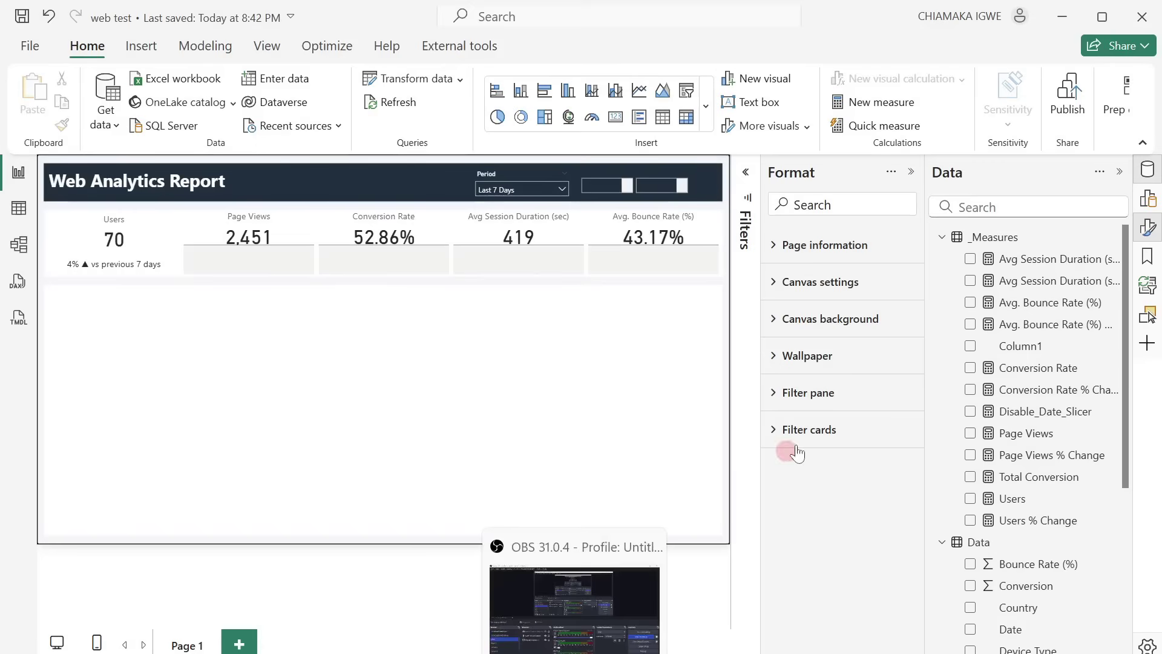
pyautogui.click(550, 274)
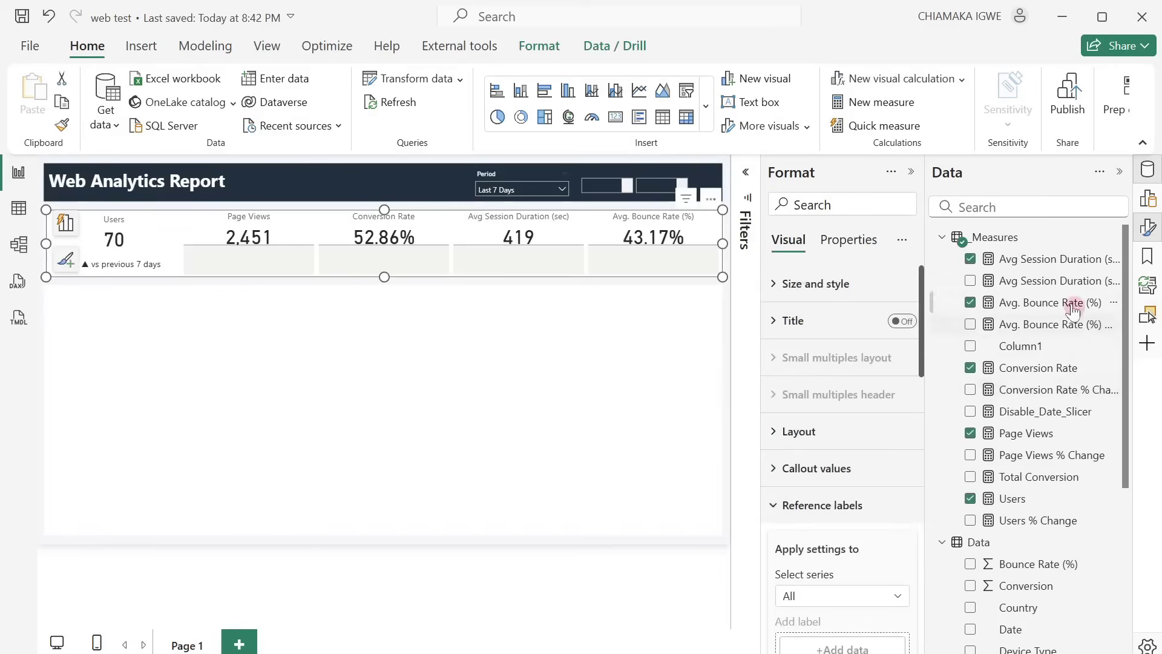
pyautogui.scroll(-10, 818, 431)
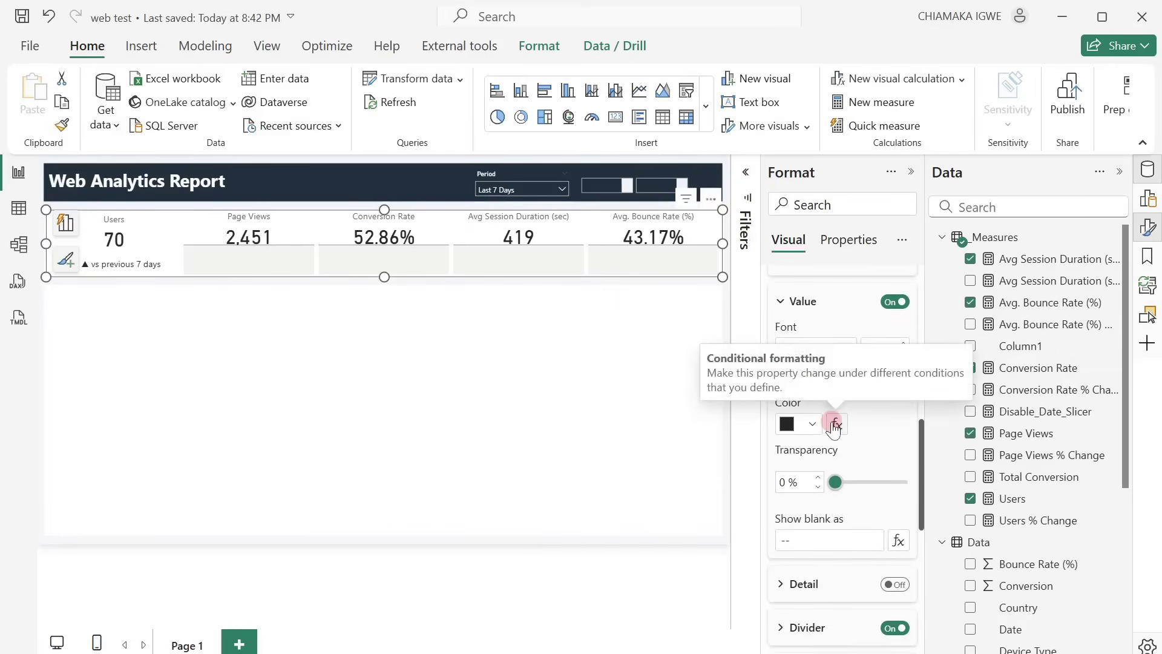
pyautogui.click(834, 424)
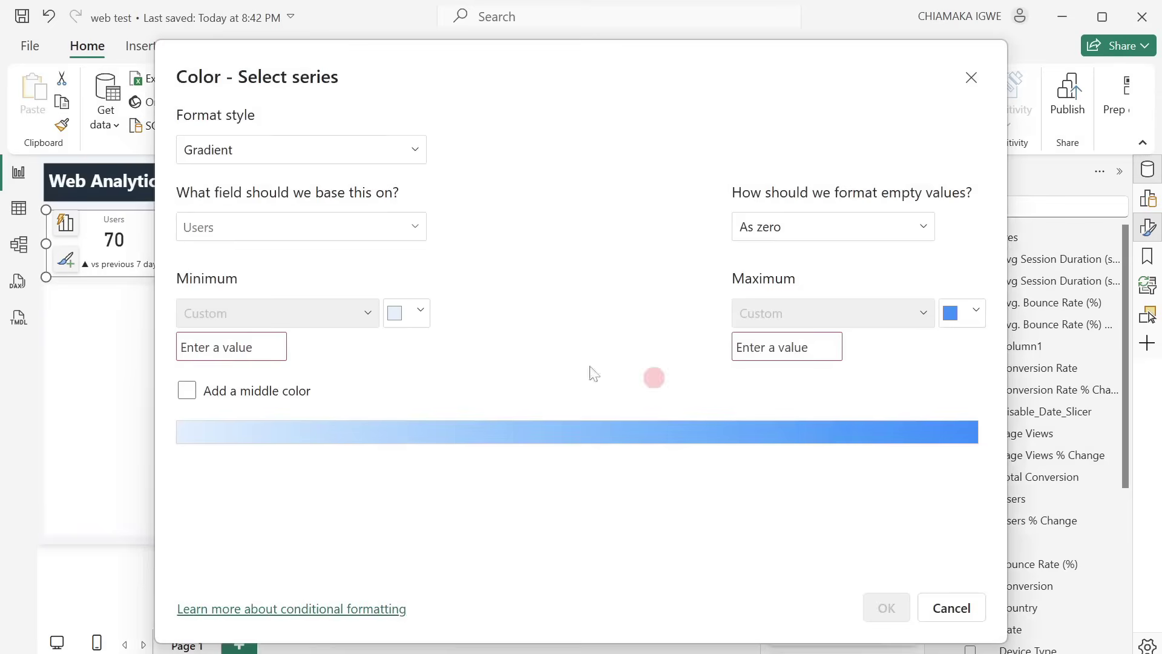
pyautogui.click(298, 151)
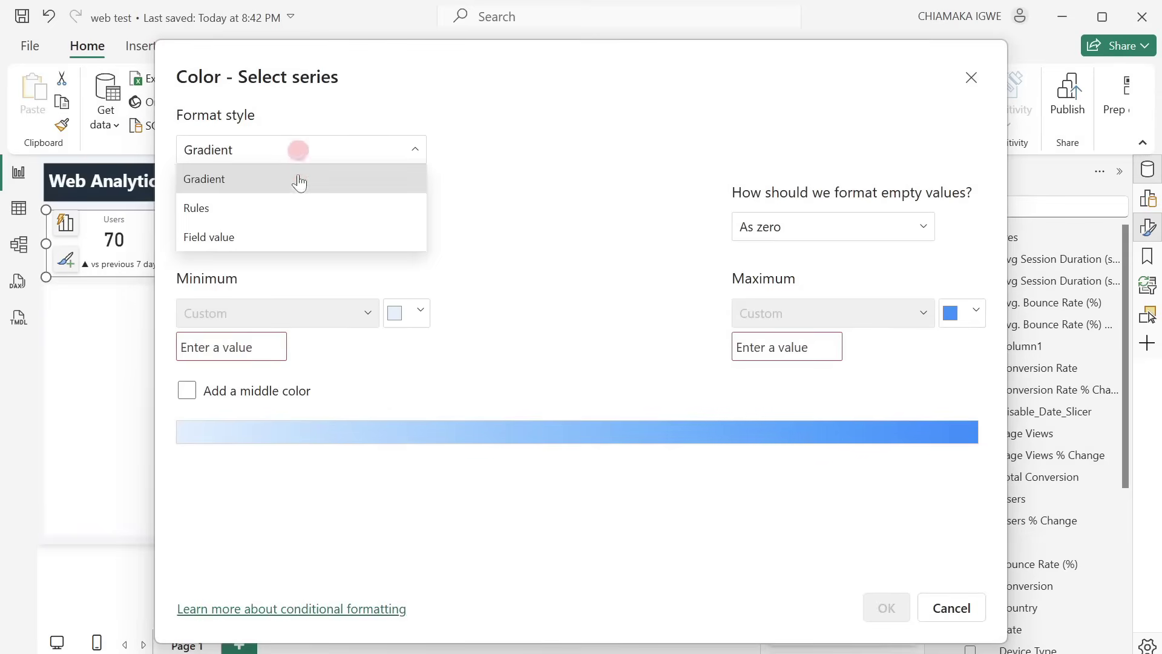
pyautogui.click(280, 213)
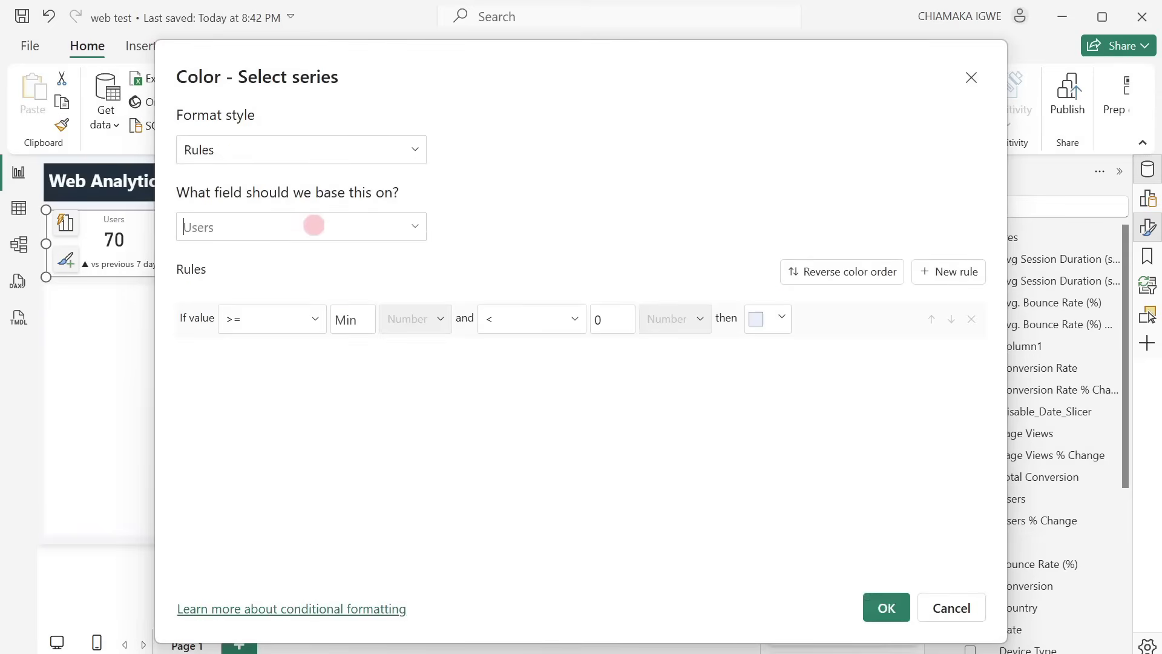
pyautogui.click(314, 225)
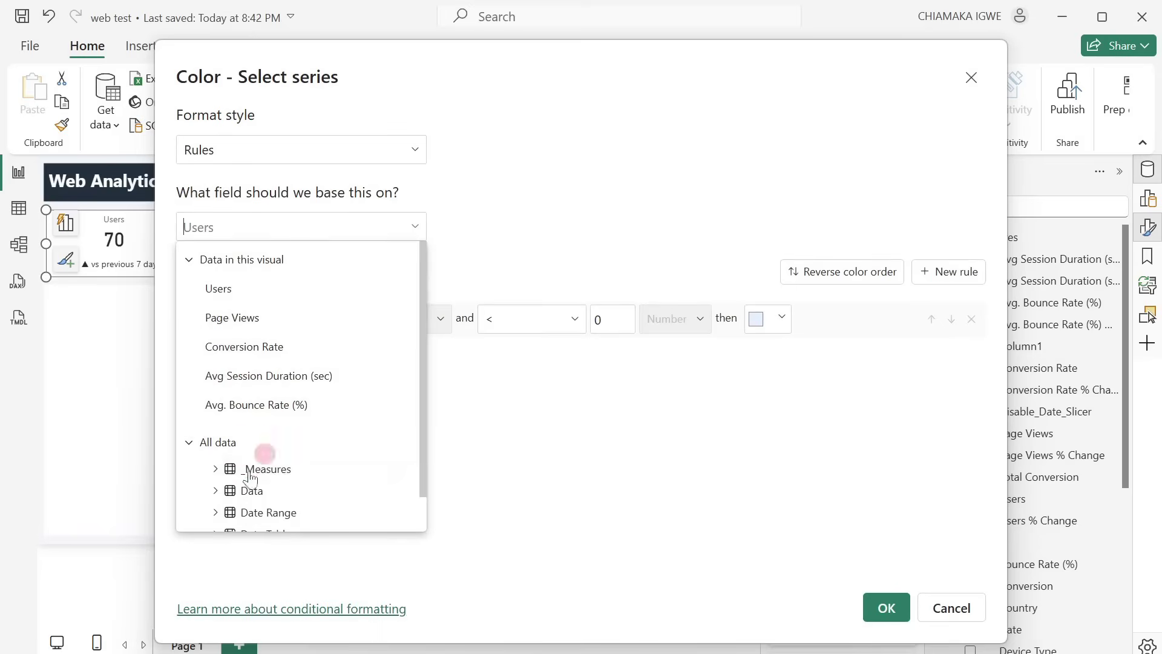
pyautogui.click(216, 469)
pyautogui.scroll(-4, 221, 478)
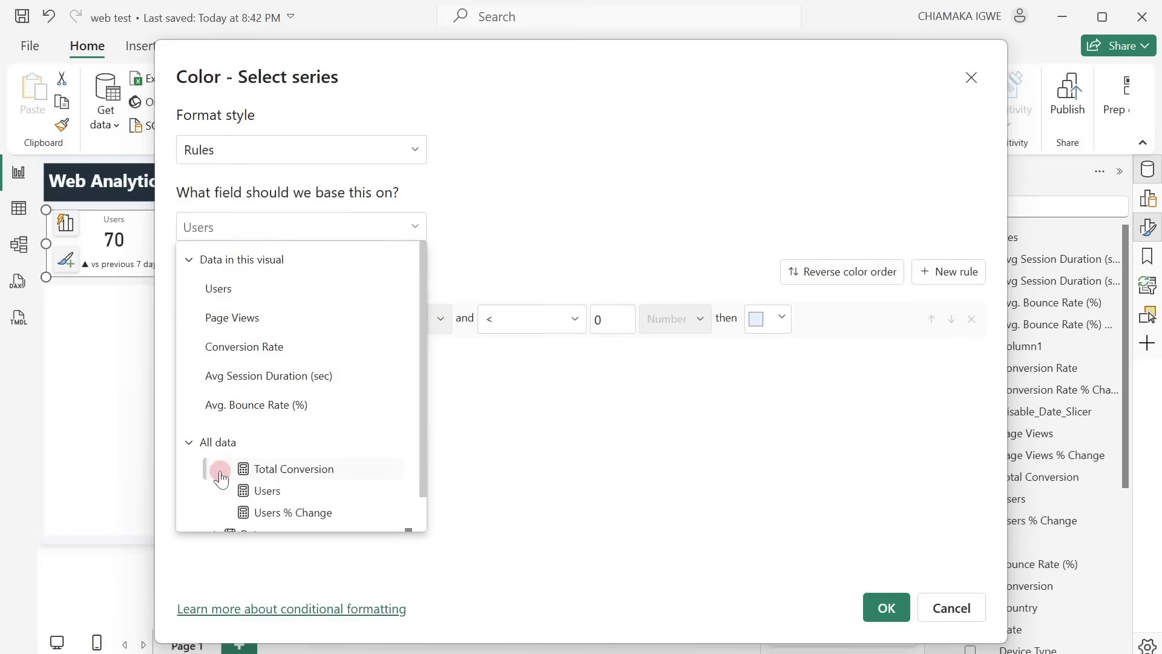
pyautogui.click(270, 512)
# Step: Set the first color rule's condition to contains ▲ for the Users % Change measure
pyautogui.click(304, 328)
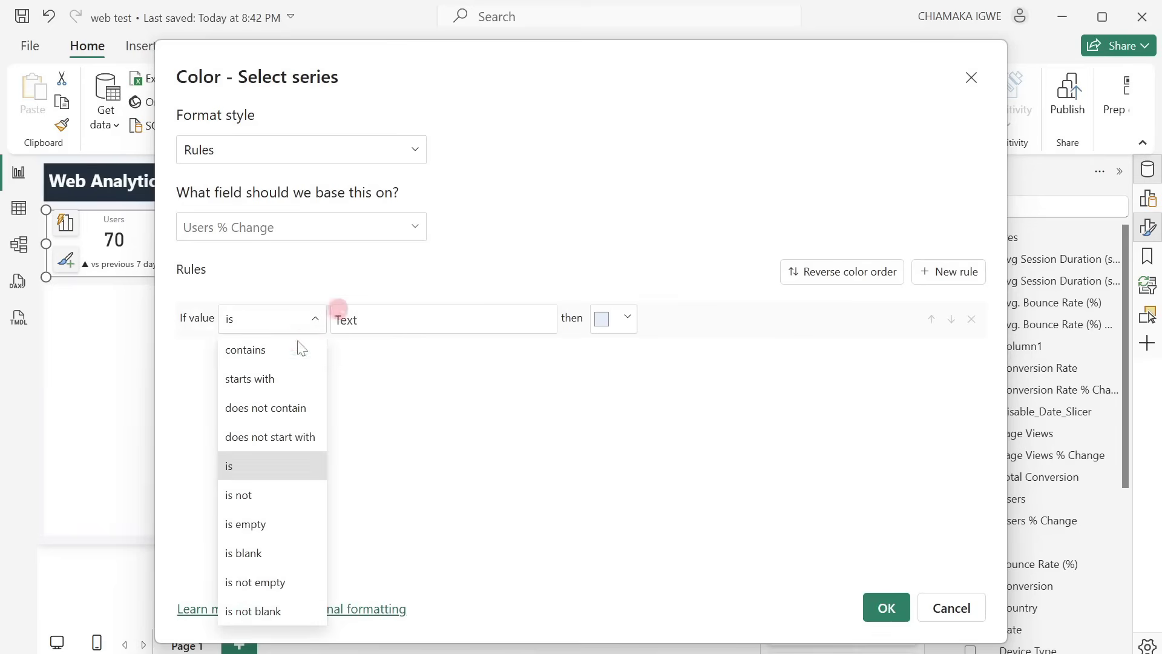
pyautogui.click(281, 357)
pyautogui.click(405, 321)
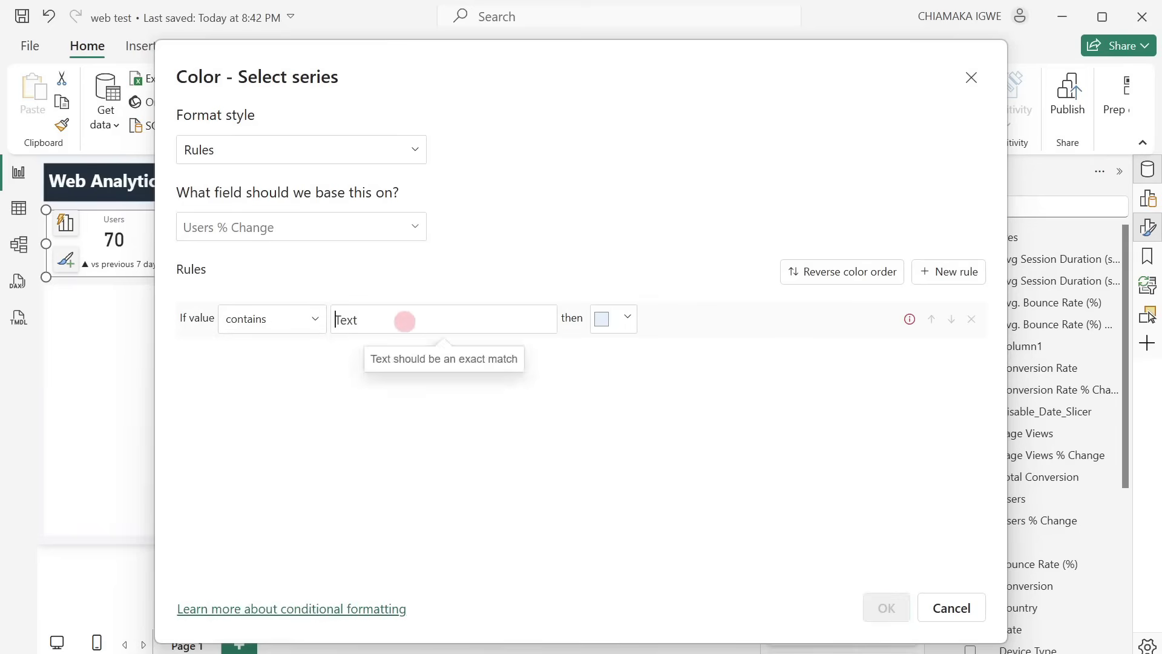
pyautogui.press('super+period')
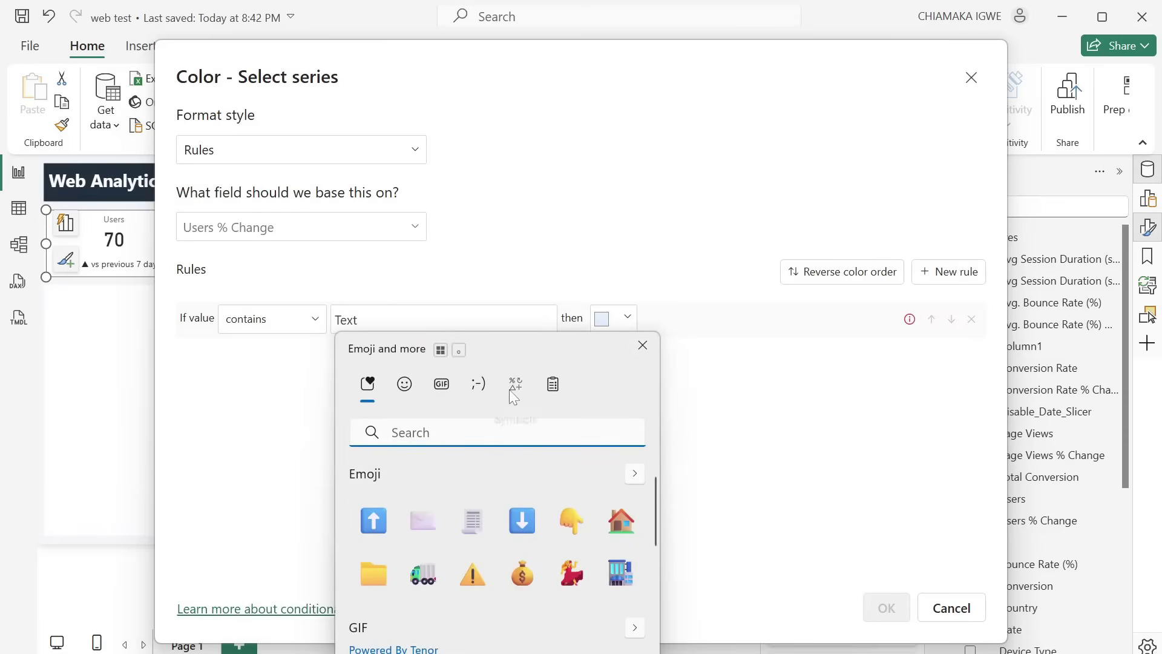
pyautogui.click(515, 384)
pyautogui.click(372, 479)
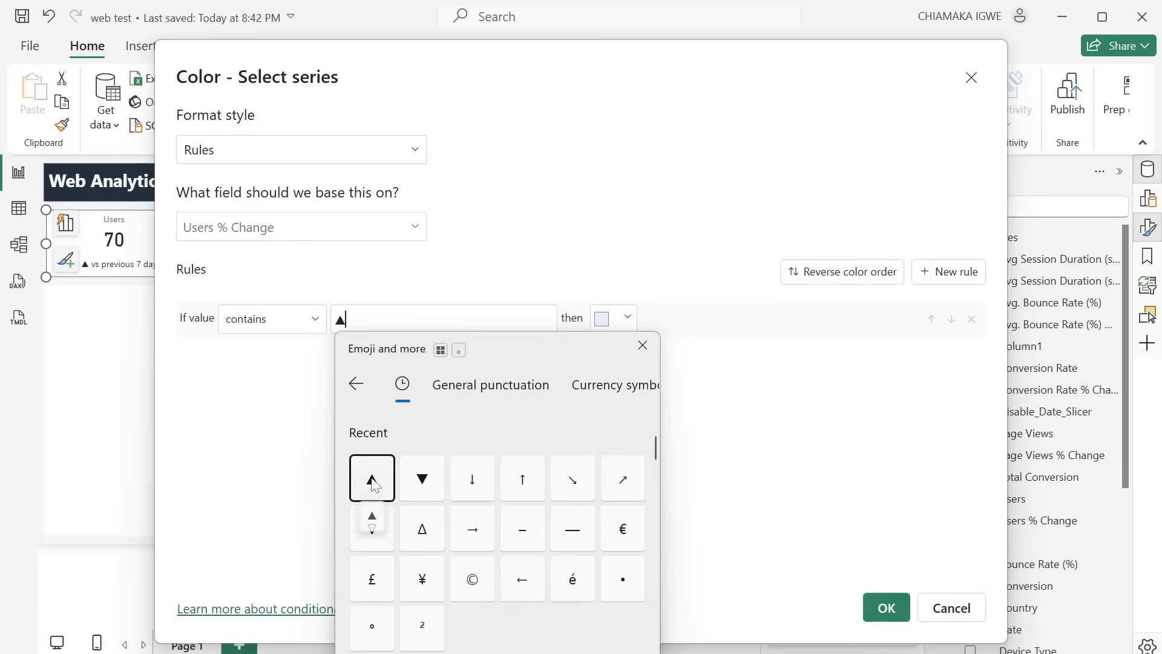
pyautogui.press('Escape')
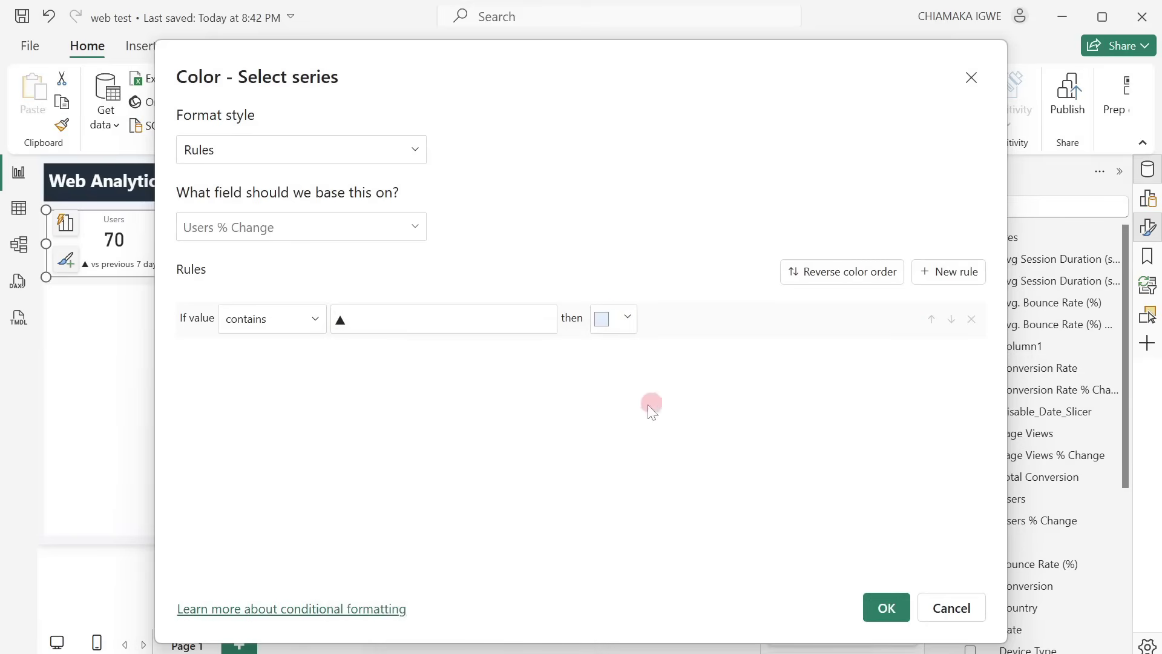
# Step: Give the ▲ rule a custom green color, #039F3F
pyautogui.click(623, 317)
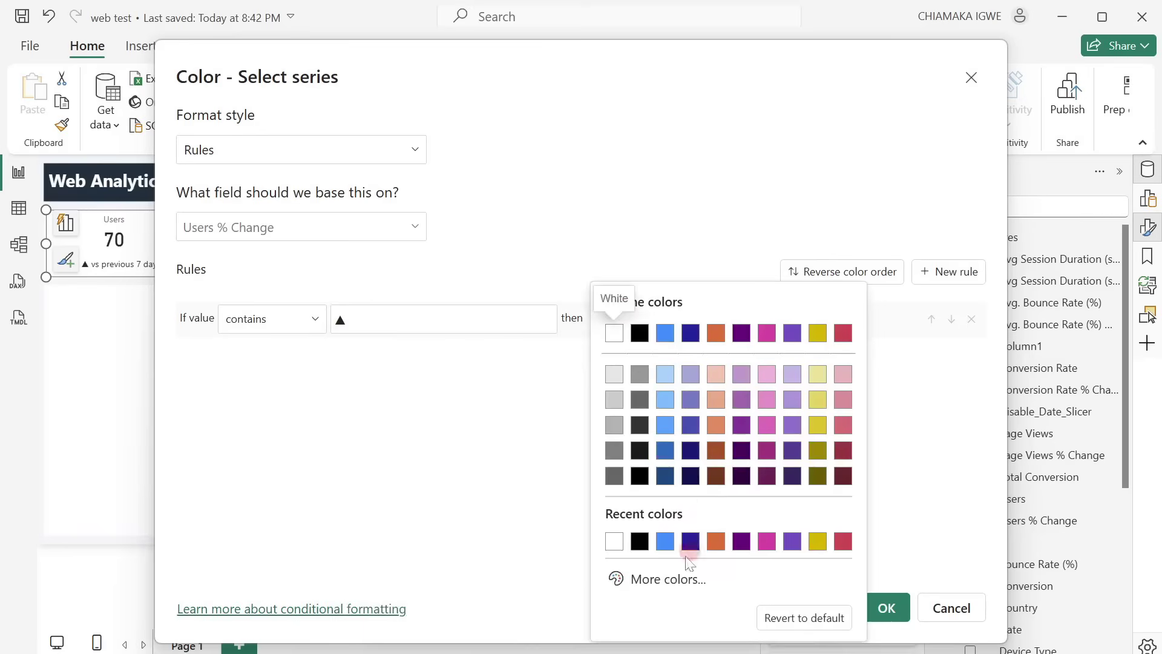
pyautogui.click(668, 575)
pyautogui.moveTo(731, 522); pyautogui.dragTo(696, 521)
pyautogui.moveTo(817, 363); pyautogui.dragTo(844, 381)
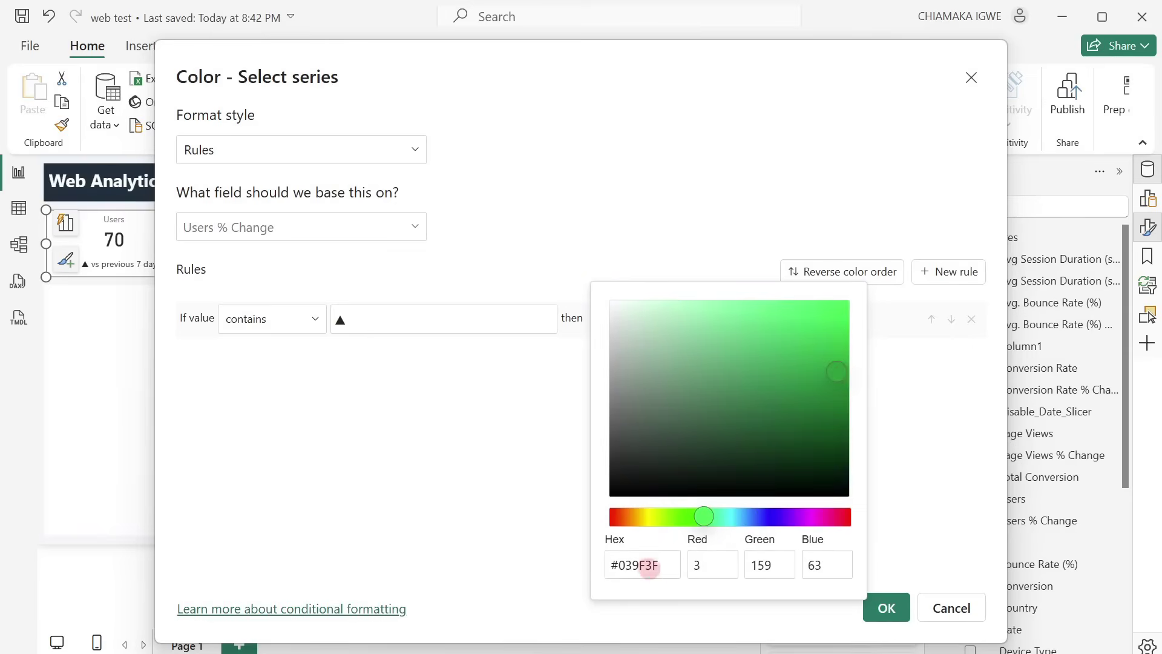
pyautogui.click(665, 567)
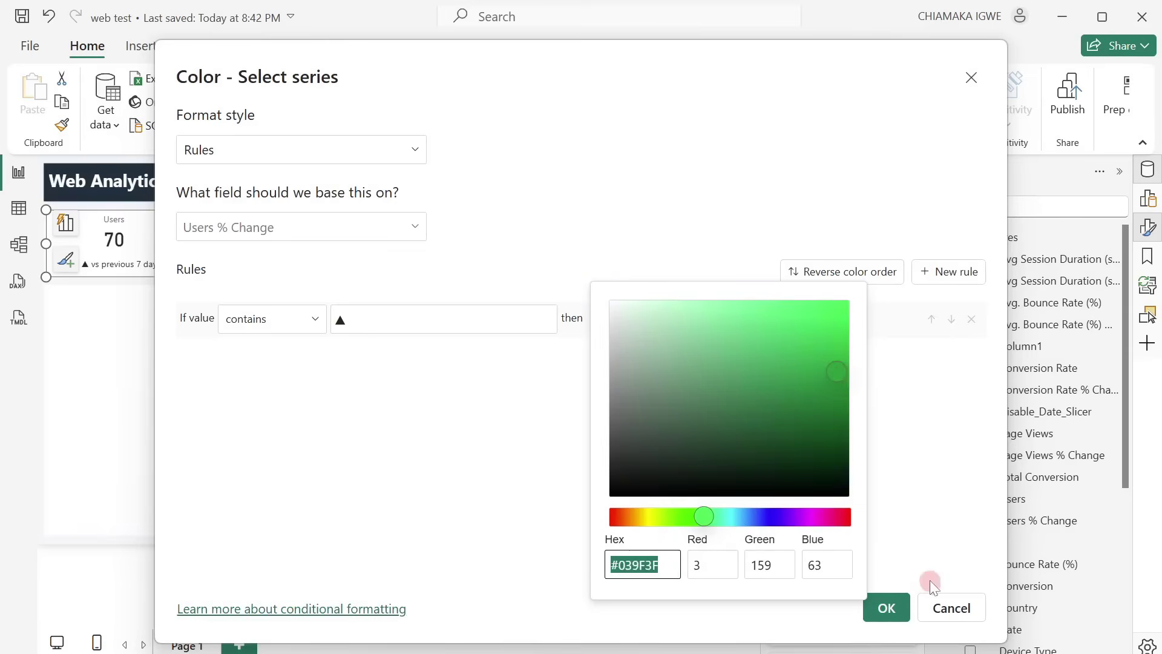
pyautogui.click(927, 545)
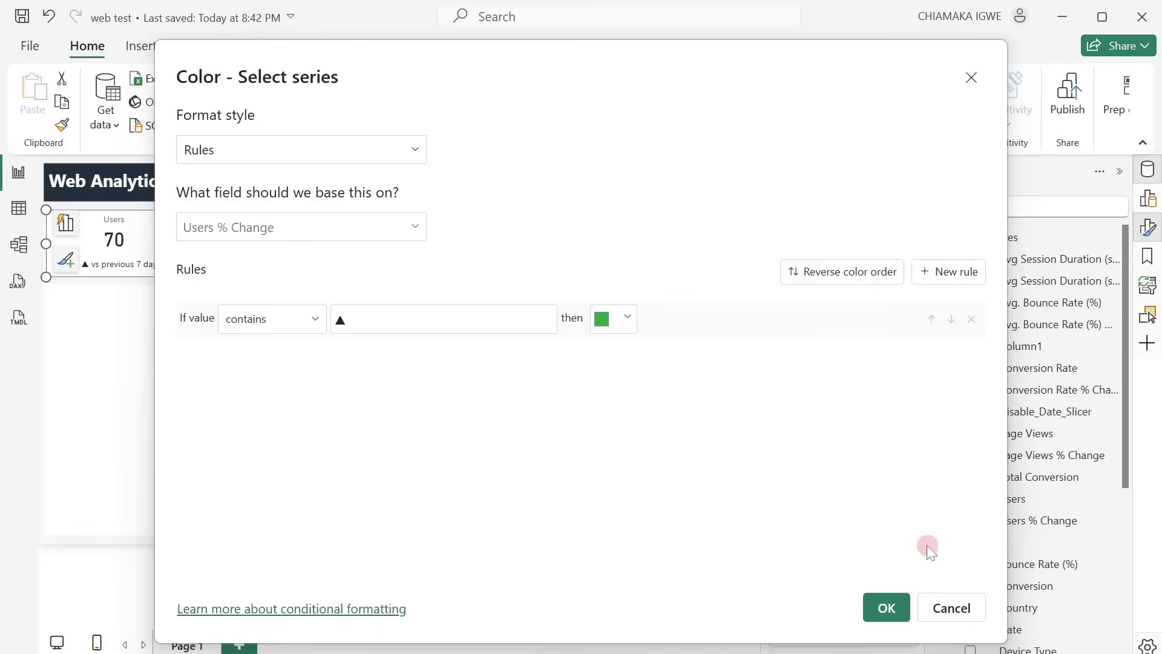
# Step: Add a second rule that colors values containing ▼ red, and apply the conditional formatting
pyautogui.click(942, 274)
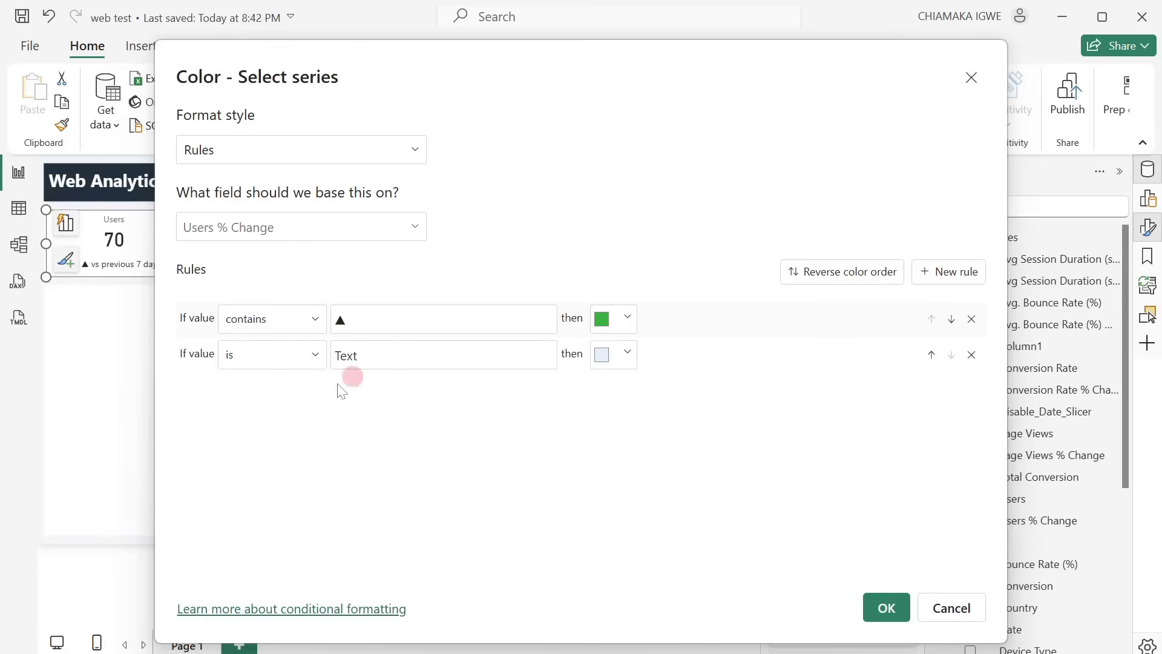
pyautogui.click(316, 358)
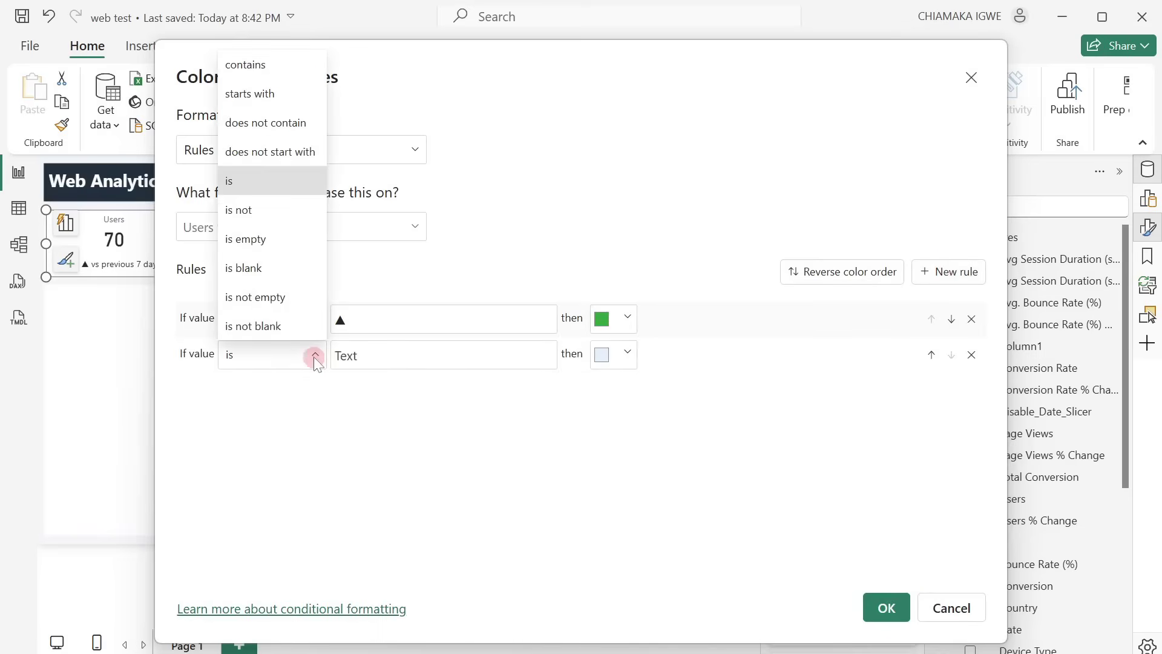
pyautogui.click(267, 67)
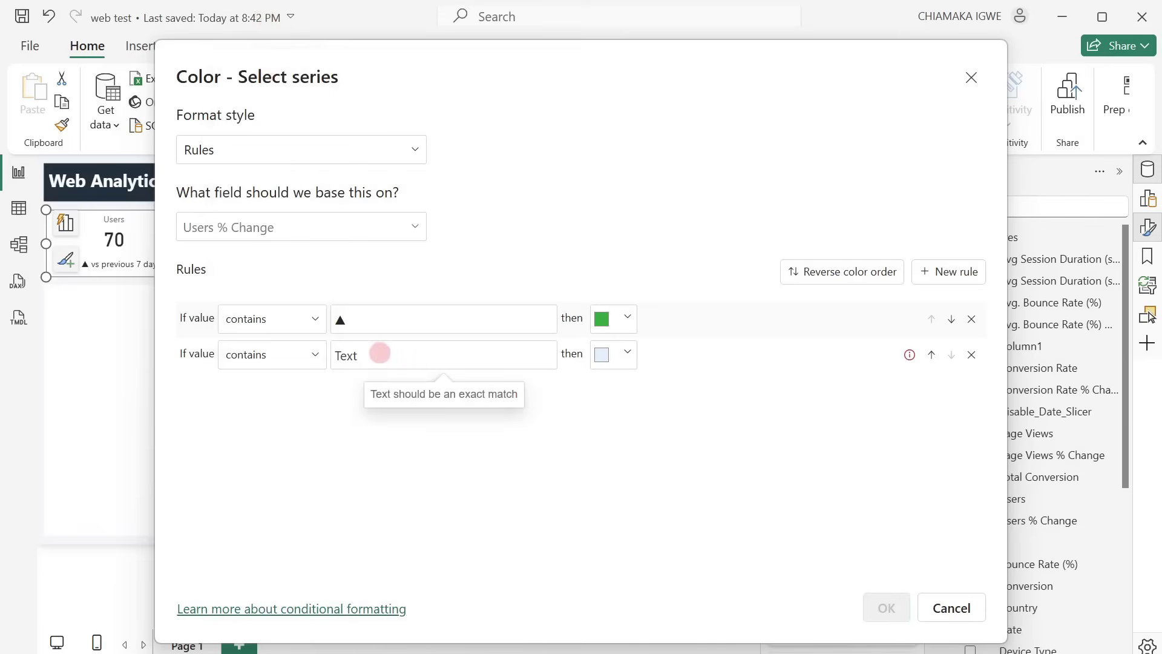
pyautogui.press('super+period')
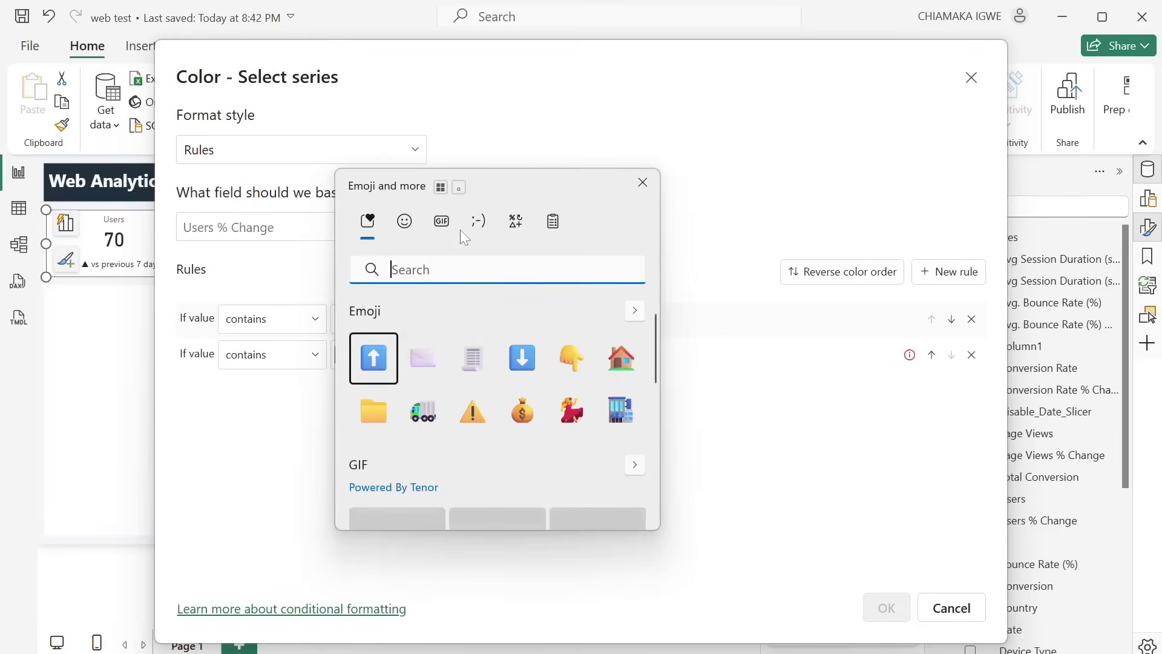
pyautogui.click(513, 226)
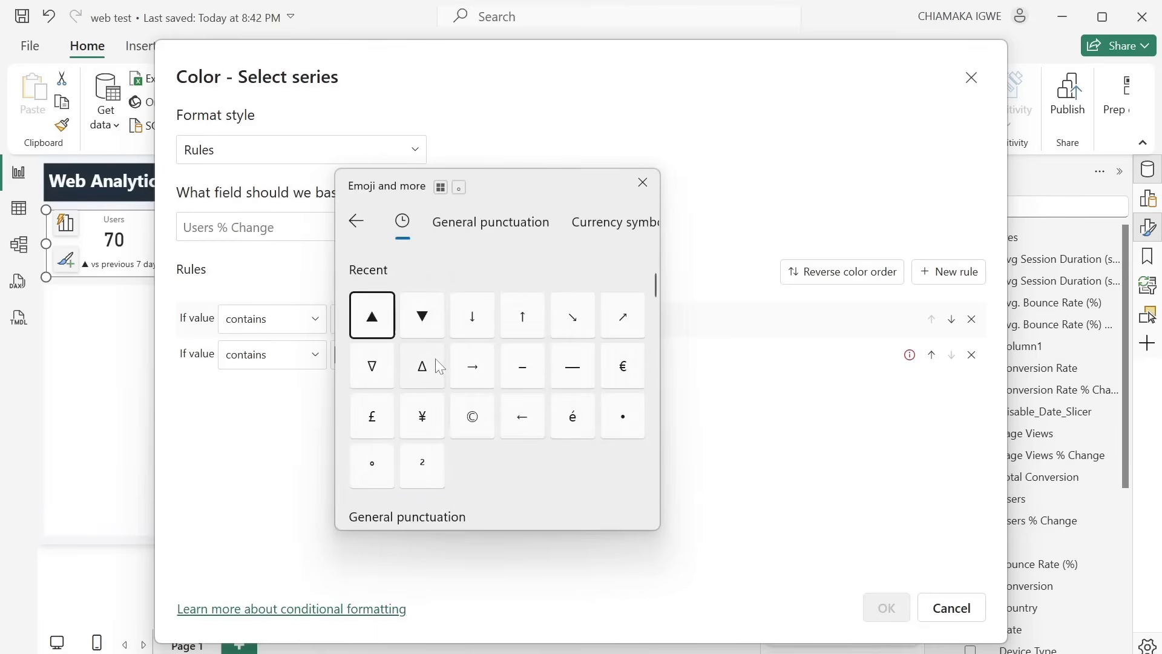
pyautogui.click(423, 316)
pyautogui.click(726, 394)
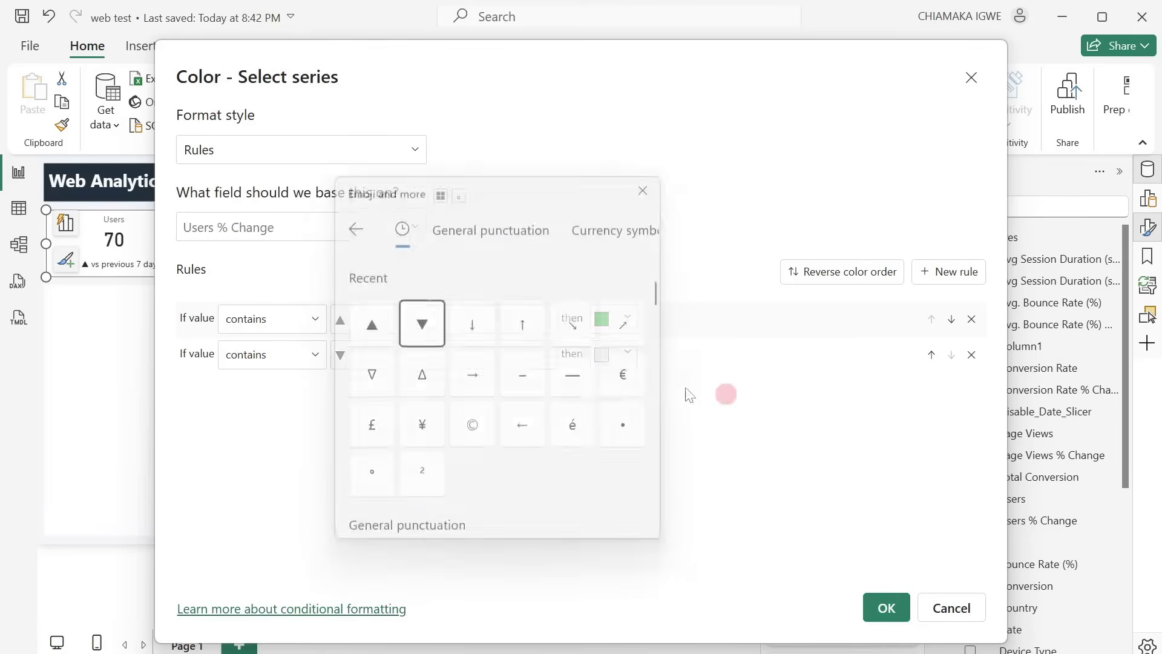
pyautogui.click(610, 345)
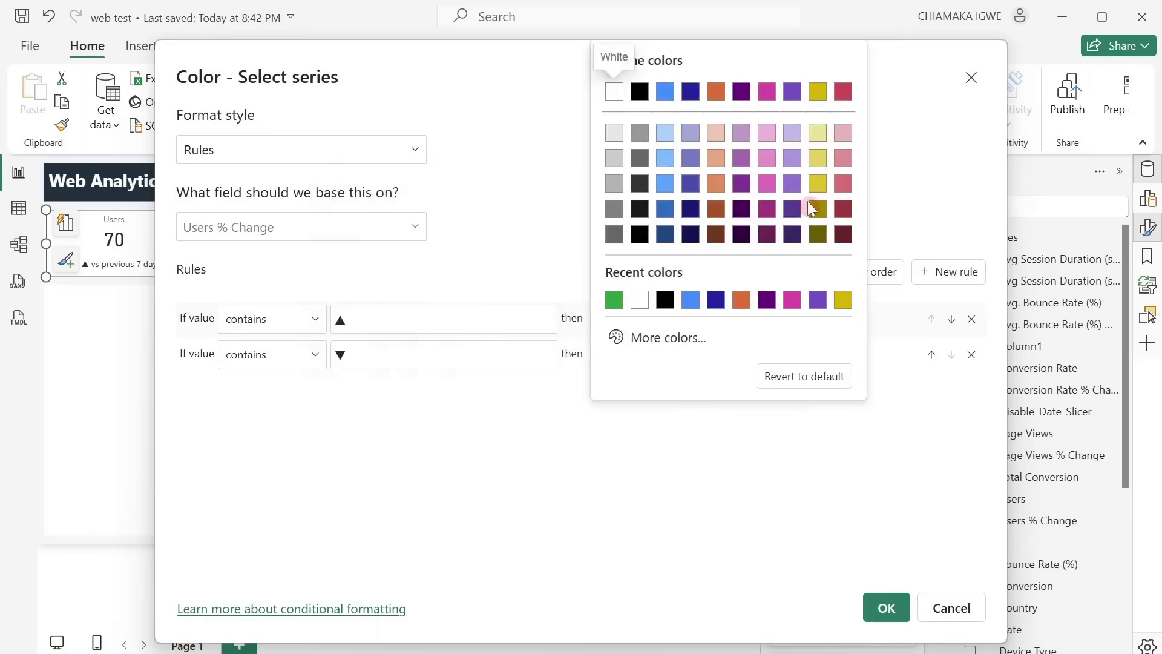
pyautogui.click(842, 92)
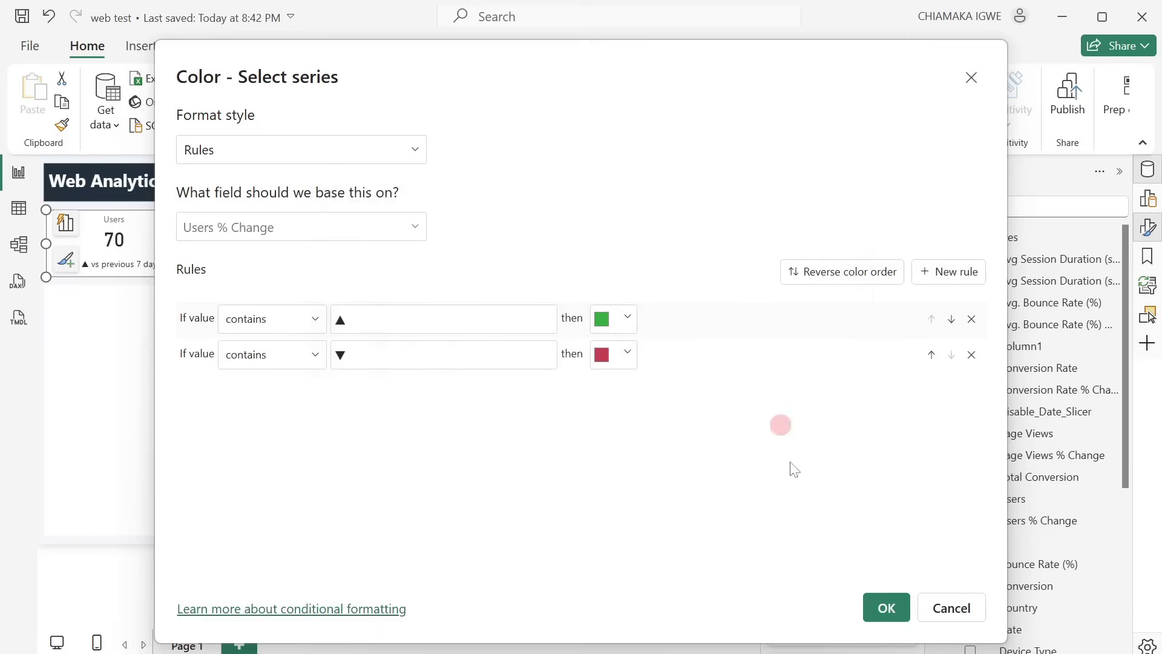
pyautogui.click(887, 609)
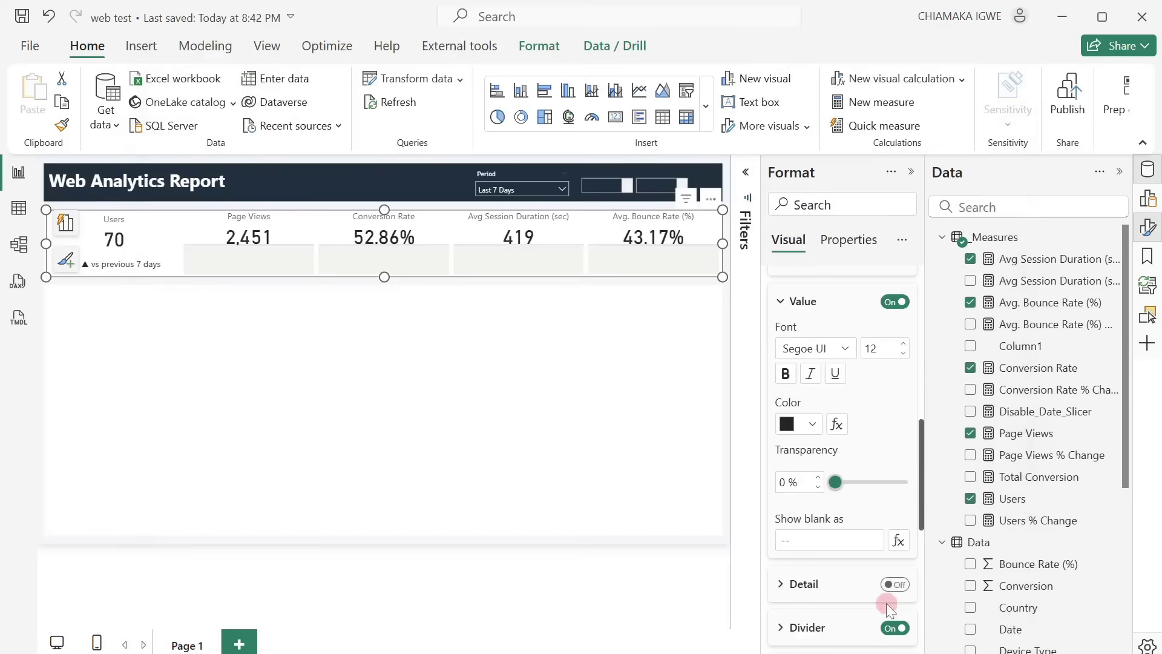
# Step: Add the Page Views % Change measure as the reference label of the Page Views series in the KPI card visual
pyautogui.click(223, 381)
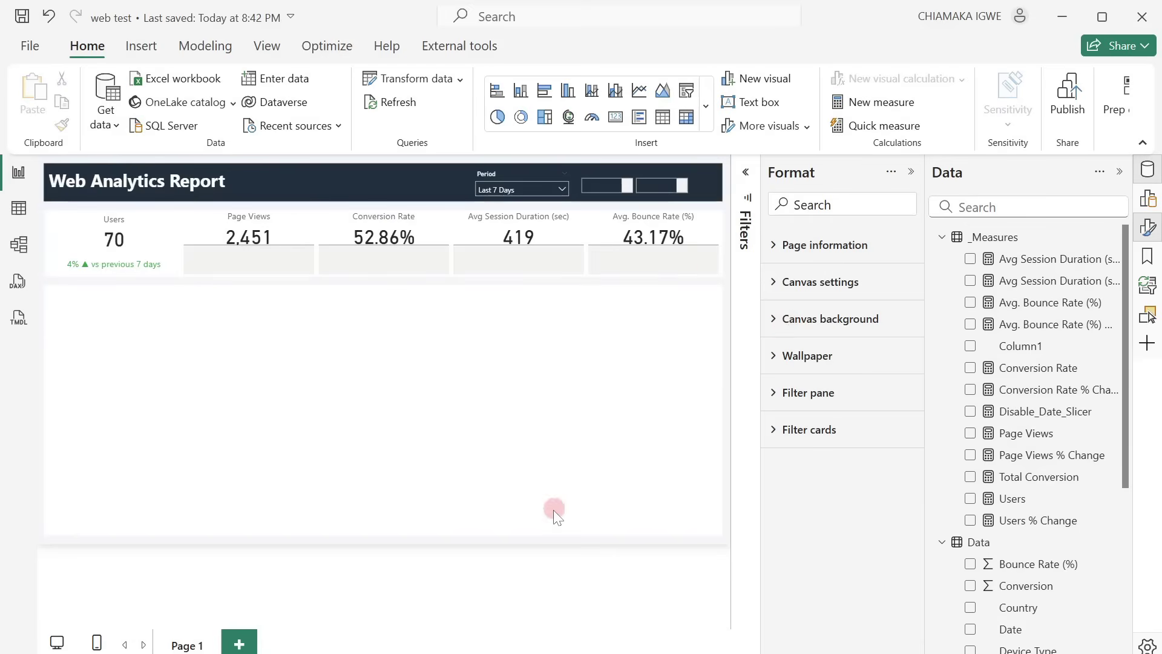
pyautogui.click(710, 268)
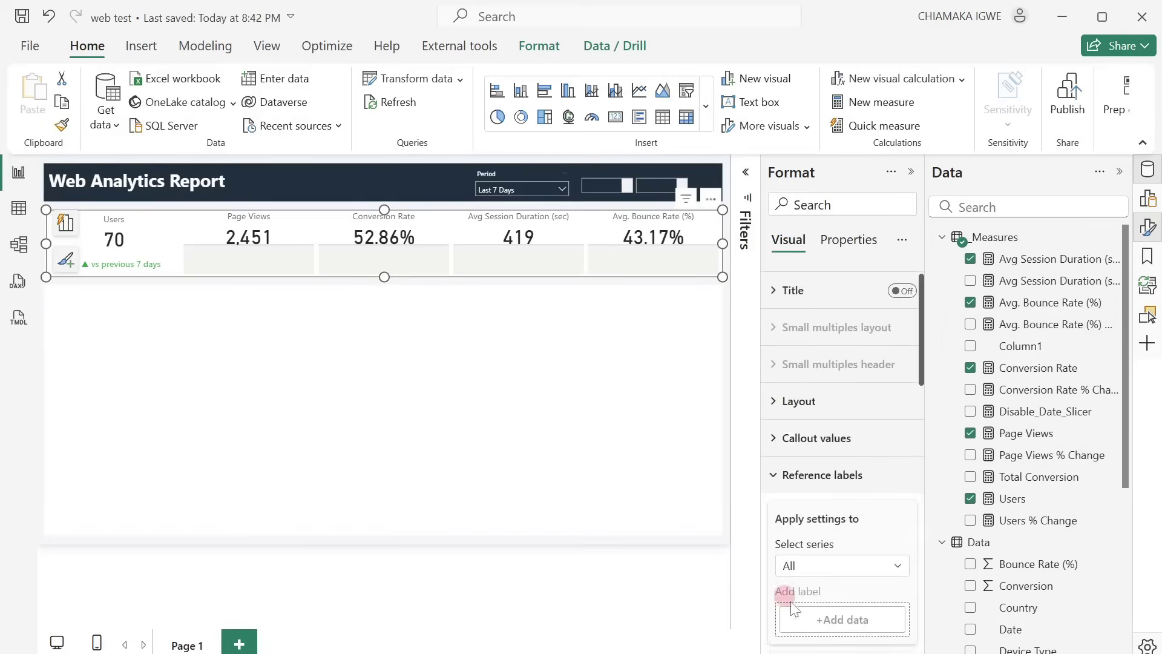
pyautogui.scroll(-3, 781, 590)
pyautogui.moveTo(1028, 454); pyautogui.dragTo(842, 432)
# Step: Turn off the title and background of the Page Views reference label
pyautogui.scroll(-10, 858, 441)
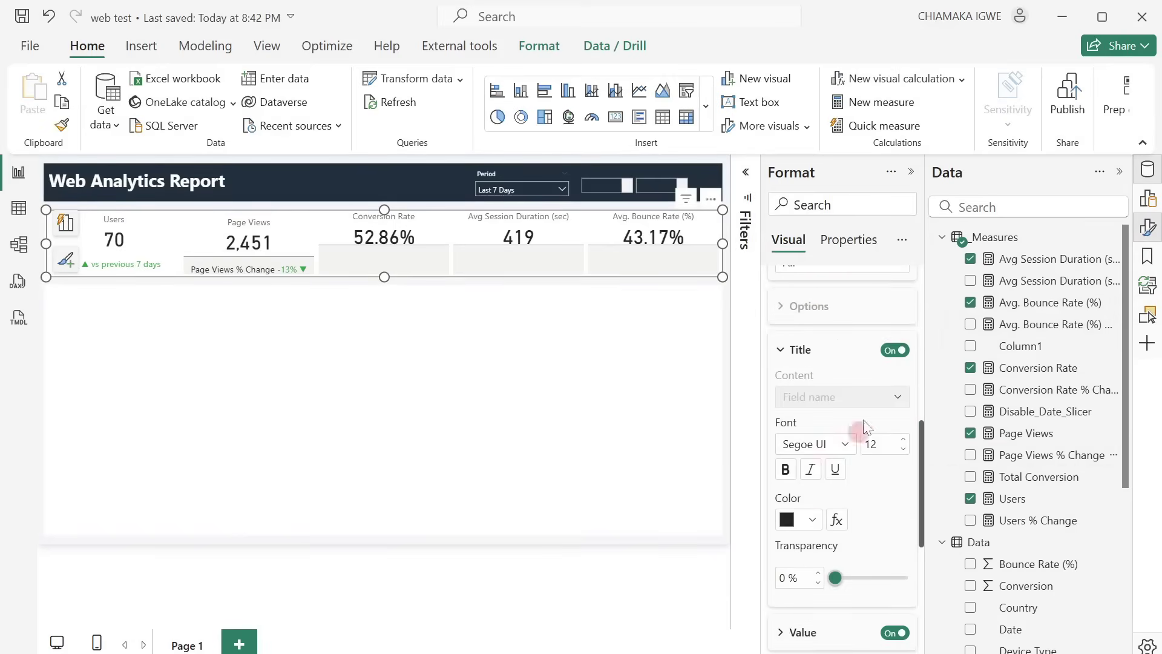
pyautogui.scroll(-2, 859, 484)
pyautogui.click(888, 583)
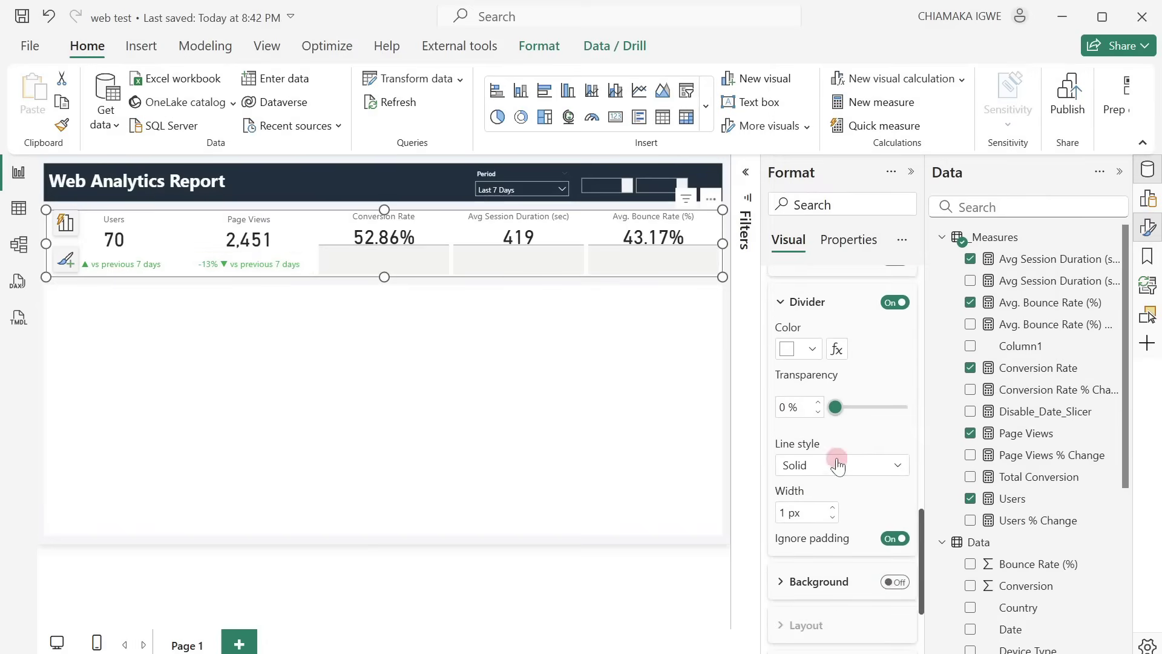
# Step: Set up rules-based conditional formatting for the Page Views reference label's value color, based on Page Views % Change
pyautogui.scroll(5, 837, 464)
pyautogui.click(835, 488)
pyautogui.click(301, 149)
pyautogui.click(194, 207)
pyautogui.click(301, 226)
pyautogui.scroll(-3, 228, 437)
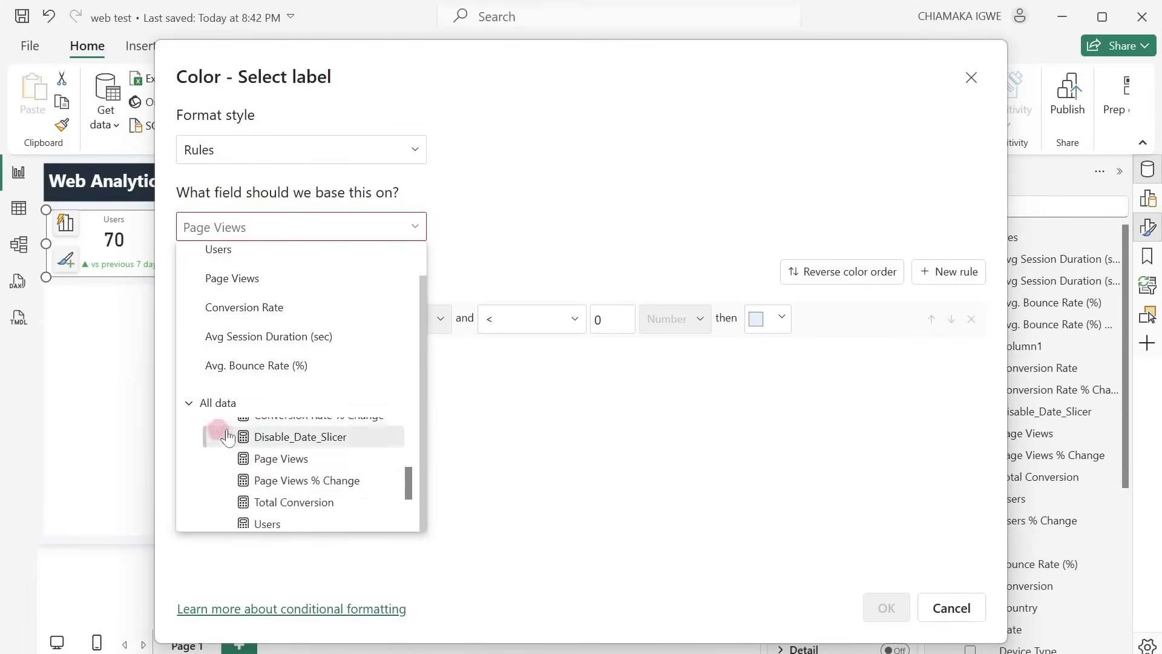
pyautogui.click(307, 480)
# Step: Define the first Page Views rule so that values containing ▼ are colored red
pyautogui.click(363, 324)
pyautogui.press('super+period')
pyautogui.click(374, 477)
pyautogui.click(613, 318)
pyautogui.click(843, 329)
# Step: Try to add a second Page Views rule that colors values containing ▲ green
pyautogui.click(949, 271)
pyautogui.click(468, 363)
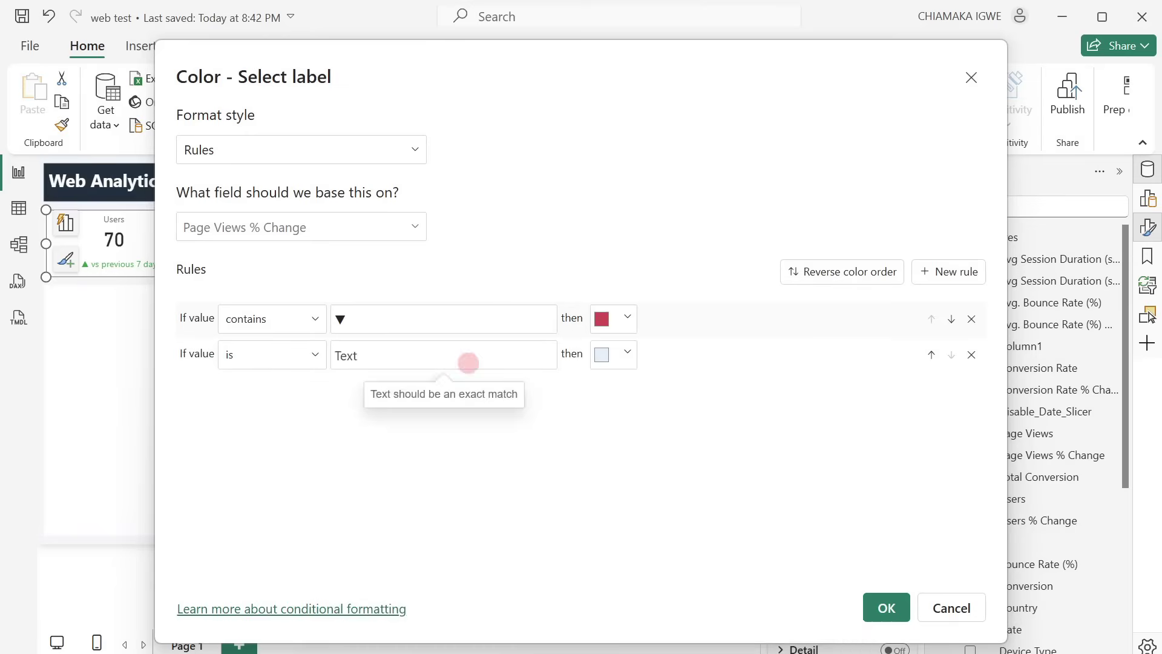
pyautogui.click(272, 355)
pyautogui.click(271, 136)
pyautogui.click(397, 367)
pyautogui.press('super+period')
pyautogui.click(371, 353)
pyautogui.click(628, 354)
pyautogui.click(666, 332)
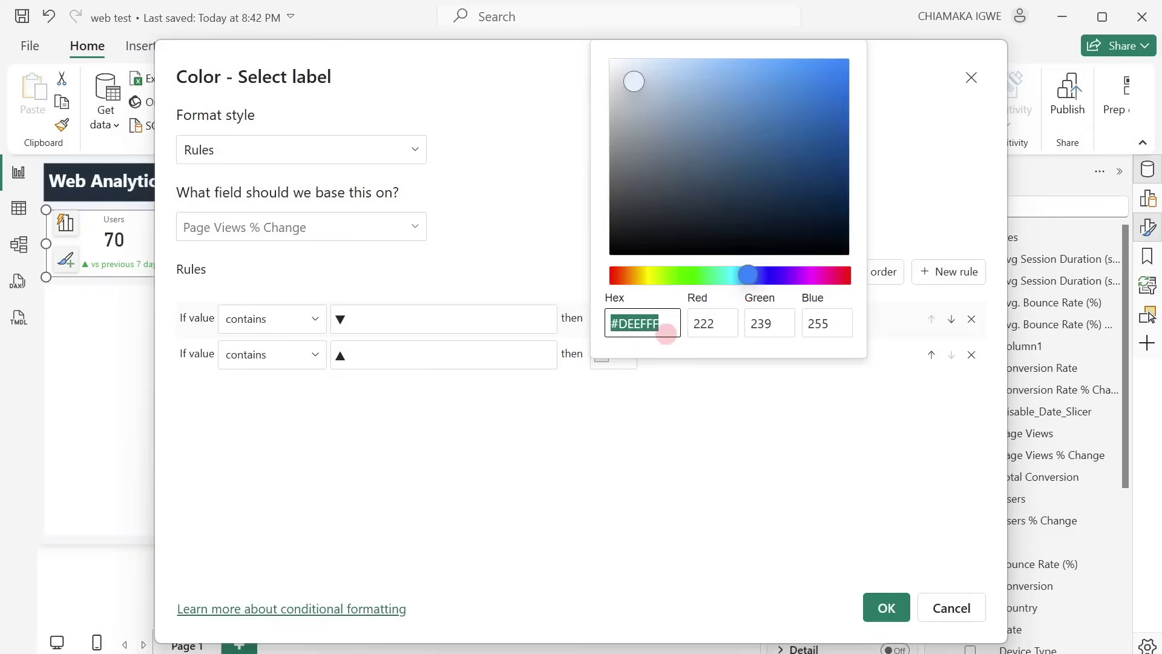
pyautogui.click(648, 345)
pyautogui.click(622, 215)
pyautogui.click(629, 103)
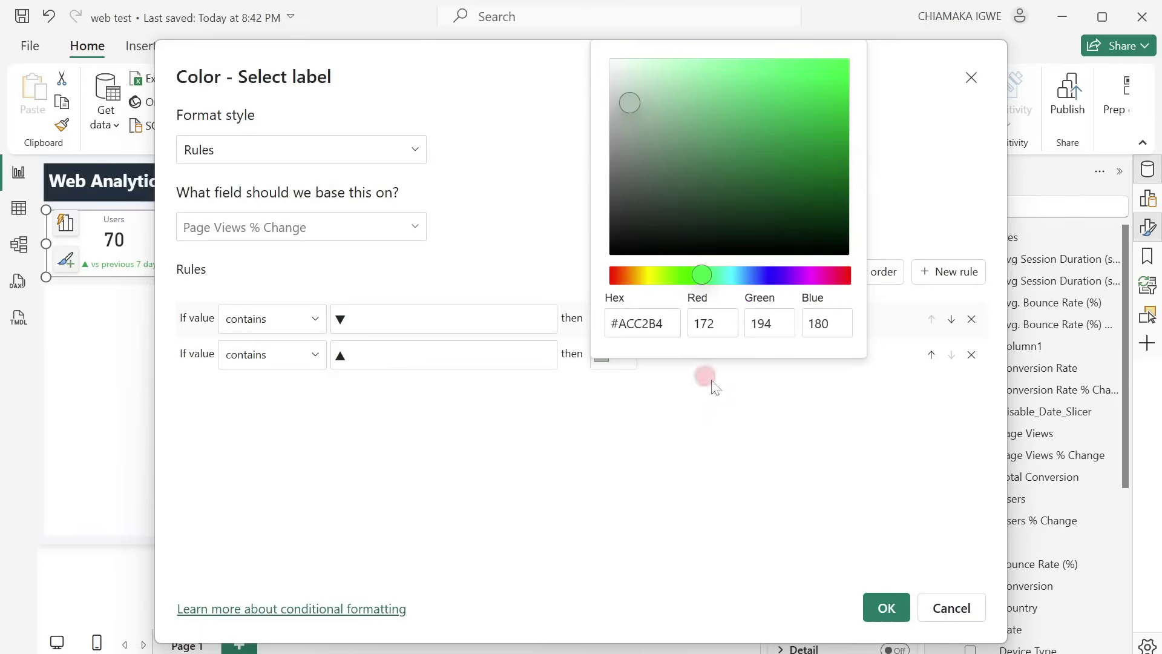
pyautogui.click(658, 379)
pyautogui.click(971, 355)
# Step: Add a new second contains rule with a triangle symbol and a color for Page Views, and apply the formatting
pyautogui.click(948, 271)
pyautogui.click(272, 355)
pyautogui.click(251, 65)
pyautogui.click(424, 354)
pyautogui.press('super+period')
pyautogui.click(520, 221)
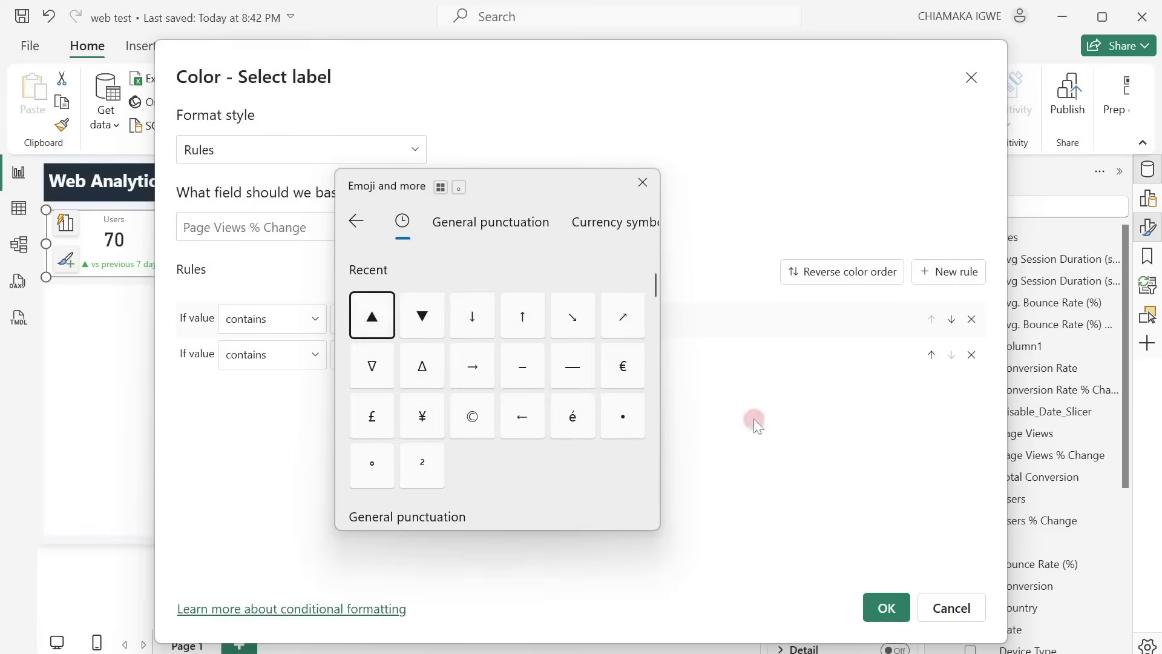
pyautogui.click(422, 316)
pyautogui.click(628, 354)
pyautogui.click(797, 97)
pyautogui.click(886, 607)
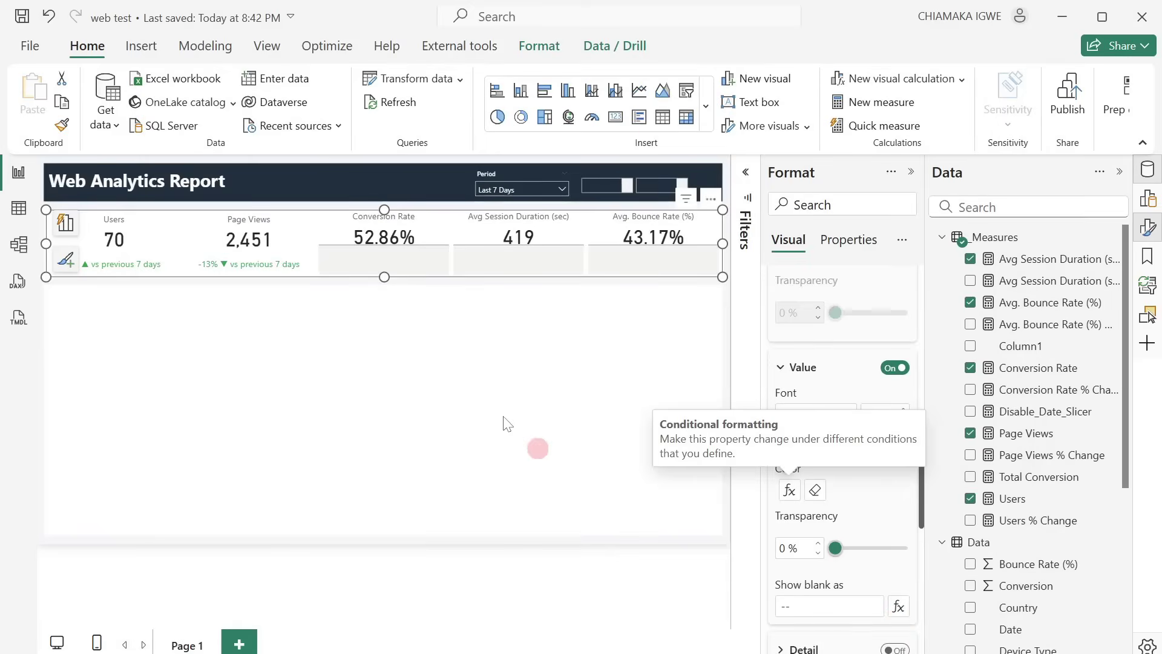
# Step: Reopen the Page Views color rules, re-enter the second rule's triangle symbol, and apply the correction
pyautogui.click(789, 490)
pyautogui.click(460, 356)
pyautogui.press('BackSpace')
pyautogui.press('super+period')
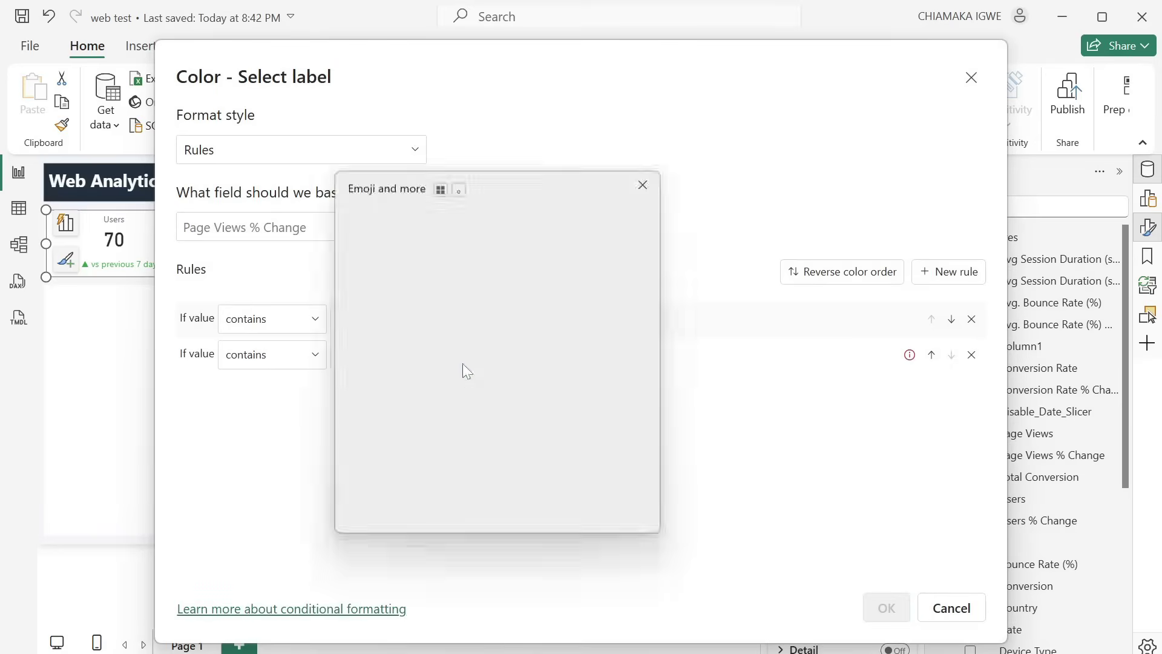
pyautogui.click(885, 607)
# Step: Add the Conversion Rate % Change measure as the reference label of the Conversion Rate series
pyautogui.scroll(-10, 829, 511)
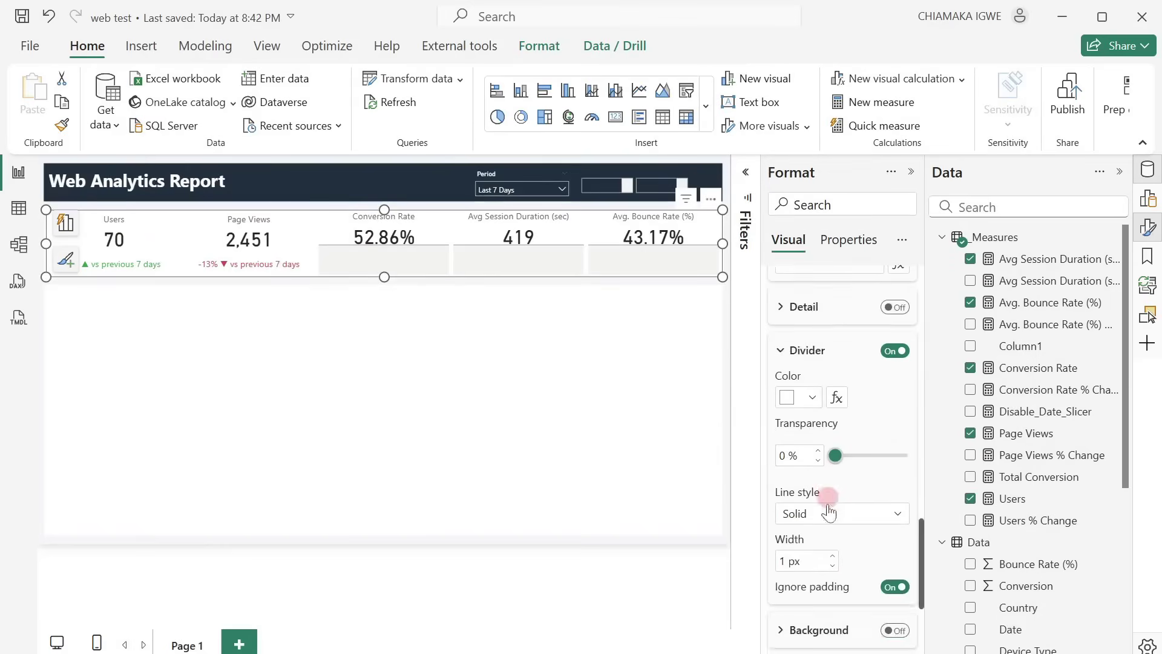
pyautogui.click(842, 352)
pyautogui.click(848, 438)
pyautogui.moveTo(1037, 389); pyautogui.dragTo(871, 412)
# Step: Turn off the title and background of the Conversion Rate reference label
pyautogui.scroll(-10, 880, 424)
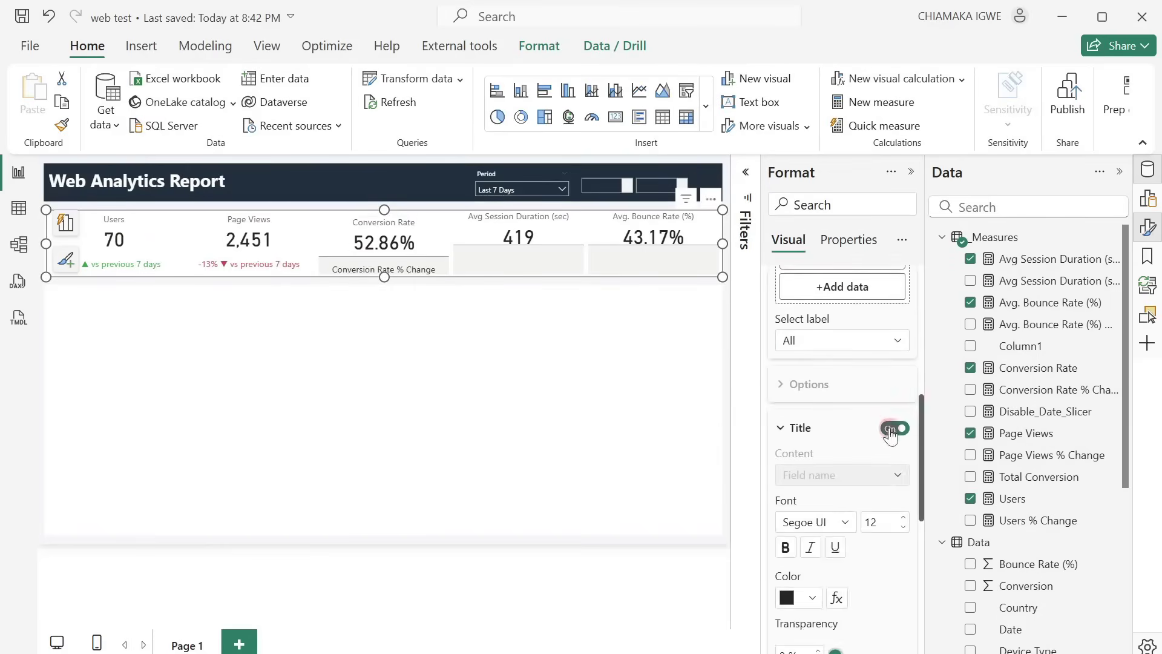
pyautogui.click(806, 519)
pyautogui.click(799, 565)
pyautogui.scroll(-3, 822, 395)
pyautogui.scroll(5, 822, 394)
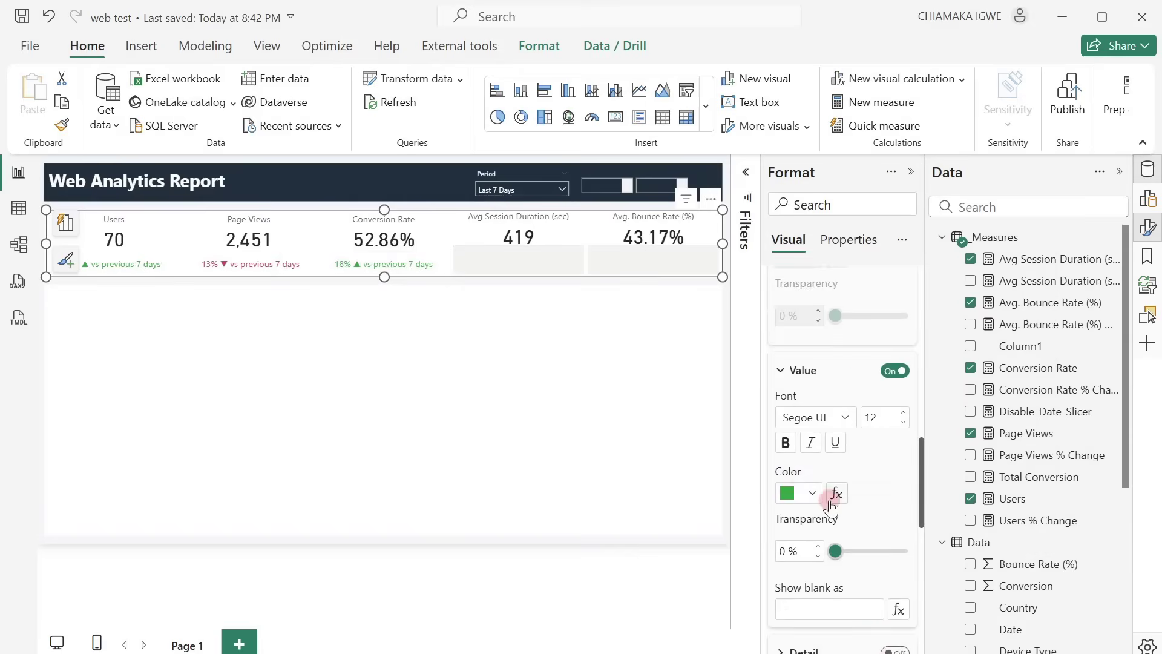
# Step: Set up rules-based conditional formatting for the Conversion Rate reference label's value color, based on Conversion Rate % Change
pyautogui.click(830, 493)
pyautogui.click(269, 148)
pyautogui.click(194, 206)
pyautogui.click(384, 236)
pyautogui.click(220, 467)
pyautogui.scroll(-3, 286, 363)
pyautogui.click(286, 333)
# Step: Define the first Conversion Rate rule so that values containing ▲ are colored green, #239F54
pyautogui.click(254, 387)
pyautogui.click(402, 319)
pyautogui.press('super+period')
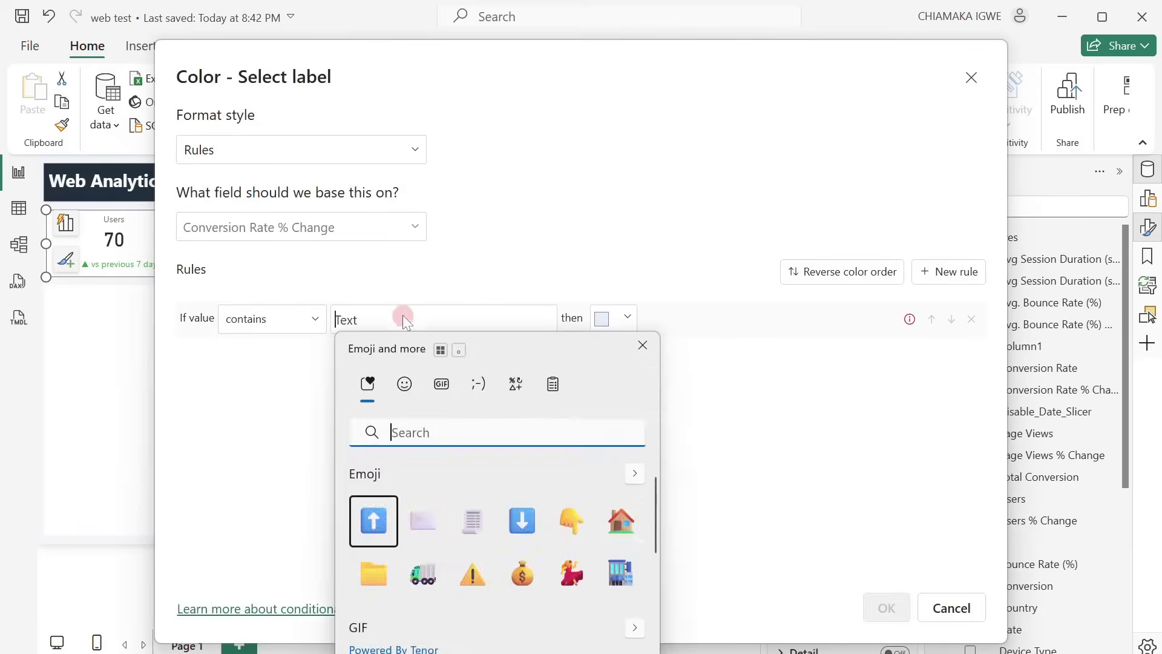
pyautogui.click(373, 478)
pyautogui.click(613, 318)
pyautogui.click(661, 569)
pyautogui.write('239F54')
# Step: Add a second Conversion Rate rule that colors values containing ▼ red, and apply the formatting
pyautogui.click(948, 271)
pyautogui.click(308, 356)
pyautogui.click(255, 109)
pyautogui.click(415, 356)
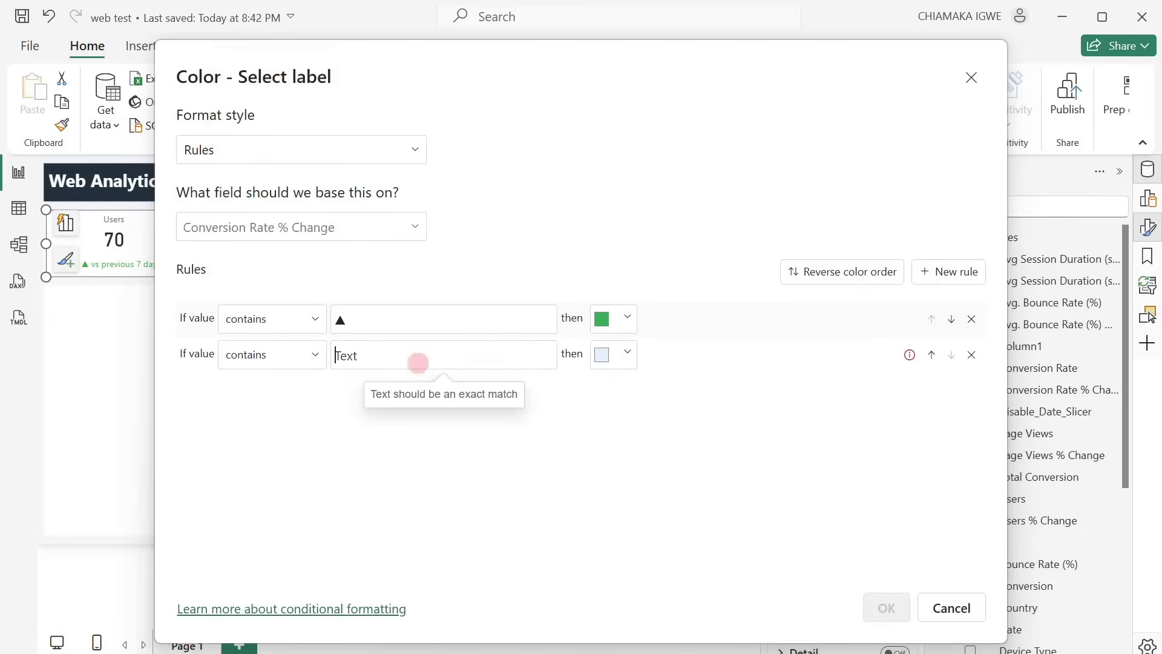
pyautogui.press('super+period')
pyautogui.click(373, 477)
pyautogui.click(613, 355)
pyautogui.click(836, 92)
pyautogui.click(886, 607)
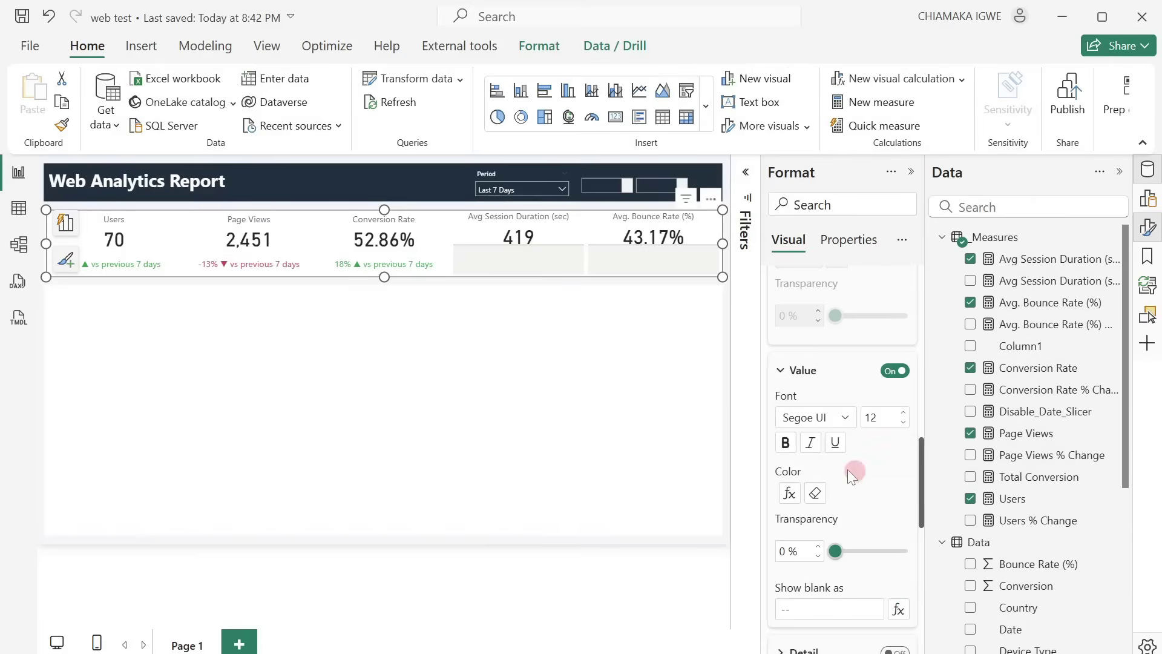
# Step: Add Avg Session Duration (sec) % Change as the reference label of the Avg Session Duration (sec) series and turn off the label's title
pyautogui.scroll(7, 849, 470)
pyautogui.click(860, 300)
pyautogui.click(842, 407)
pyautogui.moveTo(1051, 280); pyautogui.dragTo(832, 346)
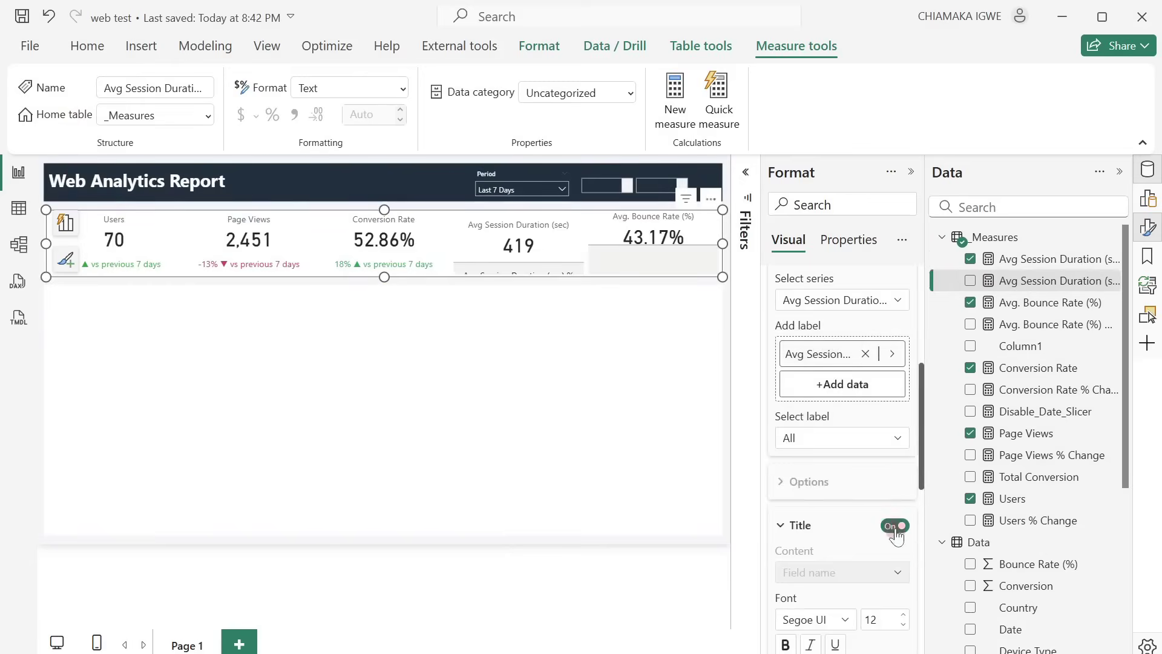
pyautogui.scroll(-4, 786, 516)
pyautogui.click(786, 516)
# Step: Set up rules-based conditional formatting for the session duration label's value color, based on Avg Session Duration (sec) % Change
pyautogui.click(836, 512)
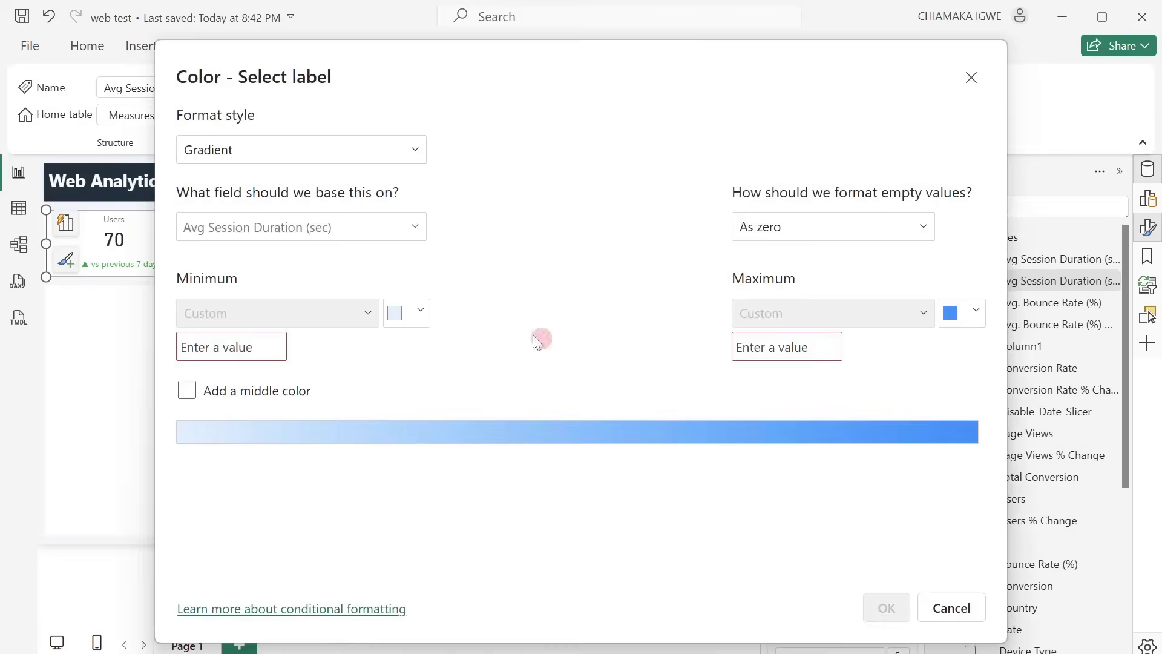
pyautogui.click(301, 149)
pyautogui.click(199, 199)
pyautogui.click(301, 227)
pyautogui.click(210, 440)
pyautogui.click(215, 442)
# Step: Set the first session duration rule's condition to contains and start entering its text
pyautogui.click(272, 319)
pyautogui.click(254, 381)
pyautogui.click(383, 320)
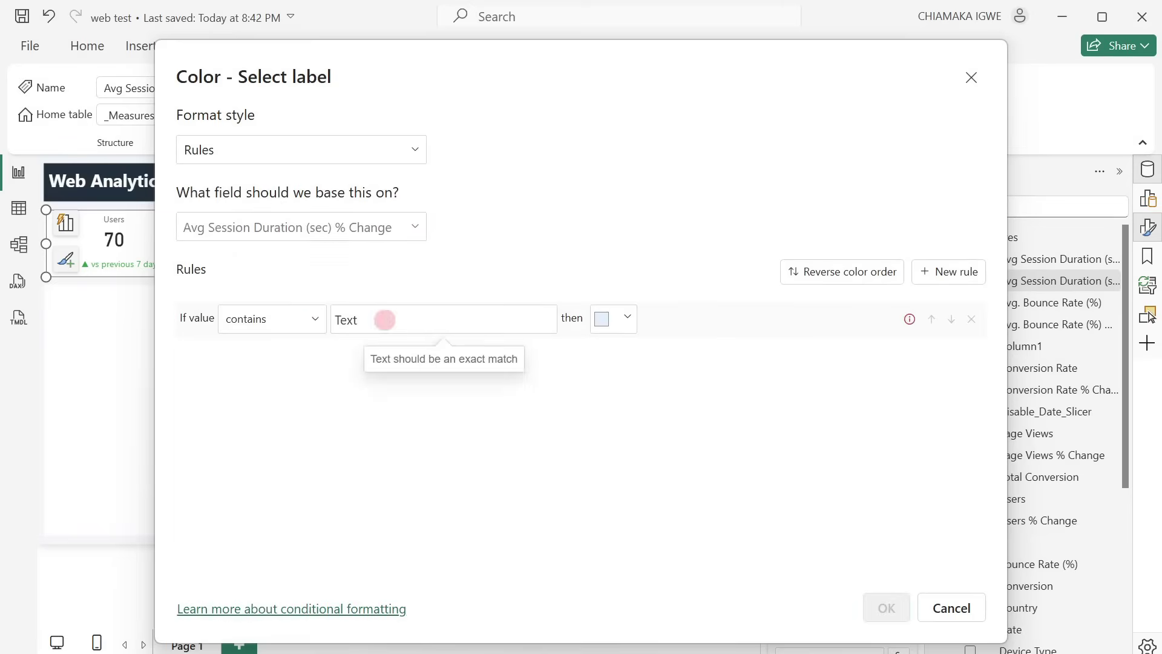
# Step: Set the Avg Session Duration (sec) % Change color rule so values containing ▲ turn green
pyautogui.press('super+period')
pyautogui.click(423, 477)
pyautogui.click(613, 318)
pyautogui.click(630, 539)
# Step: Add a second rule coloring Avg Session Duration (sec) % Change values that contain ▼ red, and apply the rules
pyautogui.click(948, 271)
pyautogui.click(307, 355)
pyautogui.click(254, 417)
pyautogui.click(416, 355)
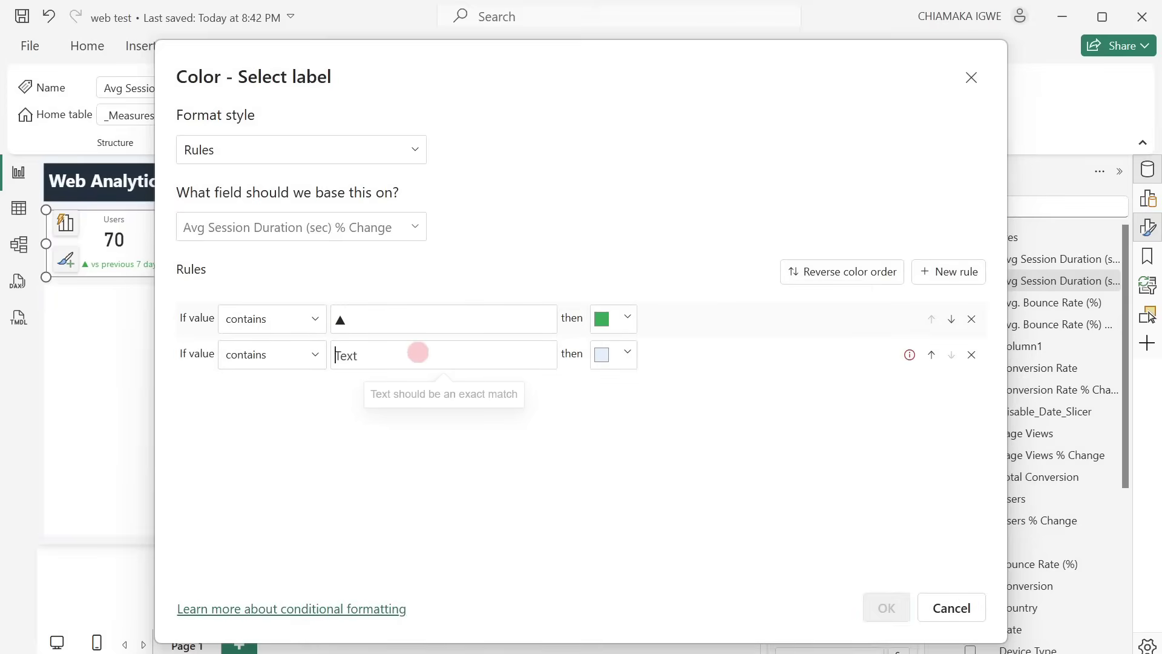
pyautogui.press('super+period')
pyautogui.click(448, 477)
pyautogui.click(625, 355)
pyautogui.click(611, 539)
pyautogui.click(886, 607)
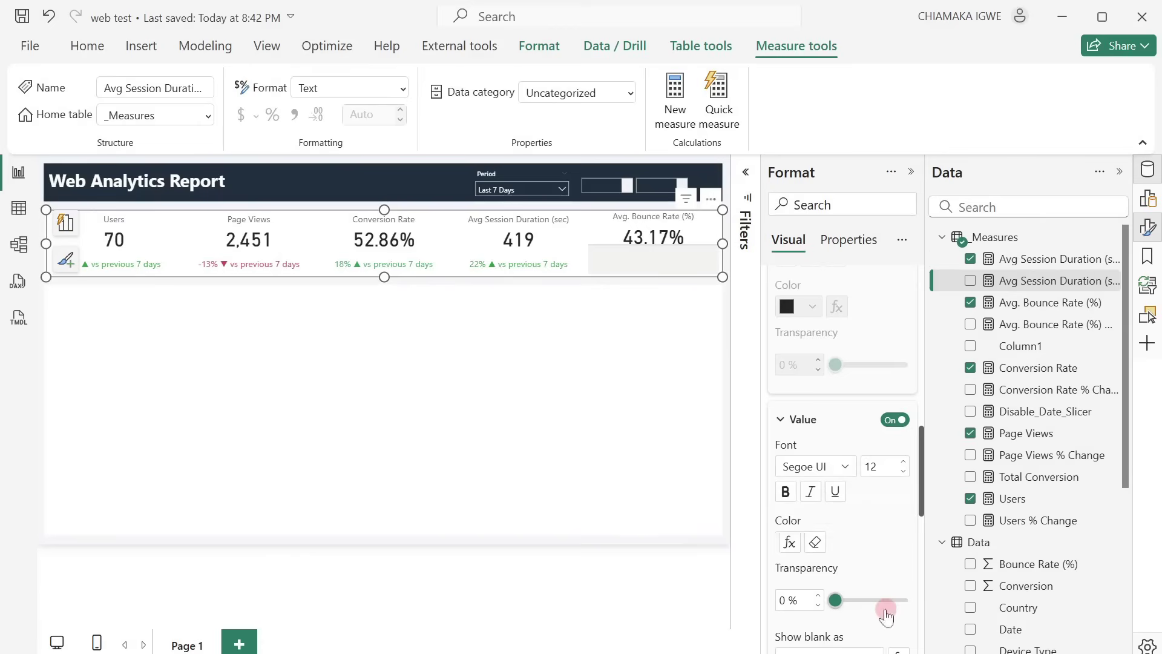
# Step: Add the Avg. Bounce Rate (%) % Change measure as the reference label of the Avg. Bounce Rate (%) card
pyautogui.click(694, 270)
pyautogui.moveTo(1065, 323); pyautogui.dragTo(853, 336)
pyautogui.scroll(-2, 847, 363)
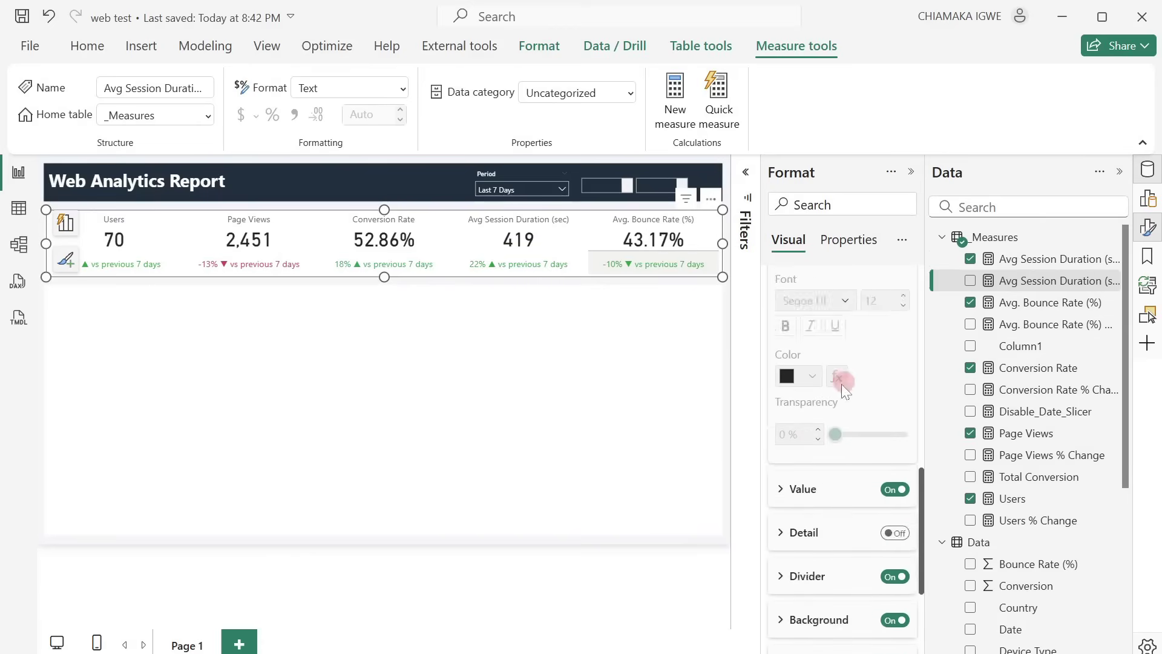
# Step: Set the bounce rate label's value color to the Rules format style, based on Avg. Bounce Rate (%) % Change
pyautogui.click(798, 488)
pyautogui.click(847, 540)
pyautogui.click(301, 149)
pyautogui.click(200, 205)
pyautogui.click(301, 226)
pyautogui.click(215, 429)
pyautogui.click(285, 516)
# Step: Define the first bounce rate color rule so values containing ▲ turn green
pyautogui.click(267, 319)
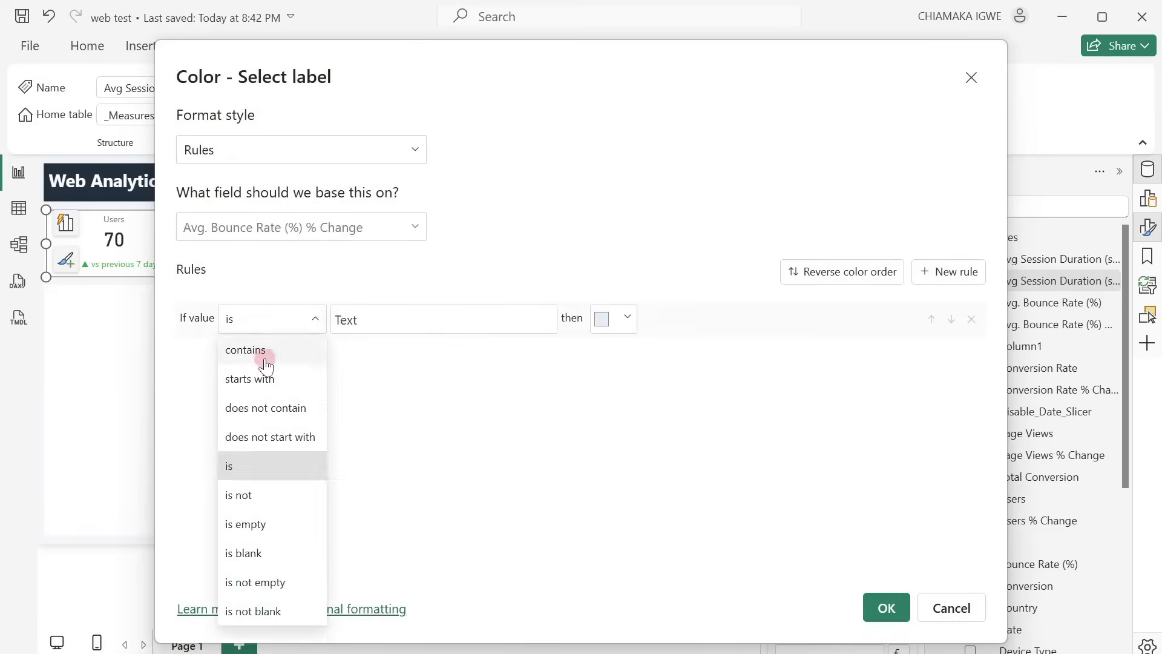
pyautogui.click(228, 350)
pyautogui.press('super+period')
pyautogui.click(448, 477)
pyautogui.click(622, 318)
pyautogui.click(673, 578)
# Step: Add a second bounce rate color rule turning values that contain ▼ red, and apply the rules
pyautogui.click(949, 271)
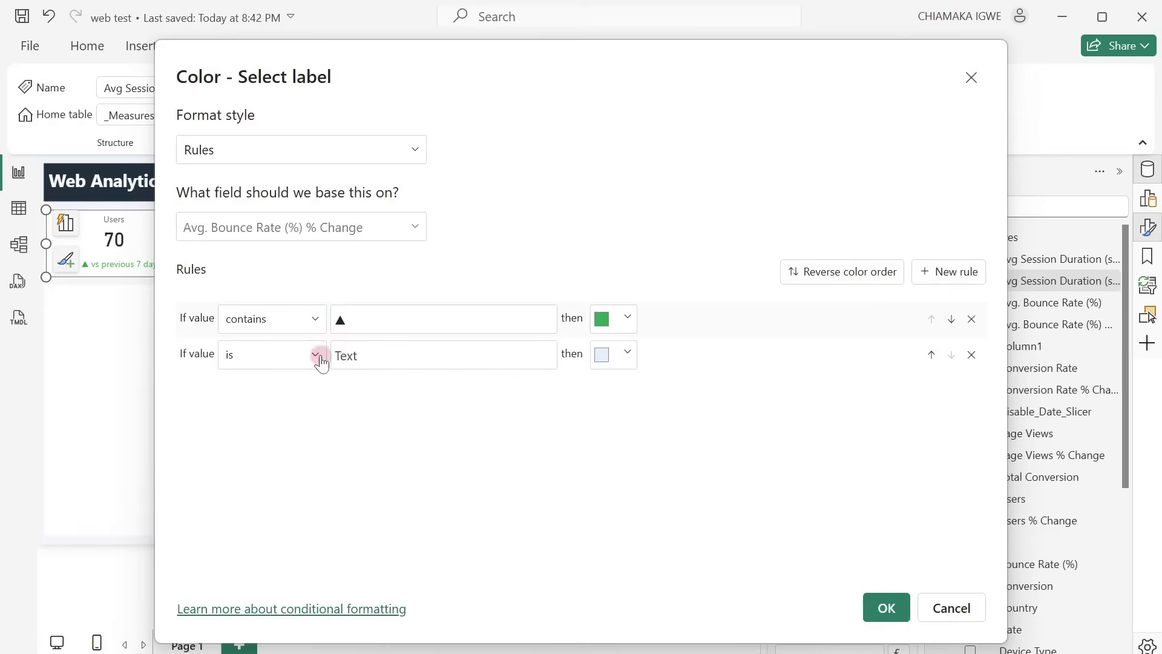
pyautogui.click(319, 355)
pyautogui.click(273, 388)
pyautogui.click(376, 355)
pyautogui.press('super+period')
pyautogui.click(423, 314)
pyautogui.click(886, 606)
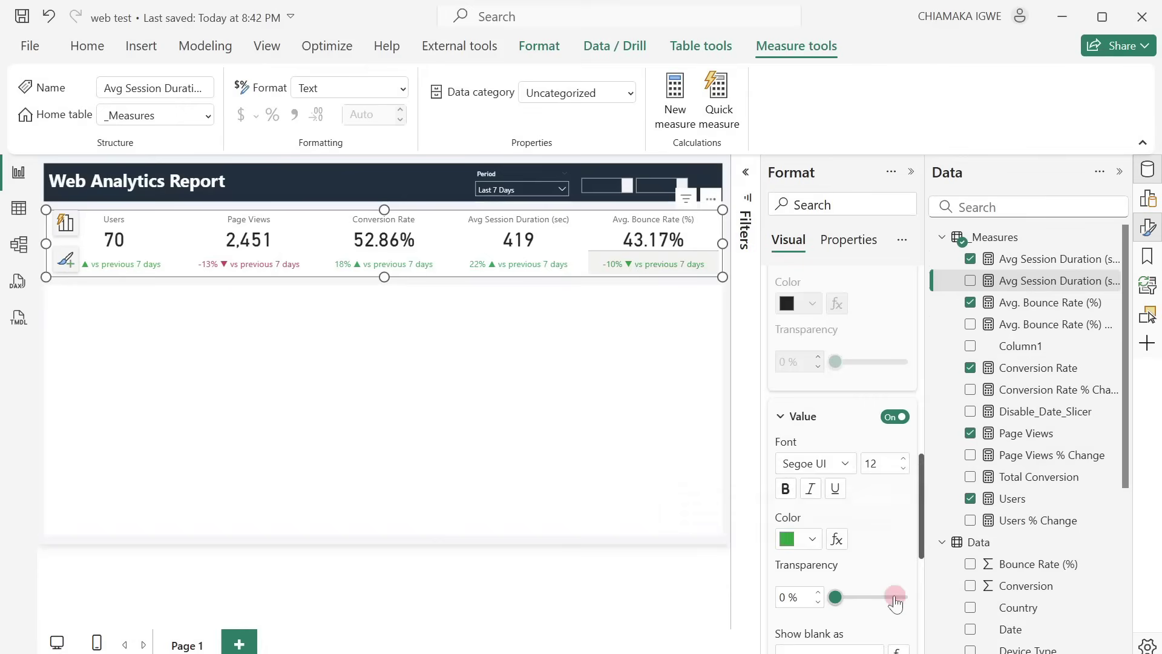
# Step: Make the bounce rate reference label's divider white, turn off its background, and close the formatting options
pyautogui.scroll(-5, 884, 423)
pyautogui.click(829, 440)
pyautogui.scroll(-3, 829, 531)
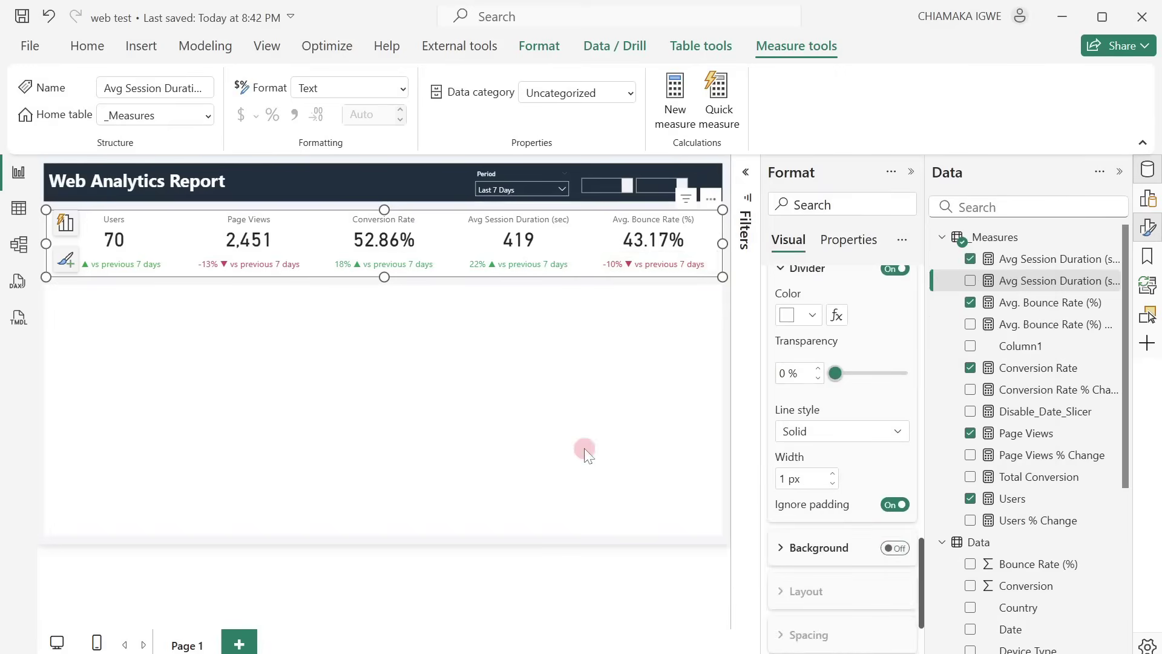
pyautogui.click(585, 450)
pyautogui.click(910, 174)
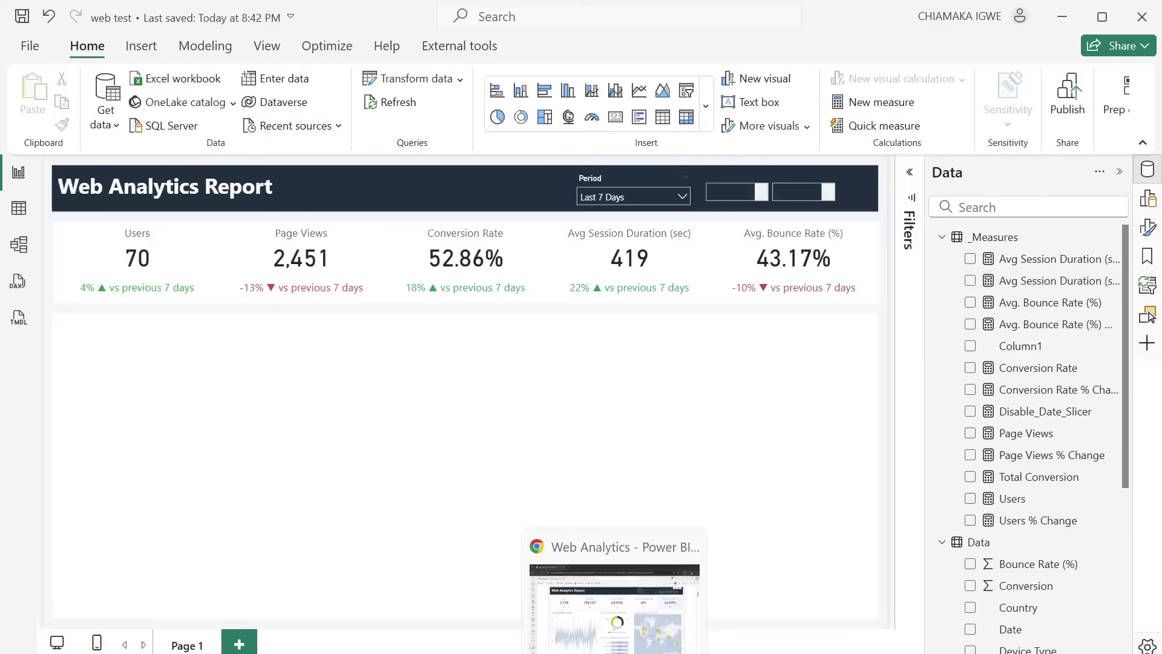
# Step: Switch to the published Web Analytics report in Chrome and examine how selecting different metric cards changes the charts
pyautogui.click(611, 596)
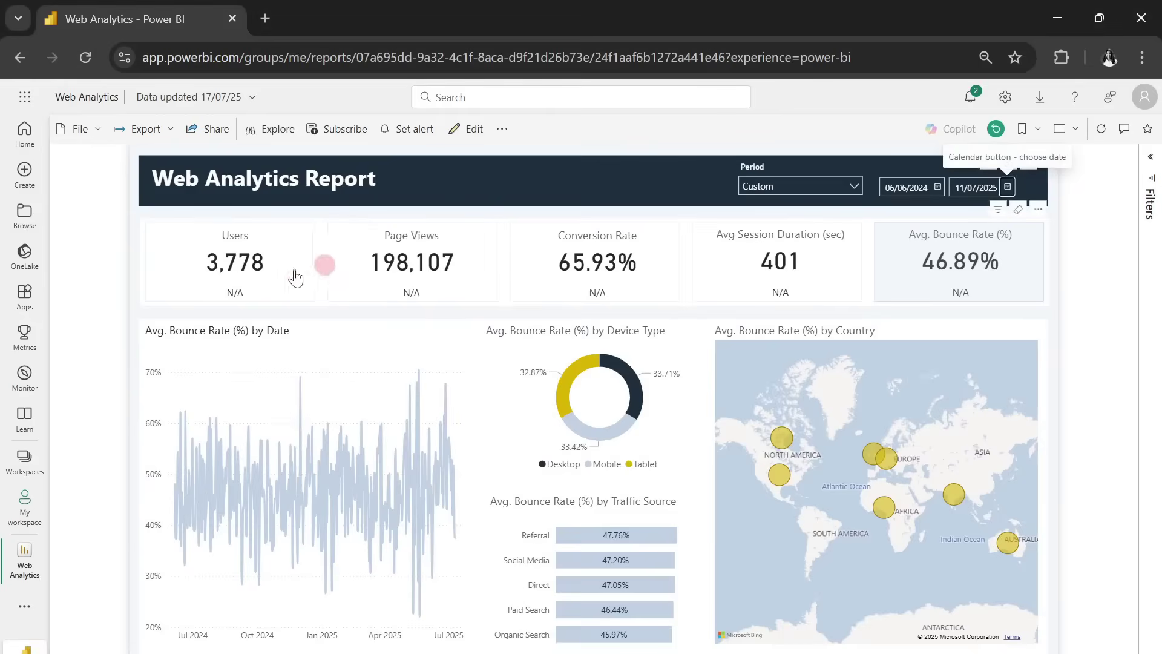
pyautogui.click(266, 272)
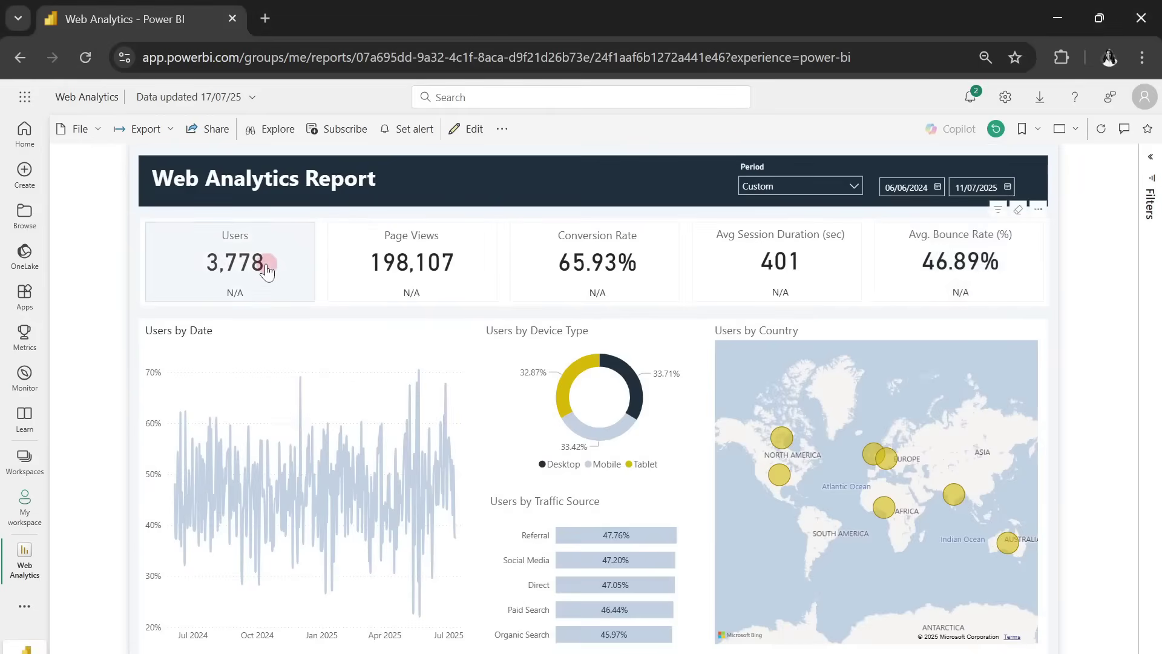
pyautogui.click(401, 281)
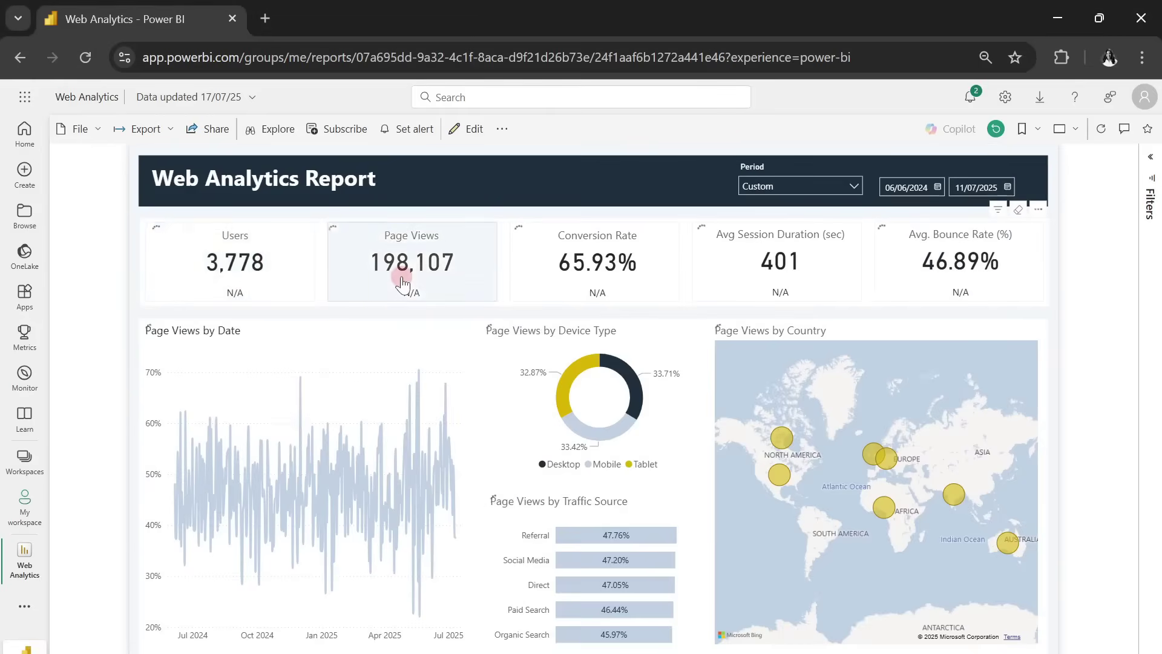
pyautogui.click(597, 283)
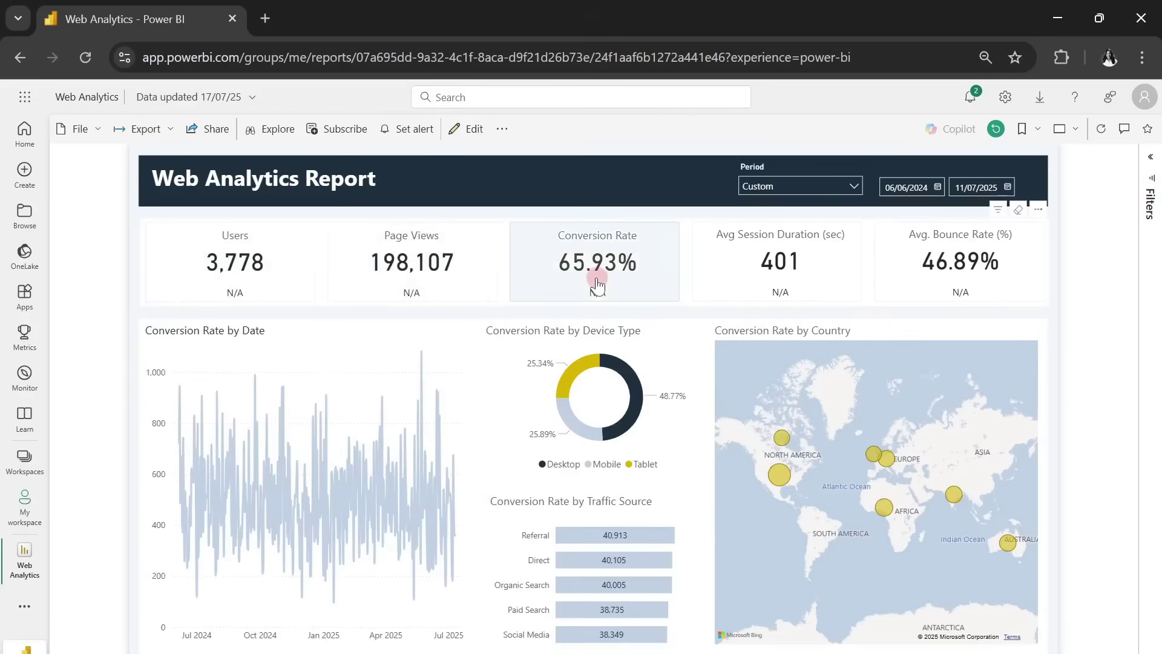
pyautogui.click(780, 275)
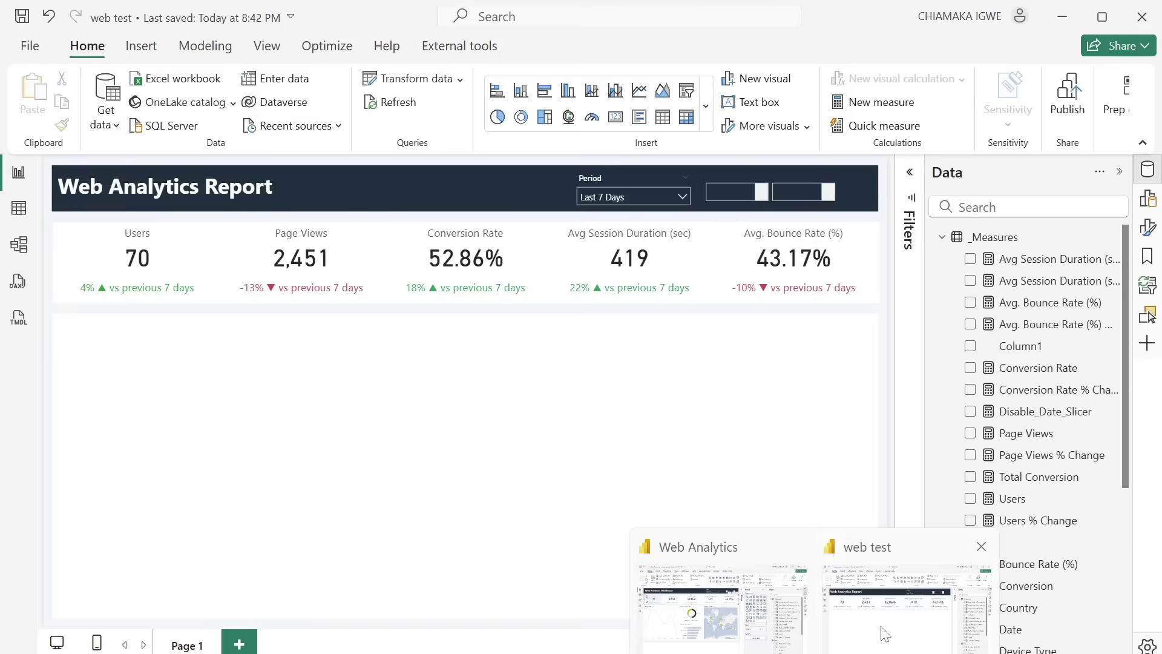
# Step: Switch back to the web test report in Power BI Desktop and start a new fields parameter named Metrics
pyautogui.click(885, 633)
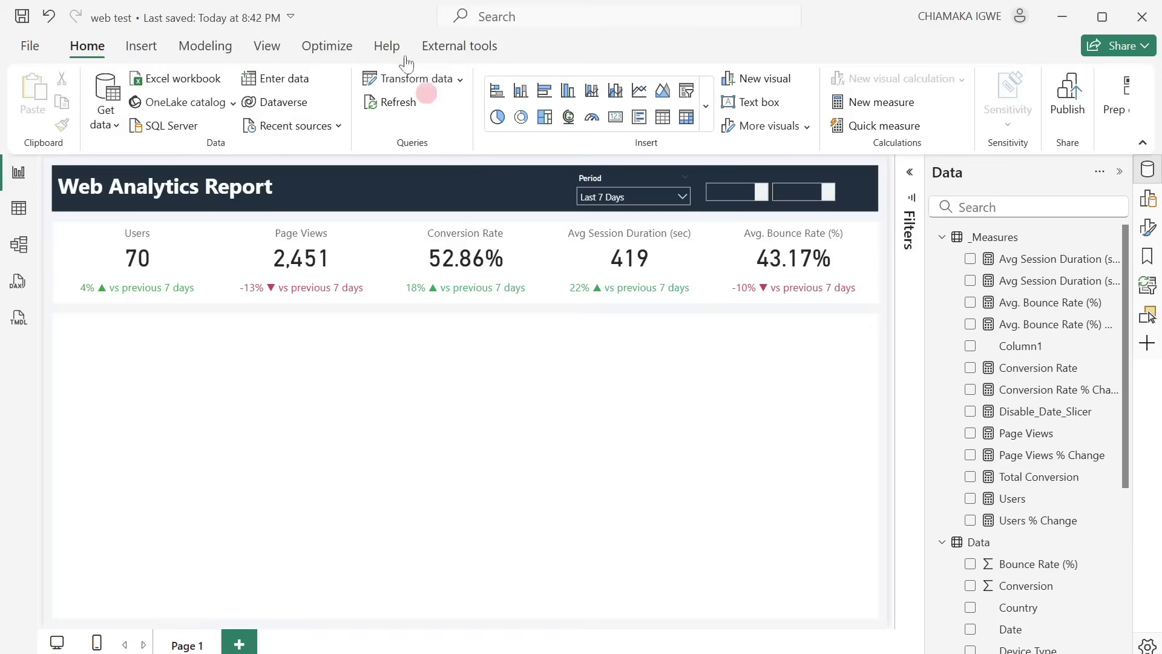
pyautogui.click(206, 47)
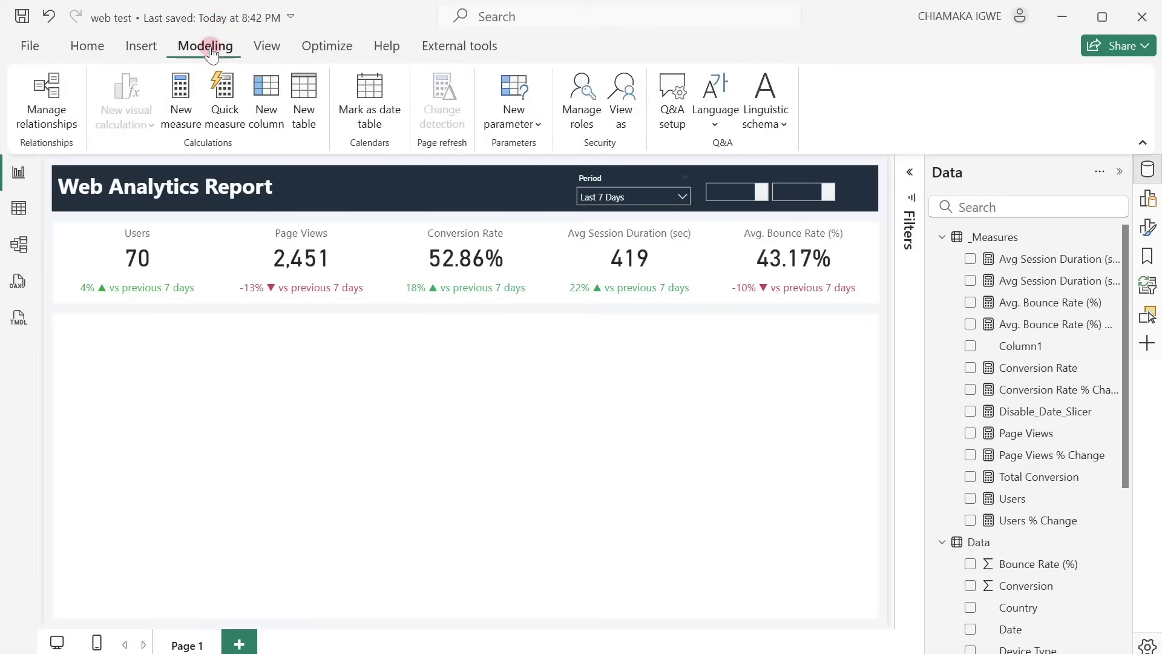
pyautogui.click(538, 125)
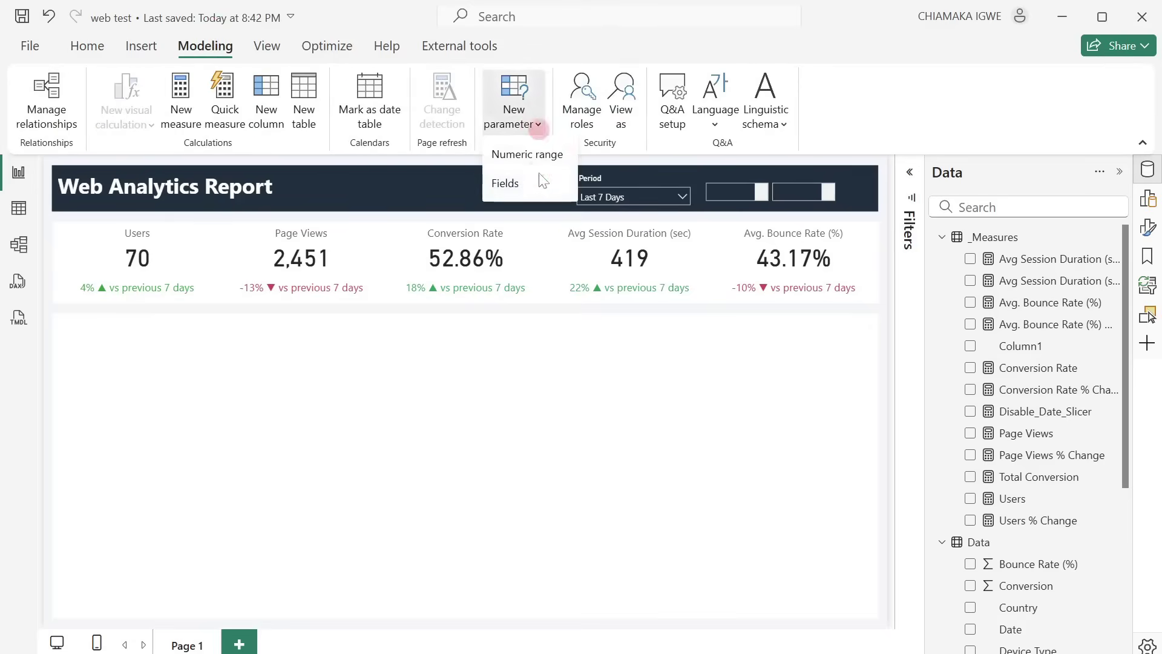
pyautogui.click(532, 189)
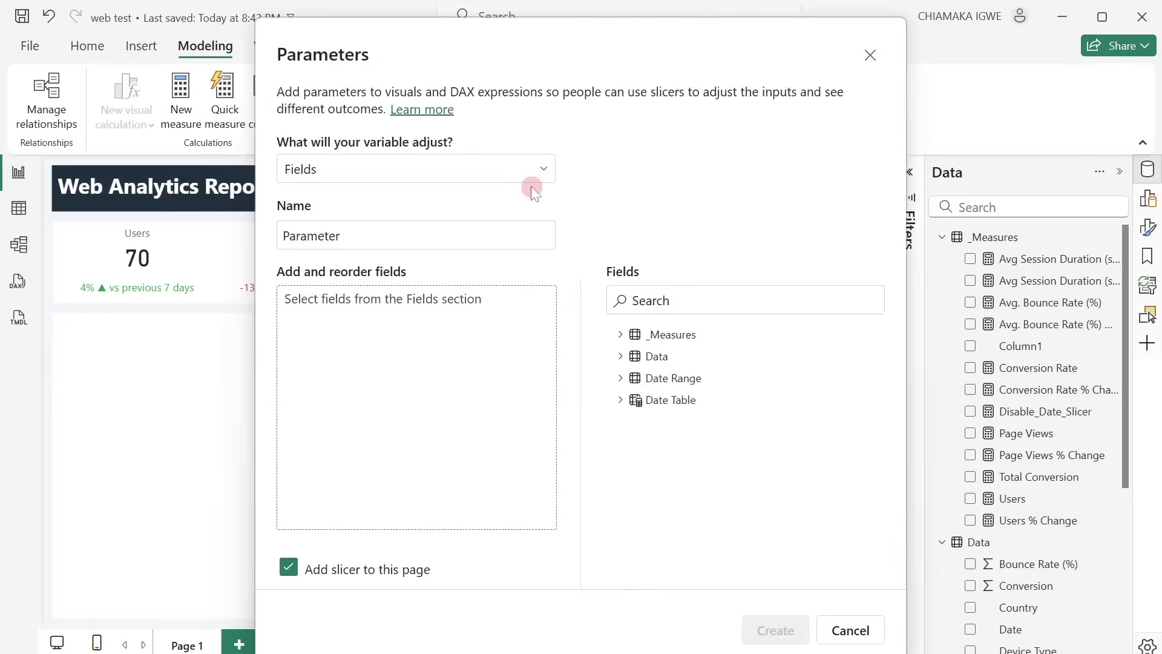
pyautogui.moveTo(350, 239); pyautogui.dragTo(270, 240)
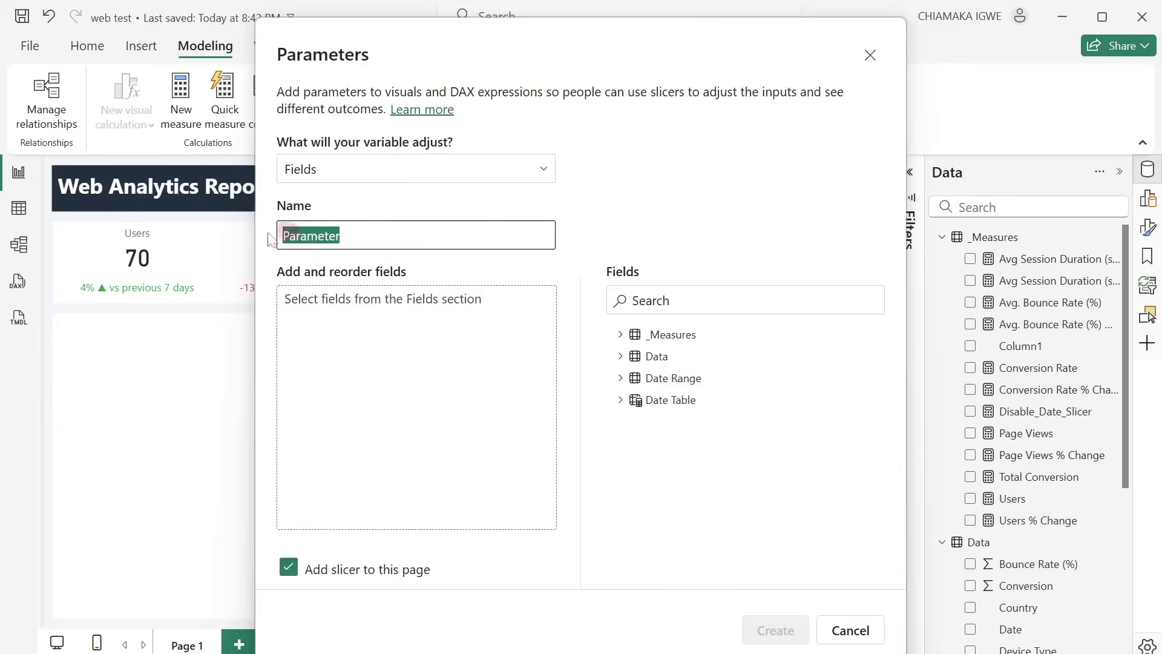
pyautogui.write('Metr')
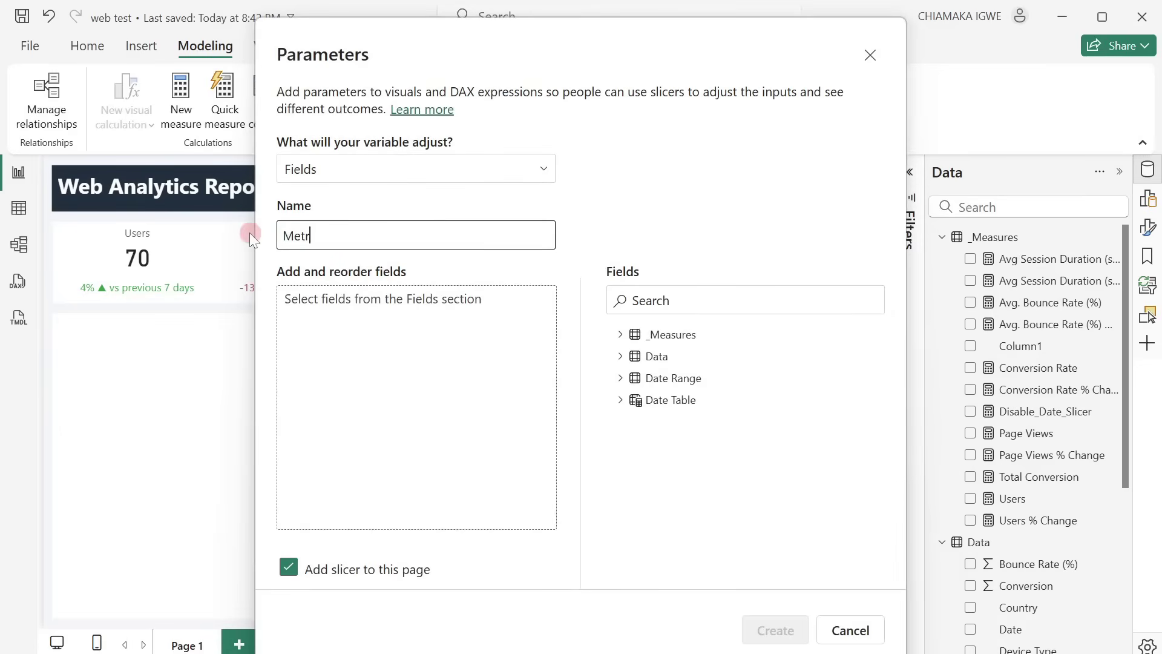
pyautogui.write('ics')
# Step: Add Users, Page Views, Conversion Rate, Avg Session Duration (sec) and Avg. Bounce Rate (%) to the parameter and create it with a slicer
pyautogui.click(640, 338)
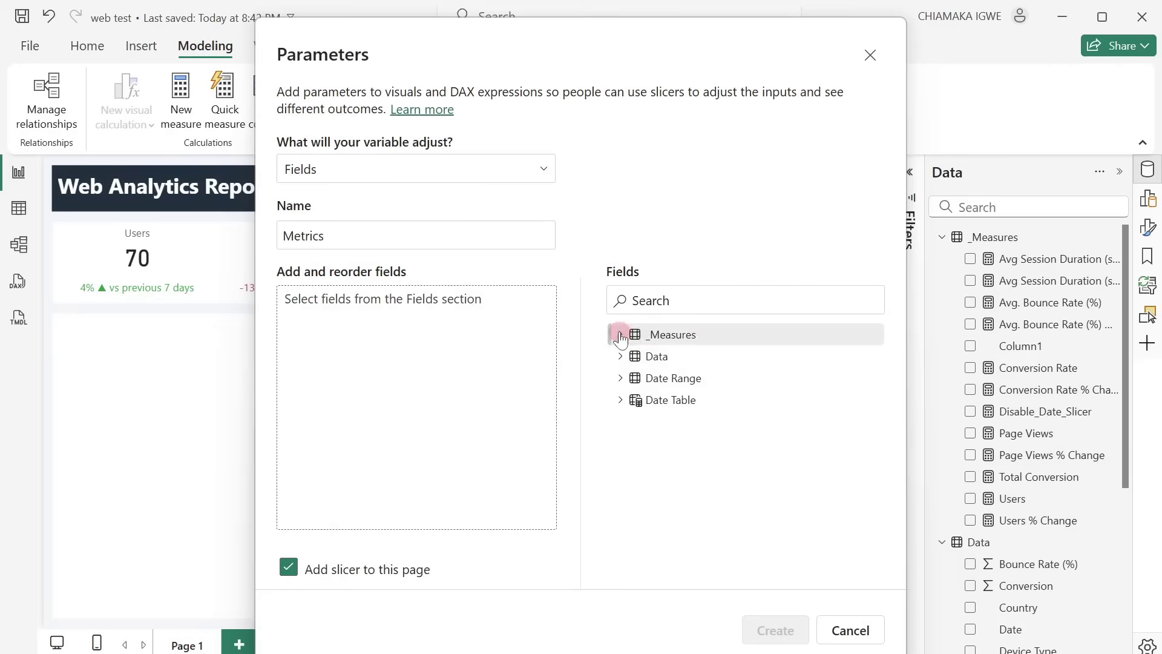
pyautogui.scroll(-1, 700, 535)
pyautogui.scroll(-1, 699, 533)
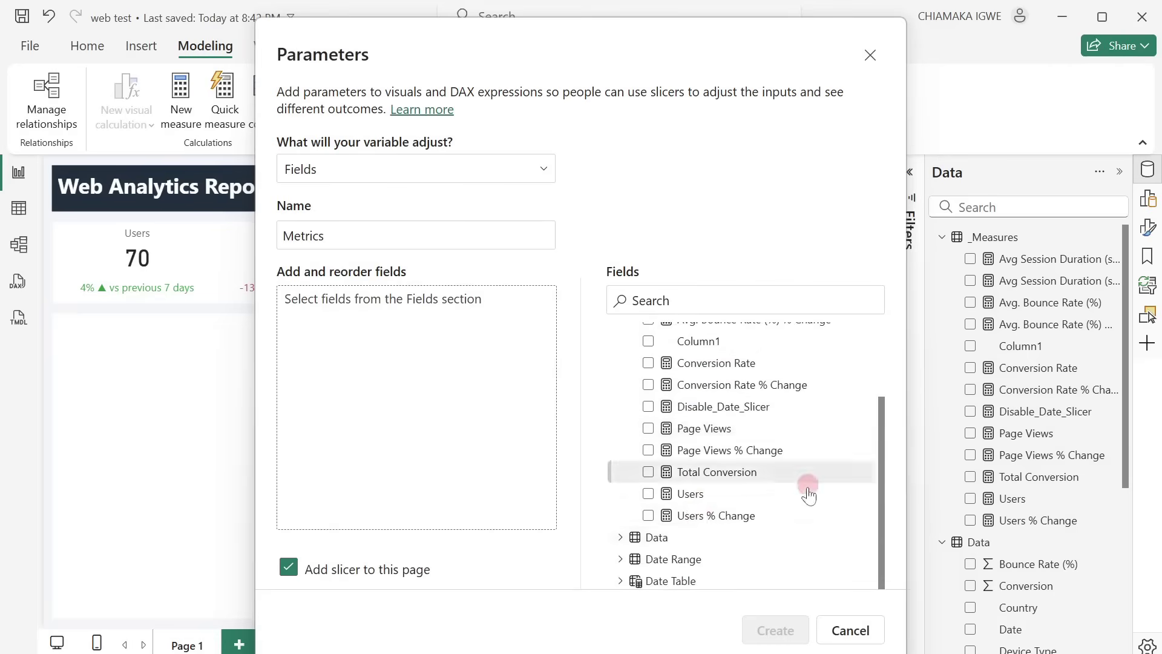
pyautogui.click(648, 493)
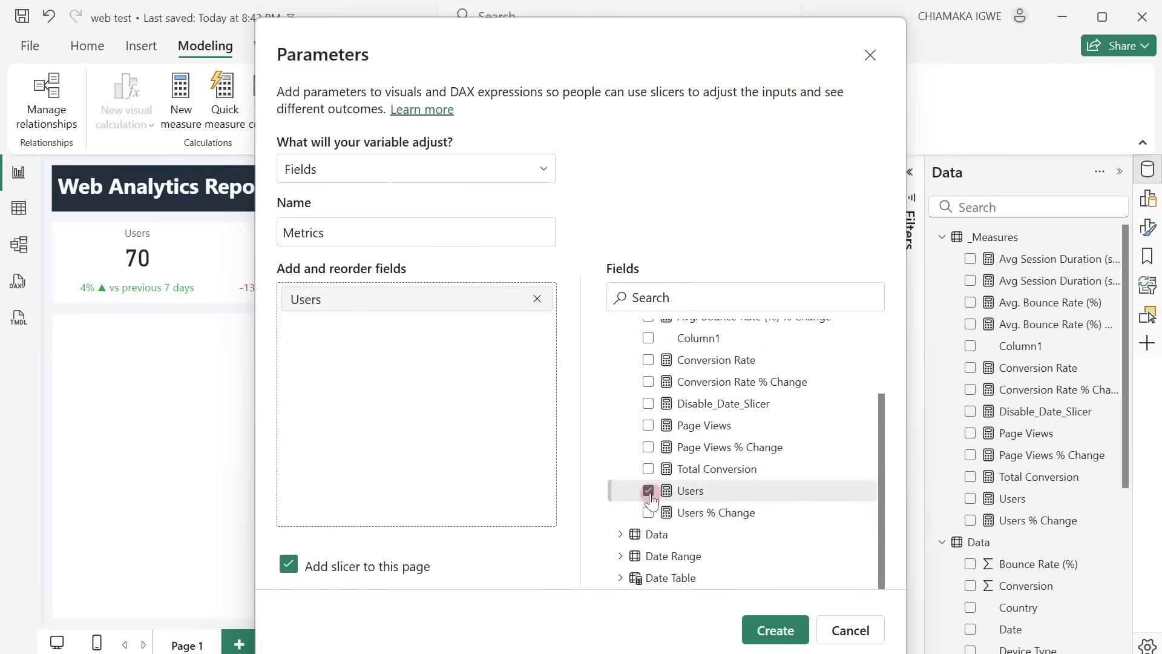
pyautogui.click(649, 426)
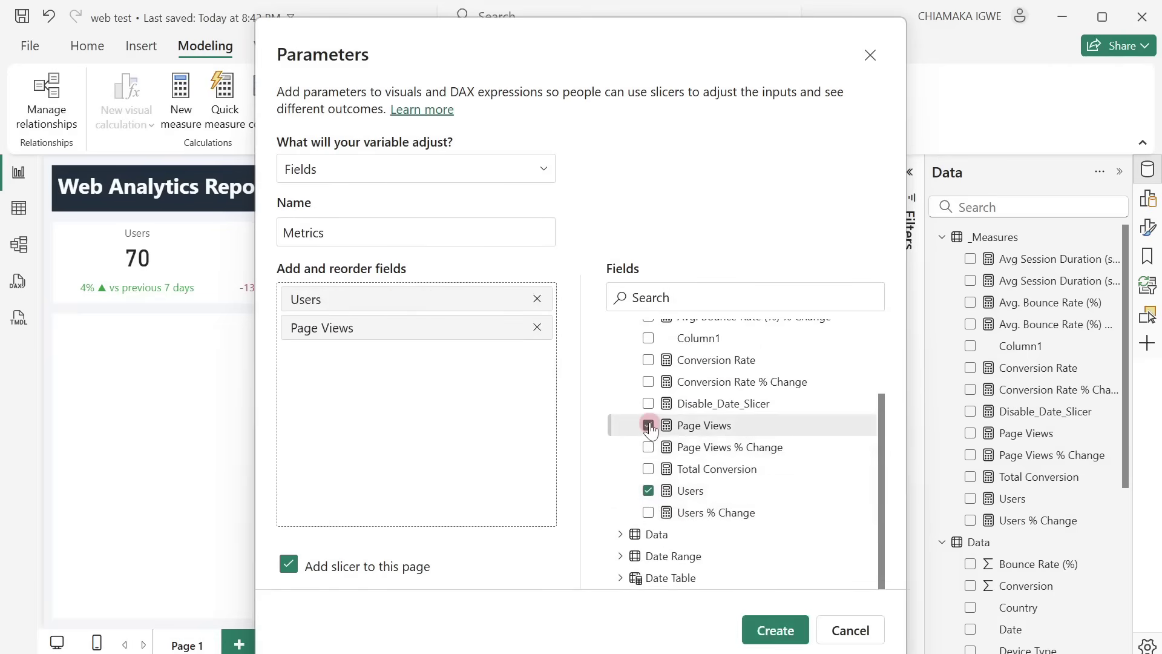
pyautogui.scroll(2, 649, 428)
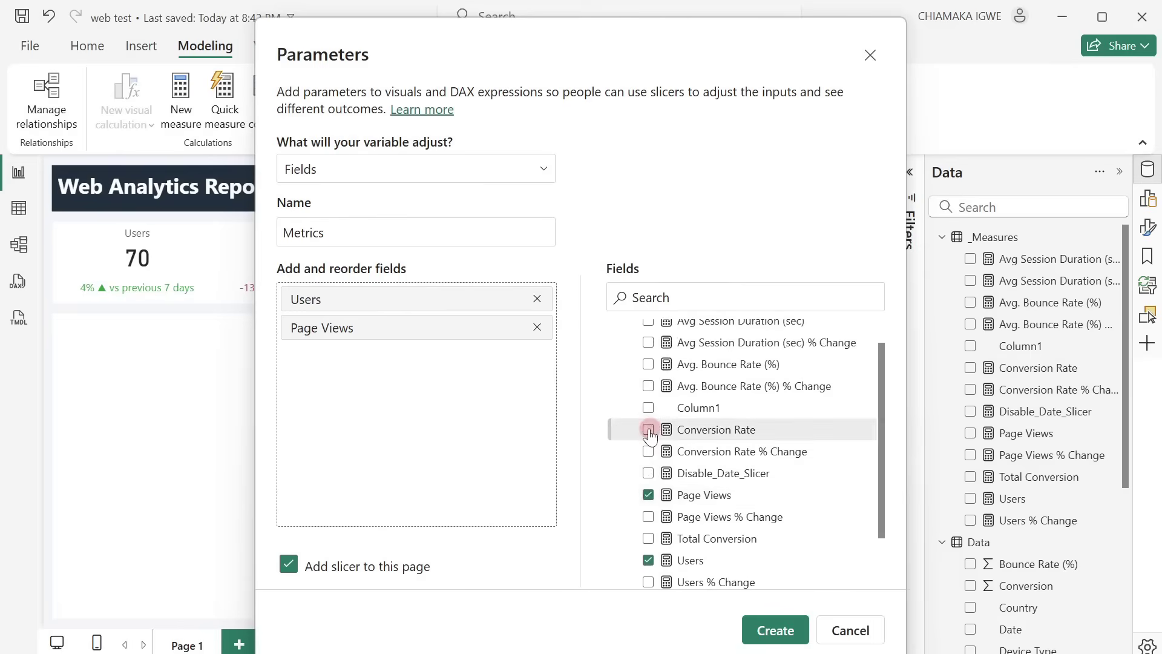
pyautogui.click(648, 429)
pyautogui.scroll(1, 650, 431)
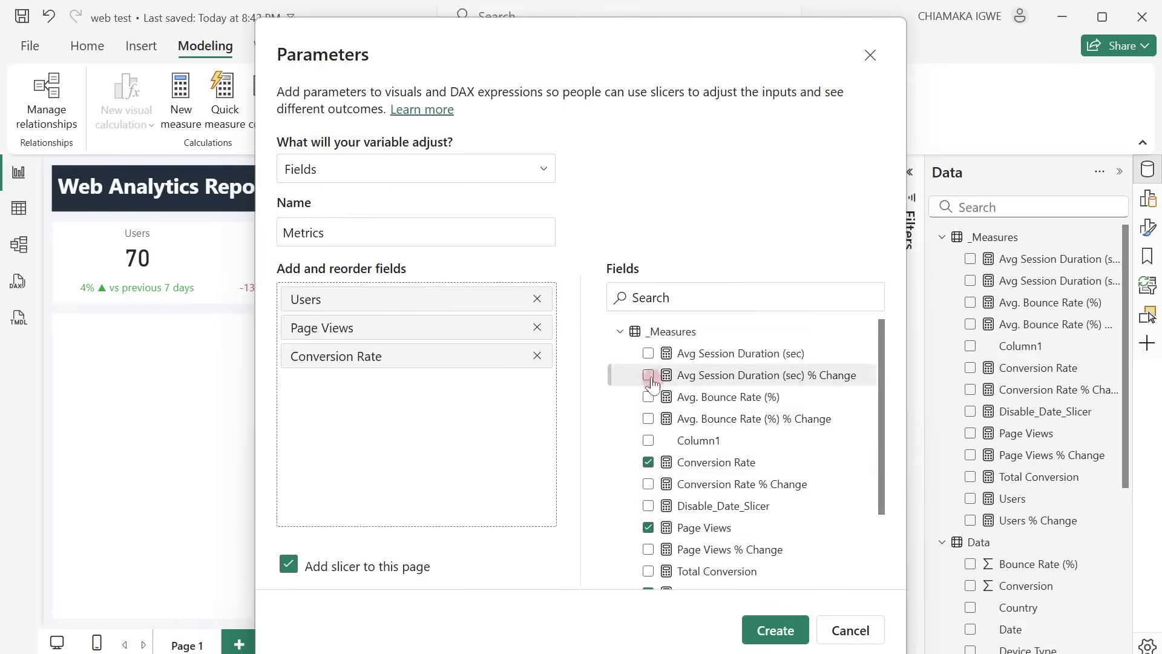
pyautogui.click(649, 355)
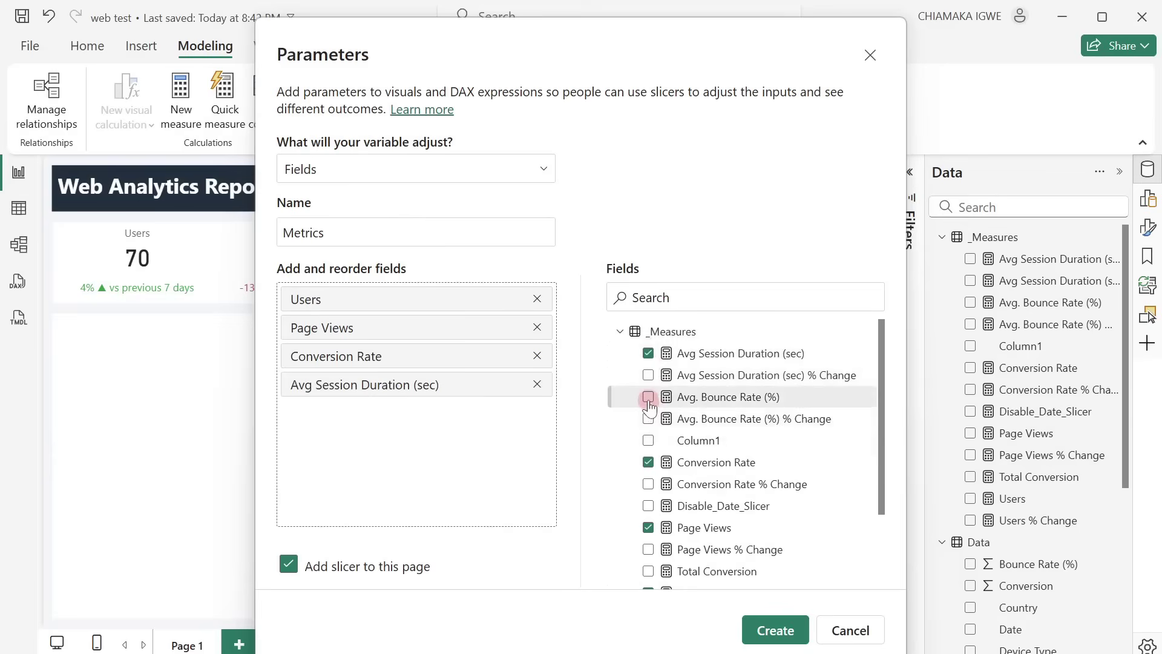
pyautogui.click(648, 399)
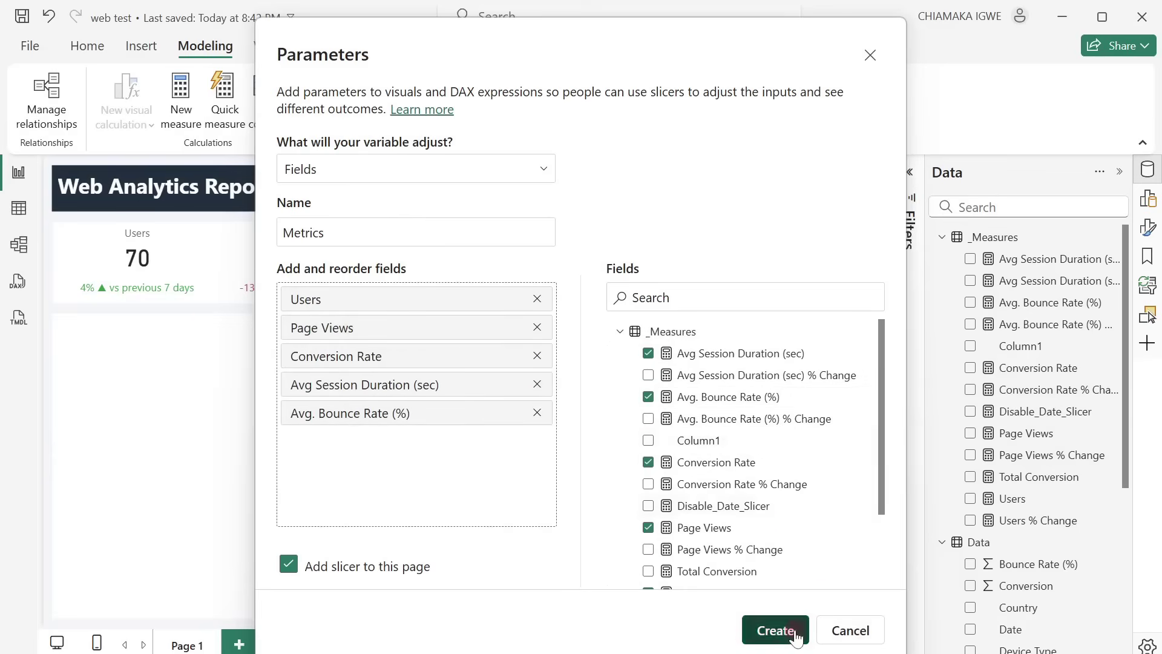
pyautogui.click(775, 630)
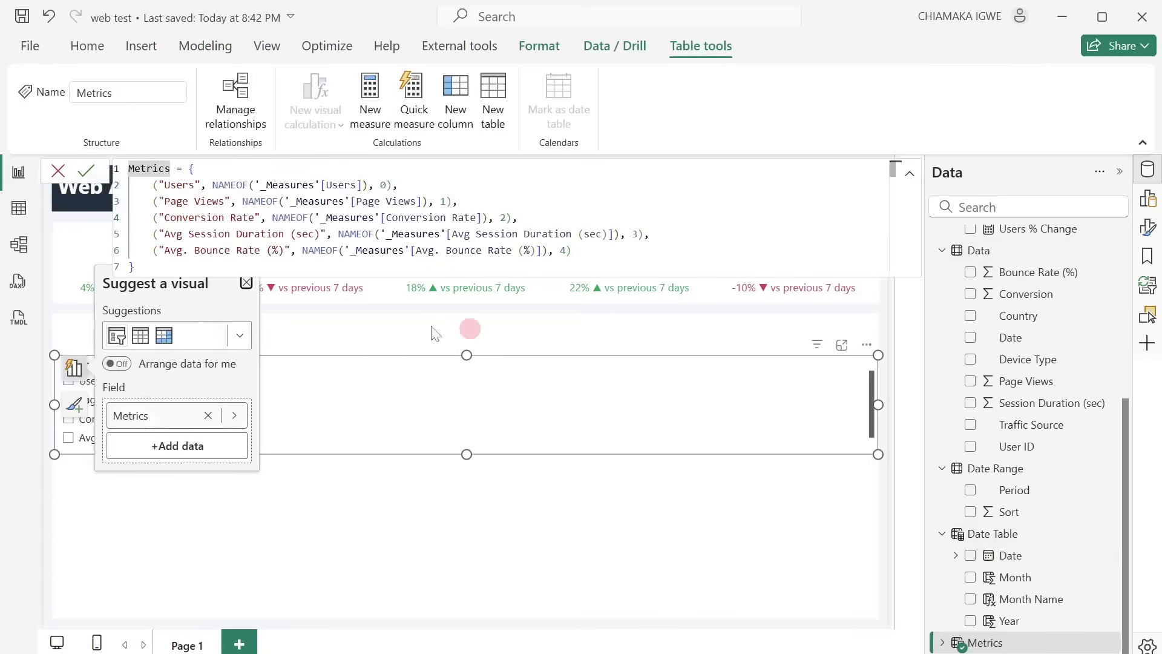
# Step: Examine the Metrics parameter's table data with the formula editor collapsed
pyautogui.click(19, 209)
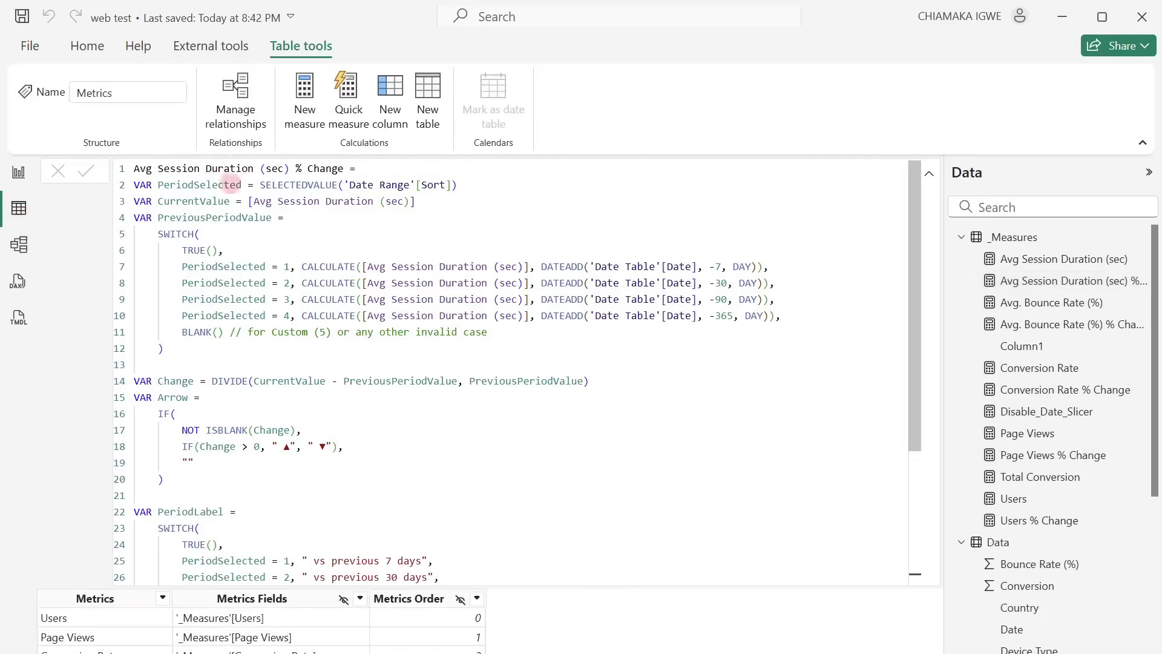
pyautogui.click(60, 168)
pyautogui.click(718, 180)
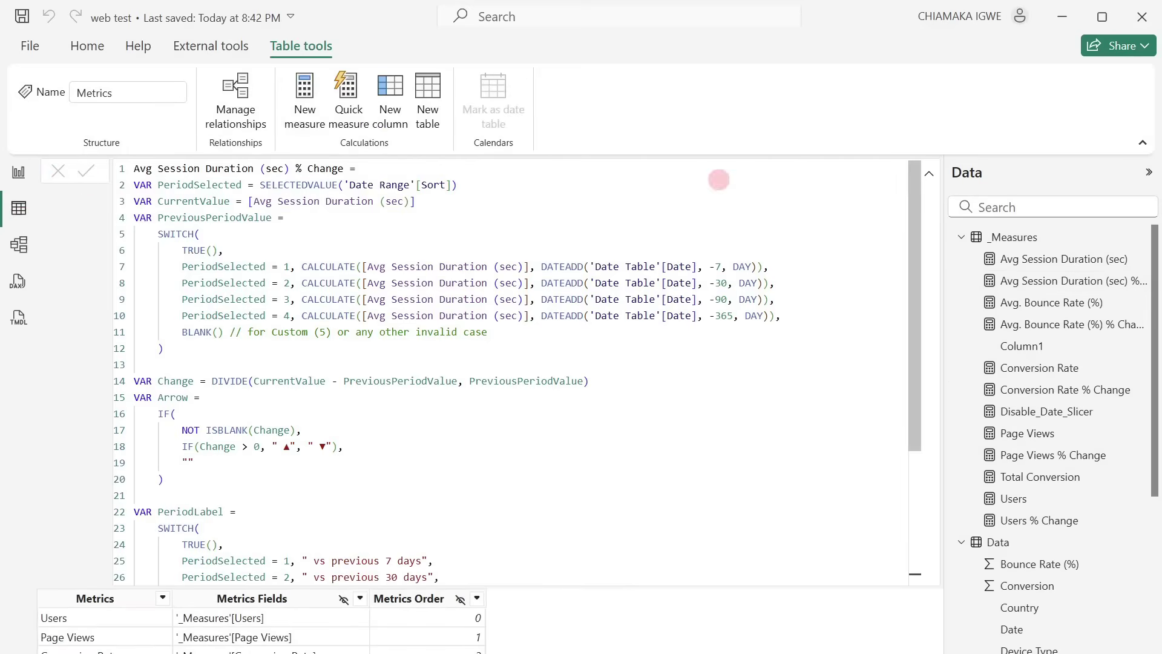
pyautogui.click(930, 177)
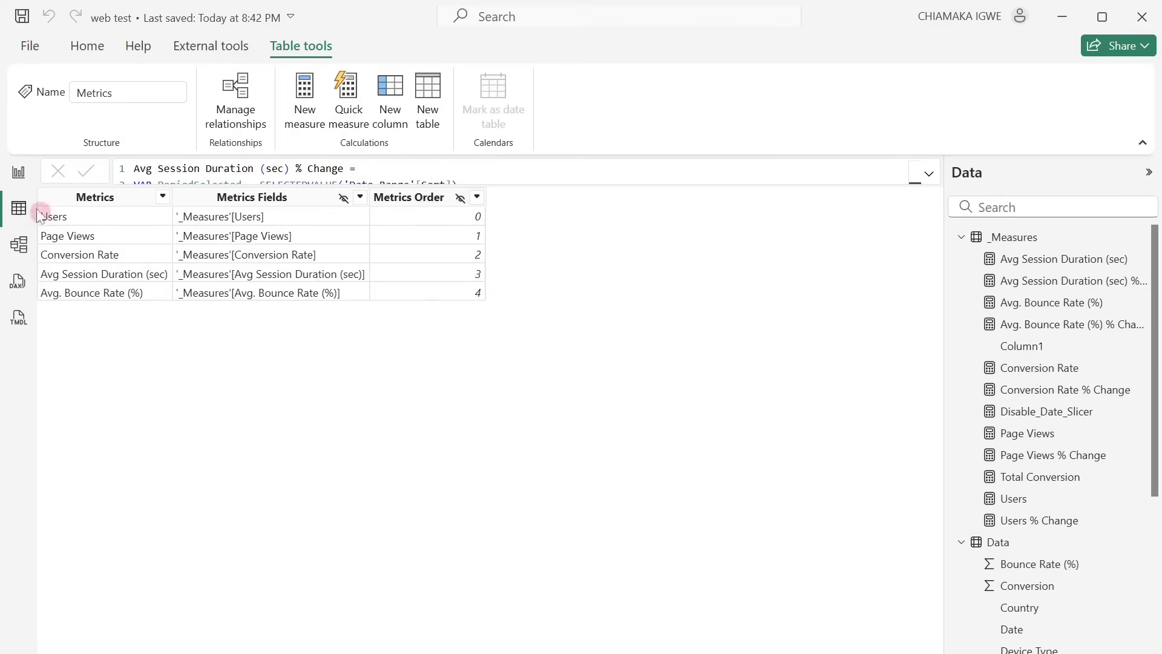
# Step: Return to the report page and convert the Metrics slicer to a button slicer
pyautogui.click(19, 172)
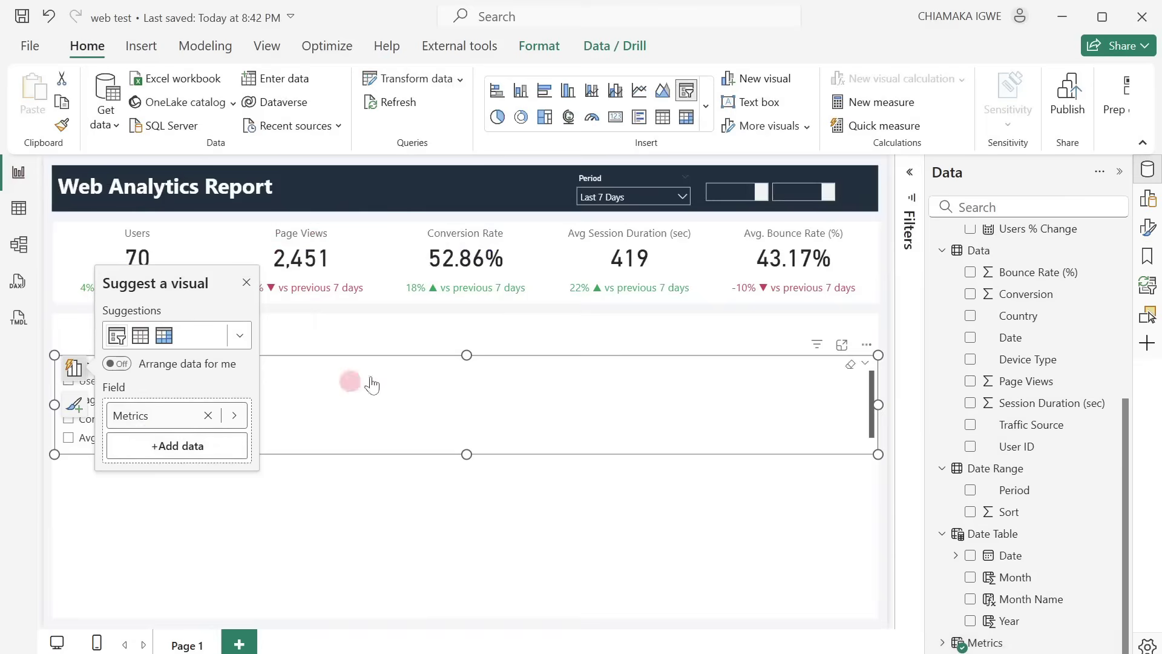
pyautogui.click(247, 283)
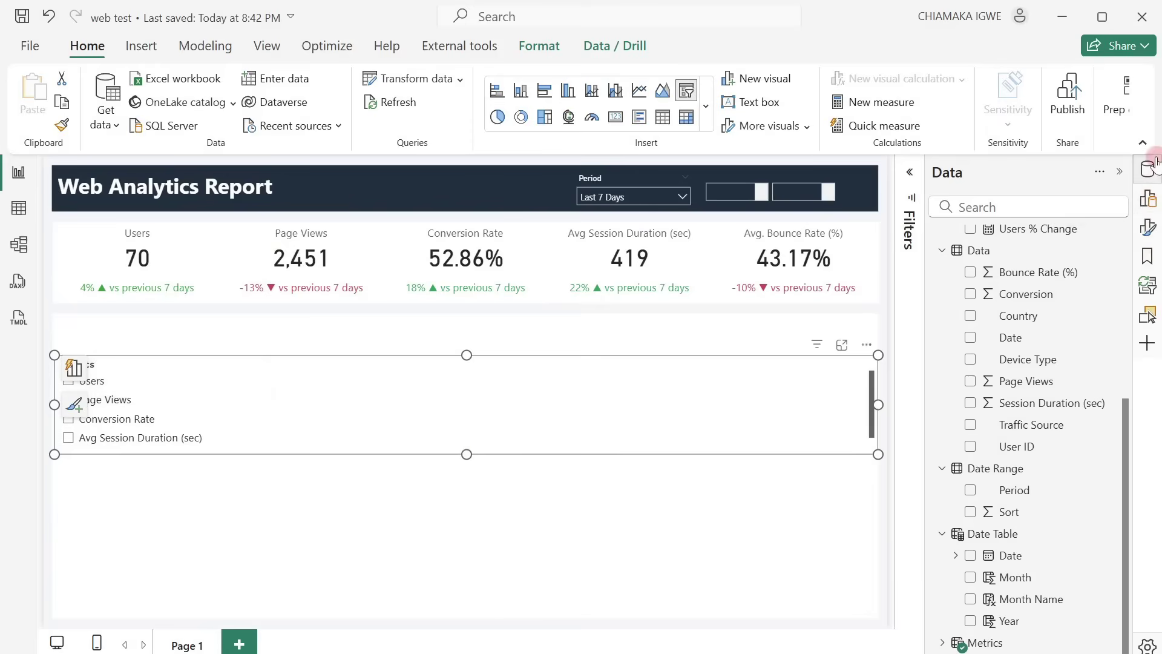
pyautogui.click(1148, 201)
pyautogui.click(1119, 175)
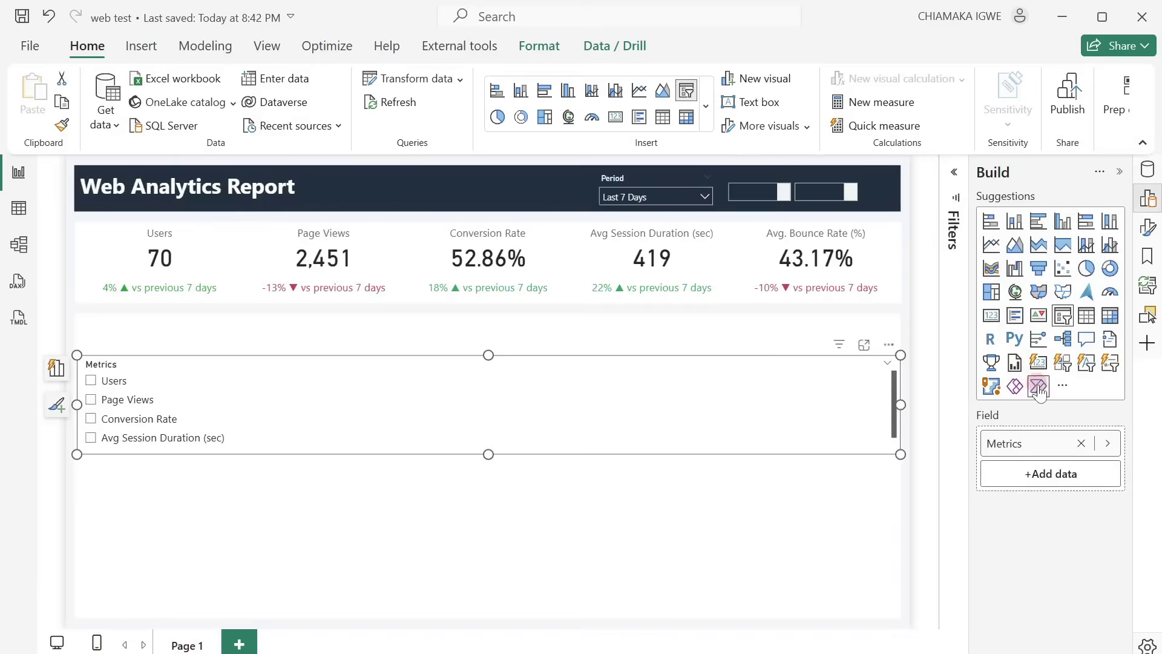
pyautogui.click(1063, 364)
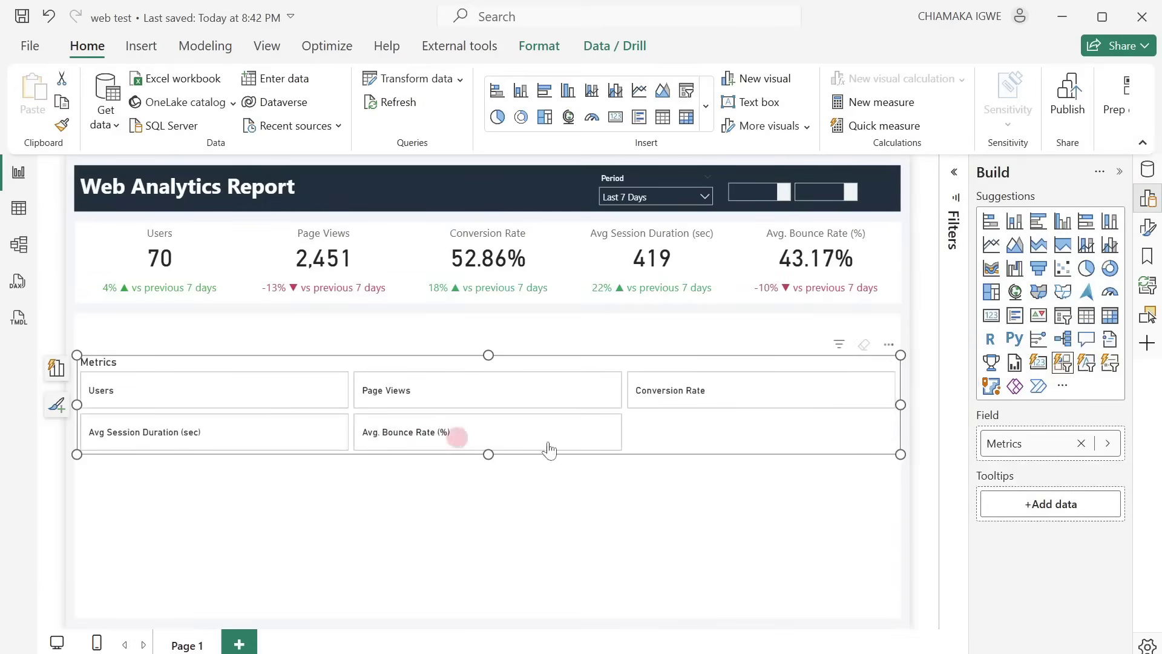
# Step: Arrange the Metrics button slicer in a single row with a maximum of 5 buttons shown
pyautogui.click(1145, 230)
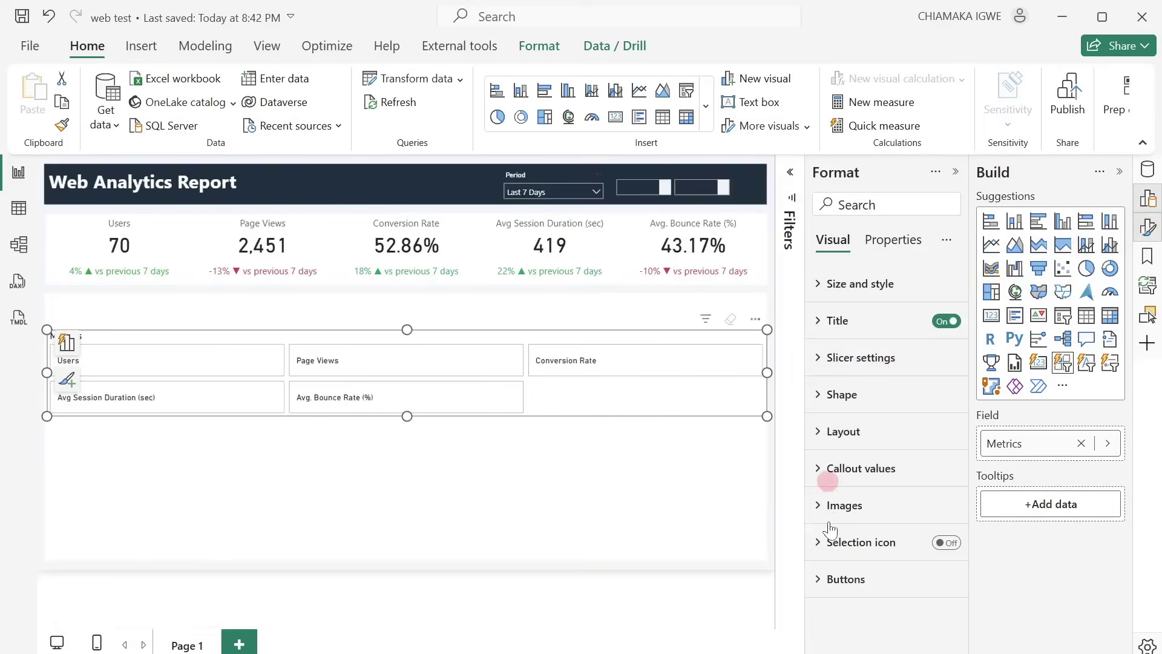
pyautogui.click(818, 433)
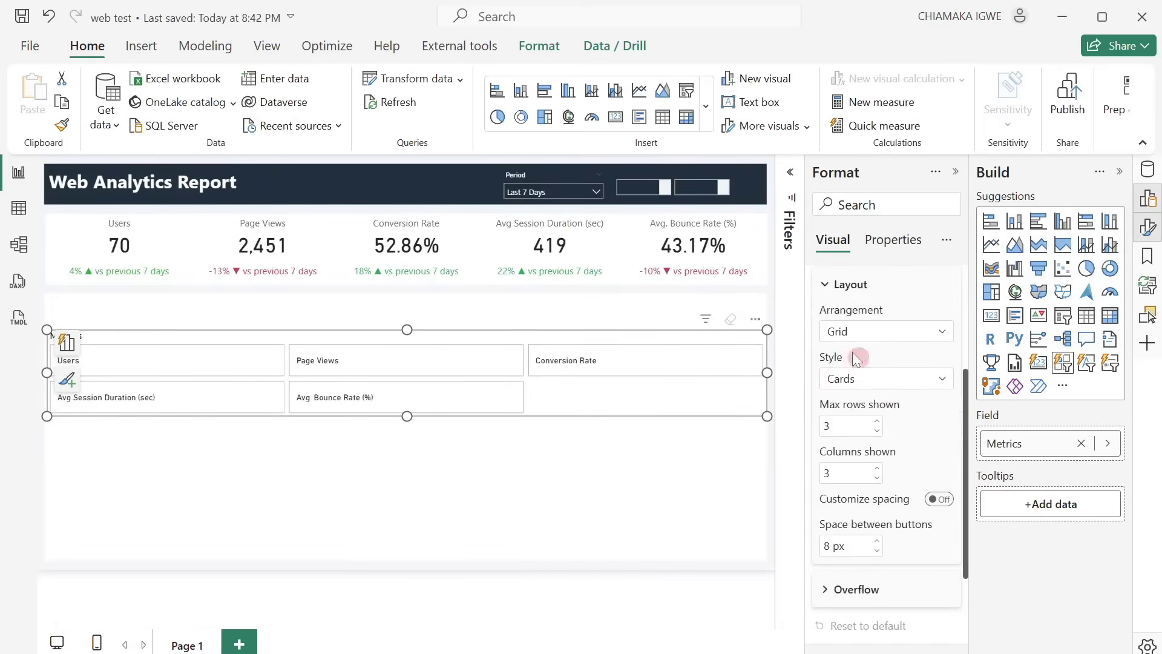
pyautogui.click(867, 336)
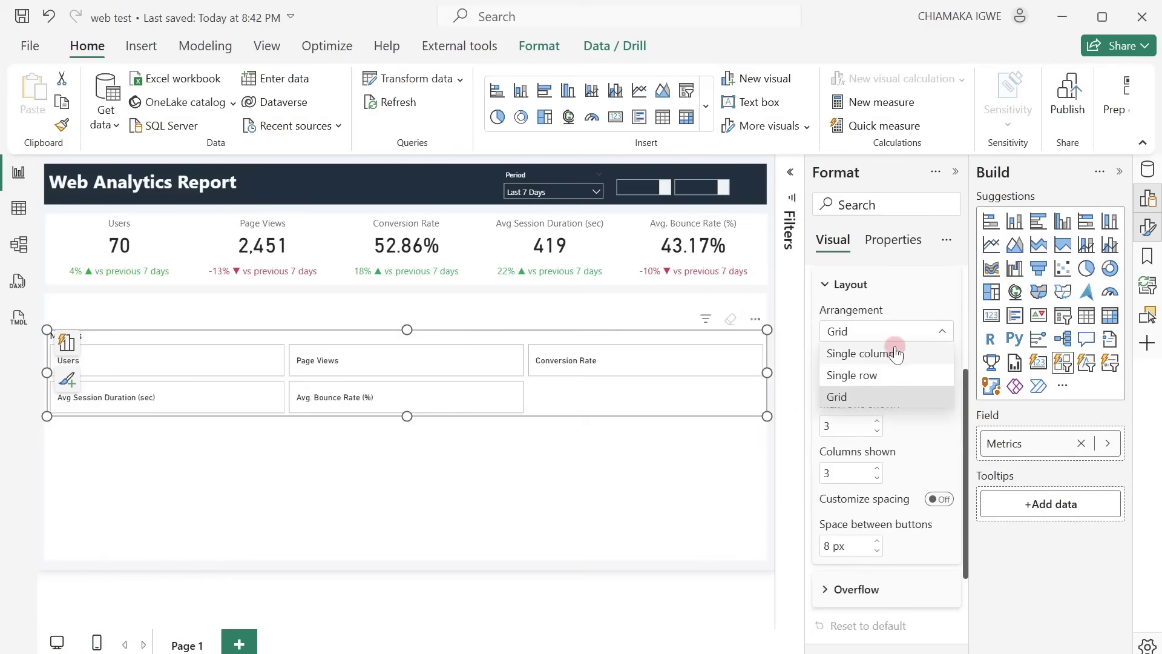
pyautogui.click(894, 375)
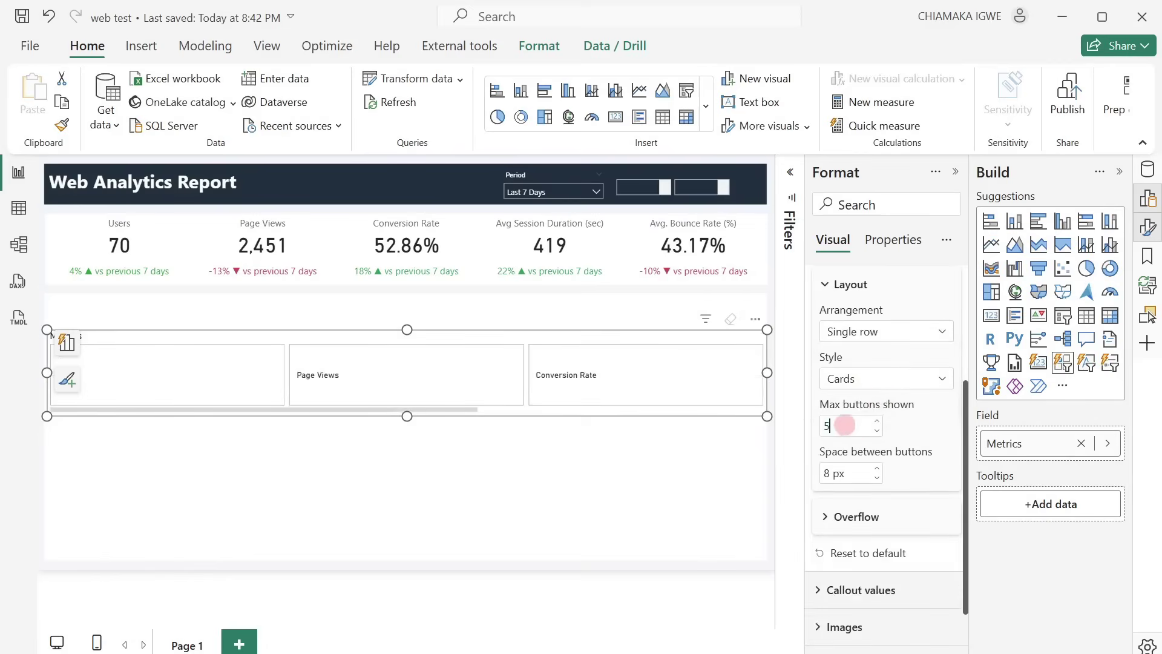
pyautogui.click(844, 425)
pyautogui.write('5')
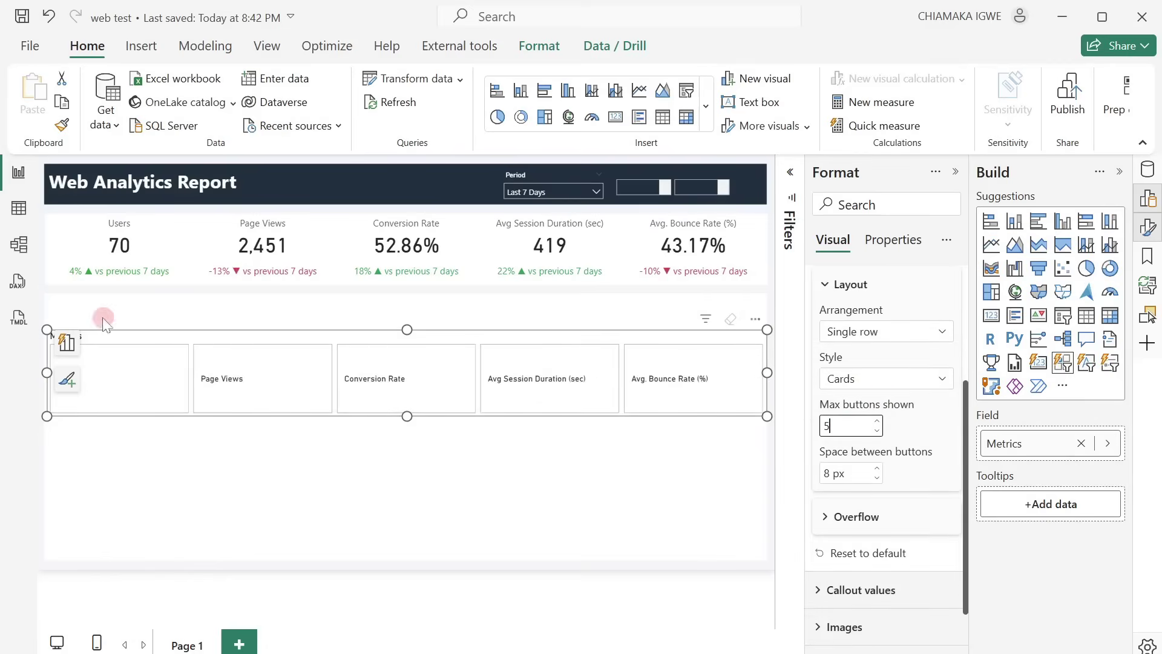
pyautogui.click(874, 429)
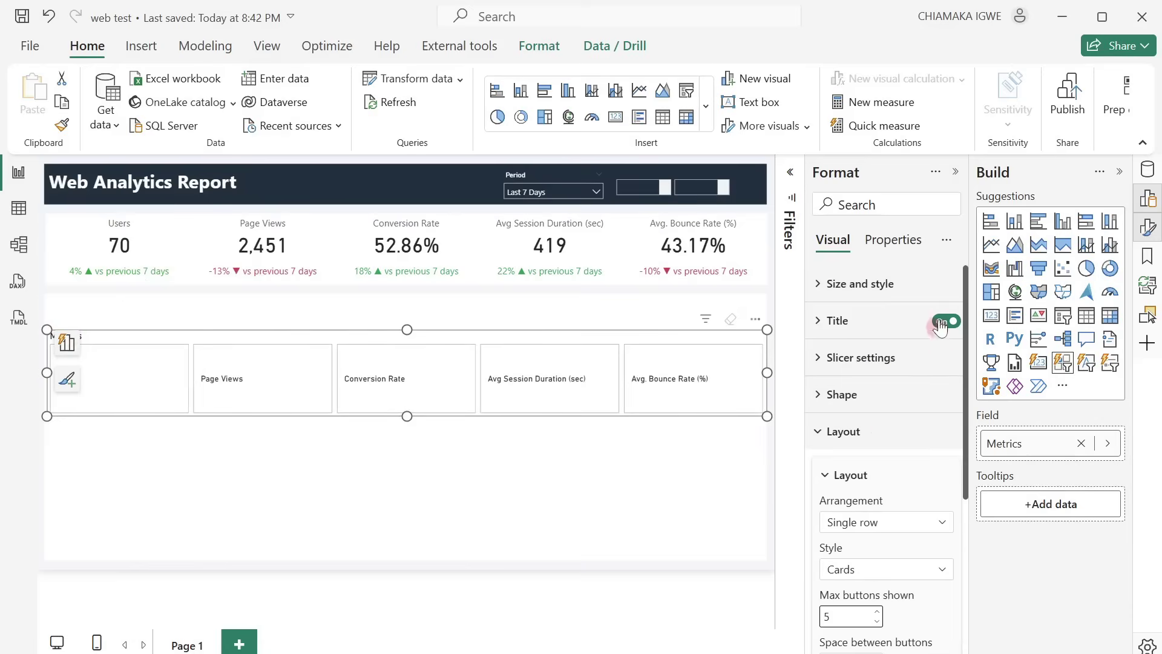
# Step: Turn off the Metrics slicer's title and move the slicer on top of the KPI cards
pyautogui.click(938, 329)
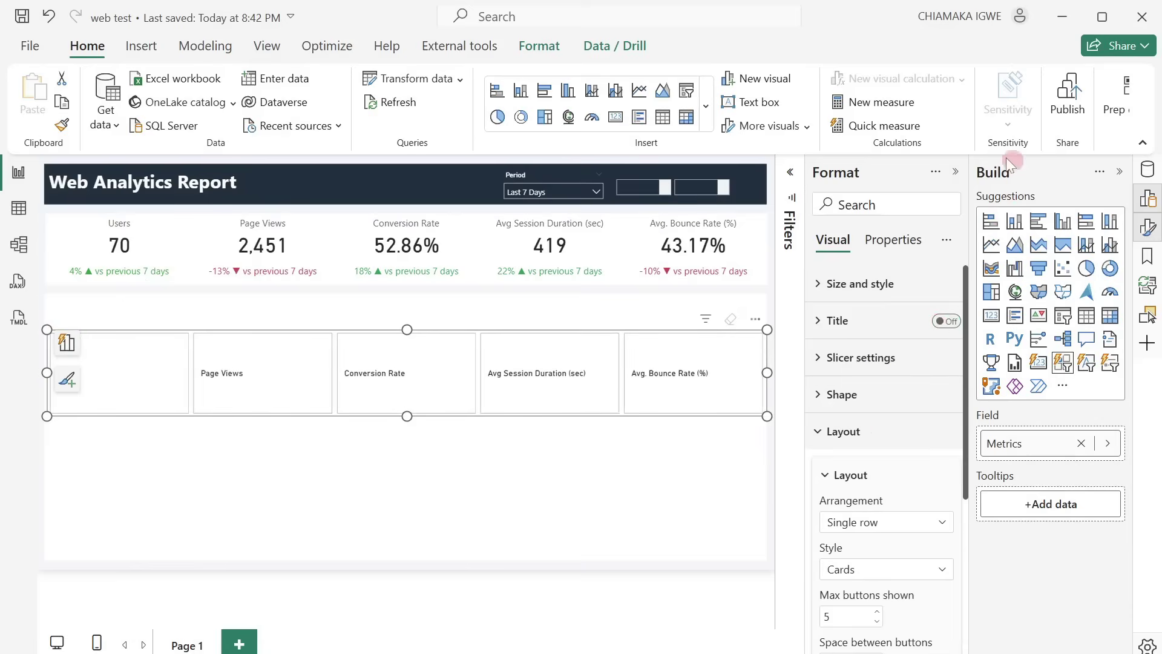
pyautogui.click(1117, 172)
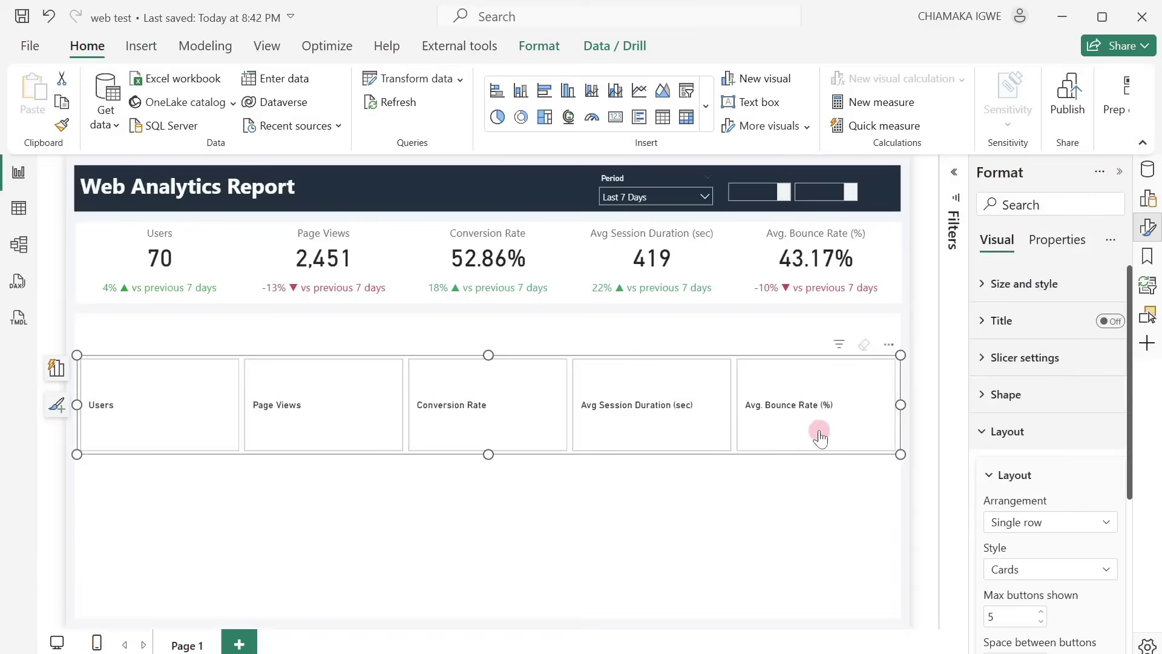
pyautogui.moveTo(820, 436); pyautogui.dragTo(818, 302)
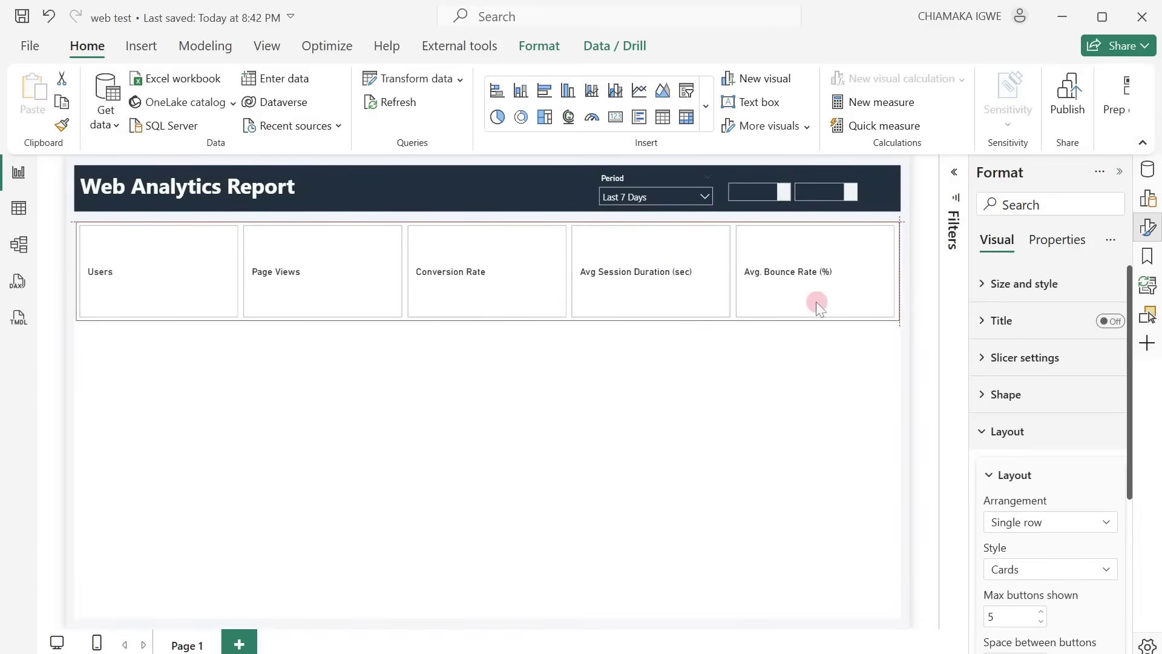
pyautogui.moveTo(815, 300); pyautogui.dragTo(816, 301)
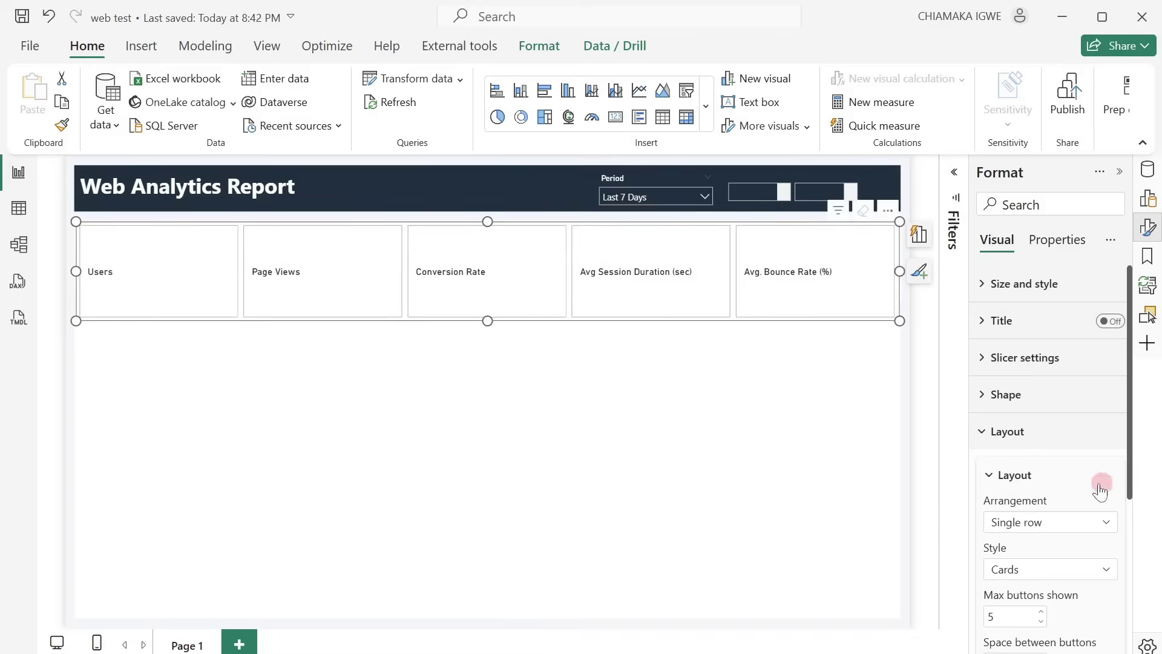
# Step: Turn off the fill of the Metrics slicer's buttons
pyautogui.scroll(-4, 1098, 483)
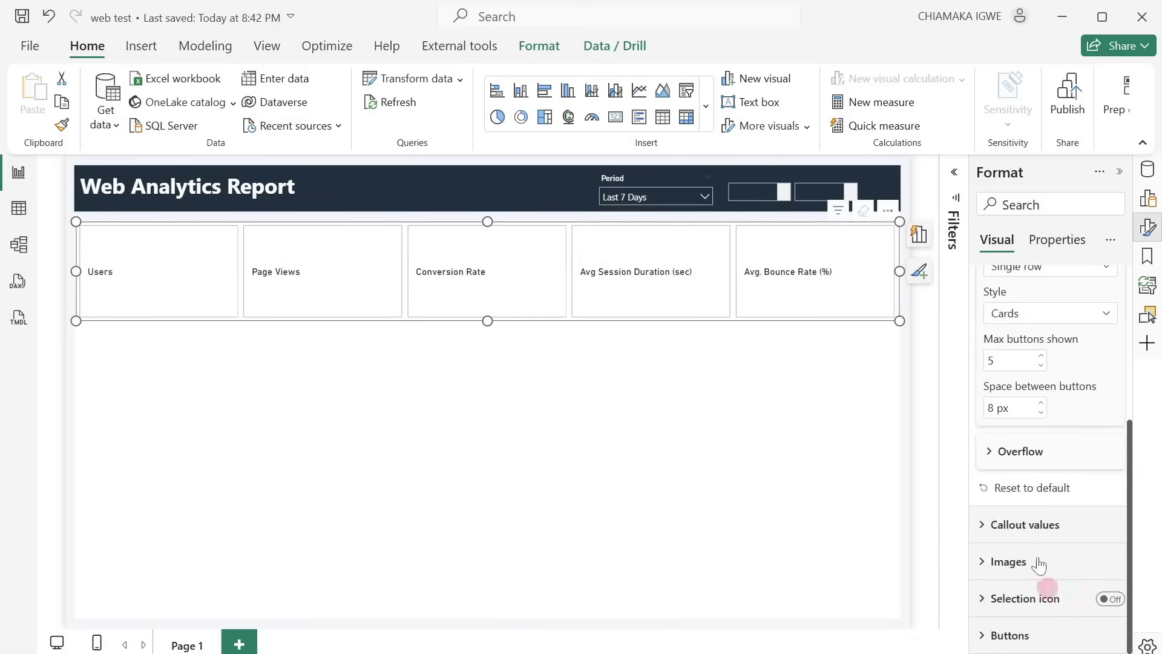
pyautogui.scroll(5, 1035, 526)
pyautogui.click(980, 286)
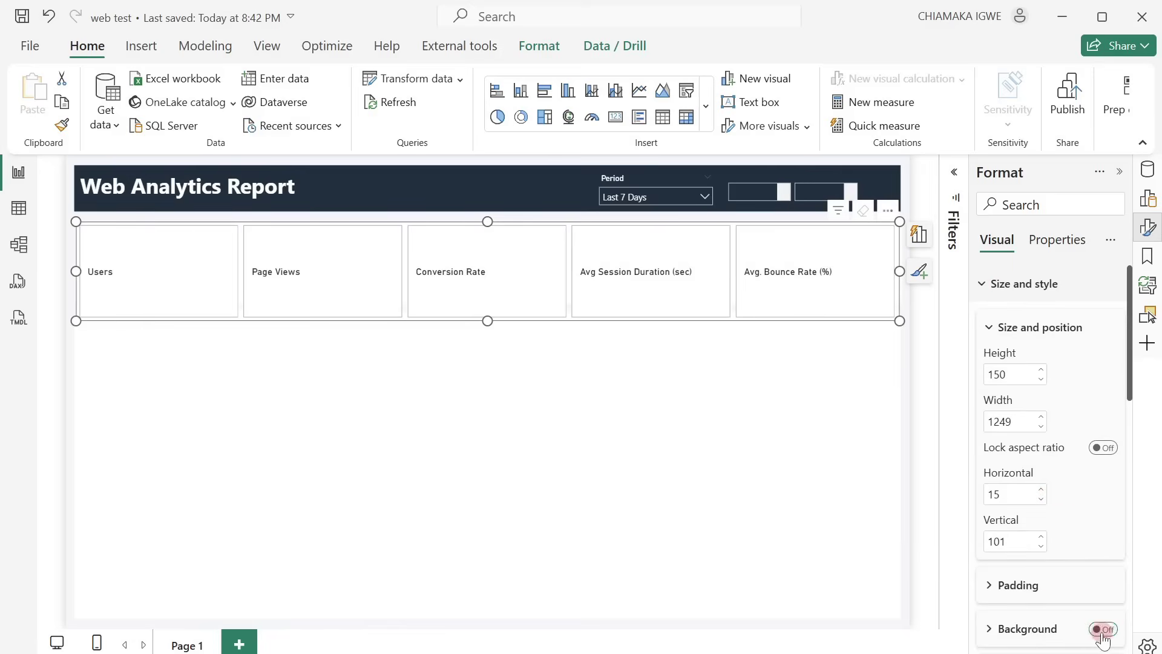
pyautogui.scroll(-10, 1054, 579)
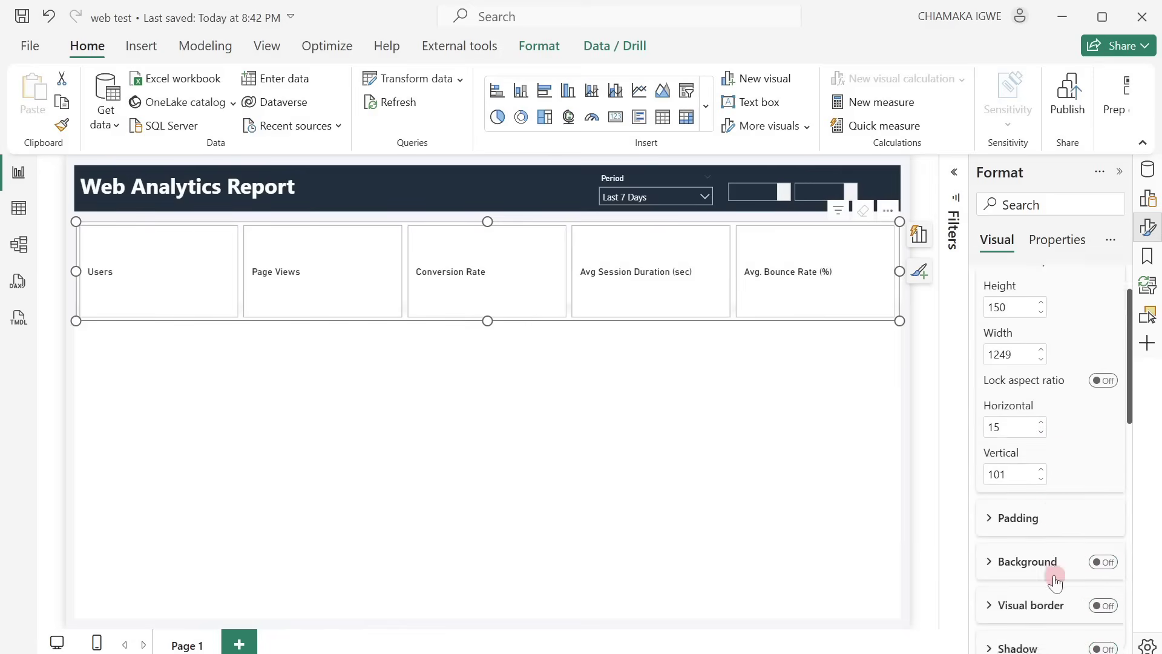
pyautogui.click(983, 637)
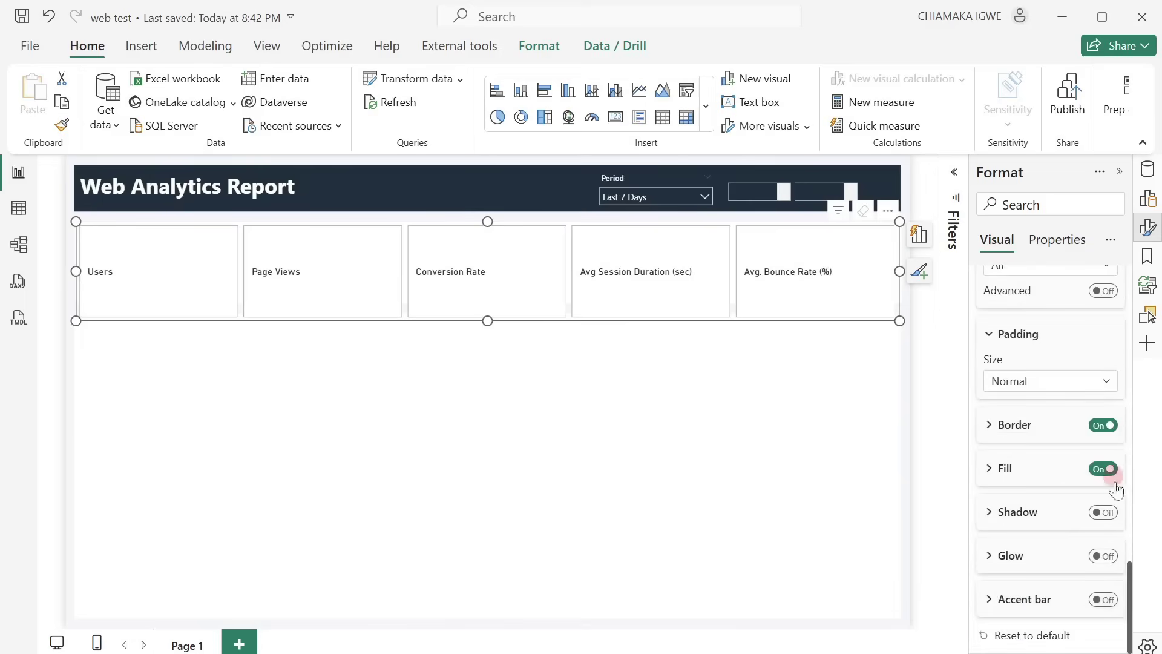
pyautogui.click(1099, 471)
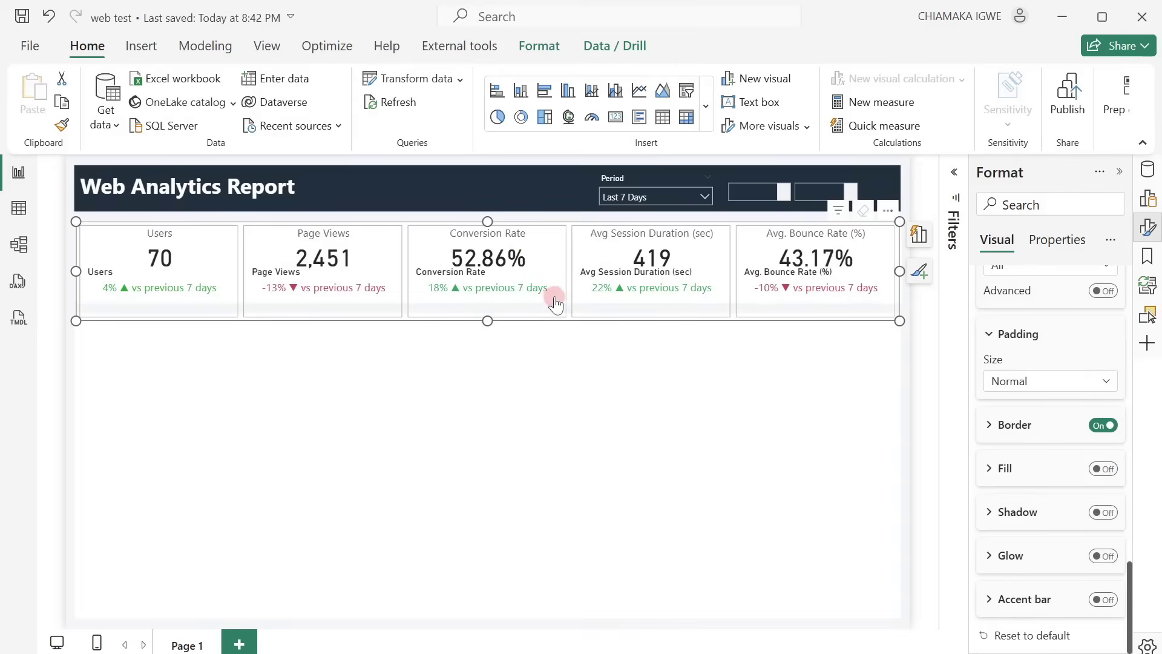
# Step: Nudge the Metrics slicer upward and lower its top edge so the buttons frame the KPI cards
pyautogui.moveTo(555, 303); pyautogui.dragTo(557, 289)
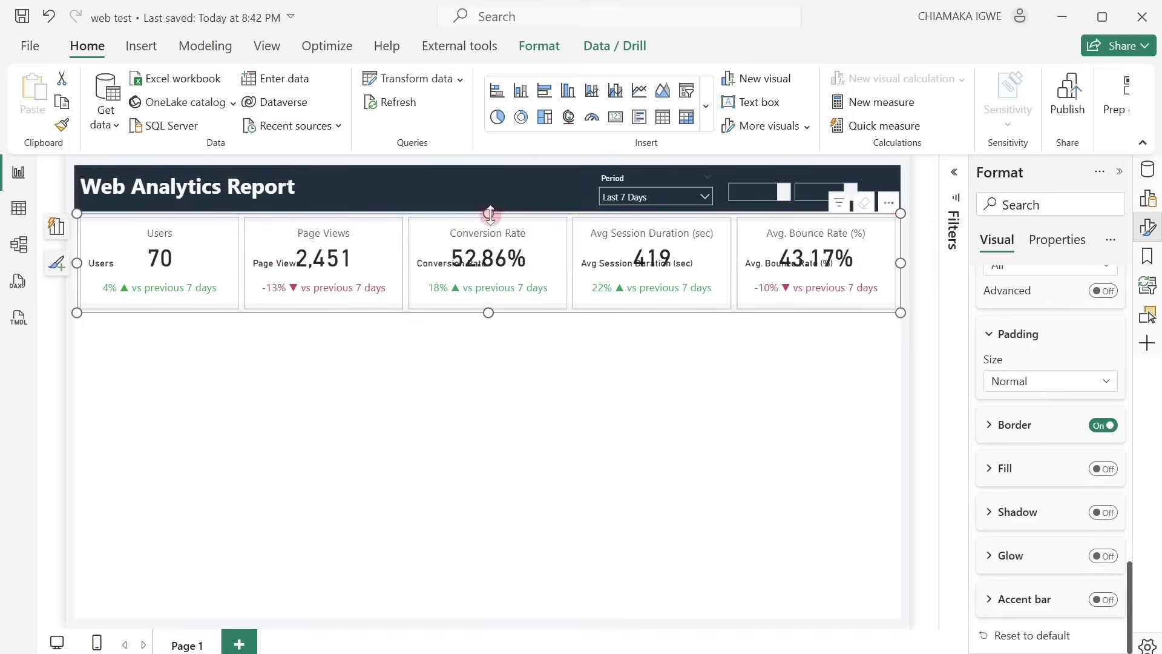
pyautogui.moveTo(489, 216); pyautogui.dragTo(492, 228)
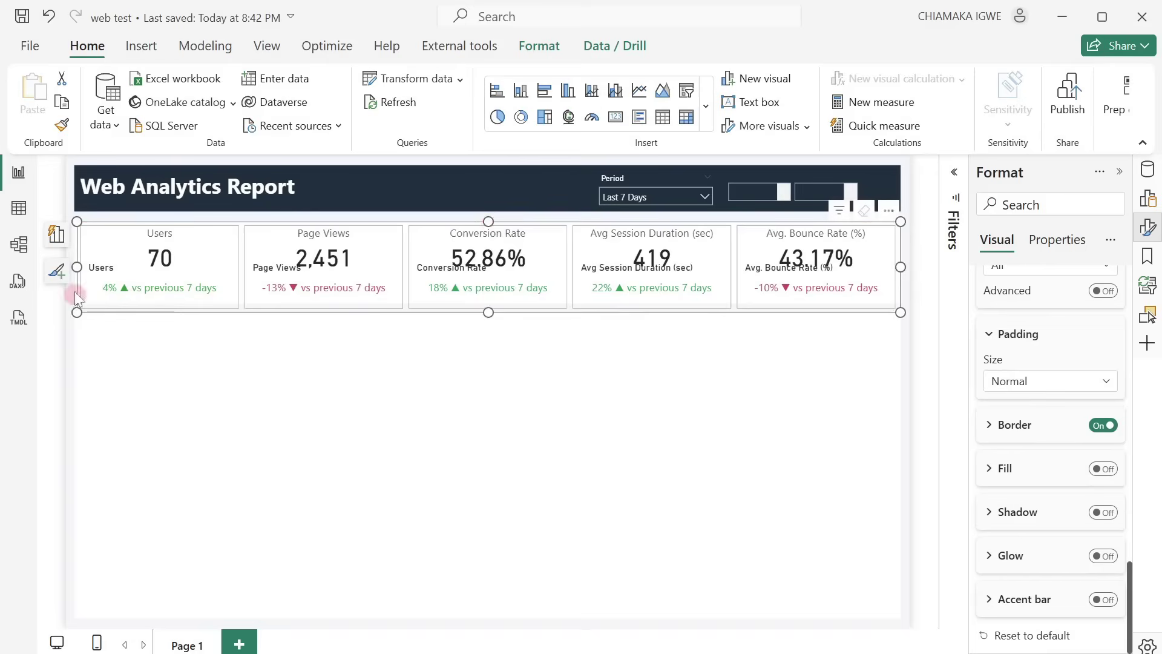
pyautogui.click(200, 278)
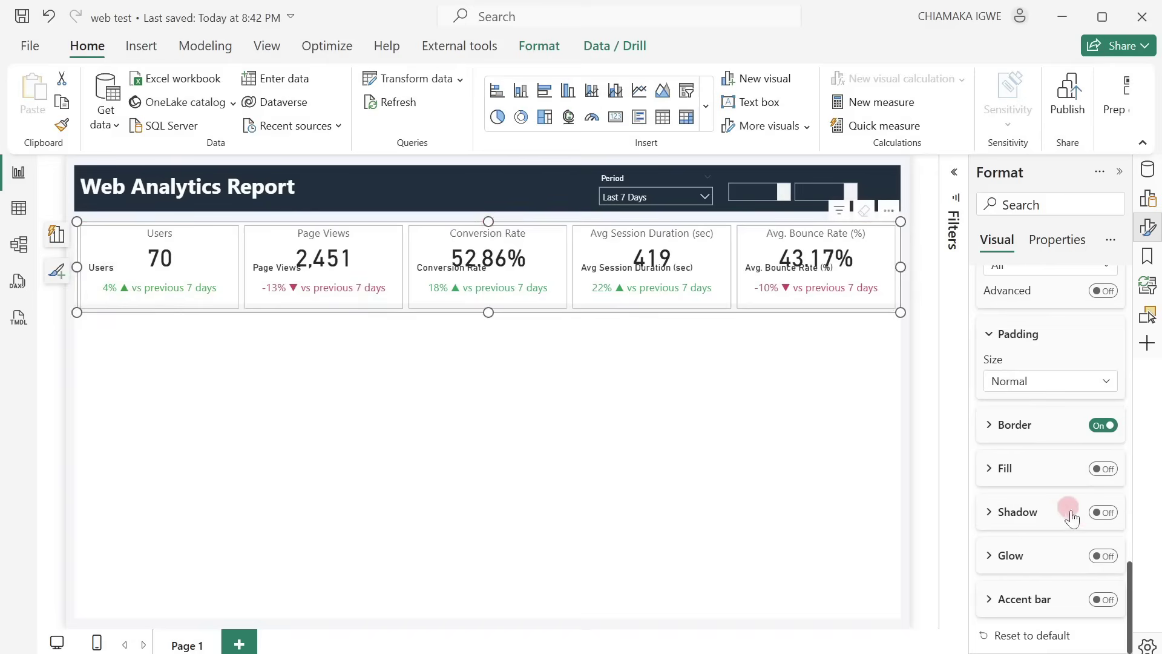
# Step: Turn off the Metrics slicer's callout values and raise its bottom edge slightly
pyautogui.scroll(7, 1020, 511)
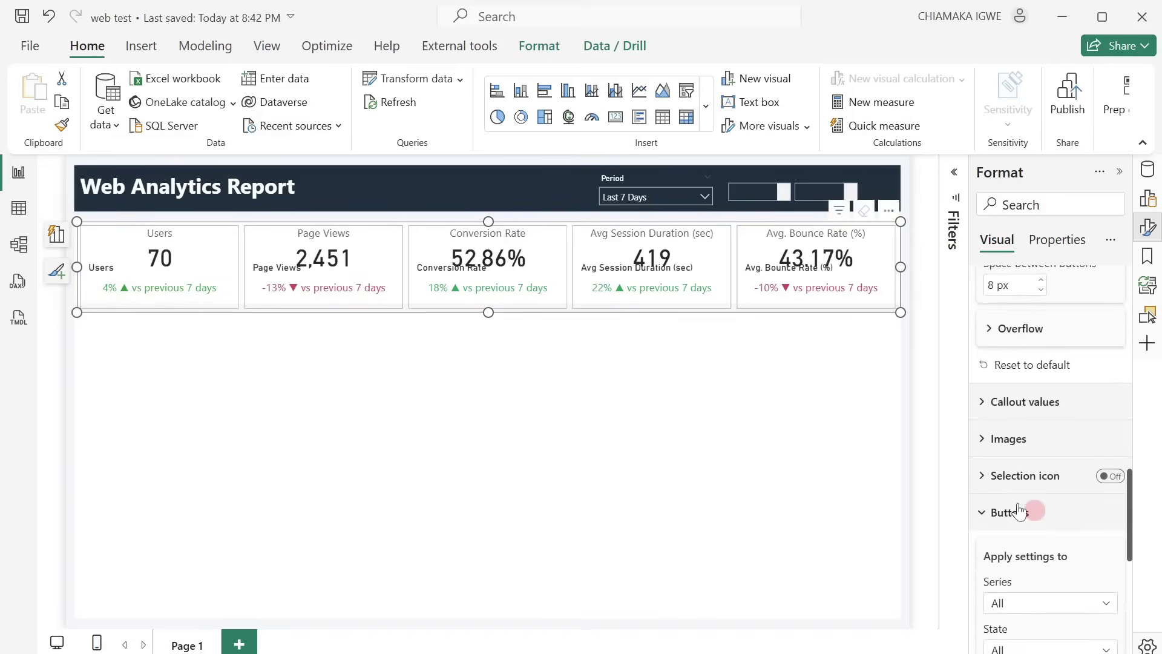
pyautogui.scroll(10, 1020, 512)
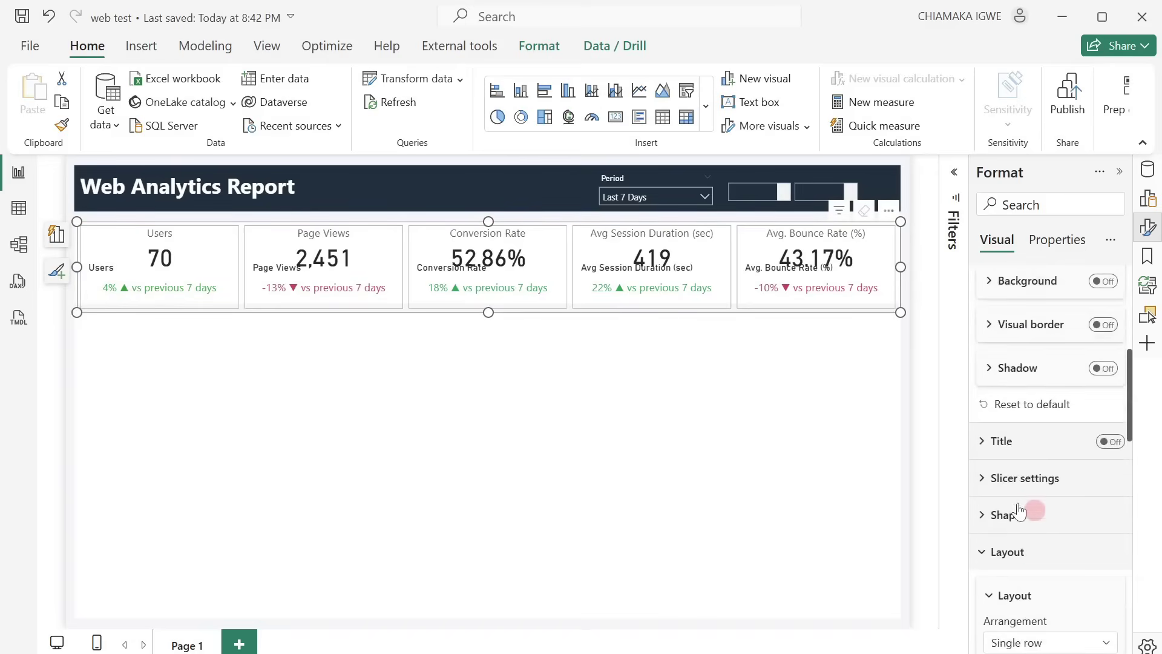
pyautogui.scroll(-5, 1021, 512)
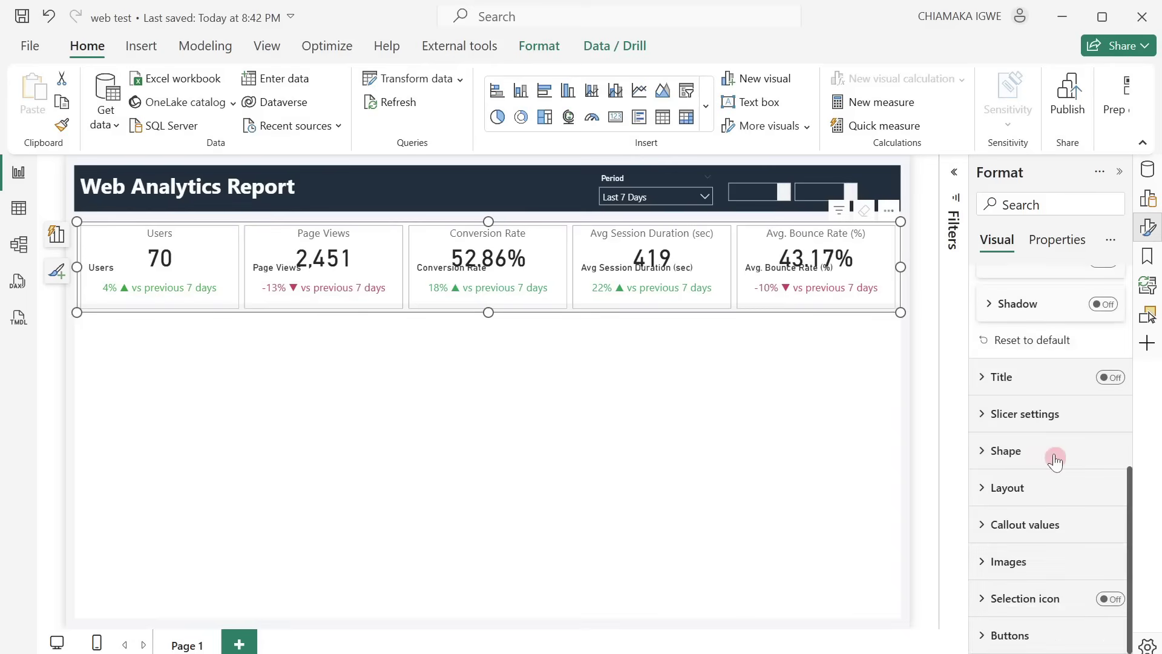
pyautogui.click(981, 526)
pyautogui.scroll(-5, 1014, 547)
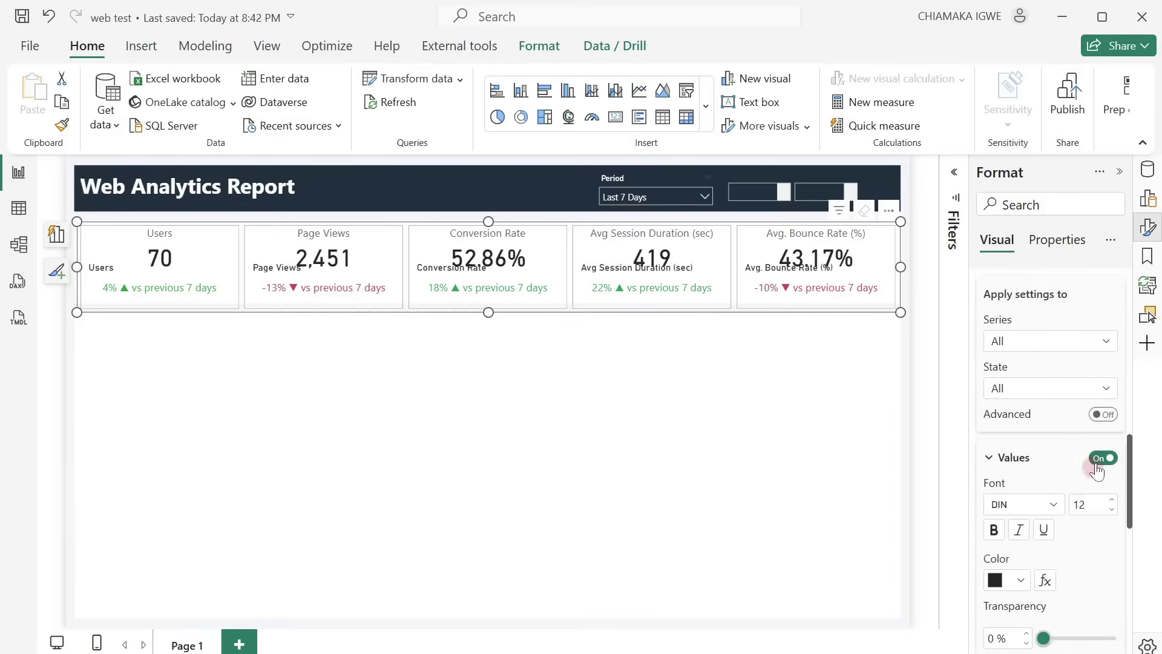
pyautogui.click(1100, 459)
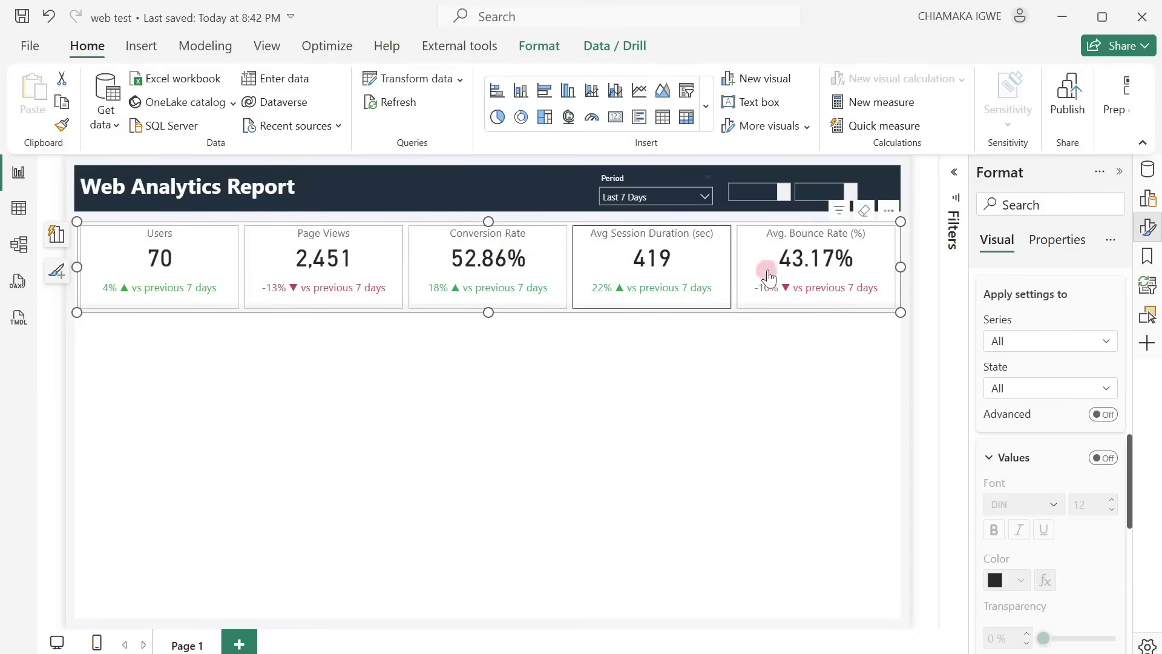
pyautogui.click(486, 309)
pyautogui.click(486, 308)
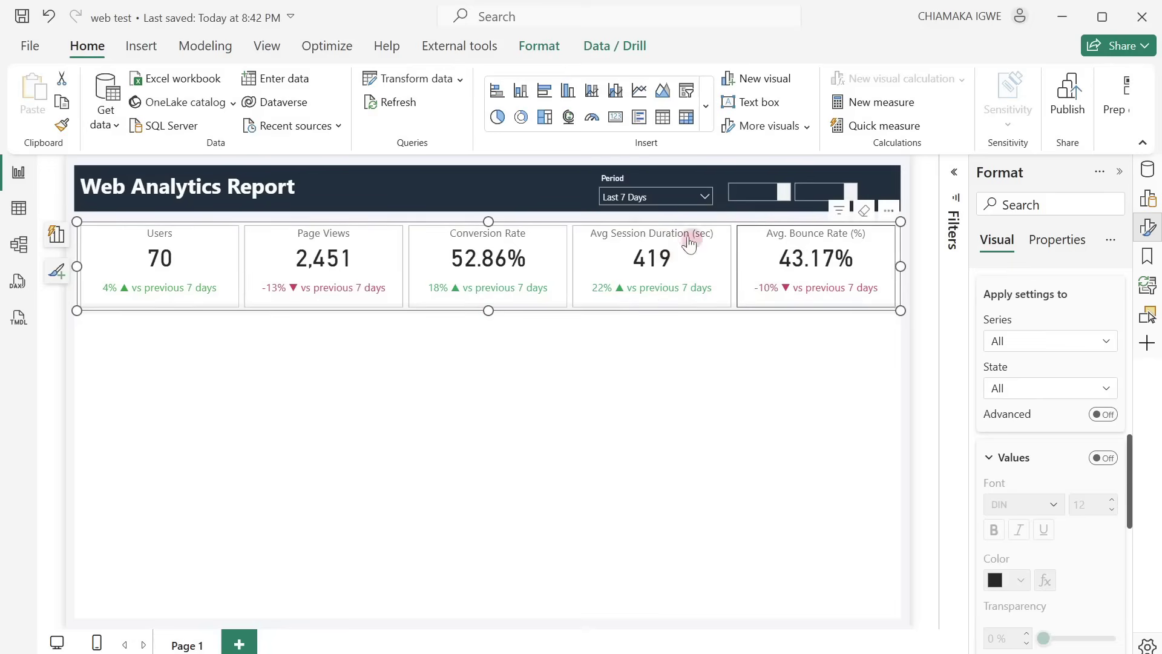
# Step: Test the KPI cards with the Last 30 Days, Last 365 Days and Last 90 Days periods, then return to Last 7 Days
pyautogui.click(657, 196)
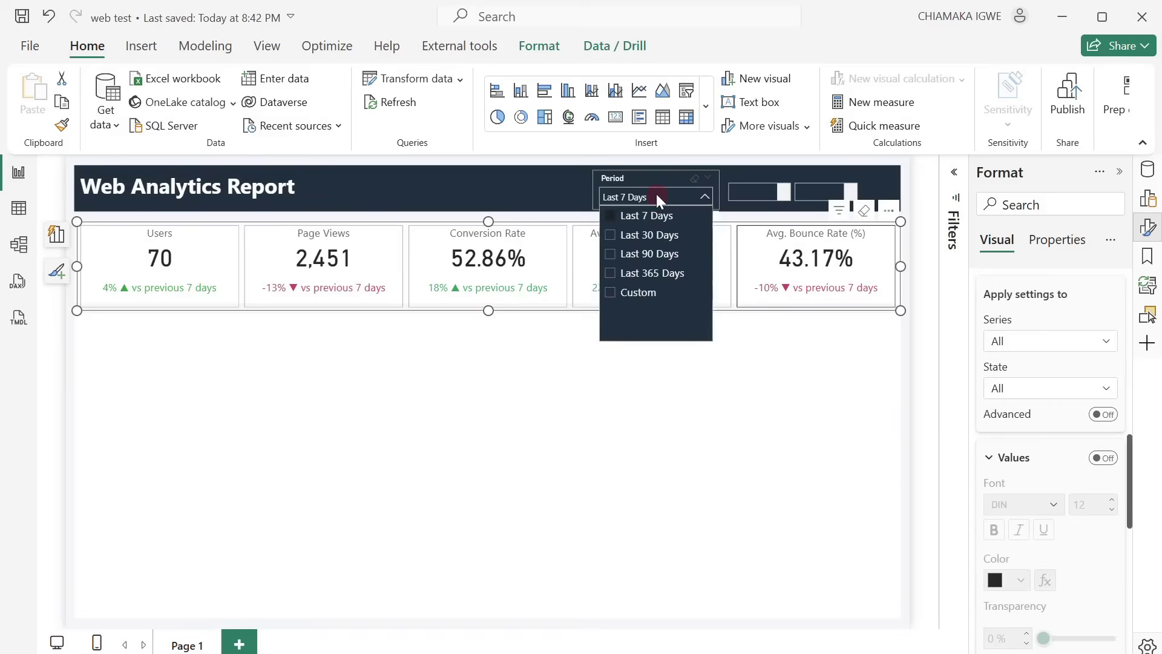
pyautogui.click(650, 235)
pyautogui.click(564, 435)
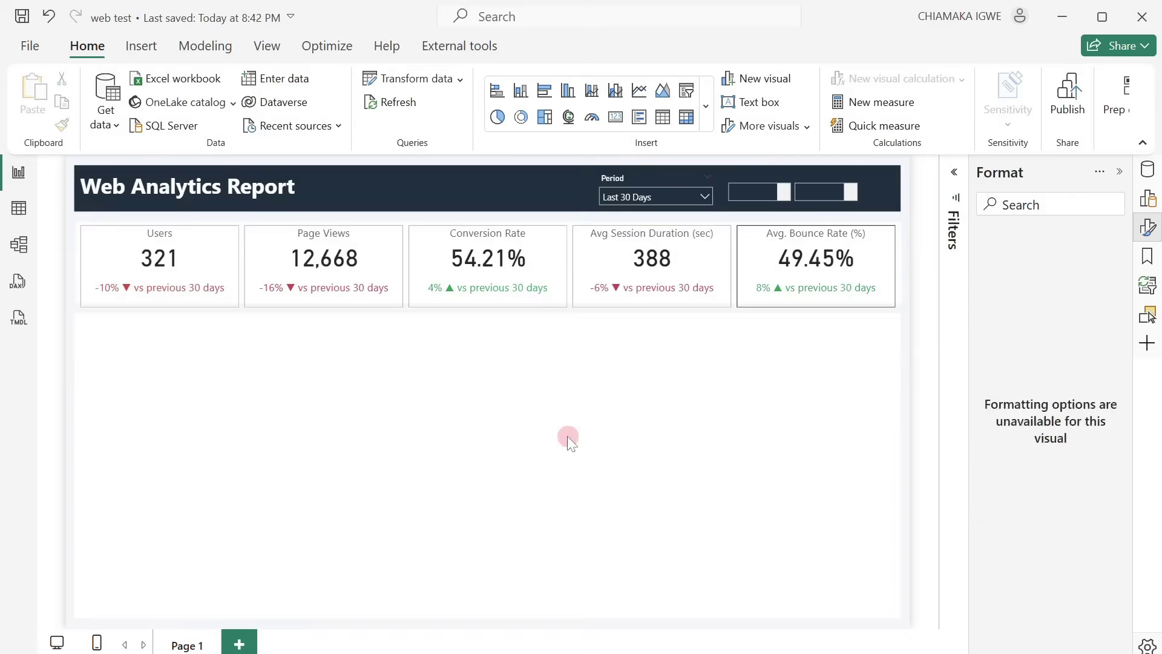
pyautogui.click(653, 192)
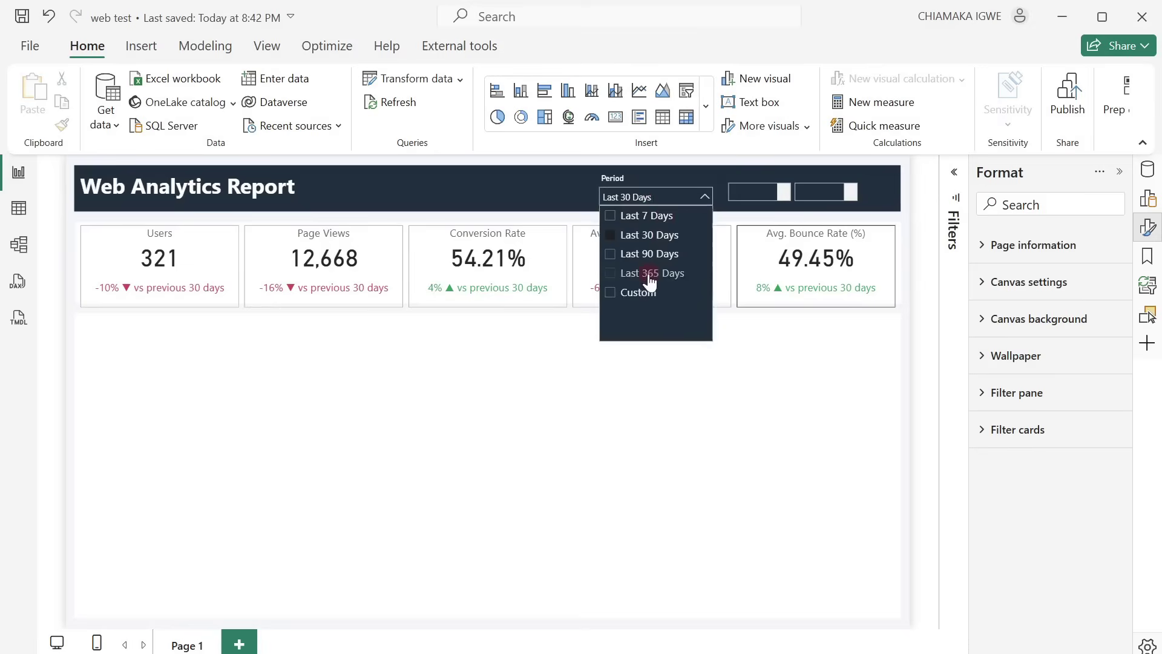
pyautogui.click(649, 274)
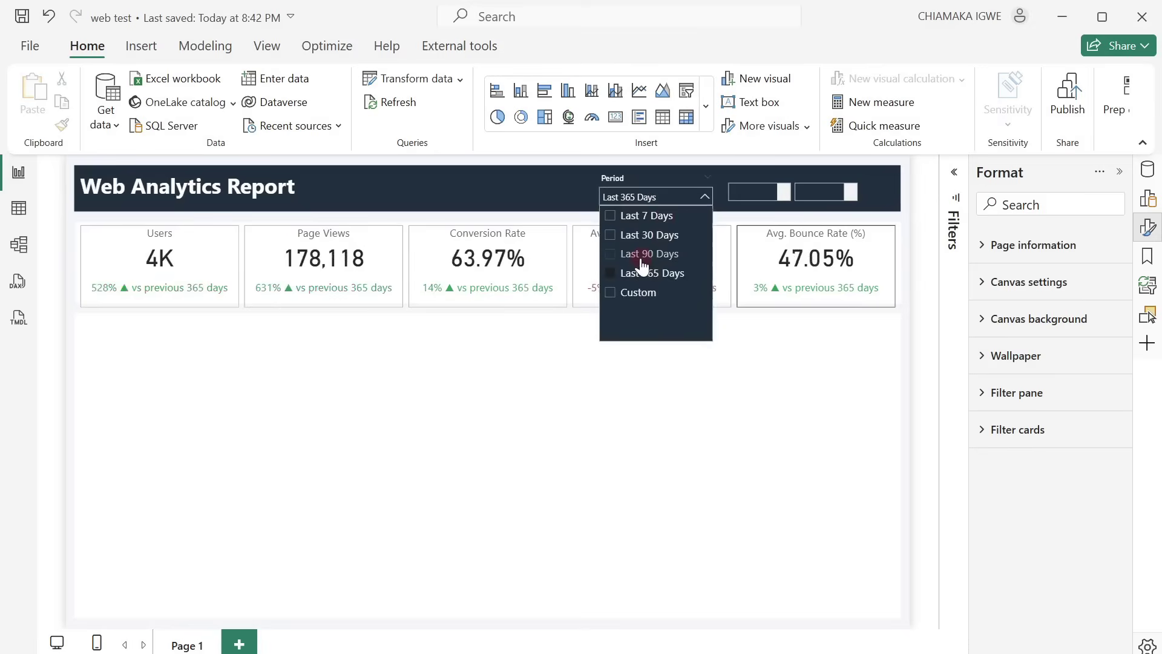
pyautogui.click(641, 257)
pyautogui.click(721, 407)
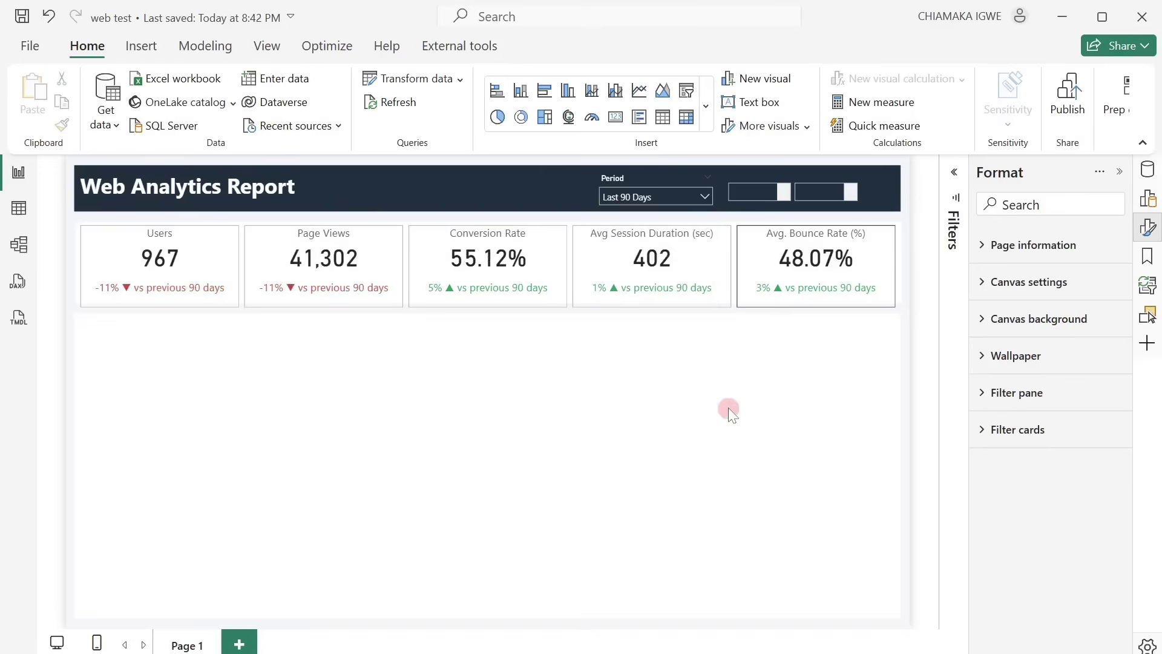
pyautogui.click(674, 206)
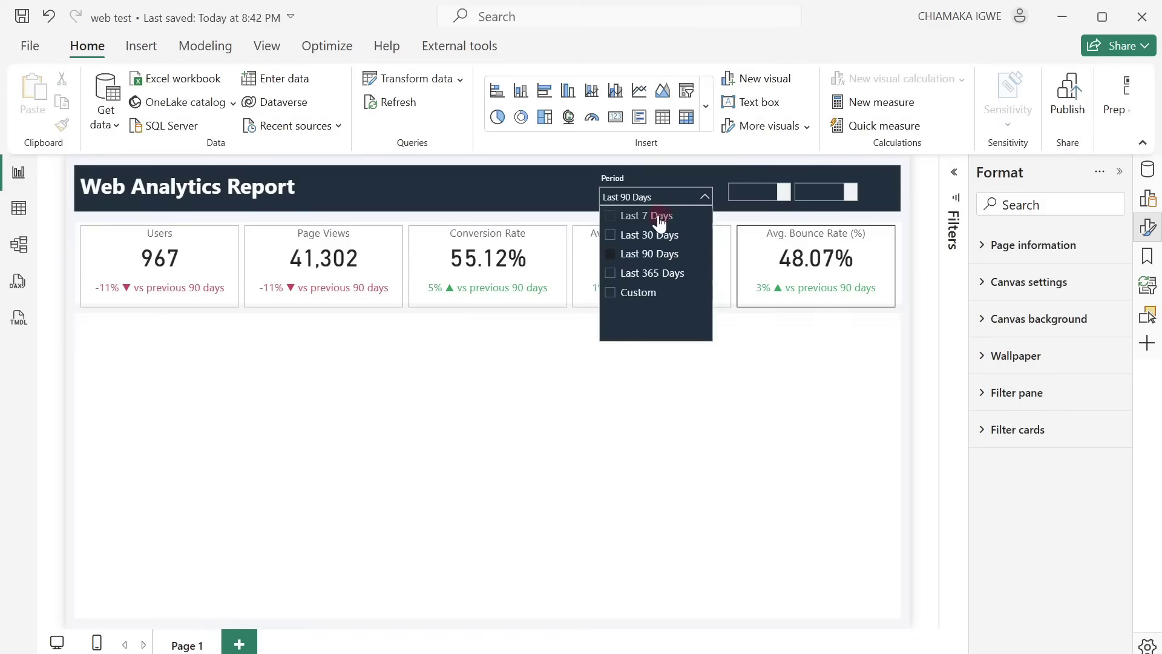
pyautogui.click(658, 218)
pyautogui.click(758, 417)
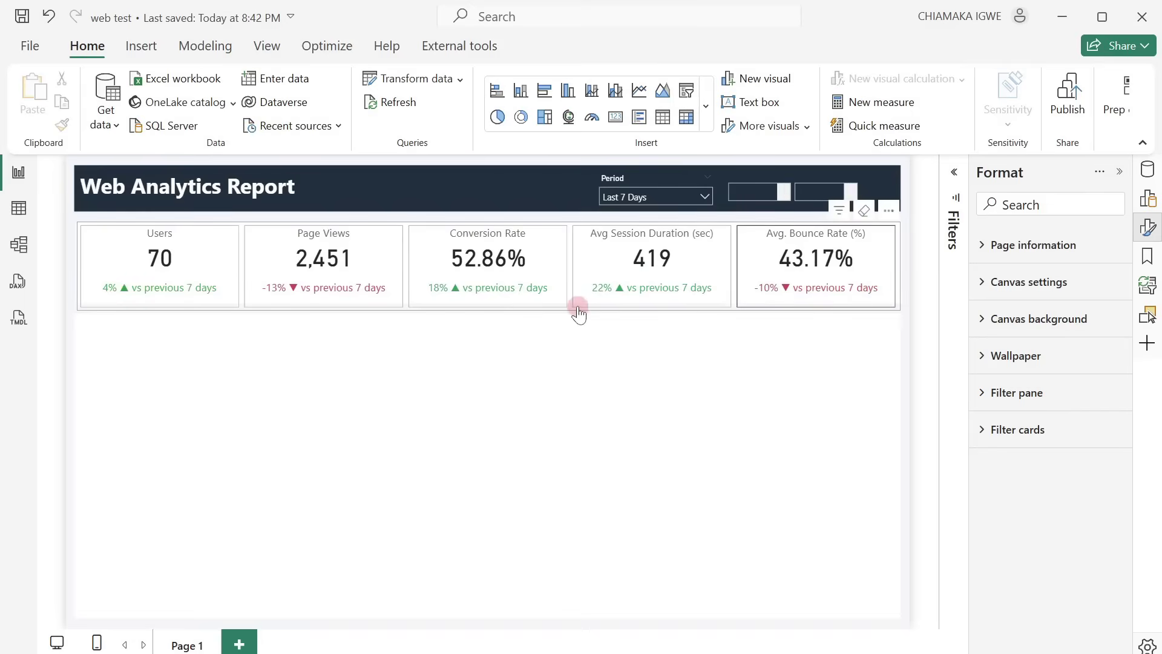
# Step: Shorten the Metrics slicer from its bottom edge to a height of 123
pyautogui.click(493, 309)
pyautogui.moveTo(492, 309); pyautogui.dragTo(492, 308)
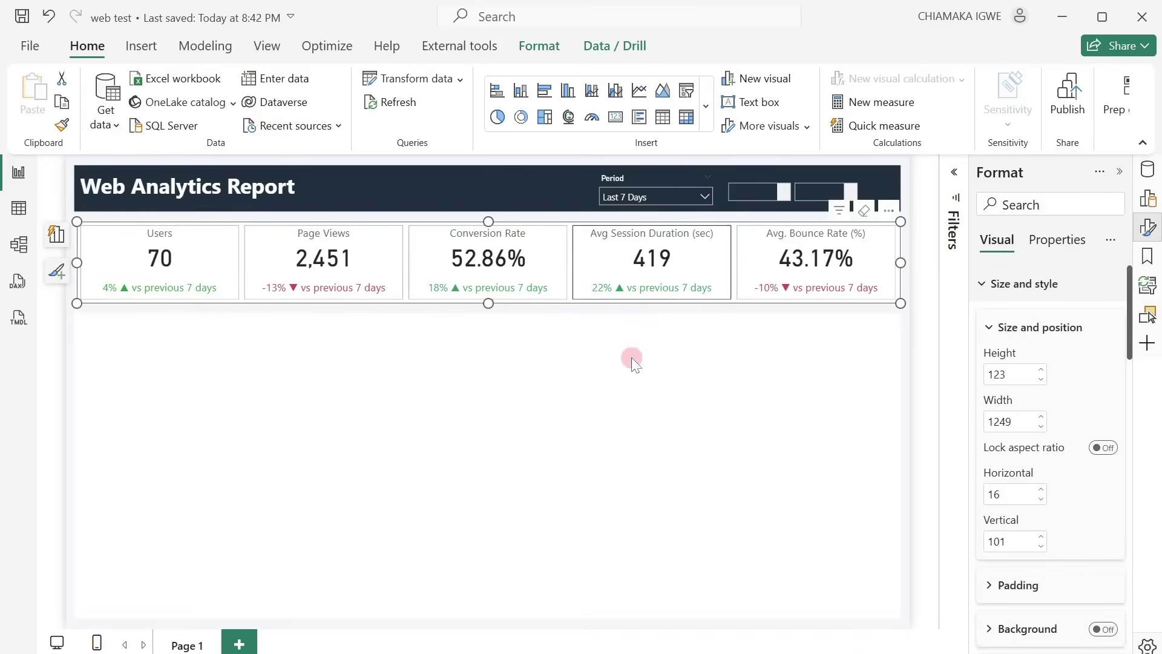
pyautogui.click(715, 346)
# Step: Set the border colour of the Metrics slicer's buttons to #C0D0E3
pyautogui.click(739, 291)
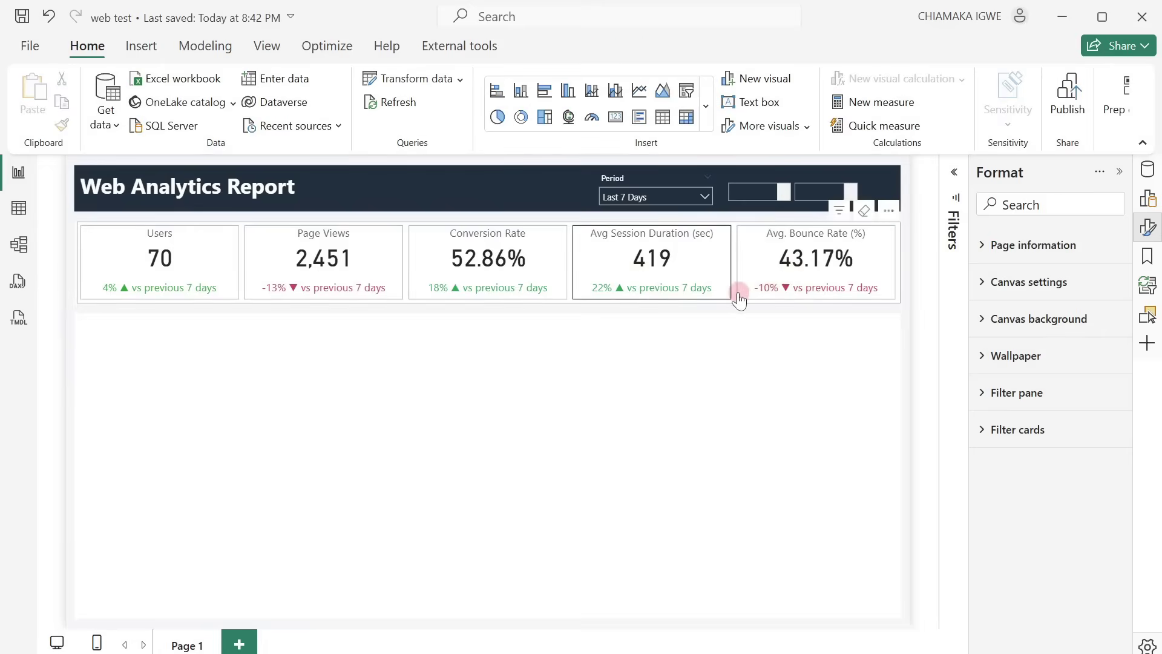
pyautogui.scroll(-7, 1051, 514)
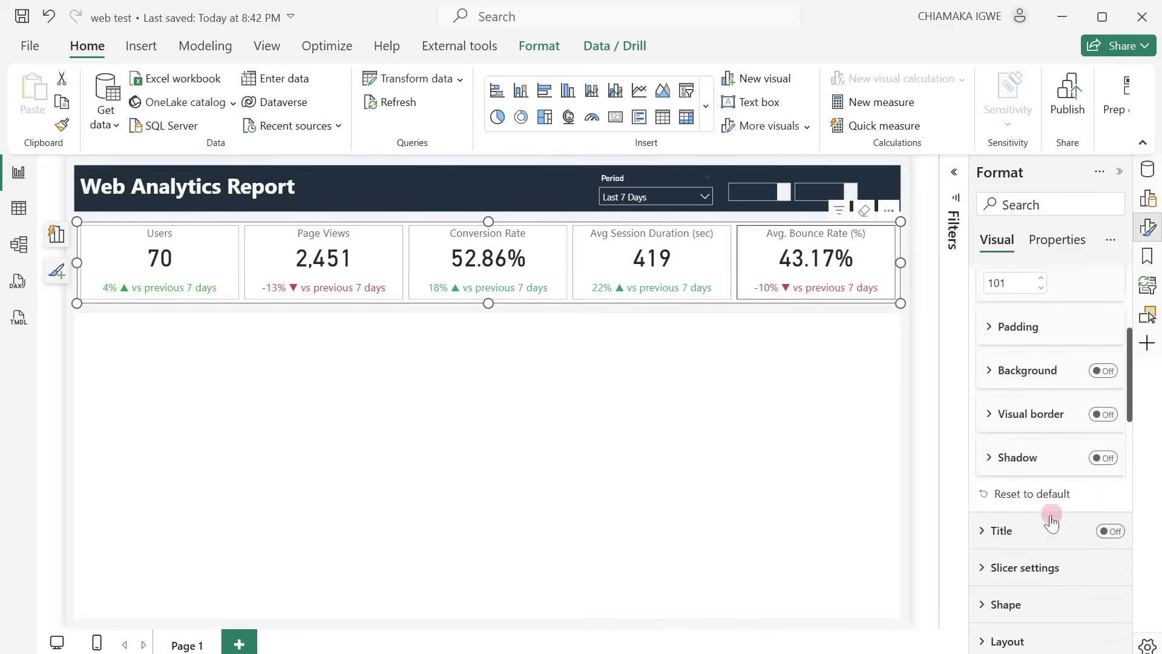
pyautogui.scroll(-10, 1051, 514)
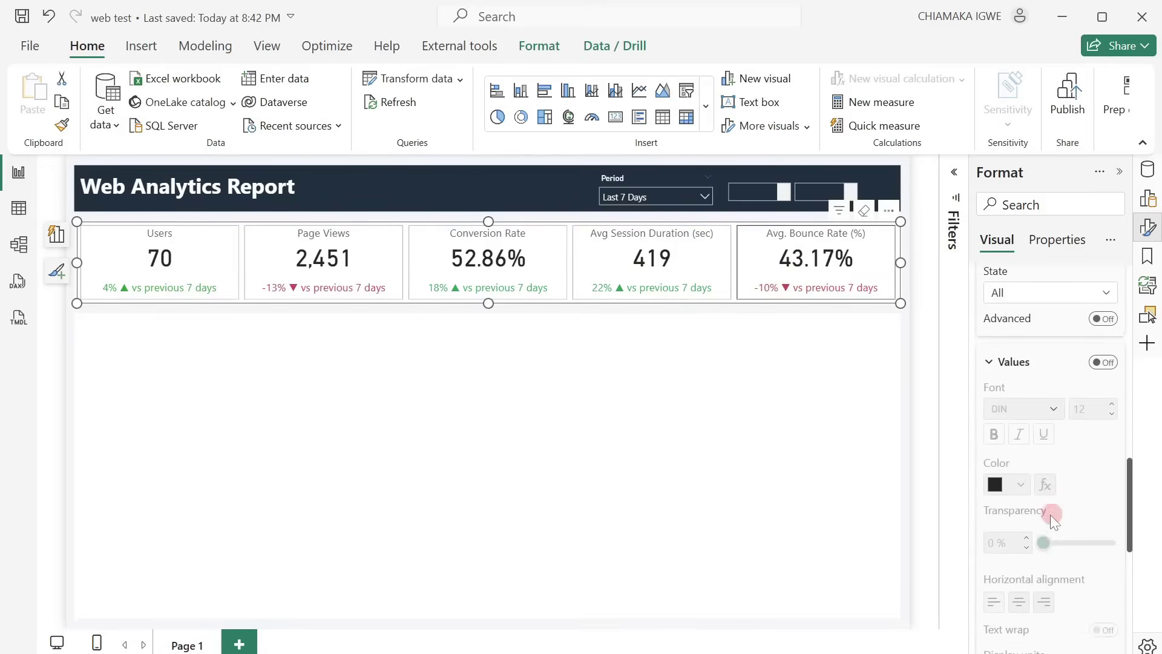
pyautogui.scroll(5, 1050, 514)
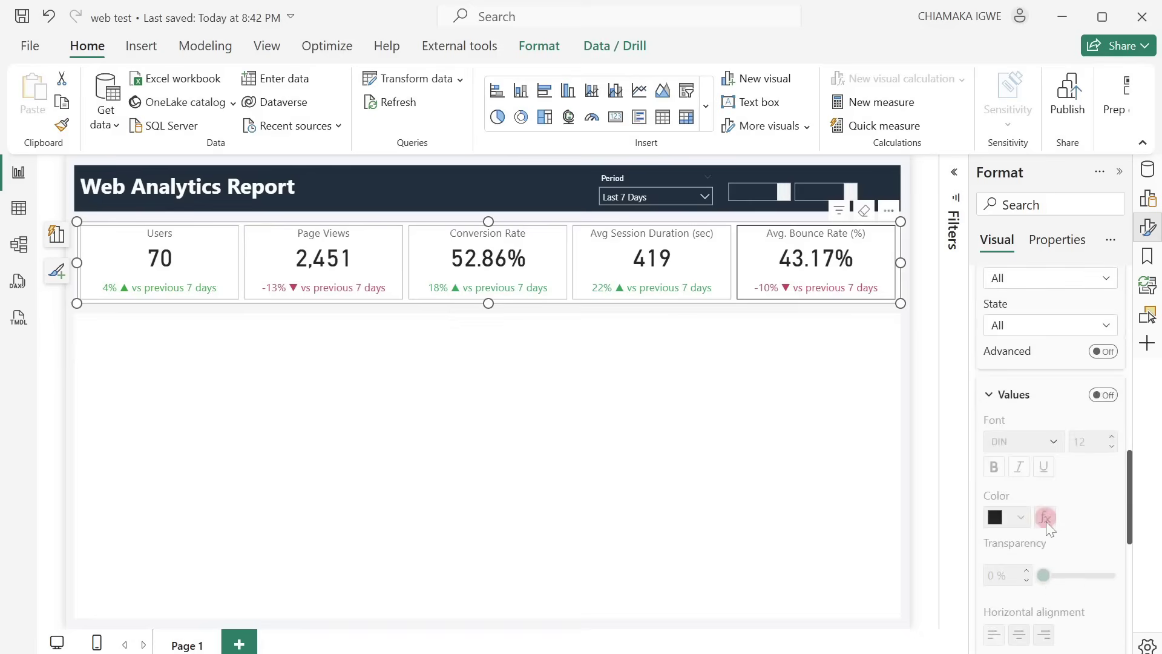
pyautogui.click(998, 397)
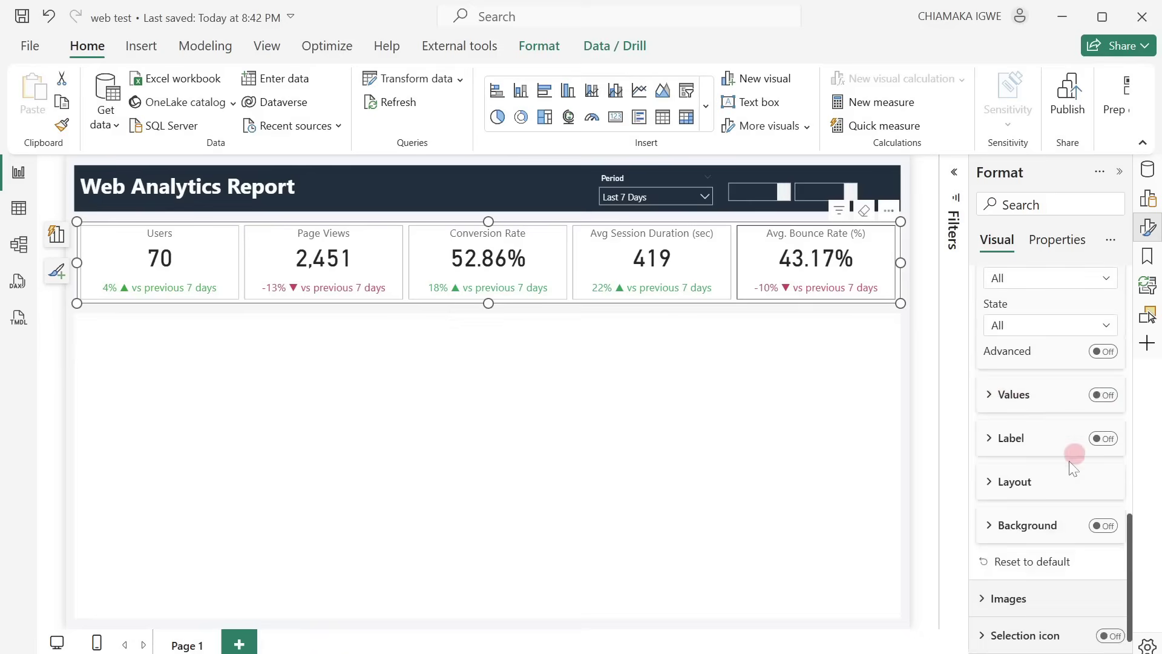
pyautogui.scroll(-1, 1072, 460)
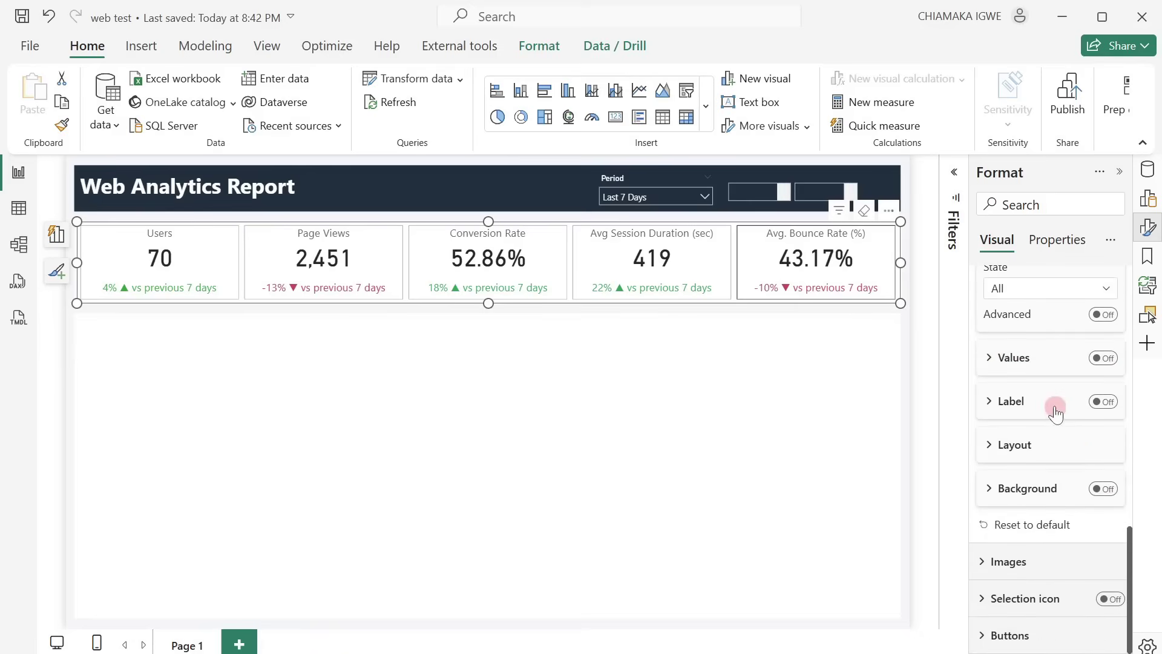
pyautogui.scroll(1, 1053, 409)
pyautogui.scroll(-1, 1053, 409)
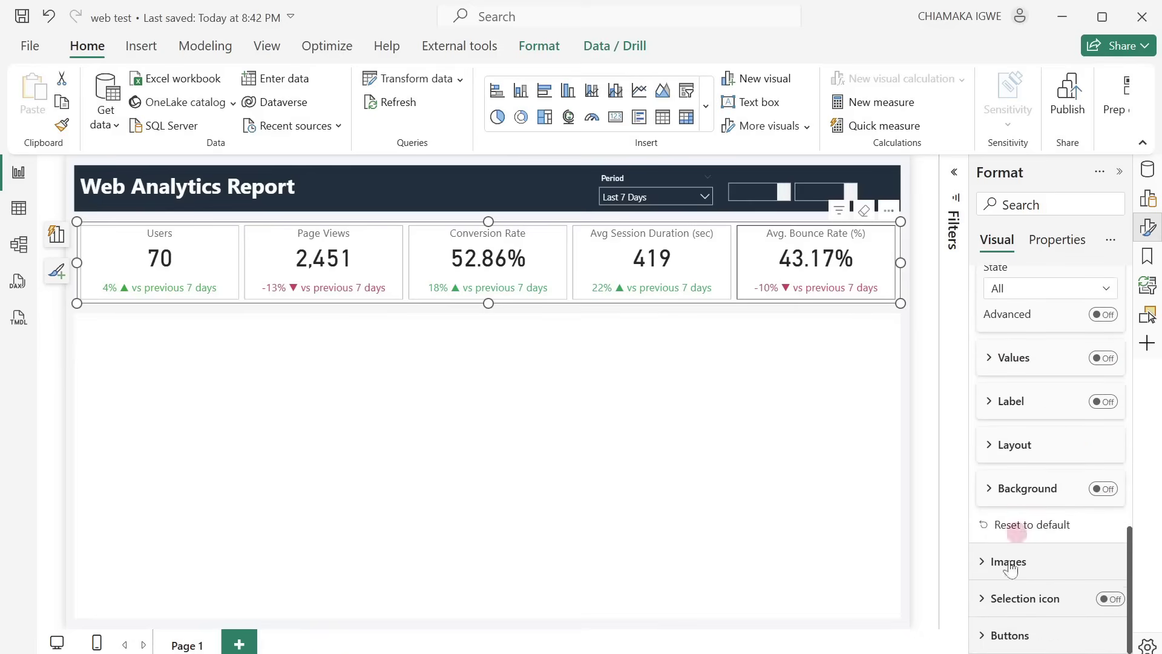
pyautogui.click(983, 635)
pyautogui.scroll(-1, 982, 642)
pyautogui.scroll(-4, 980, 640)
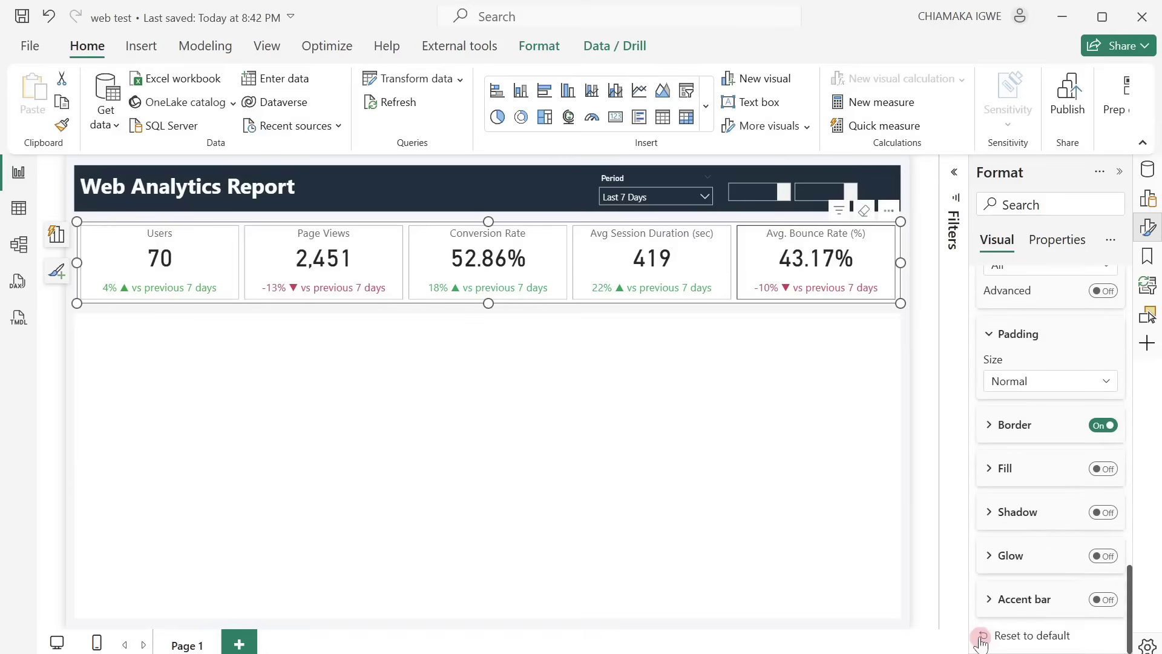
pyautogui.click(991, 424)
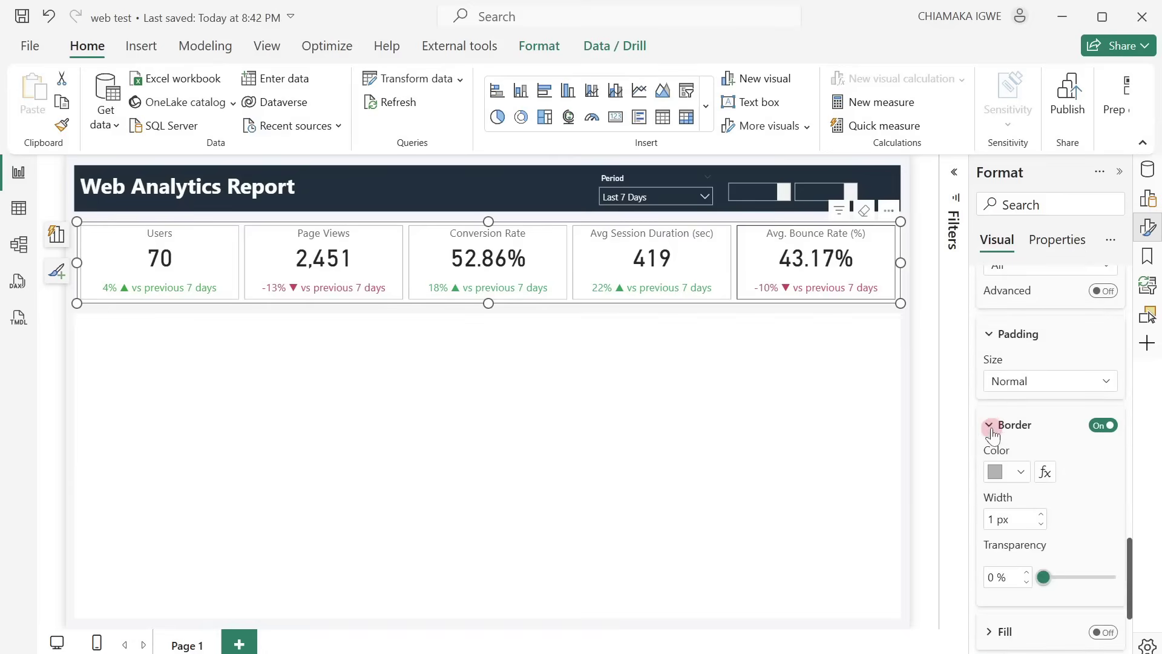
pyautogui.click(1020, 473)
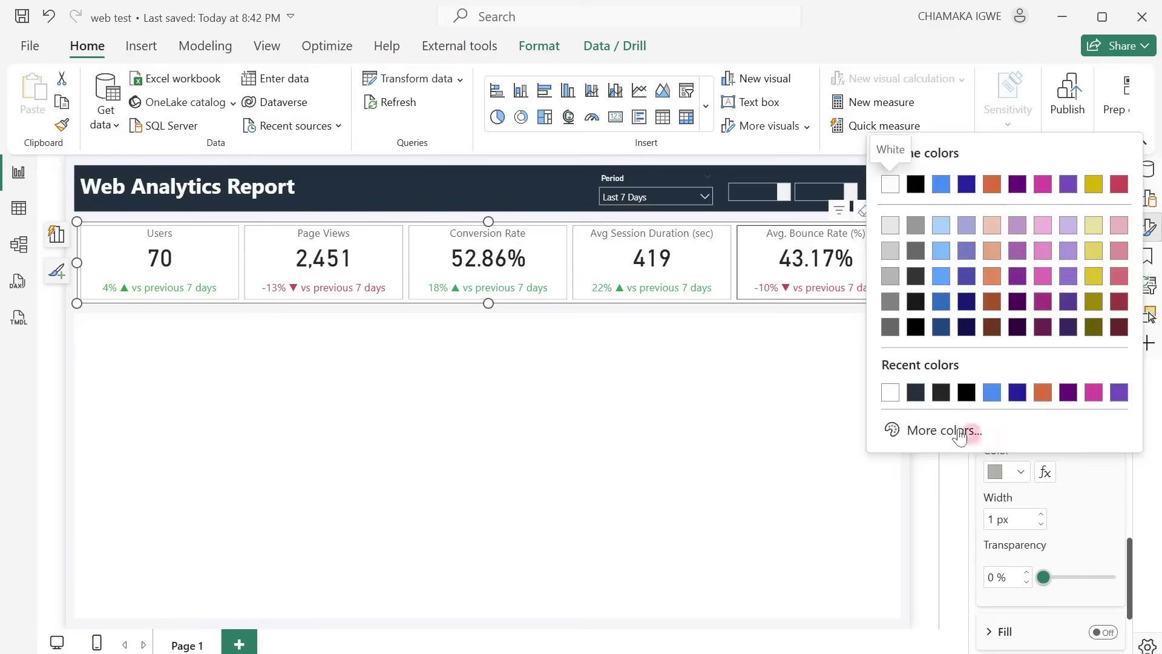
pyautogui.click(954, 428)
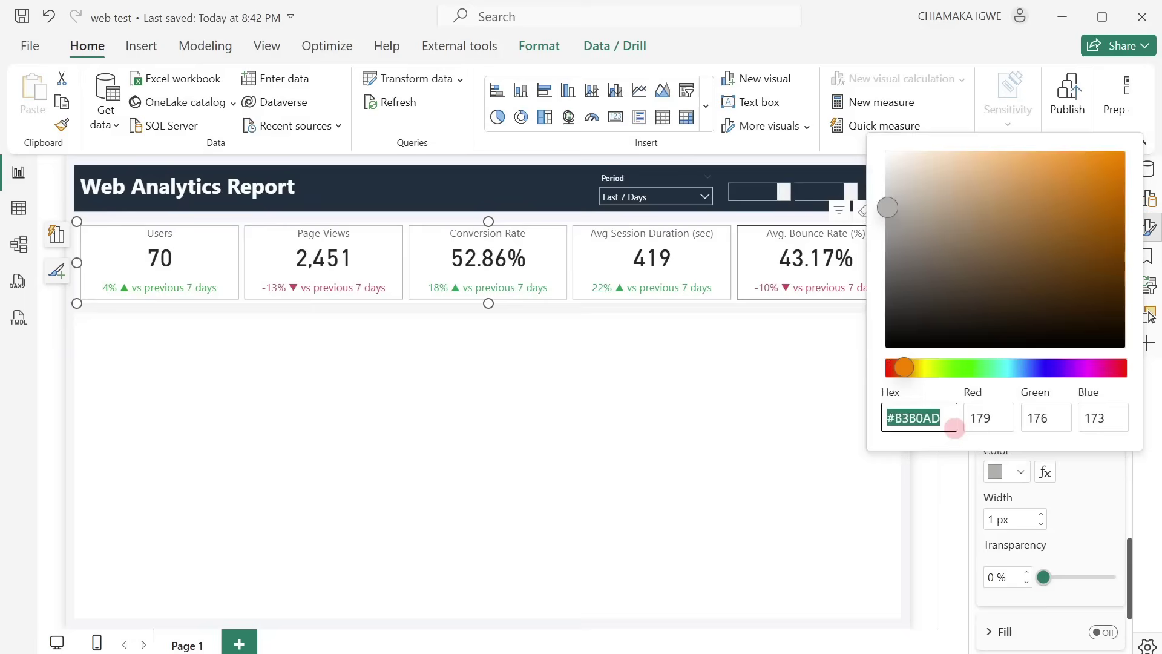
pyautogui.write('#C0D0E3')
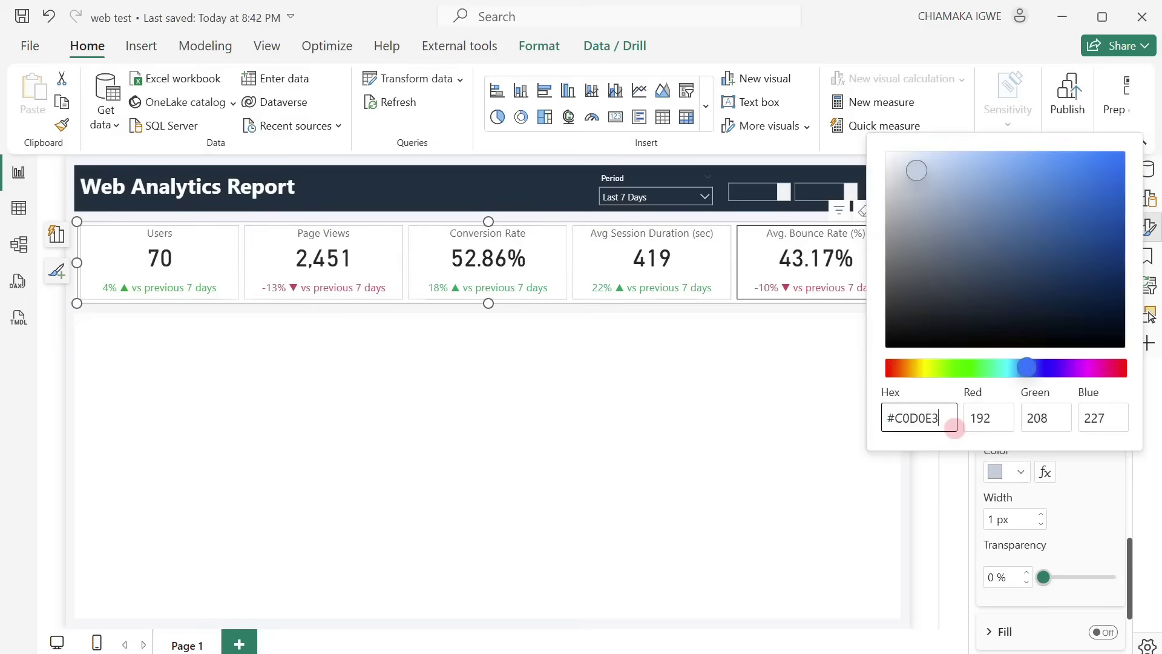
pyautogui.click(1085, 535)
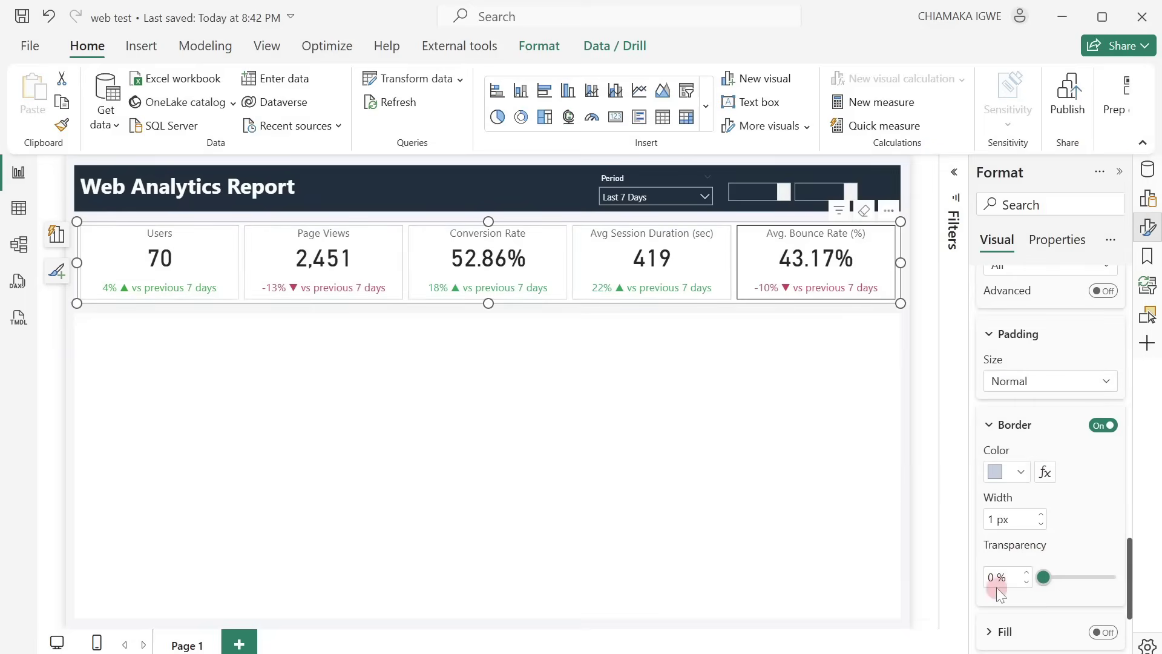
# Step: Set the border transparency of the Metrics slicer's buttons to 70%
pyautogui.click(993, 576)
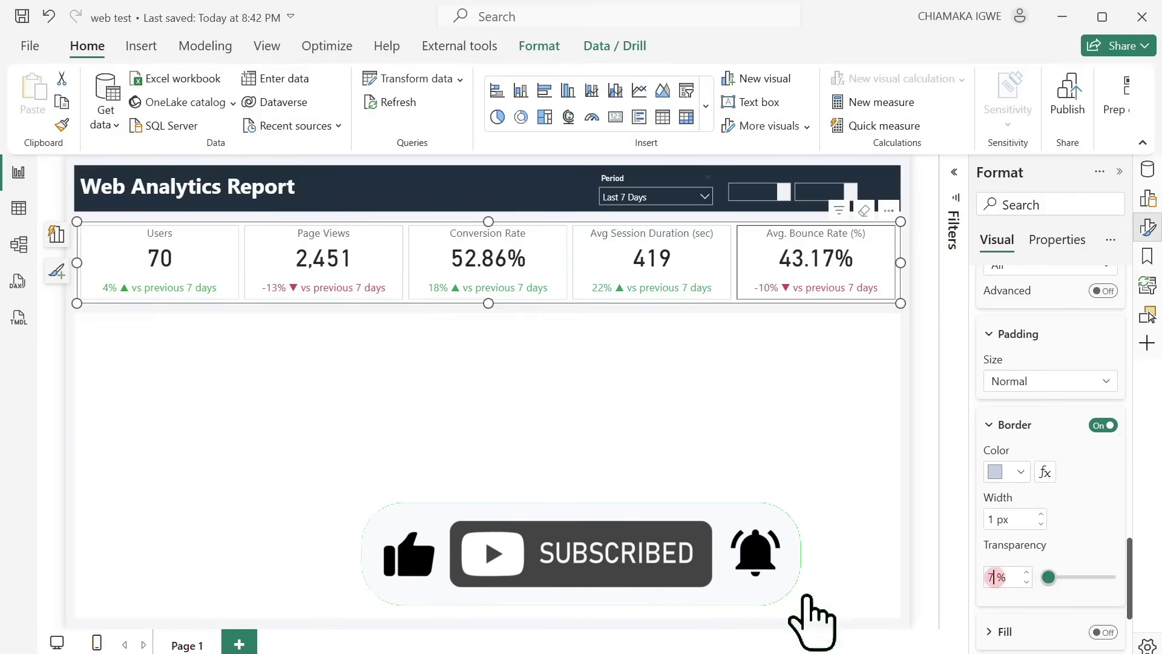
pyautogui.write('70')
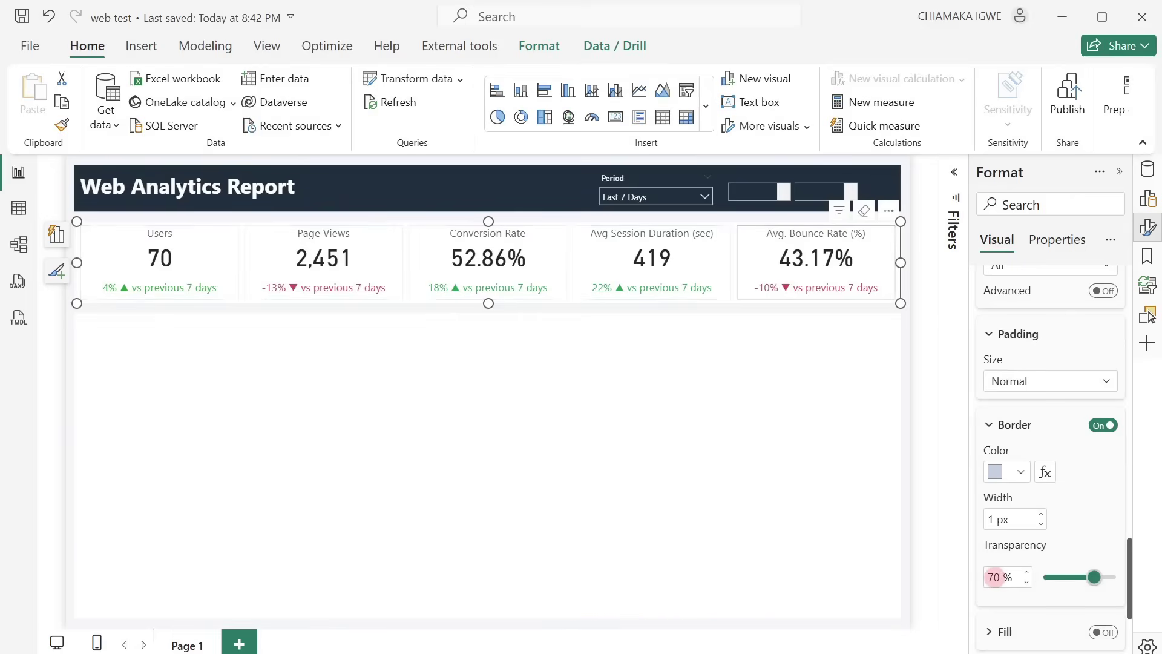
pyautogui.click(1040, 524)
# Step: Set the space between the Metrics slicer's buttons to 18 px
pyautogui.scroll(10, 1042, 524)
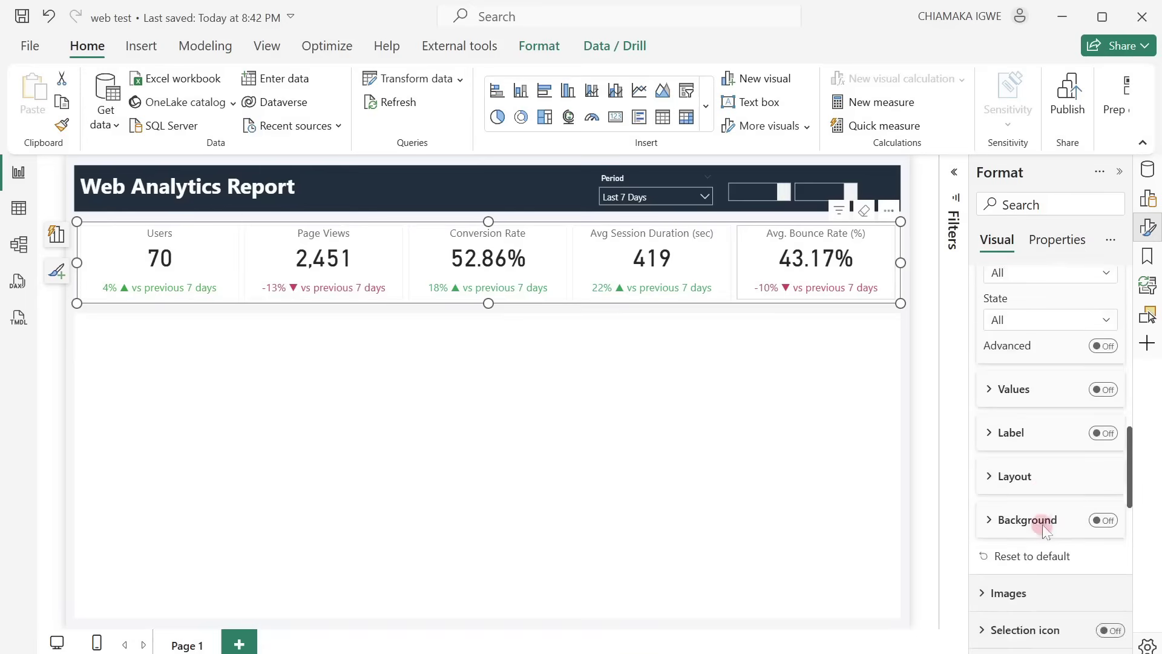
pyautogui.scroll(4, 1042, 524)
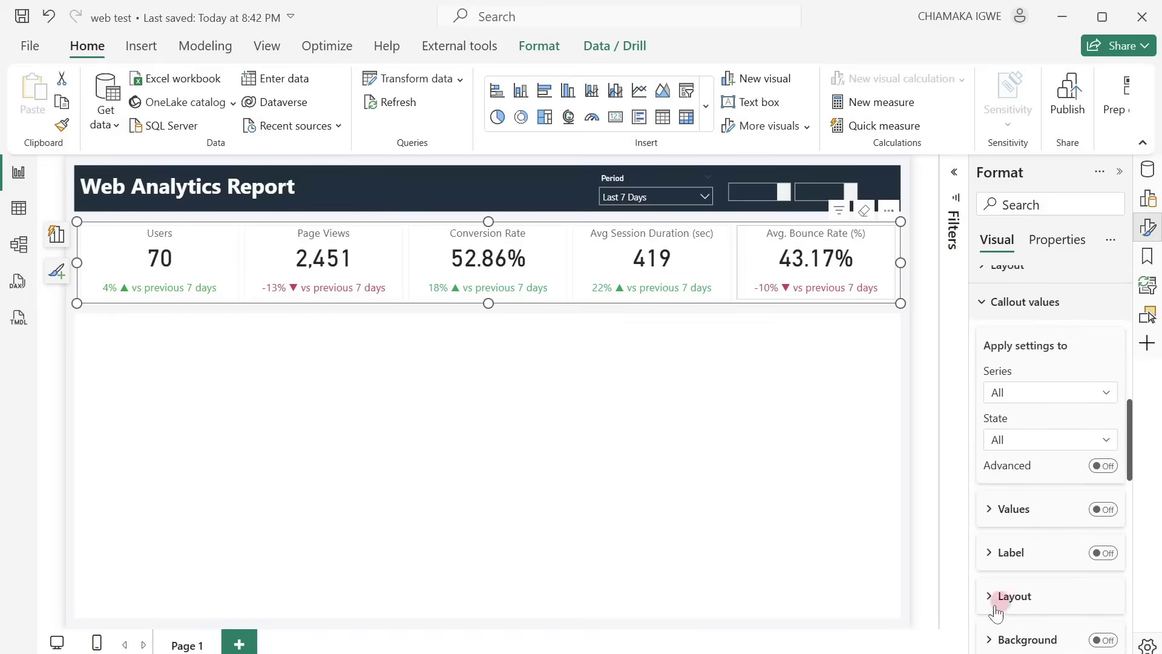
pyautogui.click(989, 602)
pyautogui.scroll(-5, 988, 608)
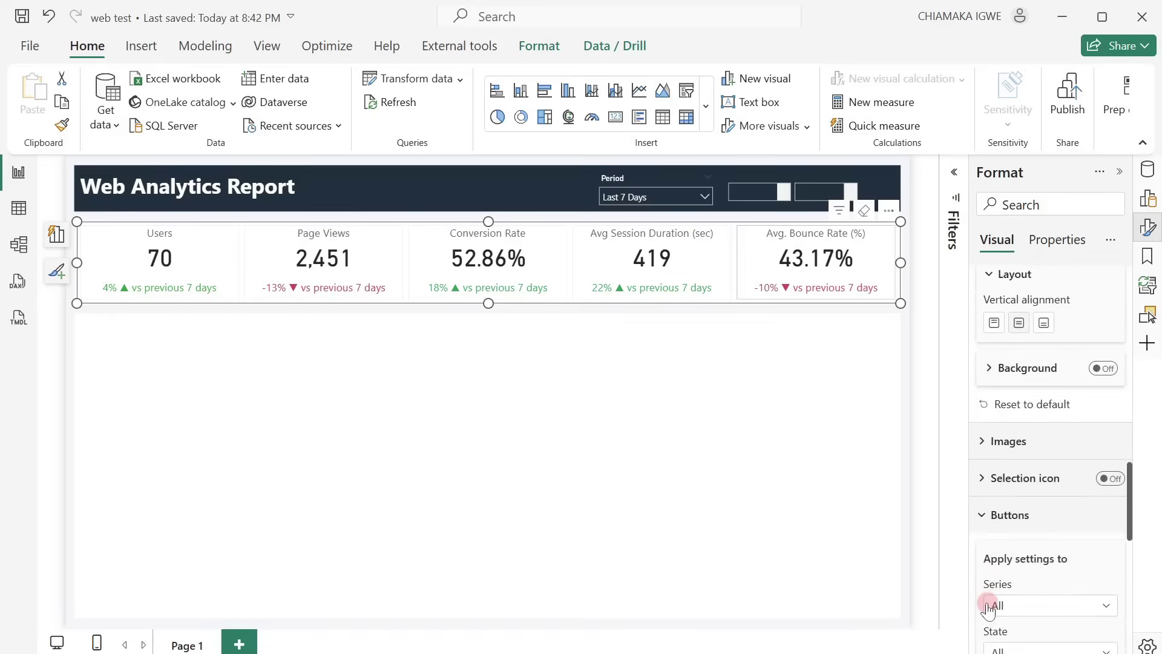
pyautogui.scroll(-1, 988, 608)
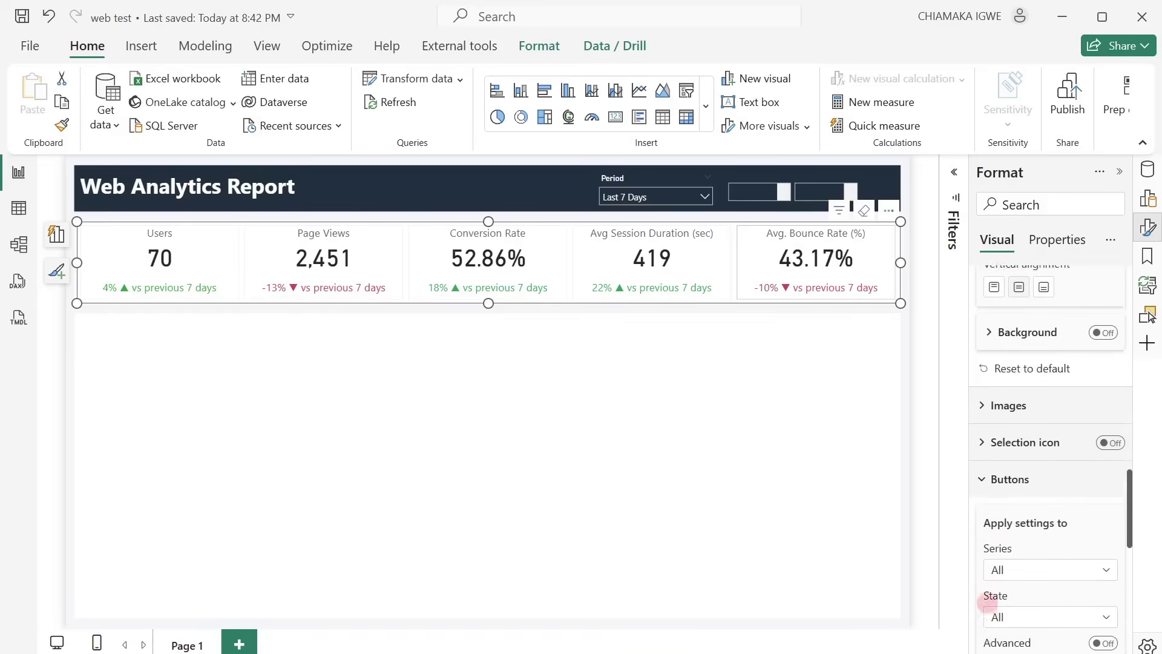
pyautogui.scroll(2, 989, 608)
pyautogui.scroll(8, 989, 507)
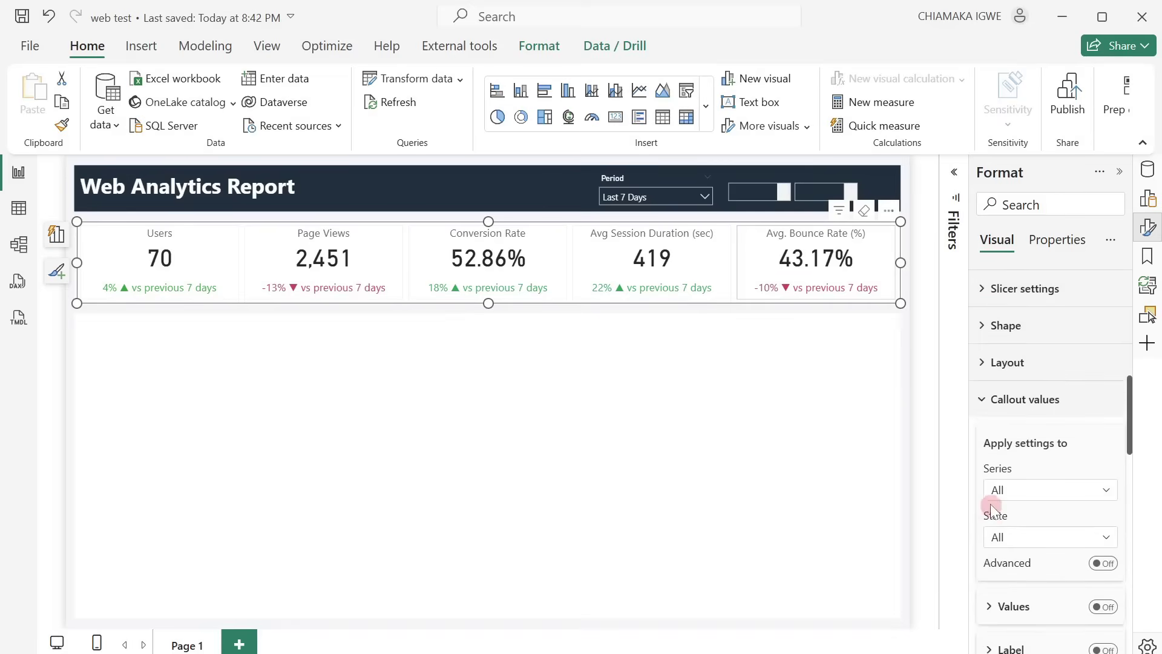
pyautogui.click(978, 417)
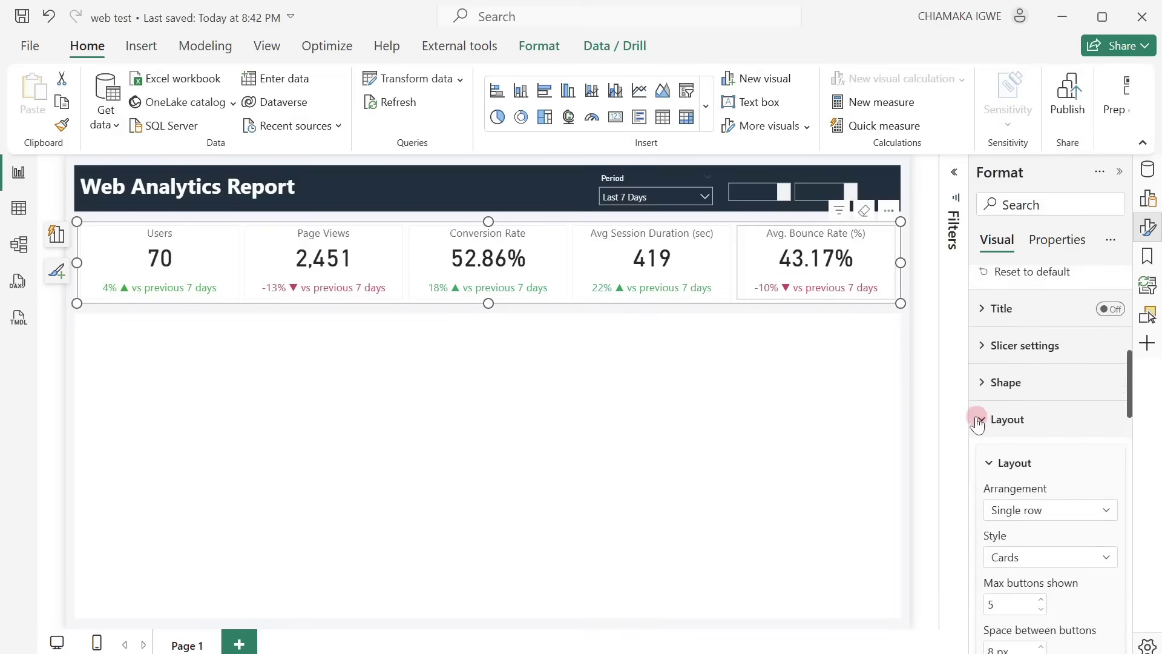
pyautogui.scroll(-2, 975, 416)
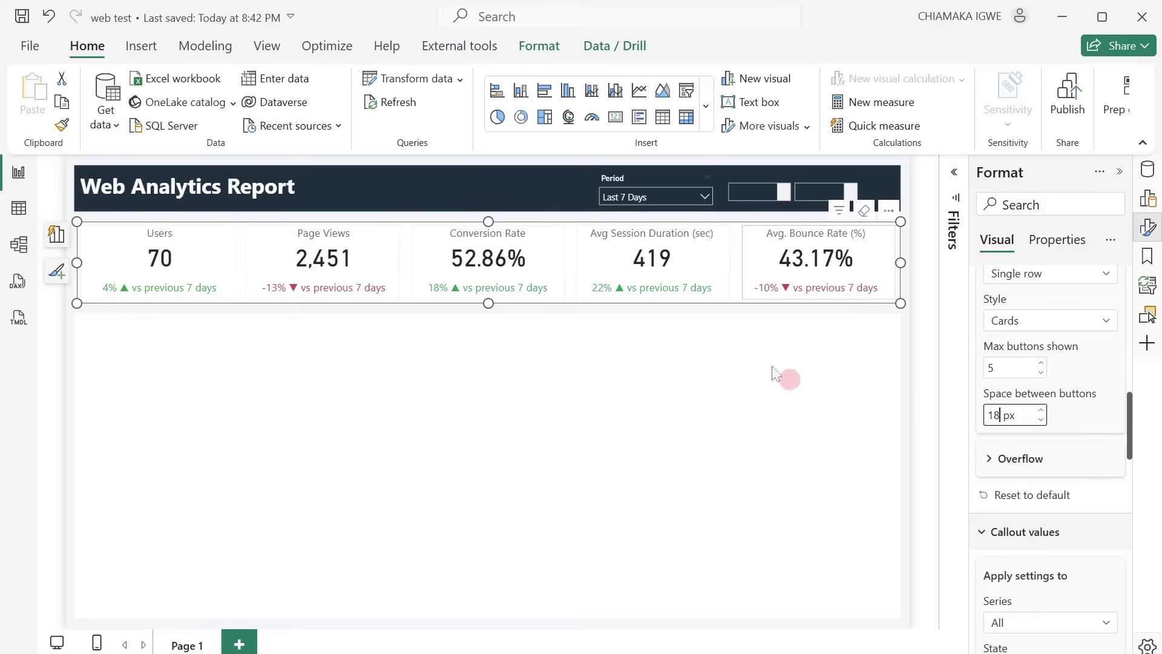
pyautogui.click(834, 364)
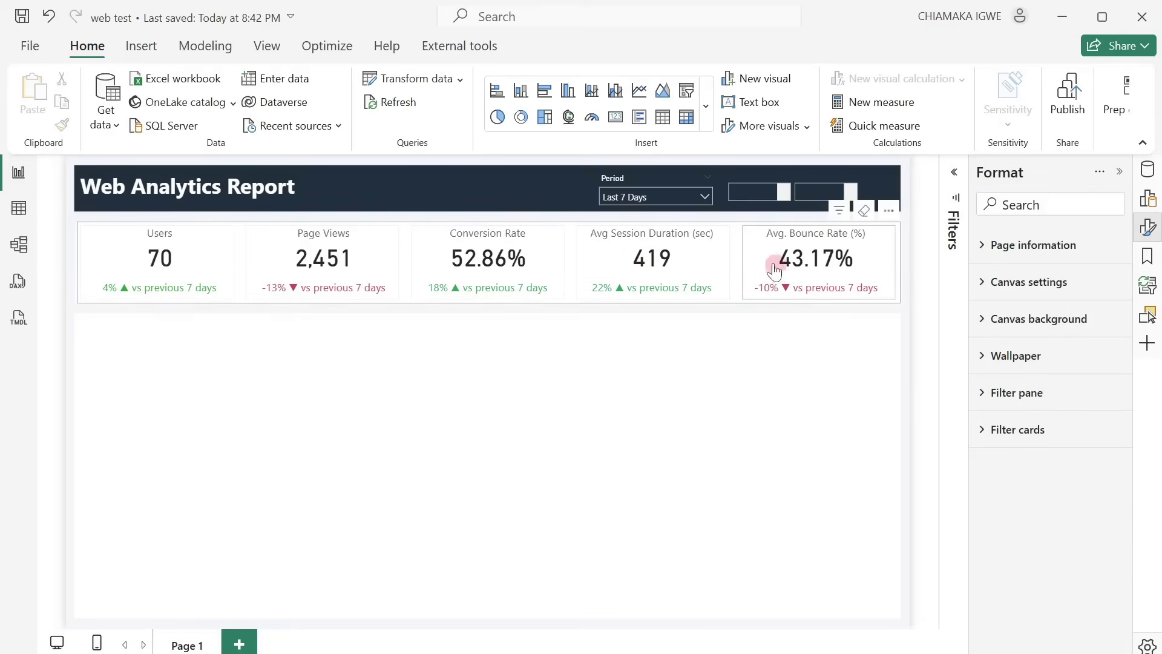
# Step: Switch the Metrics slicer's button settings to the Selected state and turn on the button fill
pyautogui.click(894, 298)
pyautogui.scroll(-10, 1023, 442)
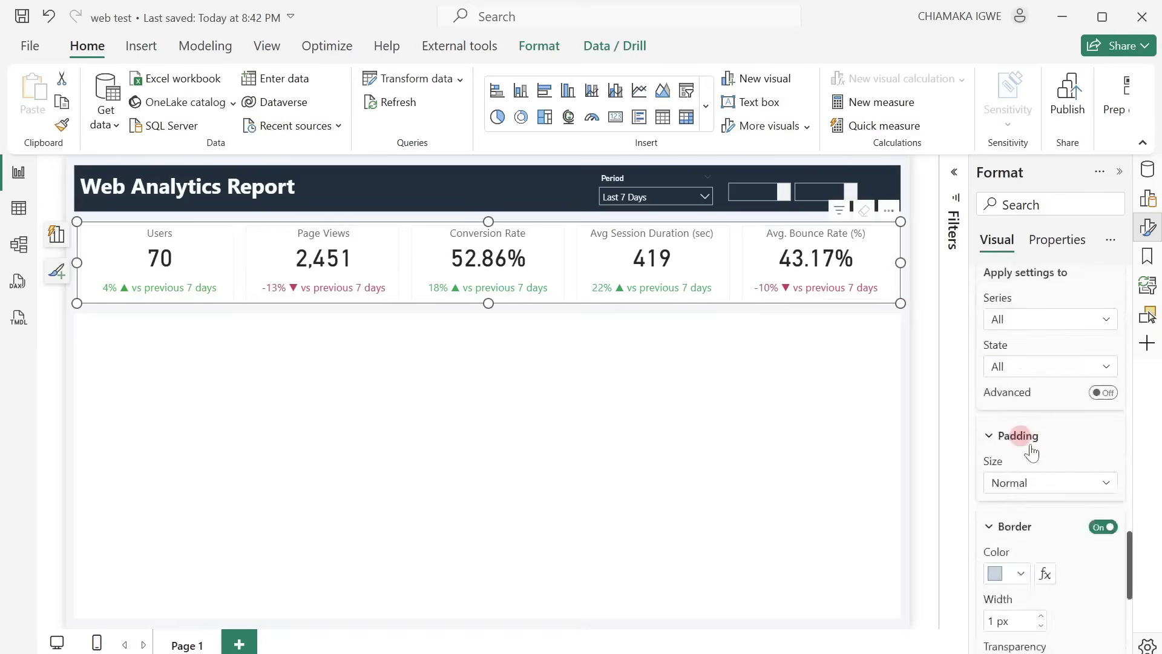
pyautogui.scroll(-5, 1031, 451)
pyautogui.scroll(7, 1032, 450)
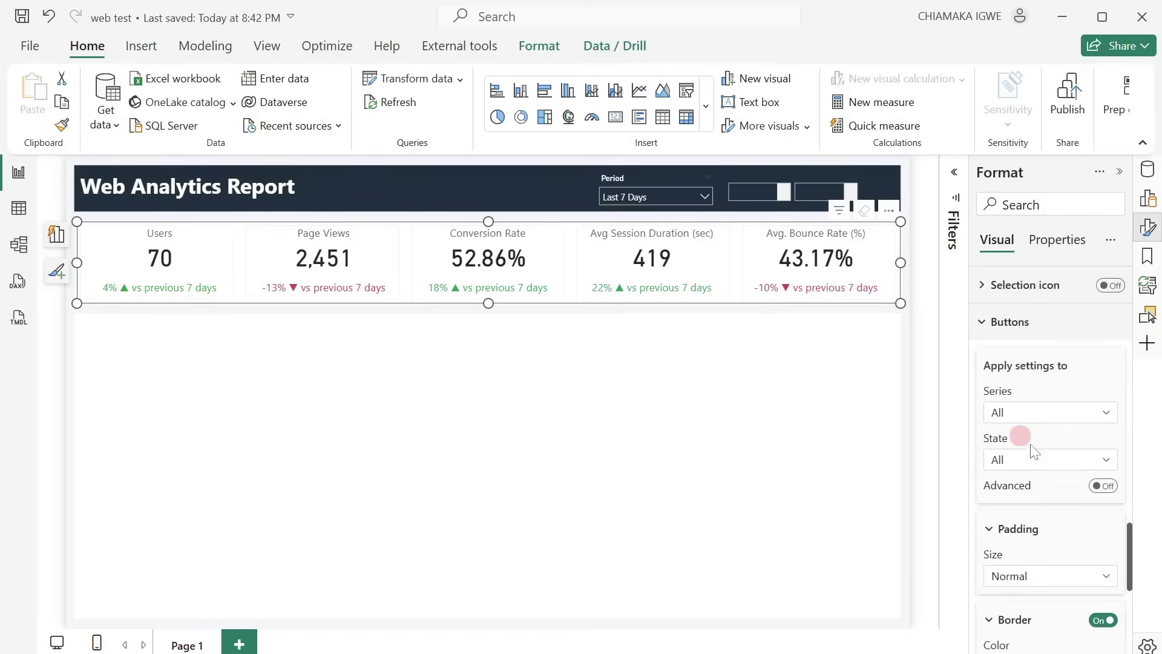
pyautogui.click(1062, 473)
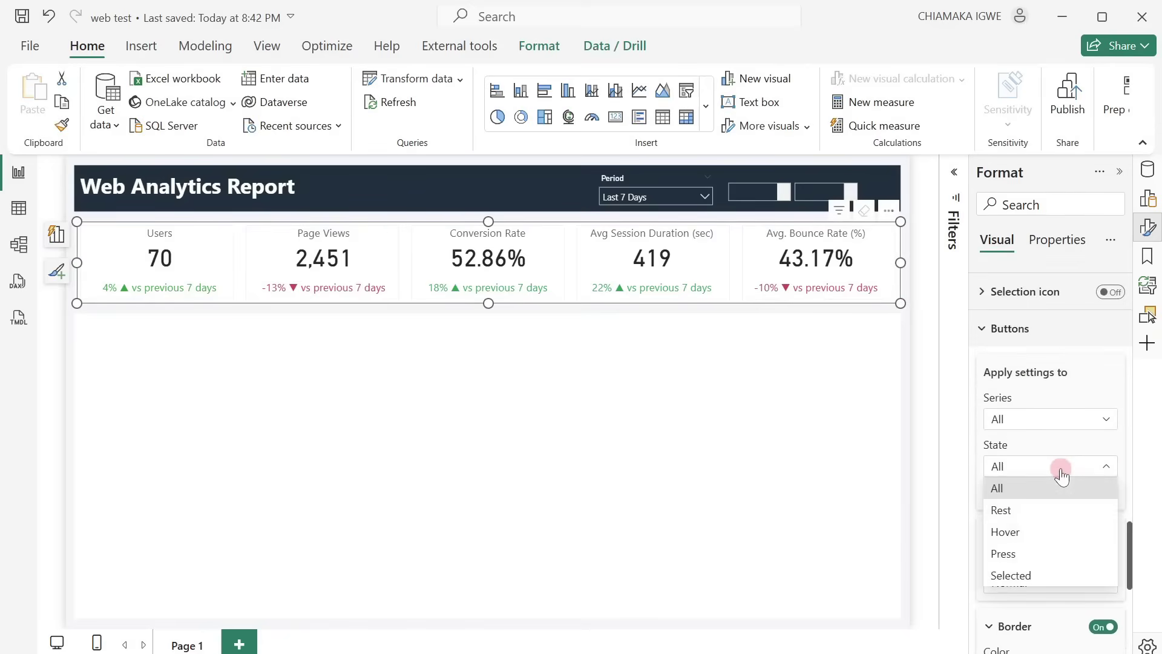
pyautogui.click(1029, 570)
pyautogui.scroll(-3, 1029, 568)
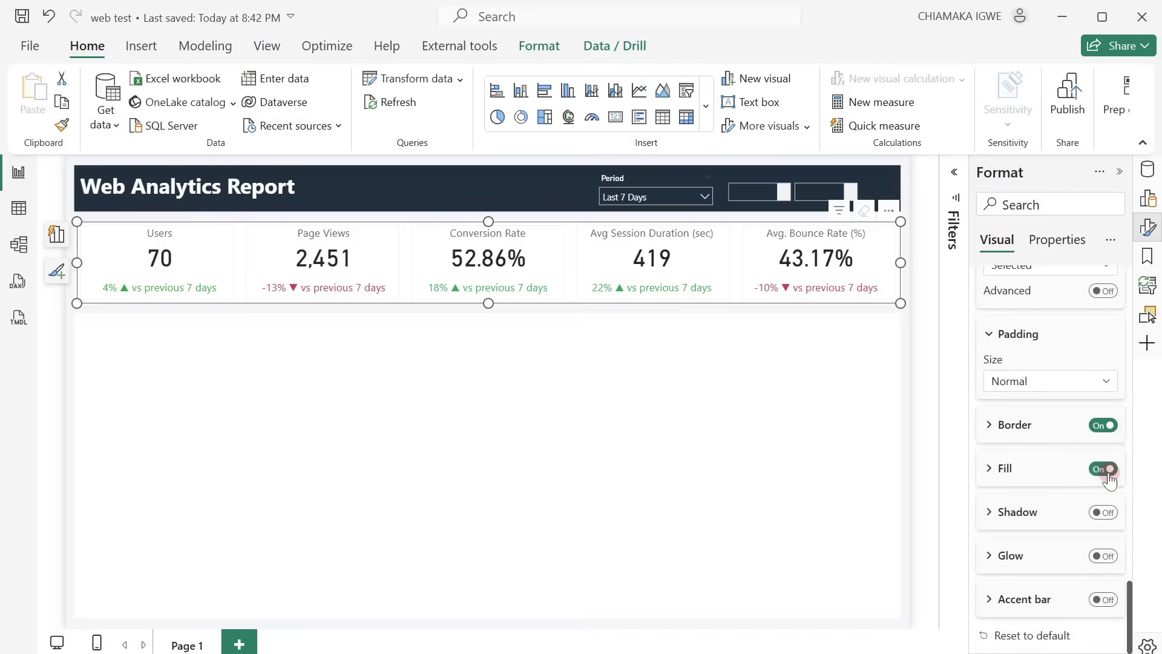
# Step: Give the selected-state button fill the recently used light blue-grey #C0D0E3 with 80% transparency
pyautogui.click(999, 469)
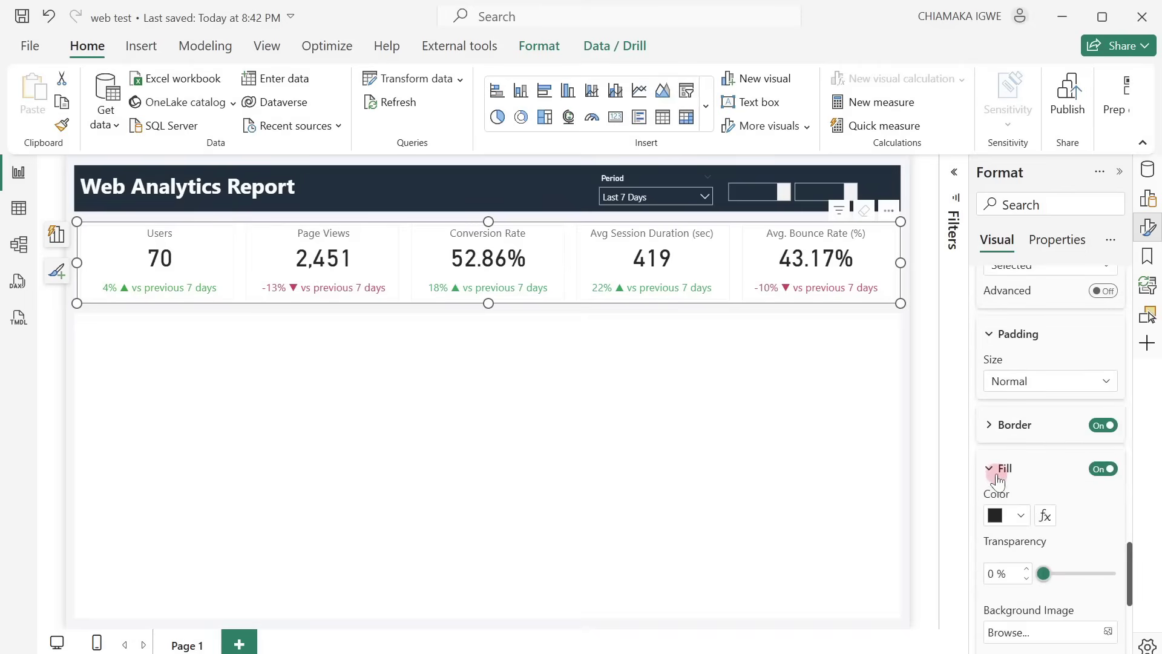
pyautogui.click(1019, 516)
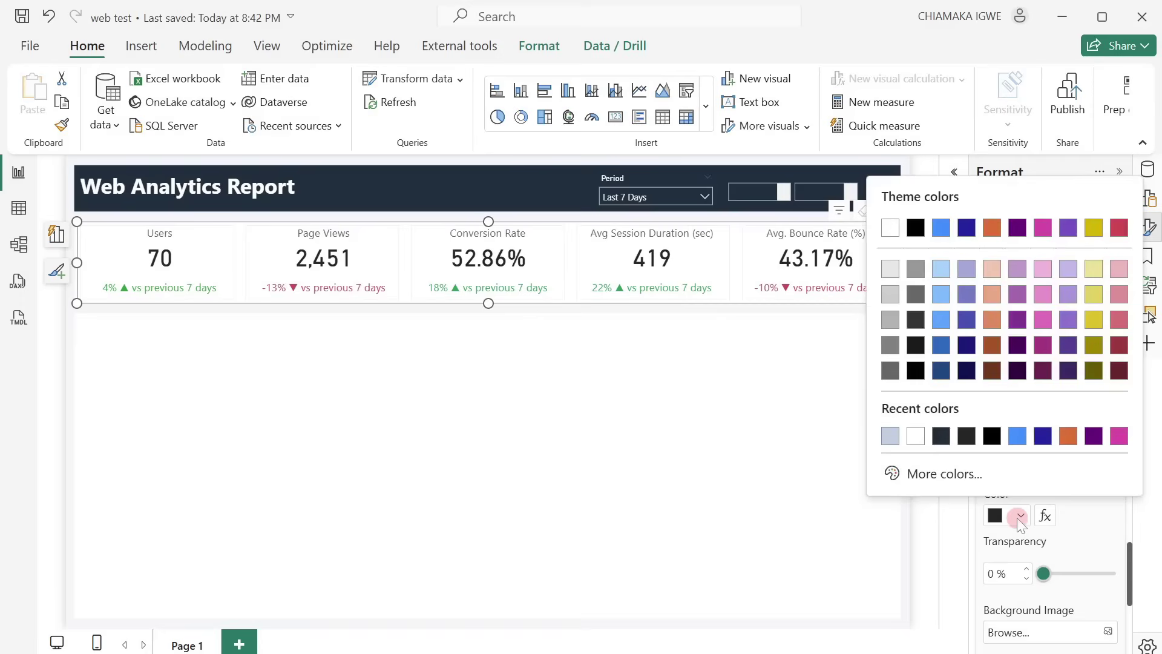
pyautogui.click(891, 435)
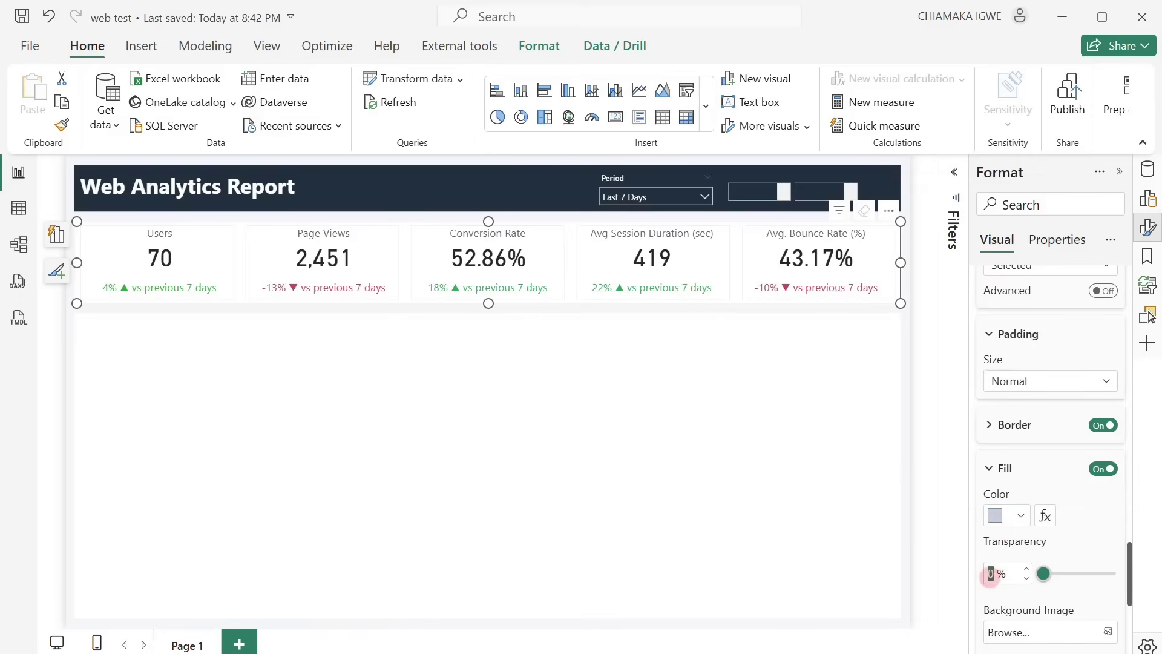
pyautogui.click(985, 580)
pyautogui.write('80')
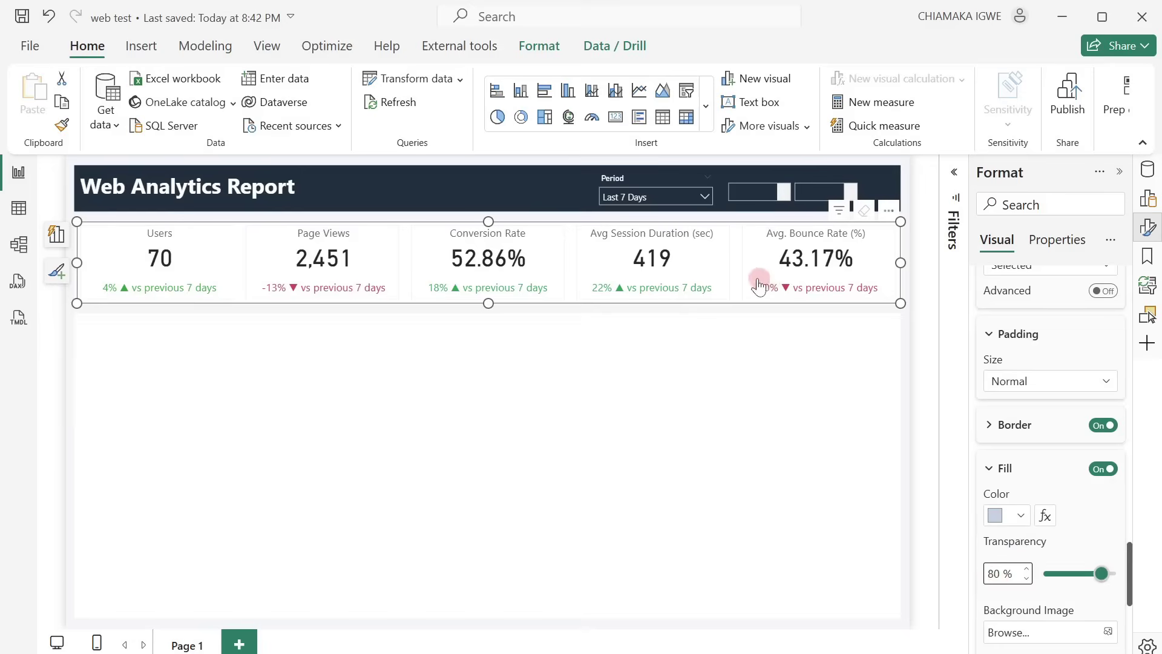
pyautogui.click(810, 372)
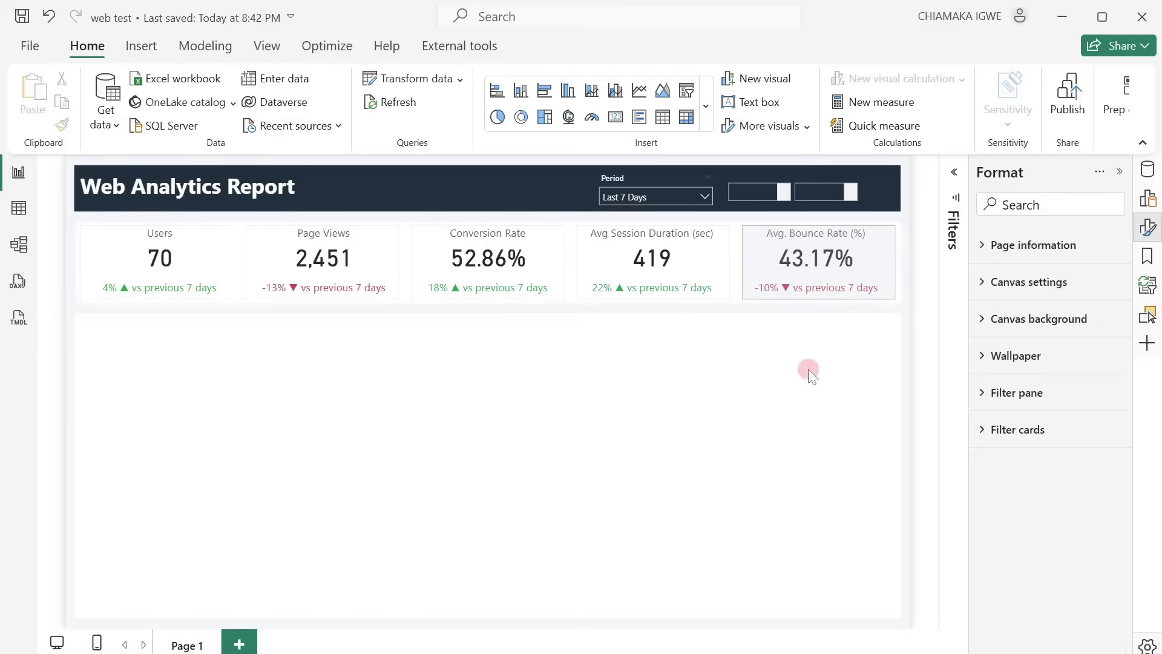
# Step: Test the selection highlight on the Users and Page Views cards, finishing with Users selected
pyautogui.click(157, 275)
pyautogui.click(293, 354)
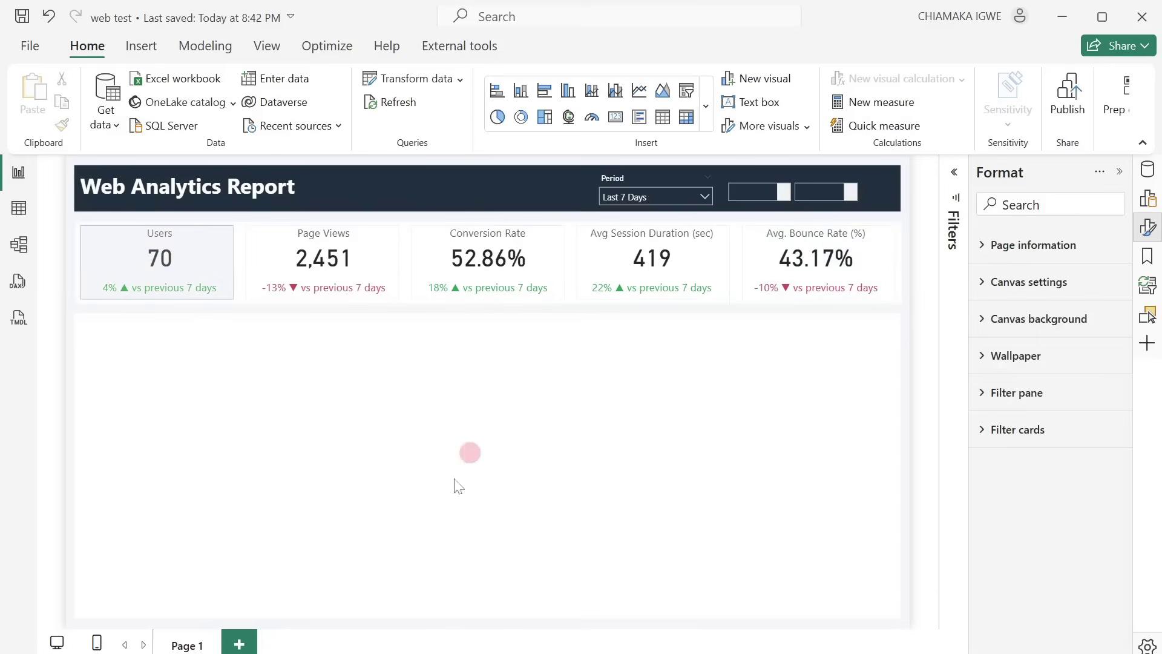
pyautogui.click(366, 261)
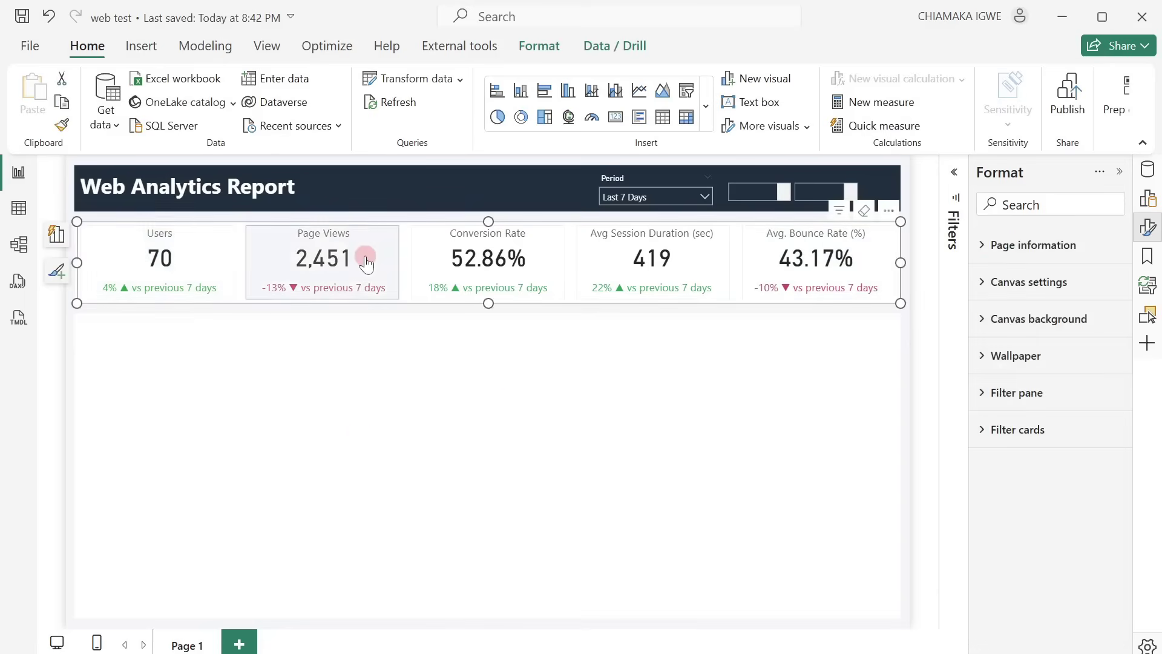
pyautogui.click(175, 259)
pyautogui.click(361, 456)
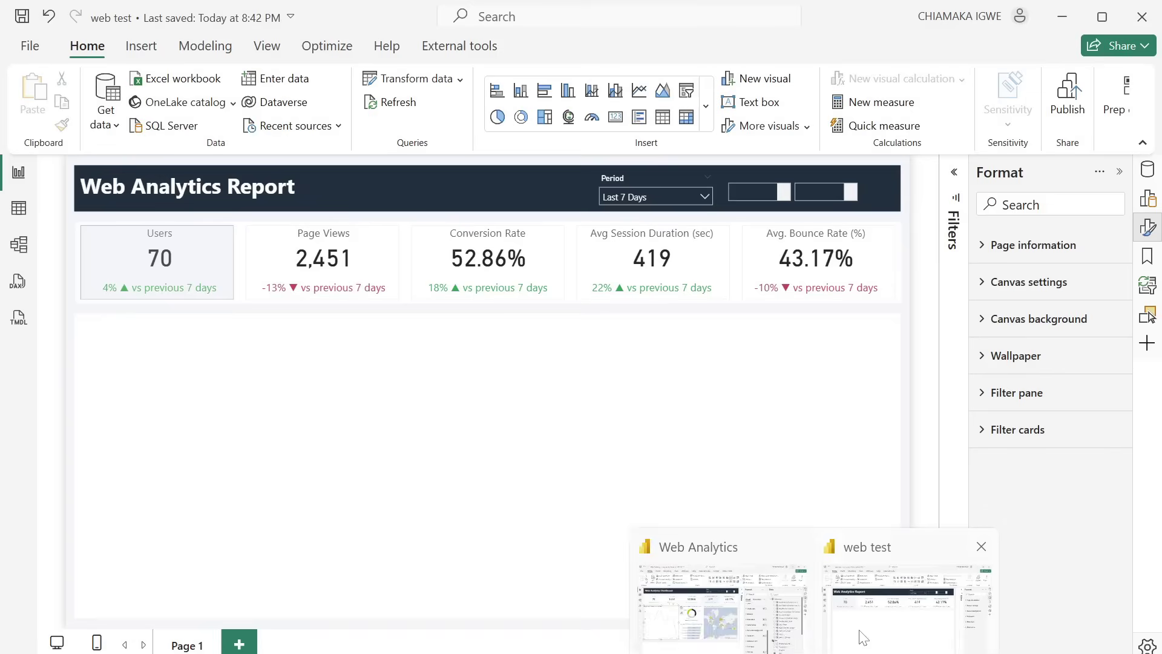
# Step: Create a line chart from the Data table's Date field in the empty area below the KPI cards
pyautogui.click(669, 575)
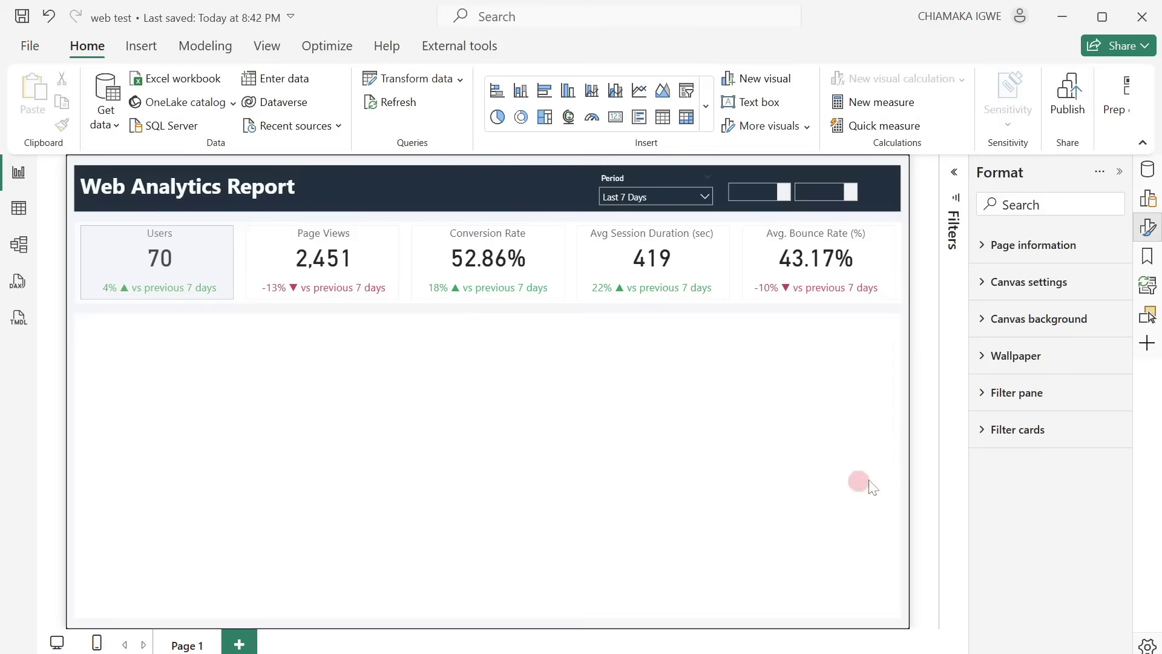
pyautogui.click(1148, 180)
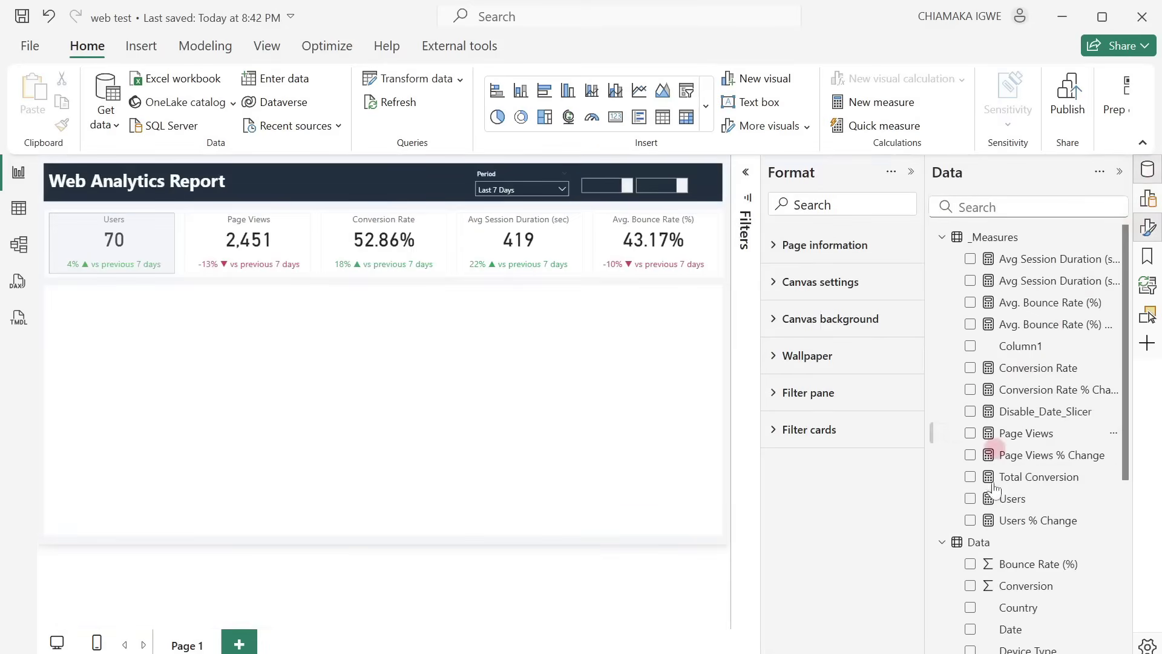
pyautogui.scroll(-3, 973, 593)
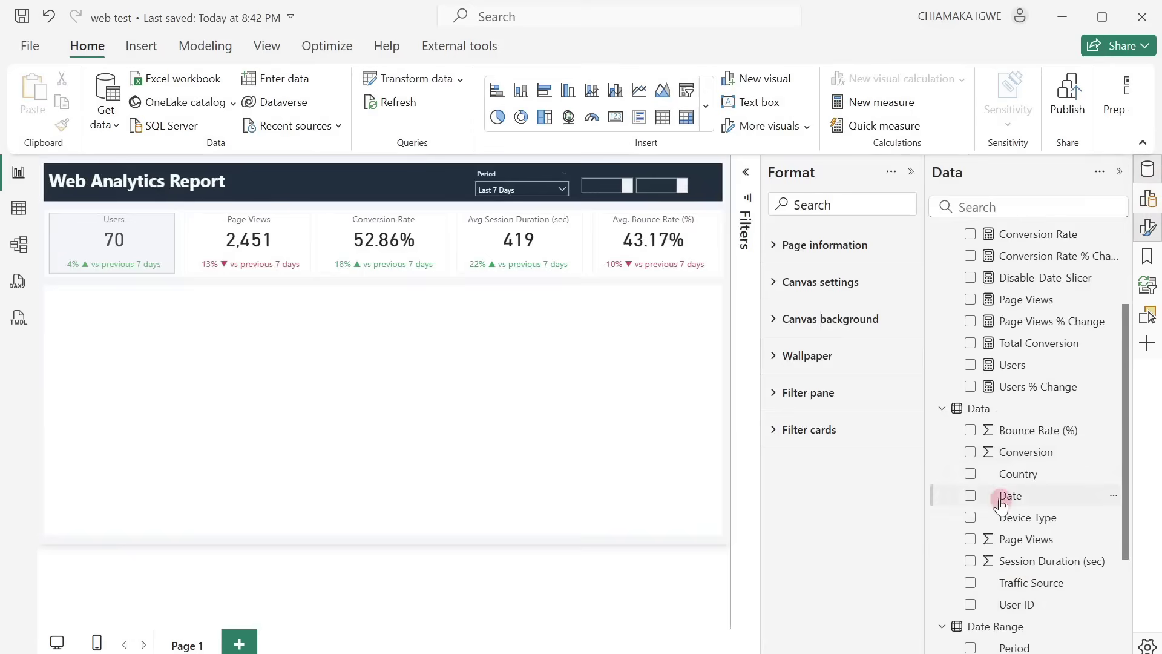
pyautogui.click(971, 496)
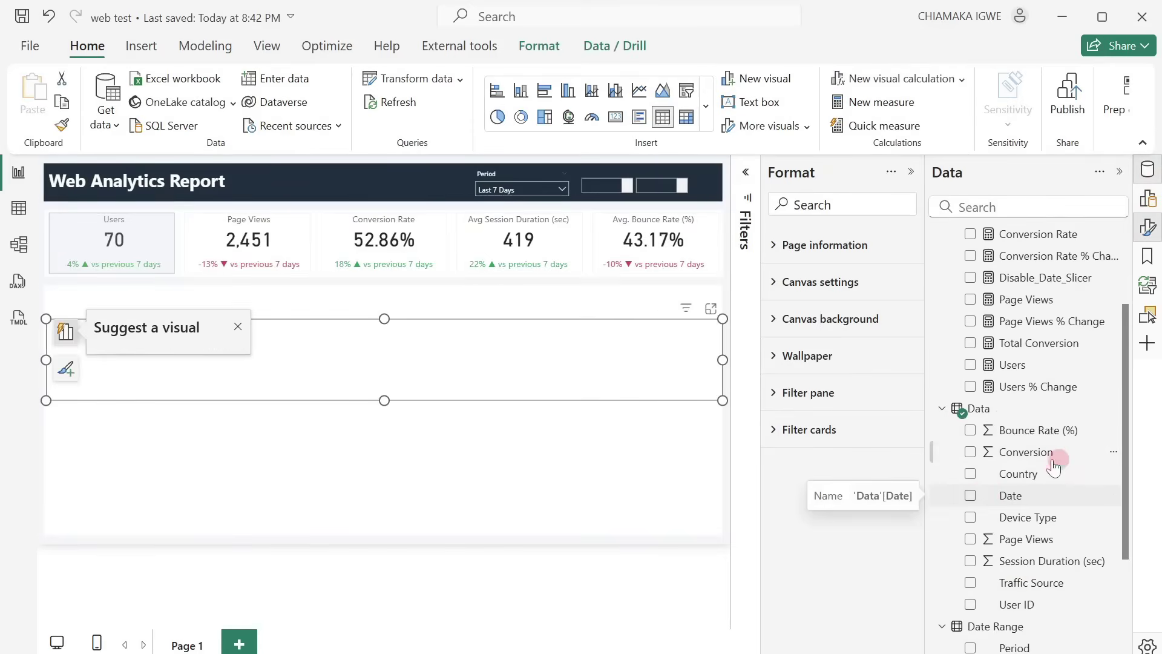
pyautogui.scroll(3, 1044, 463)
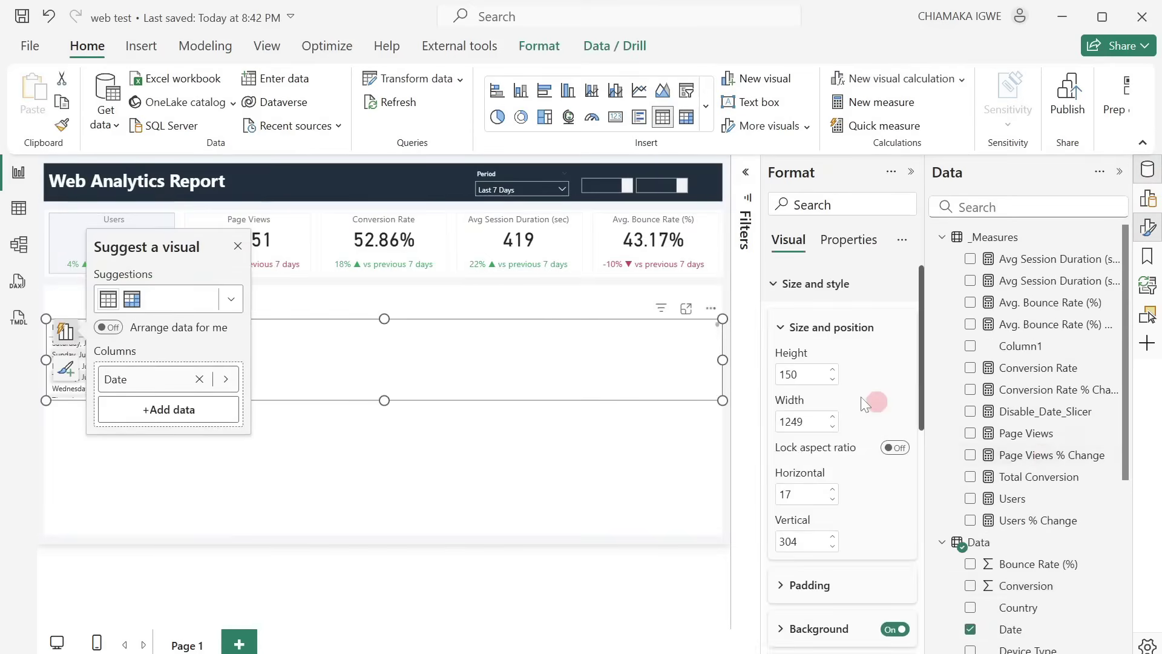
pyautogui.click(237, 245)
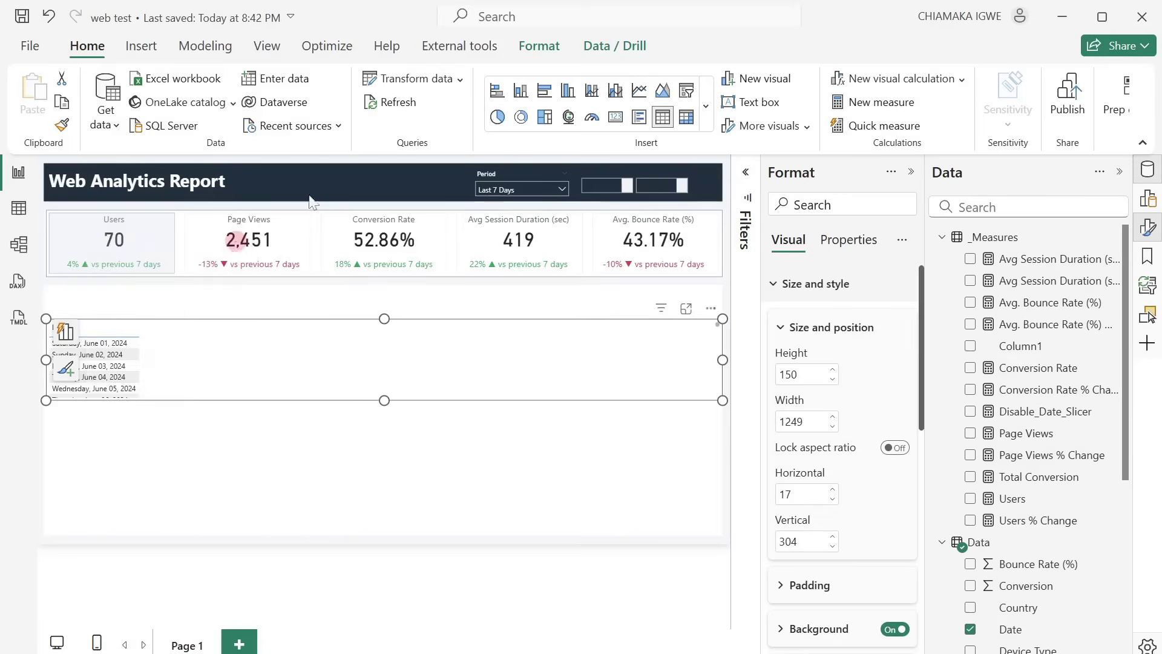
pyautogui.click(637, 100)
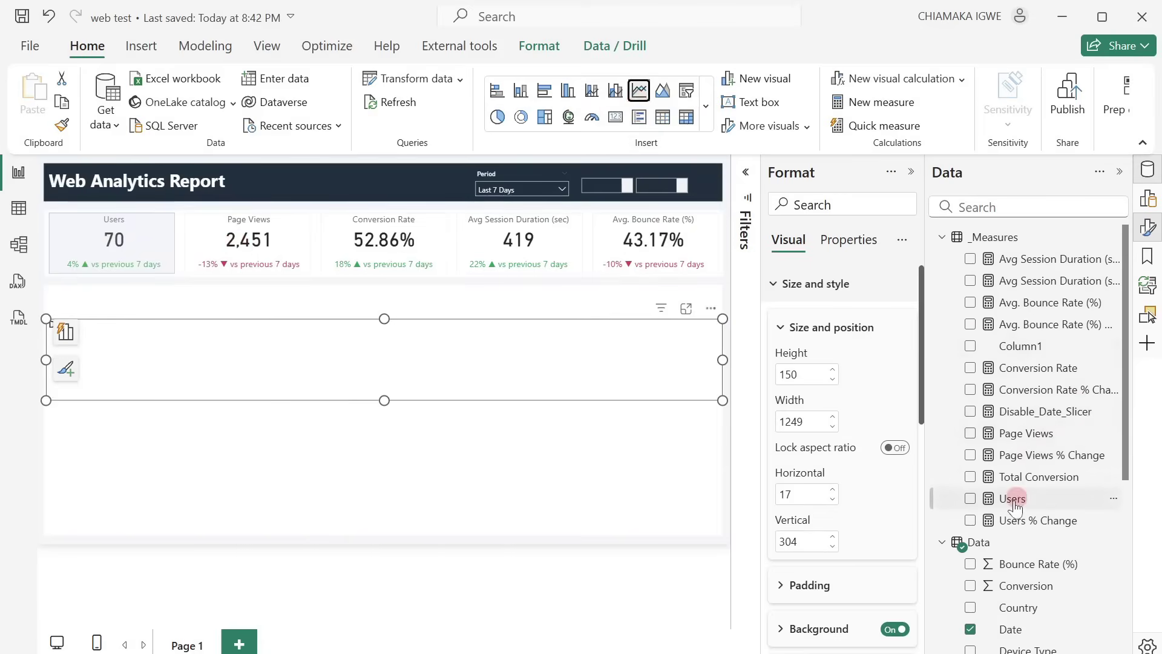
# Step: Switch to the published Web Analytics report in the browser, examine its visuals with the Users card selected, and return to the web test file
pyautogui.scroll(-2, 1015, 508)
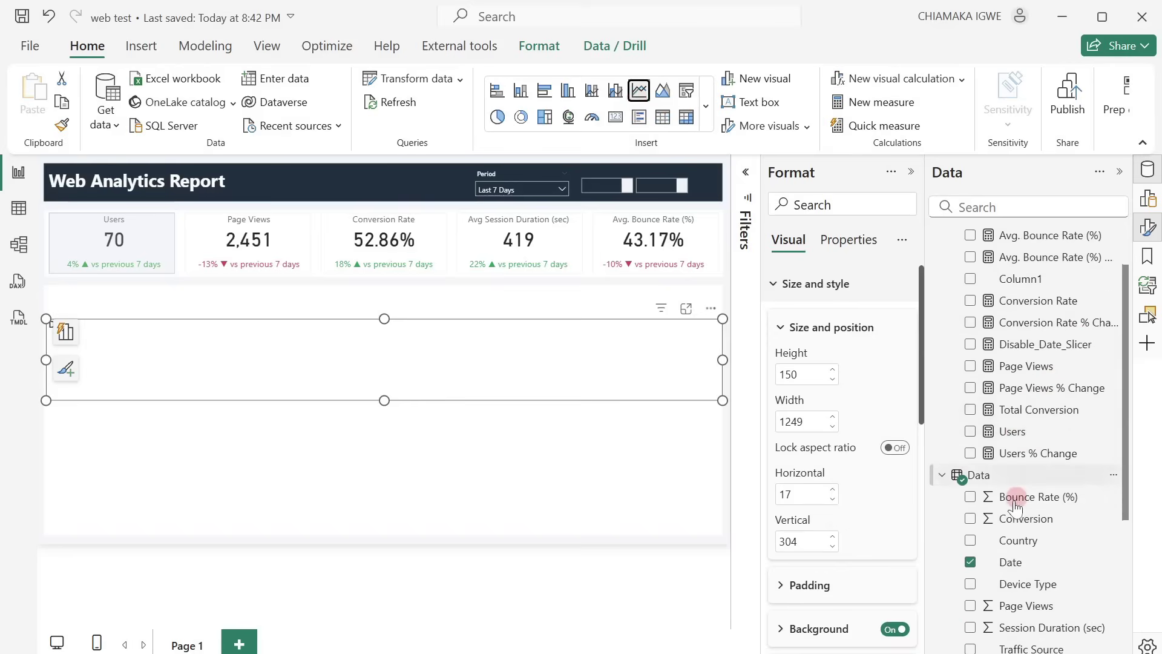
pyautogui.scroll(1, 1015, 508)
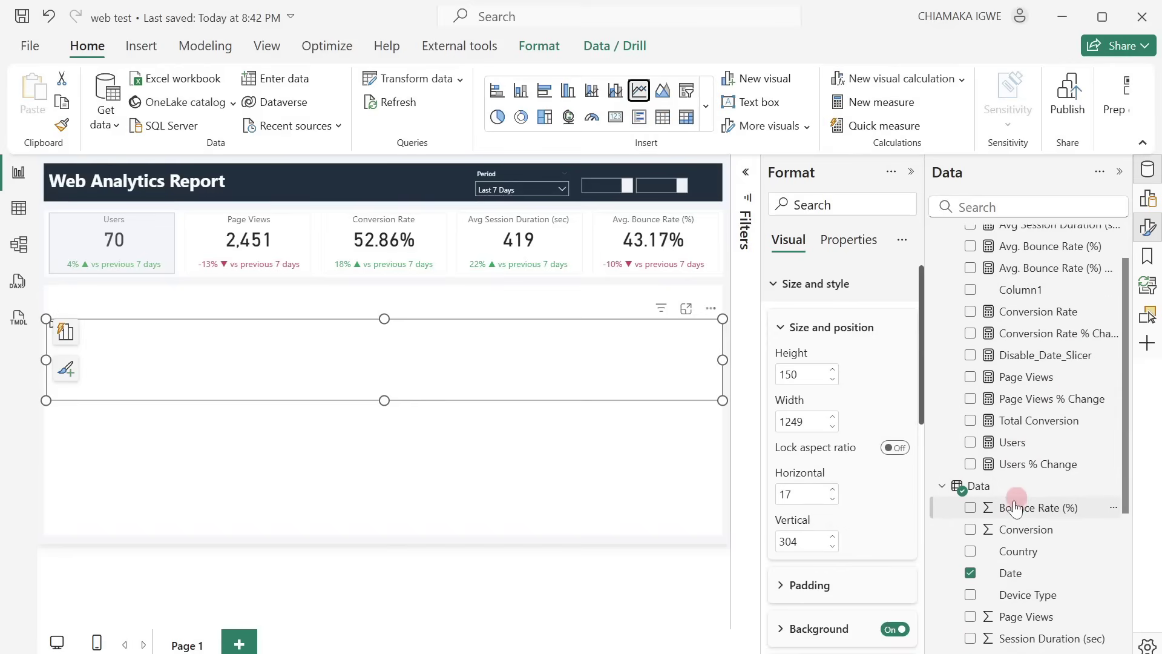
pyautogui.hotkey('alt', 'Tab')
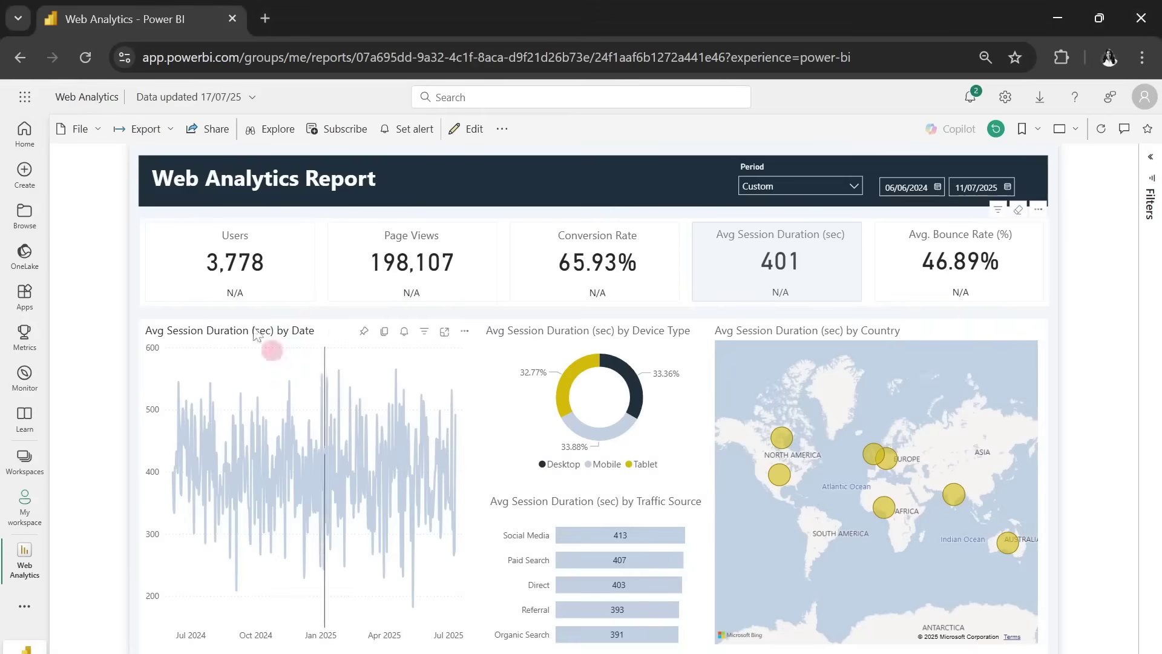
pyautogui.click(230, 279)
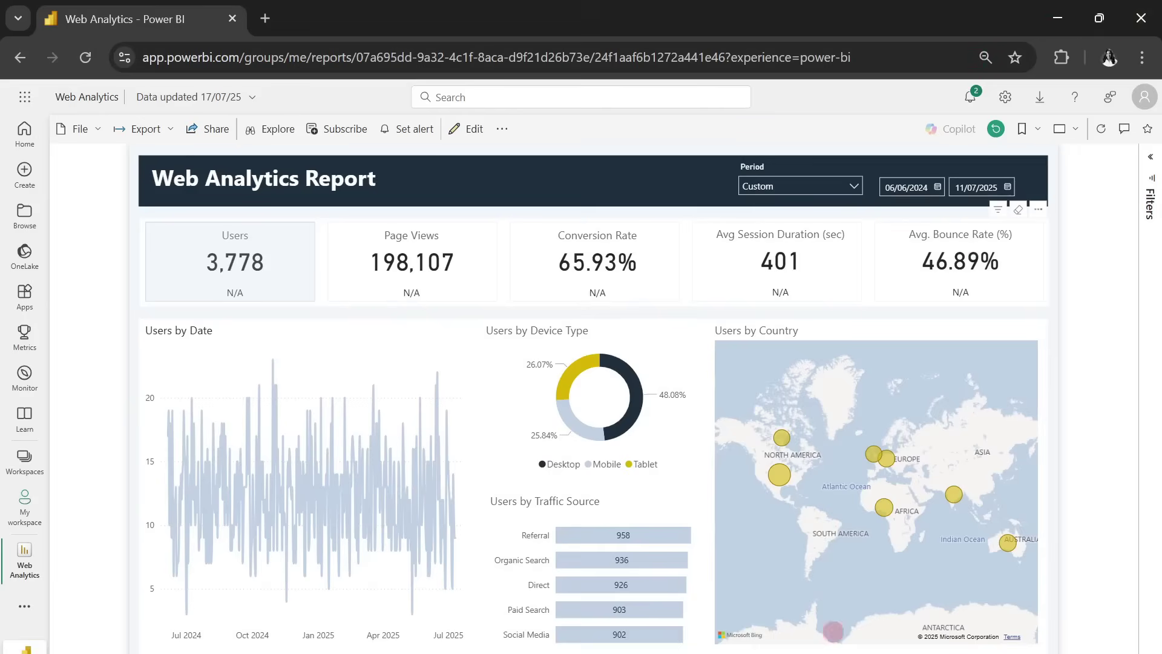
pyautogui.moveTo(774, 650)
pyautogui.moveTo(815, 650)
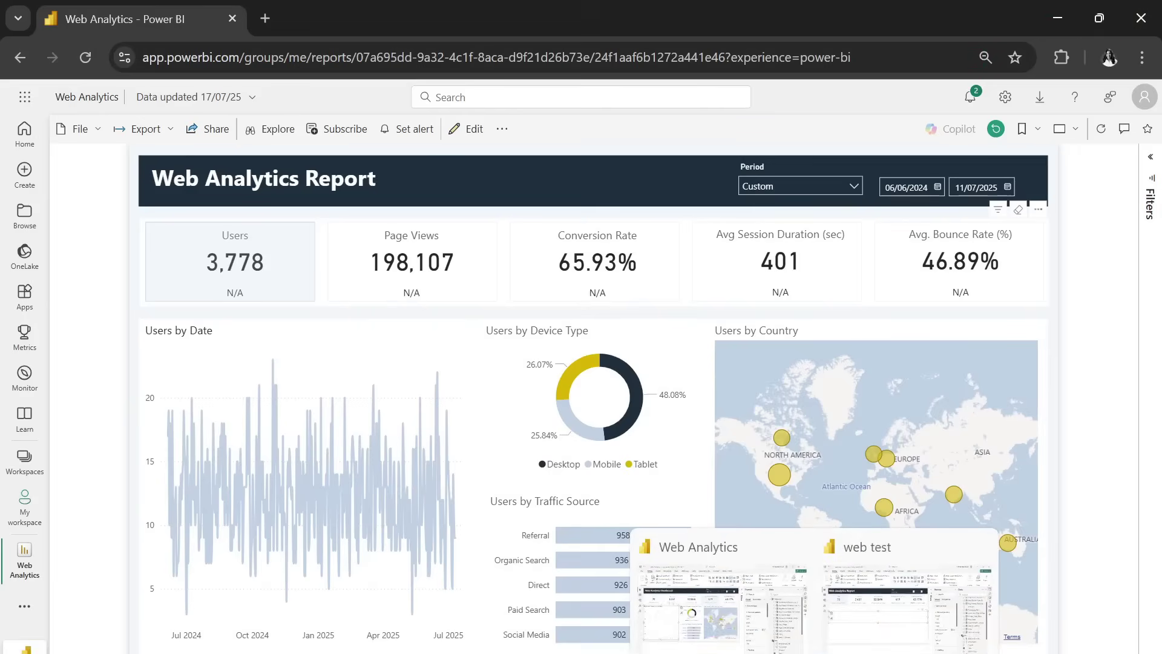
pyautogui.click(871, 622)
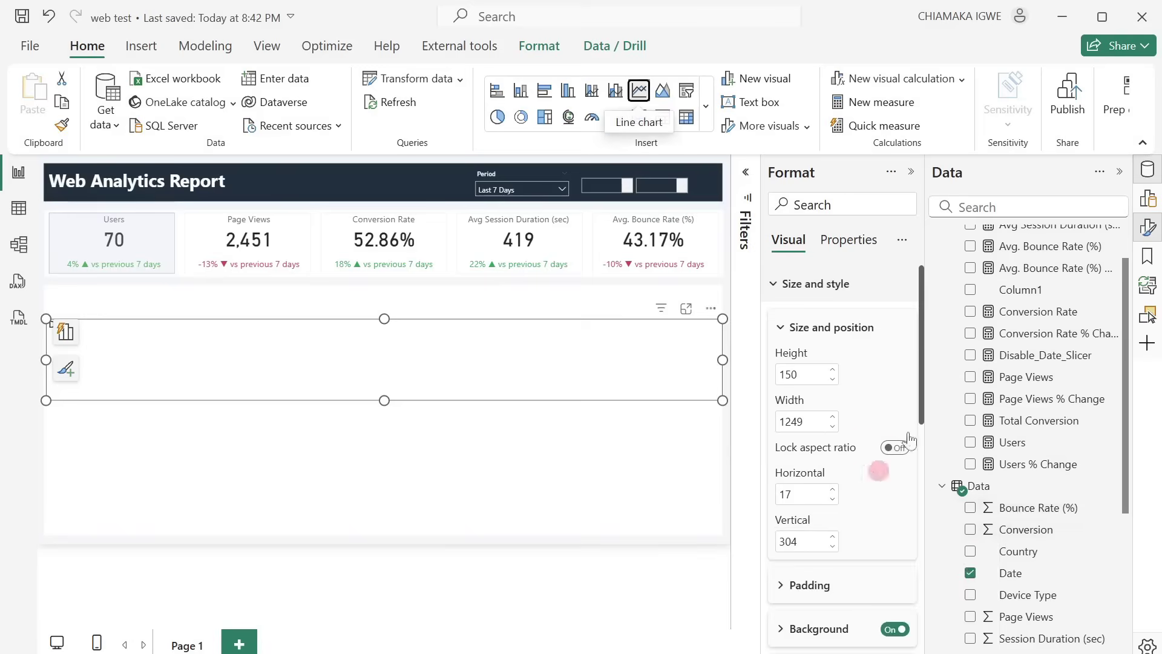
# Step: Add the Metrics field parameter to the line chart's Y-axis, keeping Date on the X-axis
pyautogui.click(1148, 199)
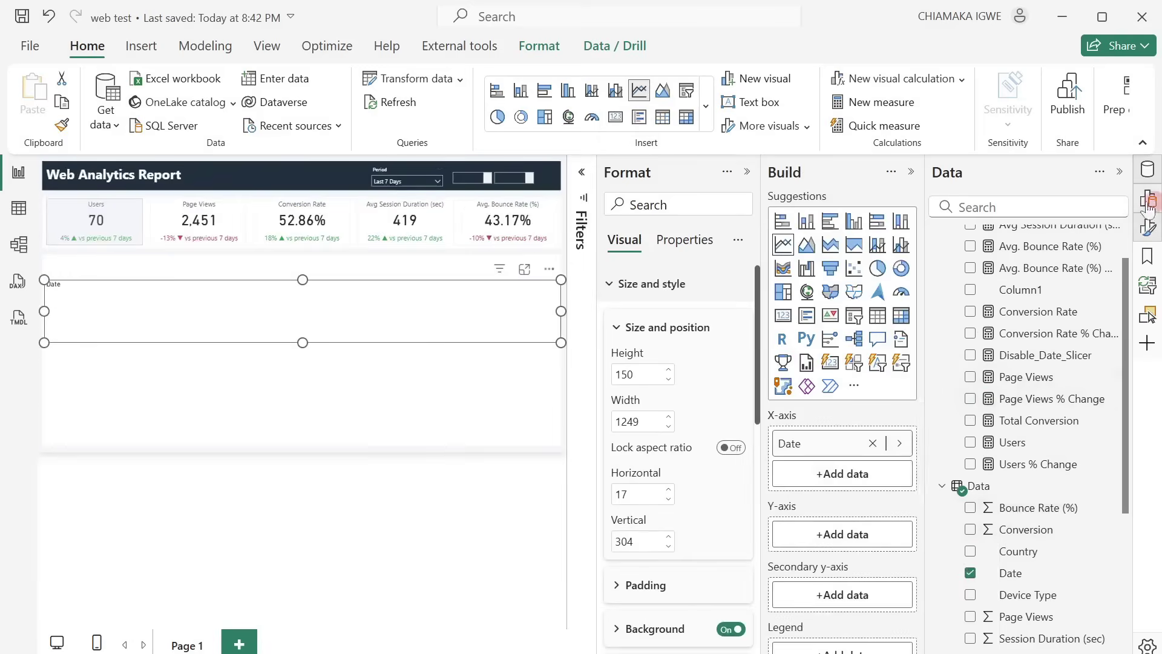
pyautogui.moveTo(1022, 519); pyautogui.dragTo(825, 446)
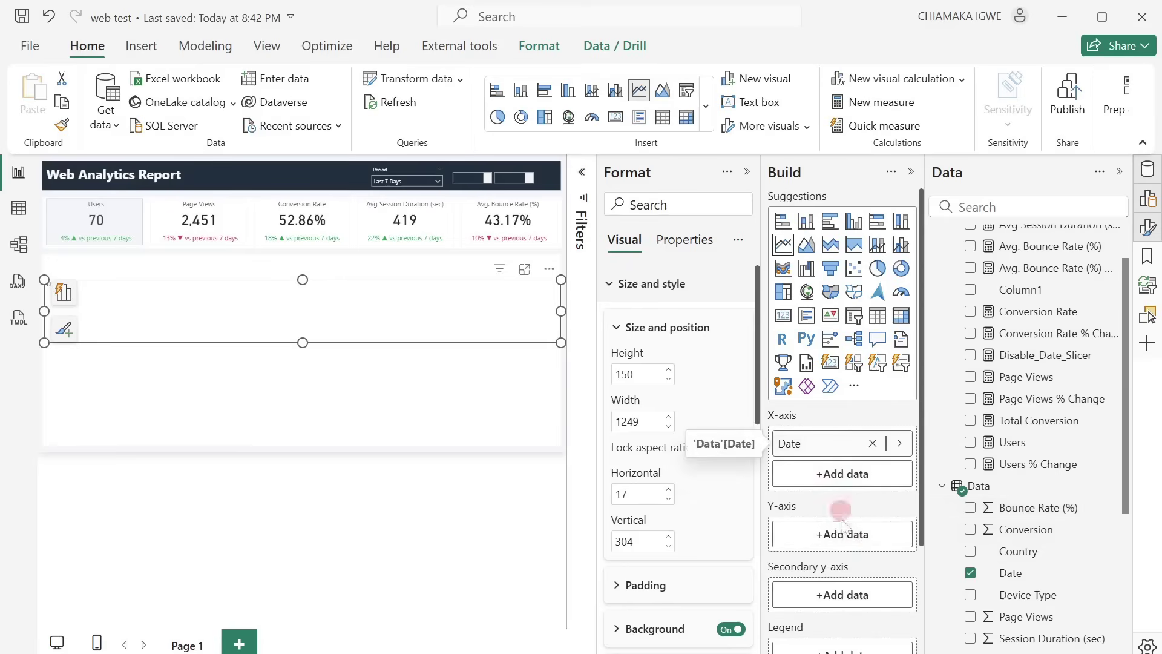
pyautogui.scroll(-4, 1054, 609)
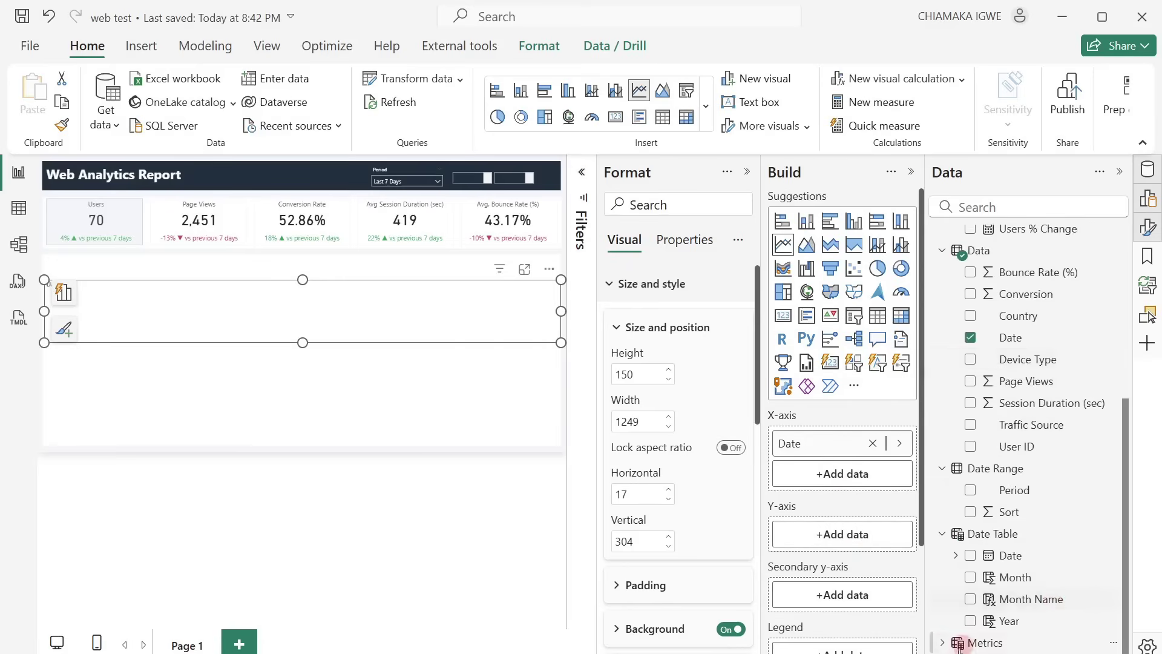
pyautogui.click(942, 643)
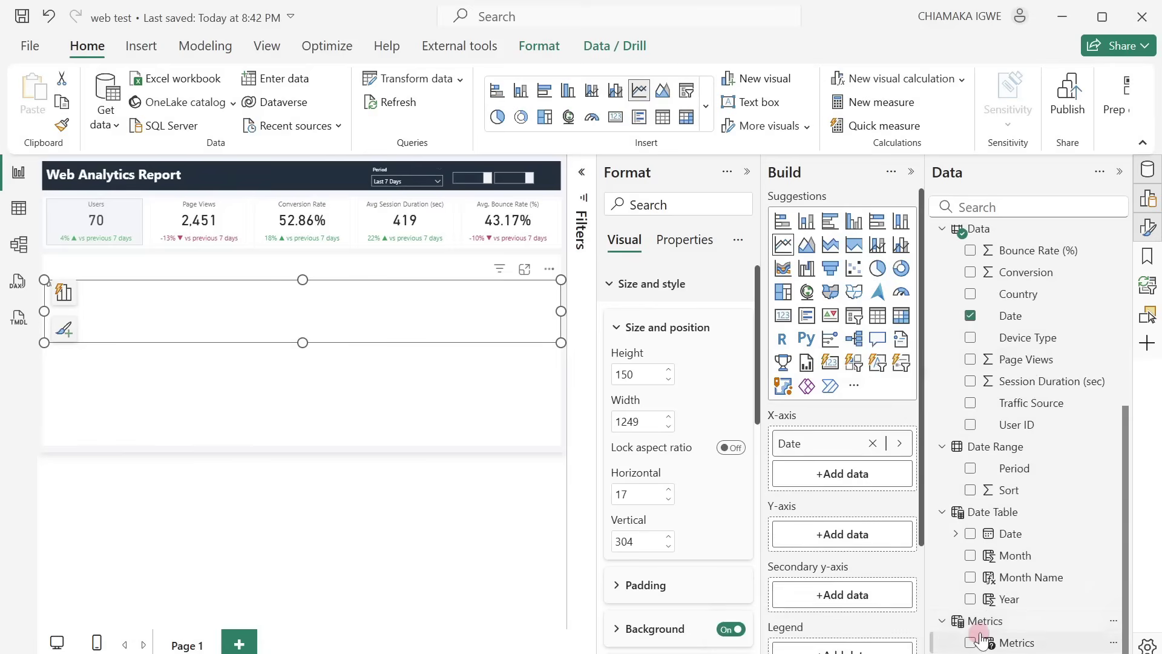
pyautogui.moveTo(1048, 642); pyautogui.dragTo(854, 537)
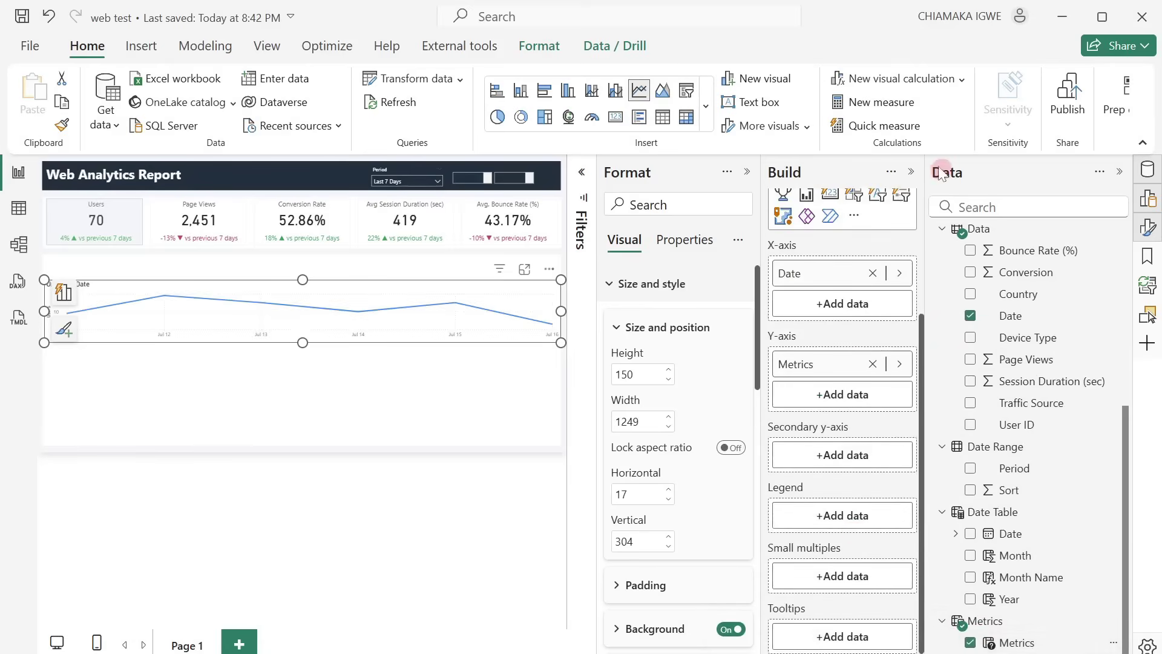
# Step: Resize the line chart to about 465 wide and 453 high so it fills the left part of the area below the cards
pyautogui.click(915, 175)
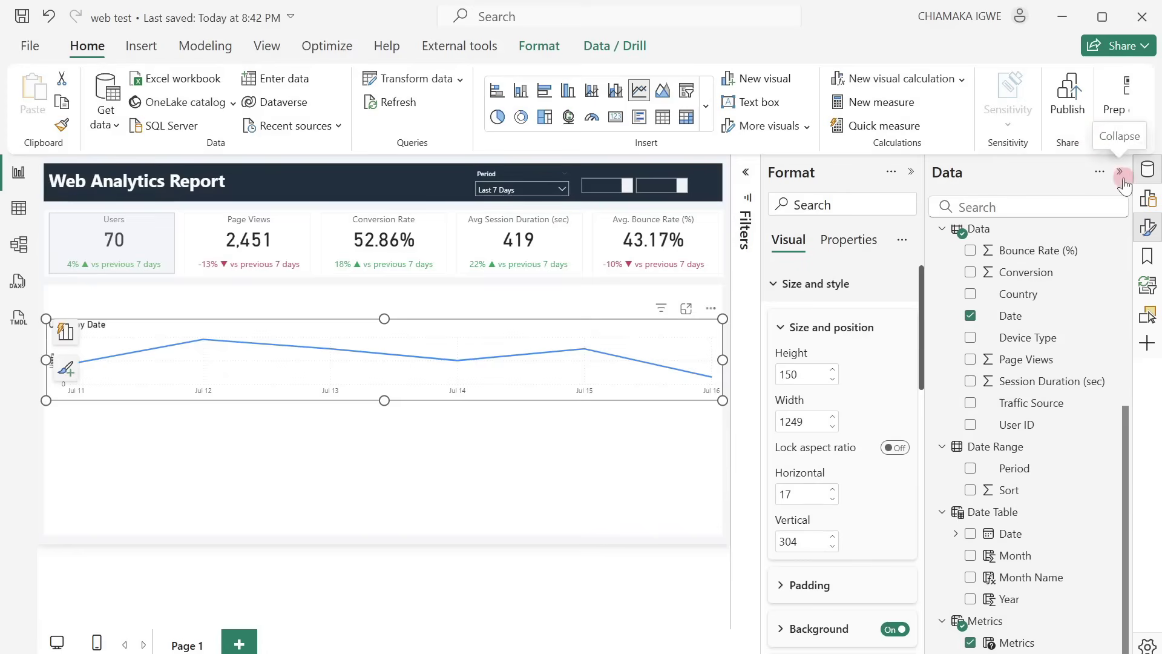
pyautogui.click(1121, 176)
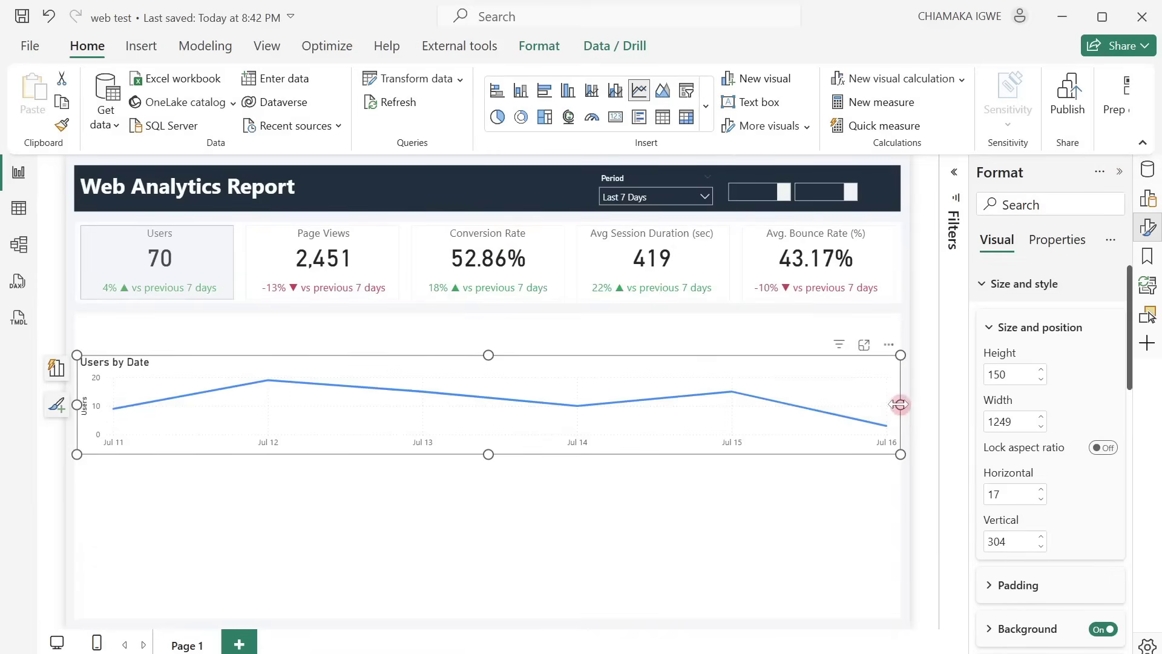
pyautogui.moveTo(901, 405); pyautogui.dragTo(383, 466)
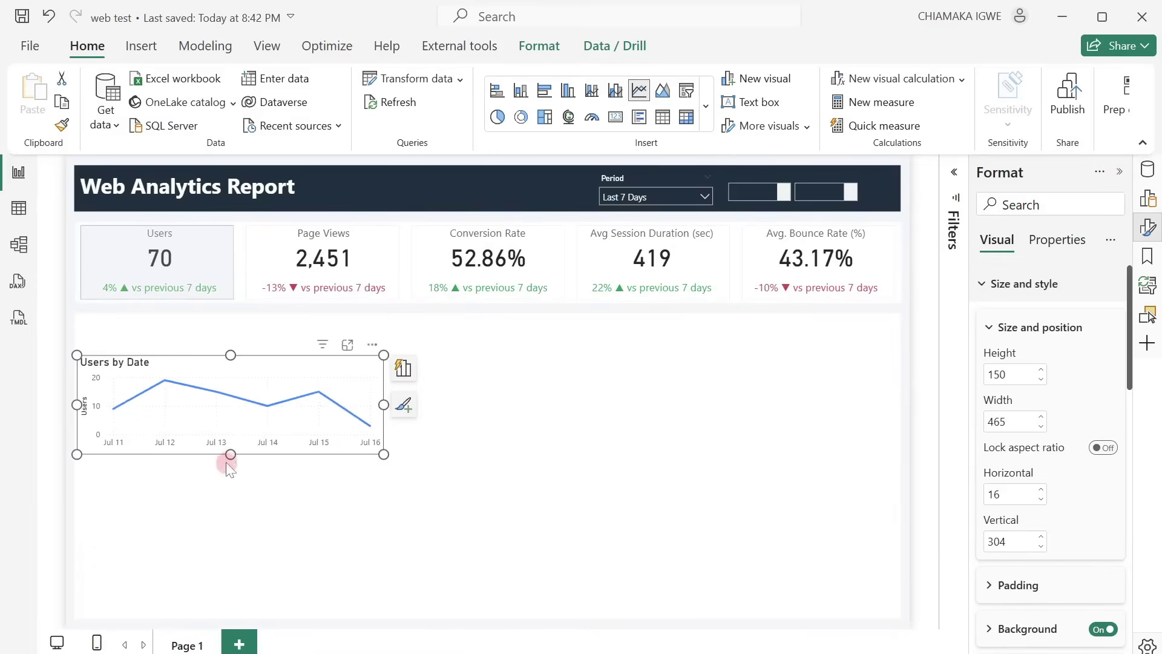
pyautogui.moveTo(230, 455); pyautogui.dragTo(248, 616)
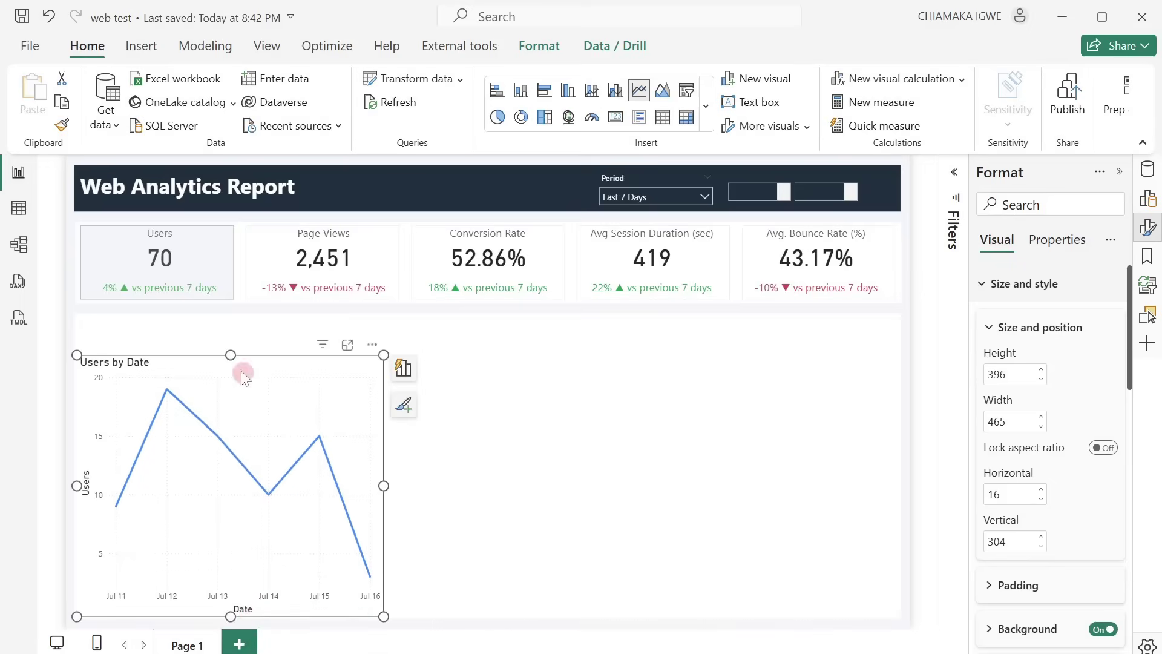
pyautogui.moveTo(235, 360); pyautogui.dragTo(231, 318)
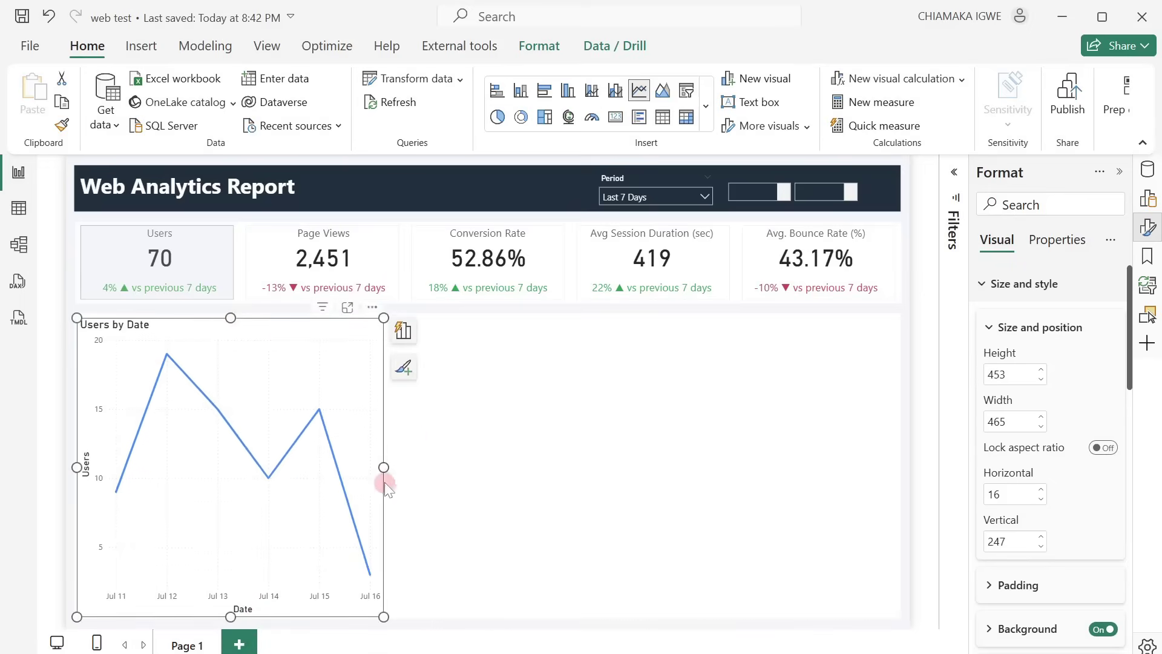
# Step: Select the Page Views card and set the Period slicer to Last 30 Days to test the line chart's response
pyautogui.click(289, 256)
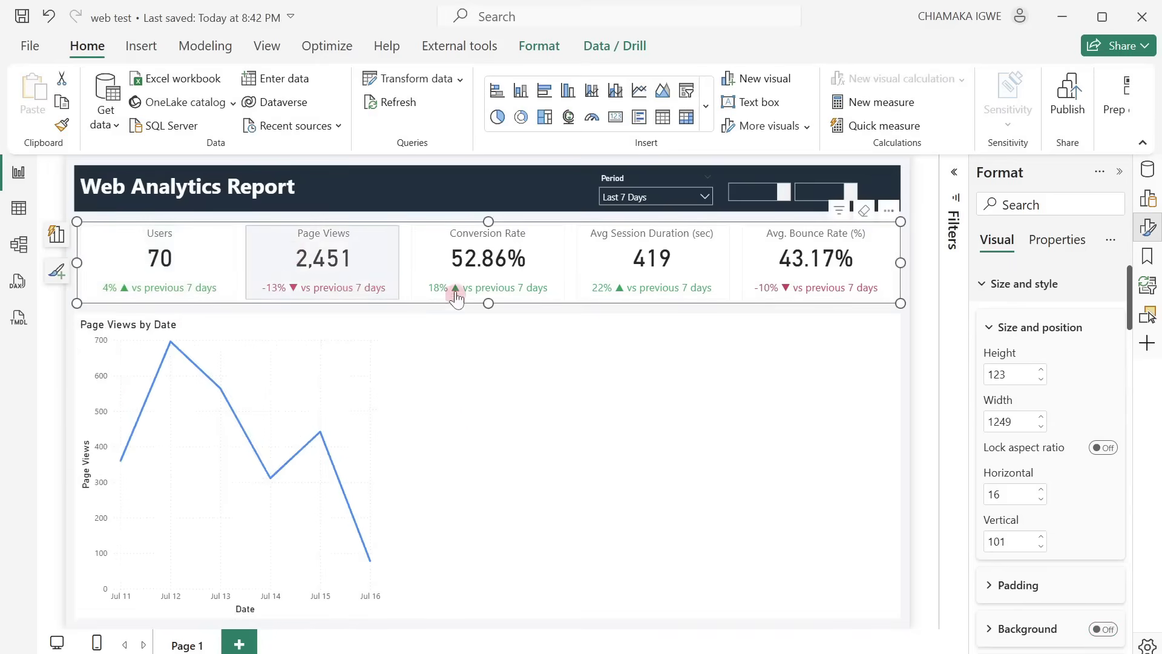
pyautogui.click(655, 196)
pyautogui.click(629, 230)
pyautogui.click(466, 469)
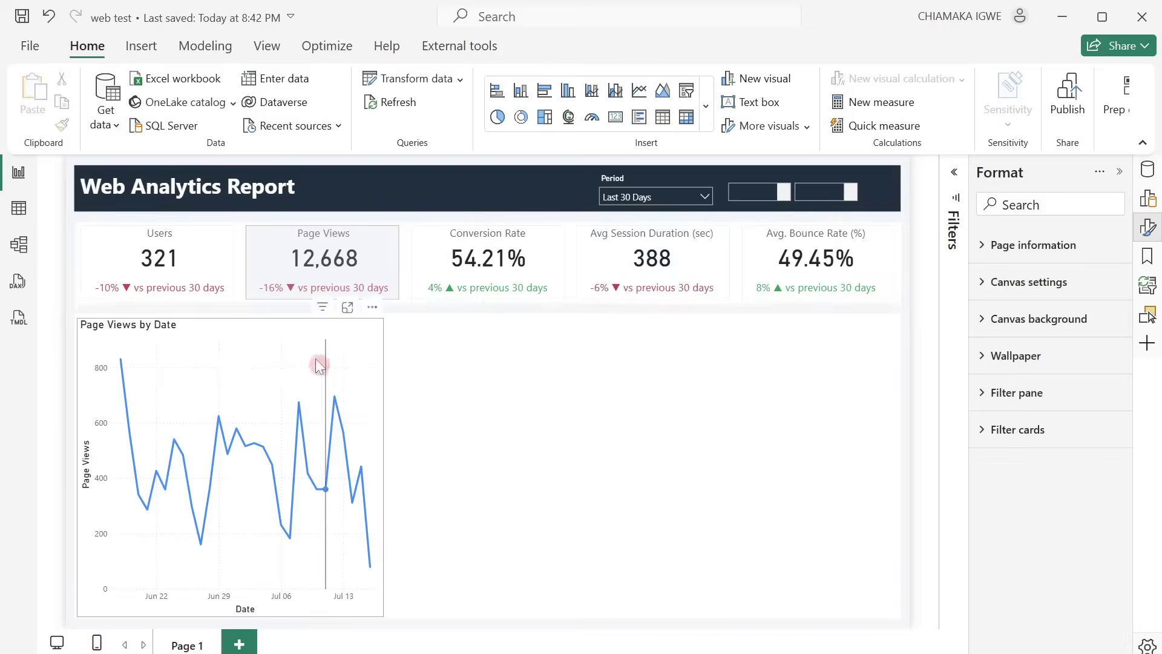
# Step: Set the line chart's width to 482 and turn off its background
pyautogui.click(358, 333)
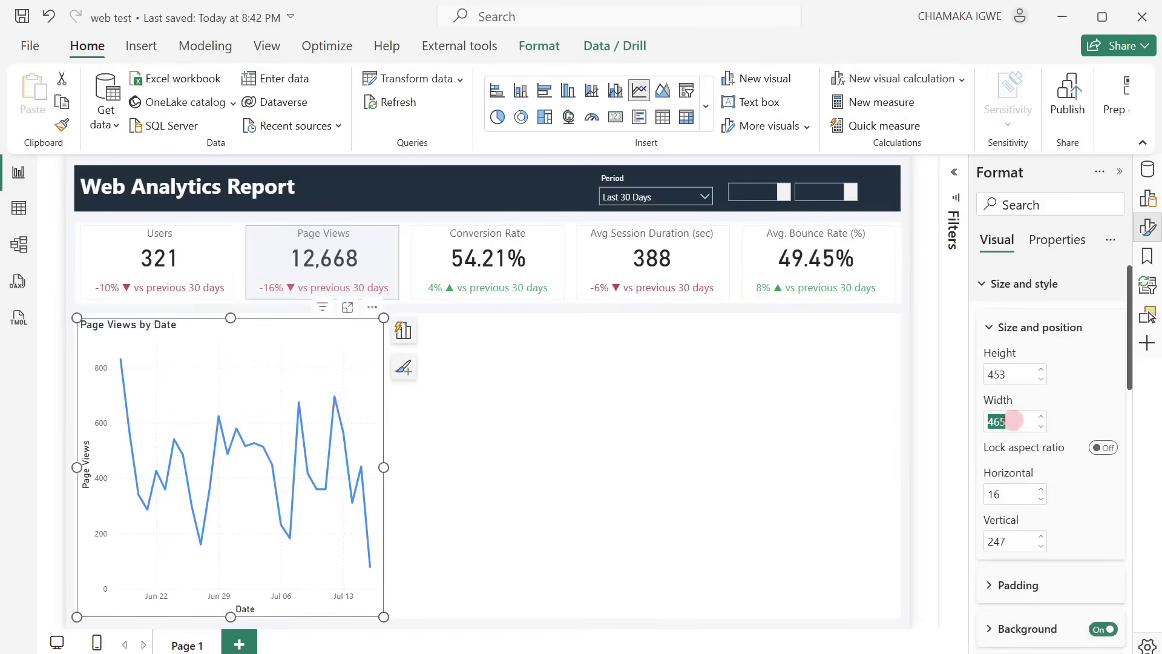
pyautogui.write('482')
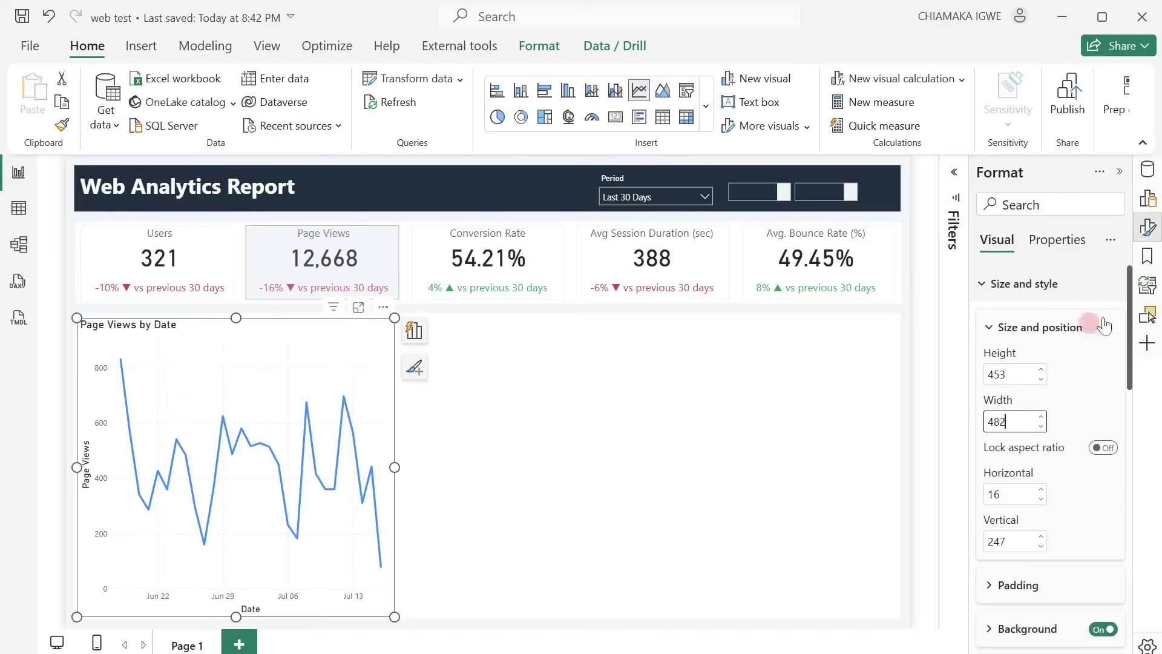
pyautogui.scroll(-3, 1040, 423)
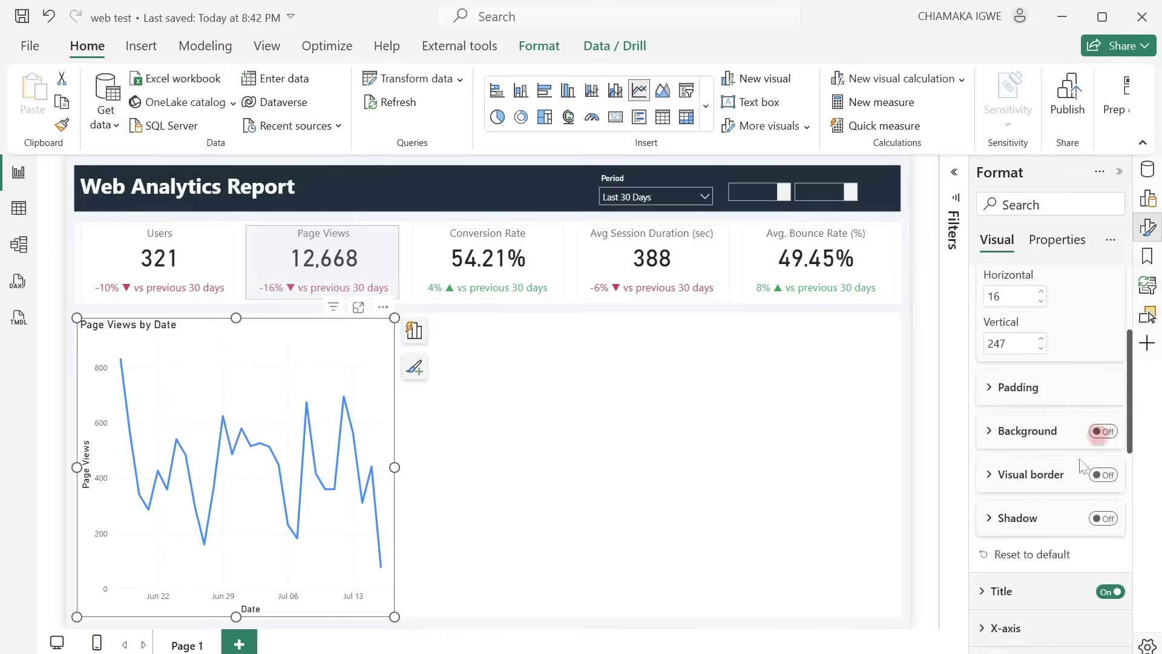
# Step: Find the line chart's gridline settings and turn off the vertical gridlines
pyautogui.scroll(-3, 1046, 532)
pyautogui.scroll(3, 1050, 538)
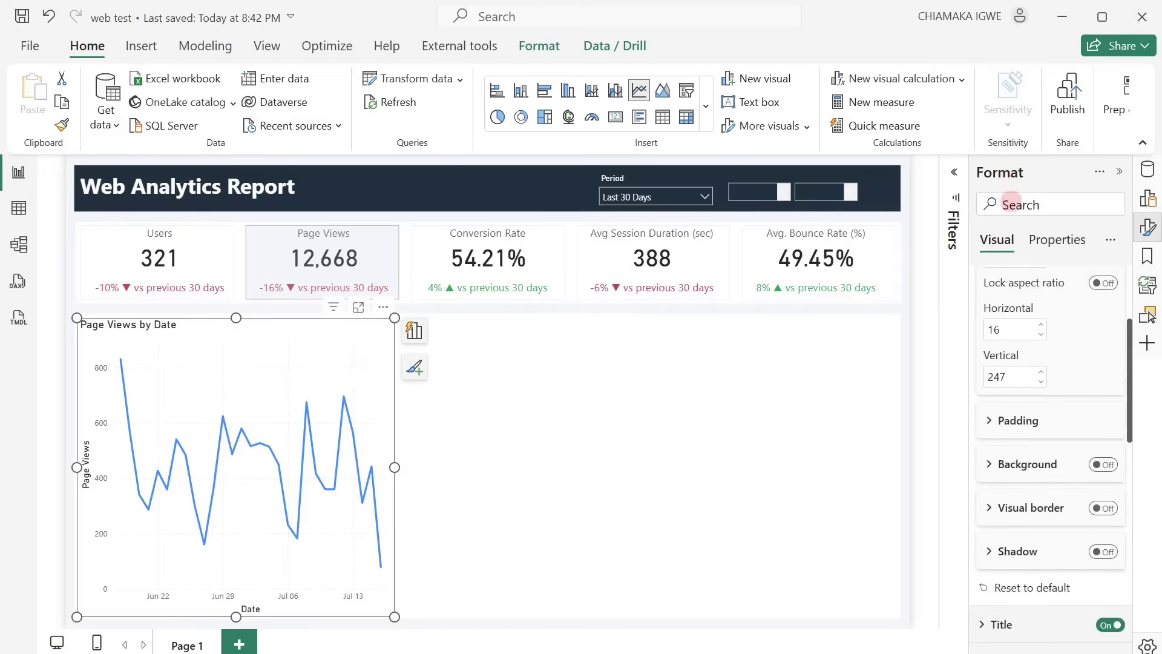
pyautogui.click(1012, 201)
pyautogui.write('grid')
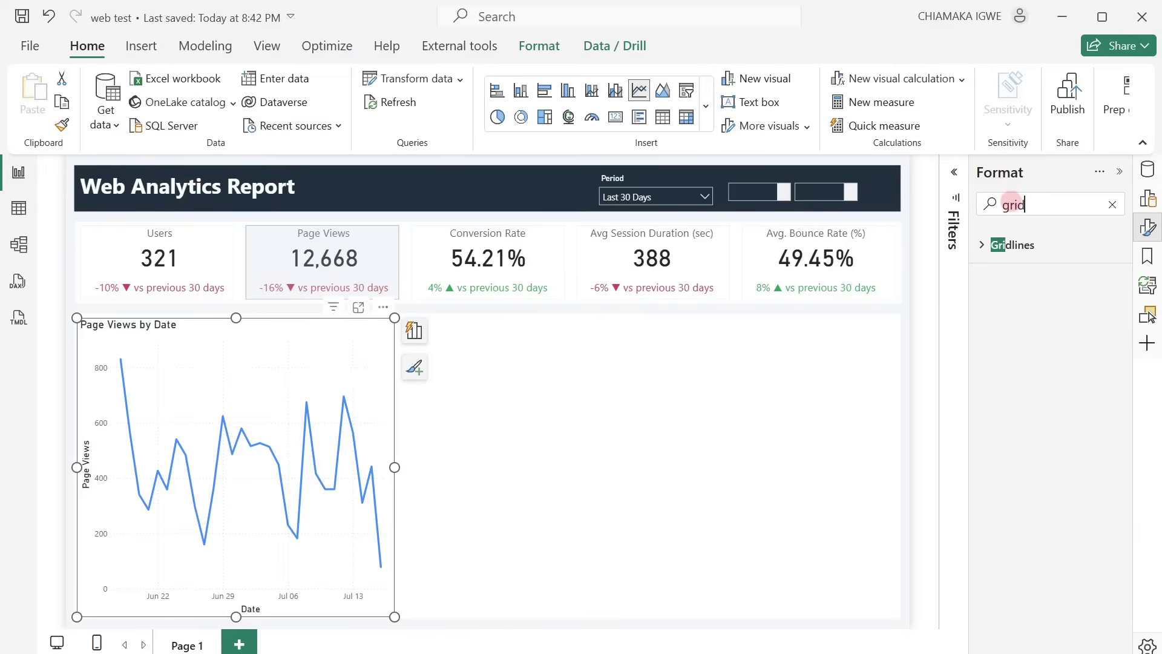
pyautogui.click(982, 246)
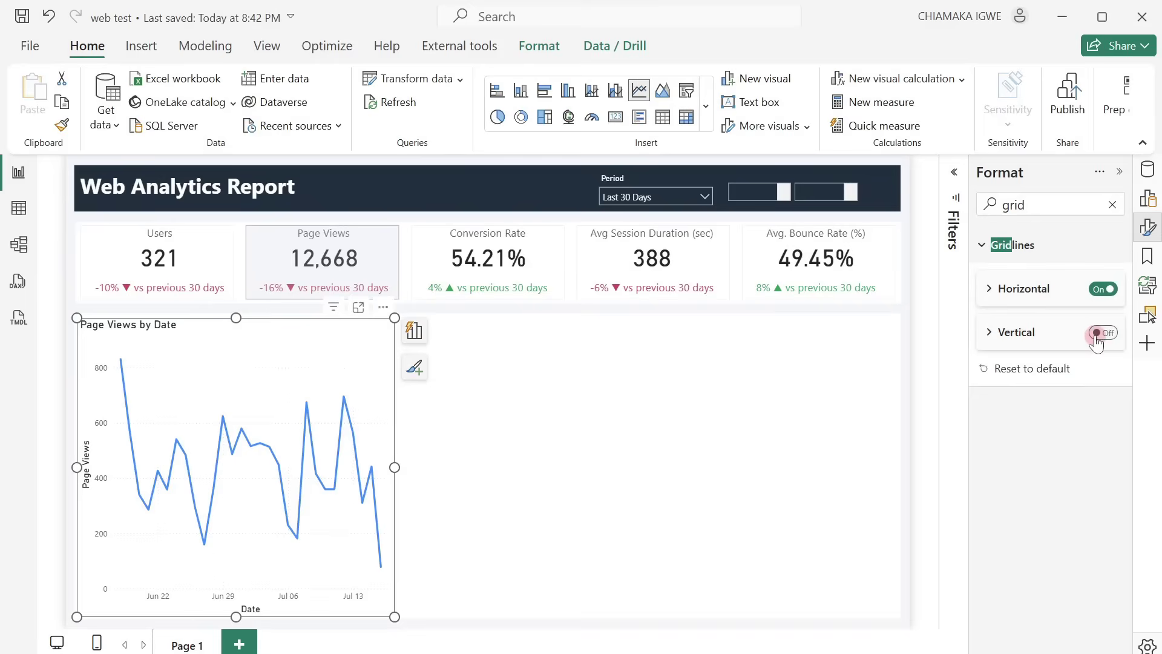
pyautogui.click(1111, 206)
# Step: Turn off the title of the line chart's X-axis
pyautogui.scroll(-7, 1018, 460)
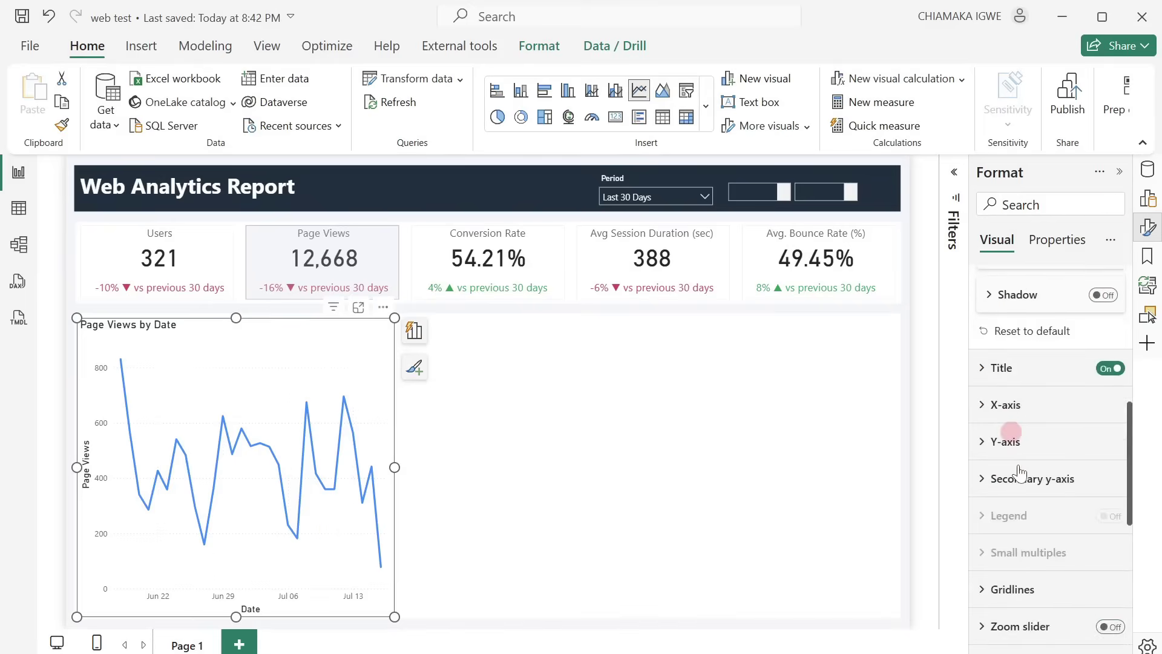
pyautogui.scroll(-1, 1020, 472)
pyautogui.click(983, 374)
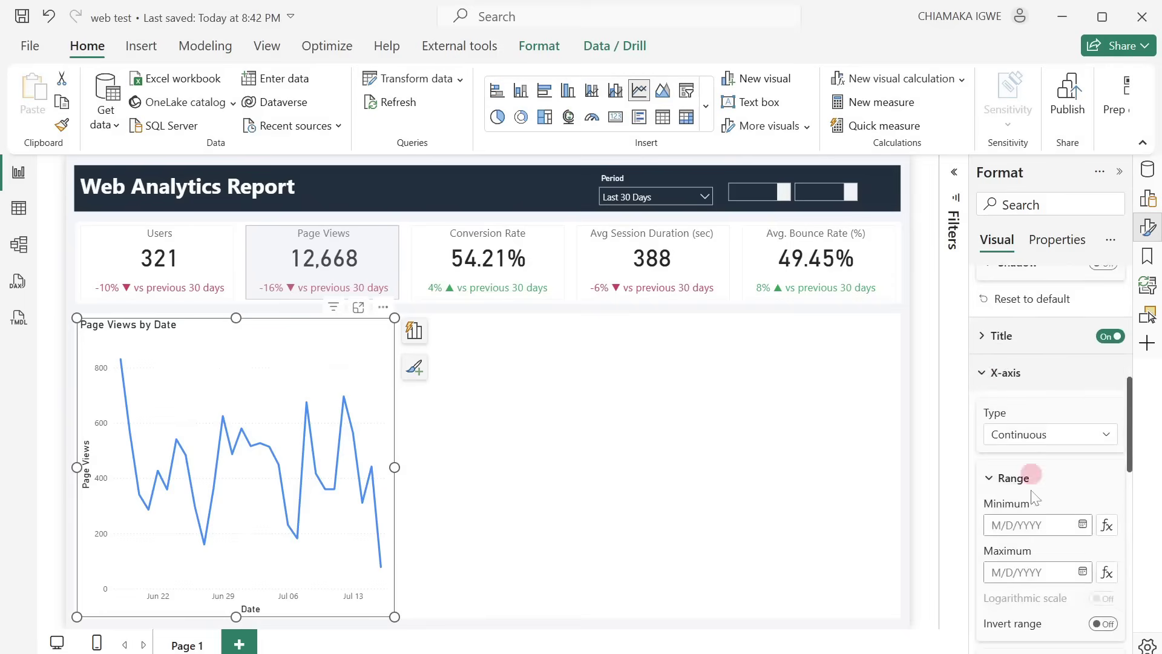
pyautogui.scroll(-7, 1032, 472)
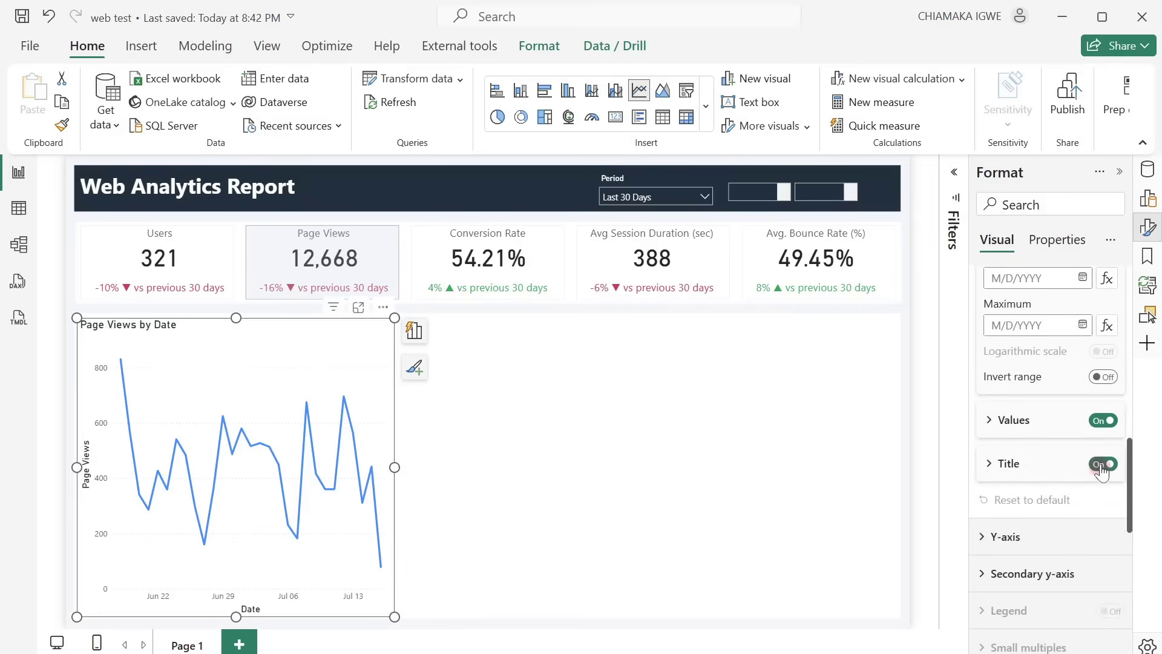
pyautogui.click(1102, 465)
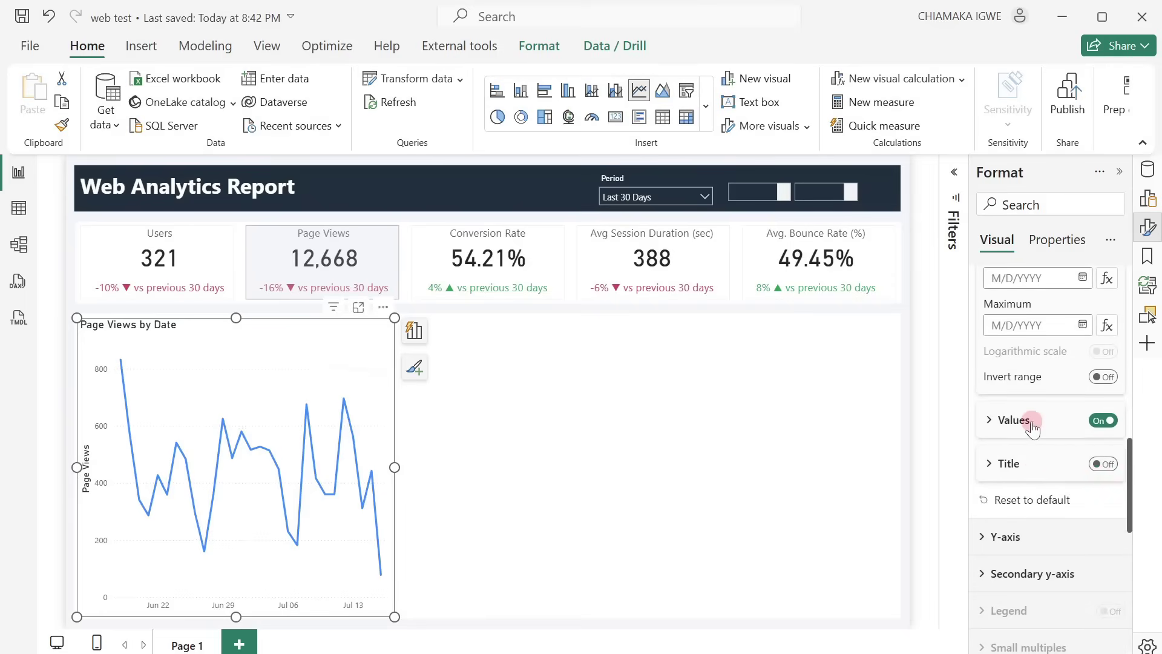
# Step: Turn off the title of the line chart's Y-axis
pyautogui.scroll(-10, 1033, 424)
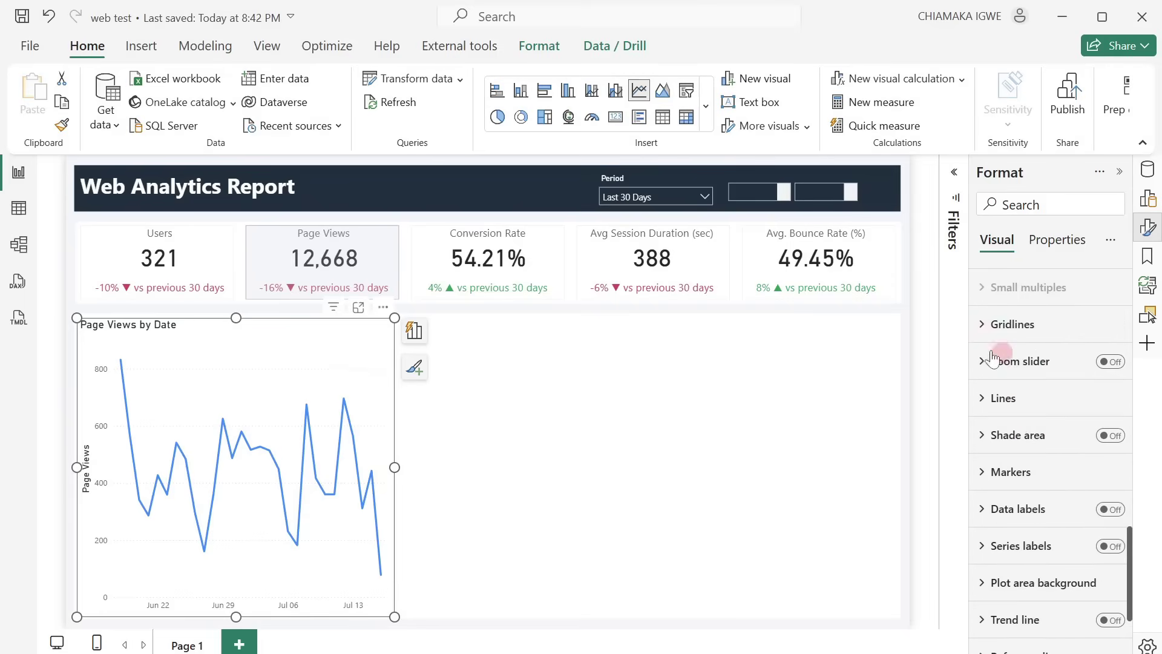
pyautogui.scroll(5, 1032, 401)
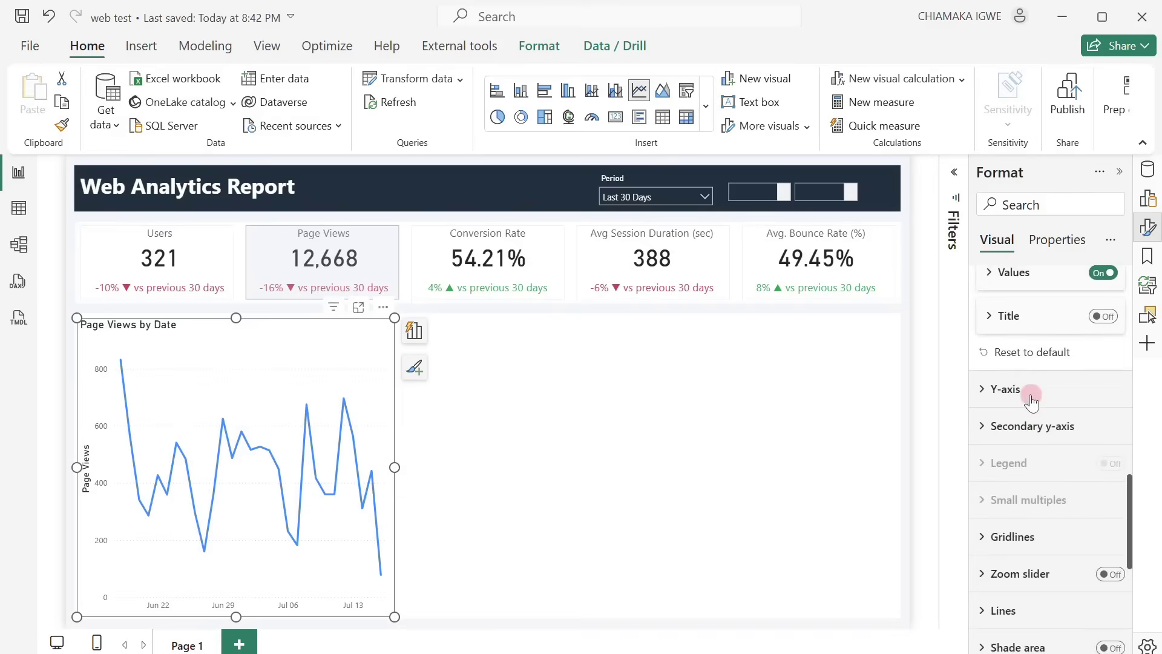
pyautogui.click(988, 396)
pyautogui.scroll(-3, 1068, 576)
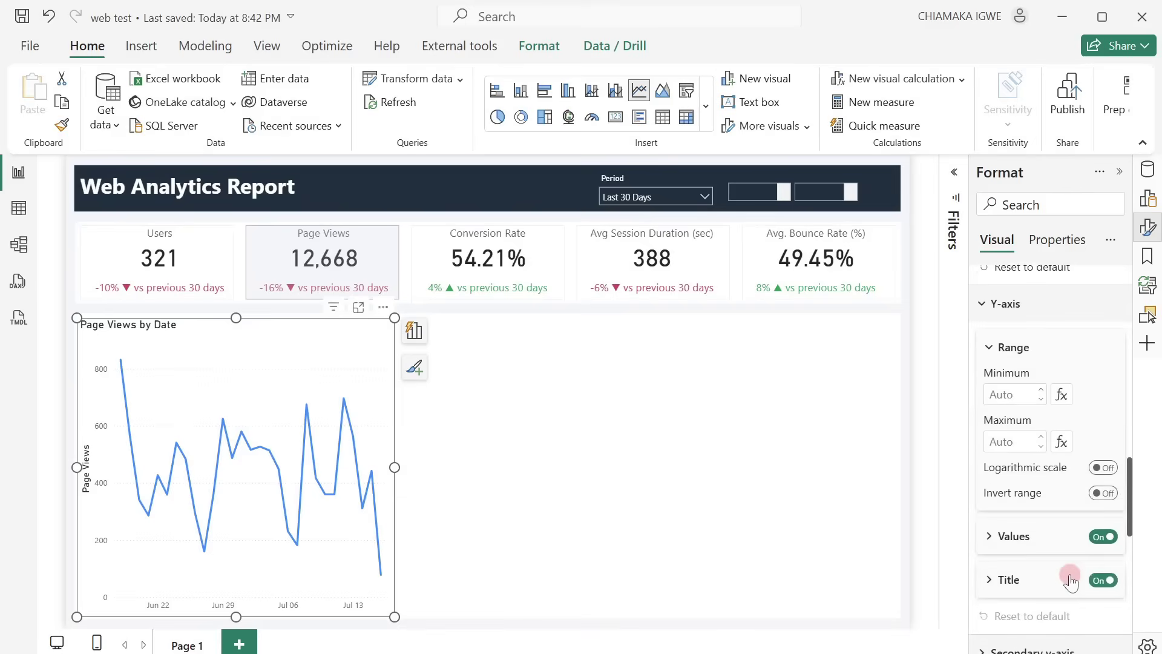
pyautogui.click(1102, 581)
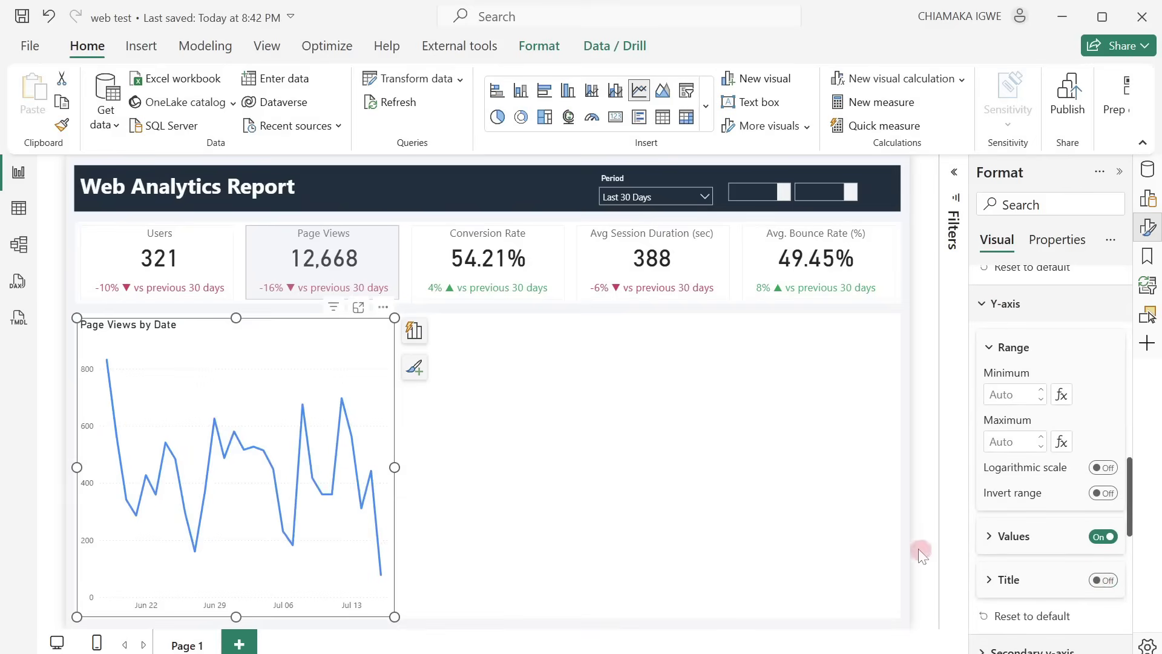
# Step: Set the line chart's line interpolation type to Smooth
pyautogui.scroll(-3, 1037, 611)
pyautogui.scroll(-10, 1037, 611)
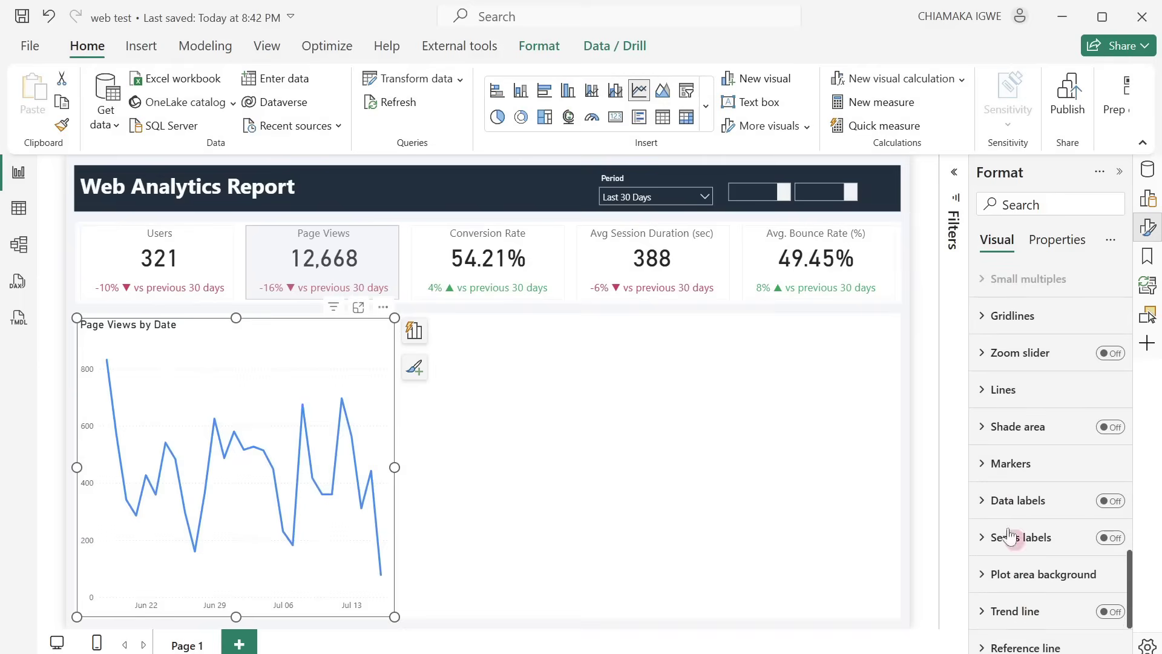
pyautogui.click(985, 402)
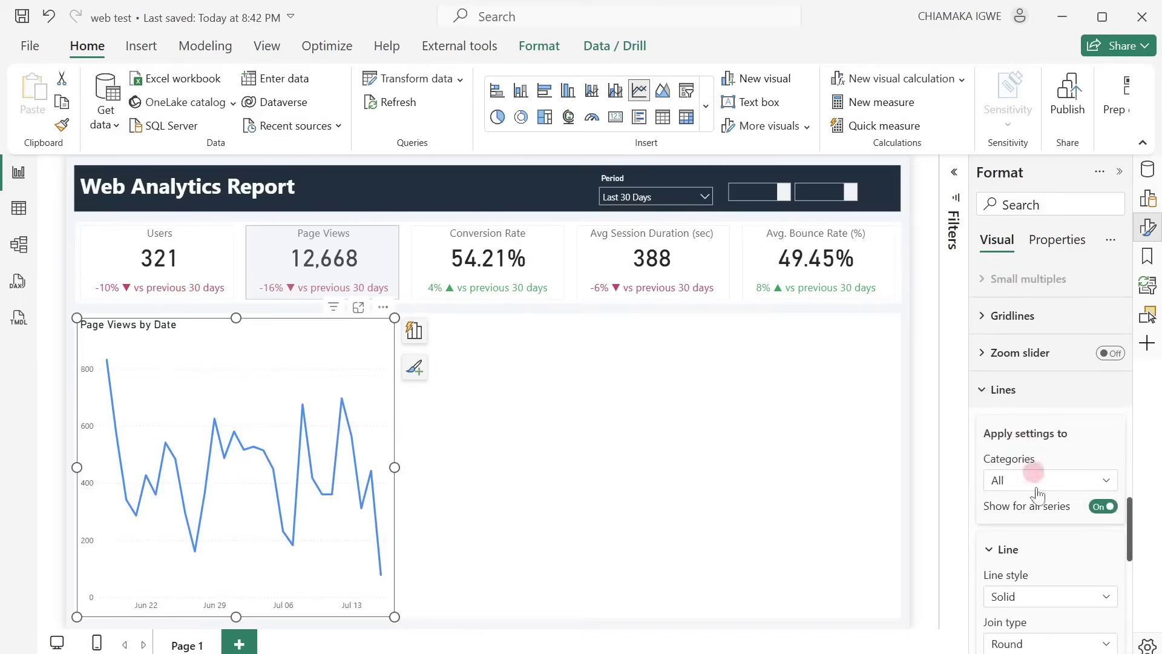
pyautogui.scroll(-2, 1041, 611)
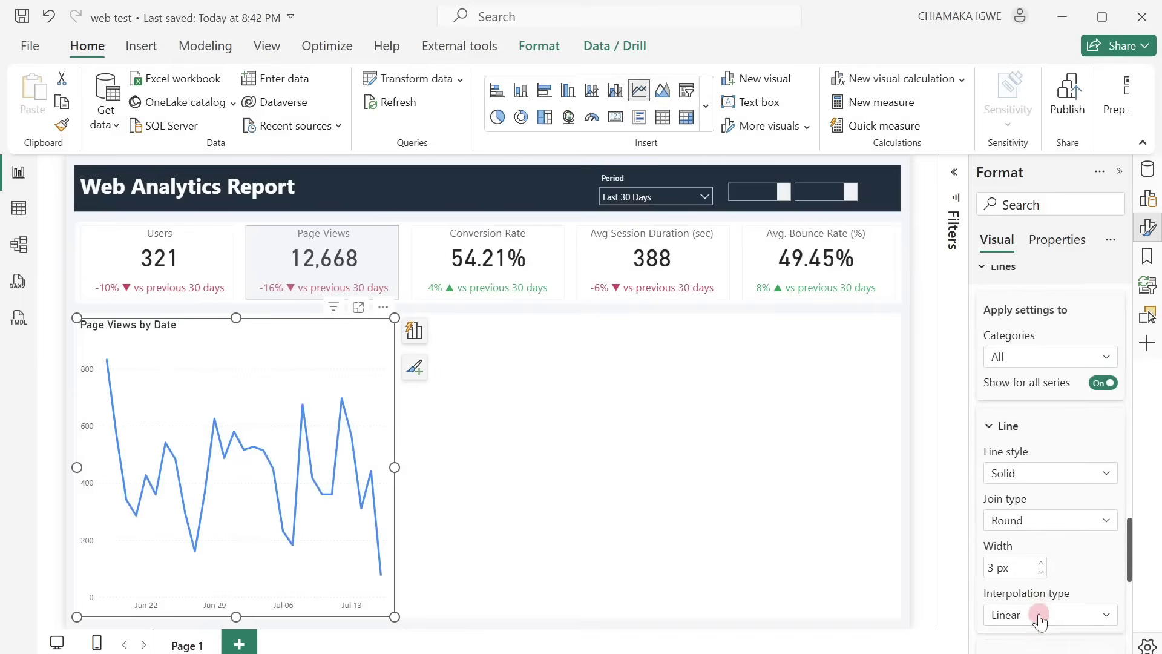
pyautogui.click(1040, 615)
pyautogui.click(1044, 575)
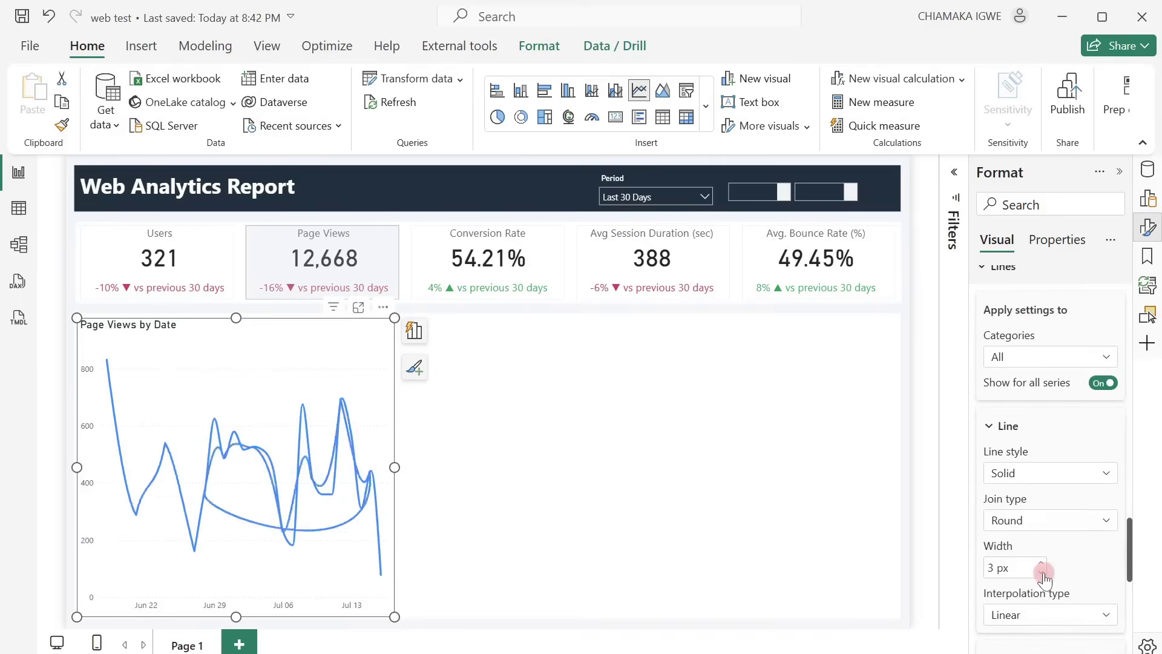
# Step: Set the Page Views line colour to the recently used light grey-blue
pyautogui.scroll(-3, 1043, 572)
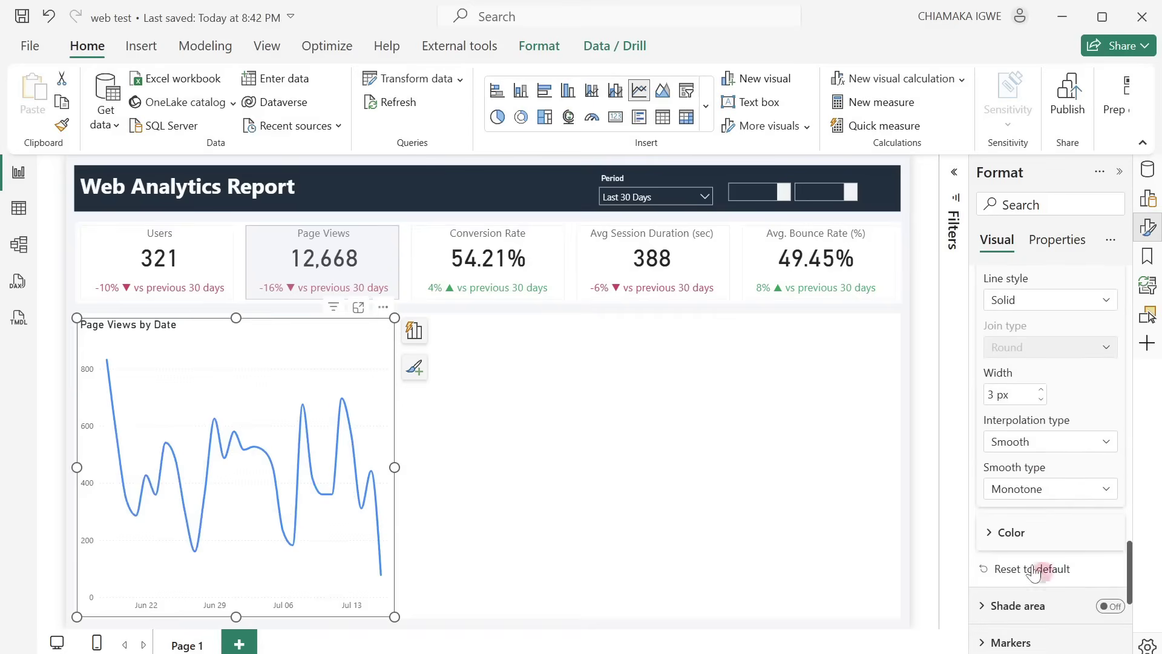
pyautogui.click(993, 533)
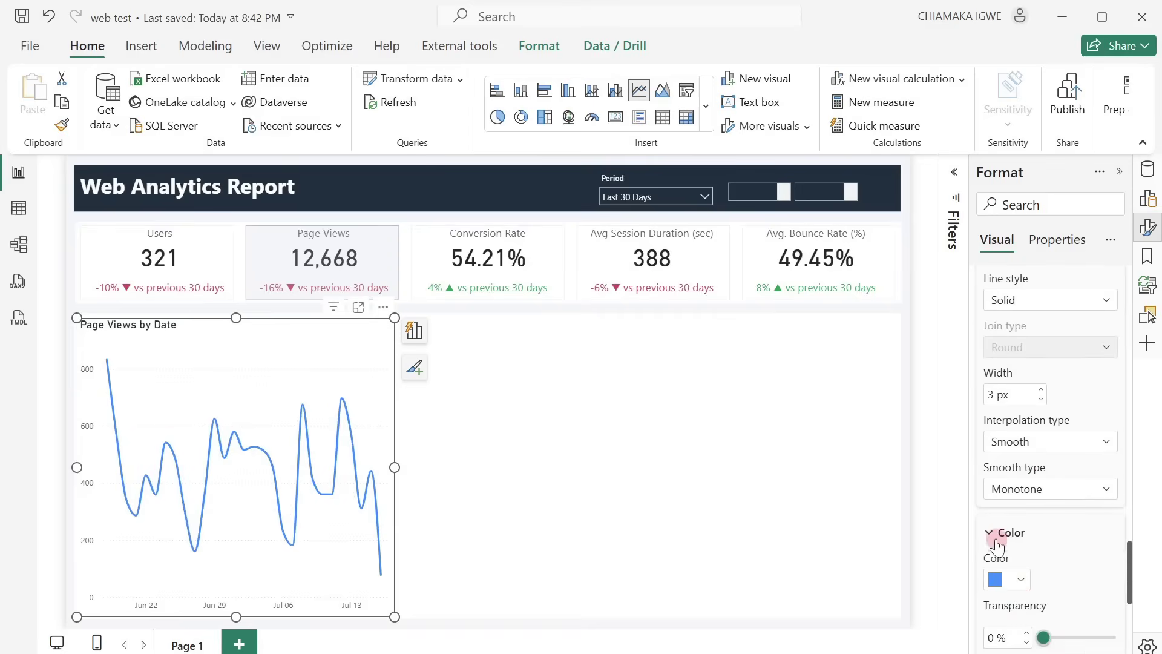
pyautogui.click(1020, 580)
pyautogui.click(884, 496)
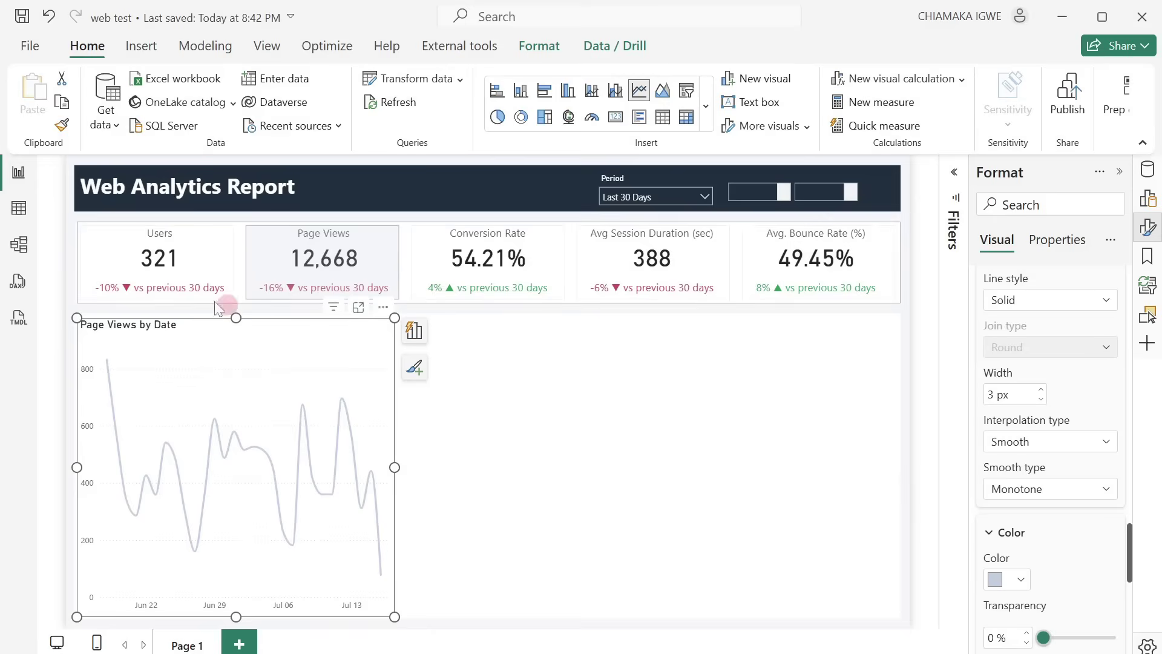
# Step: Select the Users card and set its line in the line chart to the same light grey-blue
pyautogui.click(189, 277)
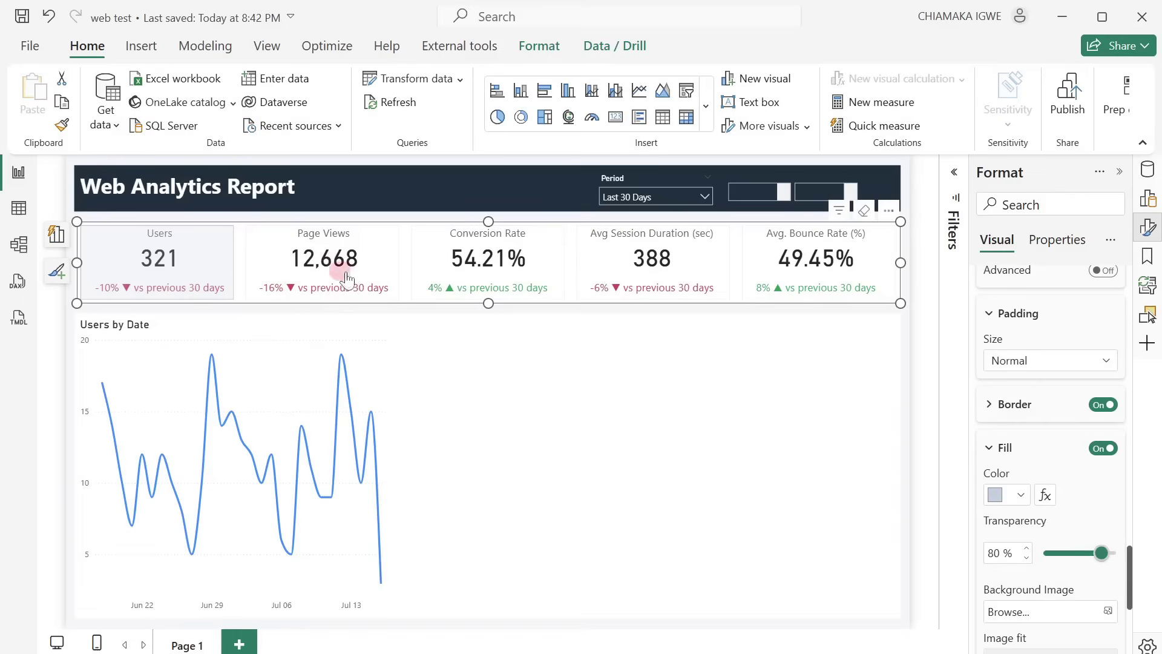
pyautogui.click(376, 328)
pyautogui.click(1021, 576)
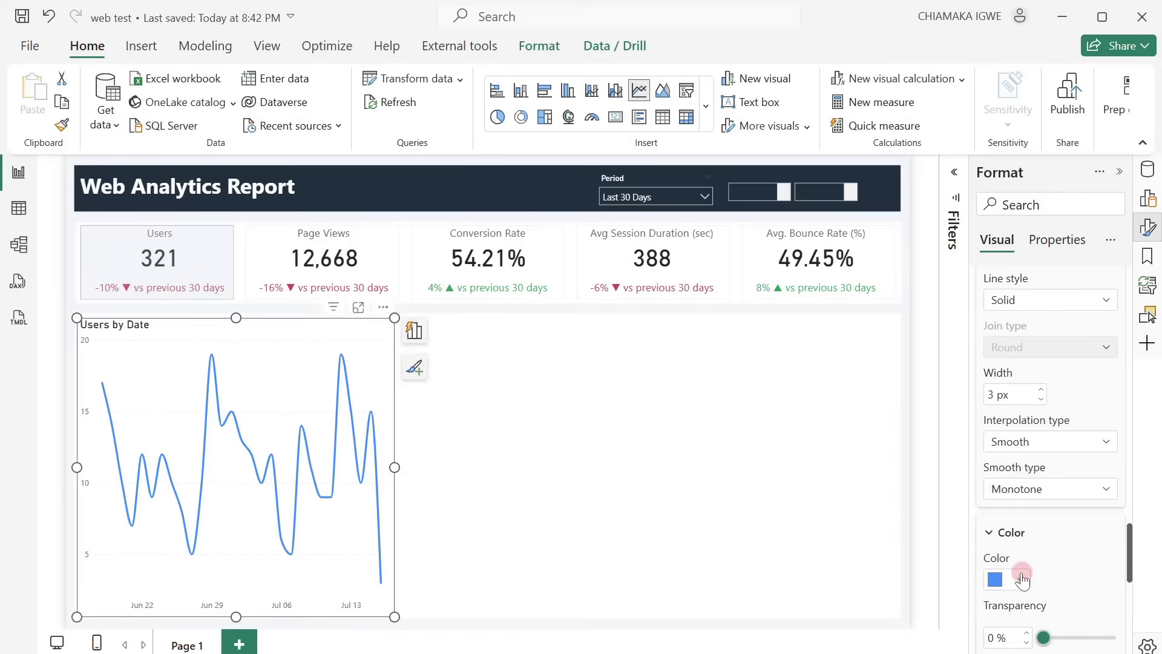
pyautogui.click(942, 496)
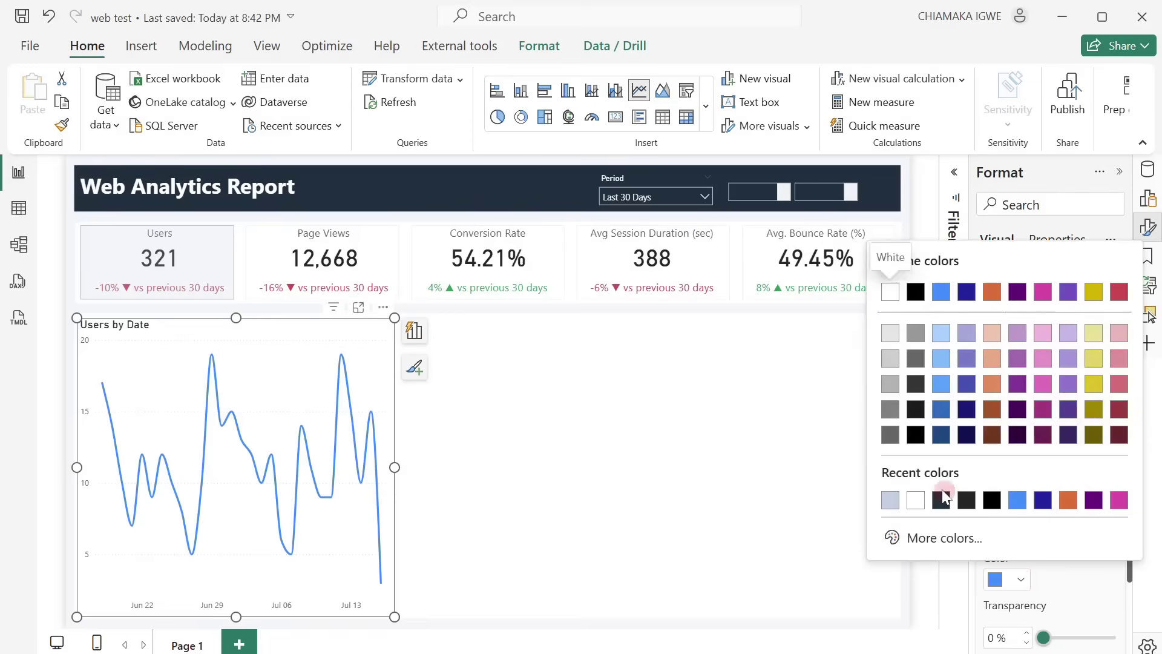
pyautogui.click(890, 500)
# Step: Select the Conversion Rate card and recolour its line in the line chart to the recent light grey-blue
pyautogui.click(540, 256)
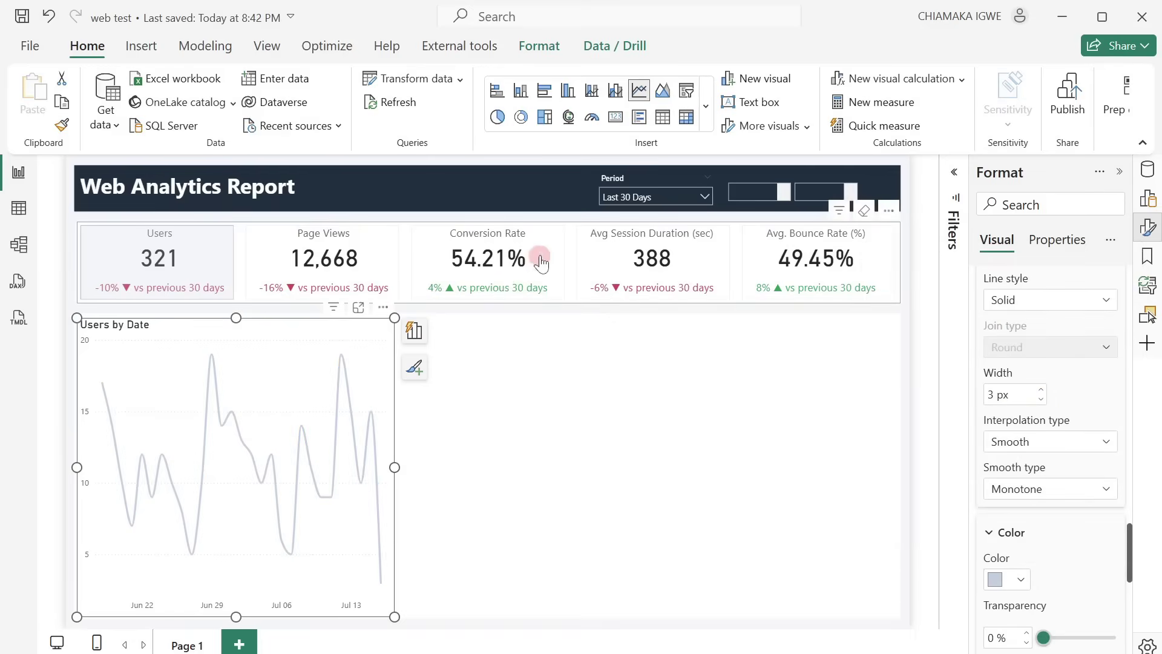
pyautogui.click(919, 522)
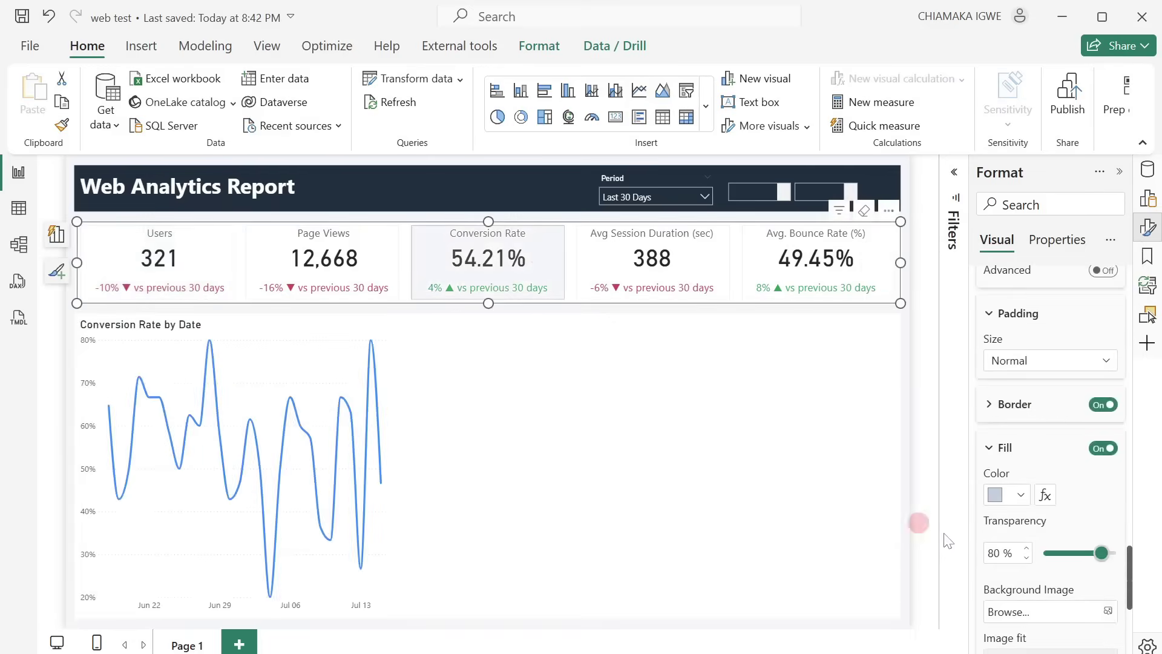
pyautogui.click(1021, 496)
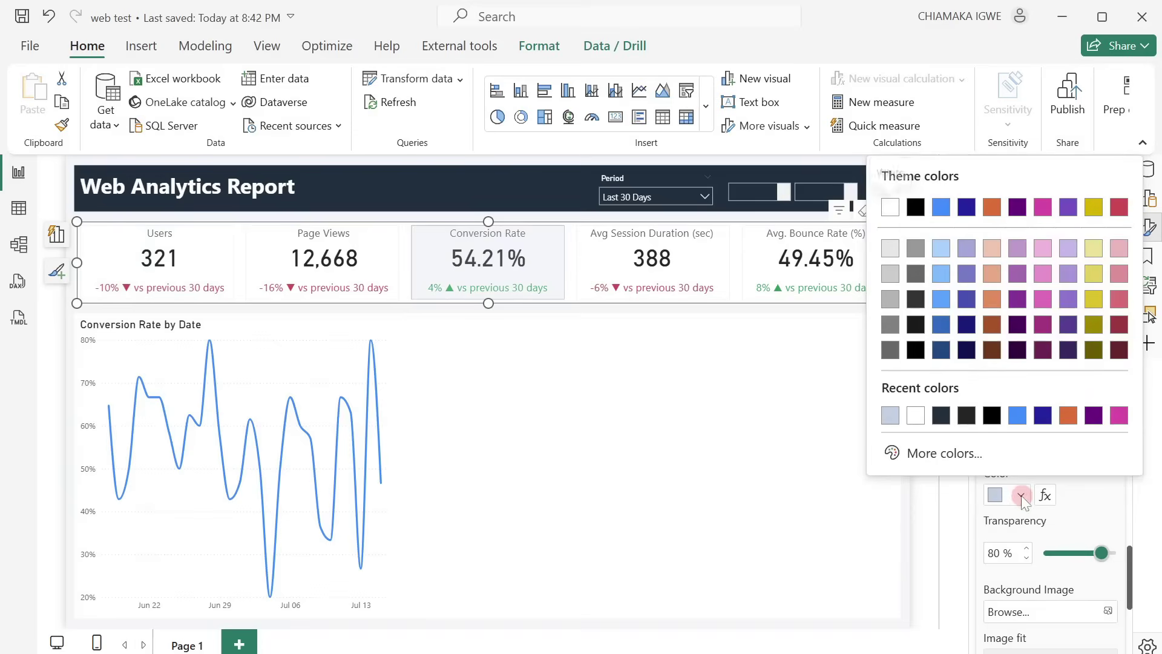
pyautogui.click(389, 555)
pyautogui.click(395, 545)
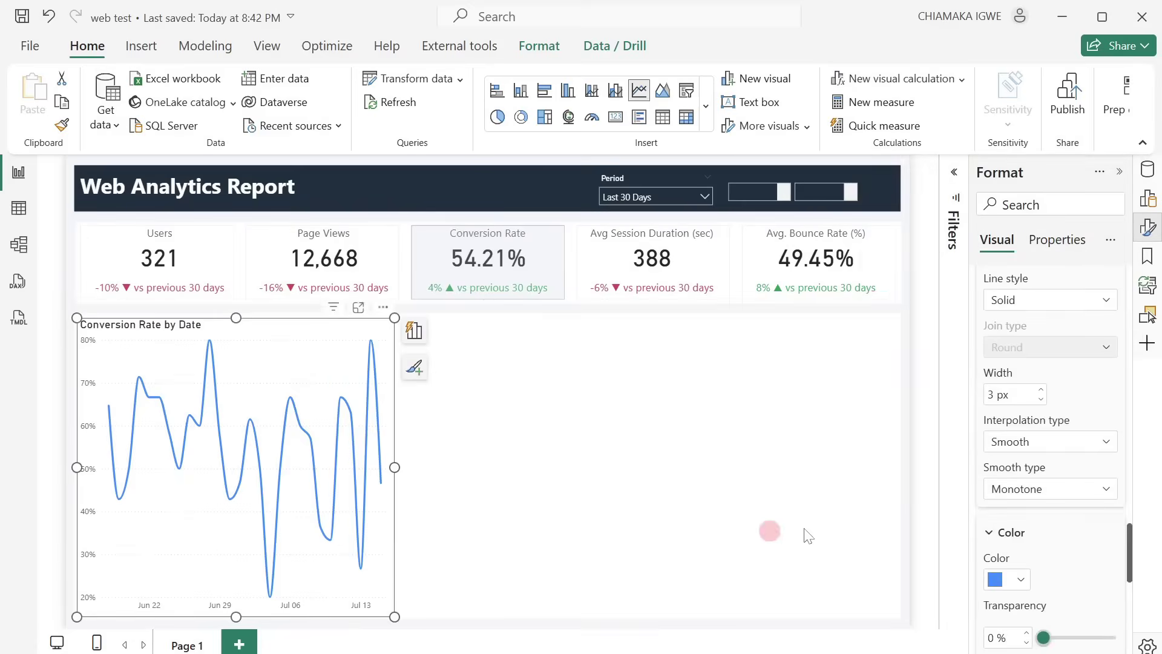
pyautogui.click(1026, 579)
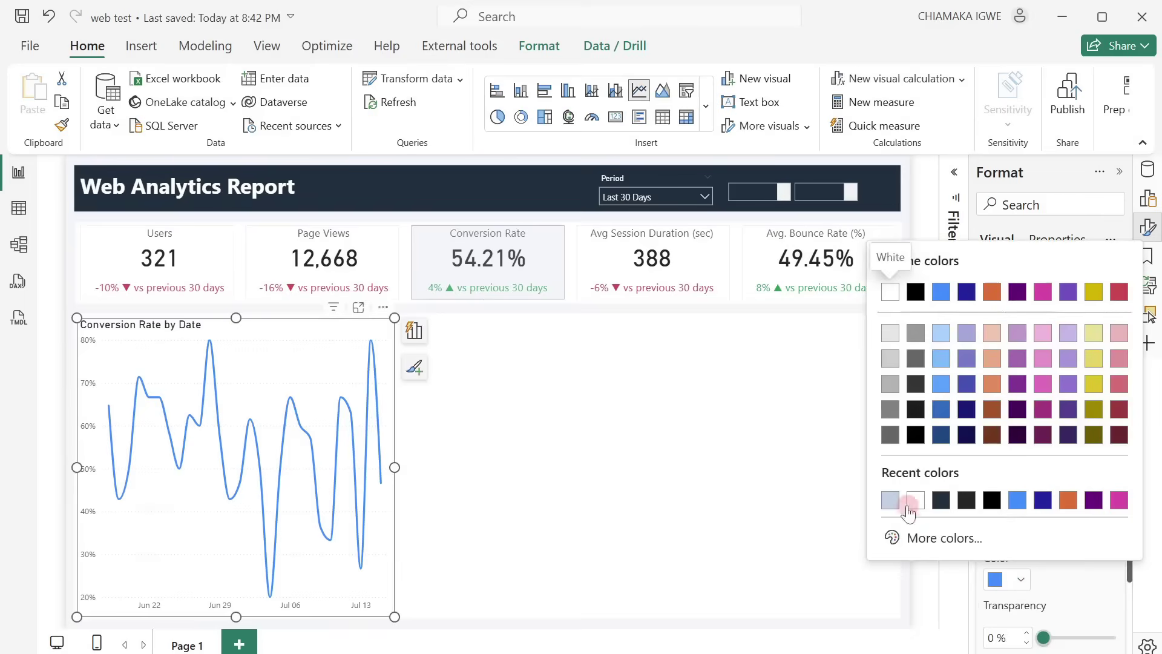
pyautogui.click(888, 501)
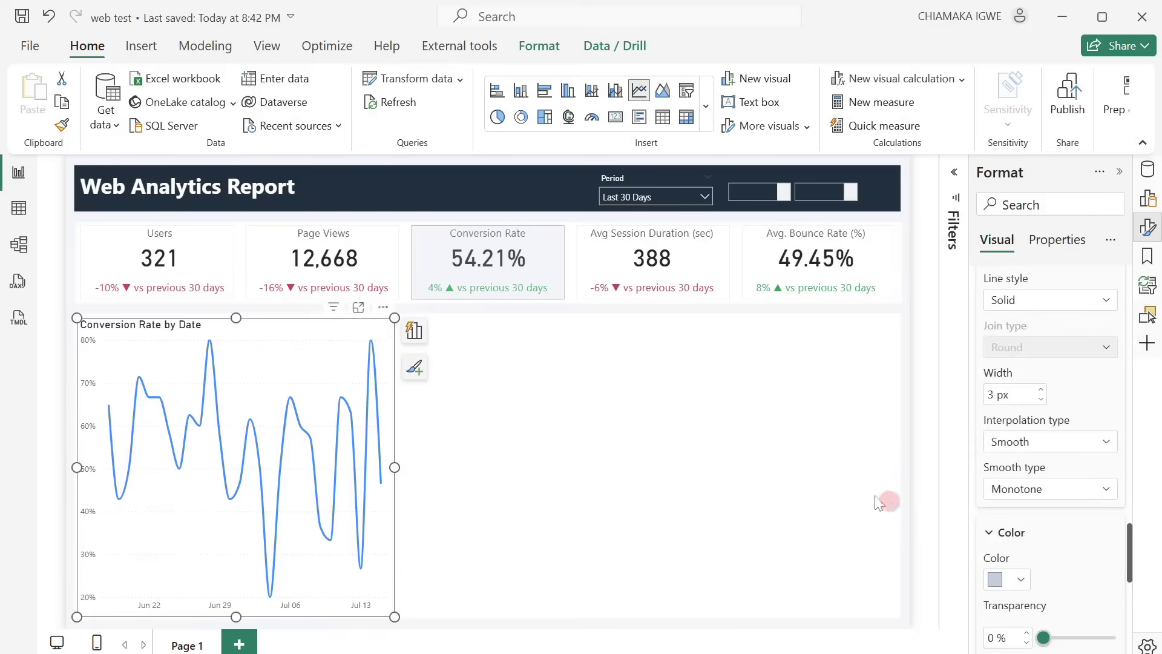
# Step: Select the Avg Session Duration (sec) card and change its line chart colour to the recent light grey-blue
pyautogui.click(684, 256)
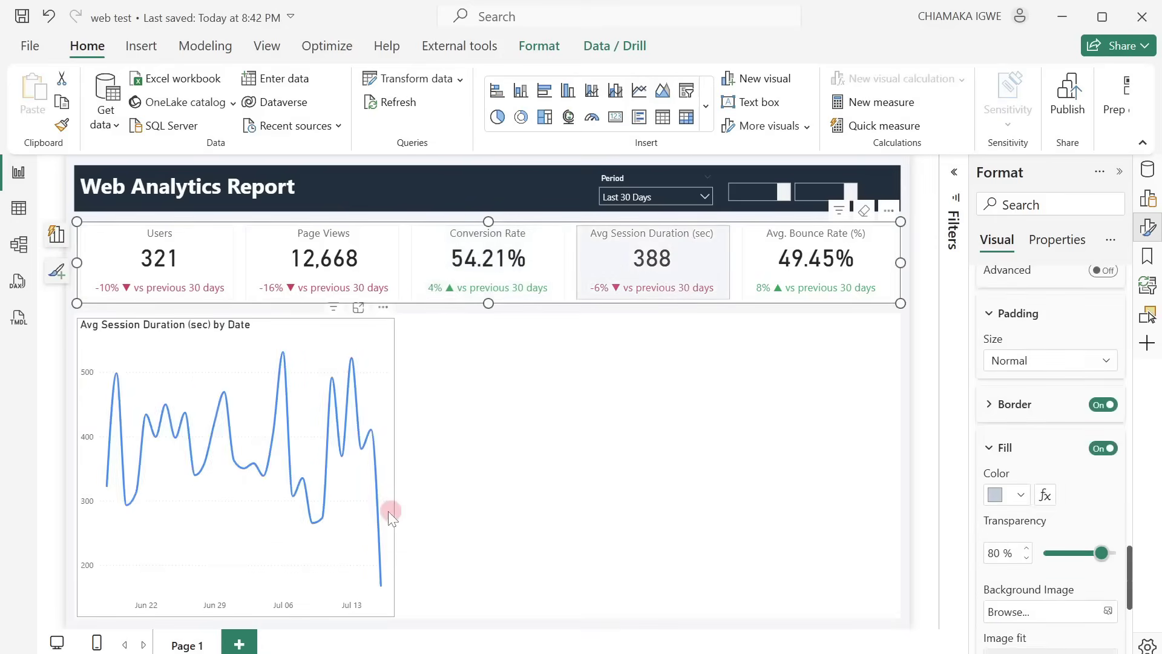
pyautogui.click(388, 510)
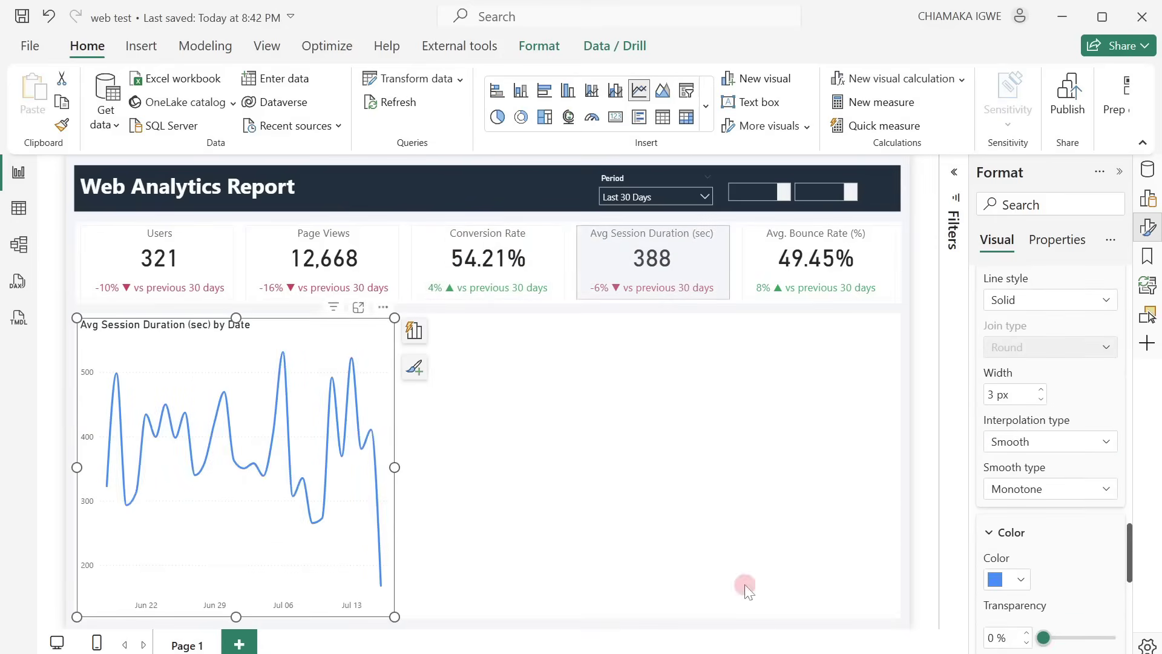
pyautogui.click(1002, 578)
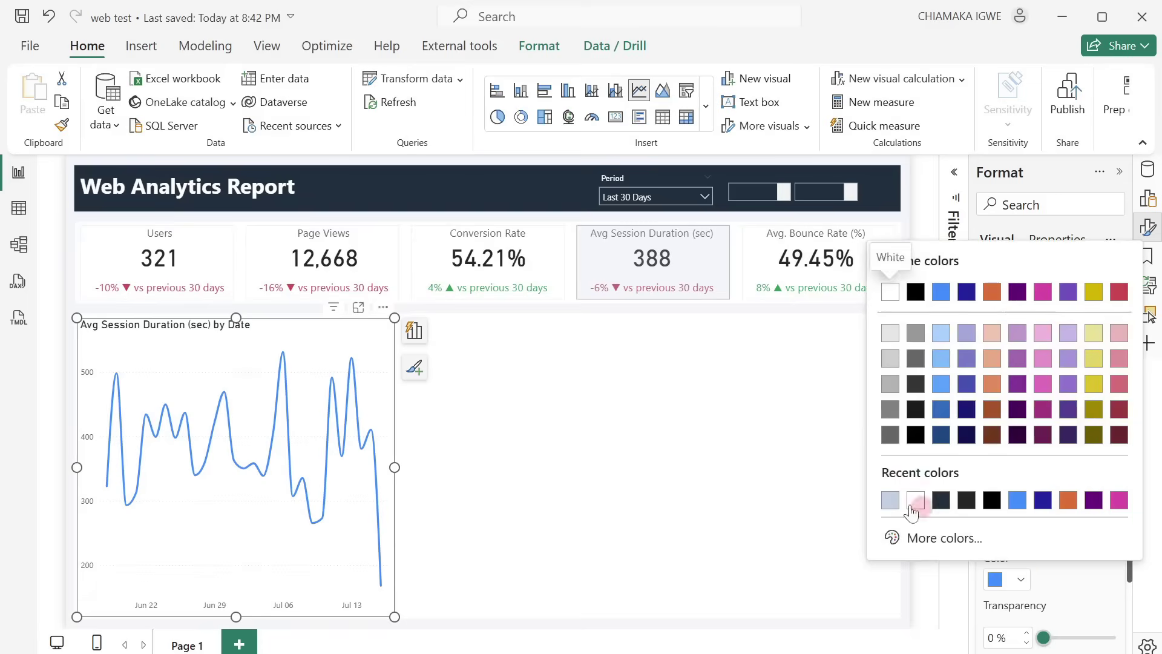
pyautogui.click(891, 501)
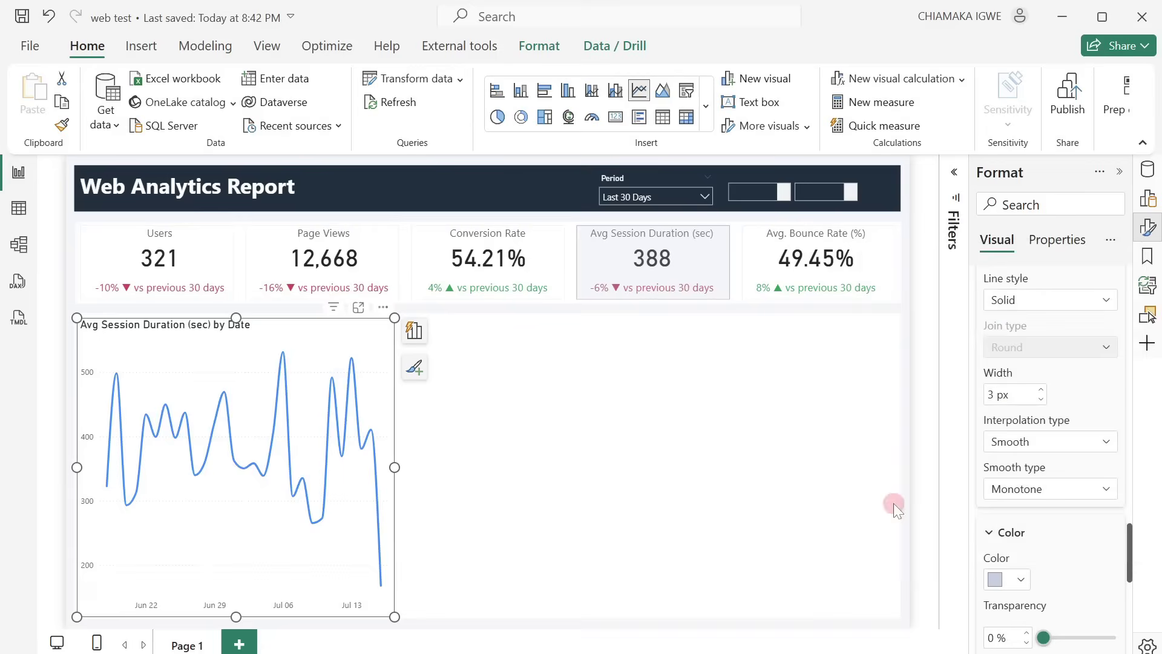
# Step: Select the Avg. Bounce Rate (%) card, set its line chart colour to the recent light grey-blue, and deselect the chart
pyautogui.click(755, 266)
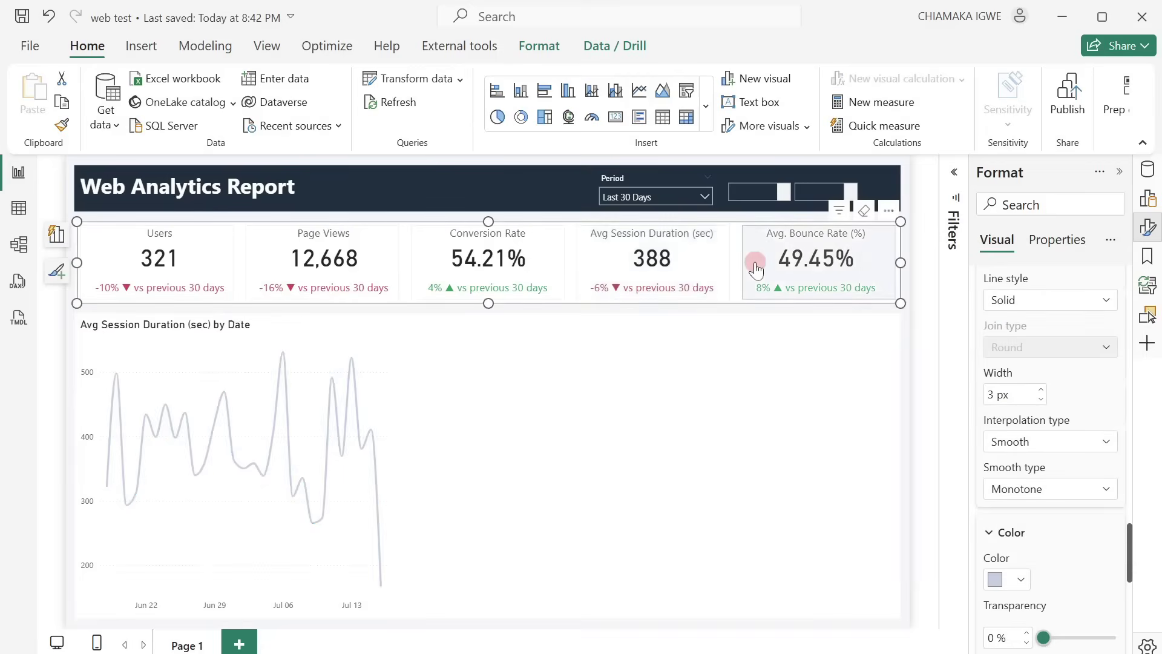
pyautogui.click(373, 444)
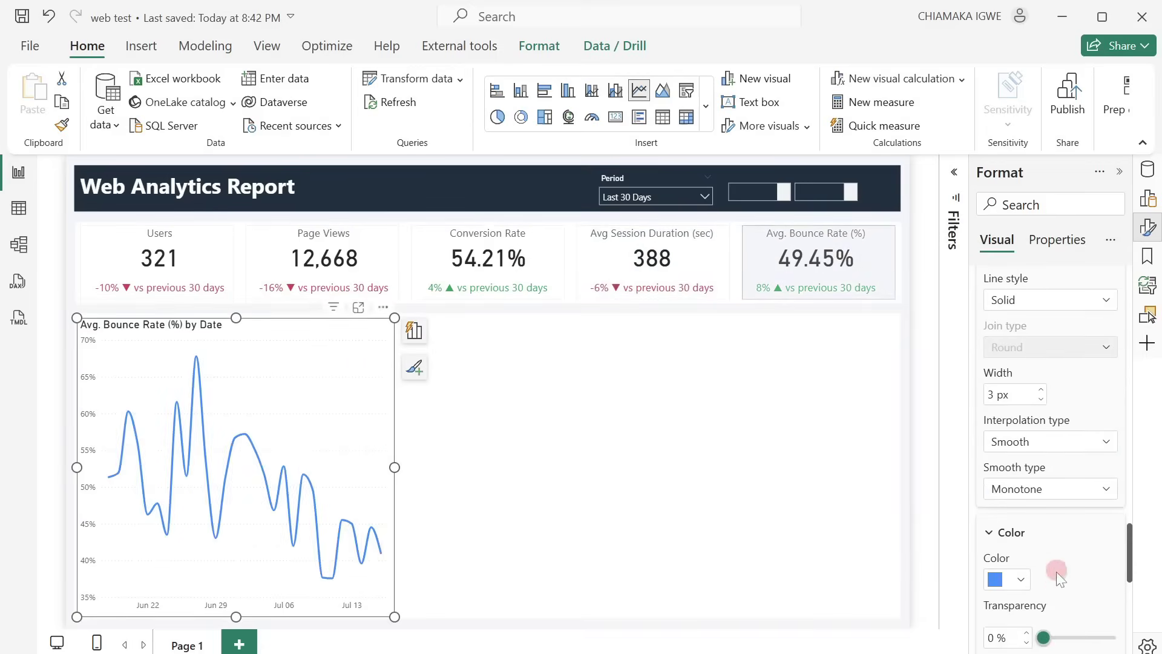
pyautogui.click(1009, 581)
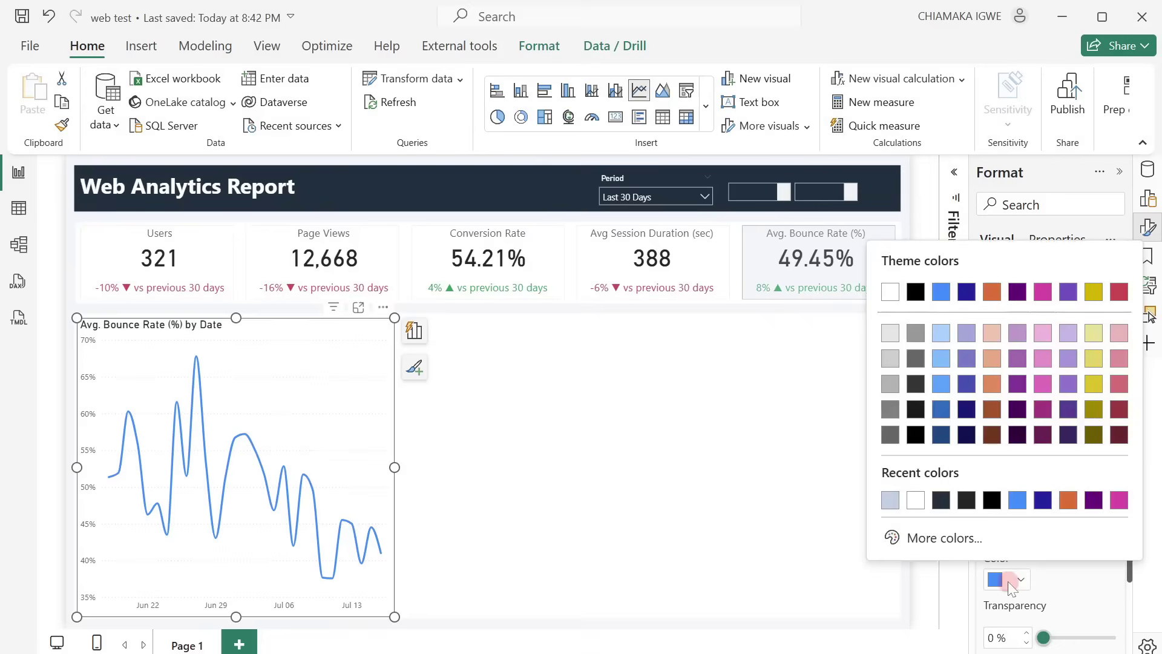
pyautogui.click(889, 500)
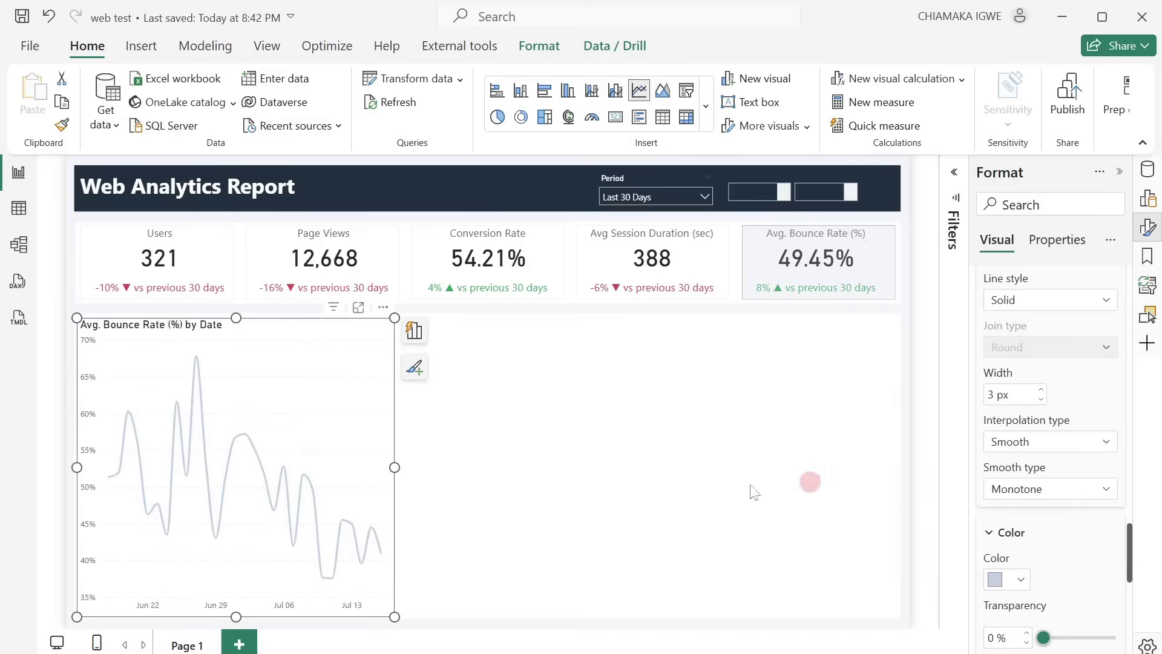
pyautogui.click(645, 480)
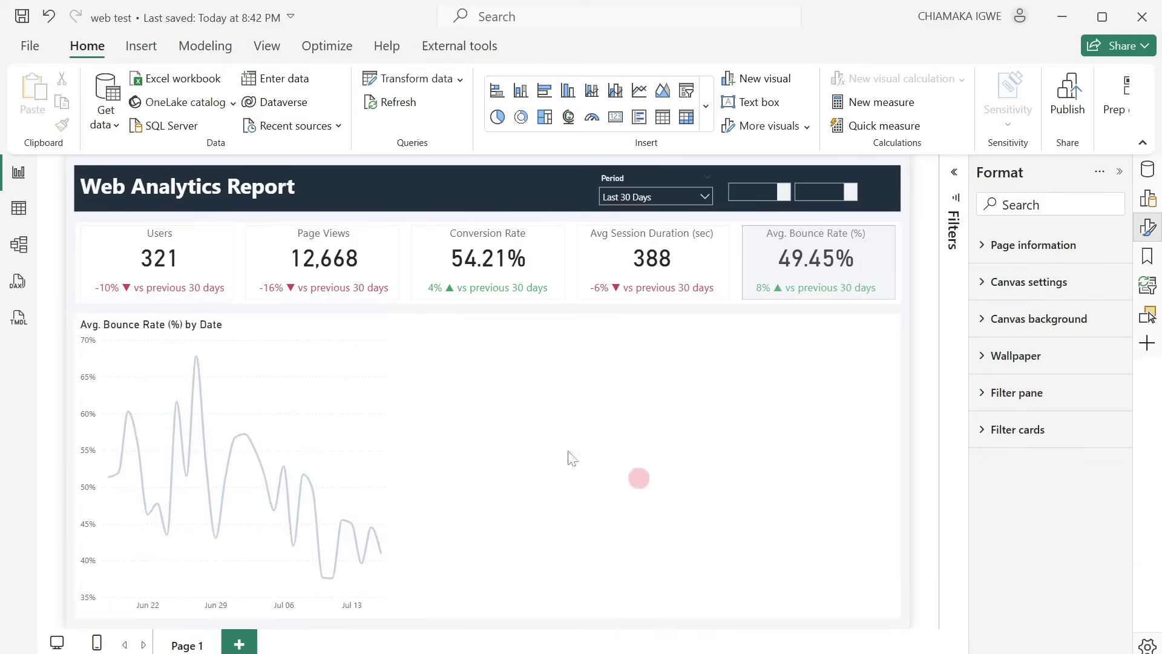
pyautogui.click(387, 446)
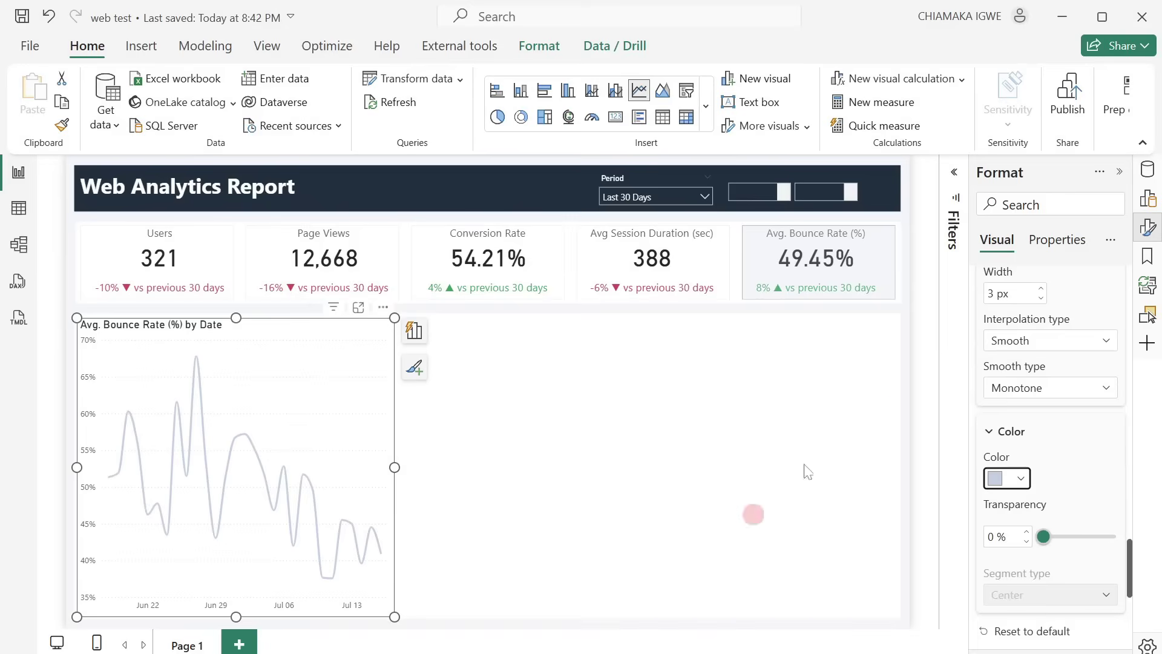
pyautogui.click(522, 118)
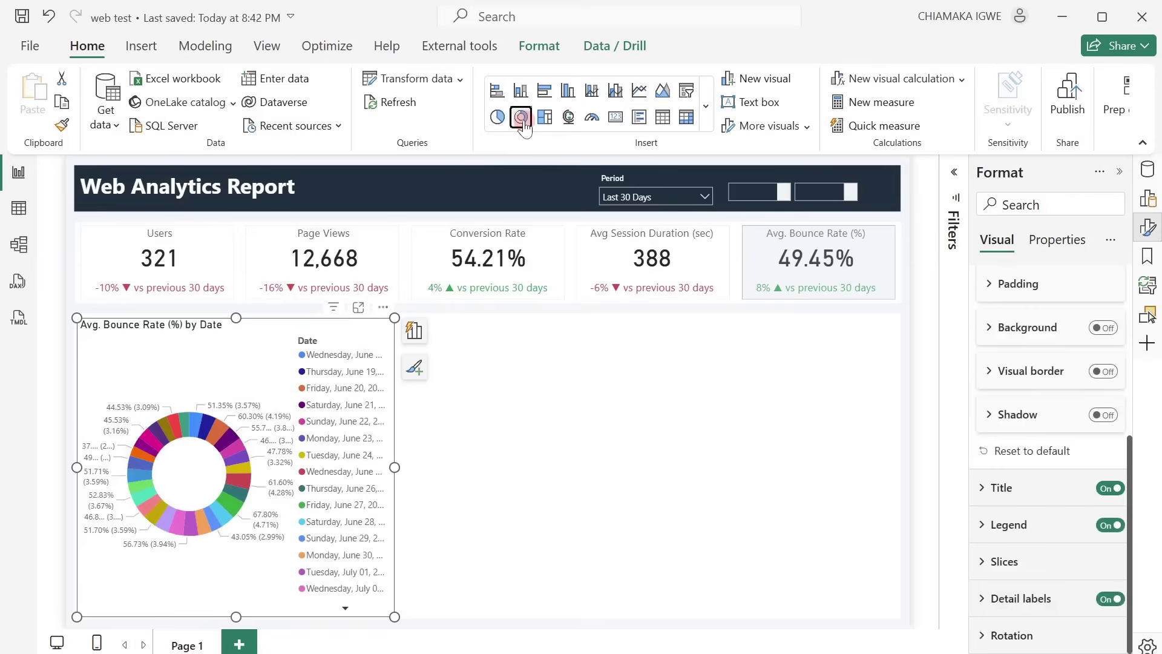
pyautogui.hotkey('ctrl', 'z')
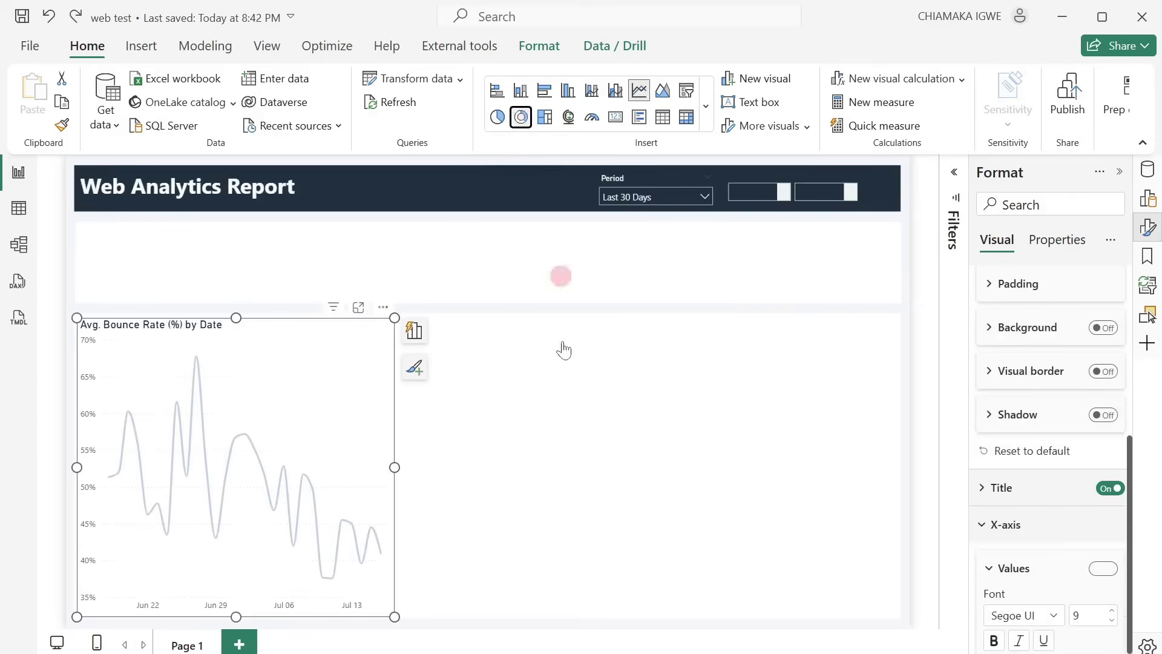
# Step: Add a donut chart in the empty area beside the line chart and set its width to 342
pyautogui.click(490, 407)
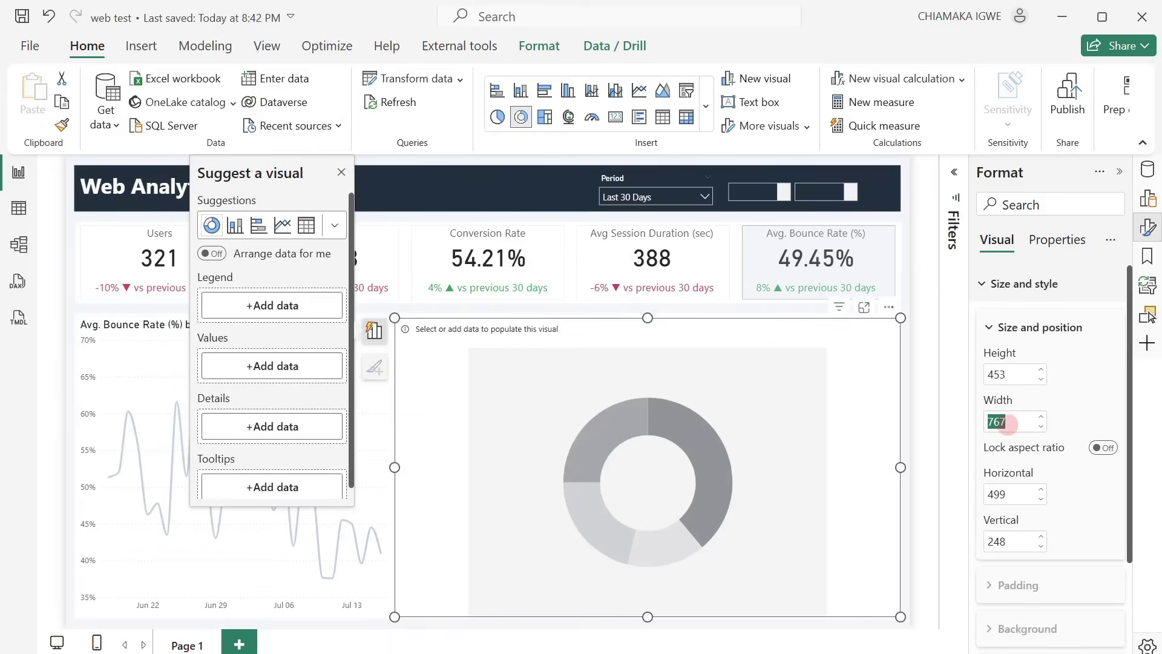
pyautogui.write('3')
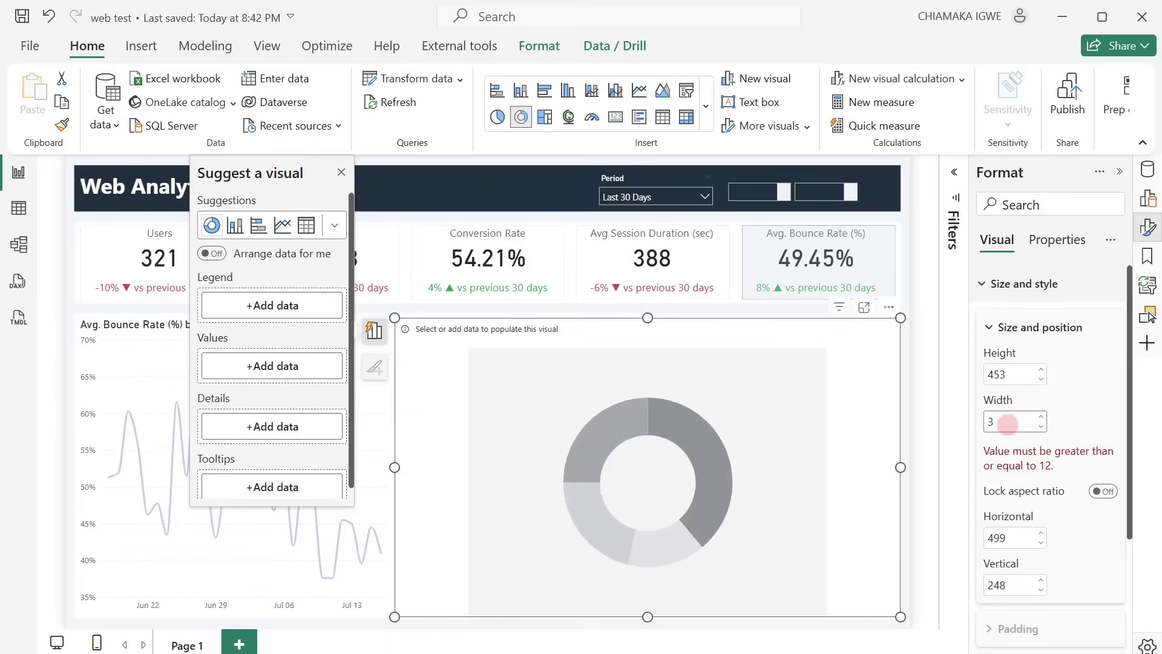
pyautogui.write('42')
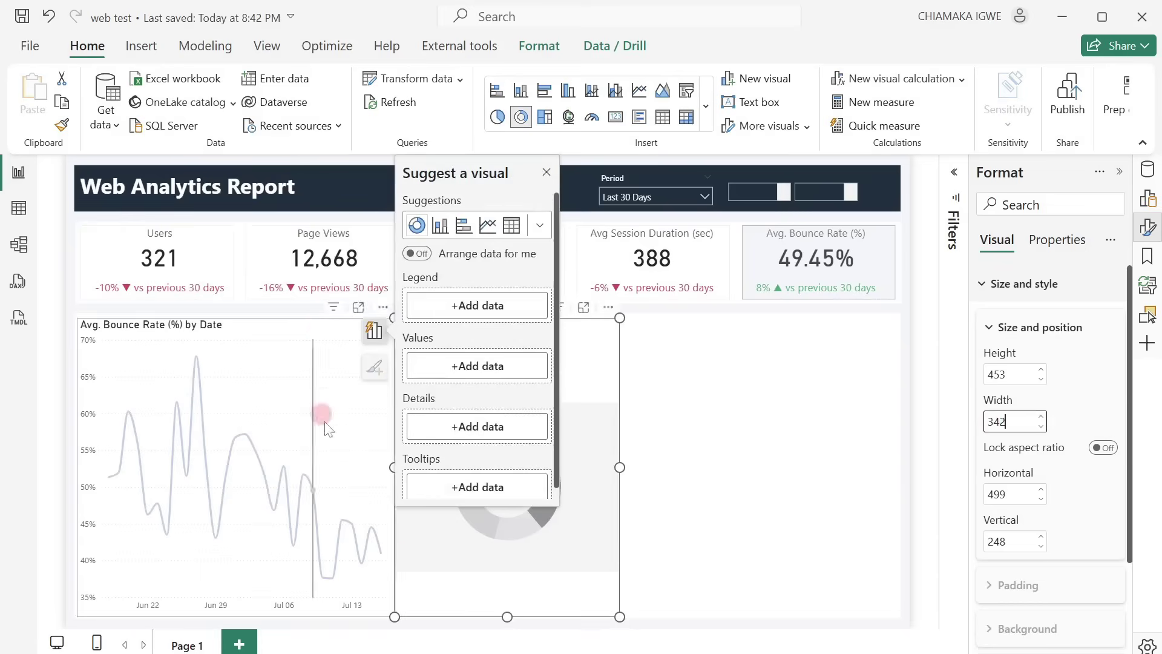
# Step: Shorten the donut chart to a height of about 227, with Device Type as its legend and Metrics as its values
pyautogui.moveTo(505, 615); pyautogui.dragTo(510, 468)
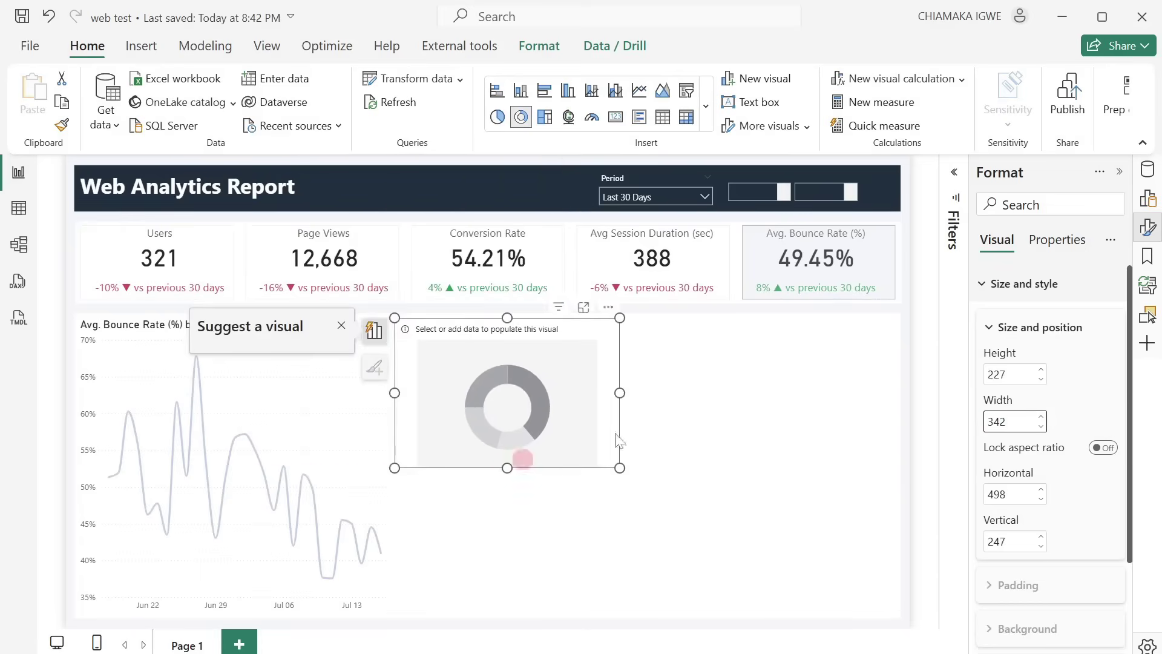
pyautogui.click(1138, 172)
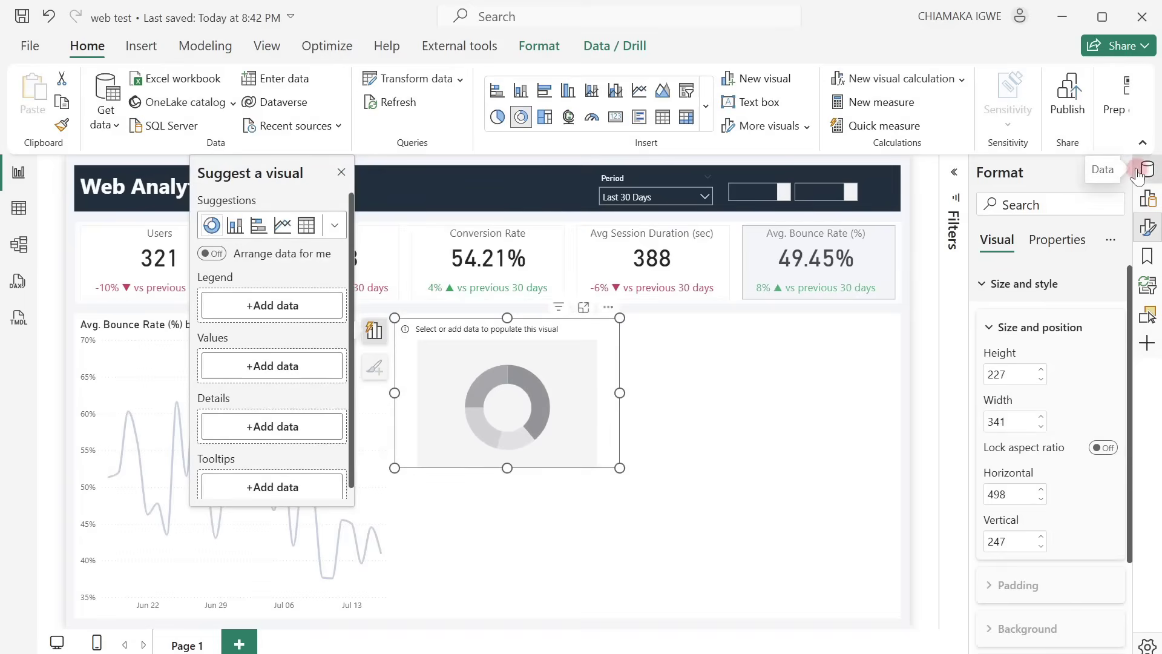
pyautogui.scroll(-5, 1053, 466)
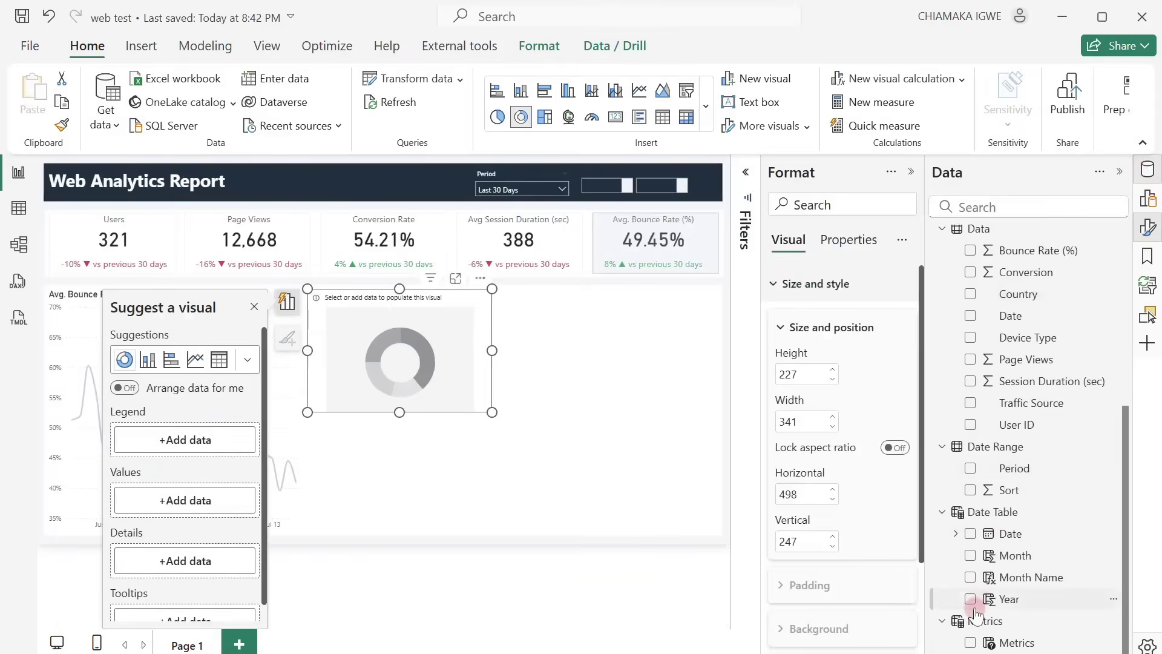
pyautogui.click(971, 643)
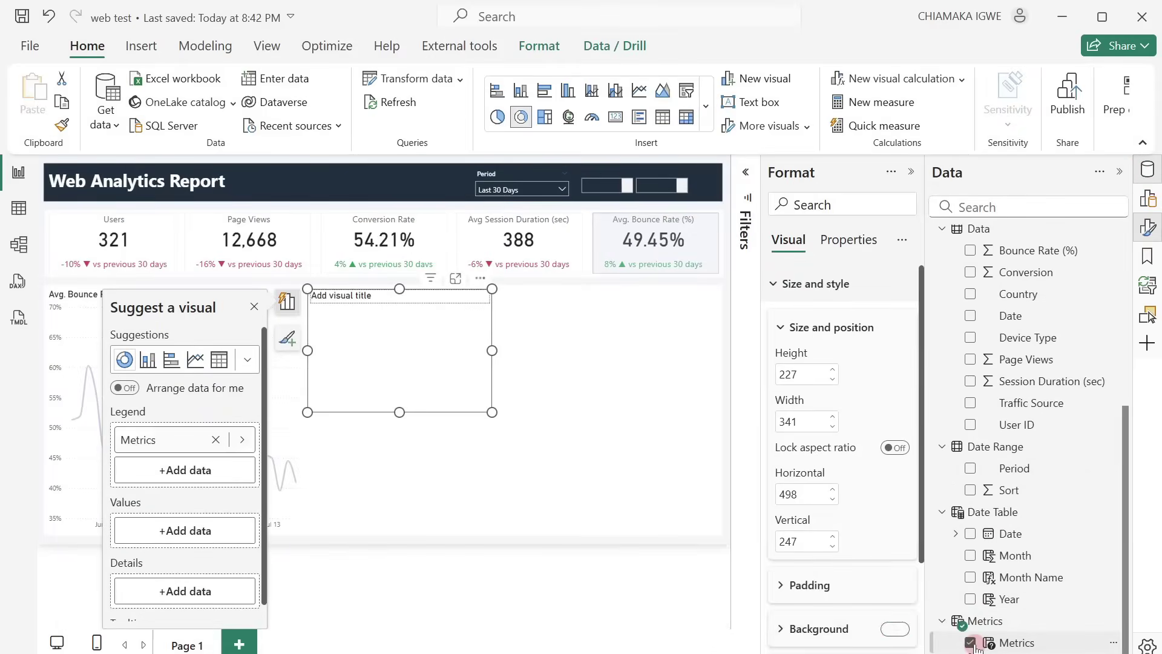
pyautogui.scroll(3, 1024, 531)
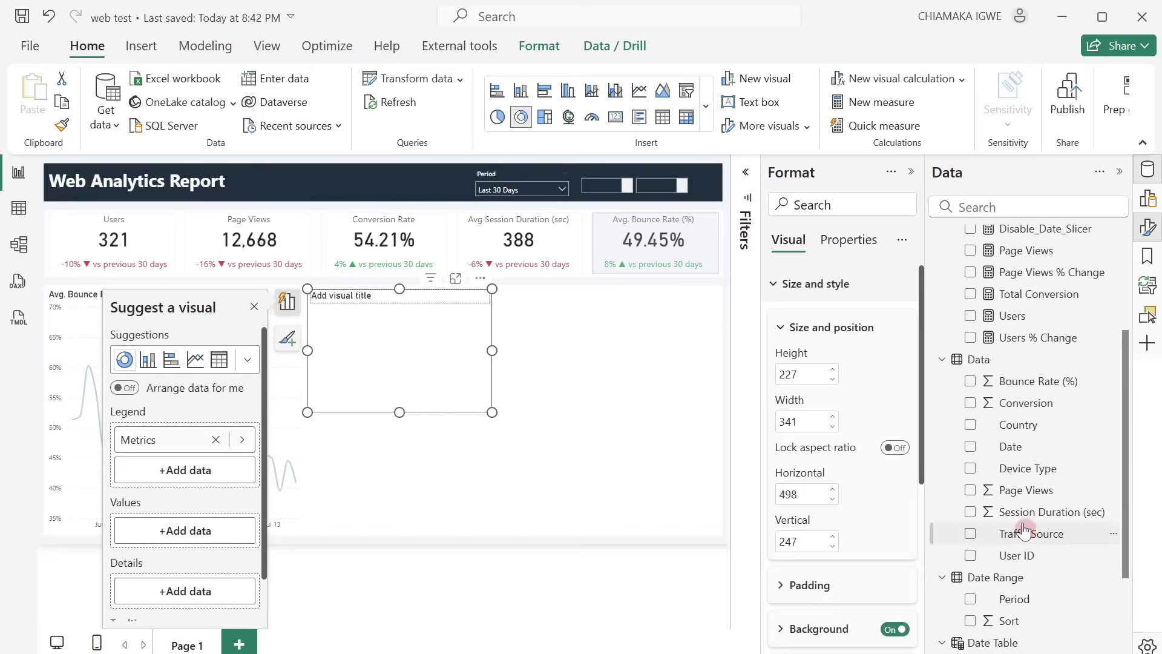
pyautogui.click(970, 469)
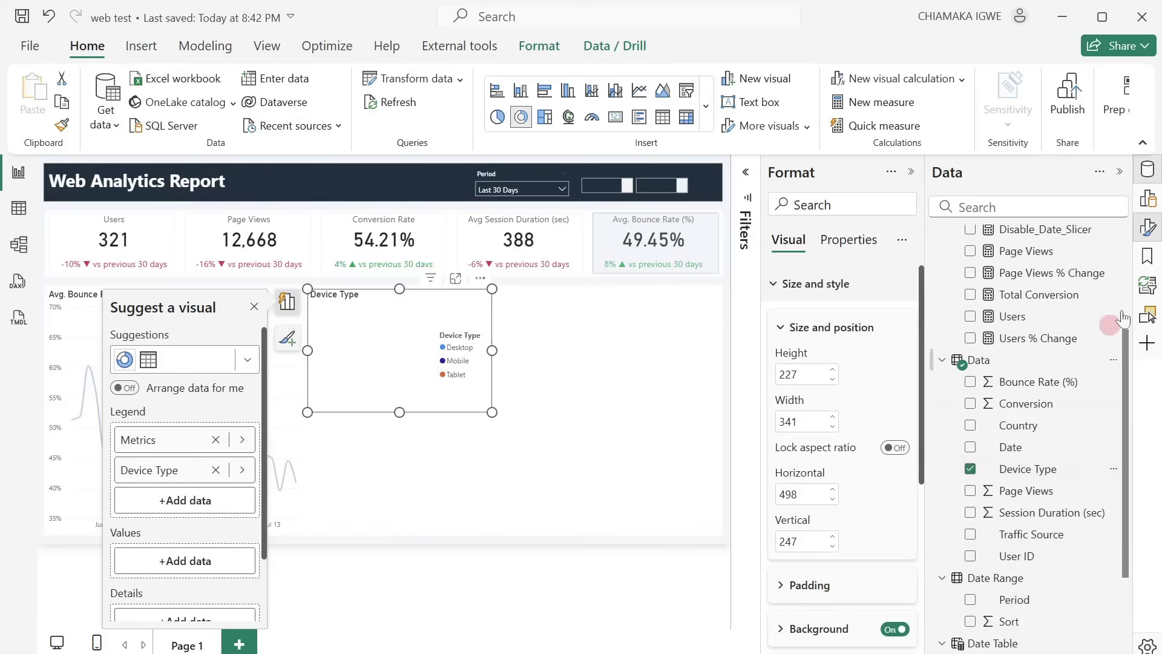
pyautogui.click(1147, 201)
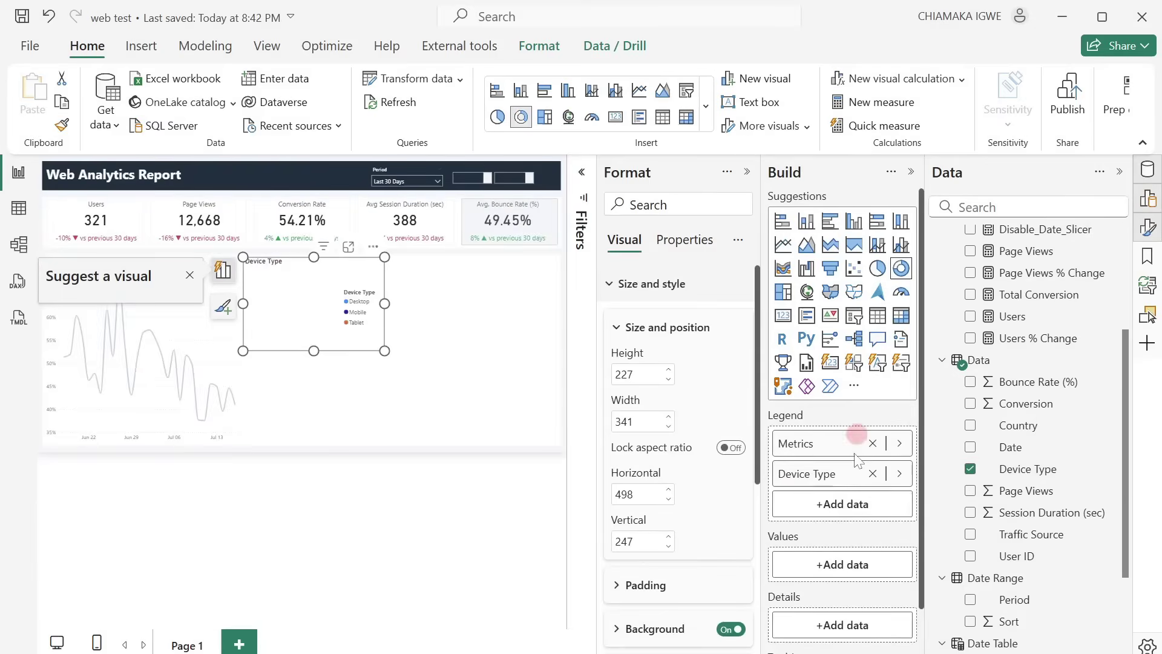
pyautogui.moveTo(784, 475)
pyautogui.mouseDown()
pyautogui.moveTo(812, 441)
pyautogui.moveTo(732, 457)
pyautogui.moveTo(835, 576)
pyautogui.moveTo(826, 573)
pyautogui.mouseUp()
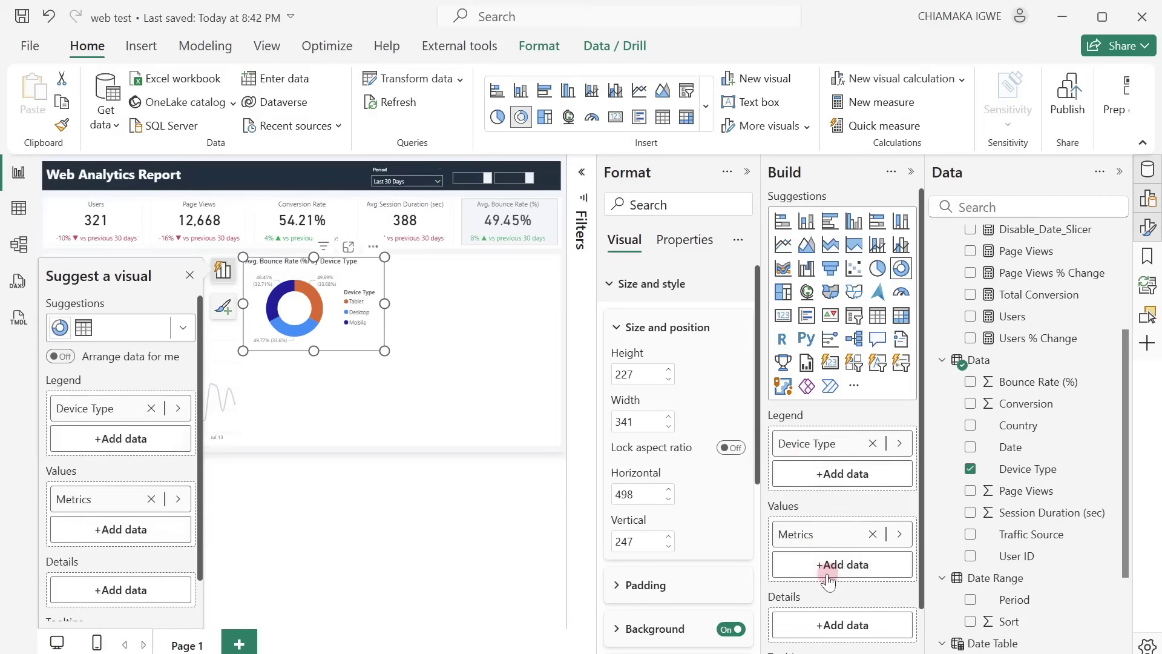
pyautogui.click(910, 173)
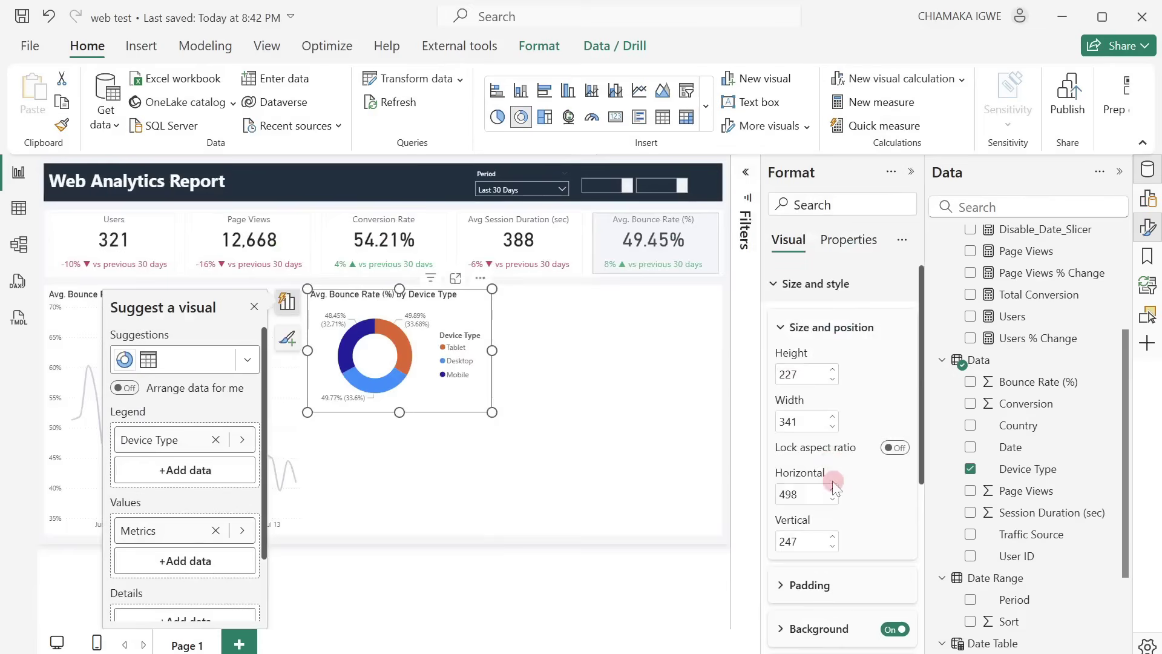
# Step: Change the Tablet slice of the donut chart to the recent dark navy colour #1E2F3D
pyautogui.scroll(-5, 833, 482)
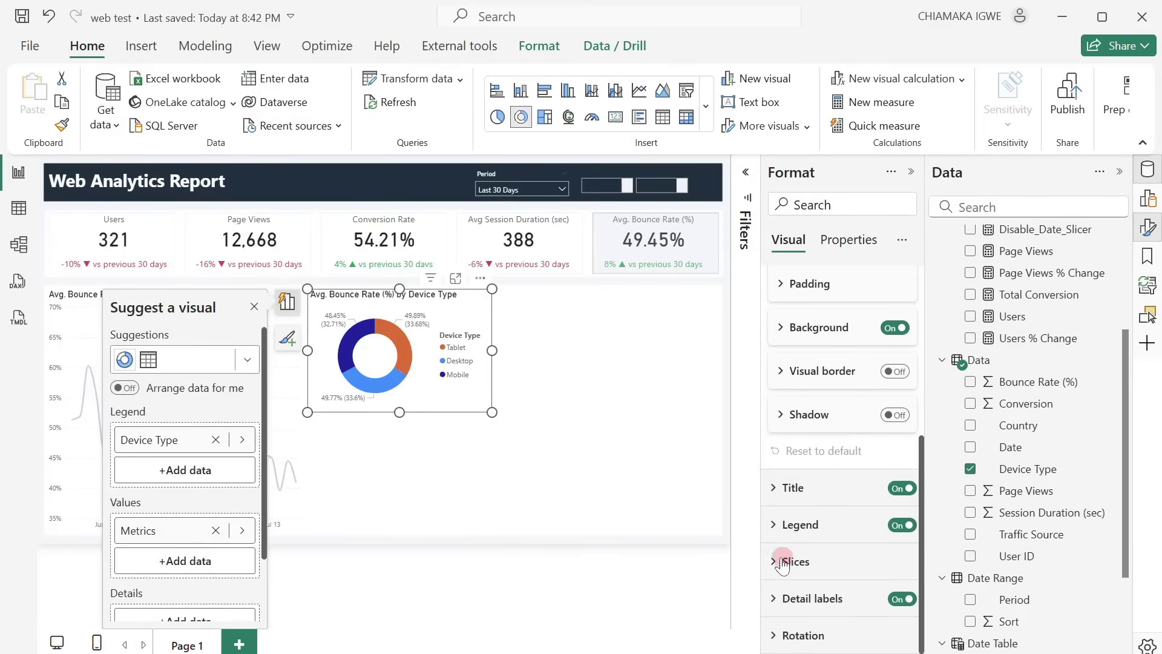
pyautogui.click(780, 561)
pyautogui.scroll(-3, 813, 592)
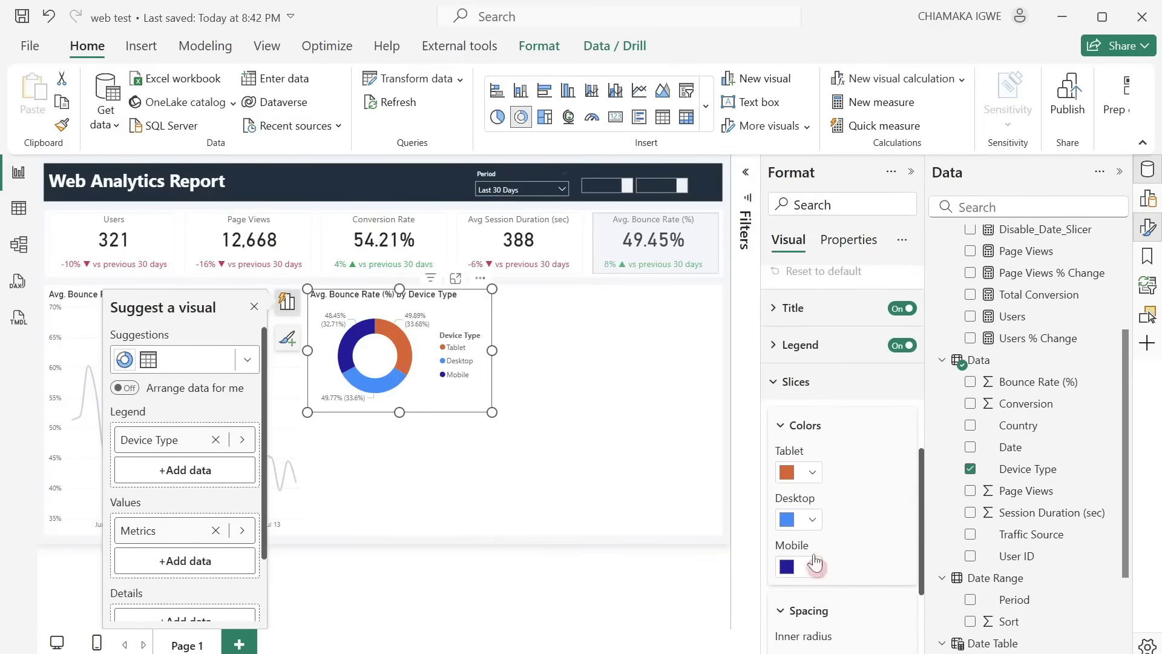
pyautogui.click(809, 474)
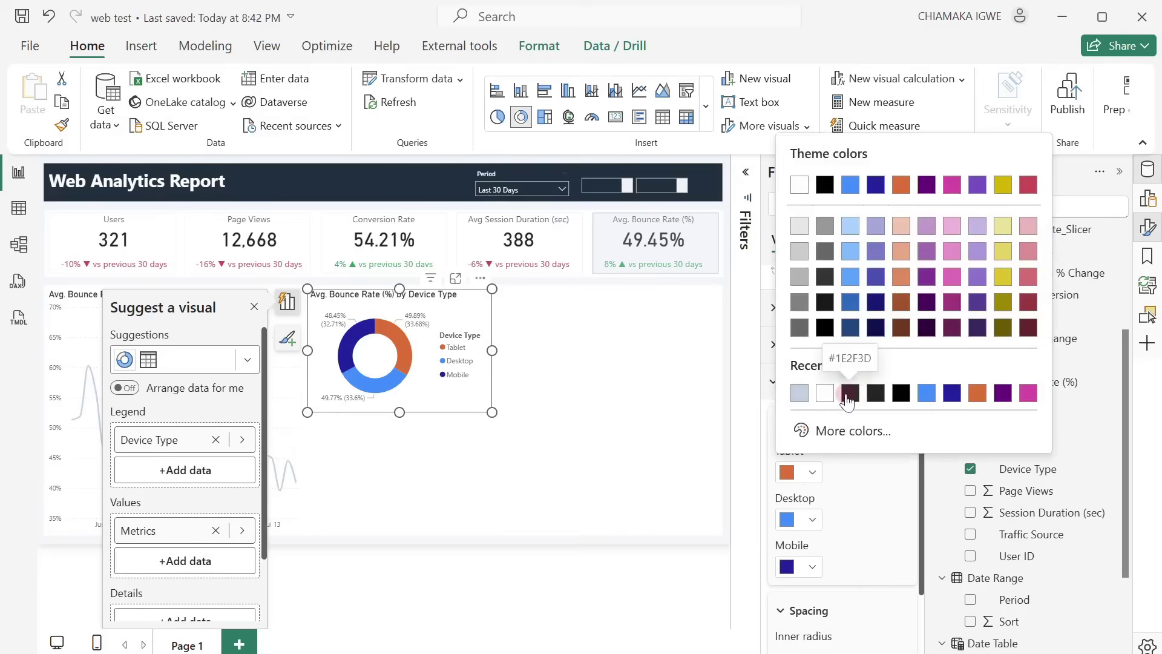
pyautogui.click(847, 394)
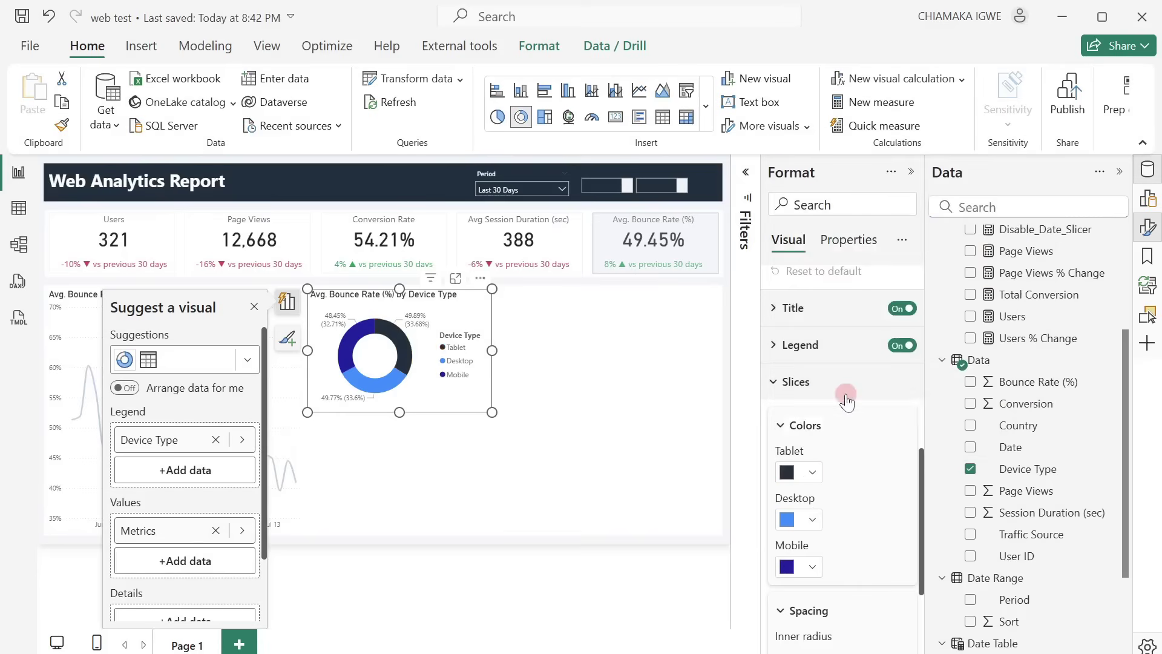
# Step: Set the Desktop slice to the full-strength theme yellow and the Mobile slice to the recent light grey-blue
pyautogui.click(811, 522)
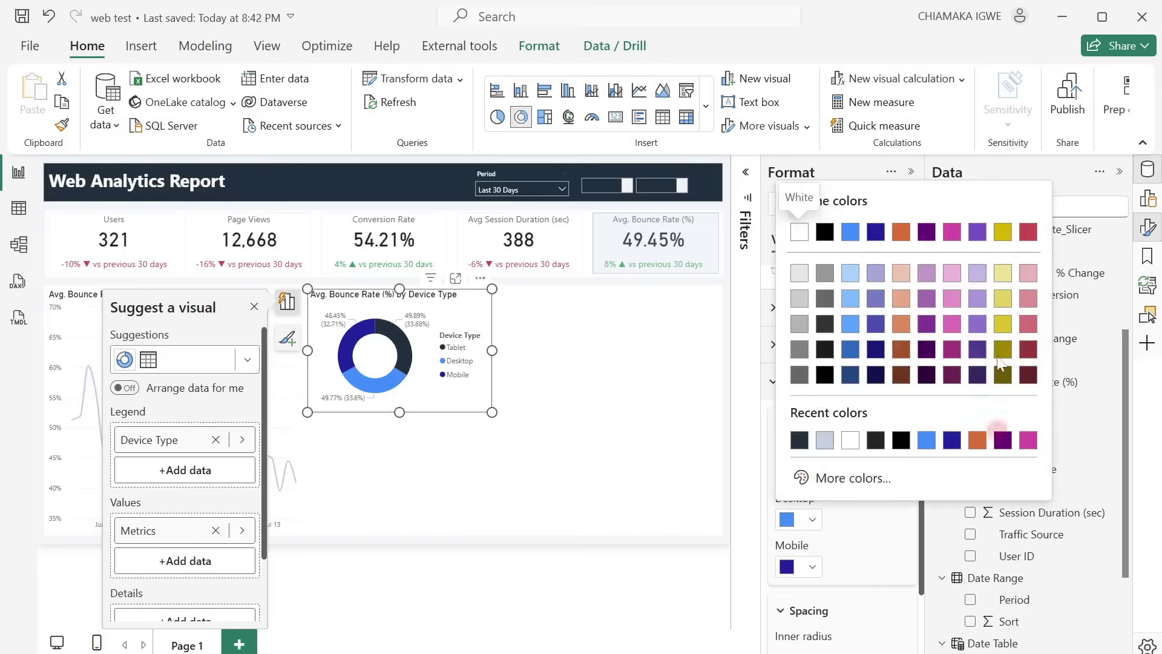
pyautogui.click(1003, 274)
pyautogui.click(811, 521)
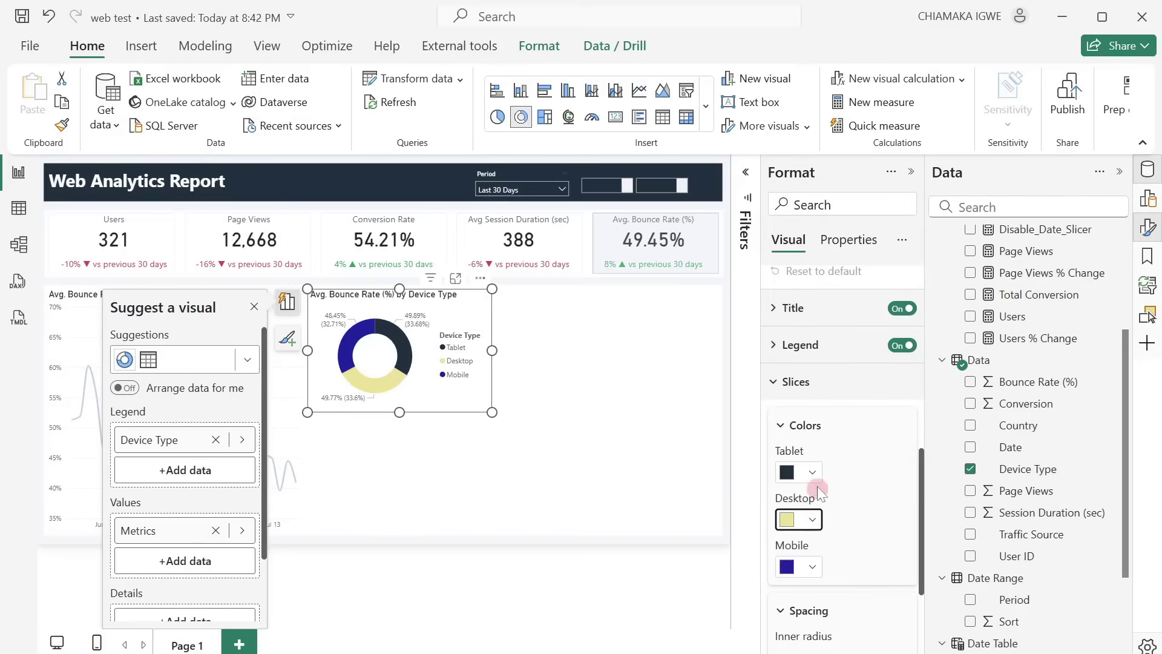
pyautogui.click(813, 522)
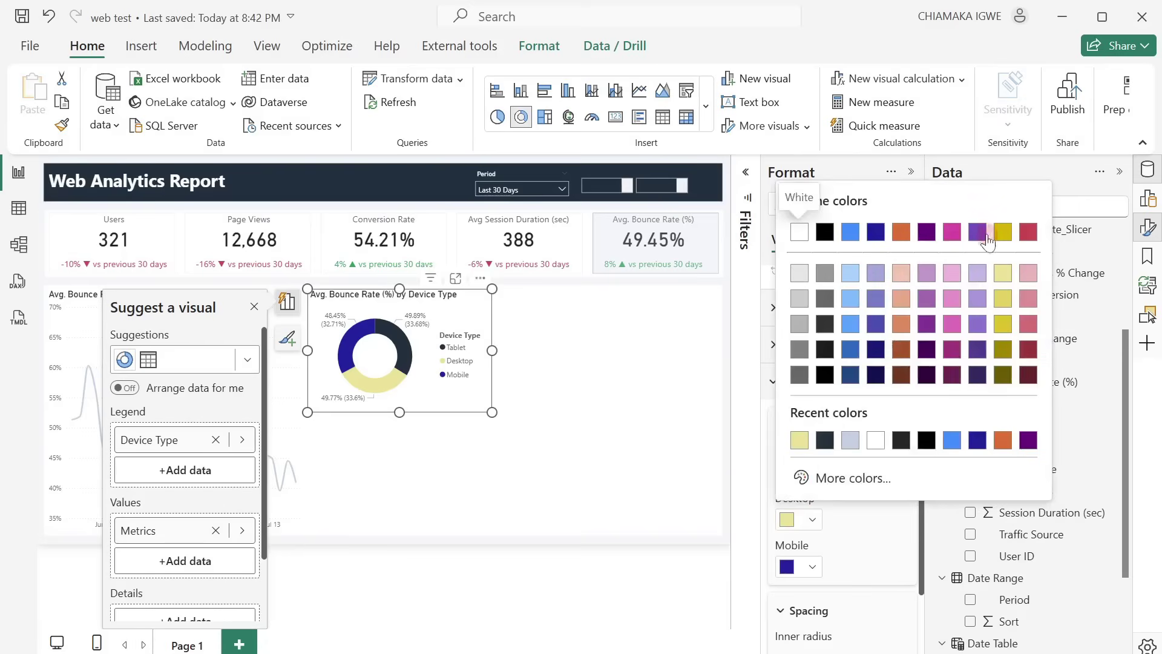
pyautogui.click(1003, 230)
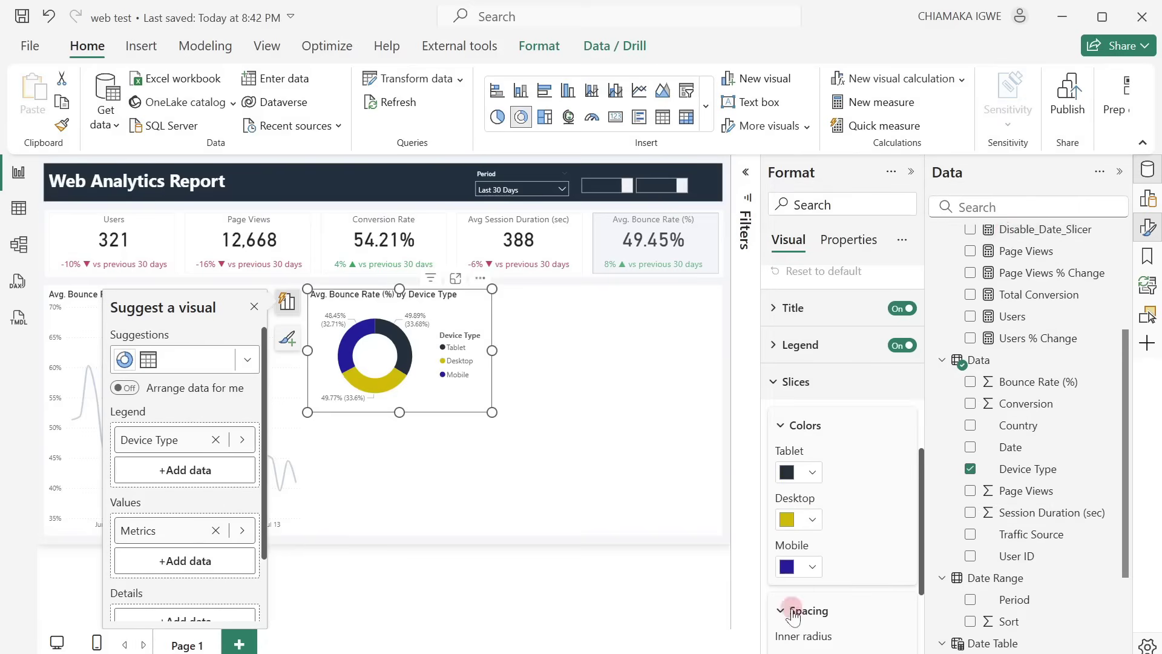
pyautogui.click(807, 572)
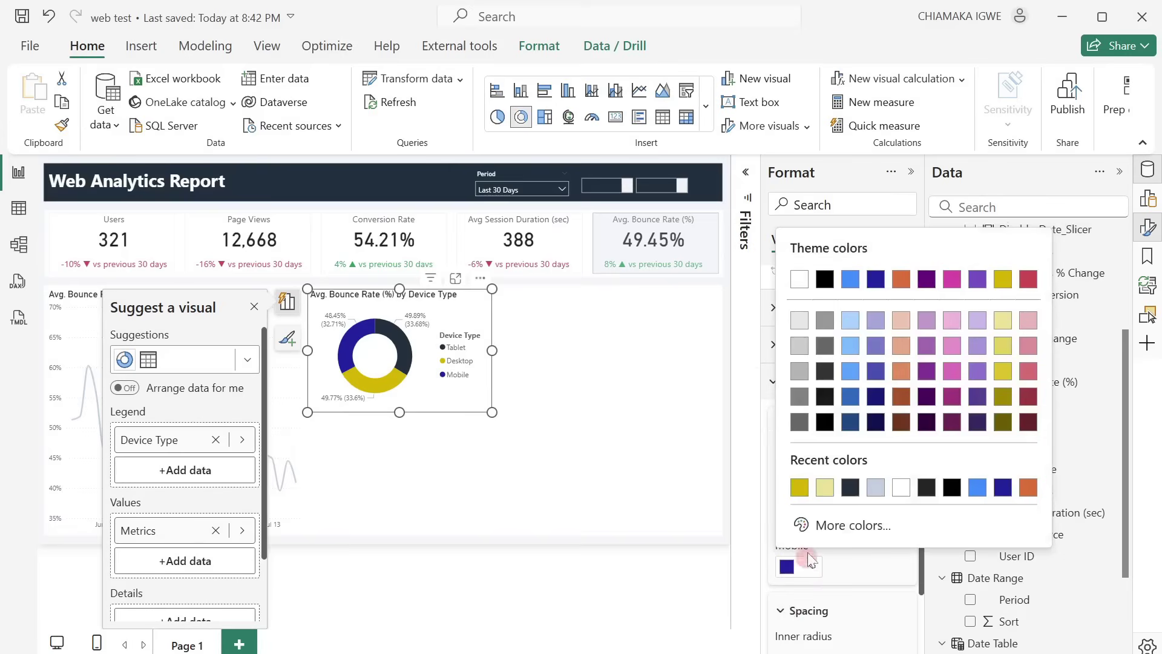
pyautogui.click(874, 488)
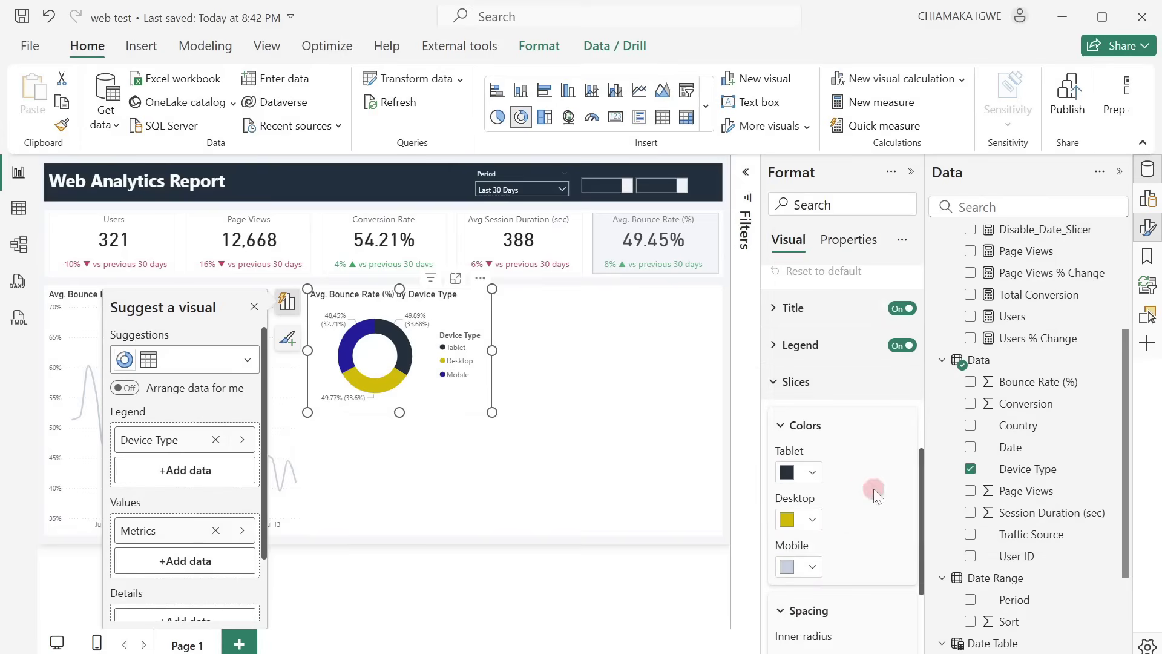
# Step: Dismiss the visual suggestions and turn off the donut chart's background
pyautogui.click(254, 307)
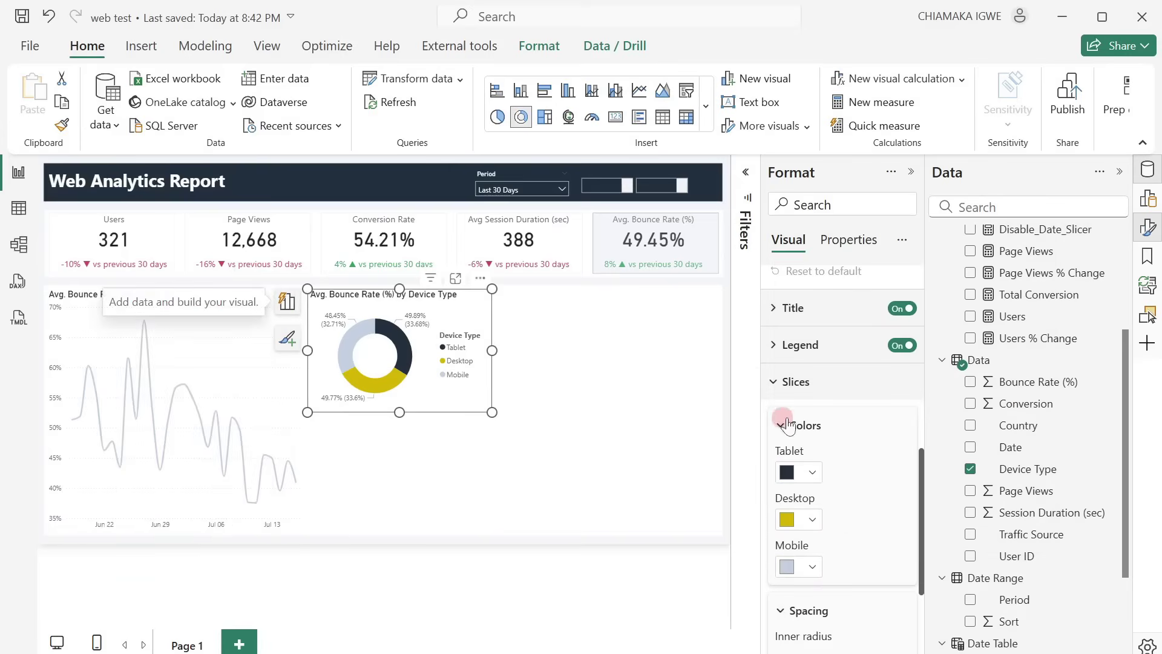
pyautogui.scroll(5, 869, 387)
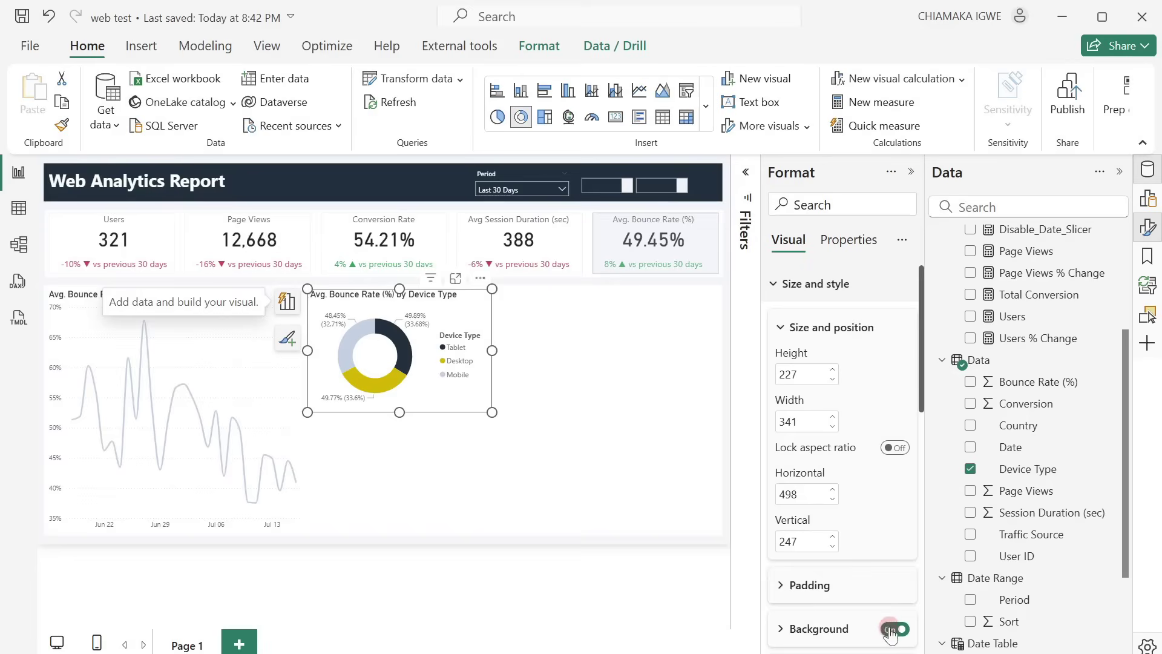
pyautogui.scroll(-8, 889, 633)
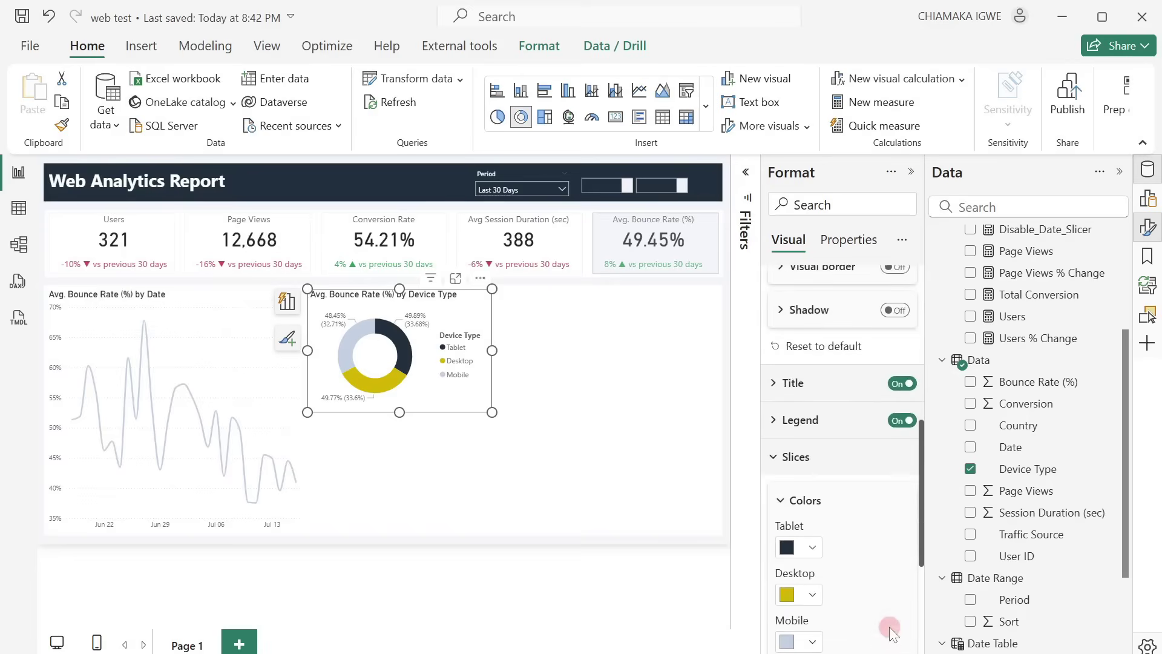
# Step: Turn off the donut chart's legend title and set the legend position to Bottom center
pyautogui.click(779, 357)
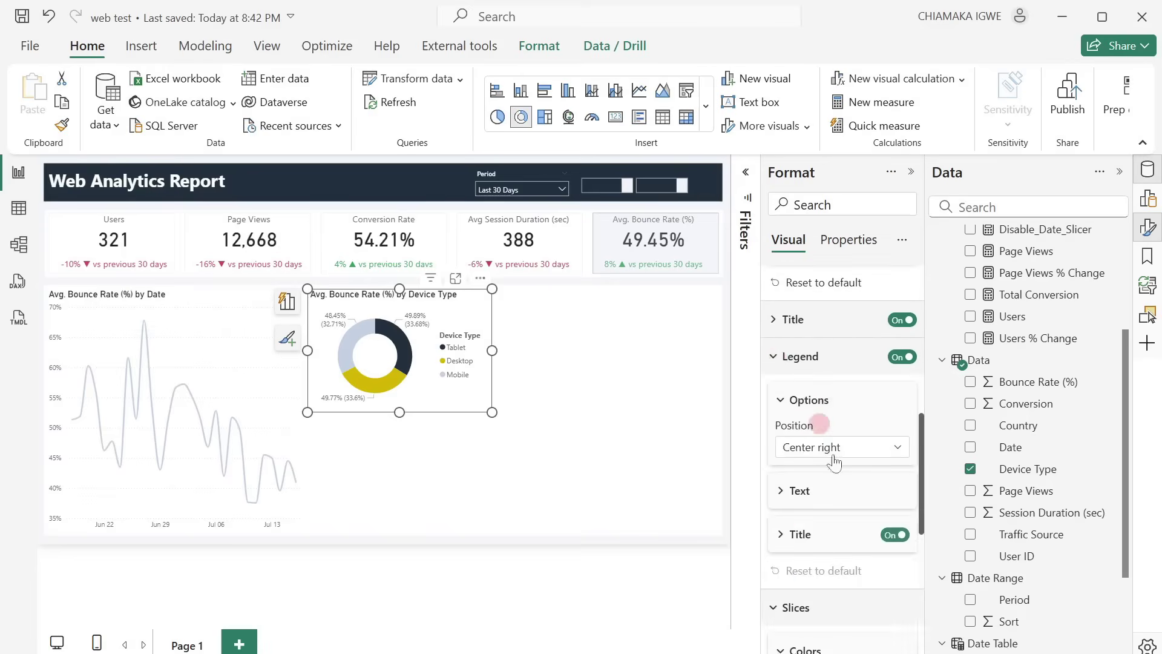
pyautogui.click(894, 534)
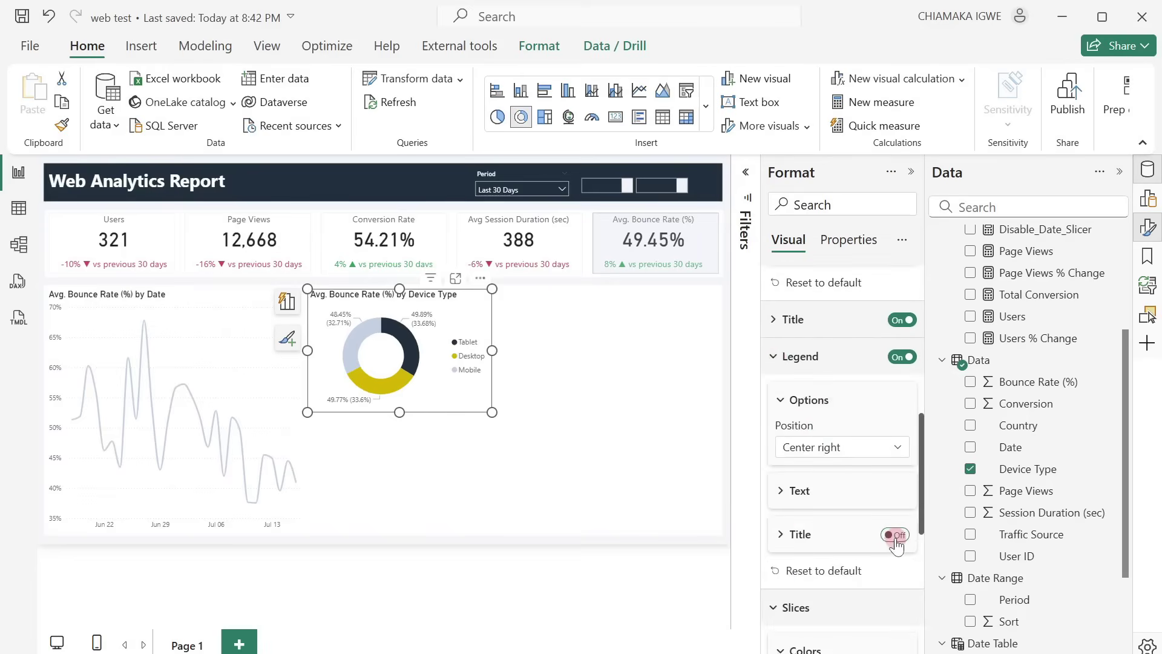
pyautogui.click(856, 448)
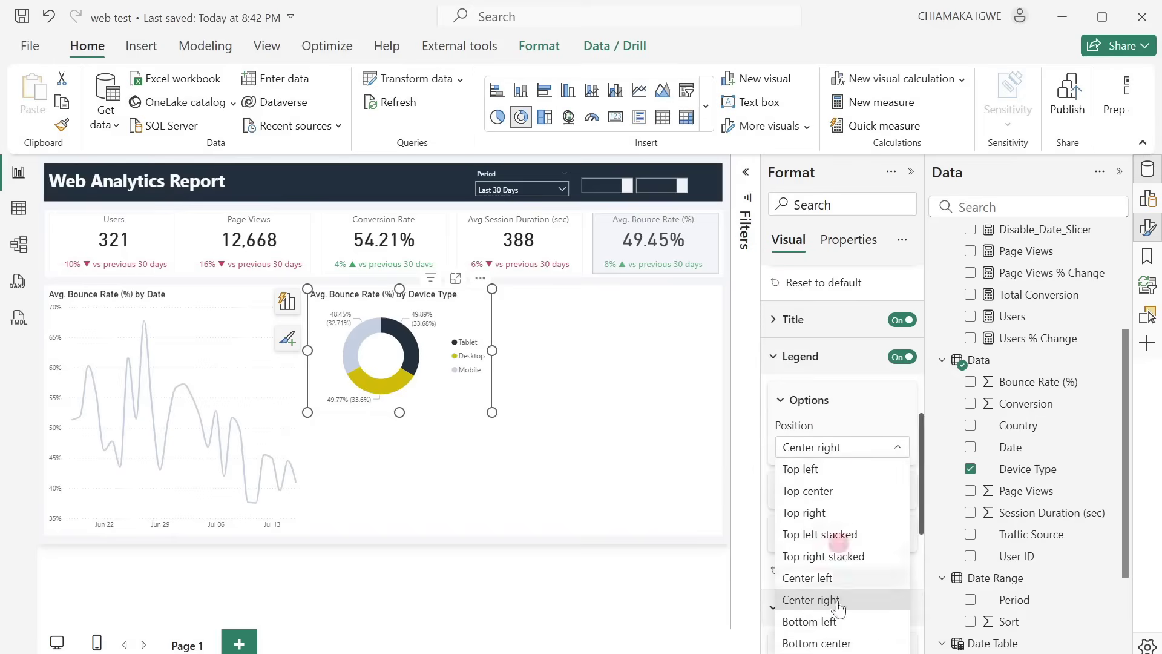
pyautogui.click(840, 645)
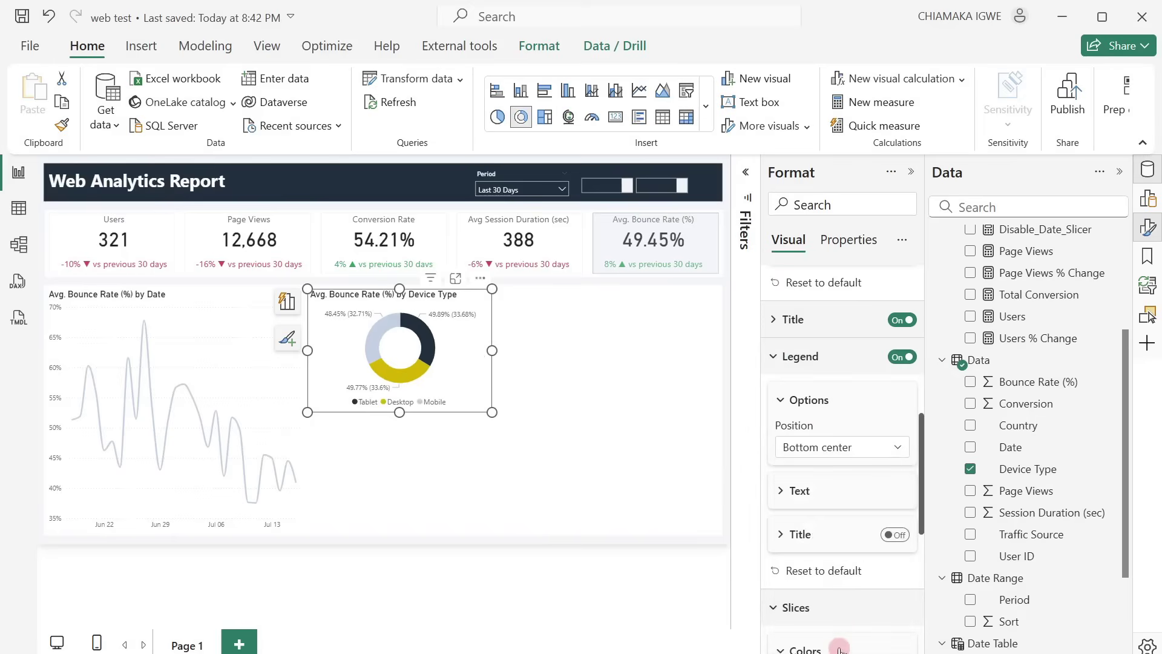
# Step: Set the inner radius of the donut chart's slices to 75%
pyautogui.scroll(-5, 827, 580)
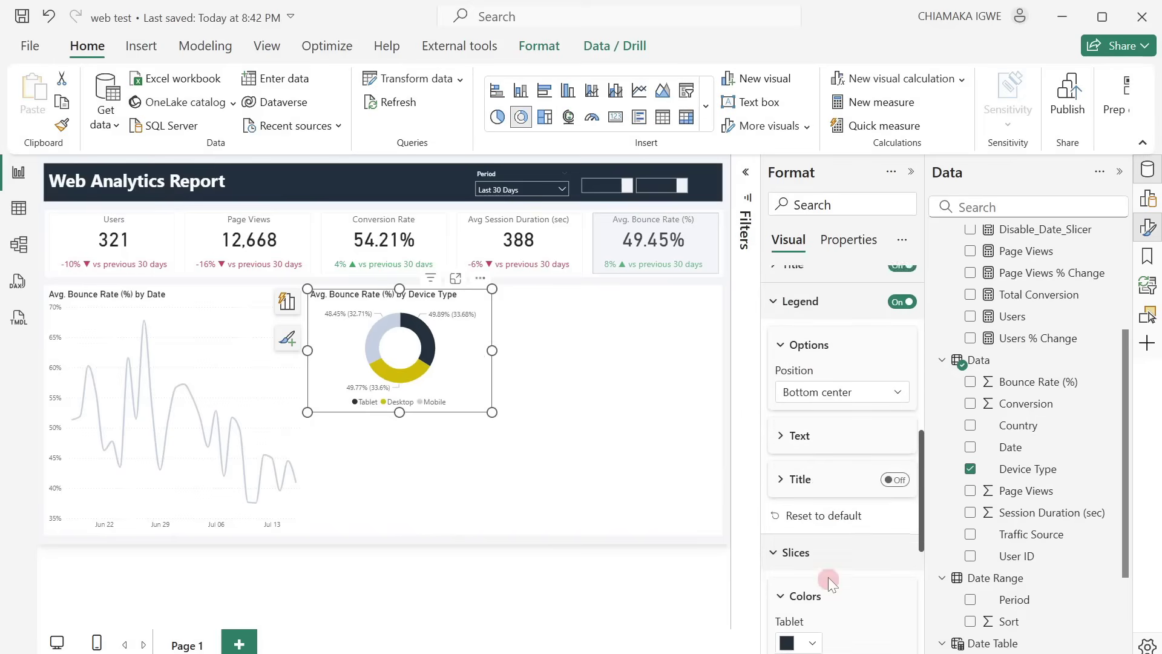
pyautogui.scroll(-2, 828, 576)
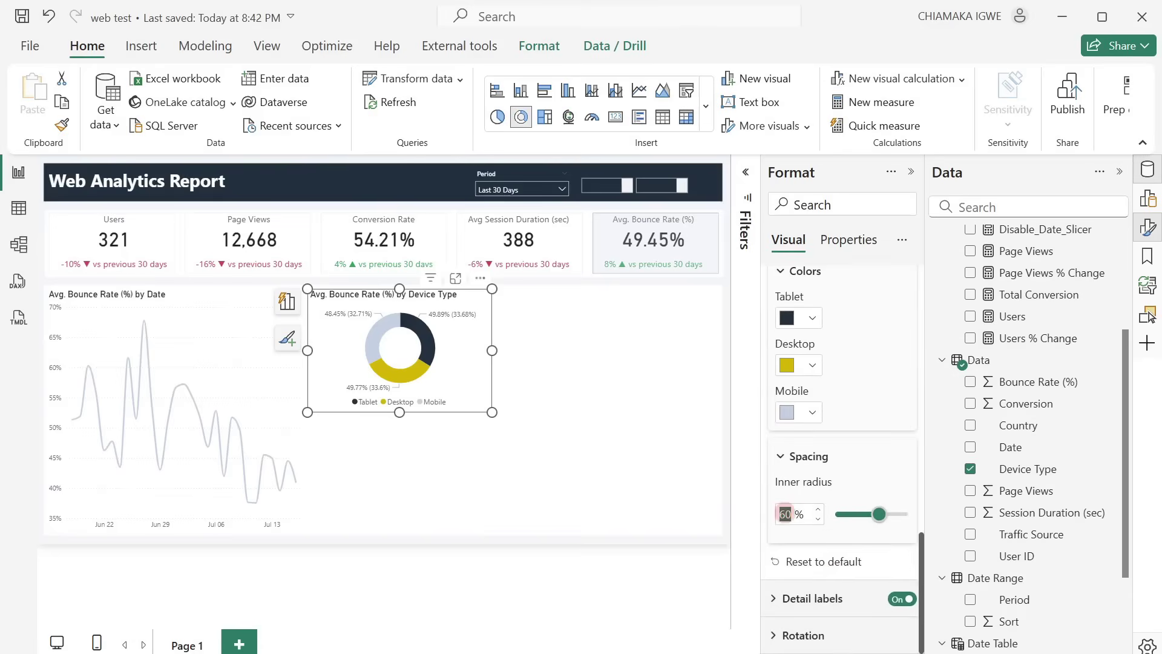
pyautogui.write('75')
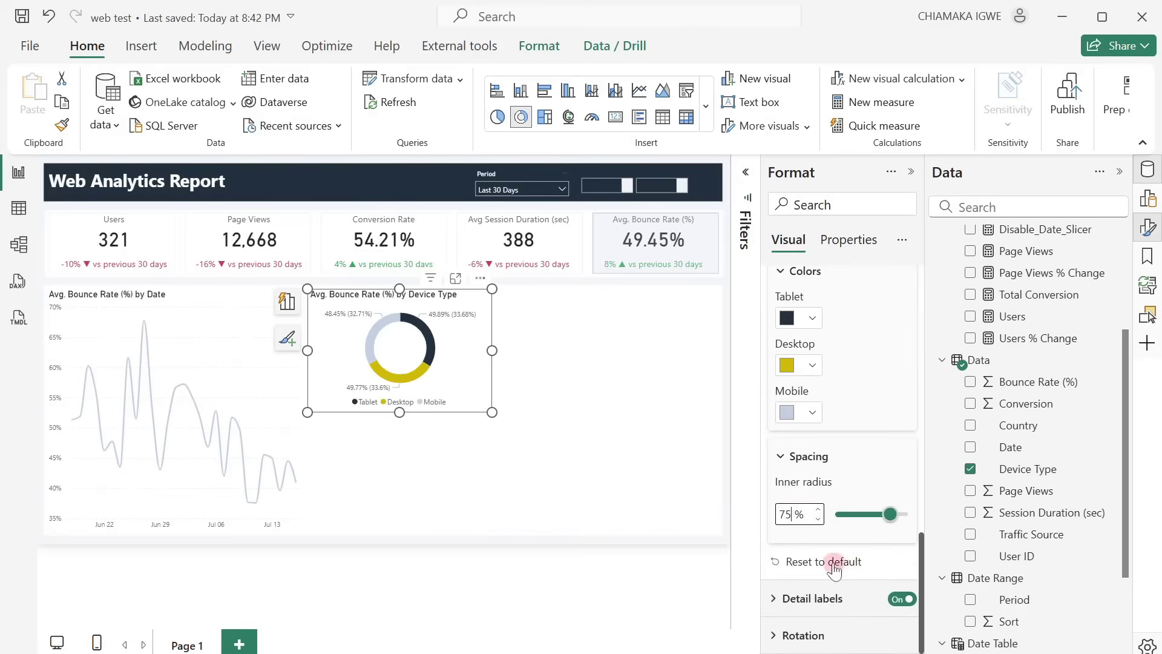
# Step: Set the donut chart's detail label contents to Percent of total and deselect the chart
pyautogui.click(784, 598)
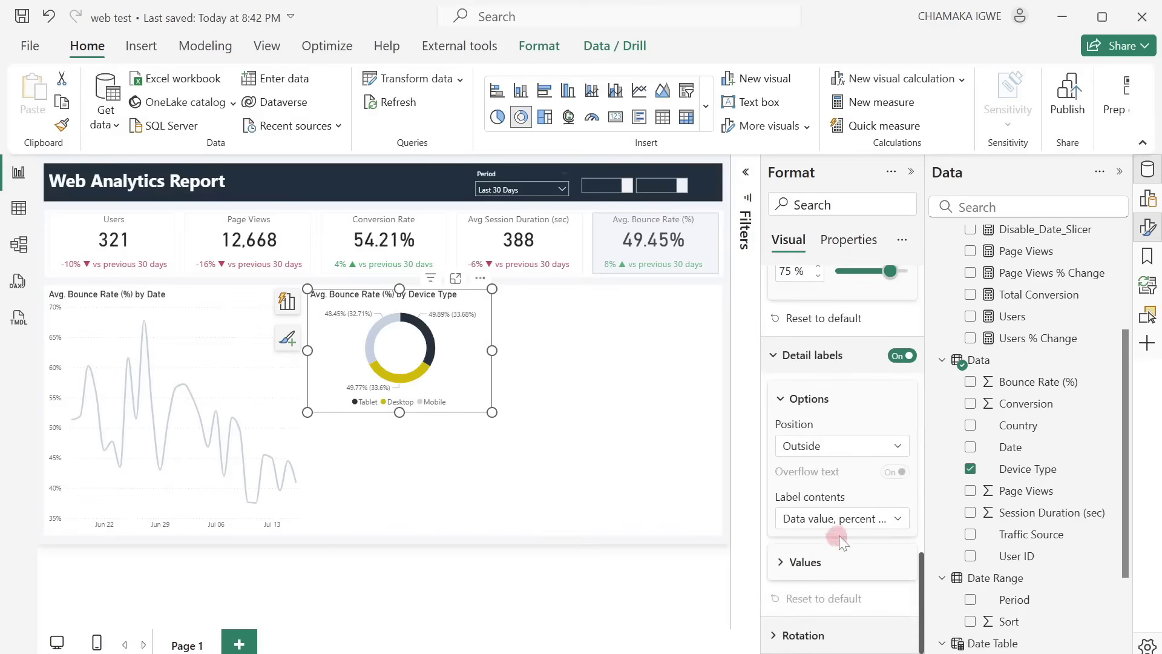
pyautogui.click(844, 519)
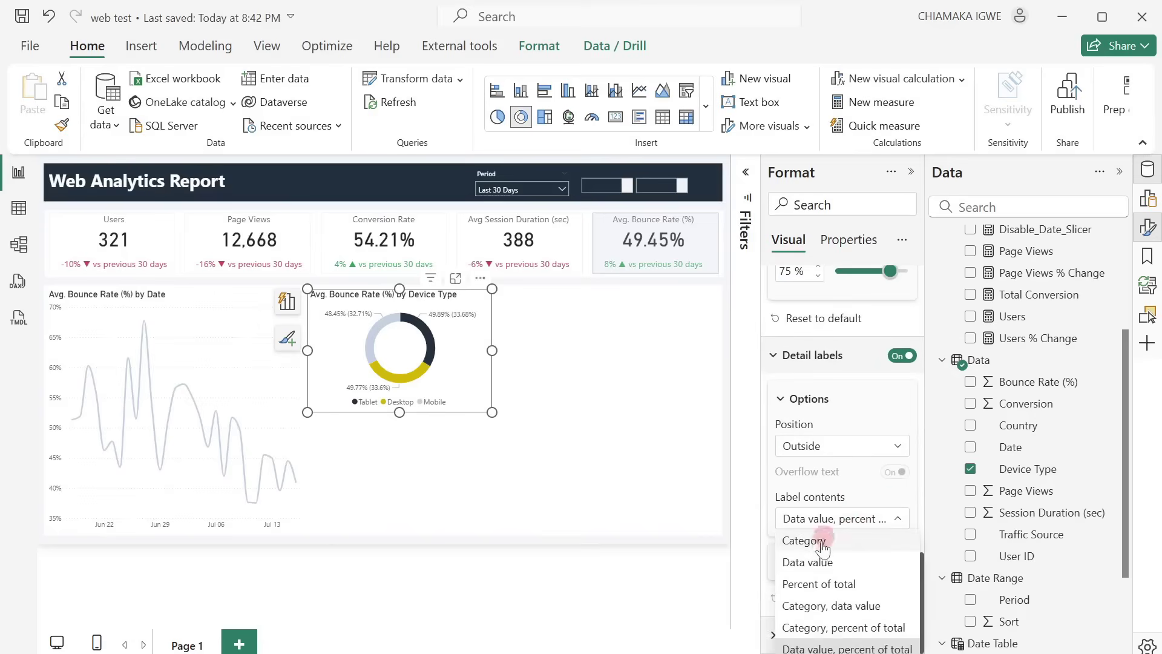
pyautogui.click(849, 584)
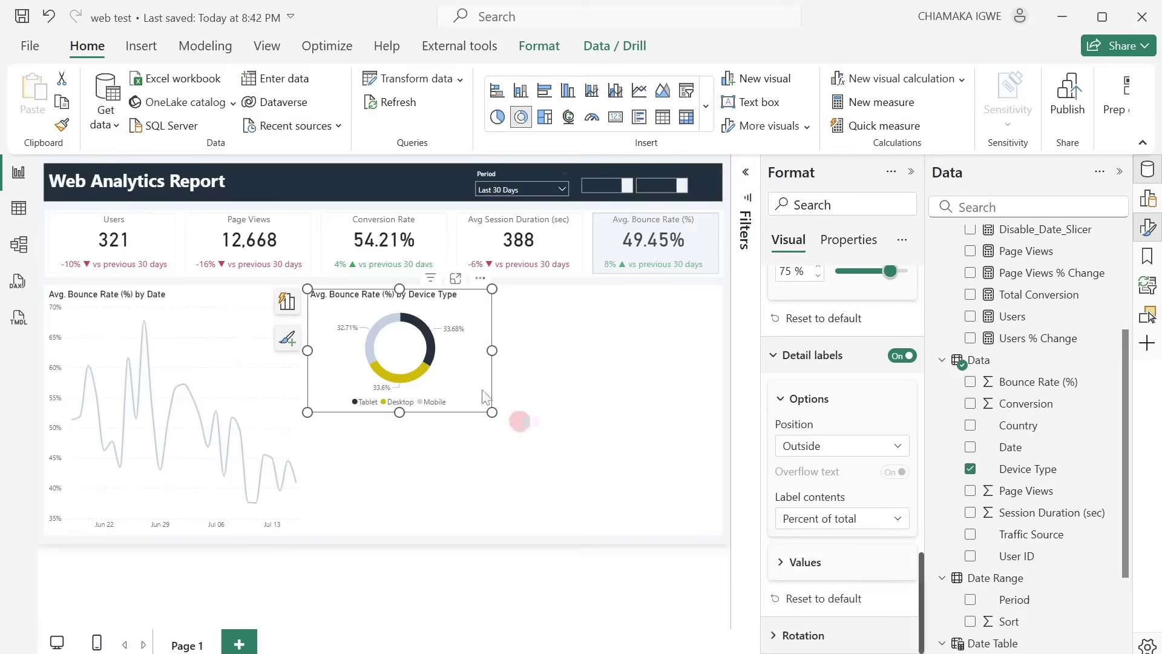
pyautogui.click(565, 400)
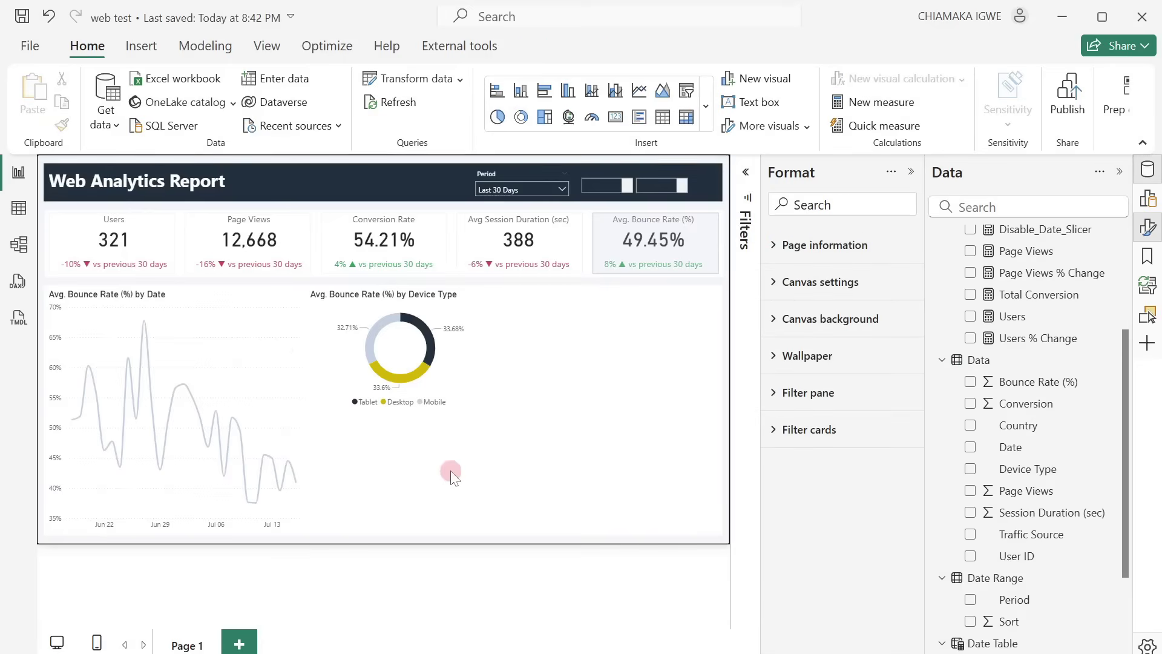
# Step: Shorten the donut chart slightly by raising its lower edge, then deselect it
pyautogui.click(425, 379)
pyautogui.moveTo(400, 413); pyautogui.dragTo(394, 394)
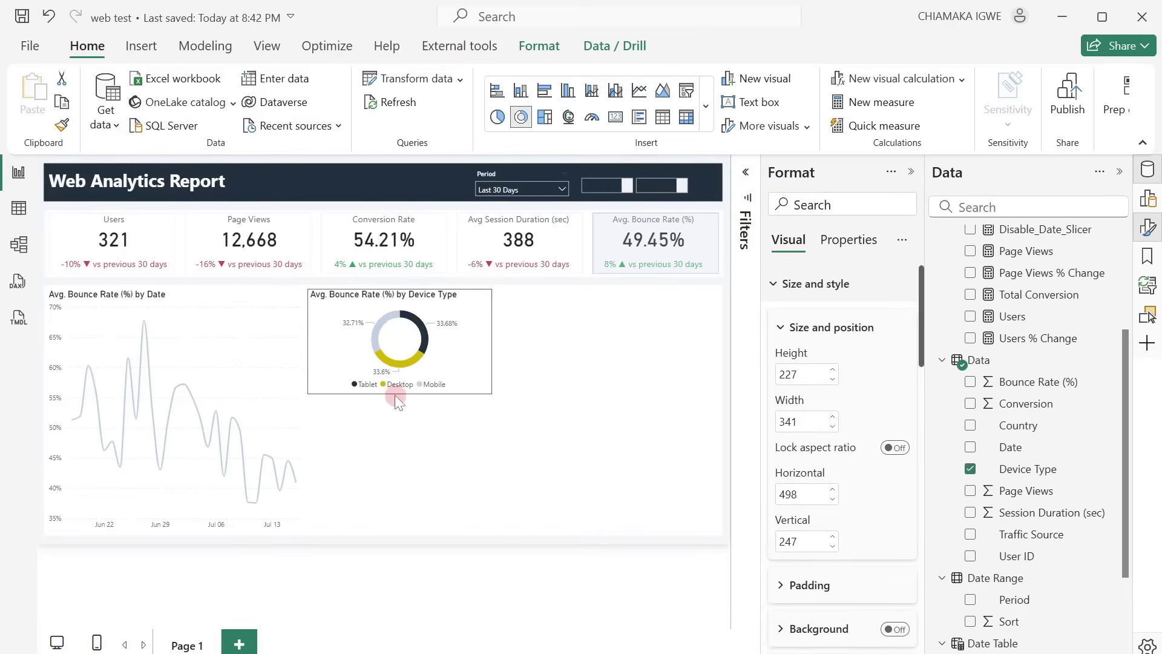
pyautogui.click(404, 447)
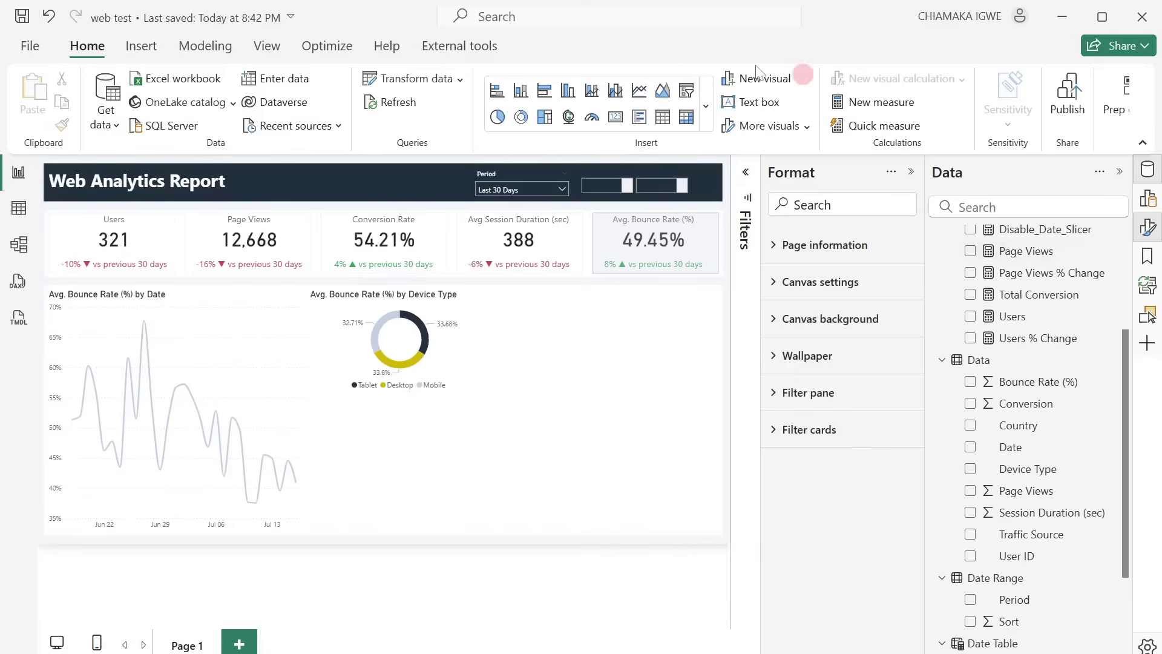
# Step: Add a stacked bar chart below the donut chart with Traffic Source on the Y-axis and the Metrics field parameter on the X-axis
pyautogui.click(498, 91)
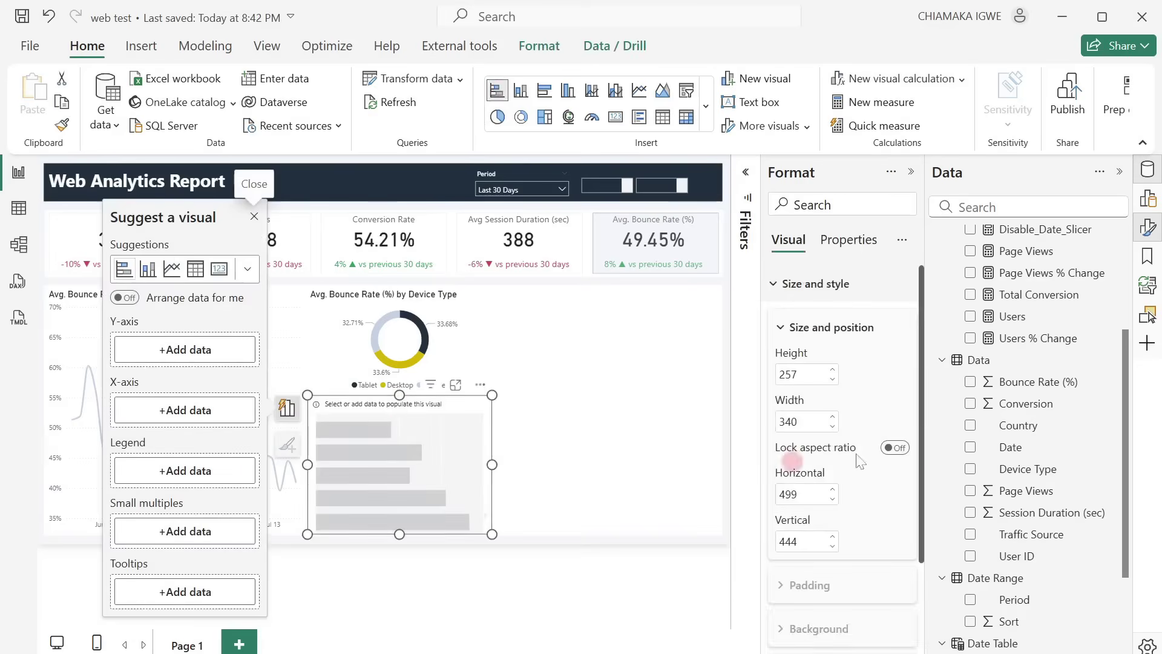
pyautogui.click(970, 534)
pyautogui.scroll(-3, 970, 541)
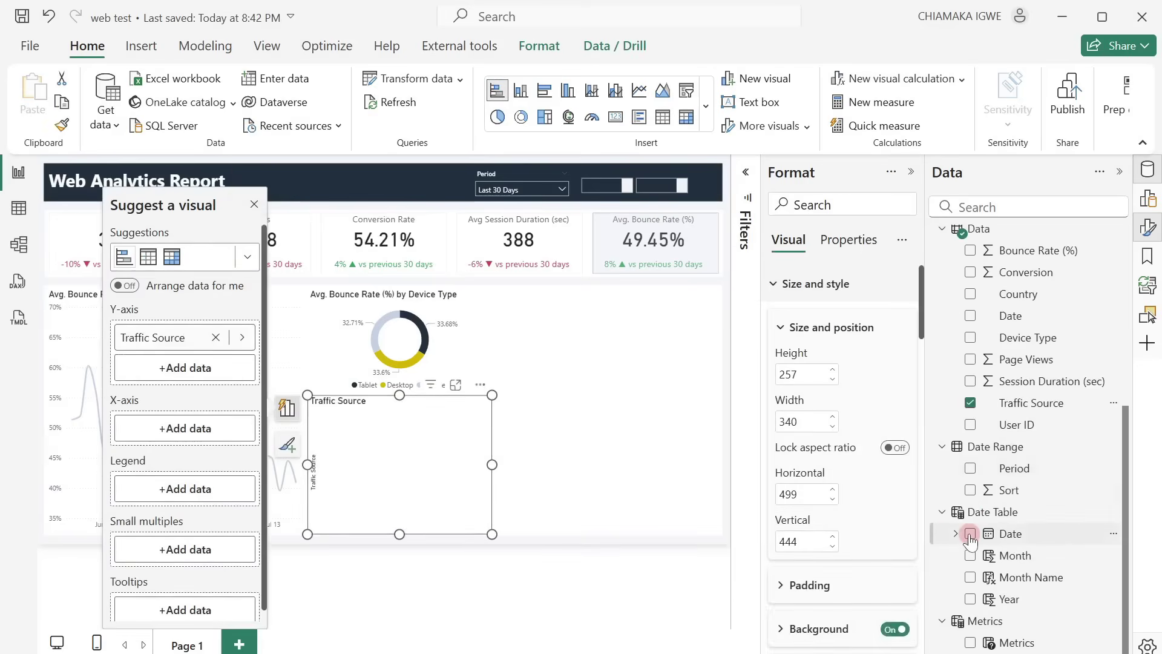
pyautogui.click(970, 642)
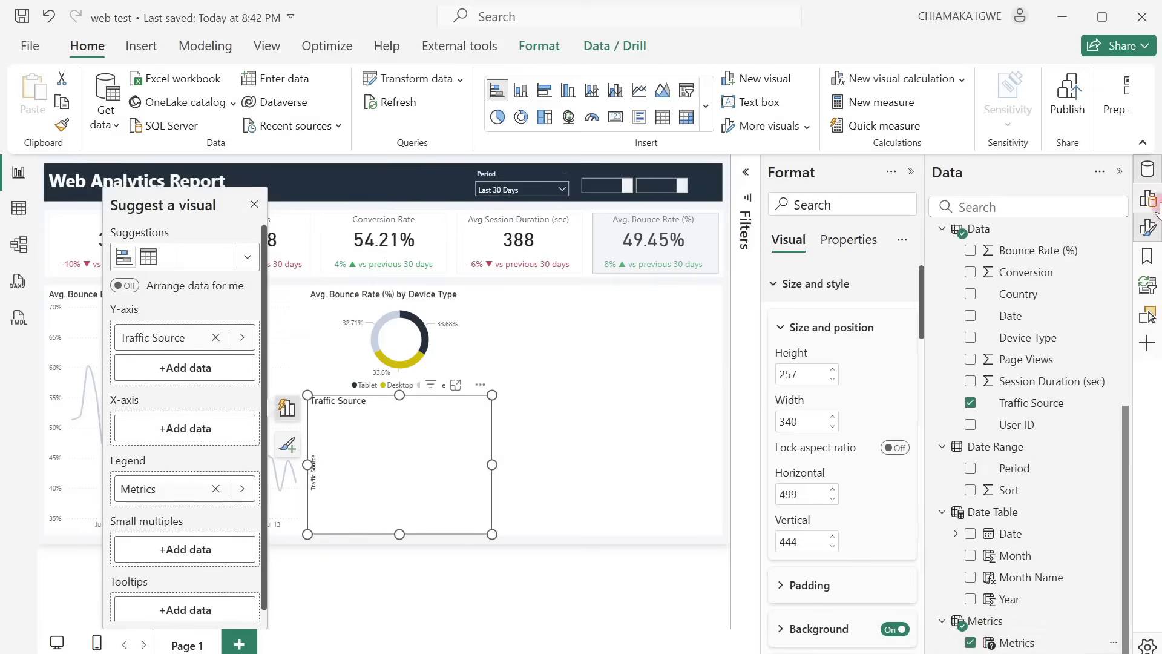
pyautogui.click(1150, 201)
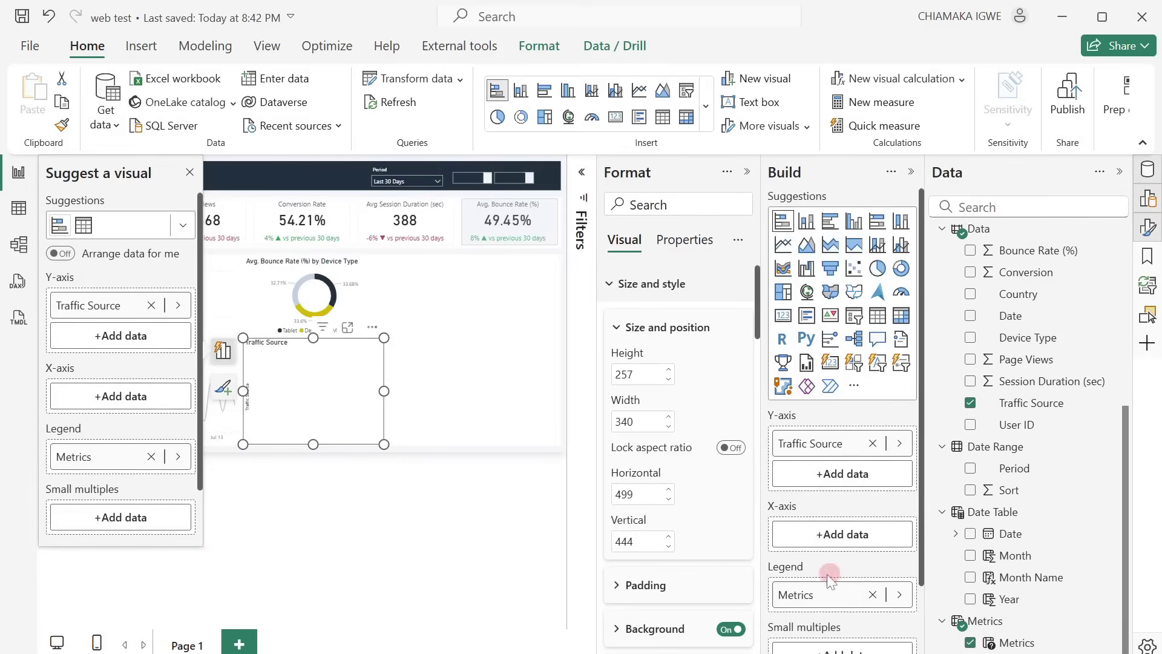
pyautogui.moveTo(805, 594); pyautogui.dragTo(809, 529)
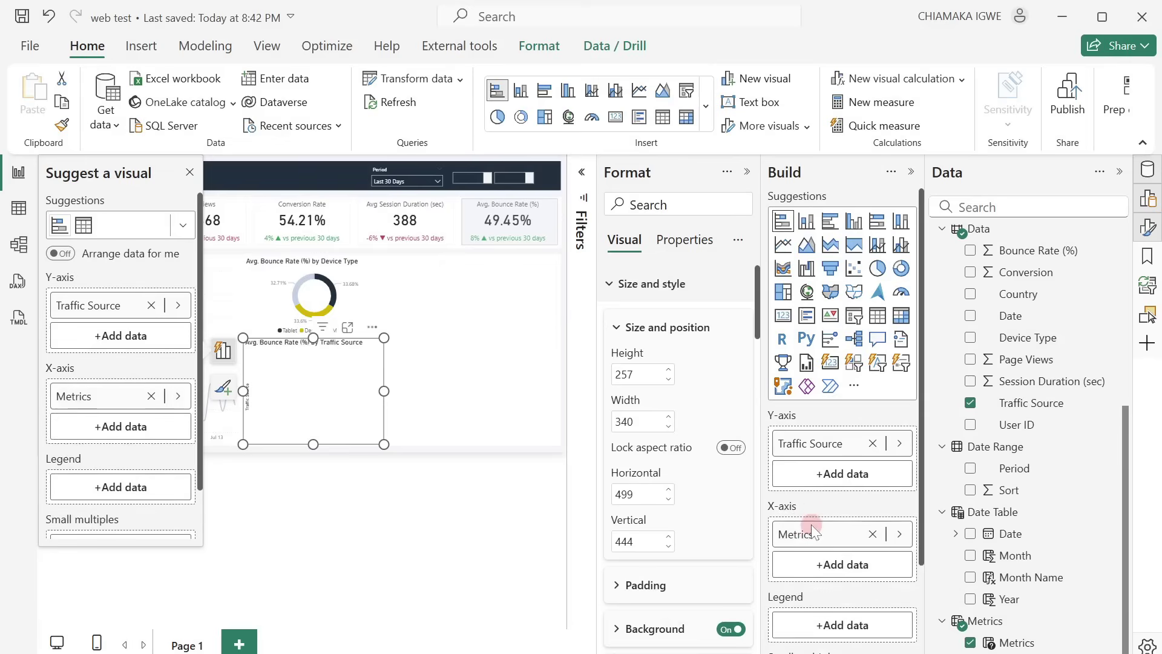
pyautogui.click(909, 173)
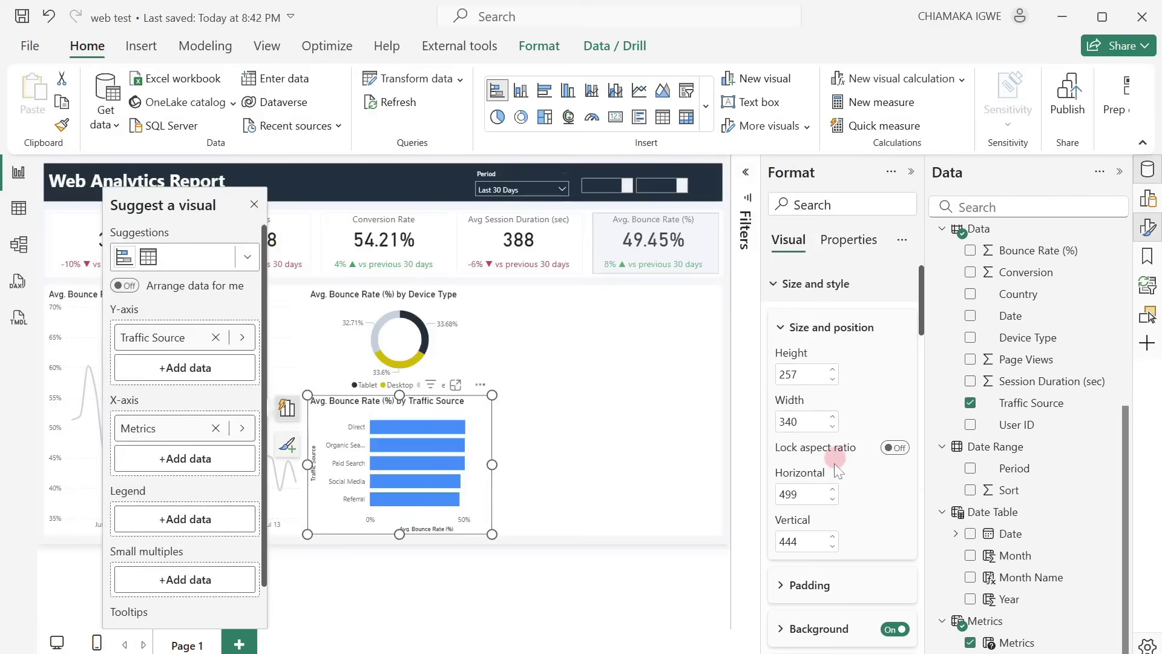
# Step: Turn off the traffic source bar chart's background and its Y-axis title
pyautogui.scroll(-3, 856, 613)
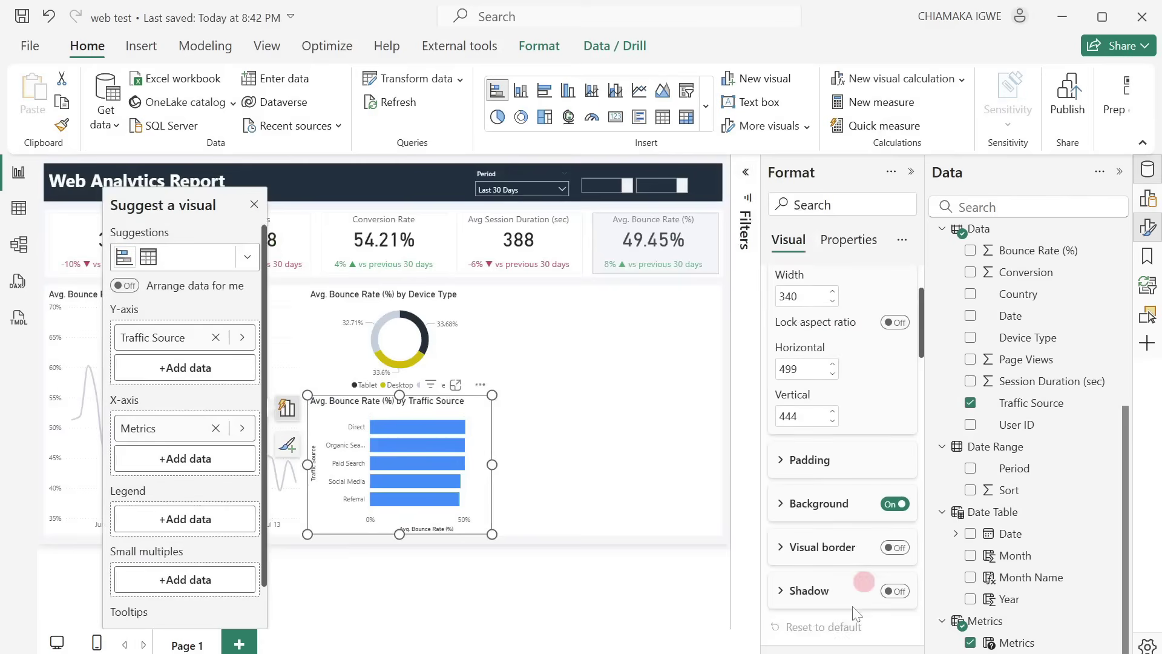
pyautogui.click(888, 513)
pyautogui.scroll(-5, 892, 452)
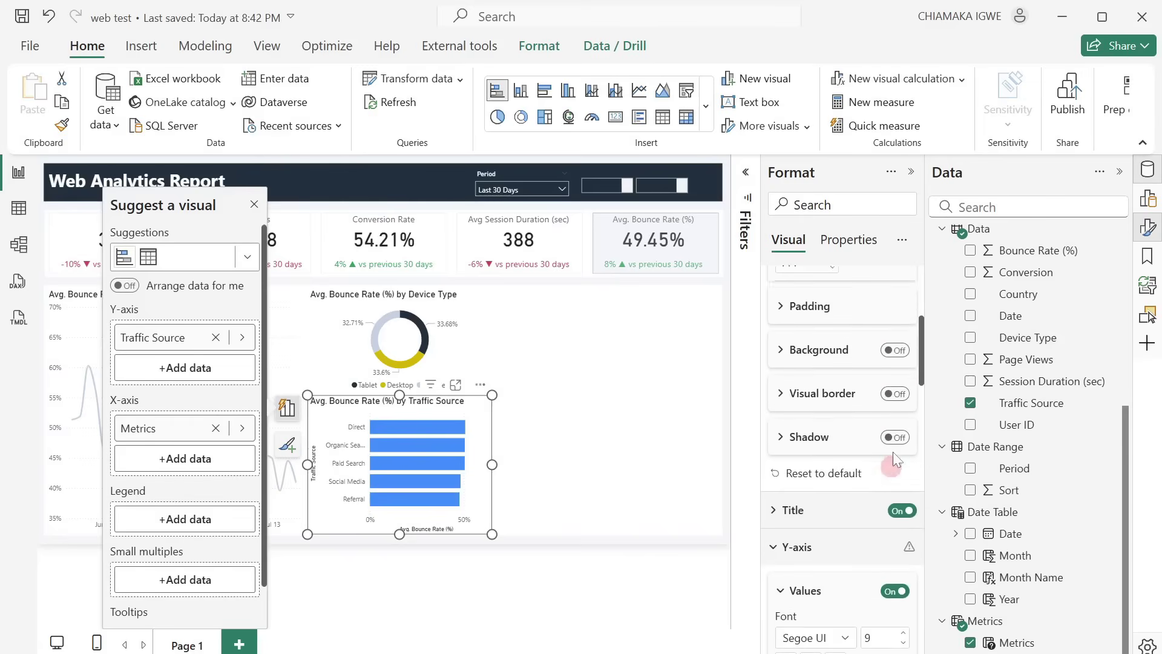
pyautogui.scroll(-2, 891, 458)
pyautogui.scroll(10, 892, 458)
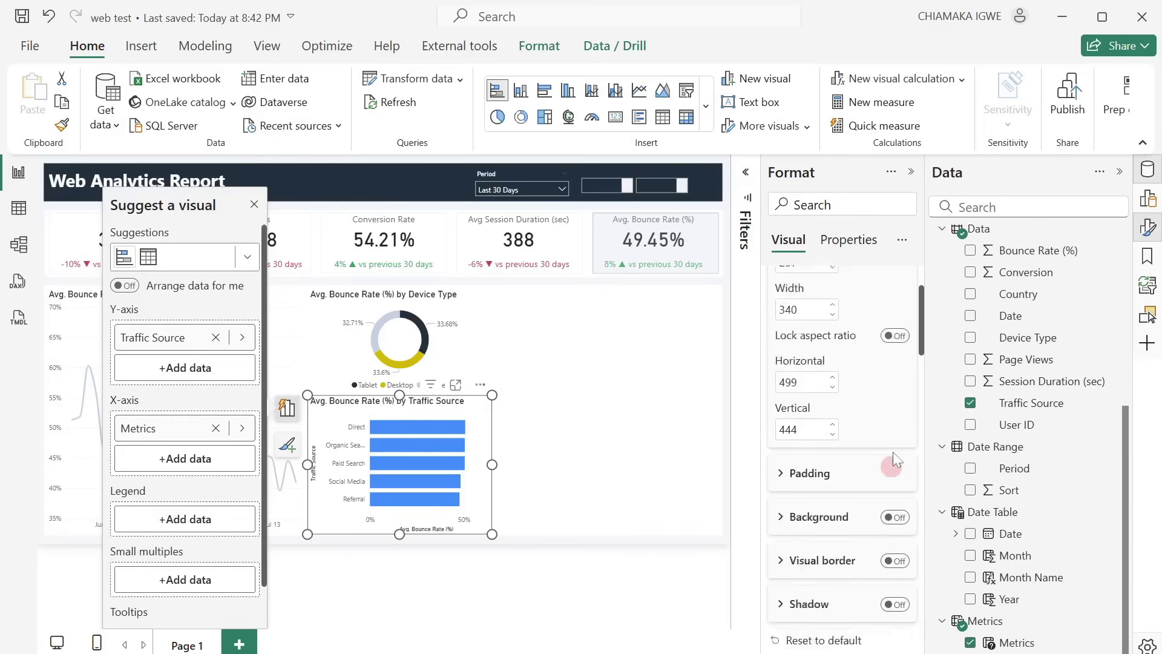
pyautogui.scroll(-3, 891, 459)
pyautogui.scroll(-4, 892, 454)
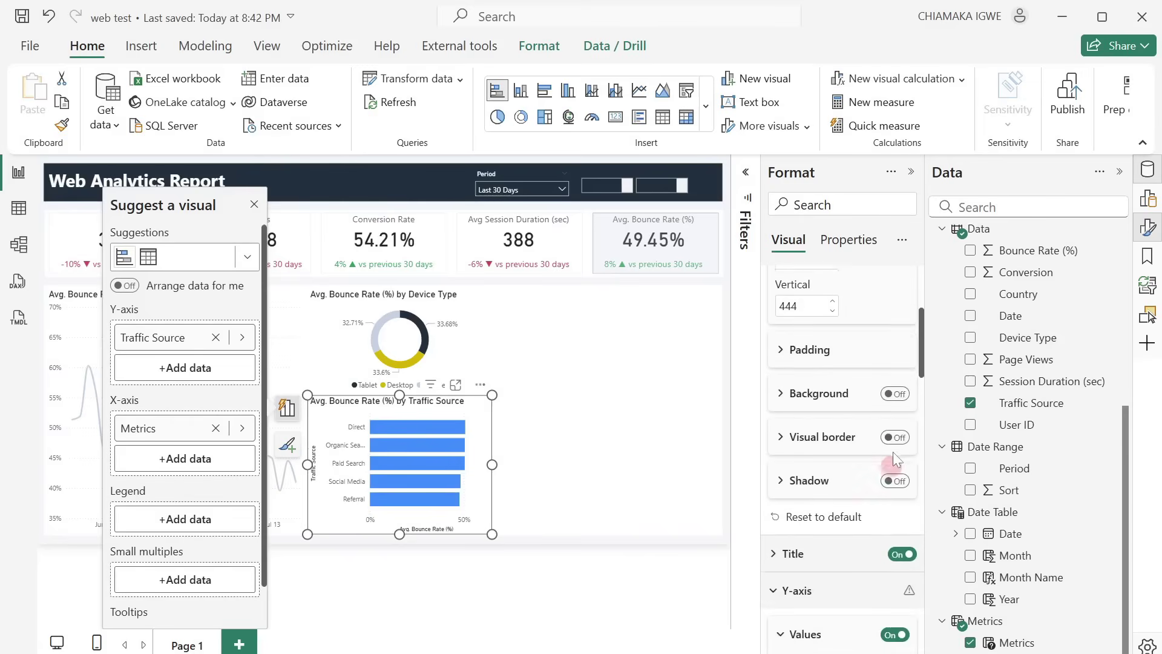
pyautogui.scroll(3, 893, 458)
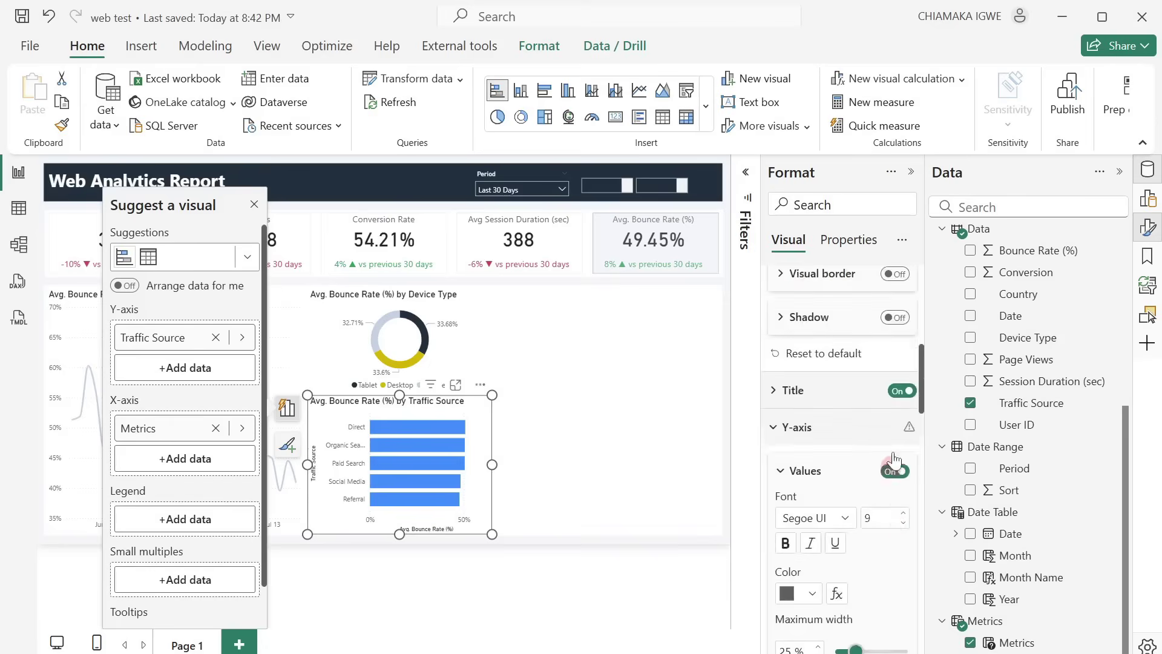
pyautogui.scroll(-2, 893, 458)
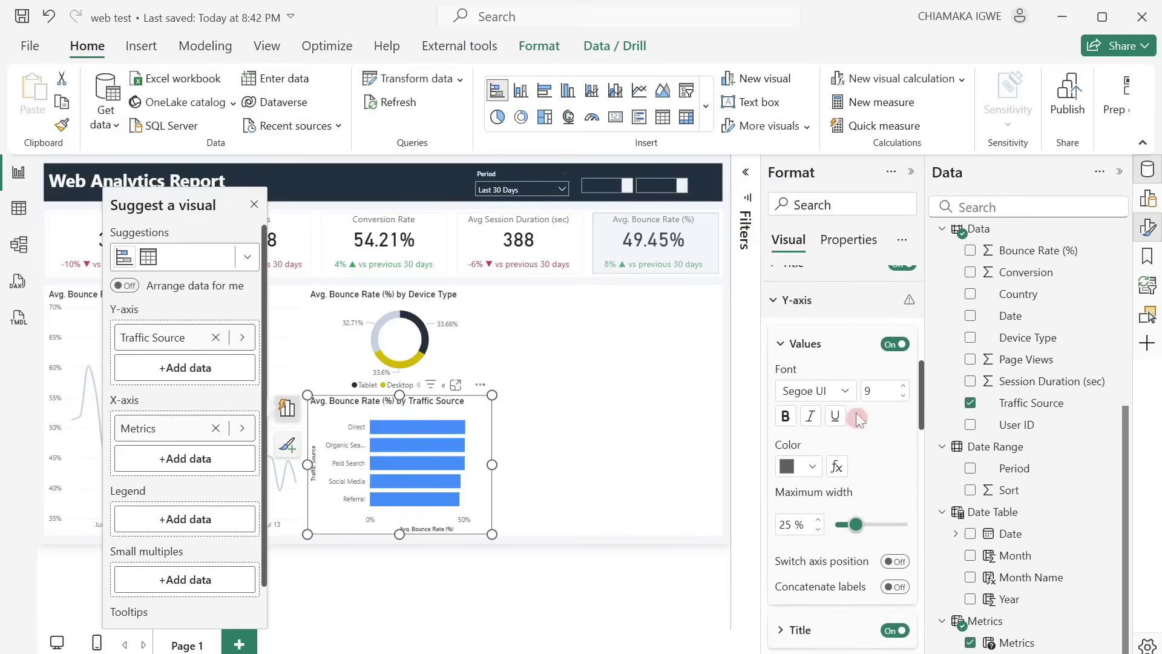
pyautogui.click(889, 630)
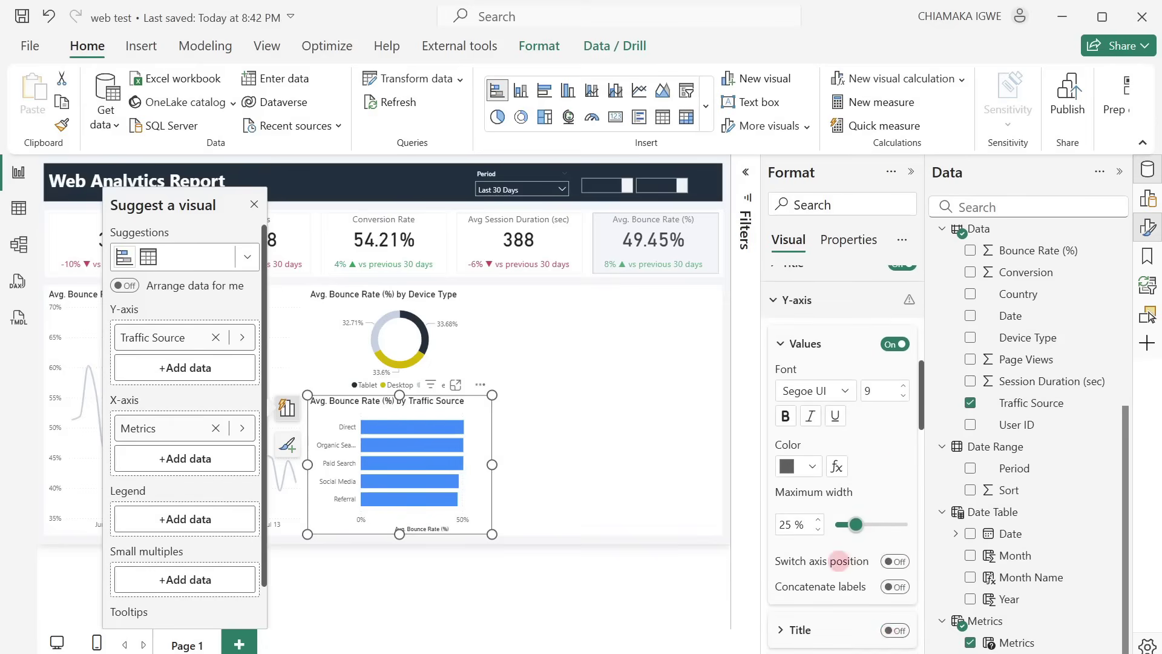
# Step: Set the maximum width of the bar chart's Y-axis values to 32%
pyautogui.click(785, 524)
pyautogui.scroll(-2, 812, 555)
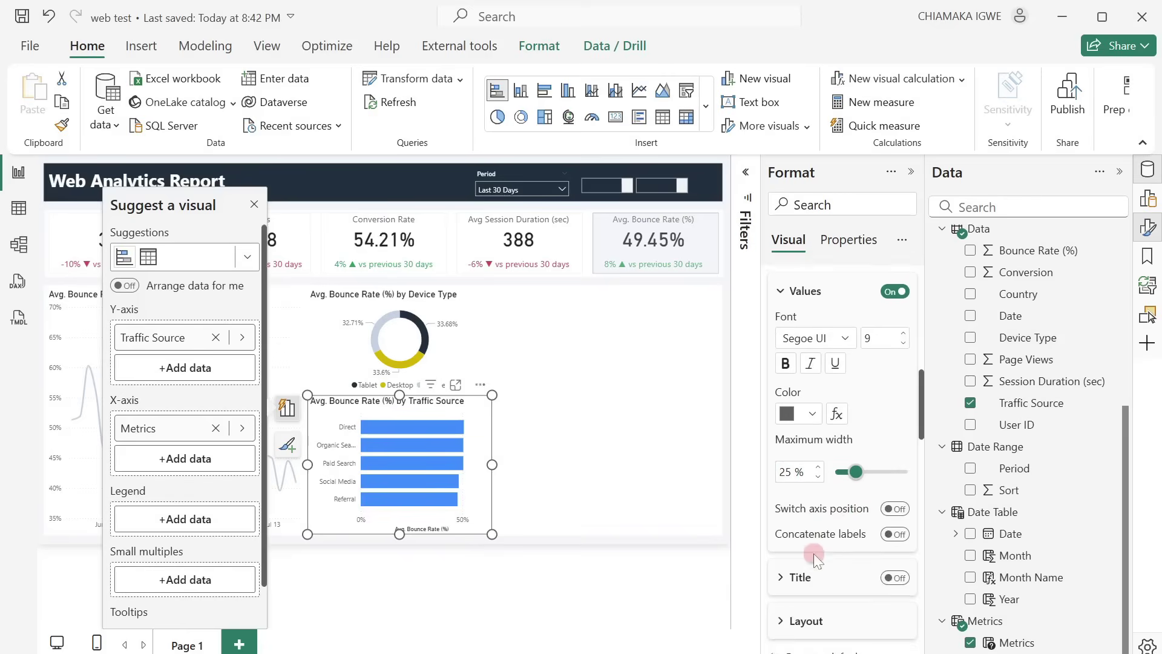
pyautogui.scroll(3, 812, 538)
pyautogui.scroll(-2, 814, 557)
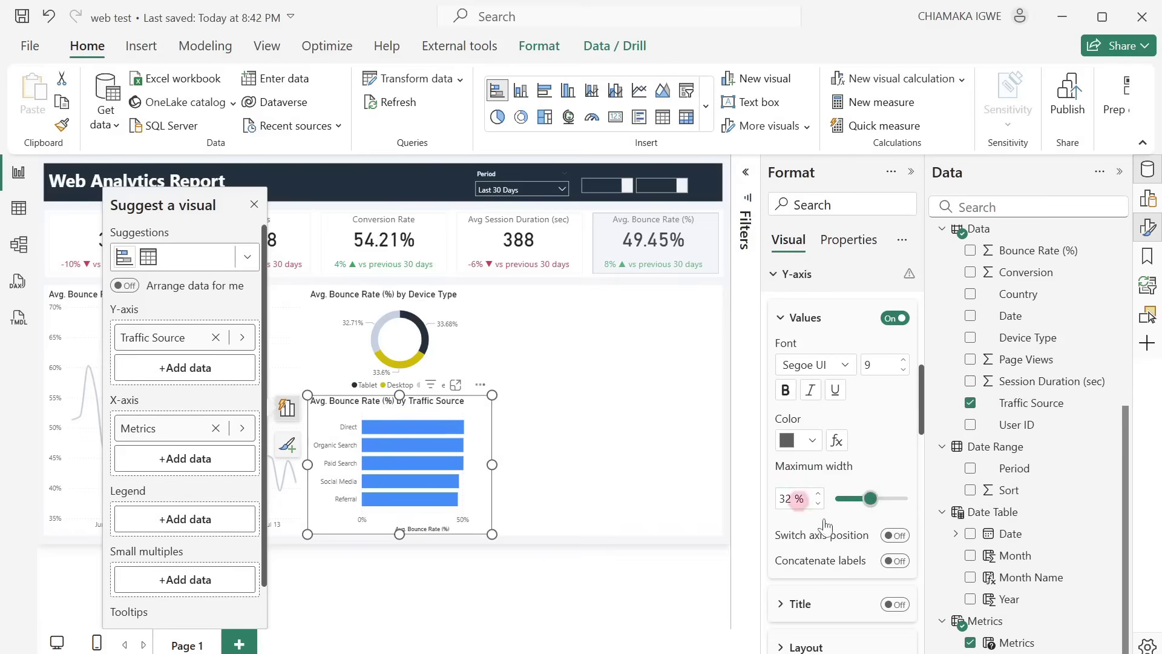
# Step: Turn off the X-axis title and the X-axis values of the traffic source bar chart
pyautogui.scroll(-6, 872, 560)
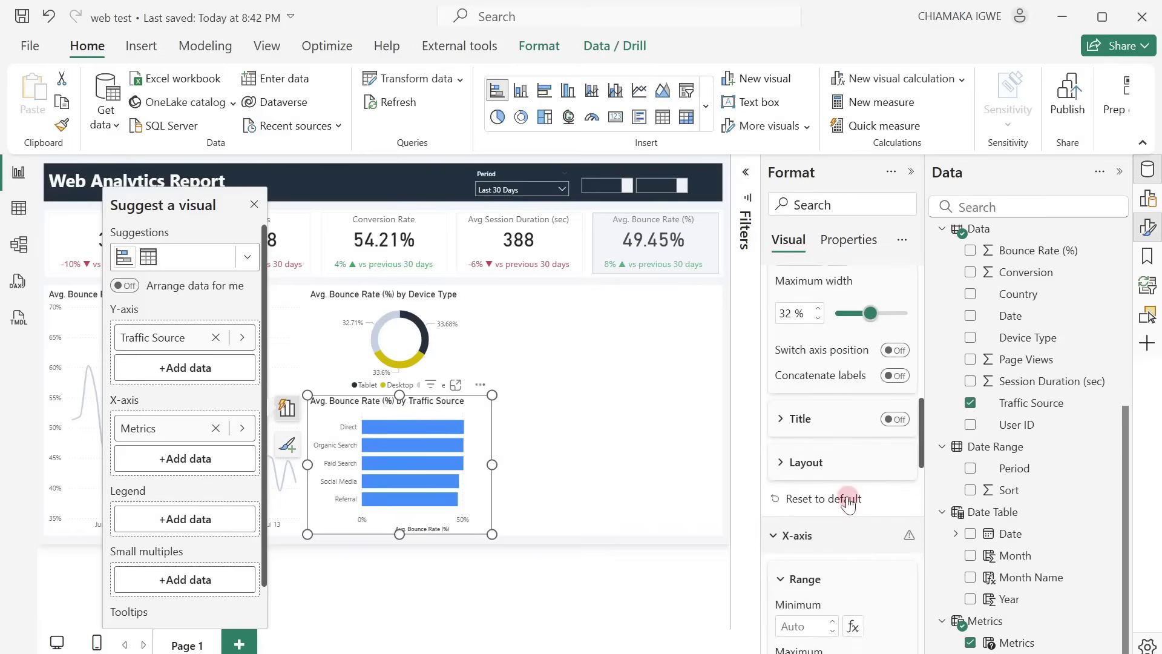
pyautogui.click(776, 466)
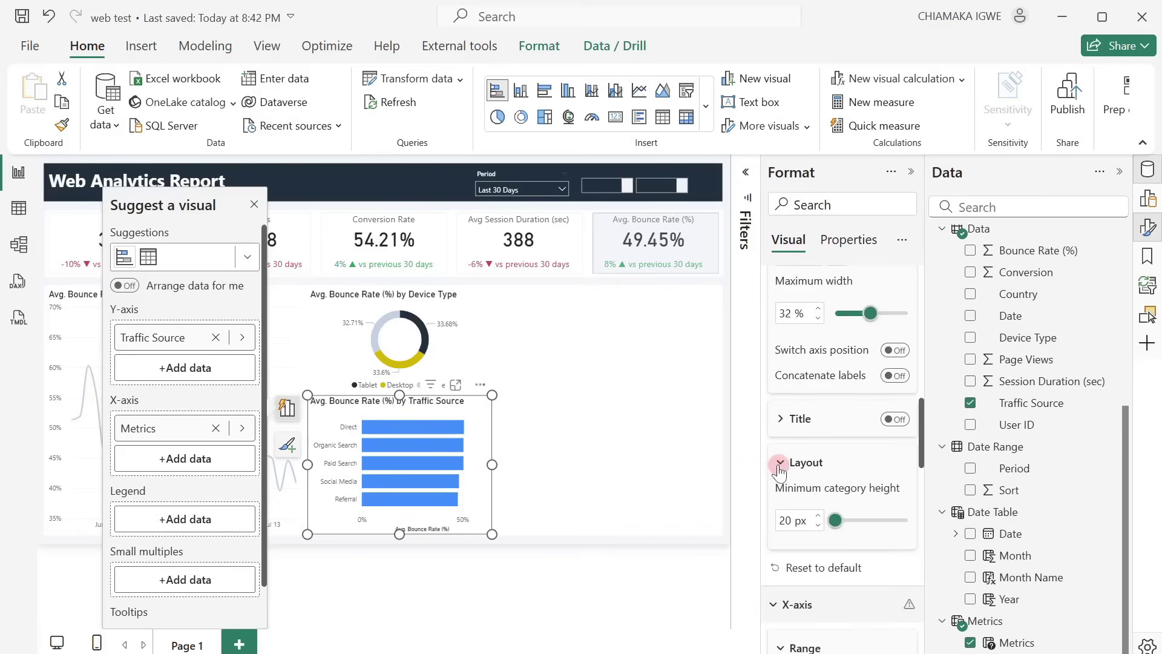
pyautogui.scroll(-5, 833, 529)
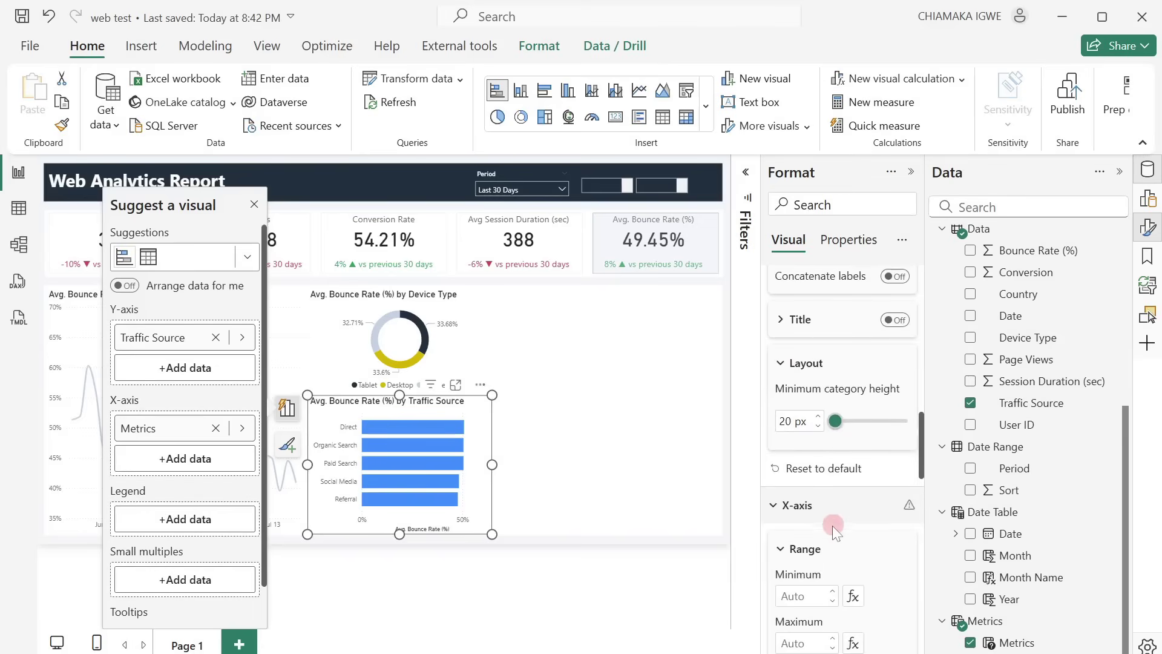
pyautogui.scroll(-2, 833, 525)
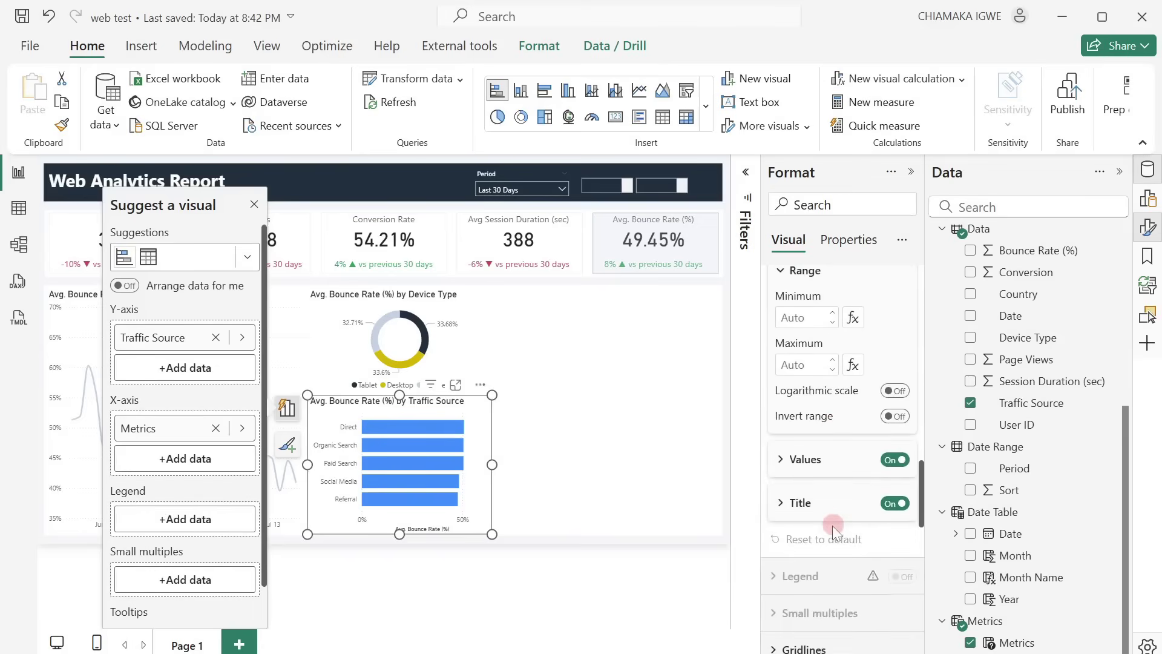
pyautogui.click(890, 504)
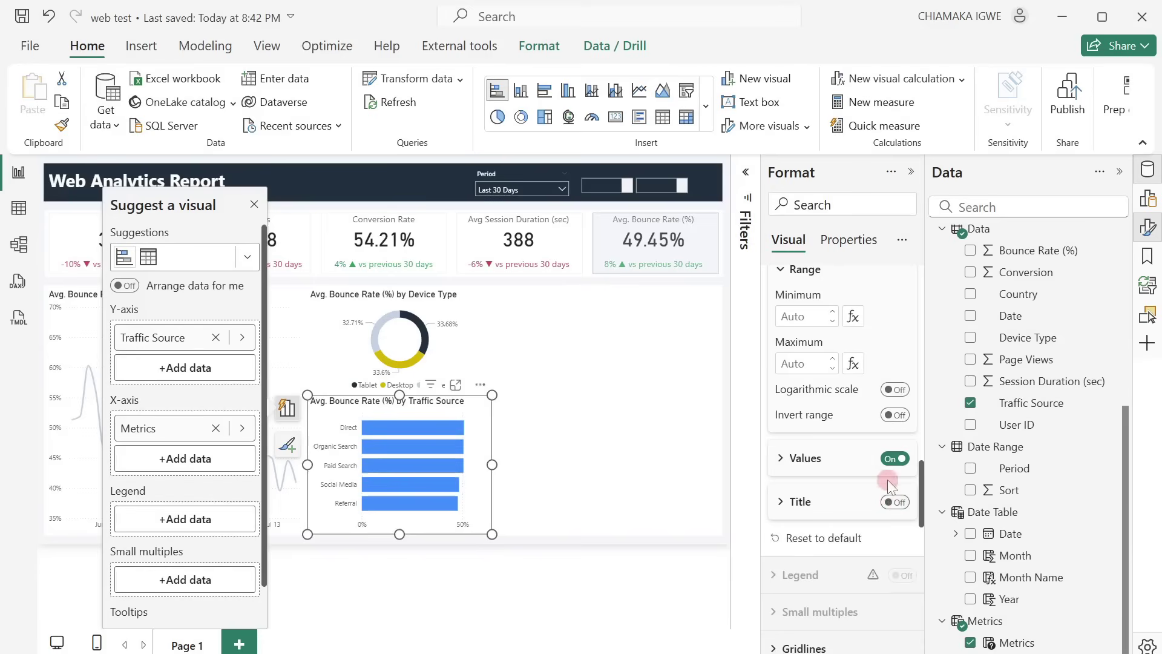
pyautogui.click(889, 461)
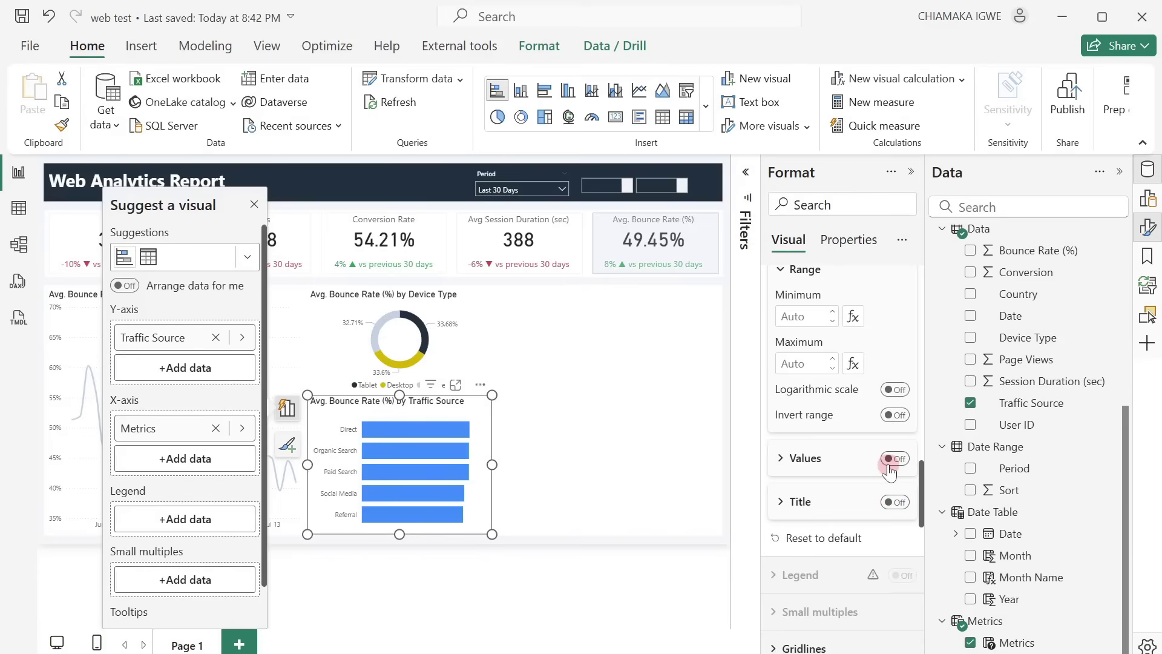
# Step: Set the color of all bars in the traffic source chart to the recent light blue-gray #C0D0E3
pyautogui.scroll(-3, 845, 522)
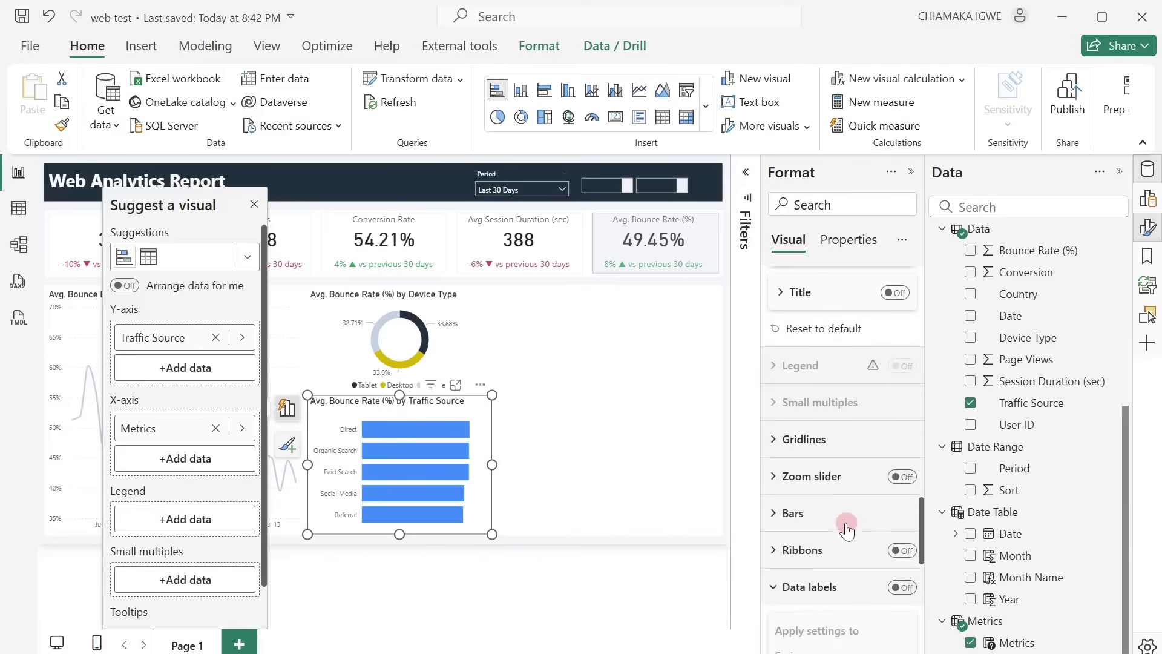
pyautogui.click(783, 519)
pyautogui.scroll(-3, 838, 545)
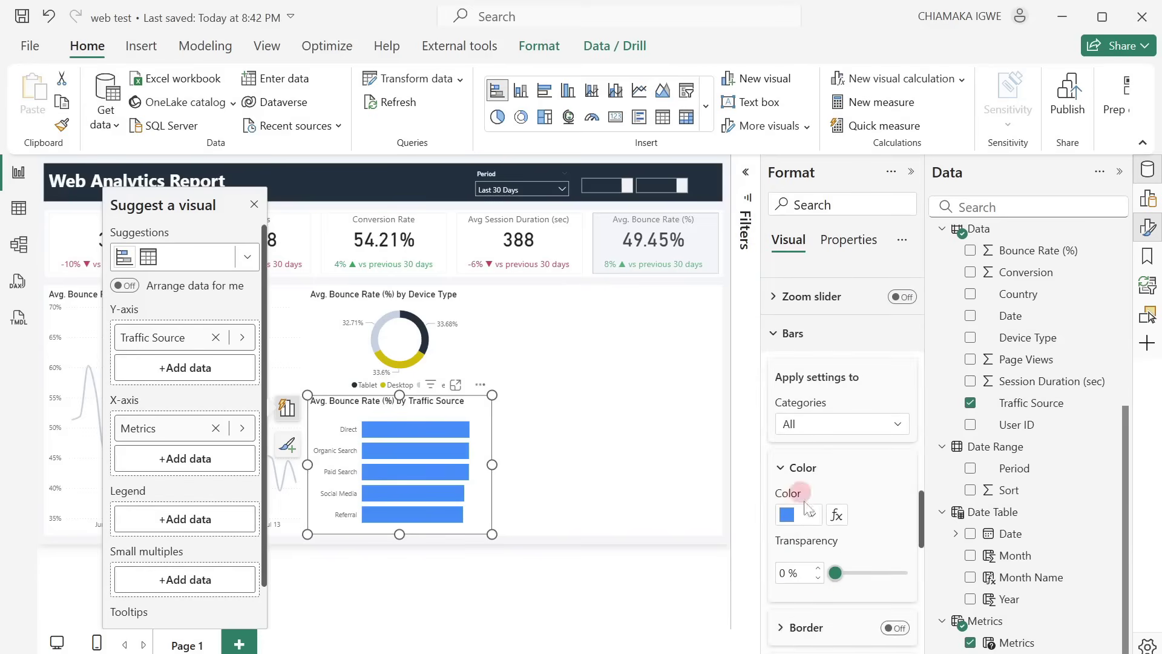
pyautogui.click(804, 513)
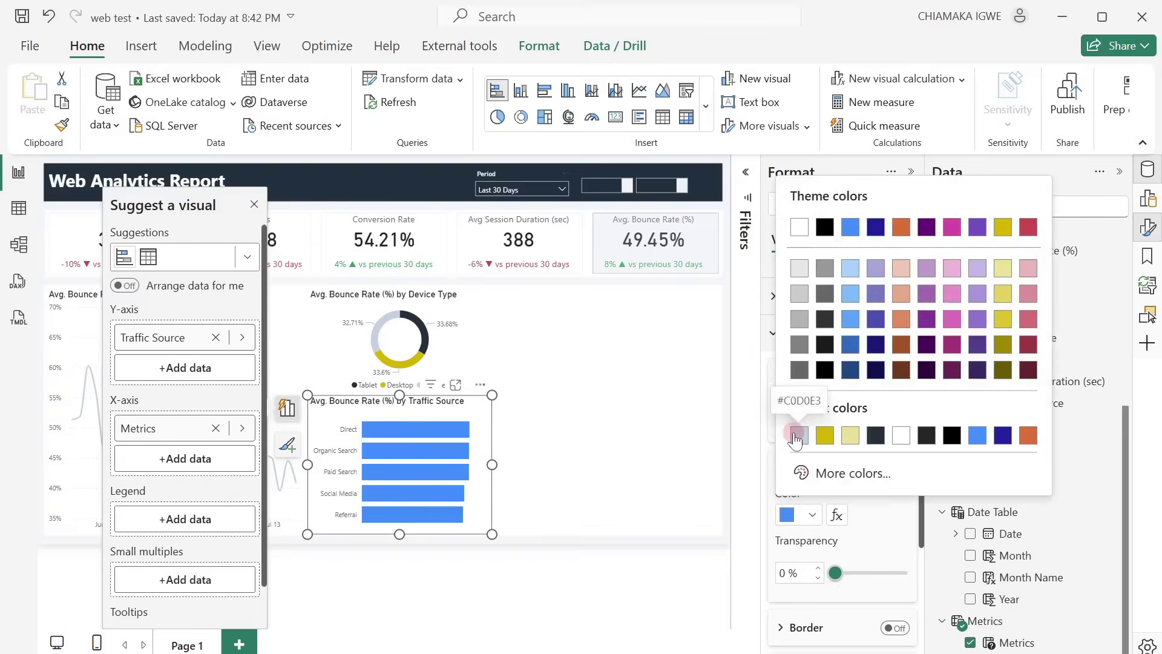
pyautogui.click(796, 435)
# Step: Turn on the bar chart's data labels and set their position to Inside center
pyautogui.scroll(-4, 848, 484)
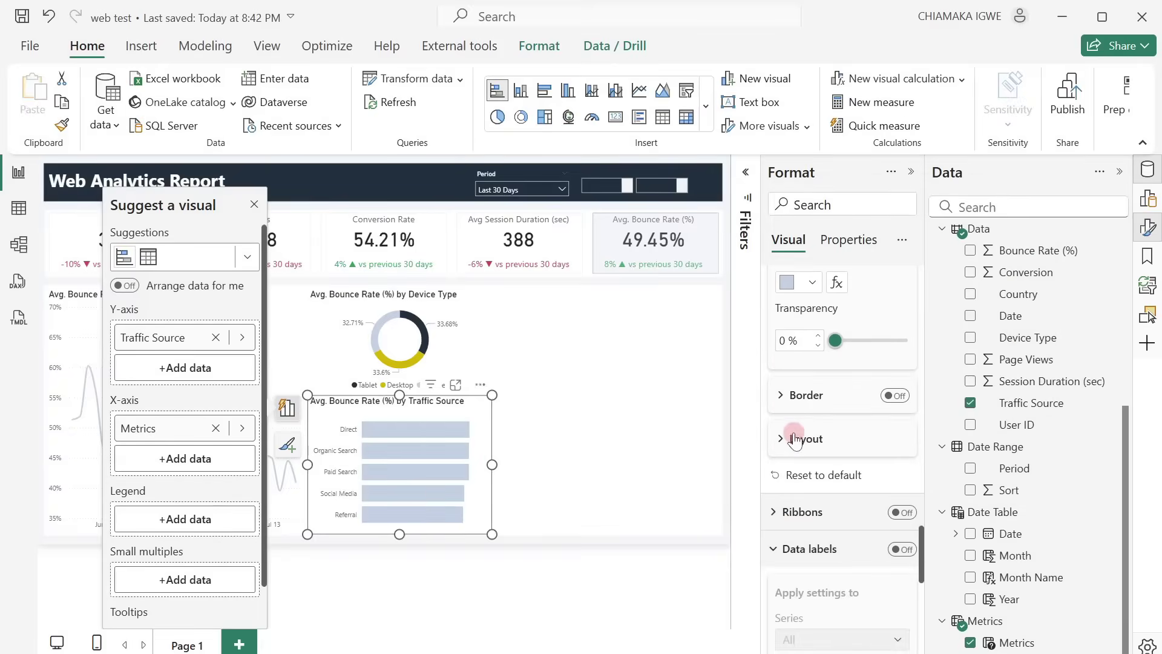
pyautogui.click(903, 547)
pyautogui.scroll(-3, 904, 554)
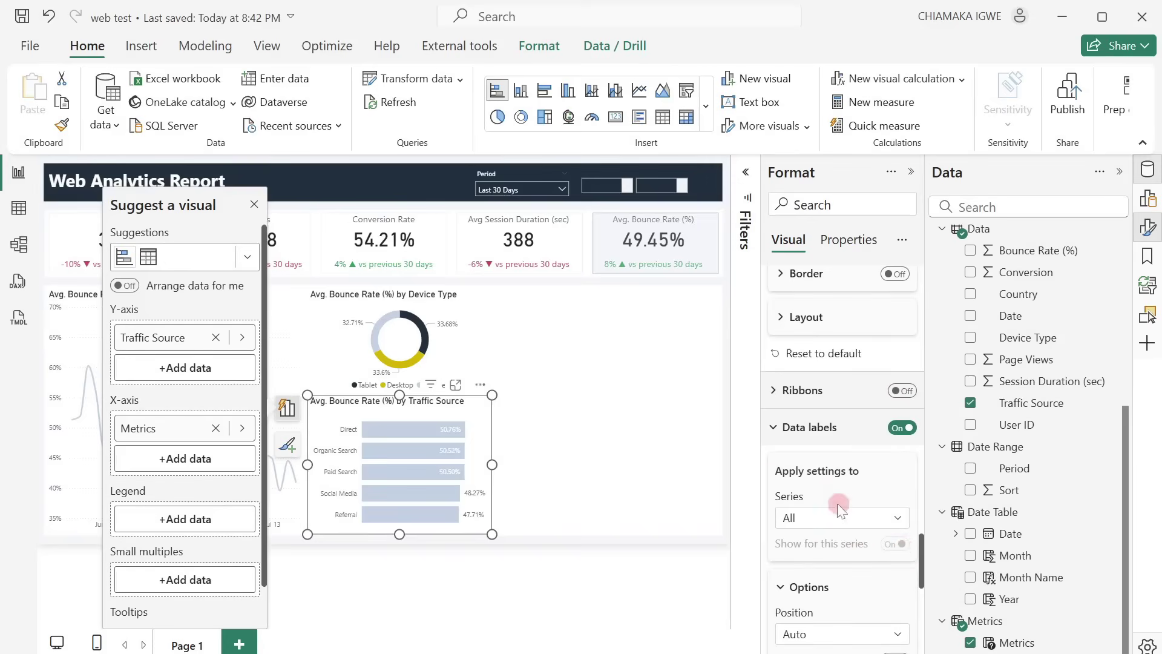
pyautogui.scroll(-2, 862, 529)
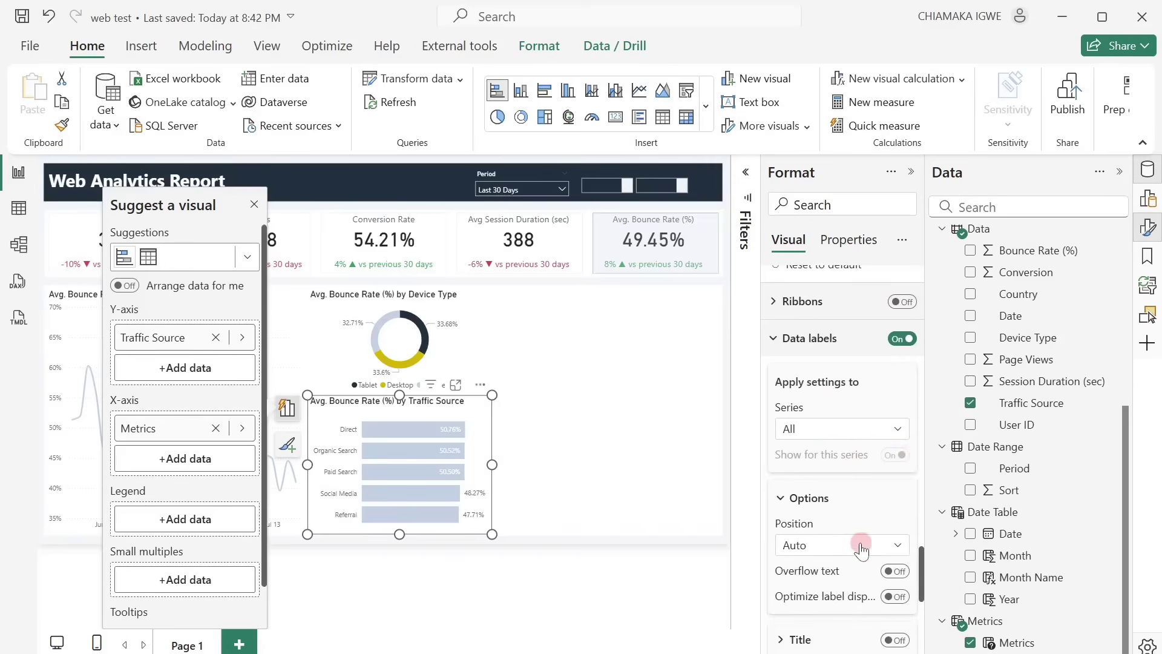
pyautogui.click(862, 546)
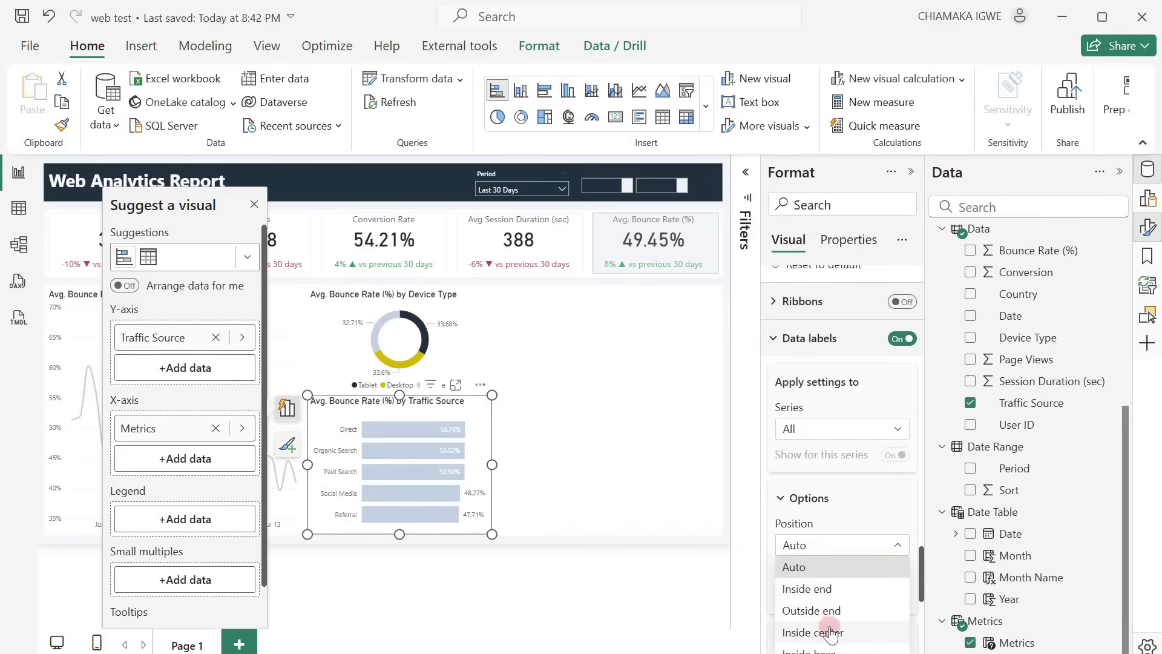
pyautogui.click(830, 633)
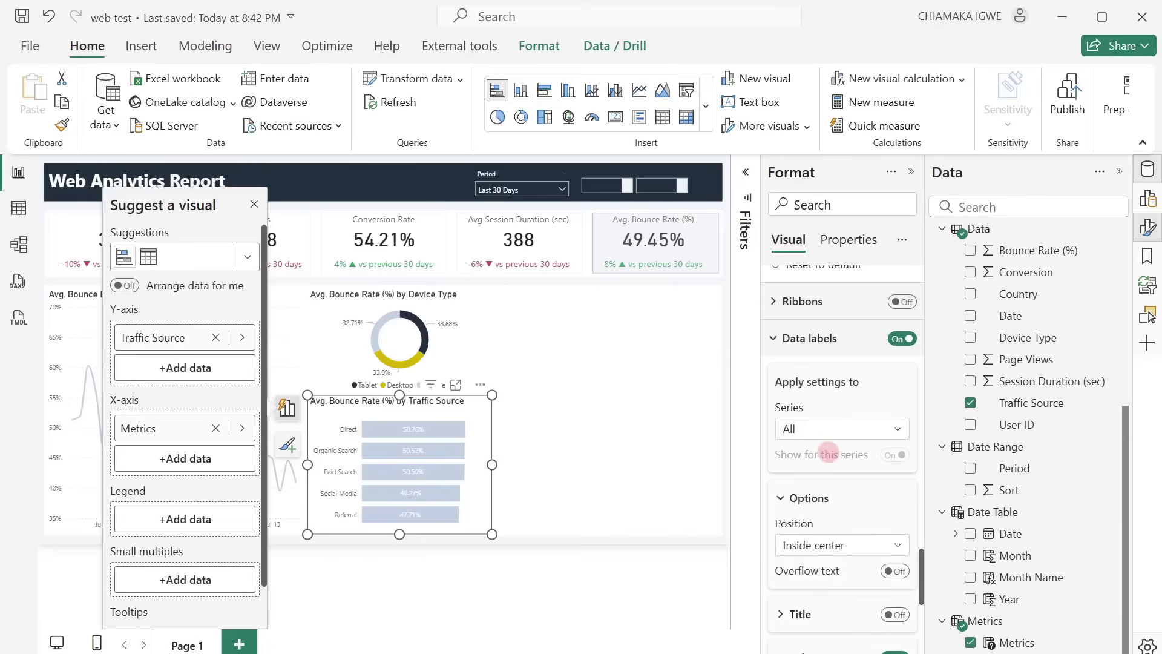
# Step: Set the bar chart's data label value color to black and deselect the chart
pyautogui.scroll(-4, 829, 453)
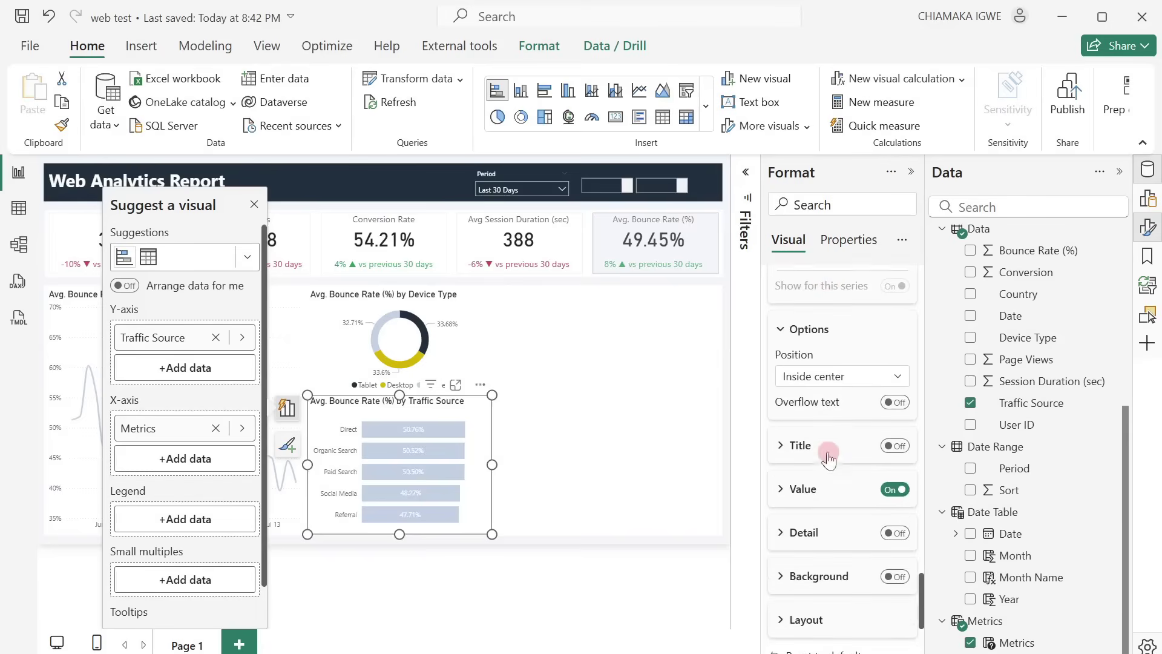
pyautogui.click(788, 480)
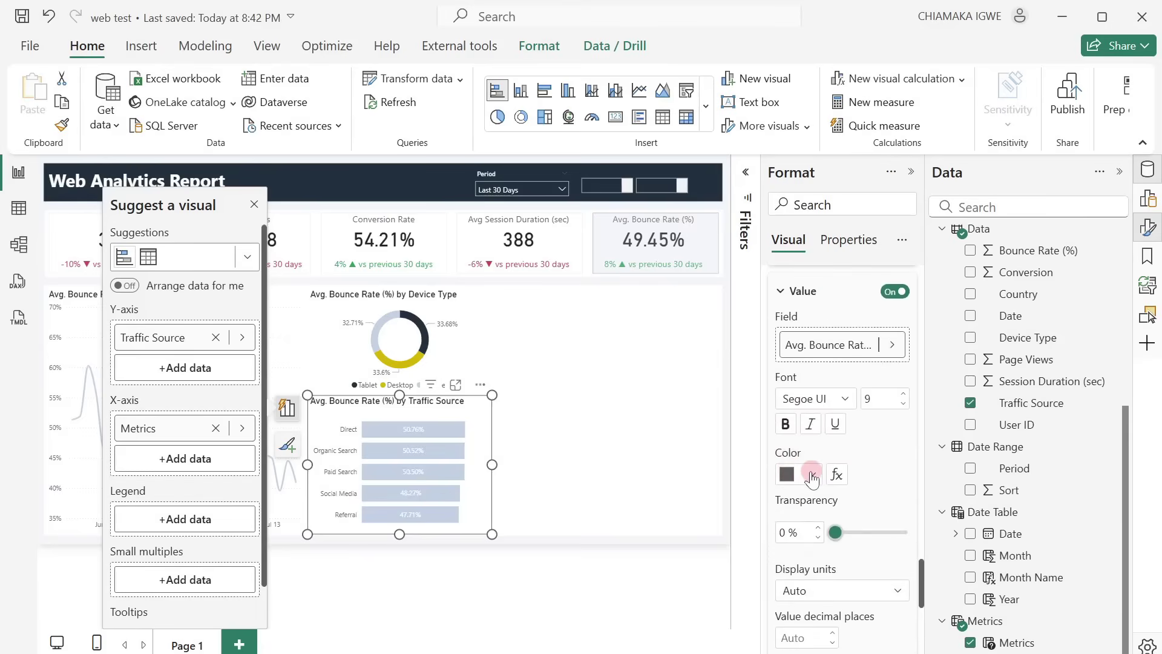
pyautogui.click(812, 475)
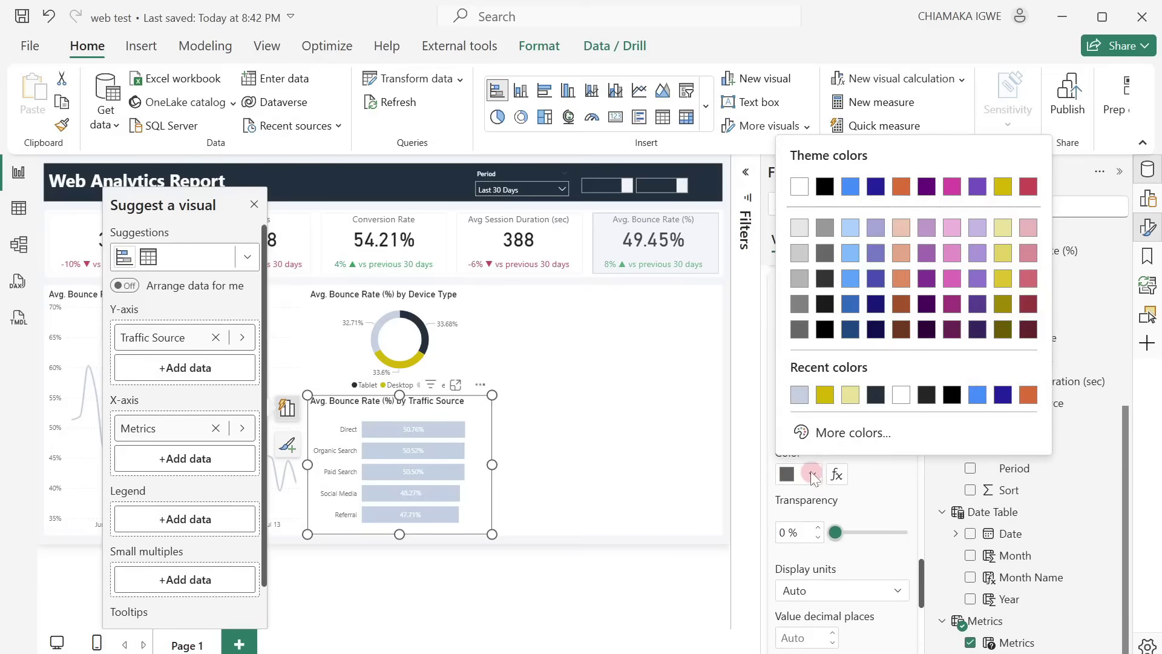
pyautogui.click(824, 330)
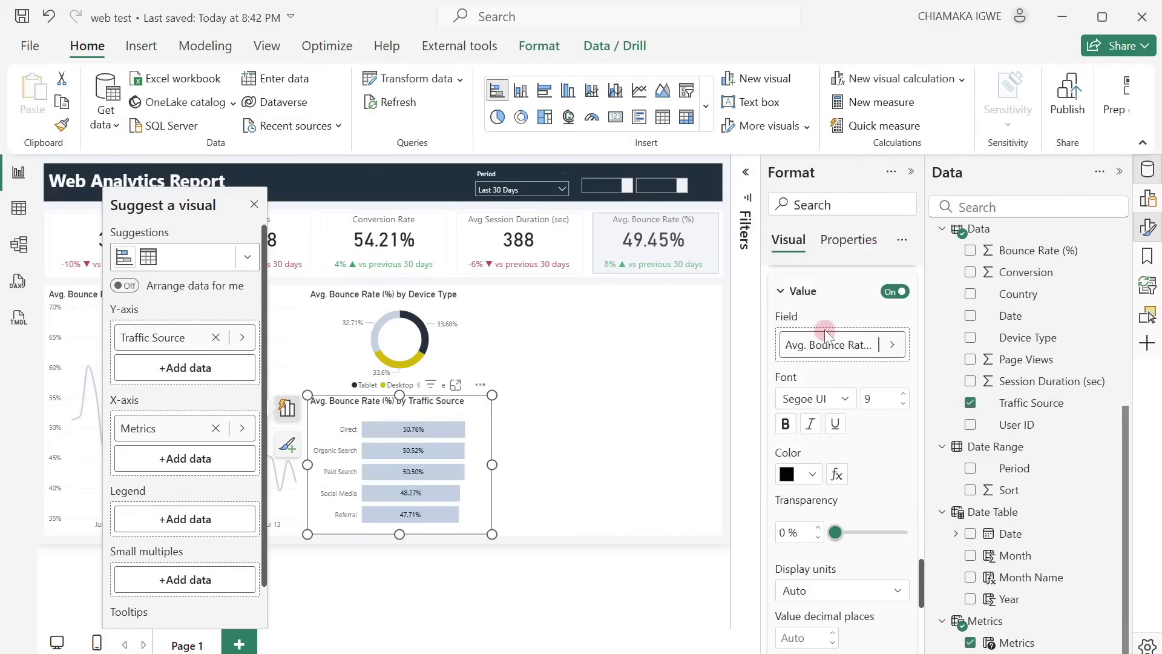
pyautogui.click(658, 441)
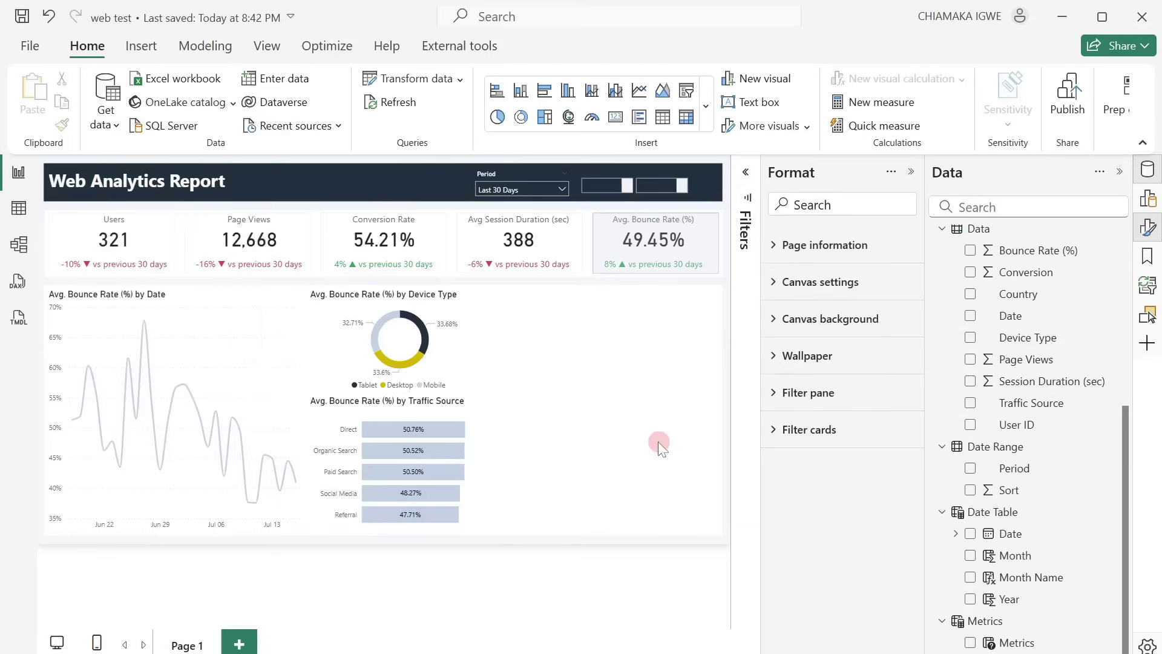
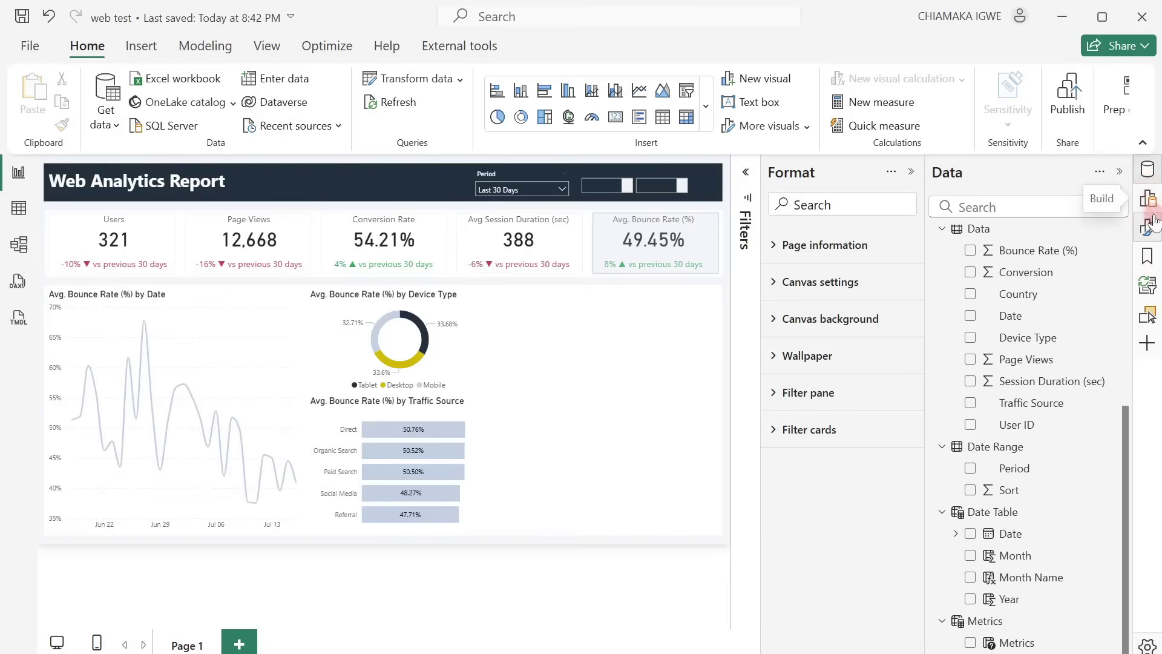
# Step: Insert a map visual in the empty area beside the donut and bar charts, sized about 467 wide by 452 high
pyautogui.click(1146, 199)
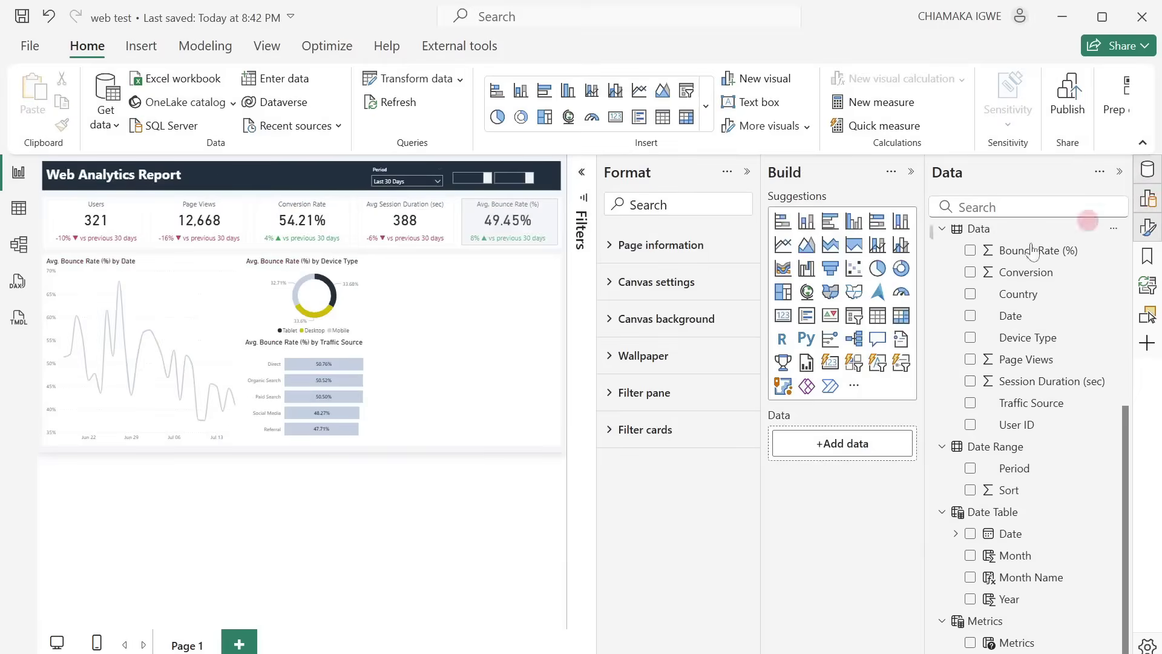
pyautogui.click(806, 292)
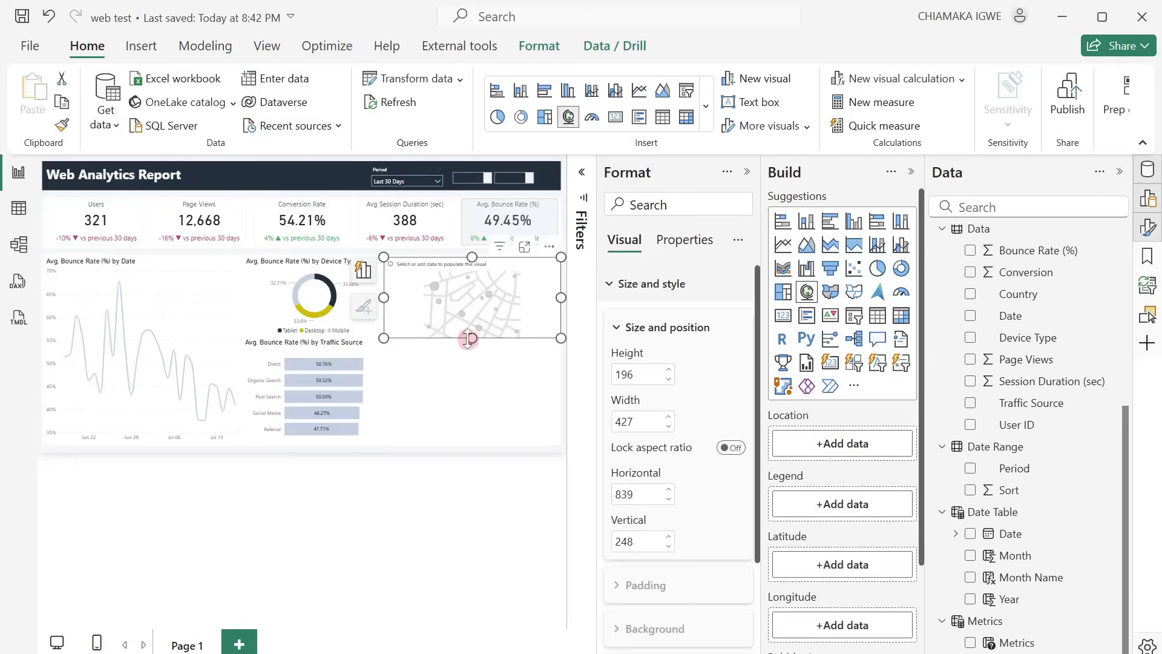
pyautogui.moveTo(469, 338); pyautogui.dragTo(462, 442)
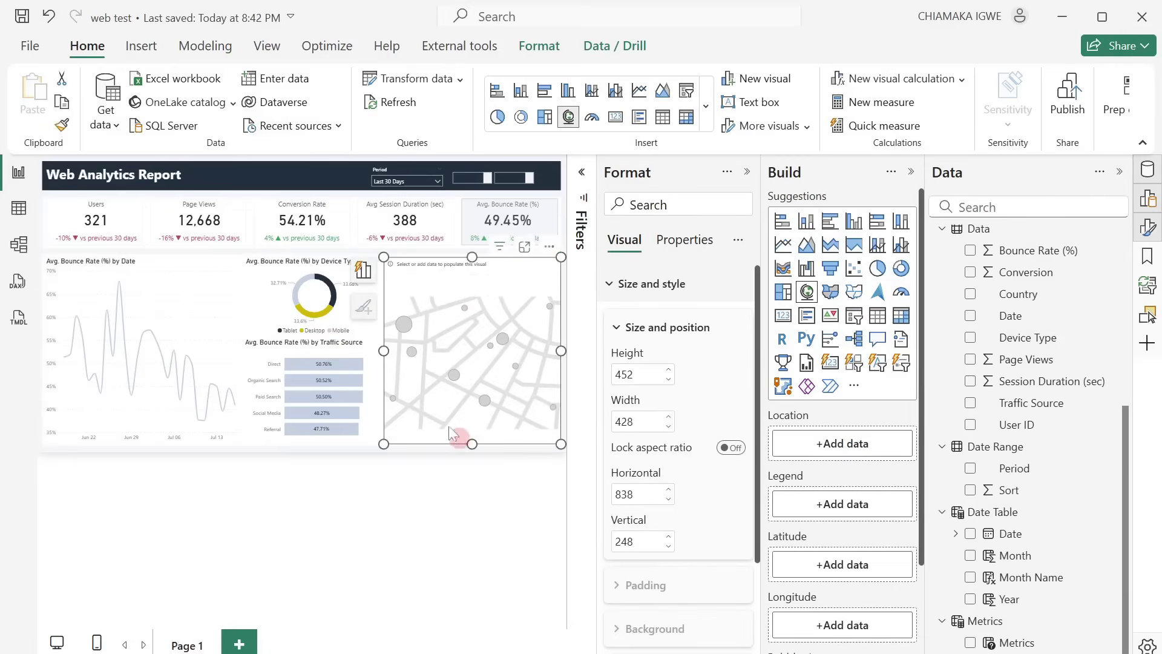
pyautogui.moveTo(385, 350); pyautogui.dragTo(367, 350)
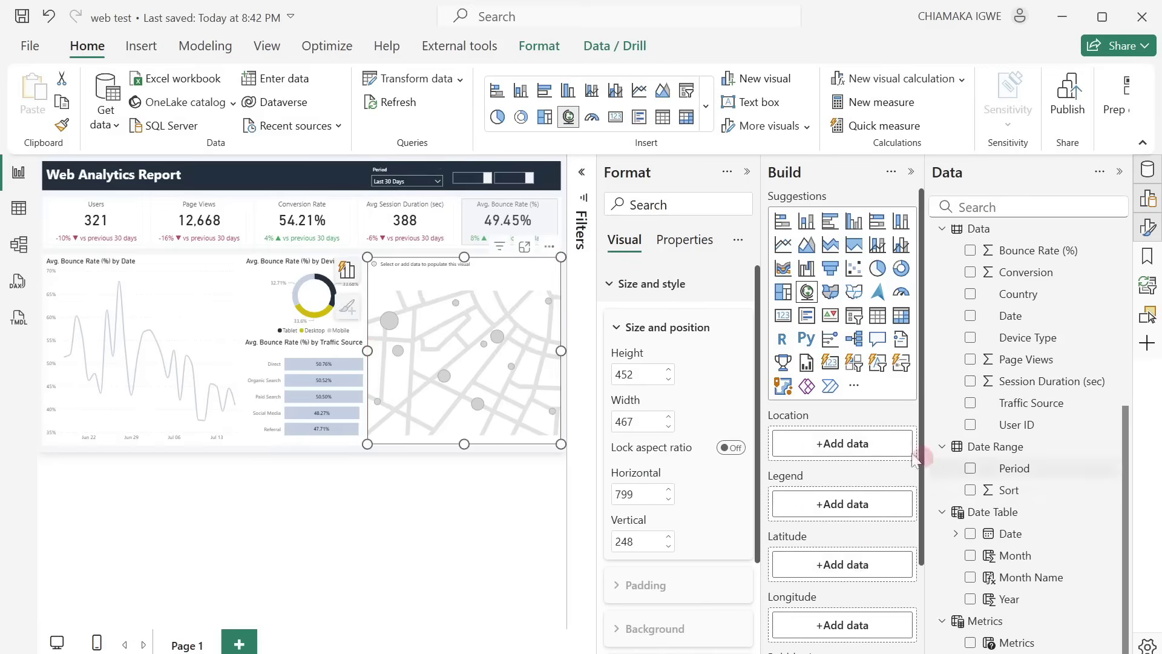
# Step: Assign Country to the map's location and the Metrics field parameter to its bubble size
pyautogui.moveTo(1027, 420); pyautogui.dragTo(835, 445)
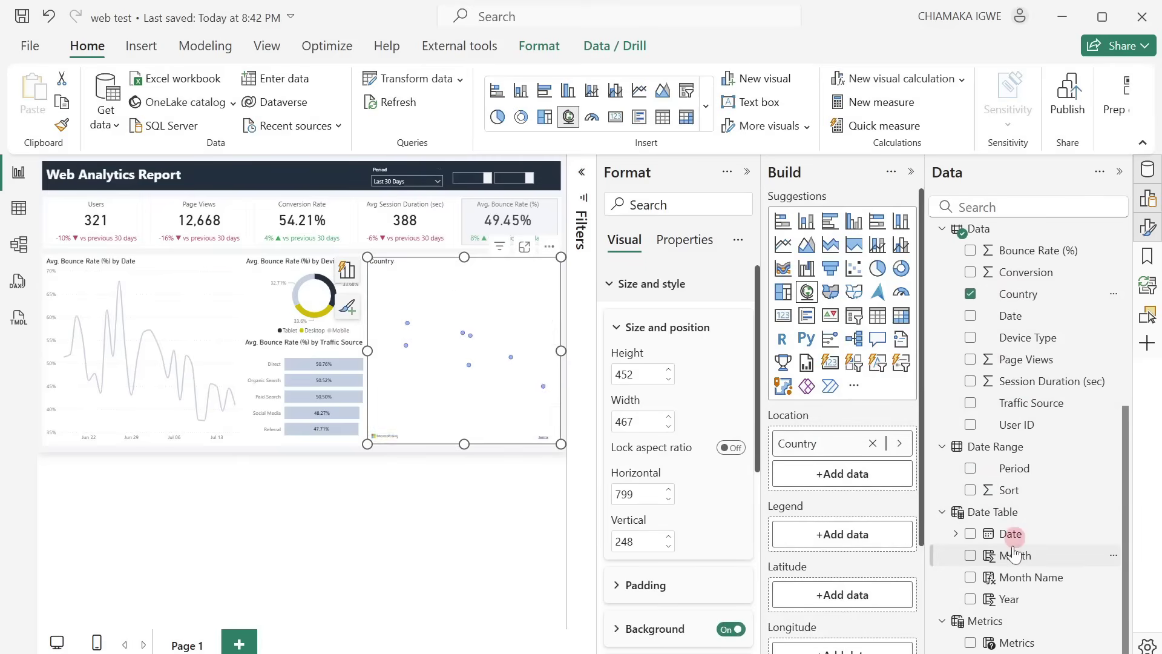
pyautogui.moveTo(1006, 553); pyautogui.dragTo(882, 420)
pyautogui.scroll(-2, 880, 511)
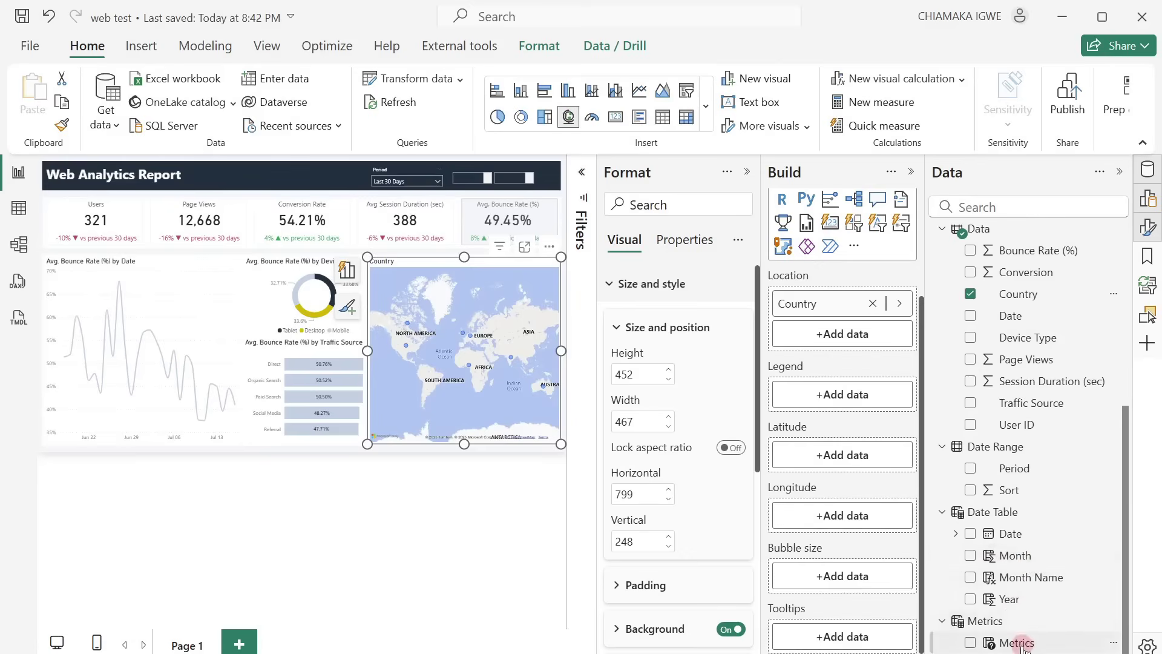
pyautogui.moveTo(1019, 642); pyautogui.dragTo(850, 580)
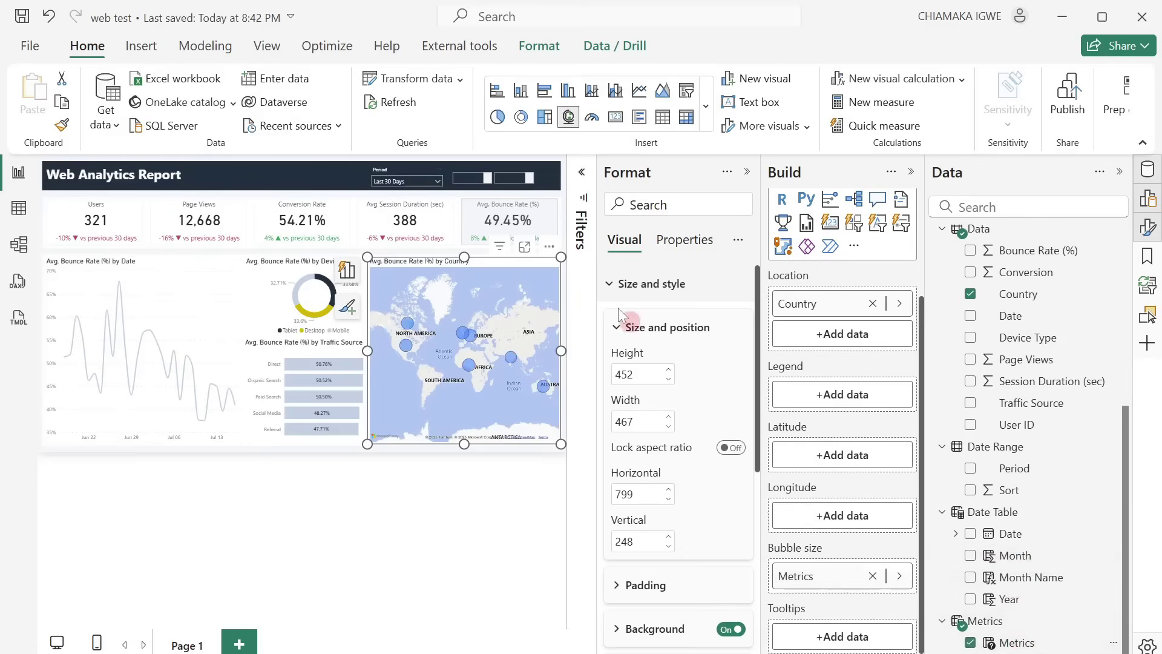
# Step: Collapse the Build and Data panes and set the map's style to Light
pyautogui.click(911, 174)
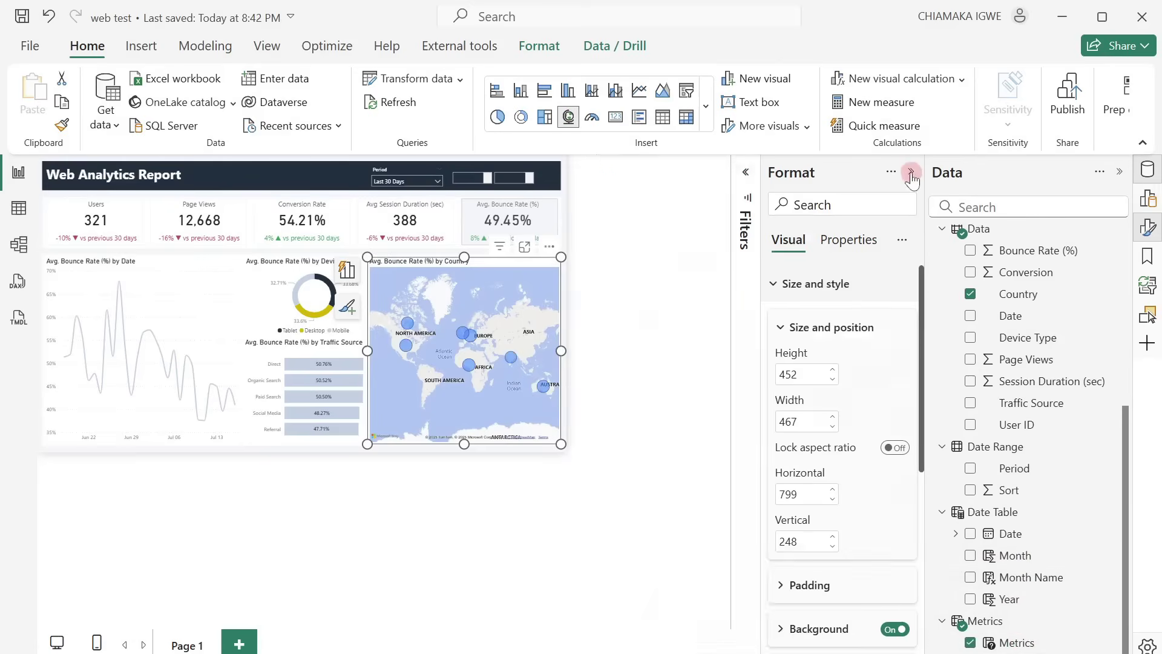
pyautogui.click(1120, 177)
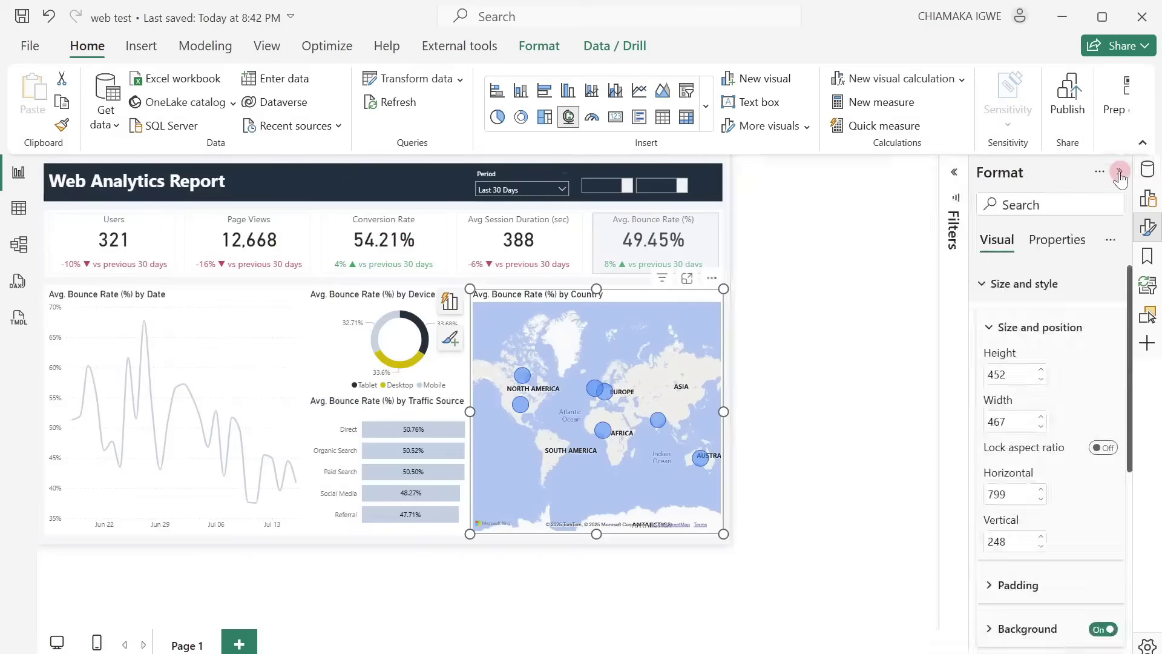
pyautogui.click(1149, 228)
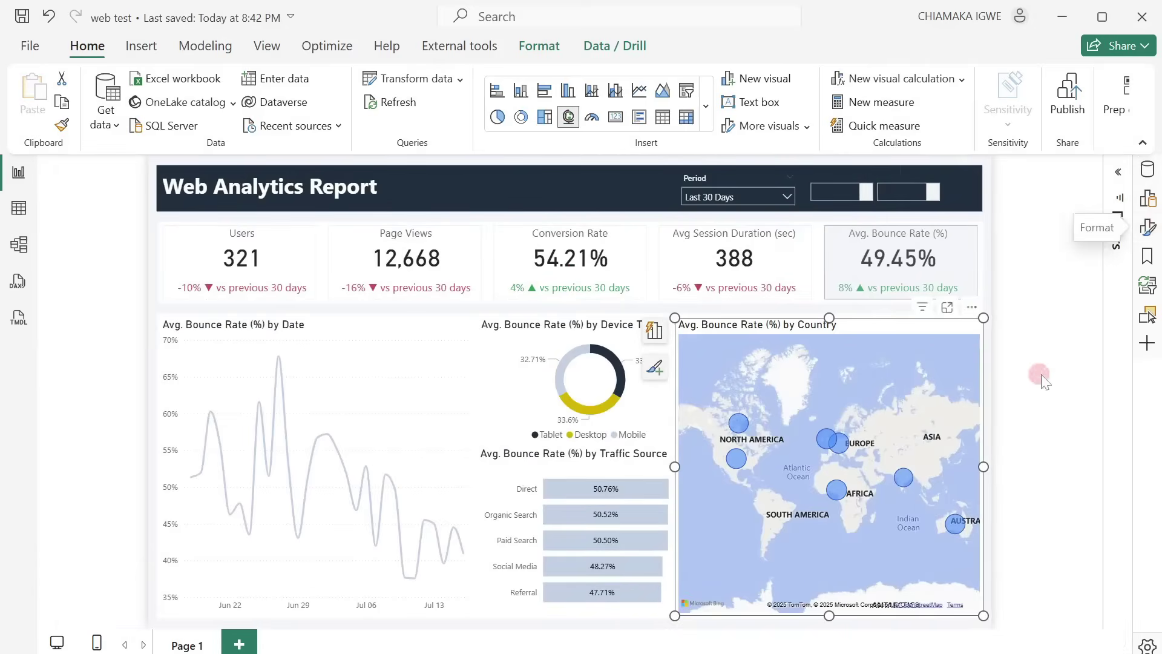
pyautogui.click(1147, 228)
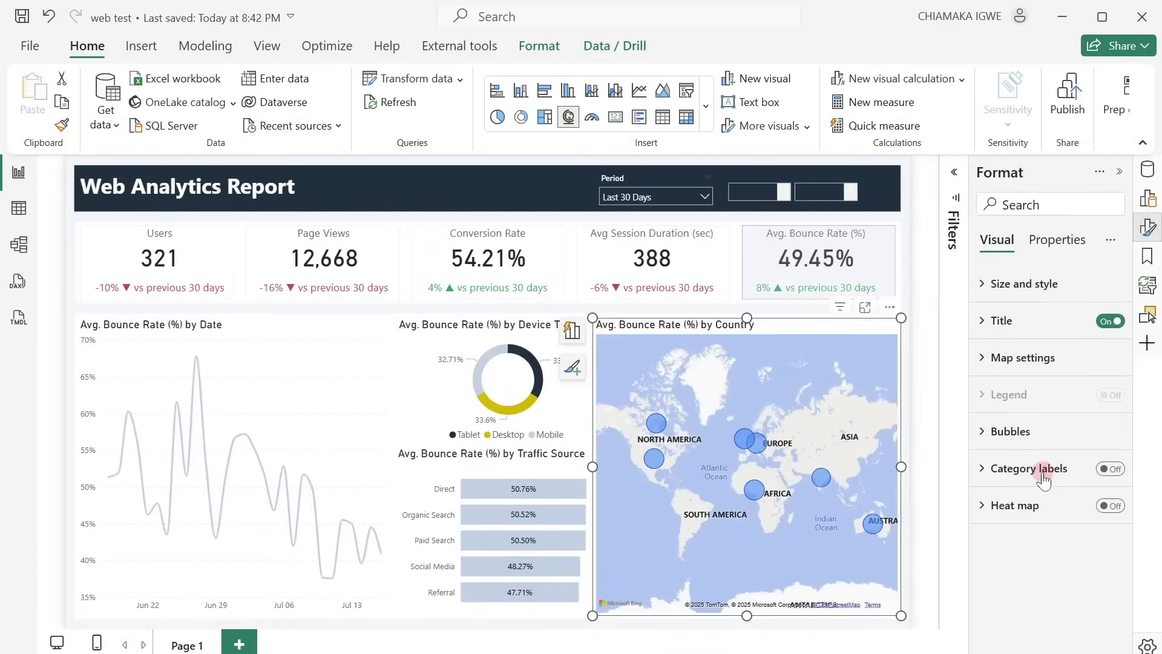
pyautogui.click(993, 360)
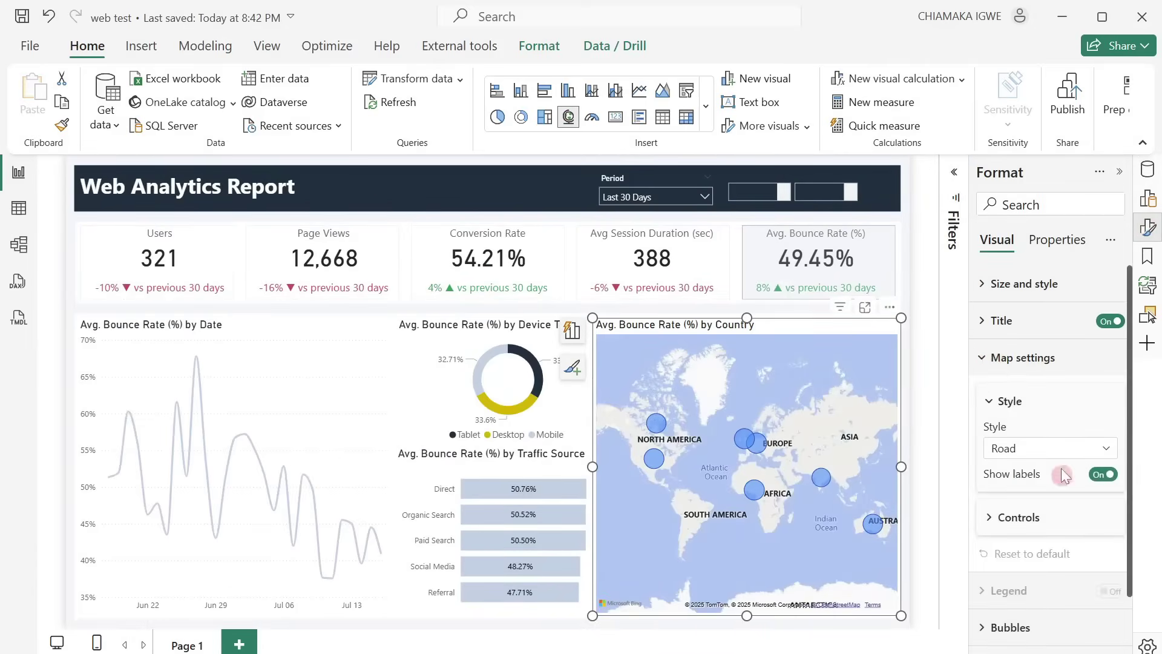
pyautogui.click(1053, 449)
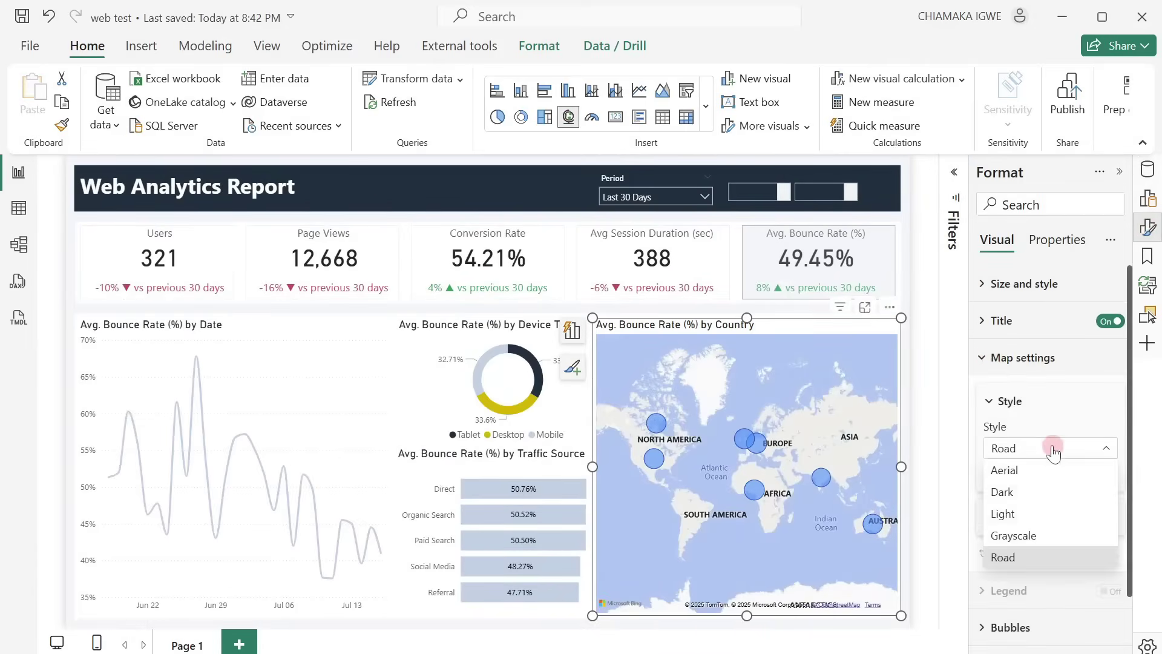
pyautogui.click(1029, 518)
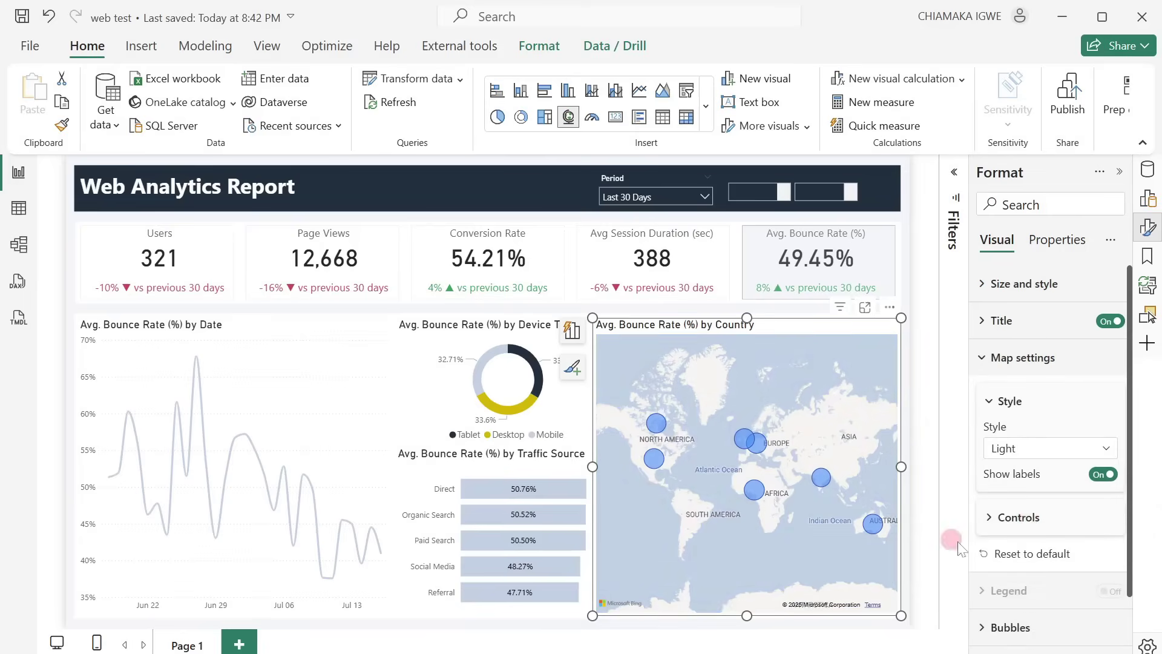
# Step: Set the default color of the map bubbles to the recent dark yellow used in the donut chart, and deselect the map
pyautogui.scroll(-1, 1026, 487)
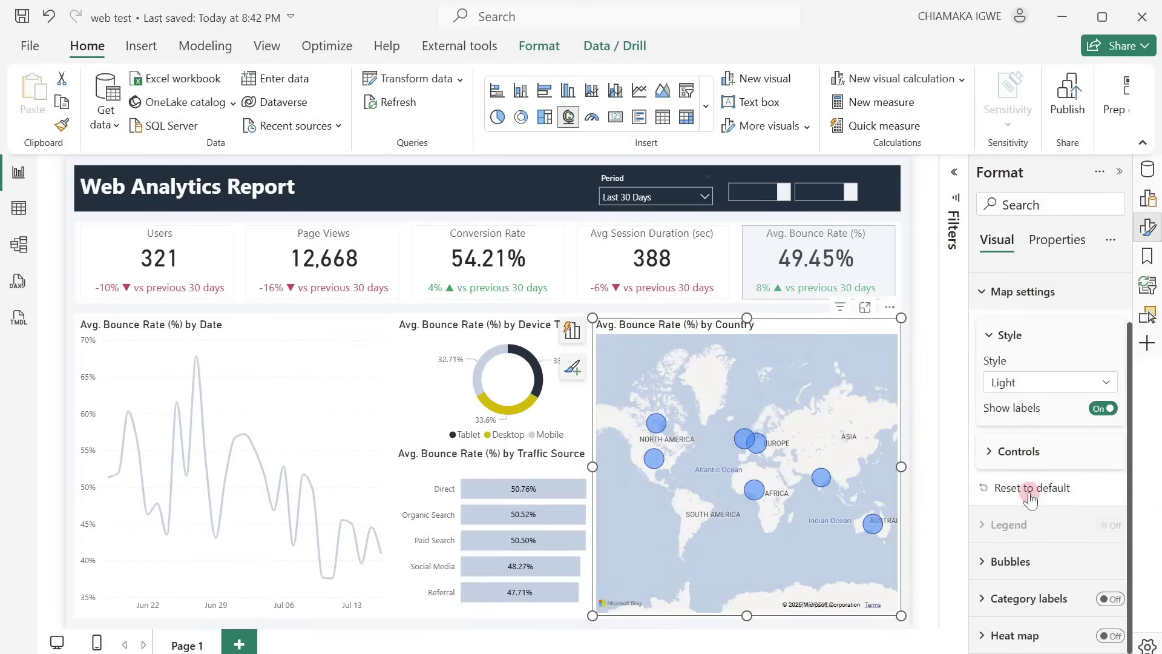
pyautogui.click(991, 563)
pyautogui.scroll(-4, 1031, 618)
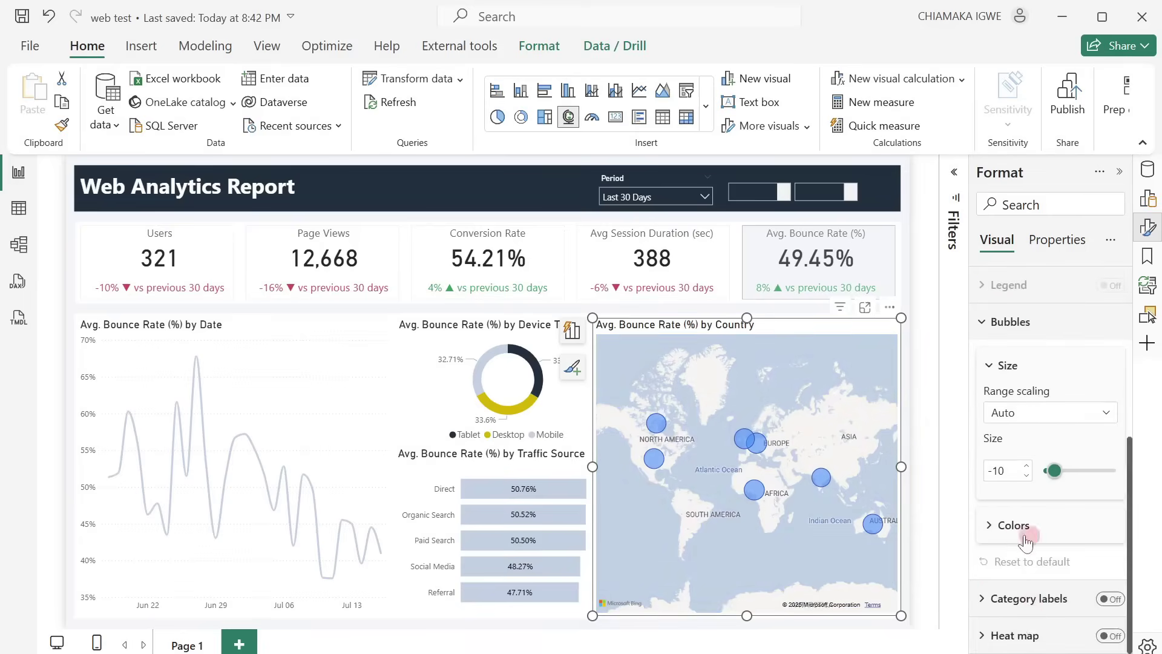
pyautogui.click(1007, 525)
pyautogui.scroll(-1, 1007, 541)
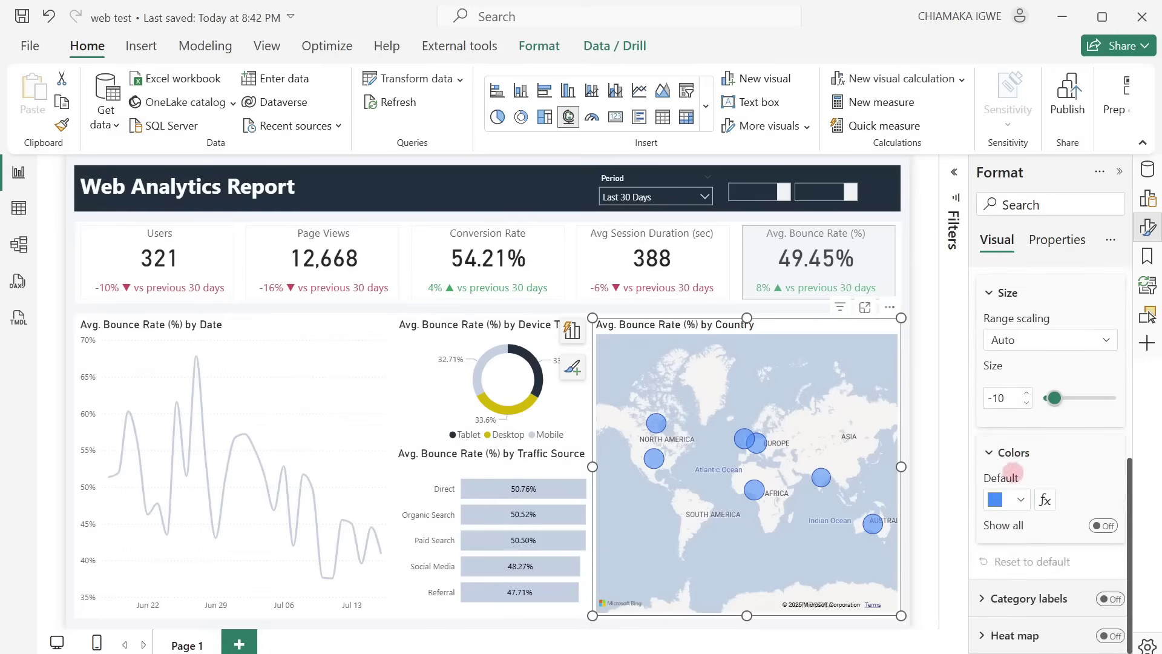
pyautogui.click(1018, 500)
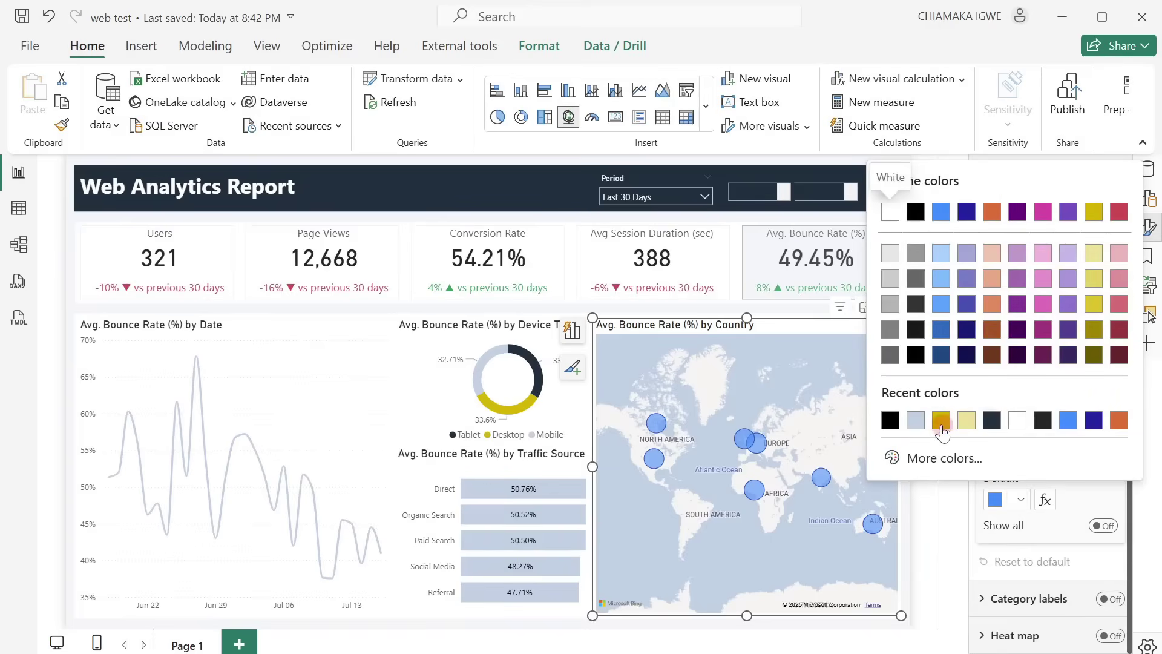
pyautogui.click(941, 423)
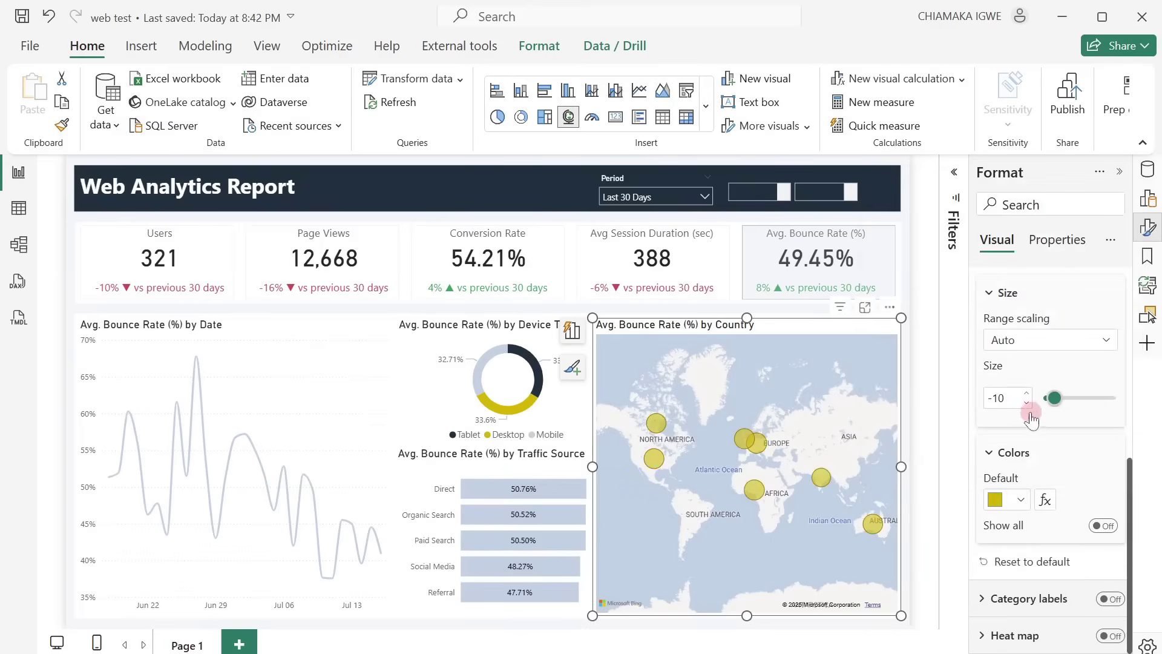
pyautogui.click(921, 373)
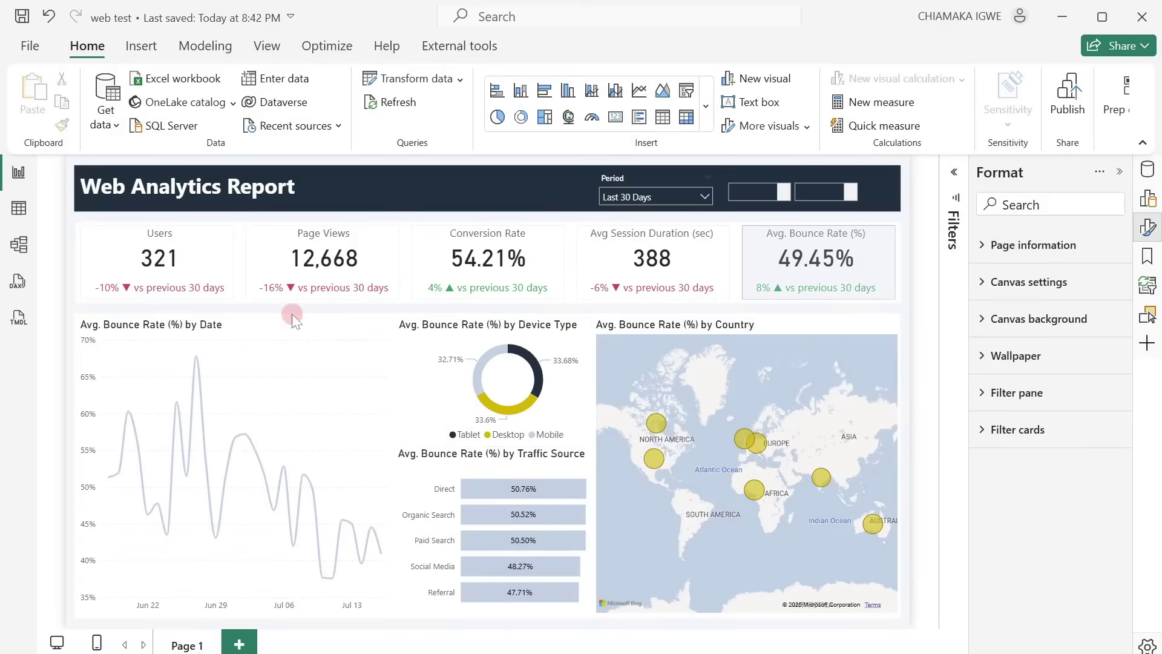
# Step: Test the KPI cards by selecting Users and switching the selection to Conversion Rate
pyautogui.click(291, 266)
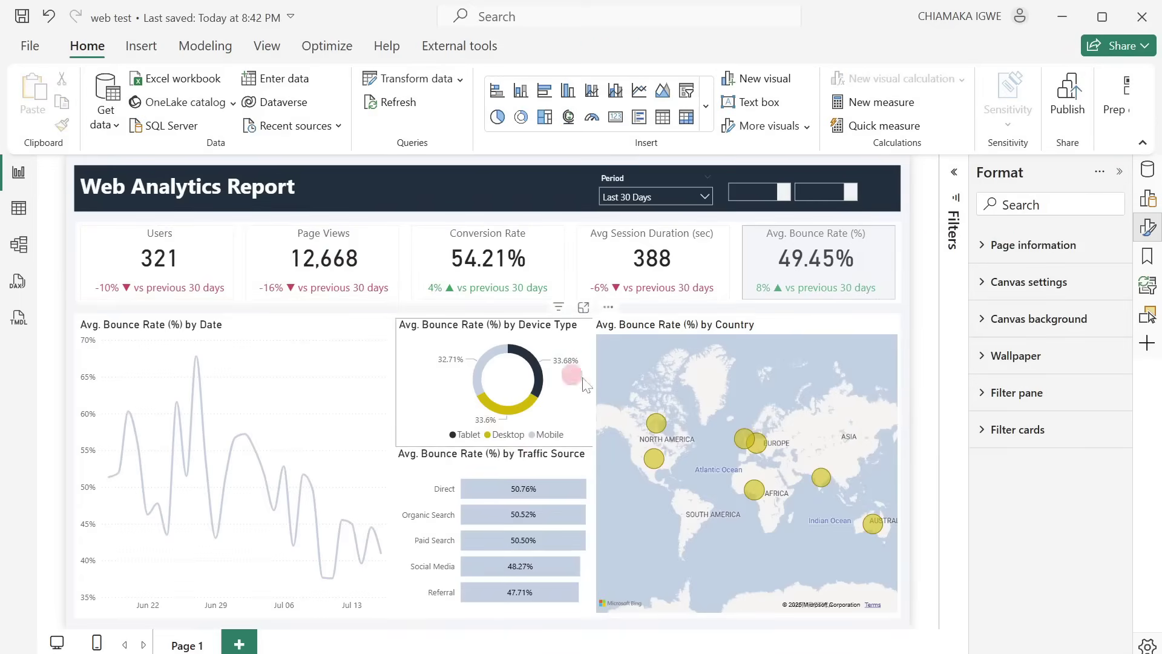
pyautogui.click(219, 261)
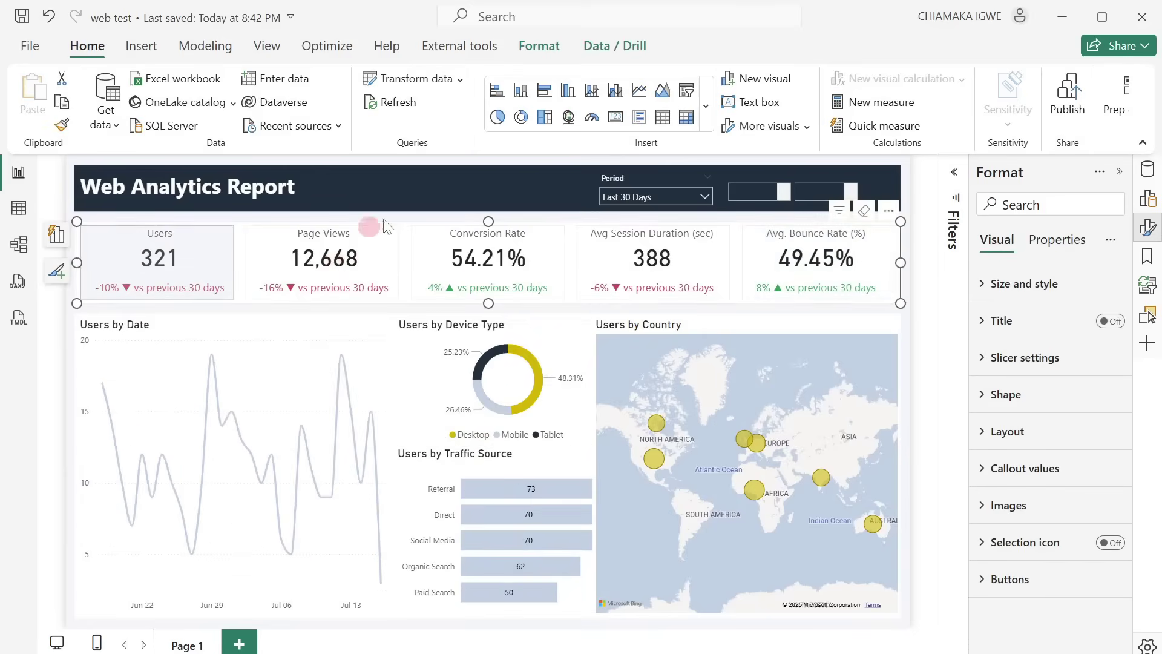
pyautogui.click(438, 259)
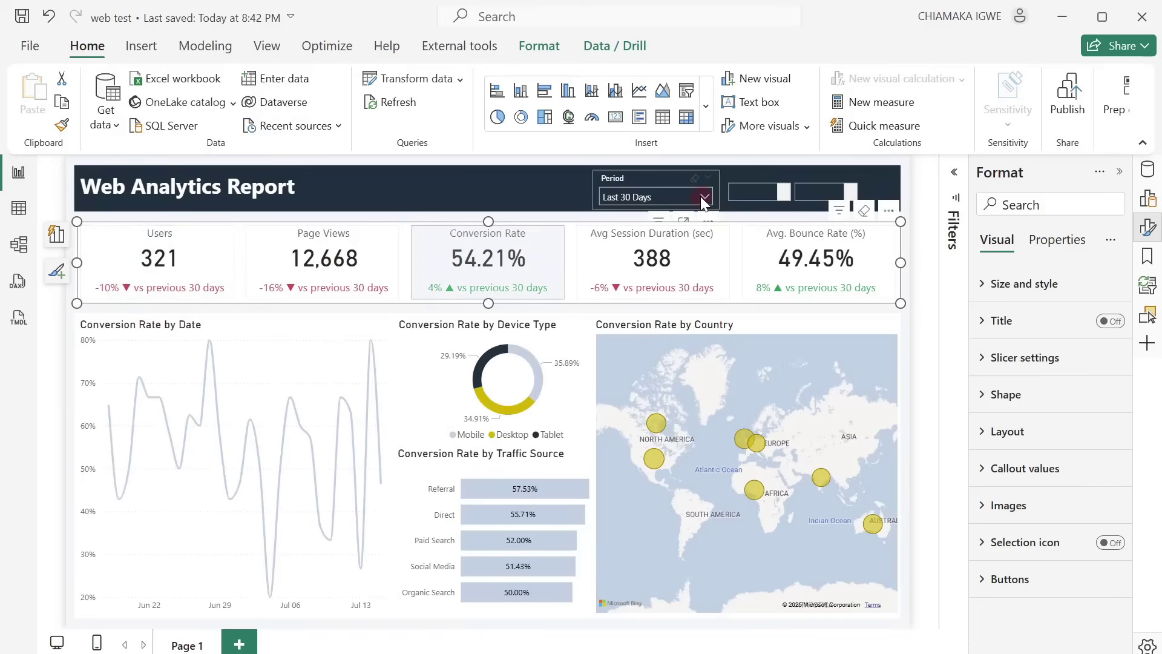
# Step: Try Last 90 Days in the Period slicer and switch the period to Custom
pyautogui.click(703, 196)
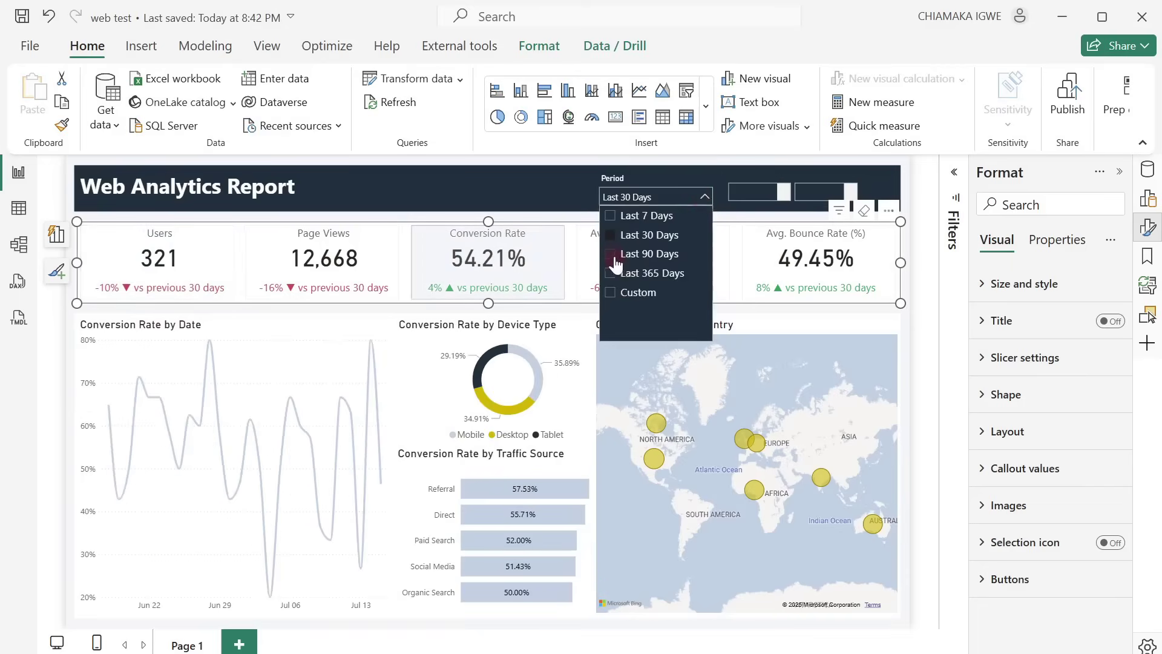
pyautogui.click(611, 255)
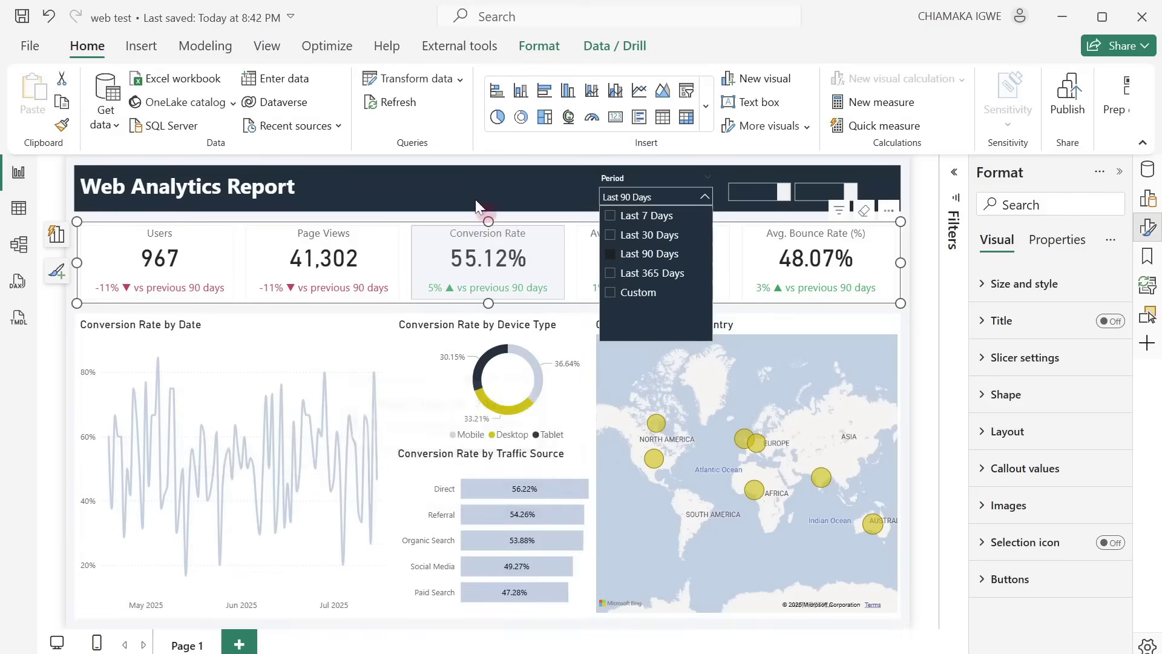
pyautogui.click(630, 293)
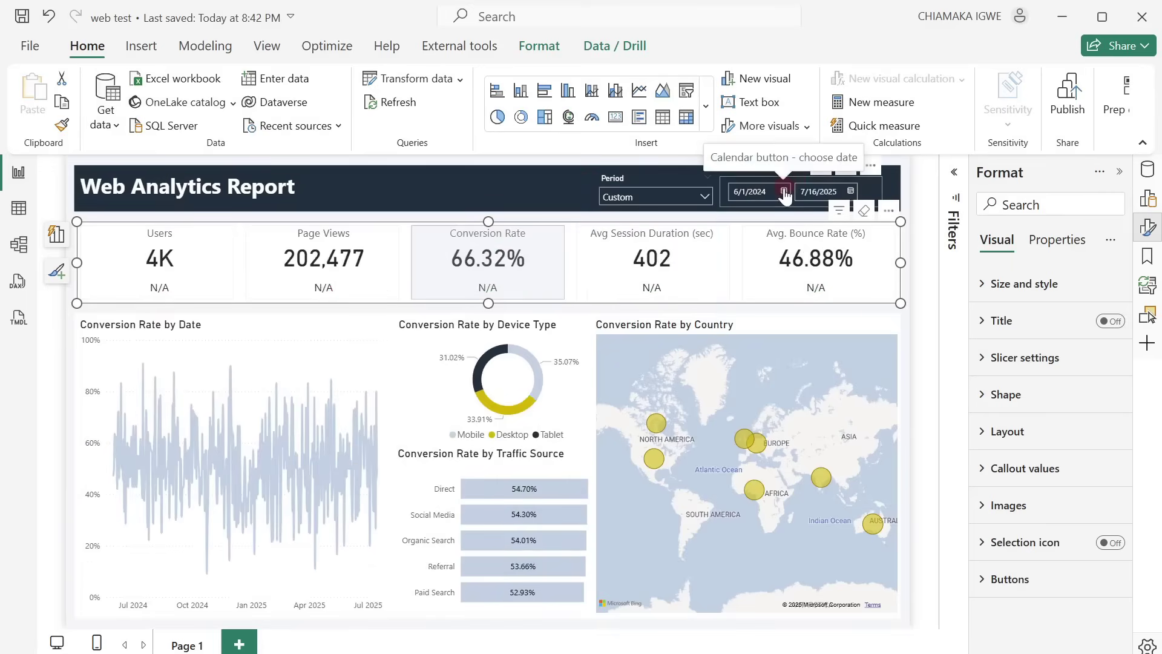
# Step: Set the end date of the custom date range slicer to 6/30/2024
pyautogui.click(783, 192)
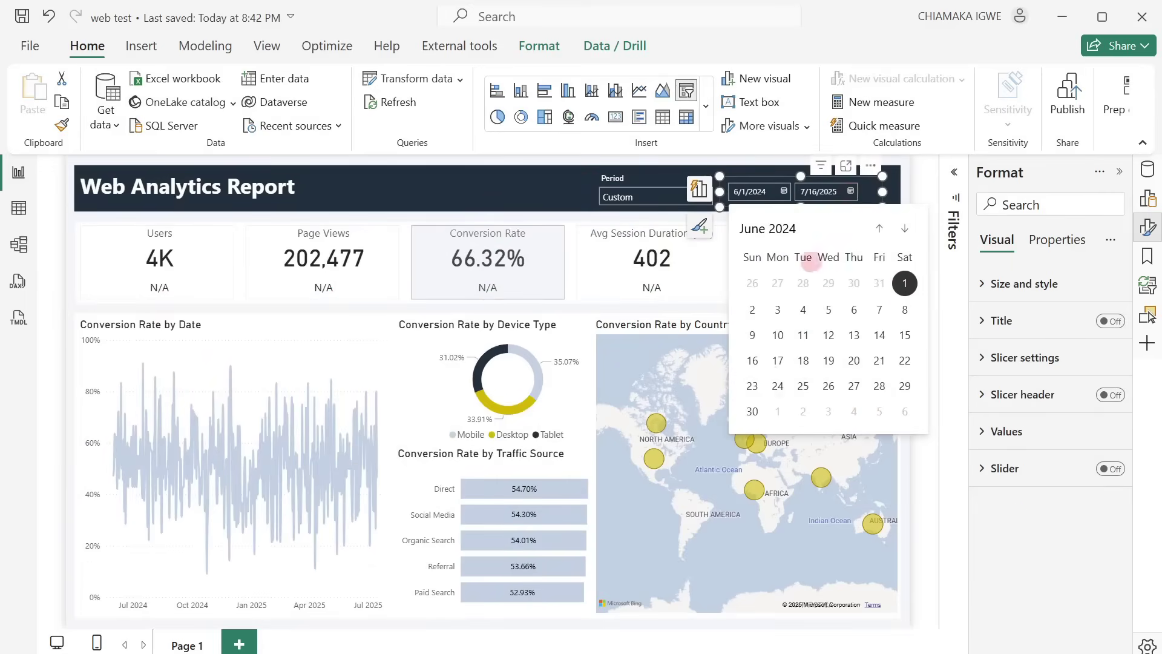
pyautogui.click(850, 191)
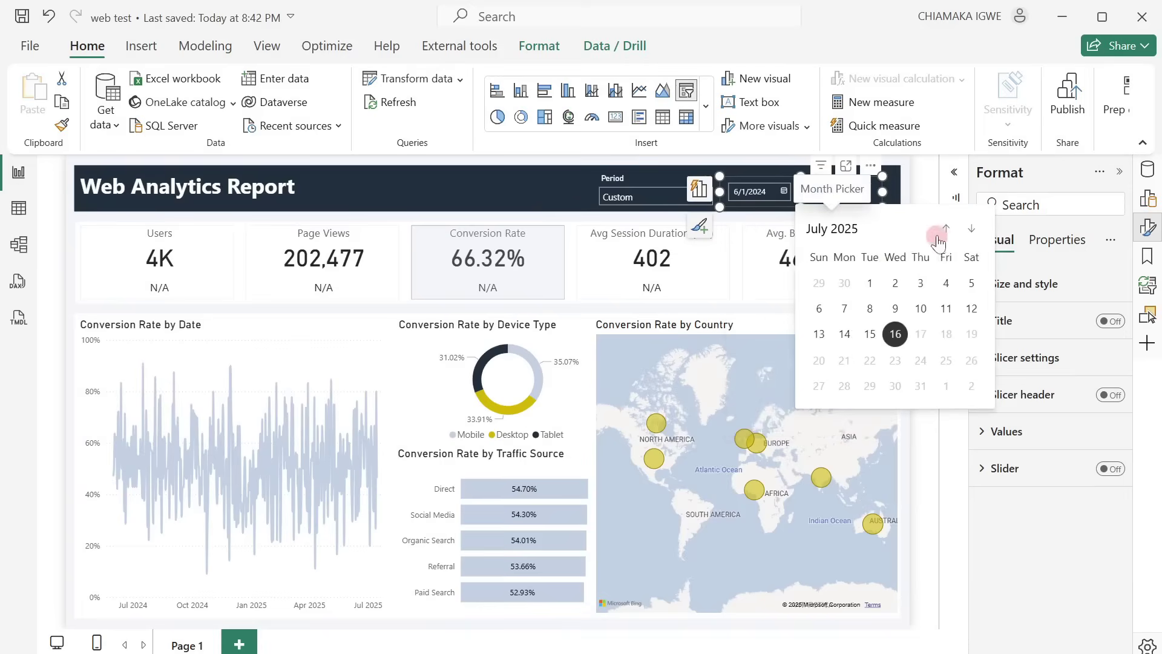
pyautogui.click(855, 236)
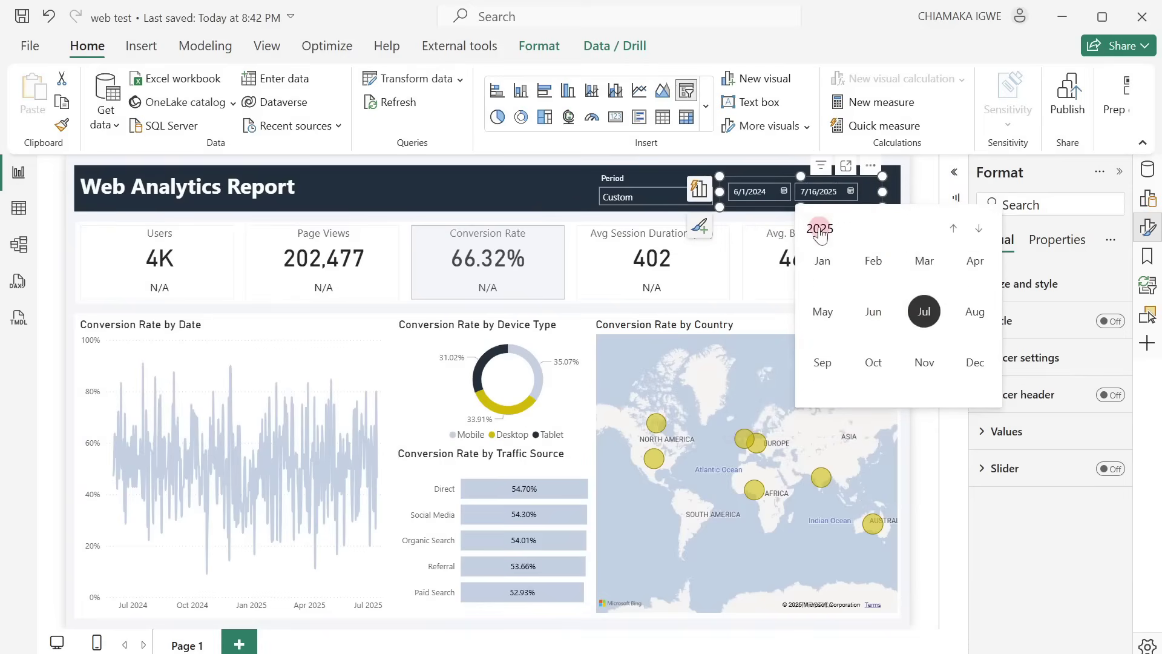
pyautogui.click(954, 230)
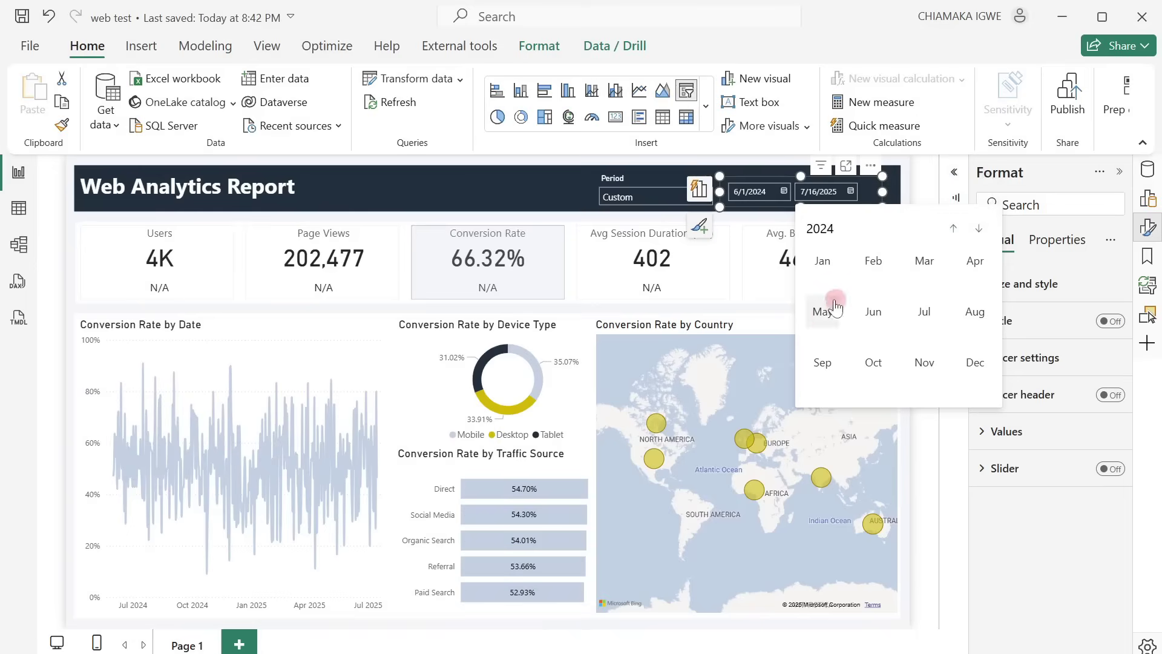
pyautogui.click(874, 315)
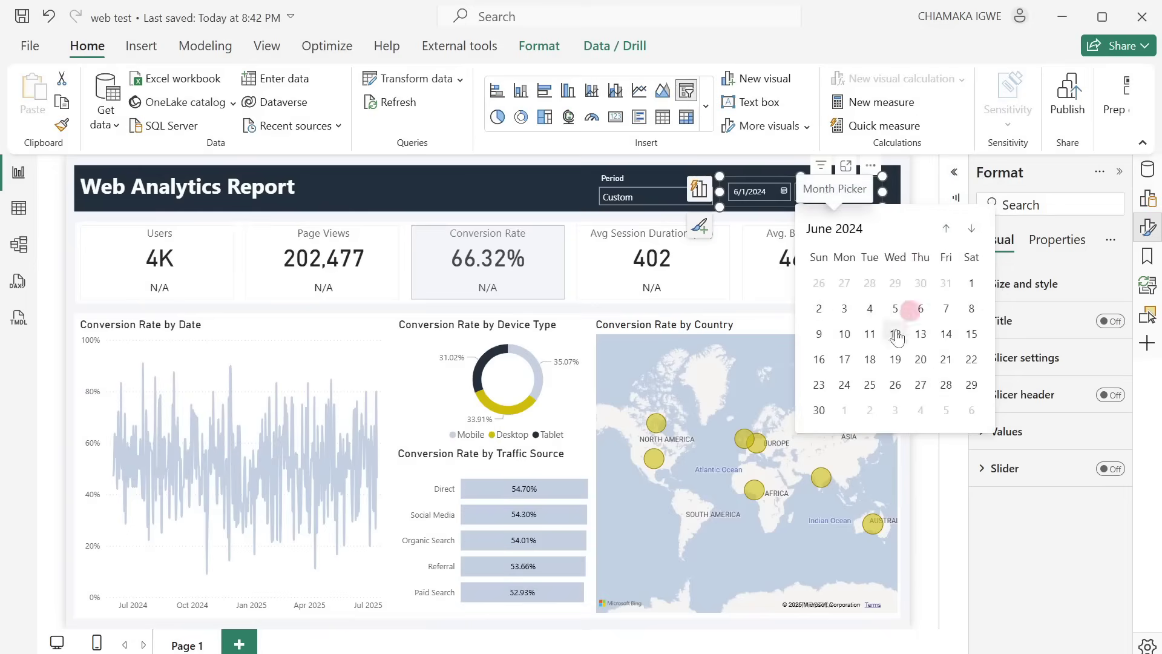
pyautogui.click(821, 412)
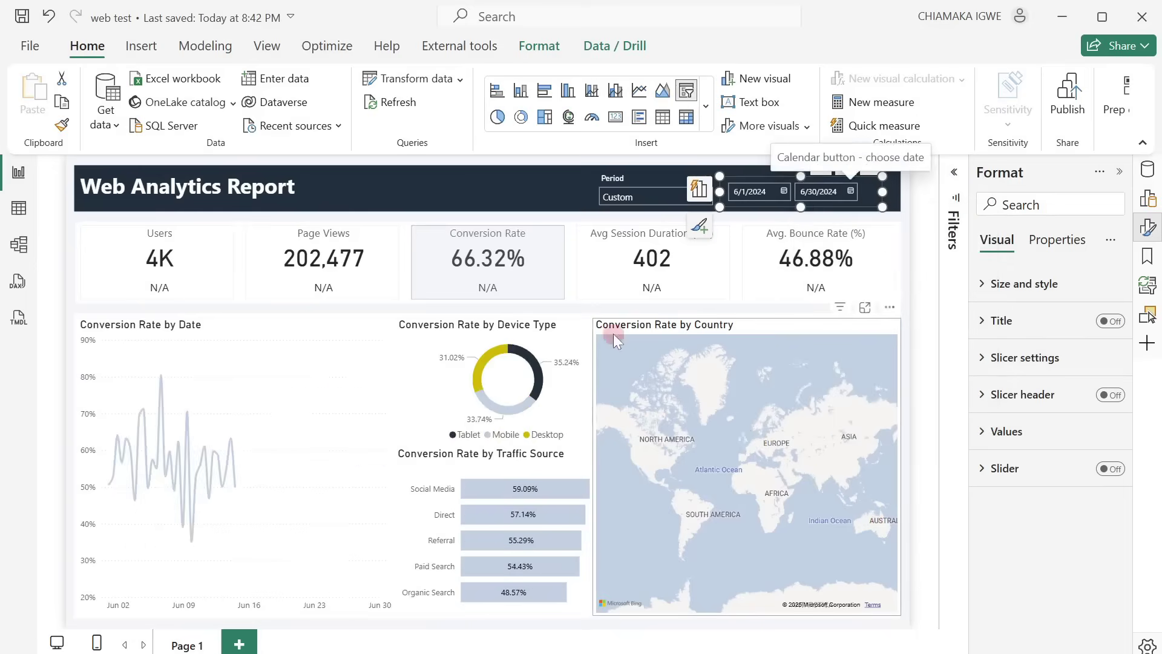